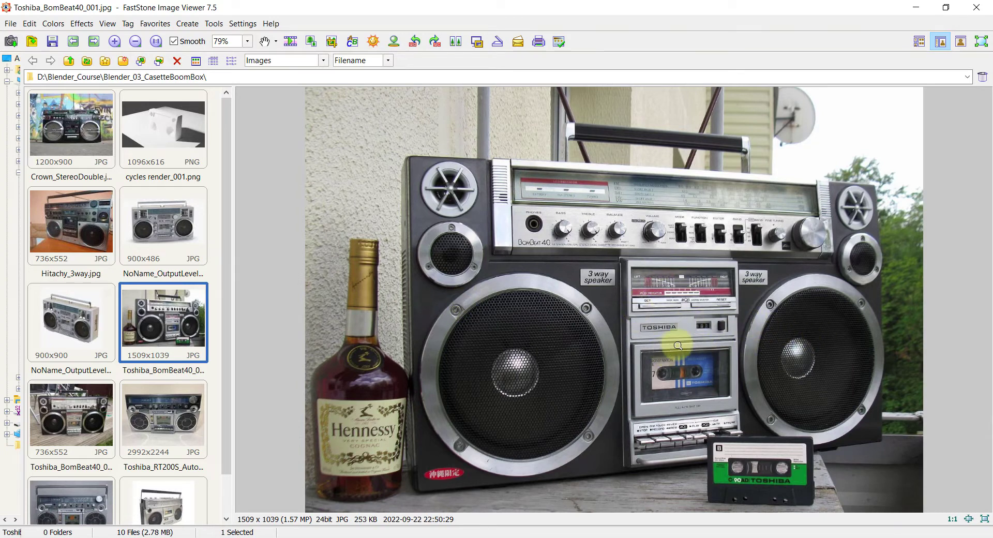
Switch from the boombox reference photo to Blender and view the cube from a raised corner angle
key("alt+Tab")
key("alt+Tab")
key("alt+Tab")
key("alt+Tab")
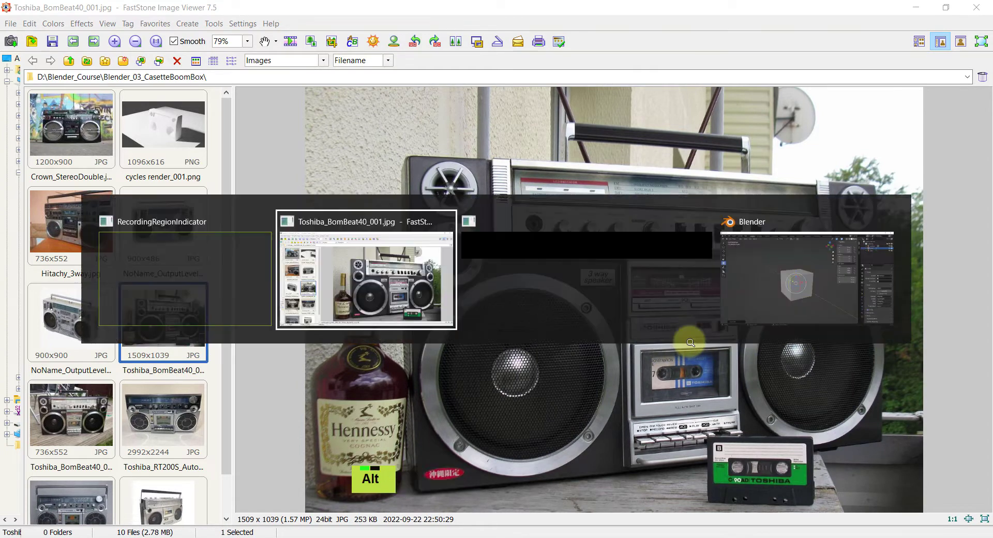
key("alt+Tab")
middle_click_drag(550, 271, 544, 276)
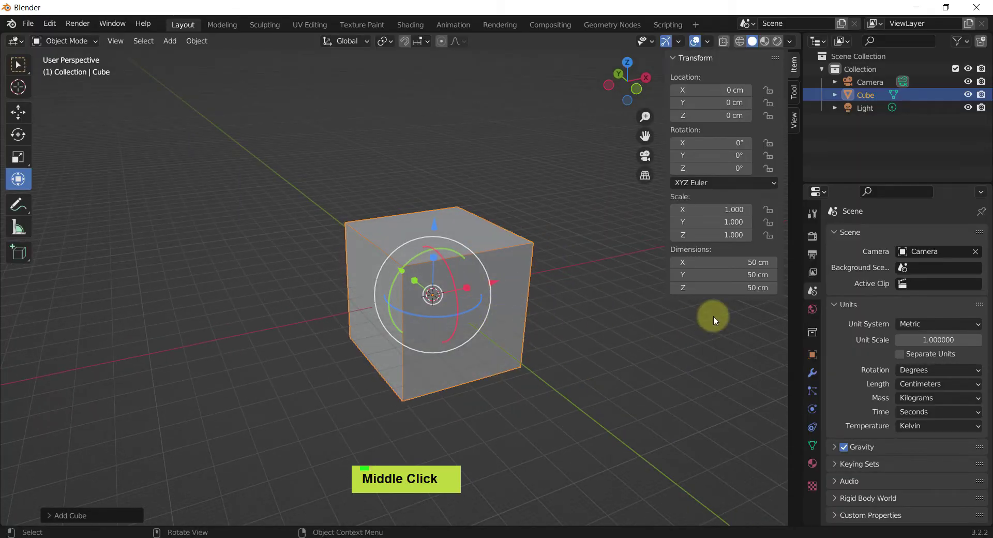
middle_click(530, 275)
middle_click_drag(529, 275, 544, 298)
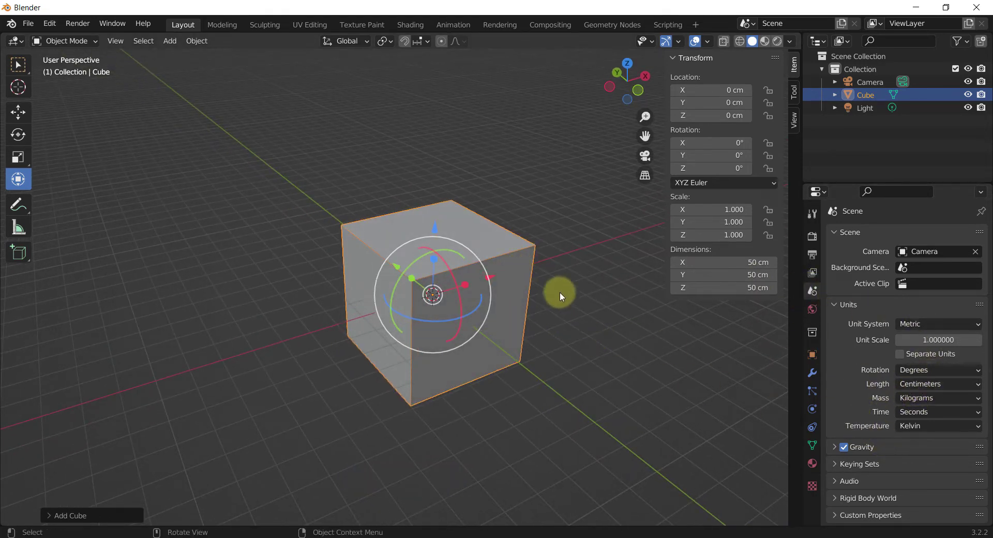
Check the floor grid scale in the viewport overlay settings, keeping the cube selected
left_click(708, 41)
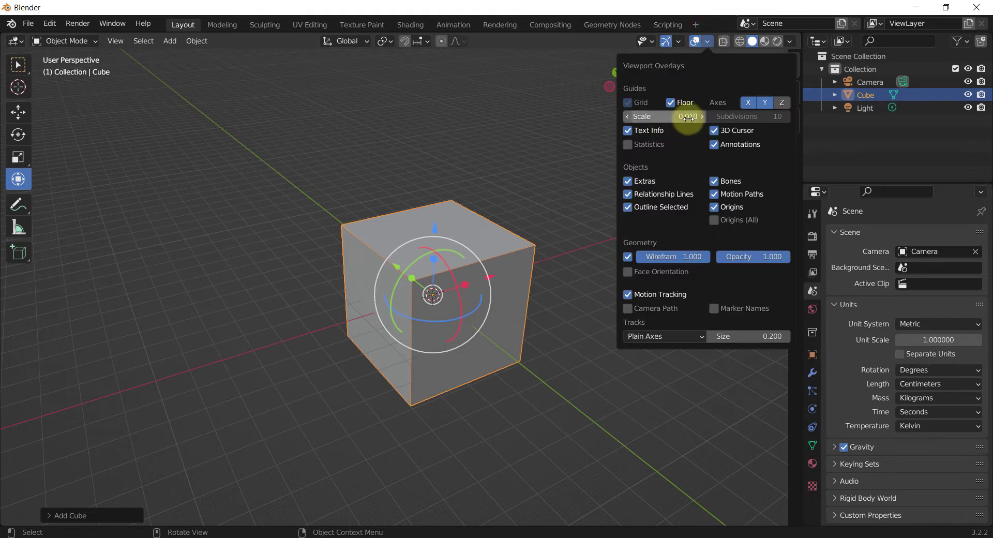
left_click(566, 312)
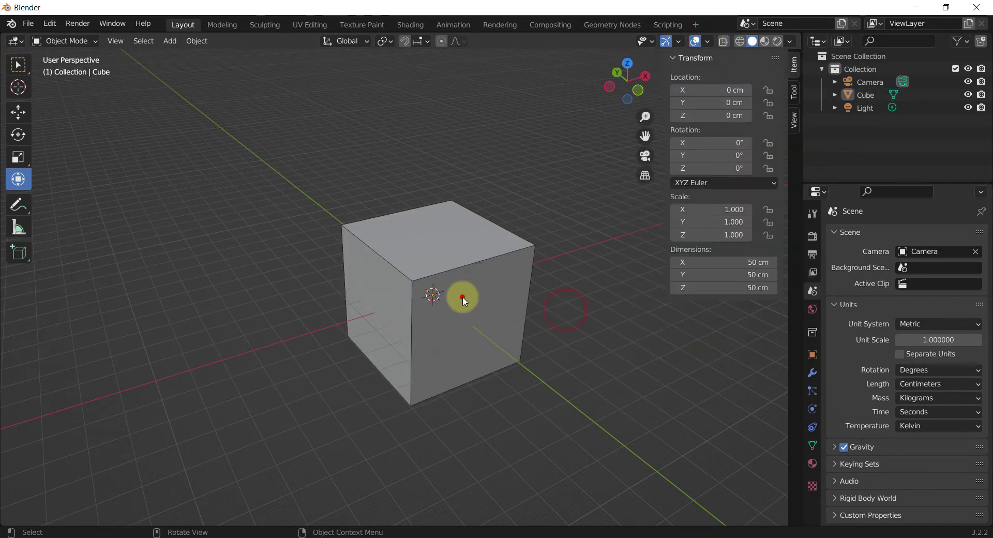
left_click(464, 298)
Scale the cube thinner along Y, and set its dimensions to 15 cm in Y and 35 cm in Z
scroll(464, 298, "up", 1)
middle_click_drag(464, 298, 395, 283)
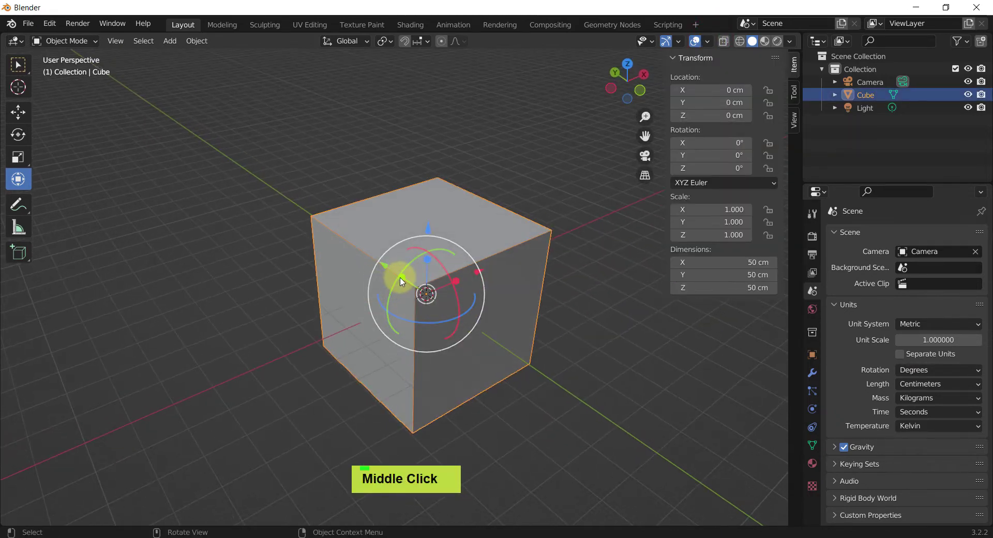
left_click_drag(402, 281, 414, 293)
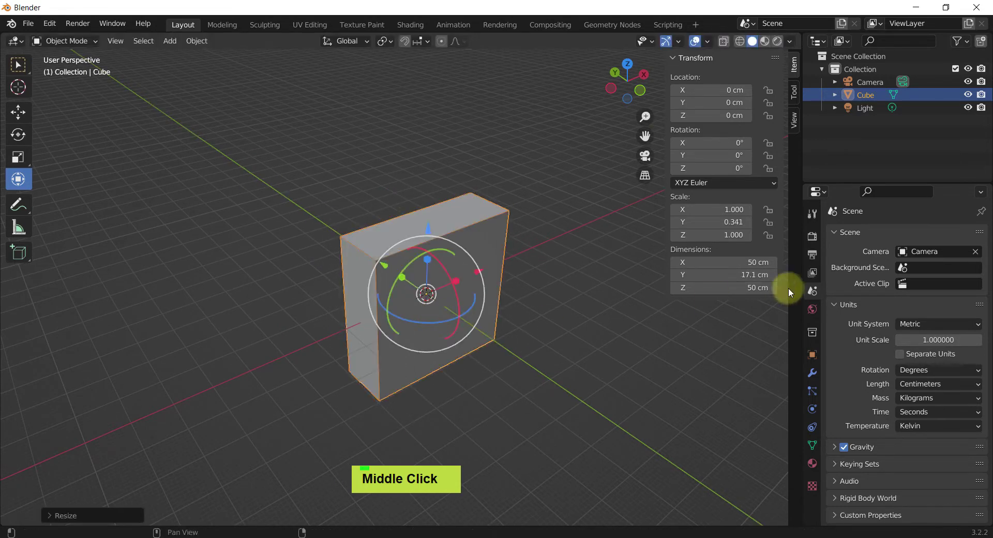
double_click(745, 276)
double_click(745, 275)
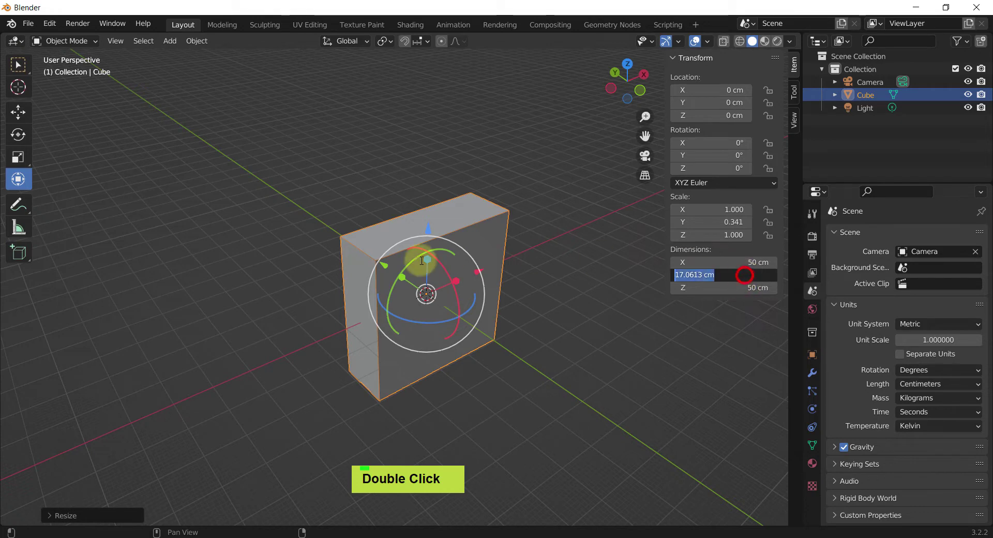
type("15")
key("Return")
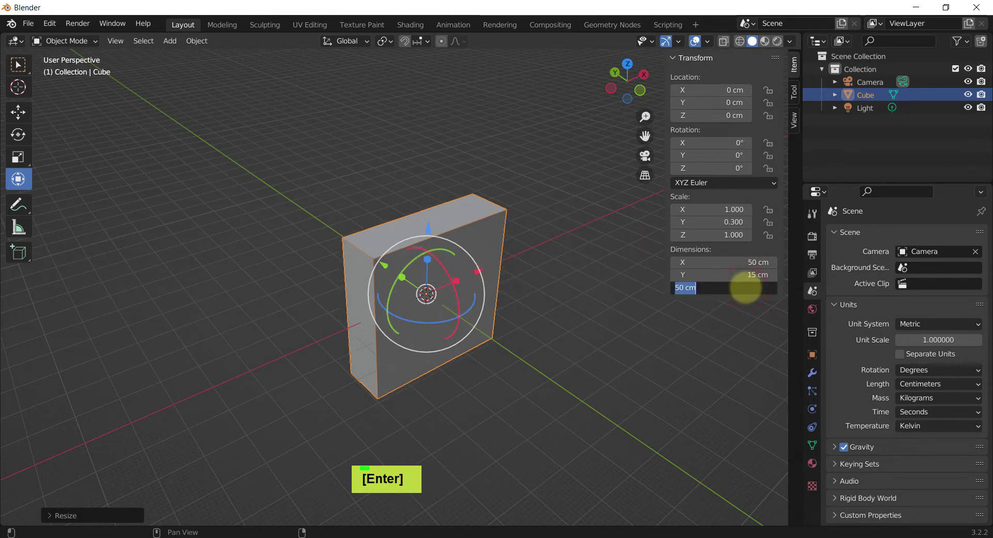
type("35")
key("Return")
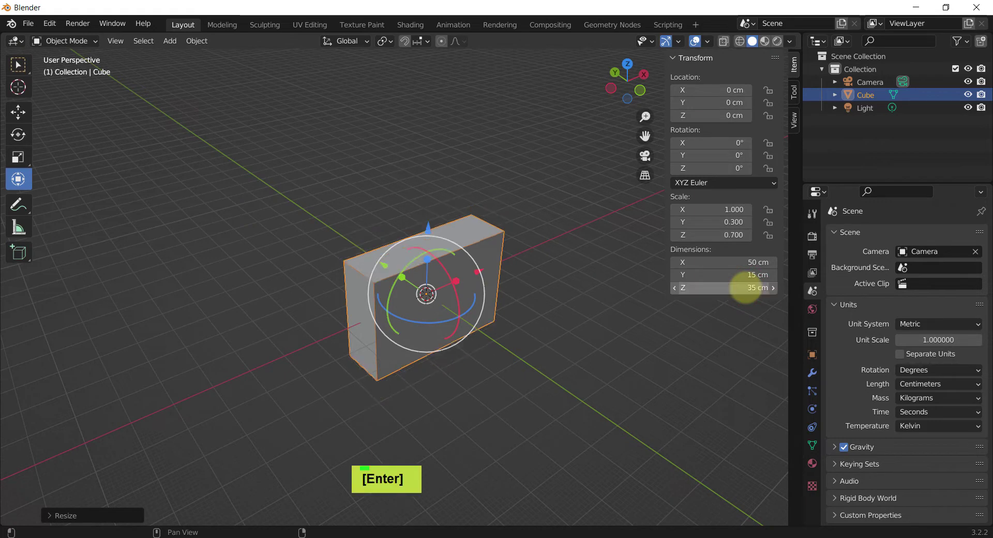
Set the box's Z dimension to 32 cm and its Y dimension to 12 cm
middle_click_drag(631, 289, 545, 272)
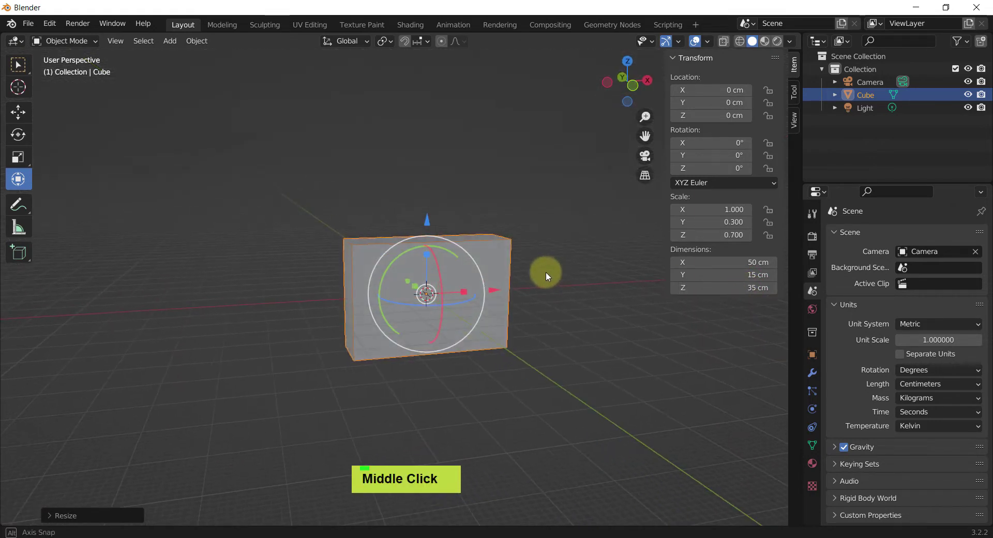
scroll(466, 262, "up", 2)
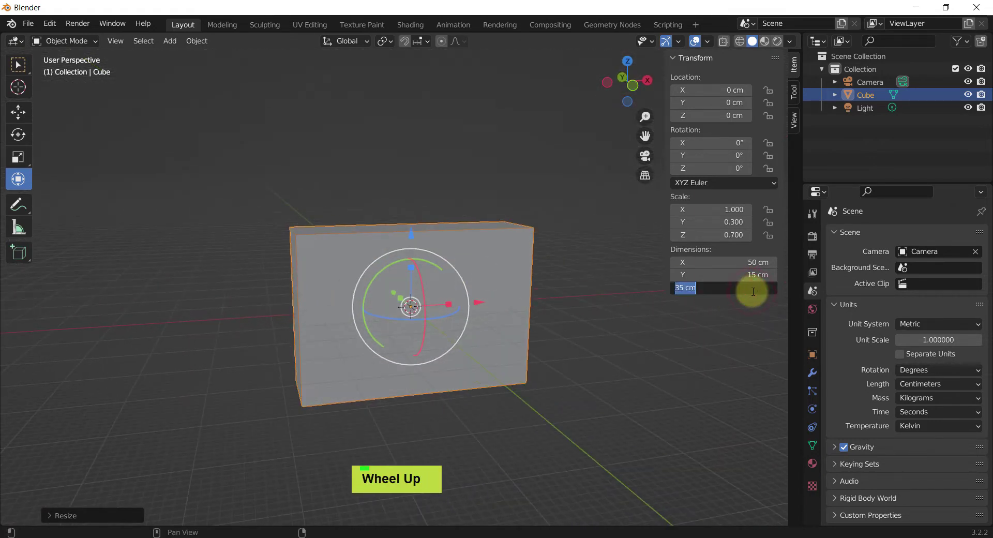
type("32")
key("Return")
middle_click_drag(487, 215, 681, 300)
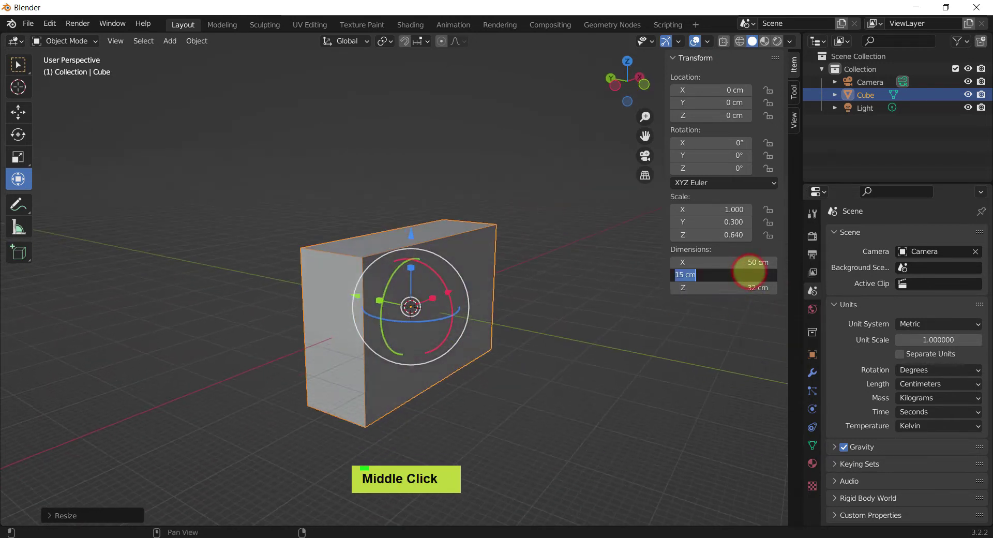
type("12")
key("Return")
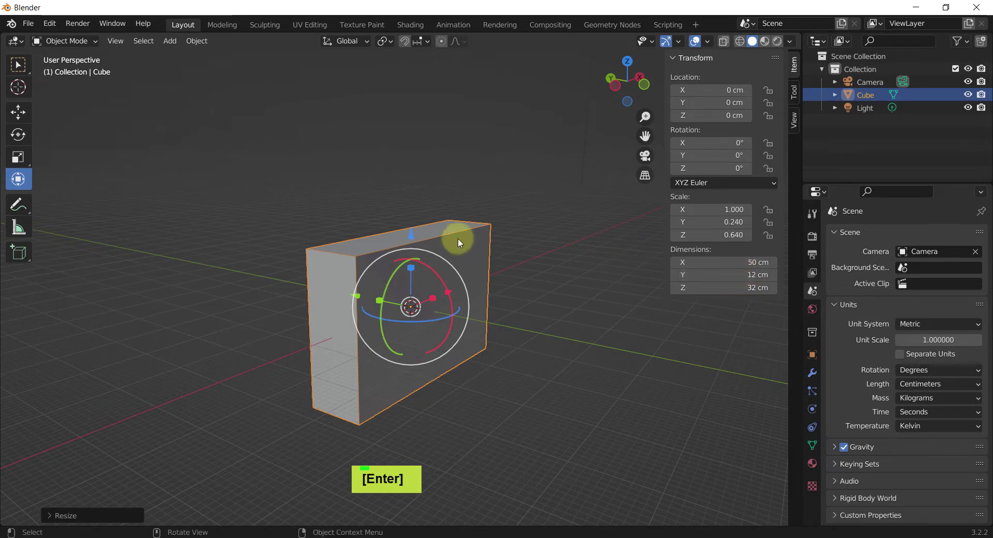
middle_click_drag(456, 238, 380, 284)
scroll(364, 272, "up", 3)
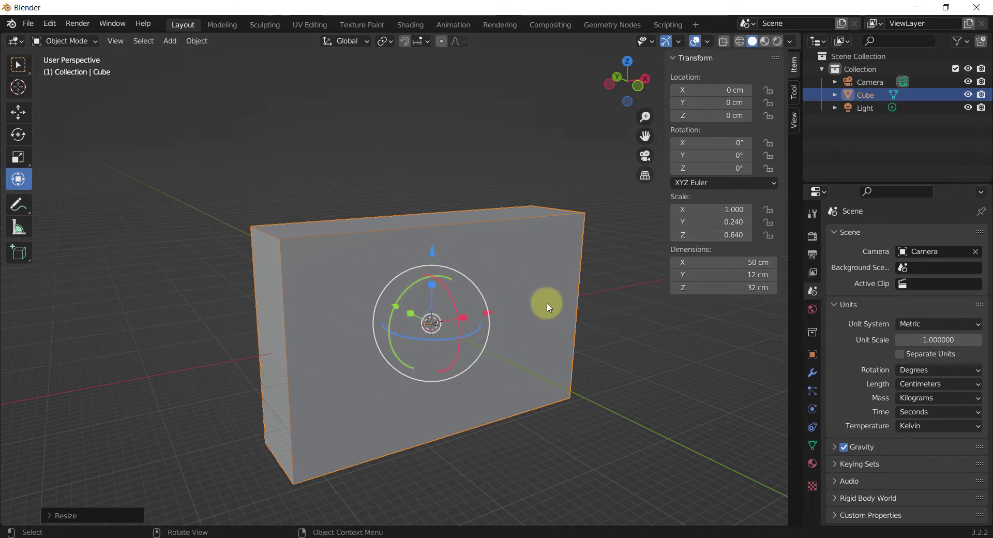
Enter Edit Mode and add a horizontal loop cut around the box, slid up to its upper third
key("Tab")
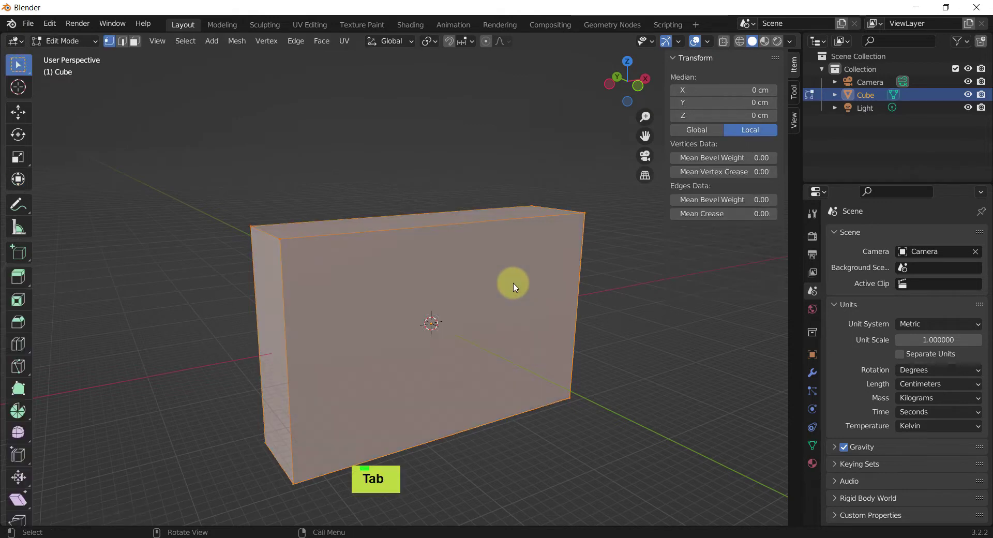
left_click(414, 141)
key("ctrl+r")
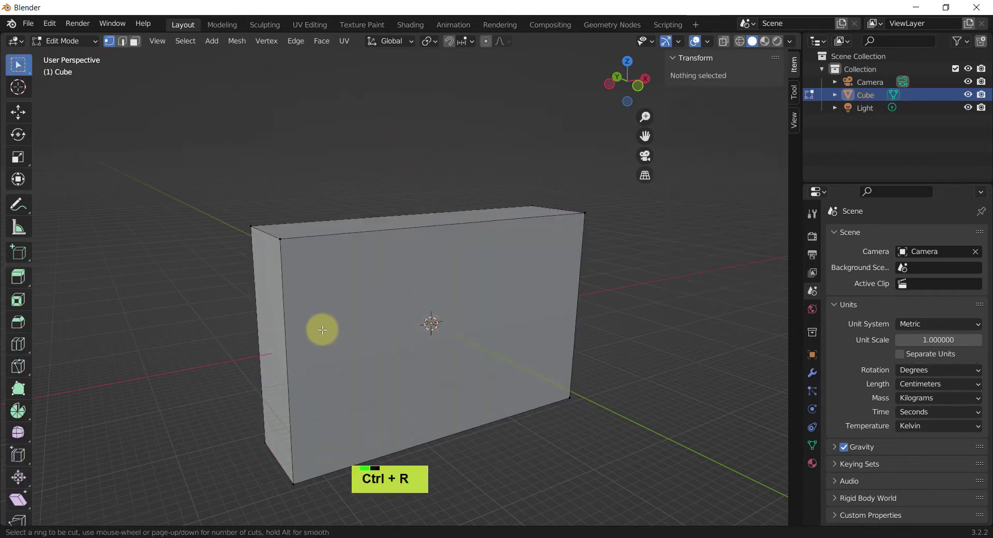
left_click(277, 304)
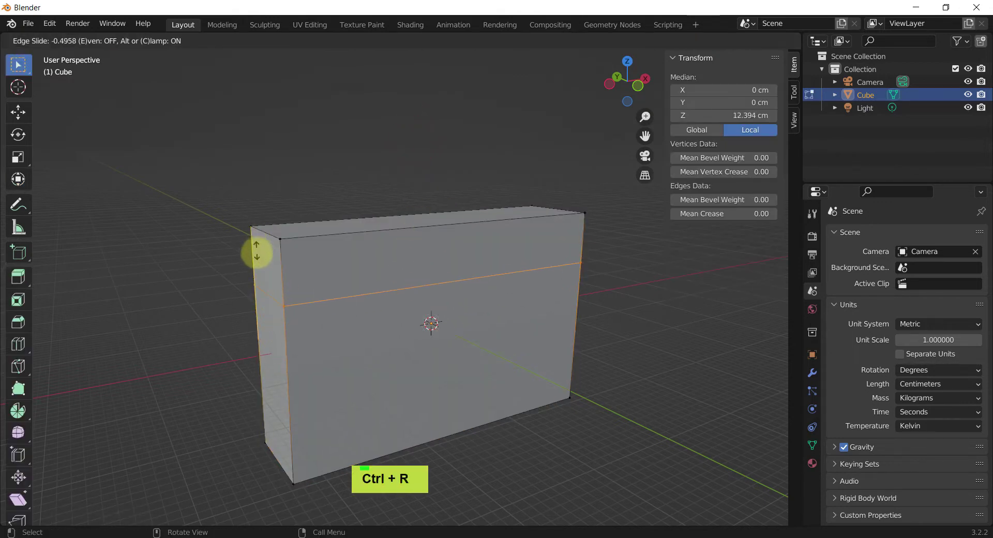
left_click(255, 257)
right_click(255, 262)
left_click(249, 151)
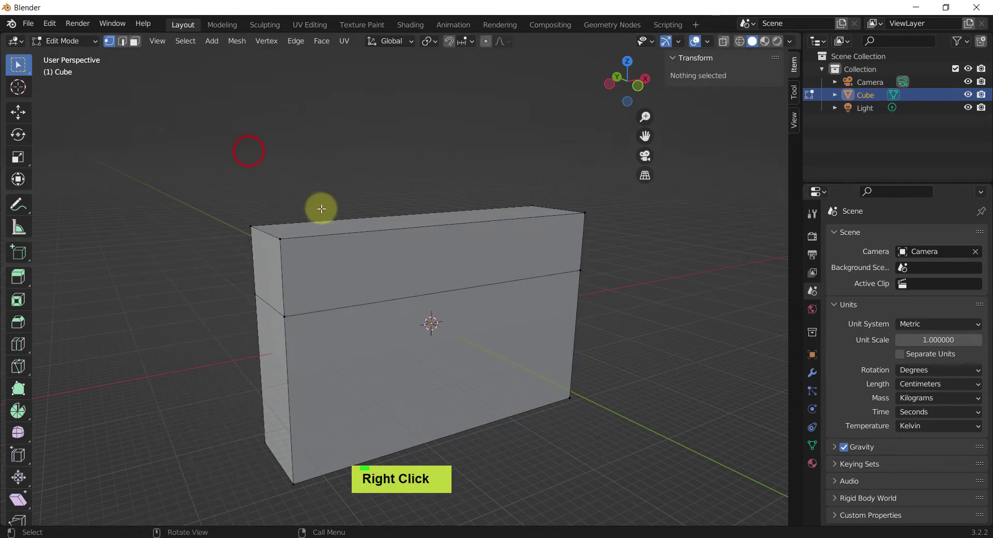
Move the box's top front edge back along Y to a local Y of about -7 cm, sloping the upper front face
scroll(421, 263, "down", 2)
key("2")
left_click(415, 241)
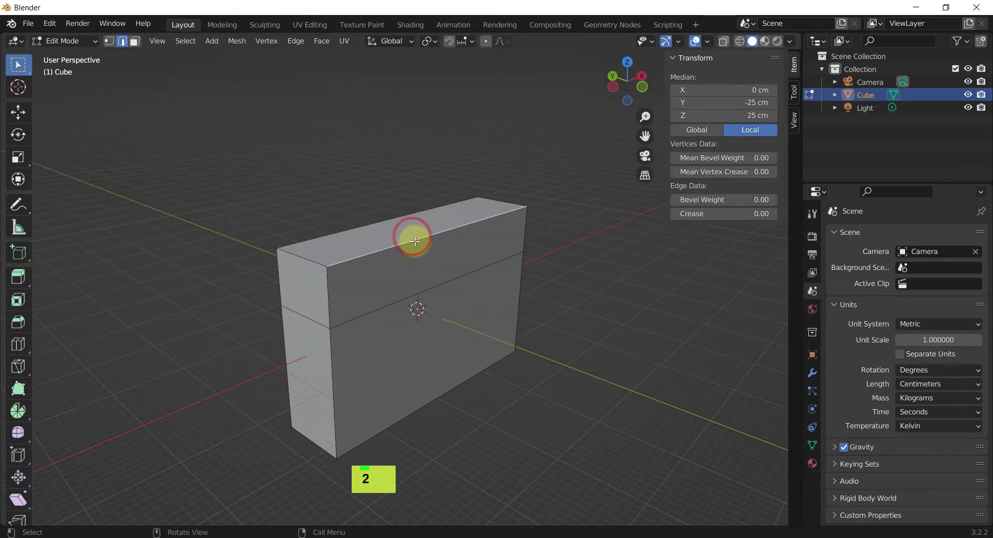
key("shift+space")
key("t")
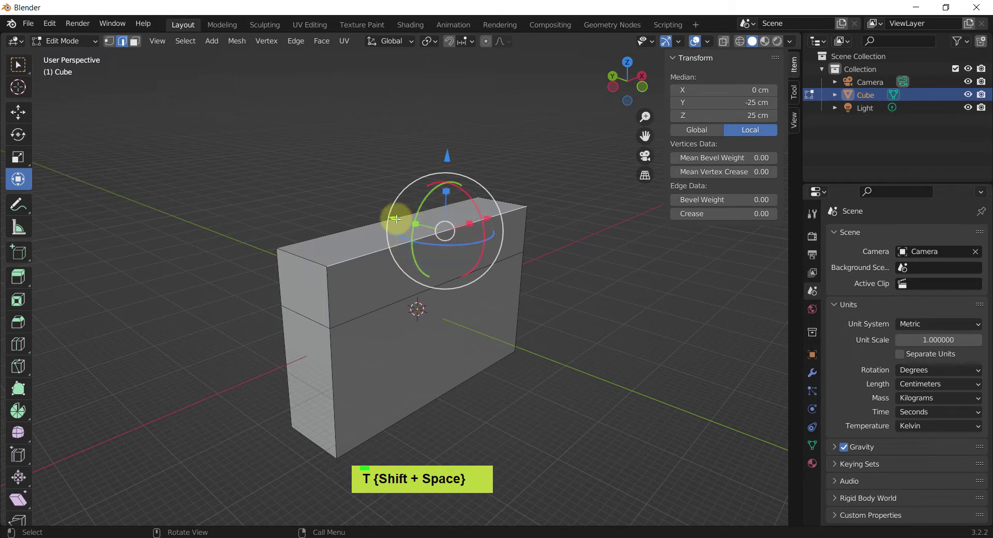
left_click_drag(395, 220, 373, 215)
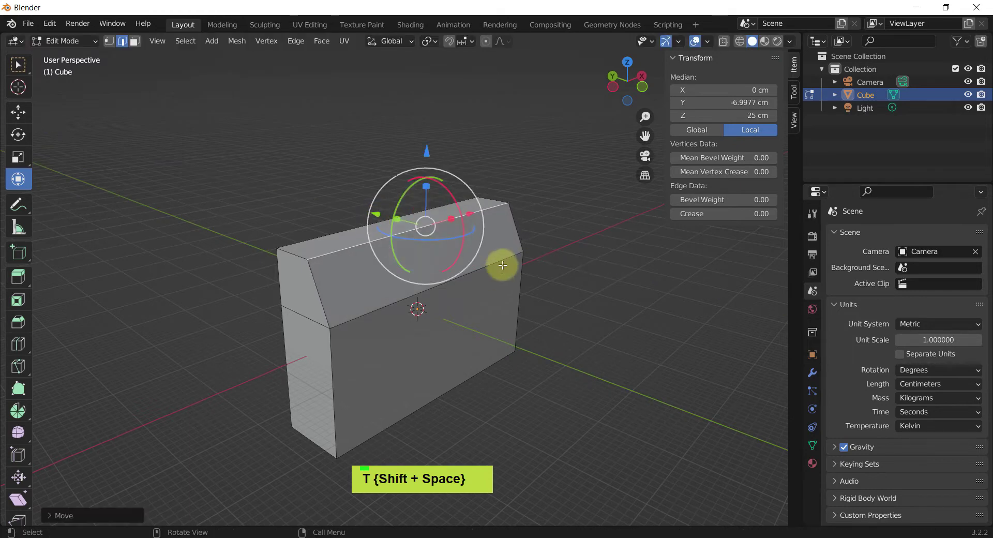
middle_click_drag(502, 264, 362, 272)
scroll(383, 284, "up", 2)
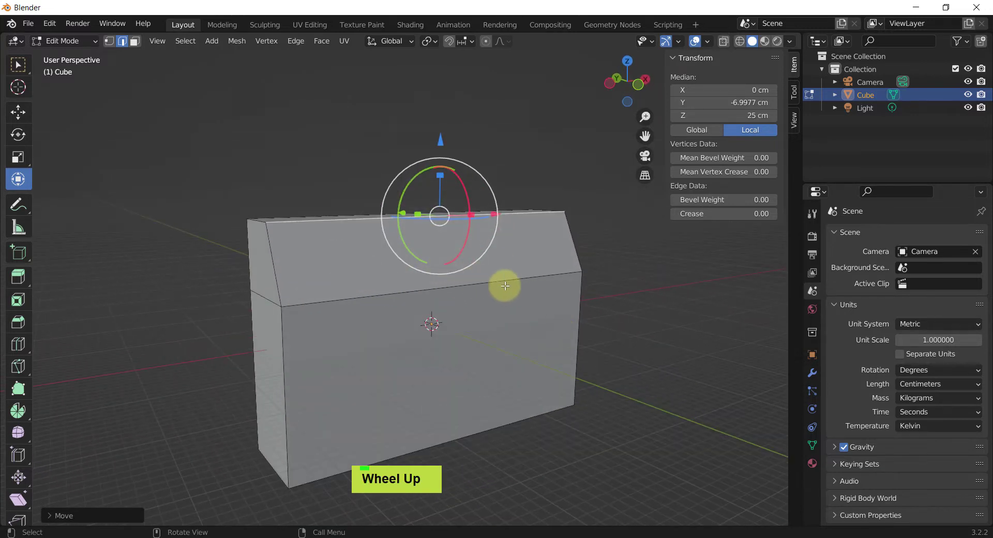
Add two evenly spaced vertical loop cuts that divide the box's width into thirds
middle_click_drag(505, 284, 408, 340)
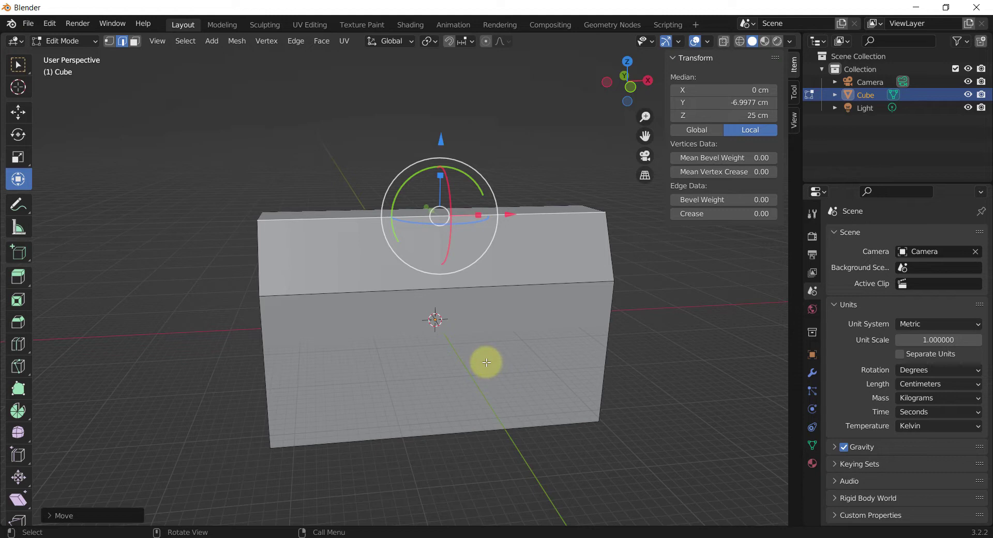
key("ctrl+r")
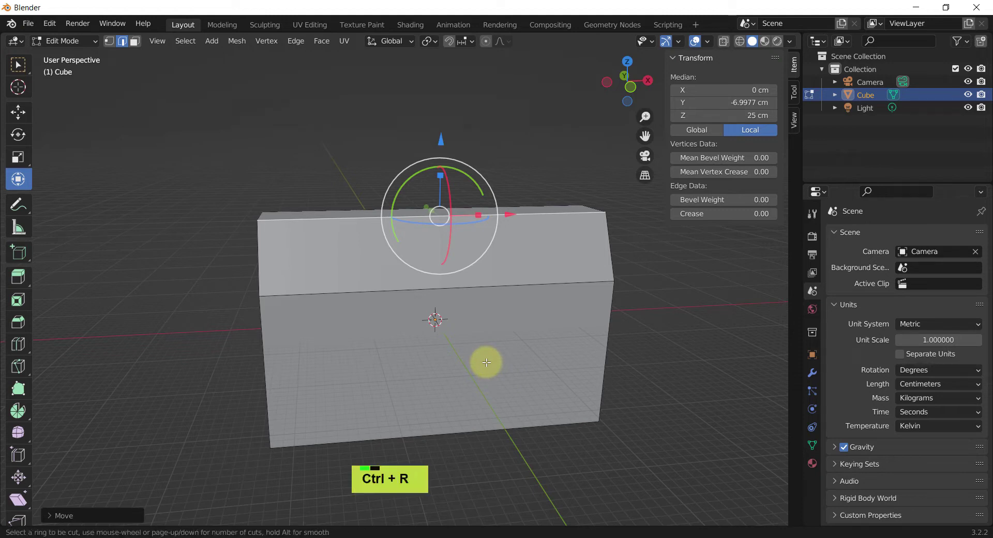
left_click(433, 292)
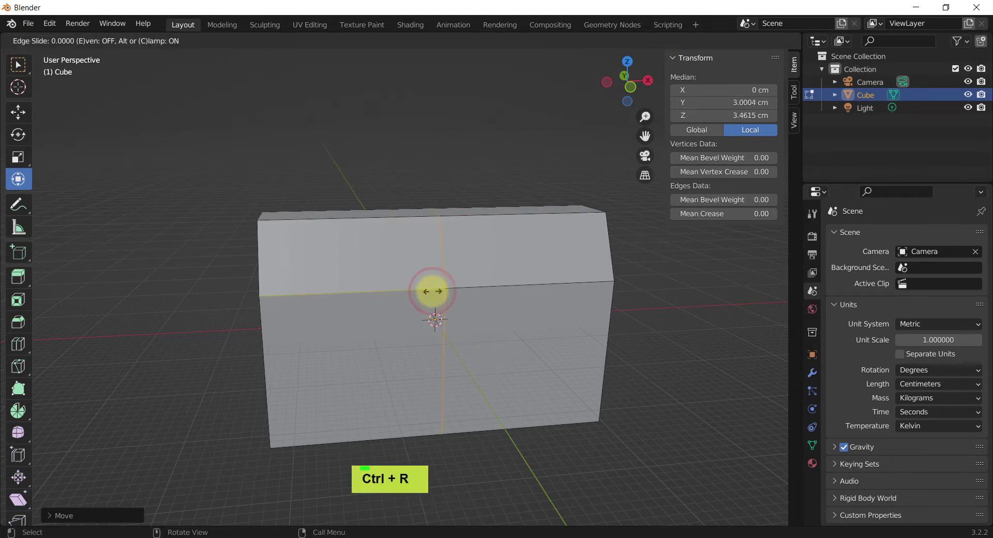
right_click(428, 251)
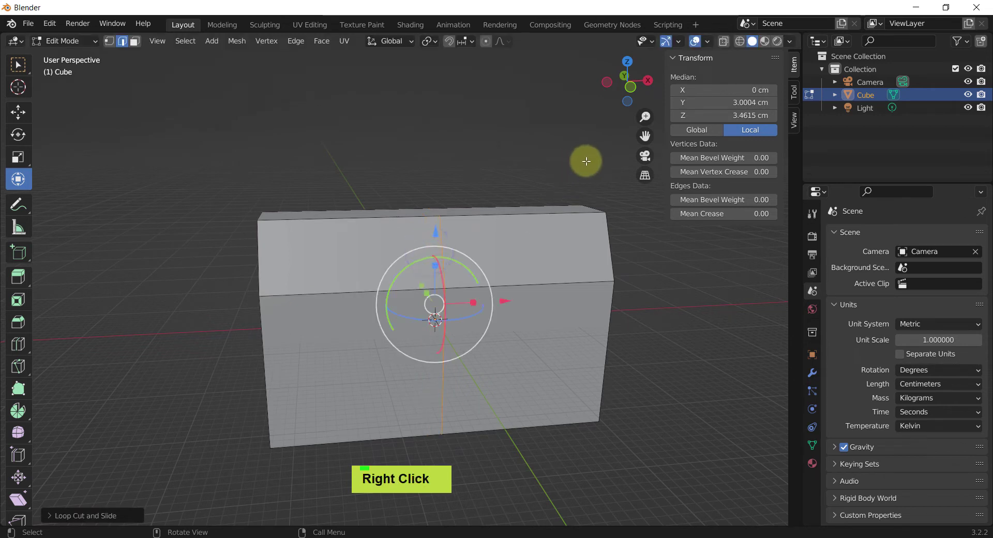
middle_click_drag(562, 206, 543, 215)
key("F9")
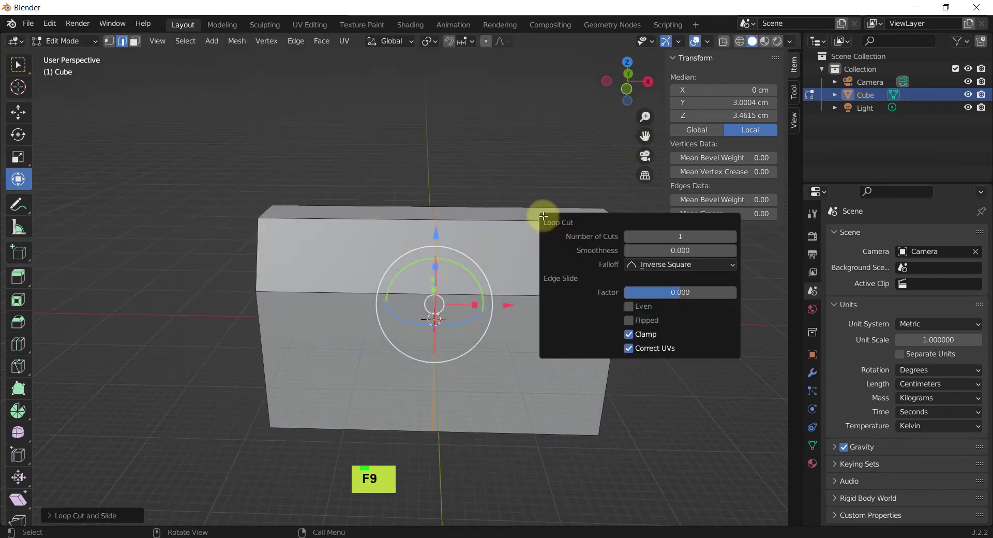
left_click(651, 233)
type("2")
key("Return")
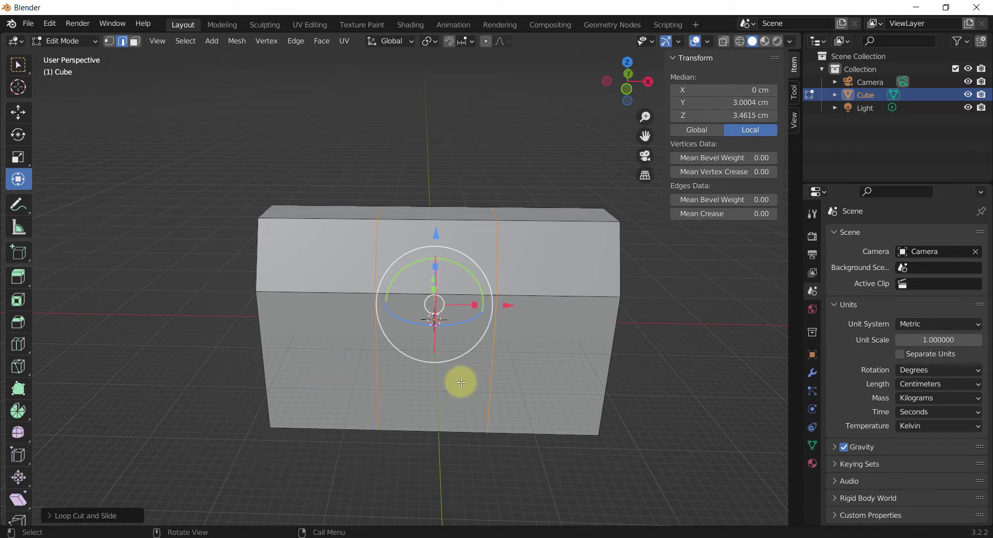
middle_click_drag(458, 374, 681, 364)
left_click(681, 363)
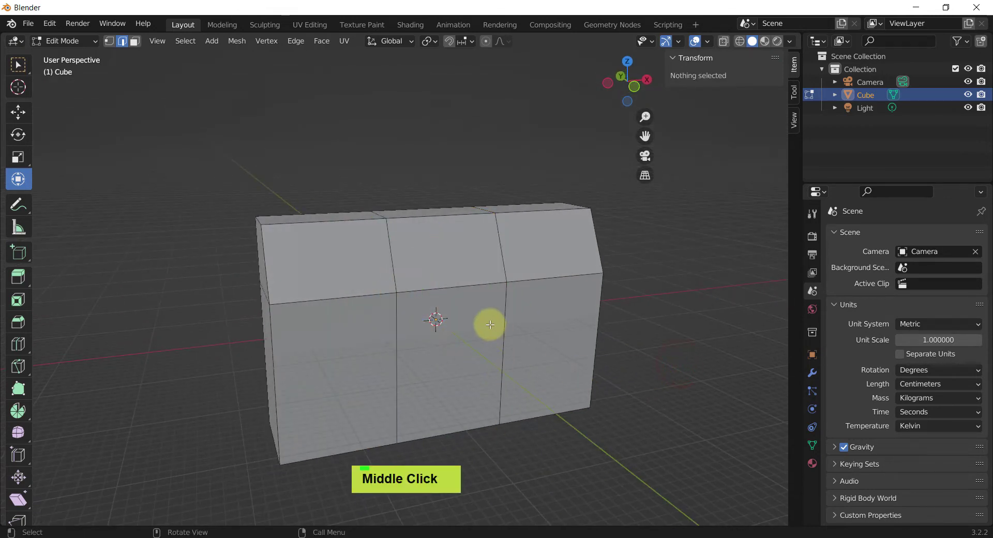
Add a centred vertical loop cut to each of the box's two outer thirds
middle_click_drag(488, 328, 336, 203)
key("3")
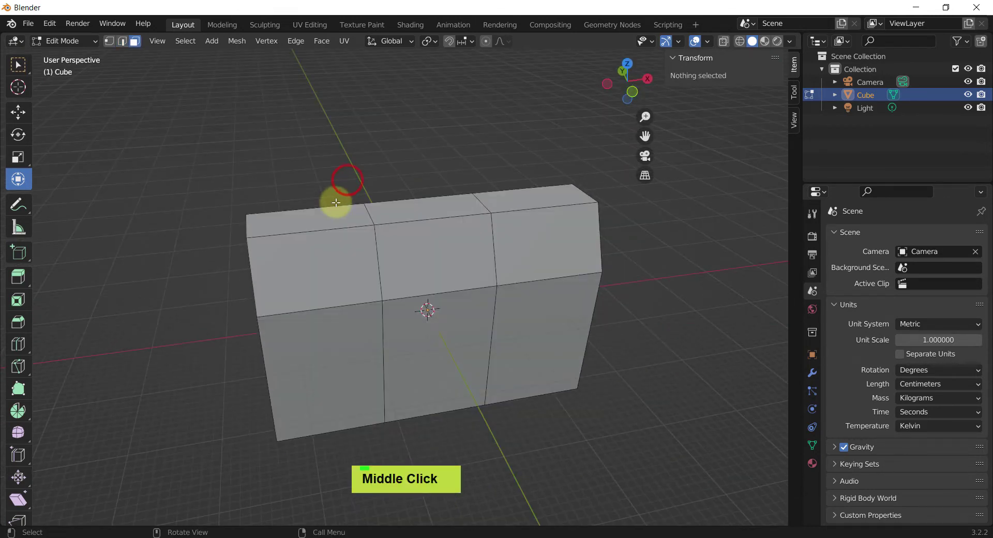
key("ctrl+r")
left_click(312, 233)
right_click(356, 275)
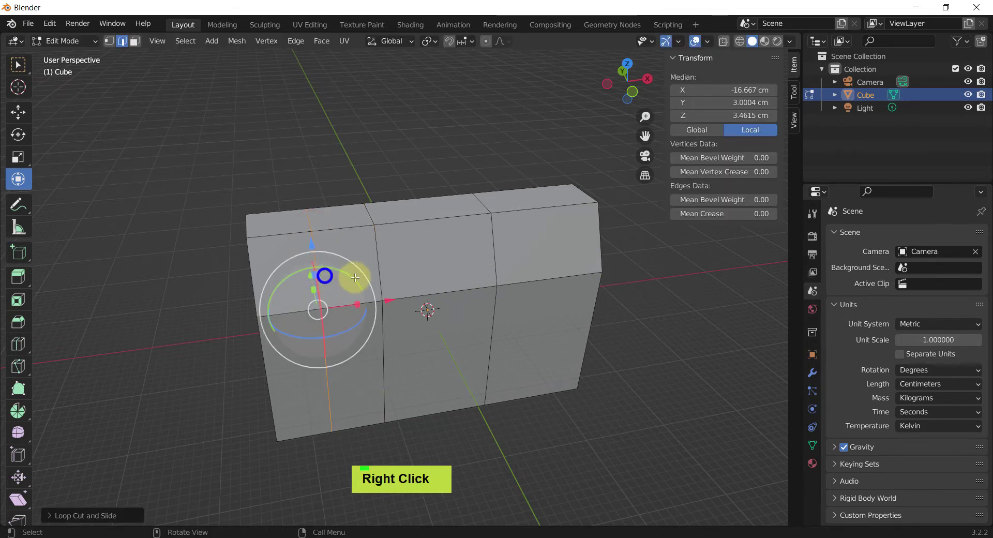
key("ctrl+r")
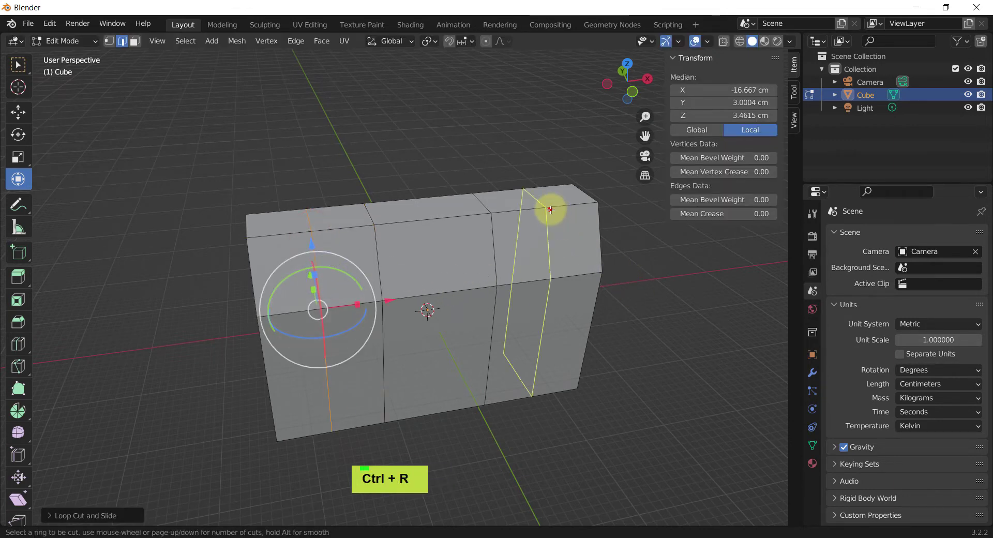
left_click(550, 210)
right_click(550, 210)
right_click(537, 162)
left_click(365, 146)
middle_click_drag(368, 250, 355, 239)
scroll(355, 239, "up", 2)
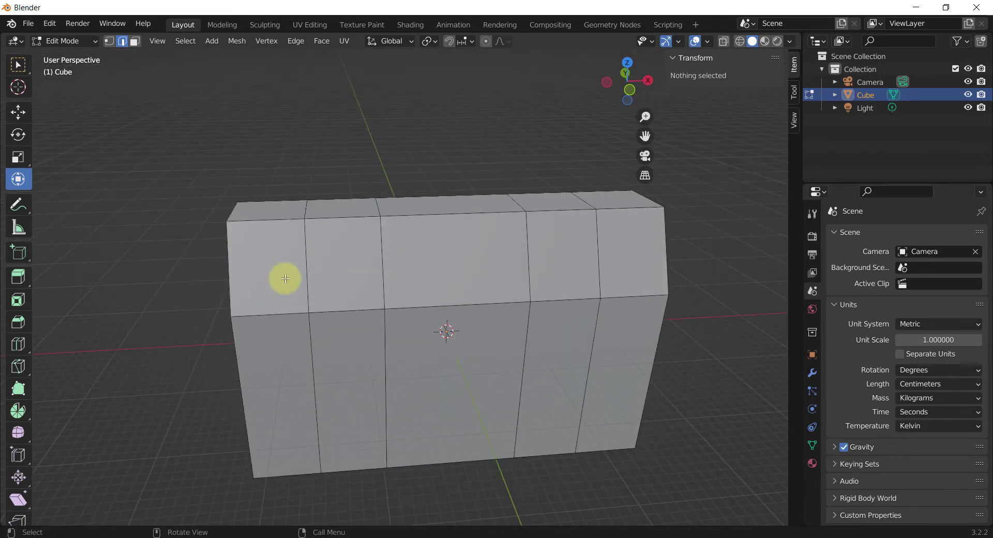
Switch to FastStone Image Viewer to examine the speaker layout in the Toshiba boombox reference photo
key("alt+Tab")
key("alt+Tab")
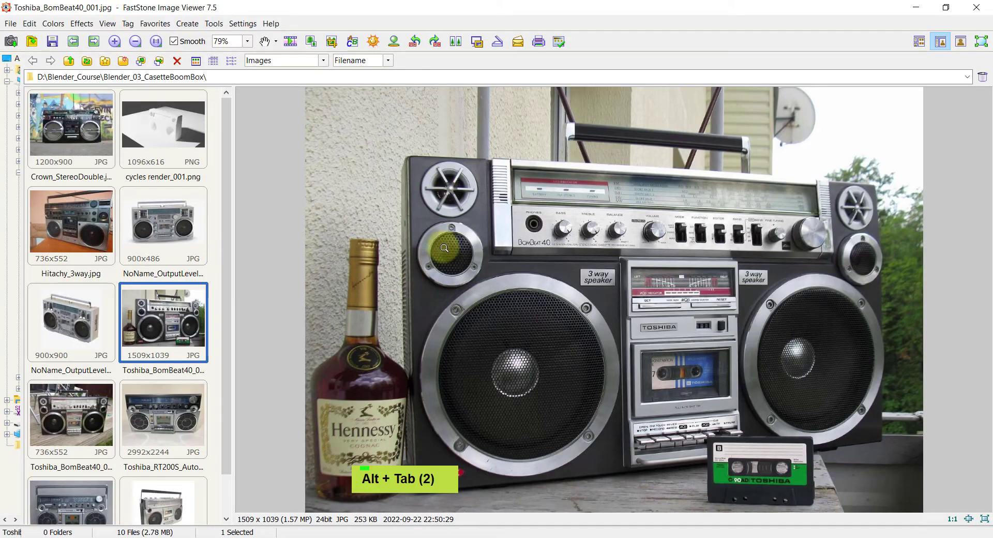
Switch back to Blender and inset the three middle faces of the sloping upper front together by about 2.3 cm
key("alt+Tab")
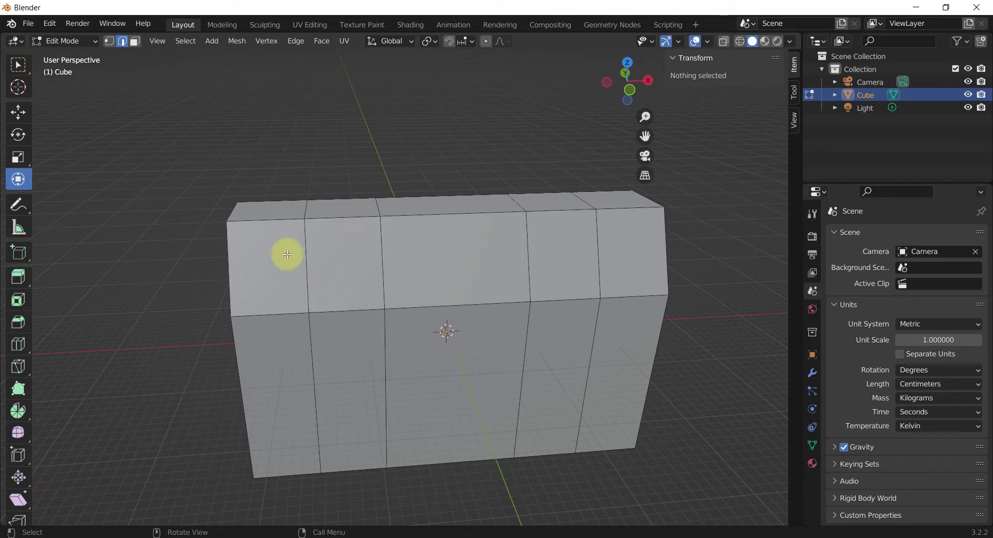
key("3")
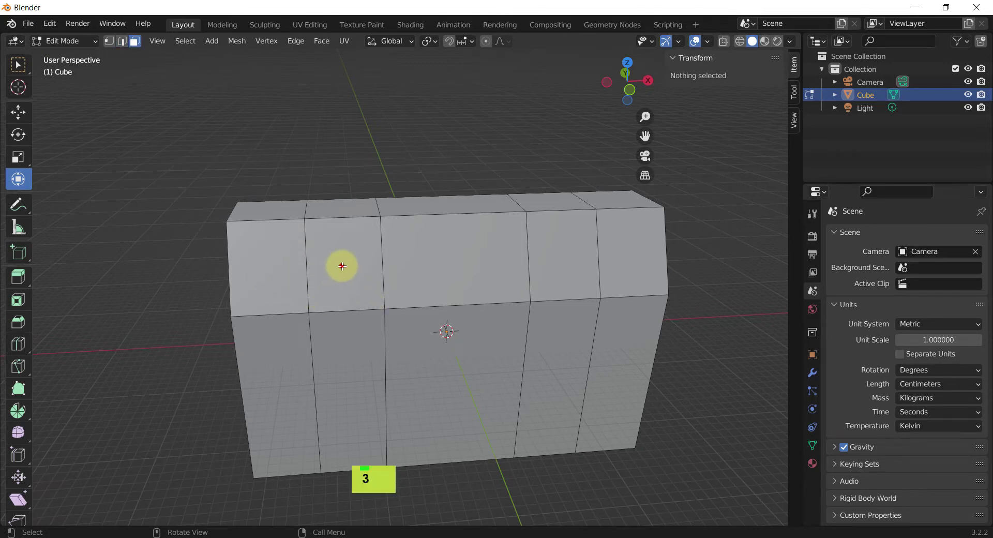
left_click(340, 265)
left_click(444, 277, "shift")
left_click(567, 259, "shift")
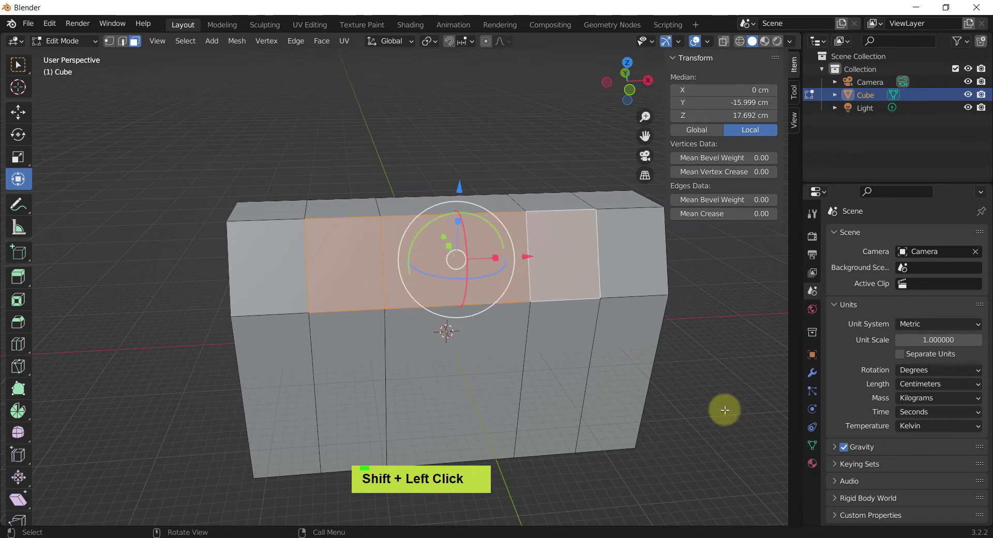
key("i")
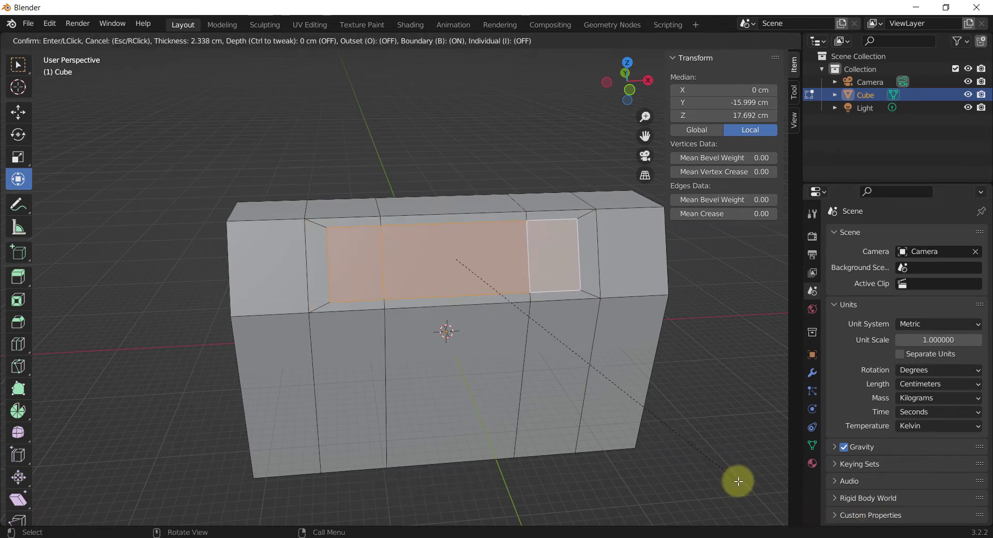
left_click(736, 480)
Check the reference photo, then extrude the inset faces about 1.5 cm inward to form a recessed control panel
key("alt+Tab")
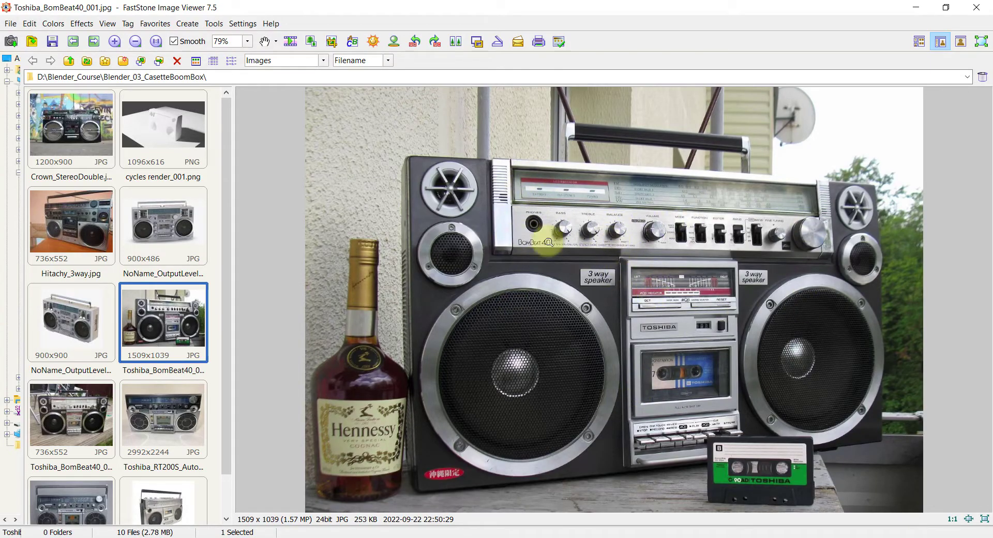
key("alt+Tab")
middle_click_drag(488, 250, 433, 250)
scroll(487, 288, "up", 1)
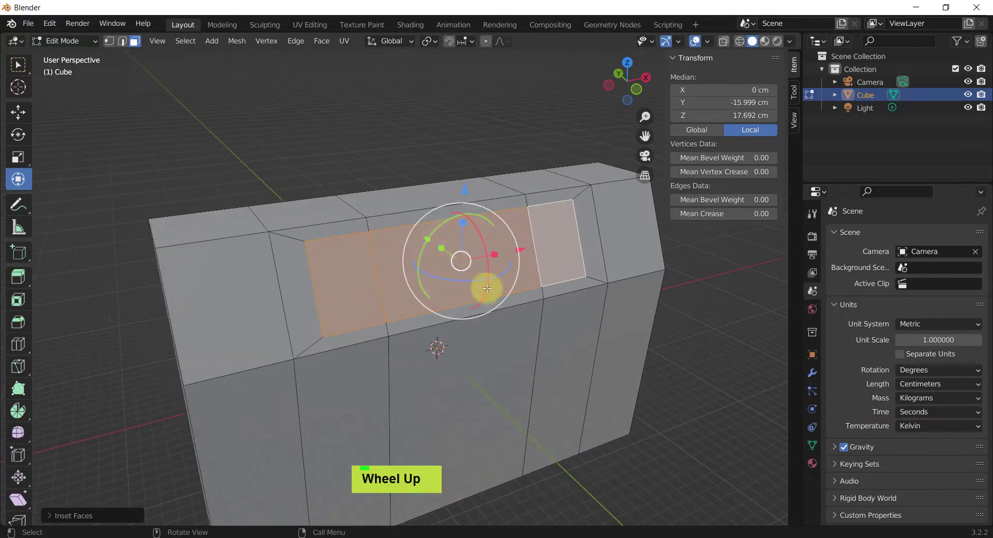
key("e")
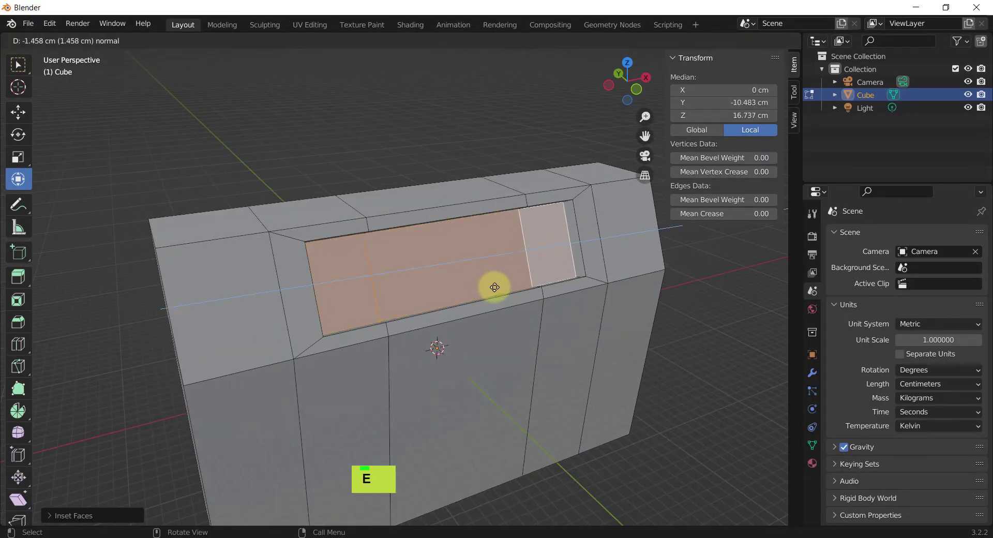
left_click(488, 282)
middle_click_drag(492, 284, 473, 212)
scroll(440, 194, "up", 2)
left_click(466, 162)
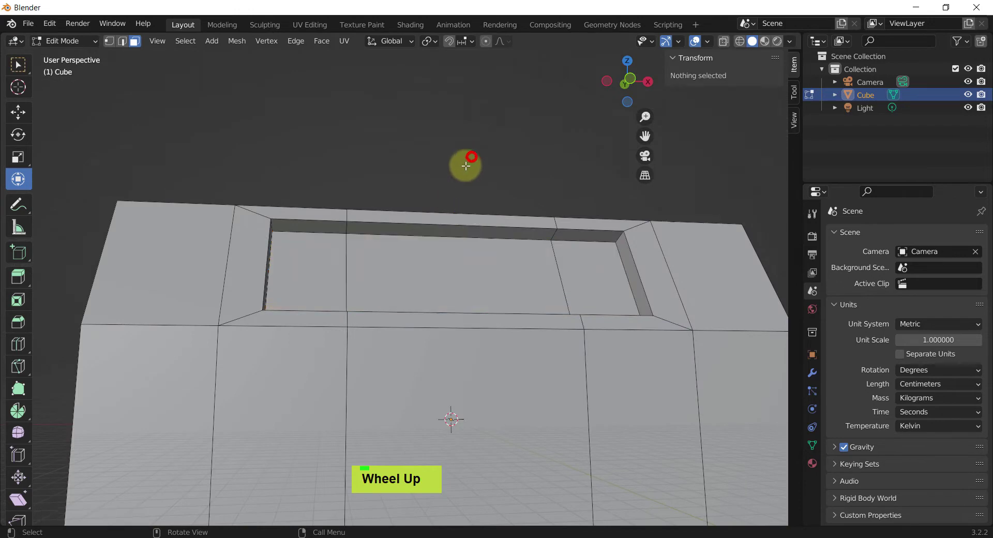
Add a loop cut around the rim of the recess and slide it toward the opening by a factor of about 0.65
middle_click_drag(466, 162, 453, 201)
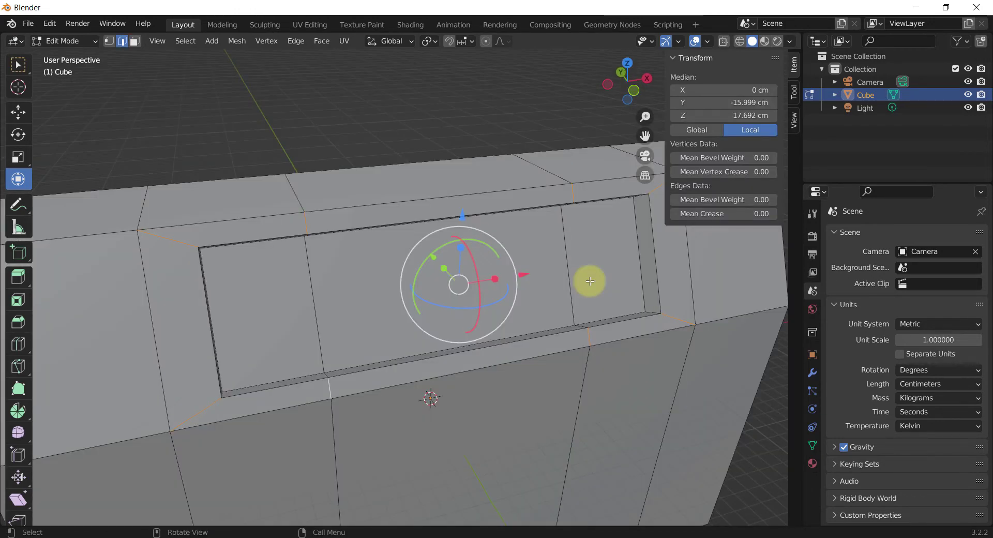
key("ctrl")
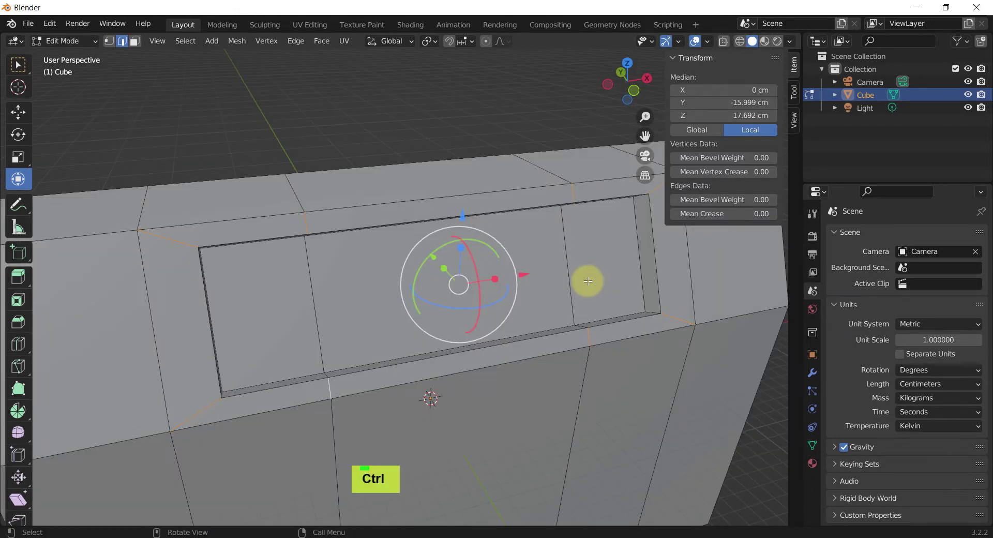
middle_click_drag(558, 250, 537, 229)
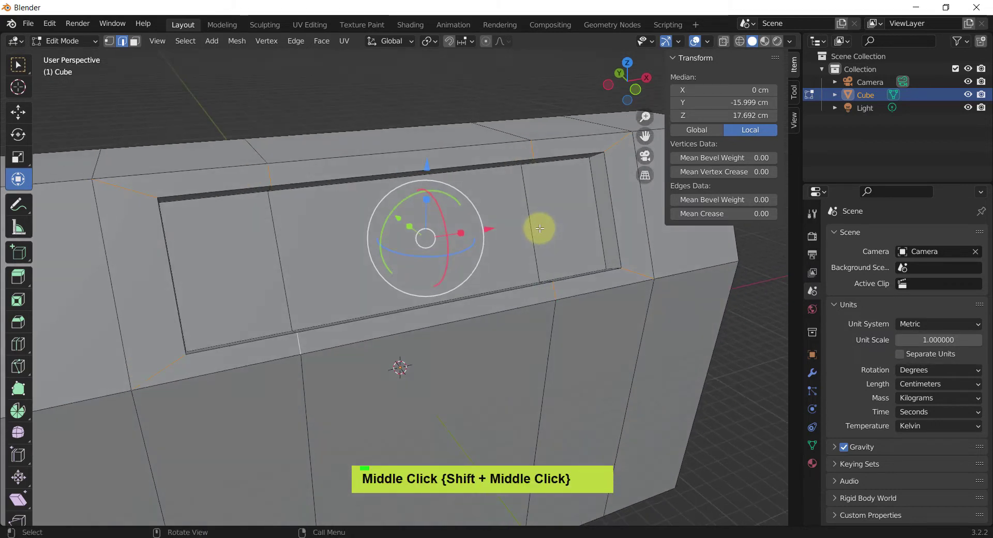
key("ctrl+r")
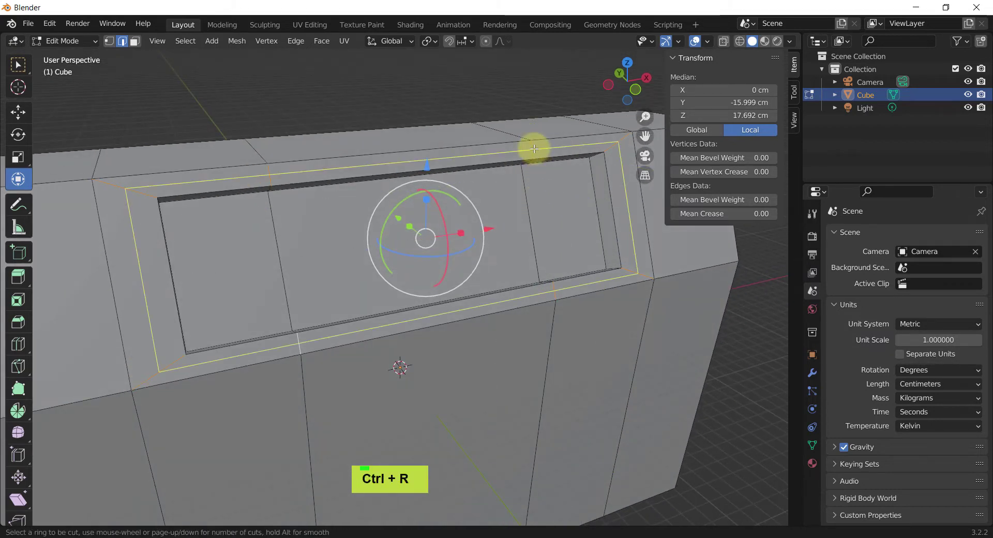
left_click(535, 149)
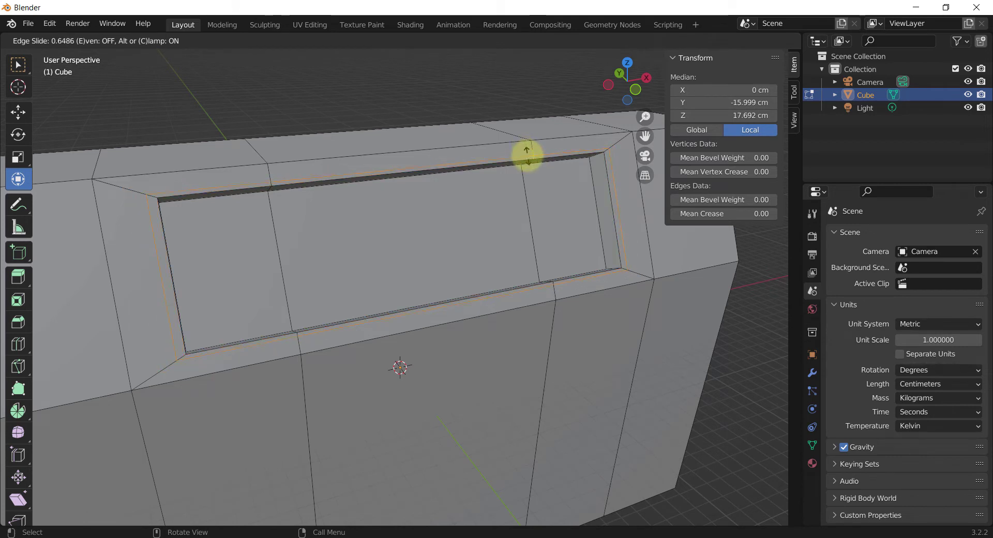
left_click(528, 155)
Set the transform orientation to Normal and scale the rim's new edge loop up slightly in height, along its normal Y axis
middle_click_drag(479, 178, 480, 178)
middle_click_drag(175, 221, 166, 239)
scroll(156, 212, "up", 2)
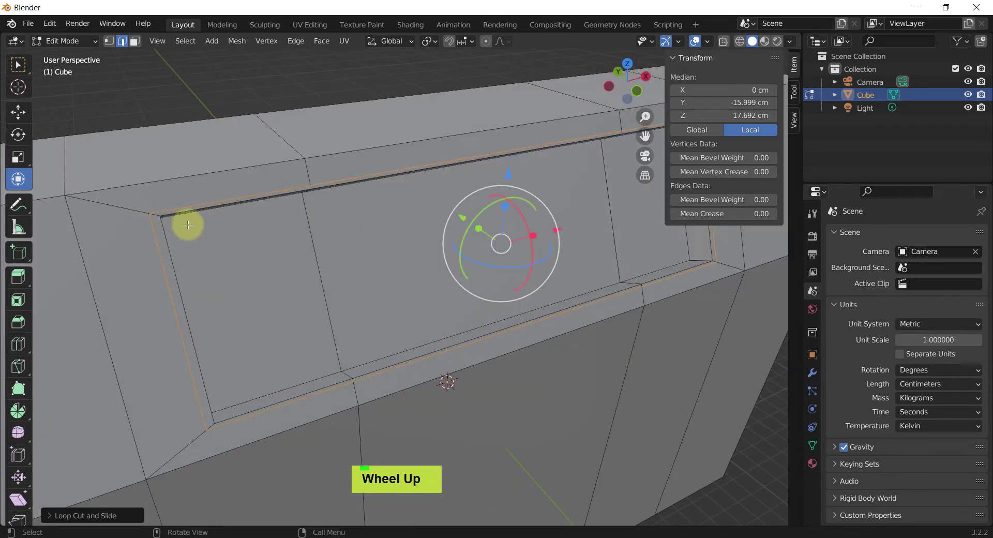
middle_click_drag(248, 222, 271, 226)
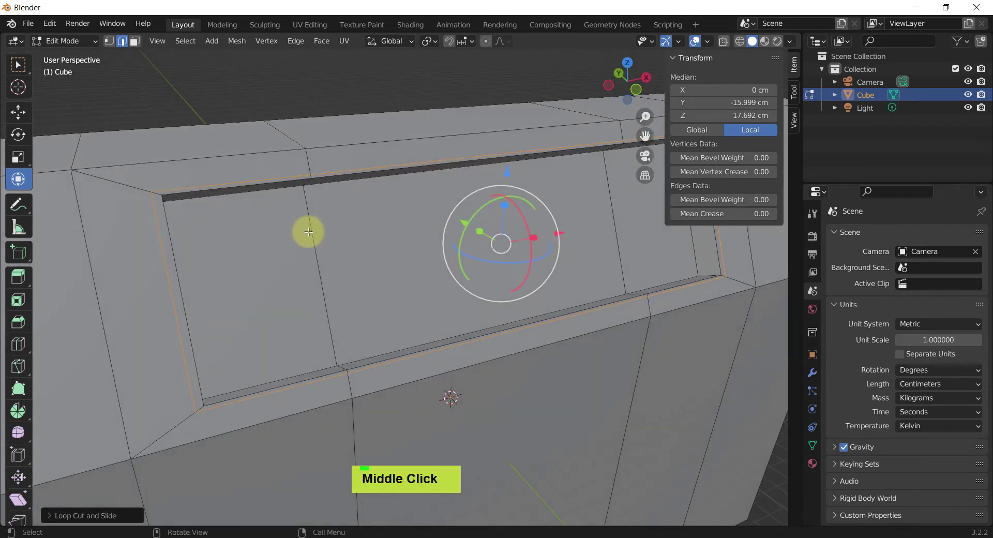
left_click(397, 44)
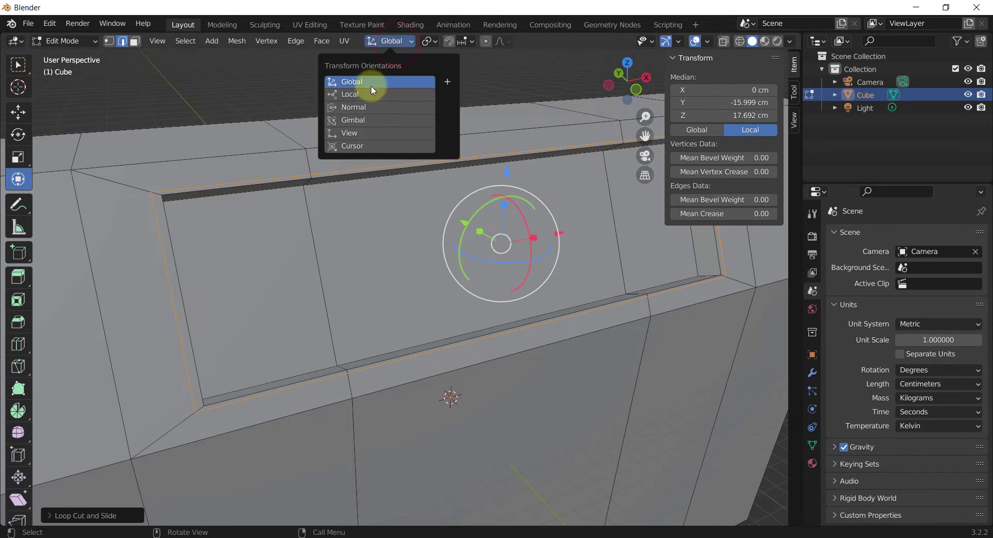
left_click(357, 96)
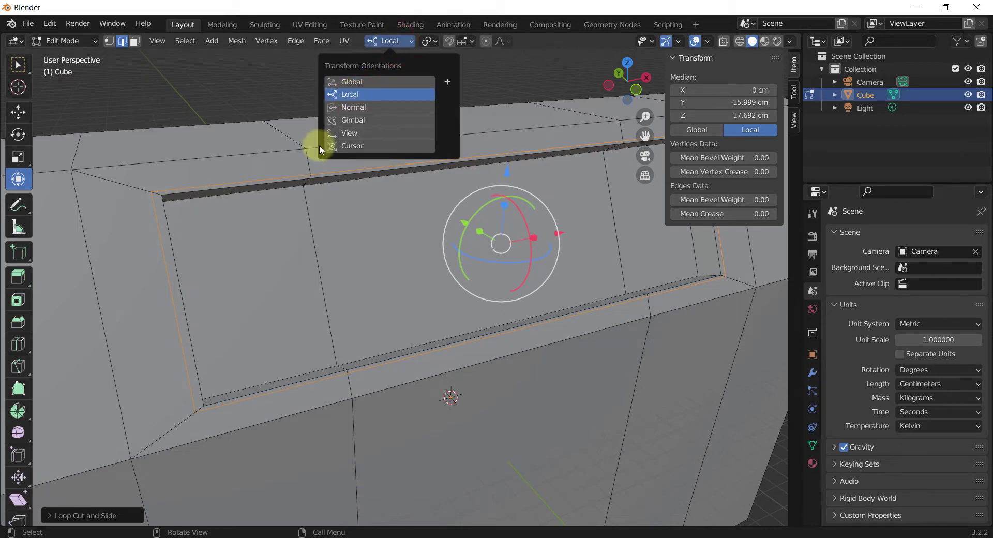
middle_click_drag(361, 210, 390, 186)
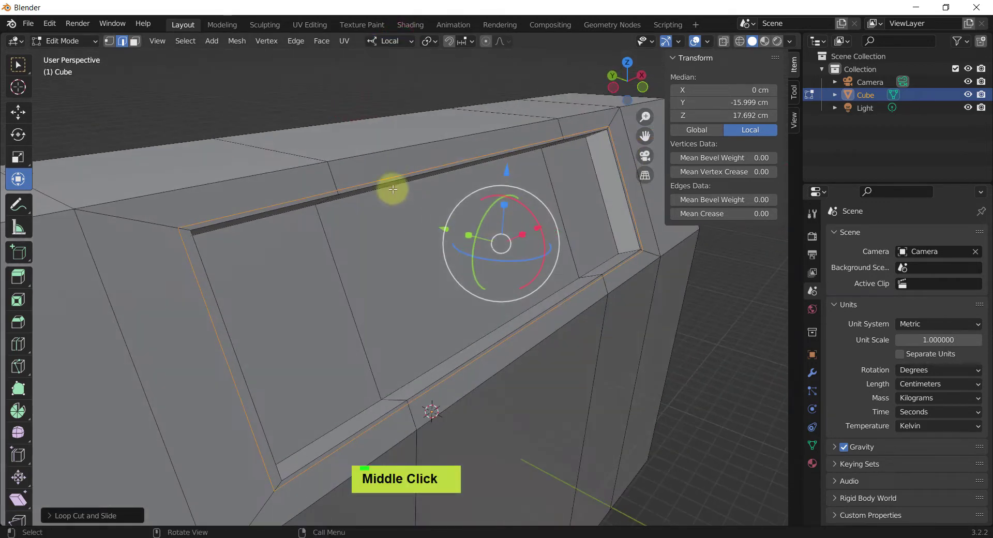
left_click(397, 39)
left_click(368, 106)
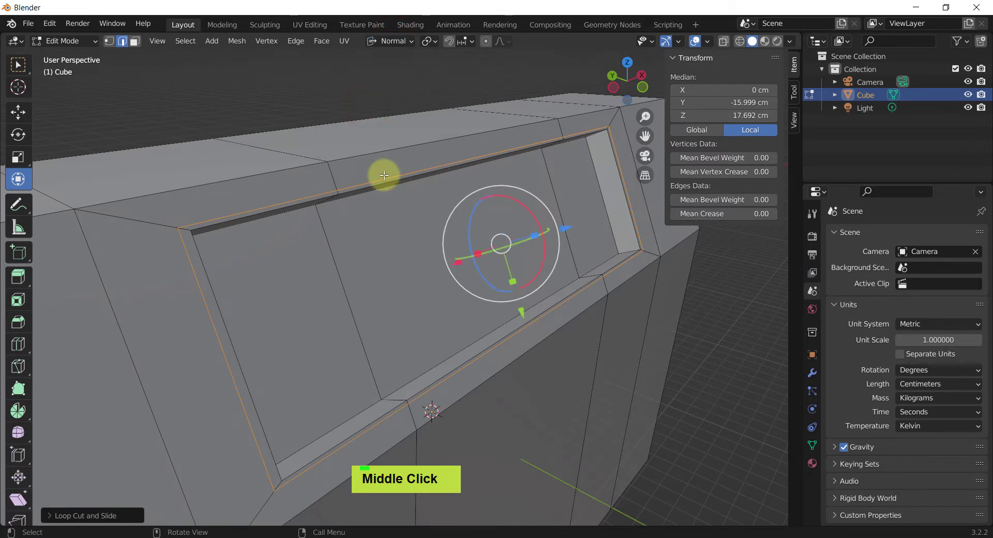
middle_click_drag(422, 270, 452, 278)
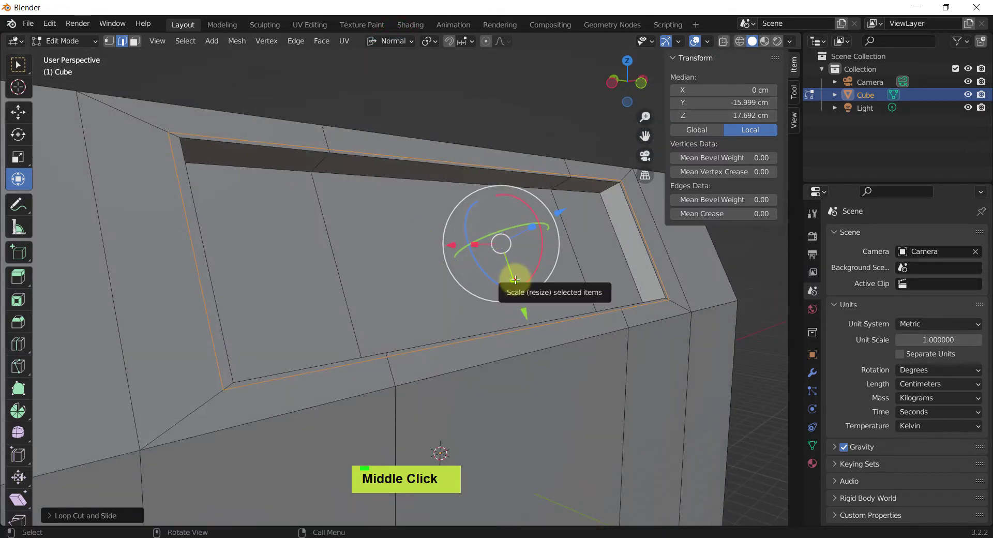
left_click_drag(514, 281, 517, 285)
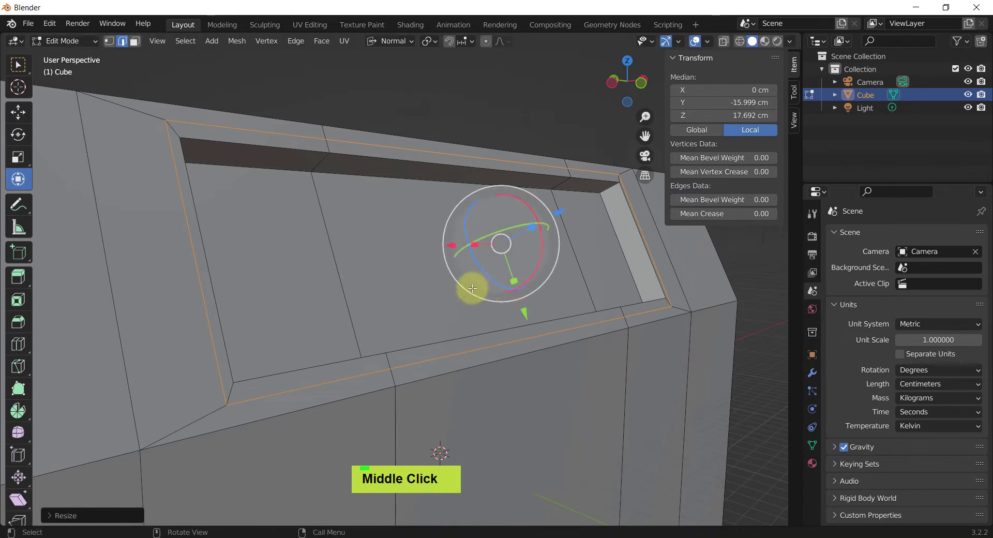
Widen the rim's edge loop along its normal X axis by a scale factor of about 1.016
middle_click_drag(473, 283, 465, 264)
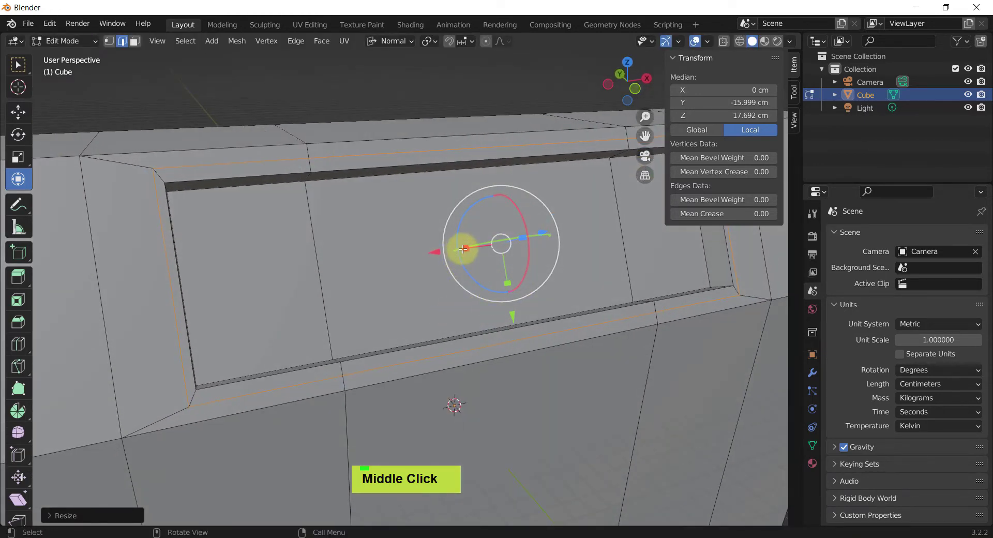
left_click_drag(464, 249, 462, 249)
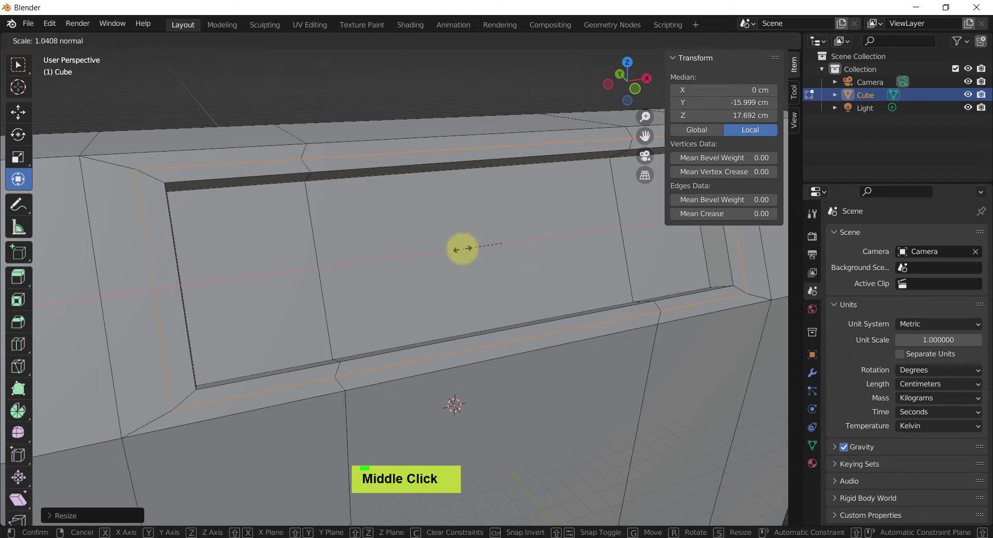
key("shift")
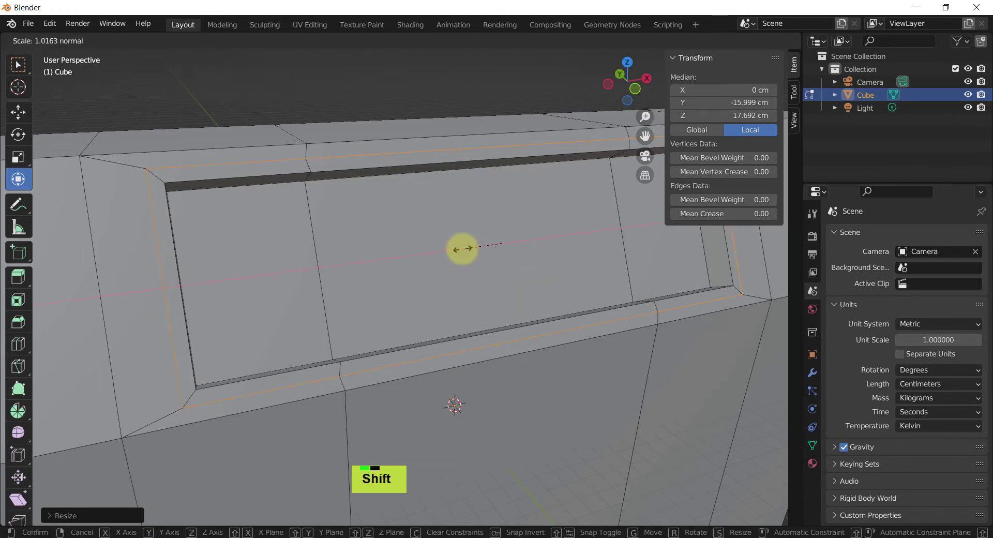
left_click(464, 249)
Select the complete loop of narrow faces that frames the recess
middle_click_drag(365, 195, 373, 199)
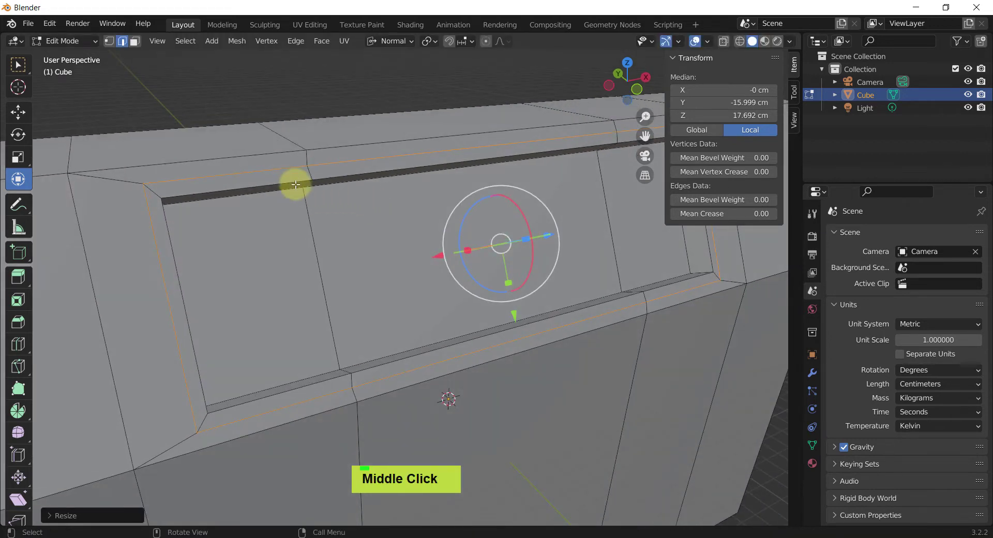
key("3")
left_click(339, 170)
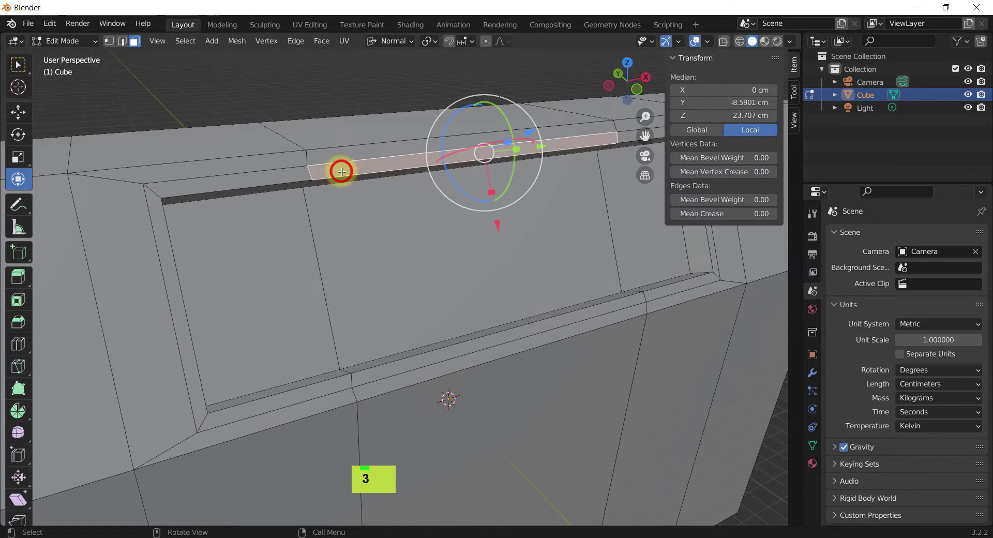
left_click(288, 173, "alt")
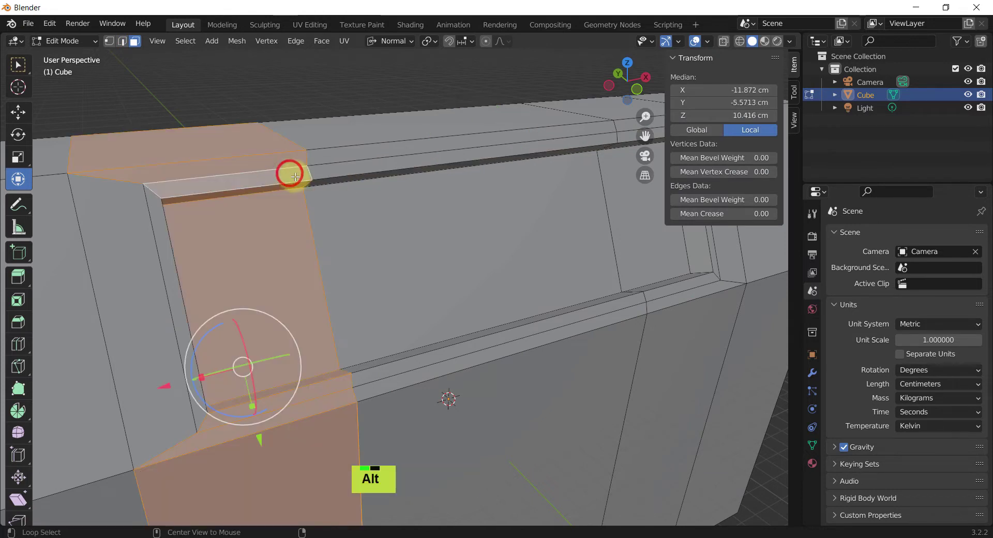
left_click(329, 173, "alt")
left_click(306, 171, "alt")
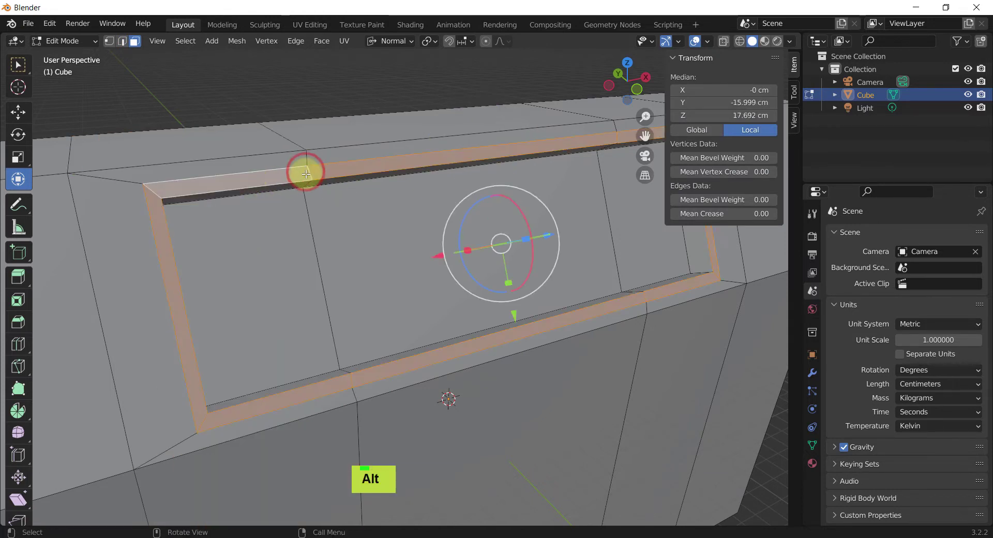
middle_click(440, 204)
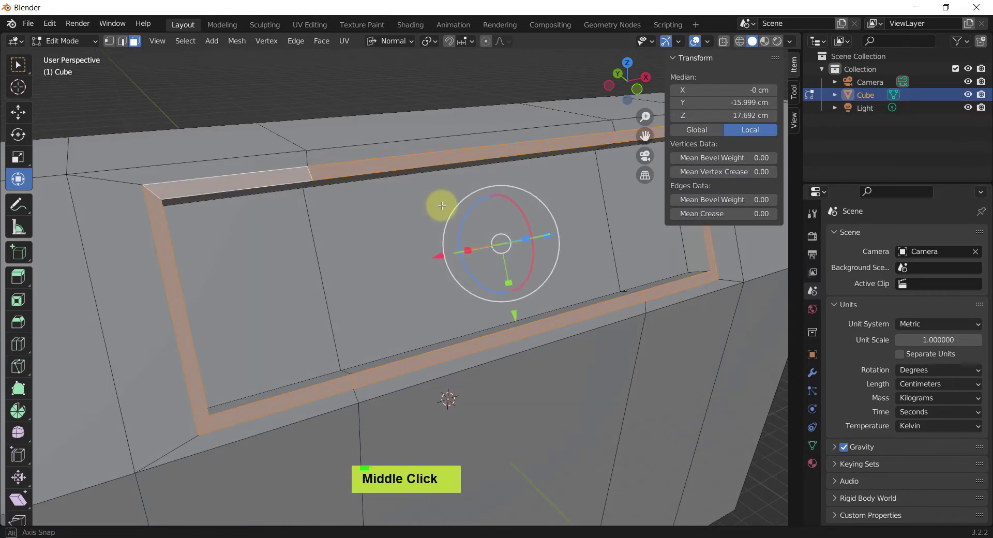
key("alt+e")
left_click(429, 289)
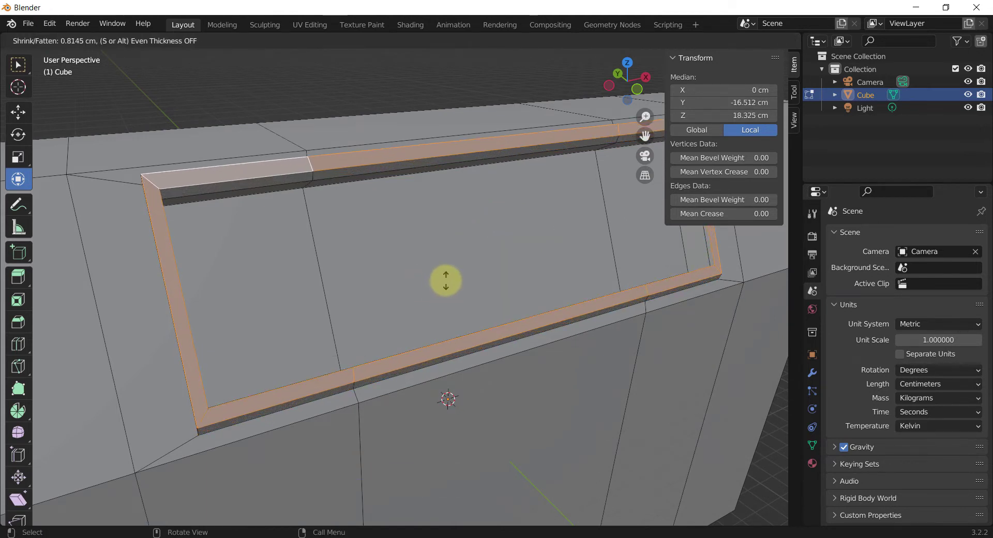
right_click(443, 283)
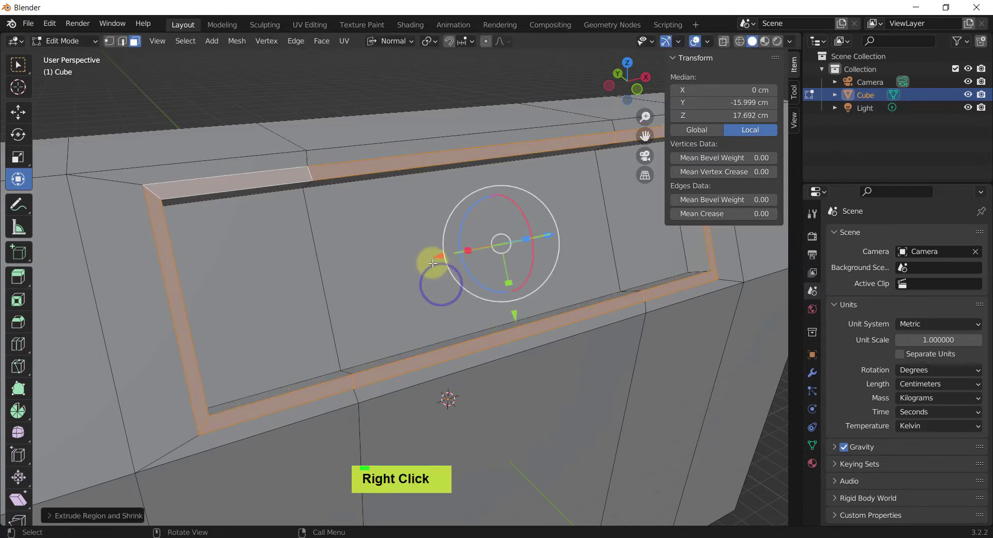
Extrude the frame faces outward and adjust them along their normal to a local Y of about -17.36 cm
key("alt+e")
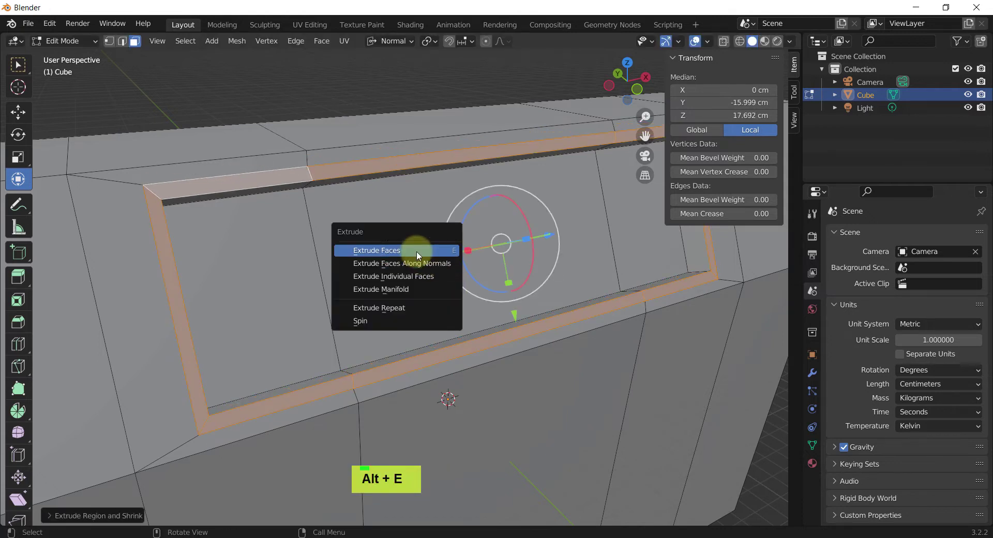
left_click(417, 250)
left_click(421, 249)
middle_click_drag(414, 249, 559, 226)
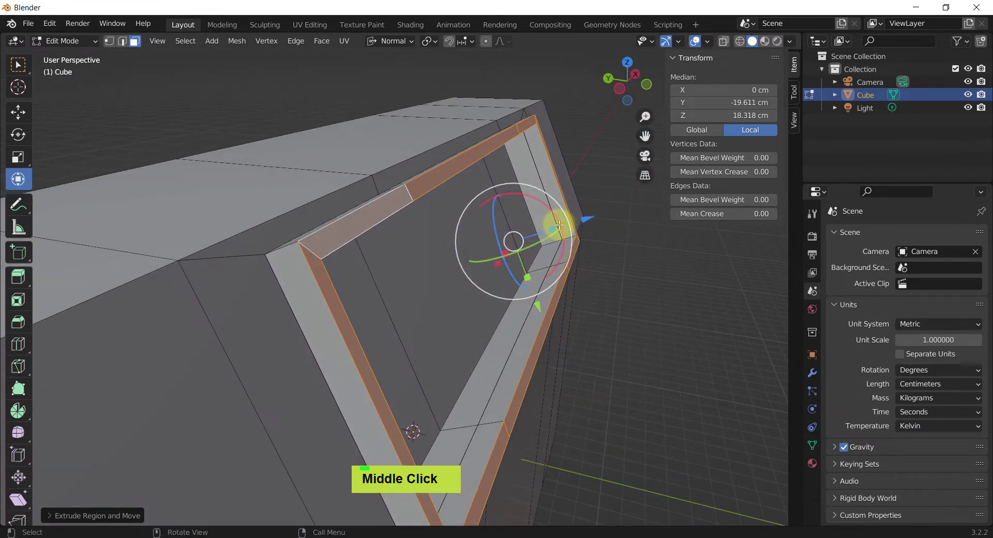
left_click_drag(589, 223, 533, 225)
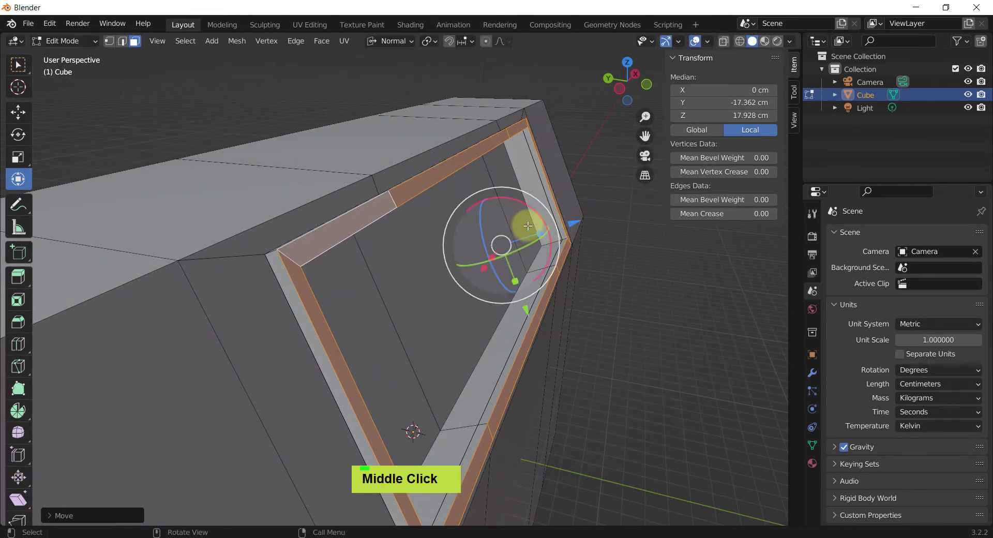
middle_click_drag(547, 218, 503, 239)
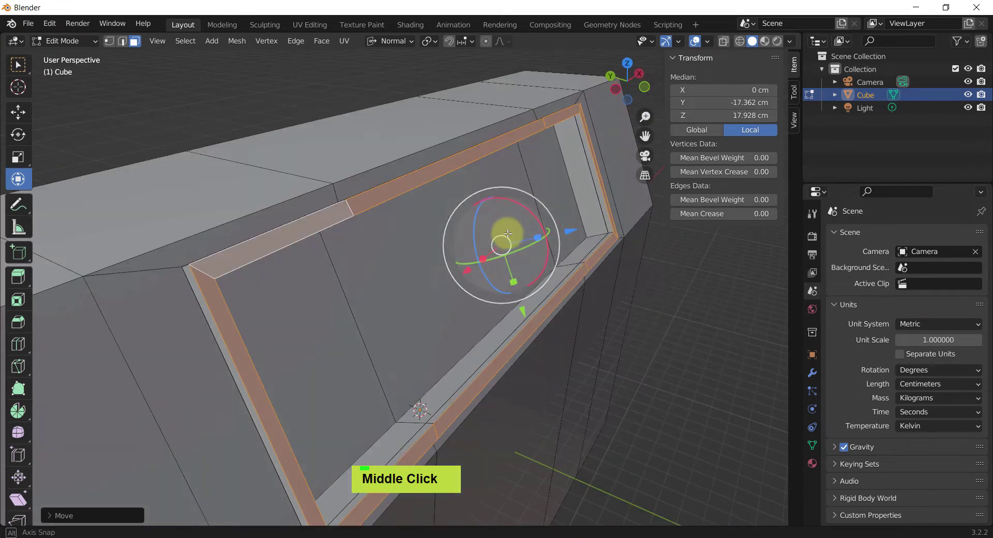
Bevel the outer and inner edge loops of the raised recess frame by about 0.247 cm with three segments
left_click(310, 104)
middle_click_drag(394, 160, 388, 211)
scroll(313, 242, "up", 2)
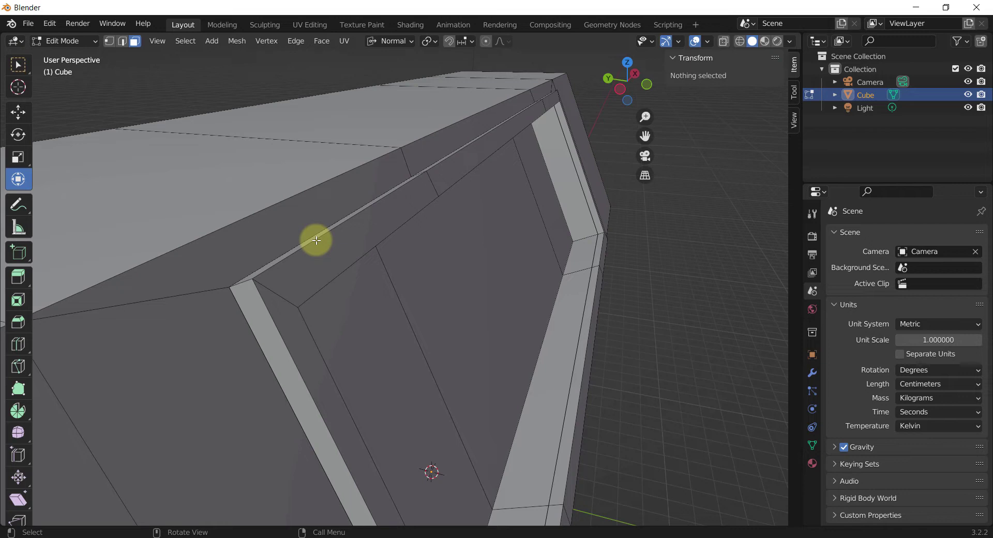
left_click(316, 240, "alt")
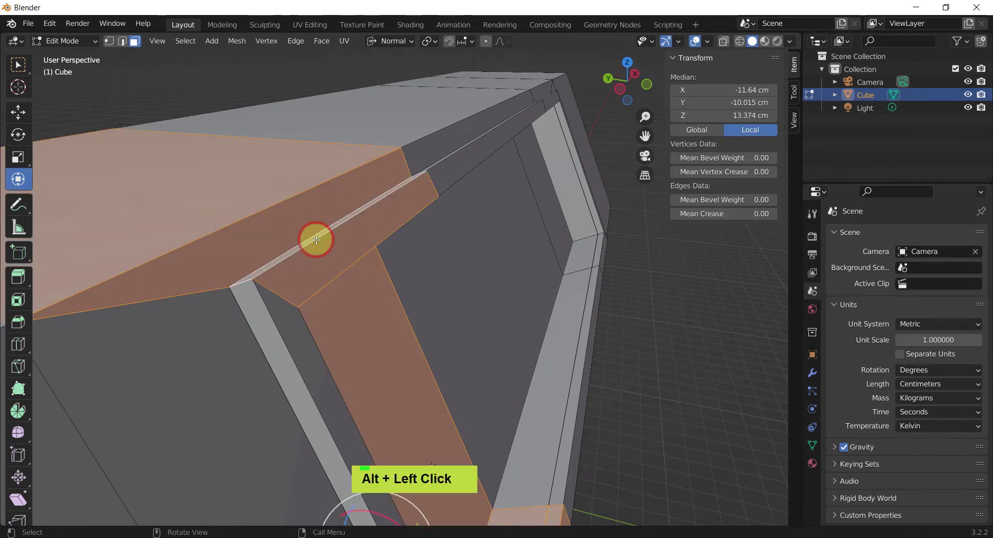
left_click(194, 99, "alt")
key("2")
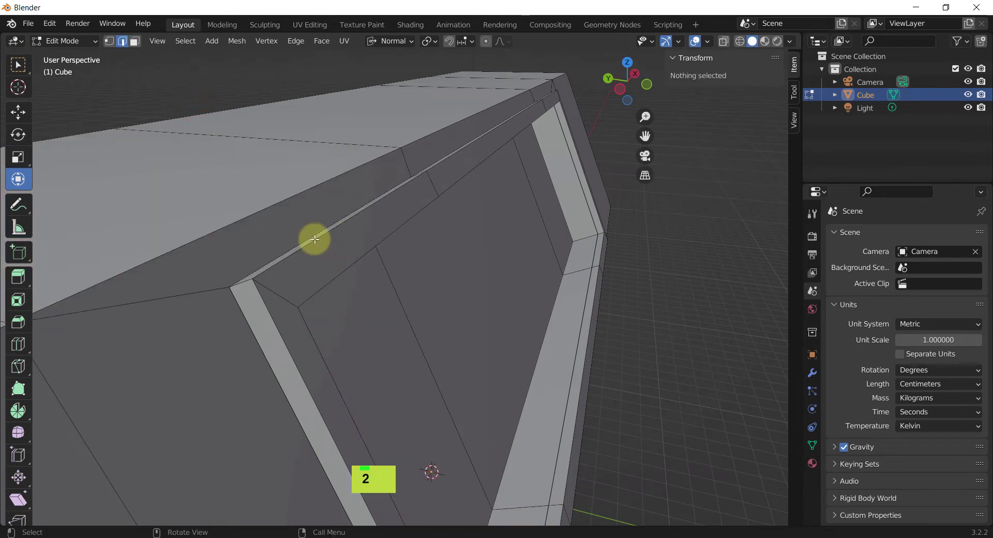
left_click(314, 239, "alt")
left_click(331, 282, "alt+shift")
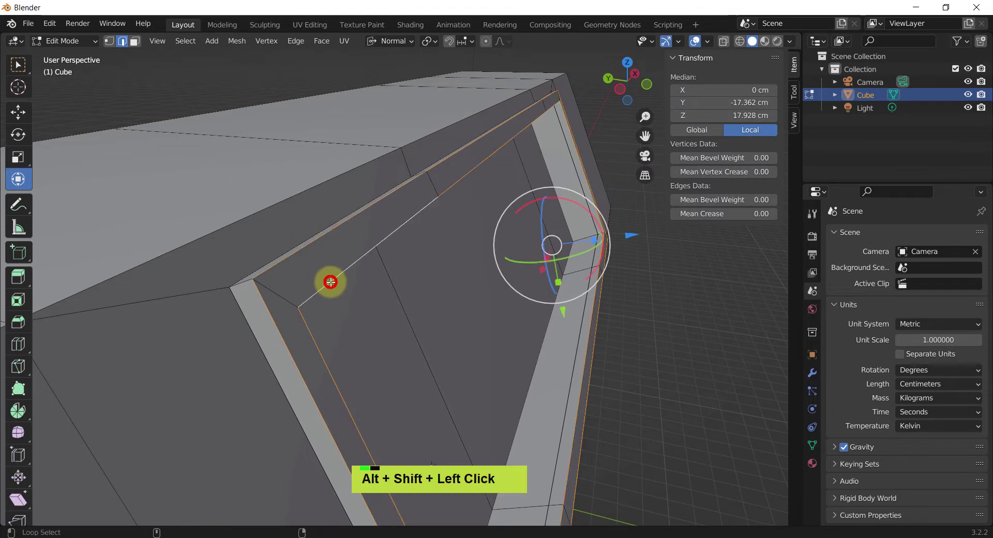
middle_click_drag(379, 253, 369, 262)
key("ctrl+b")
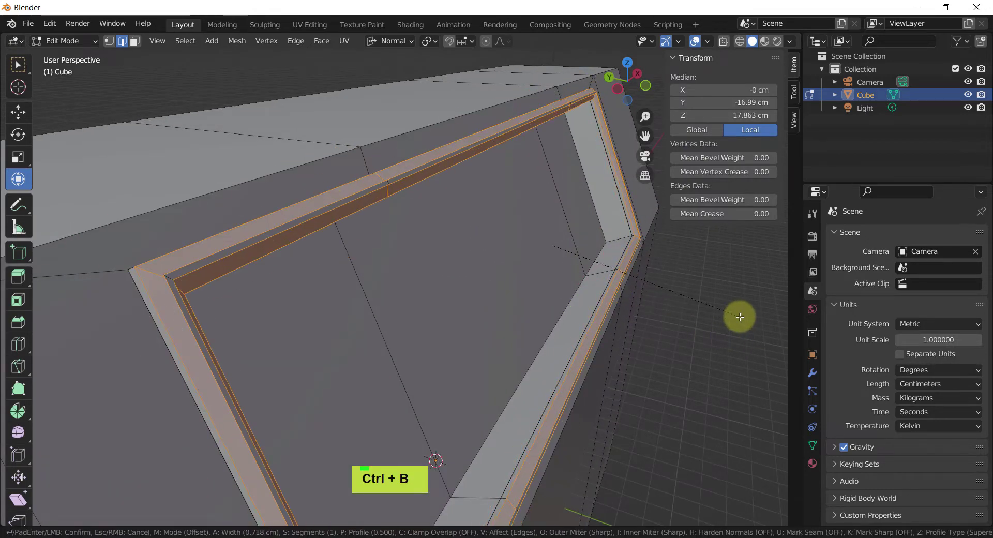
scroll(739, 316, "up", 1)
scroll(740, 316, "up", 1)
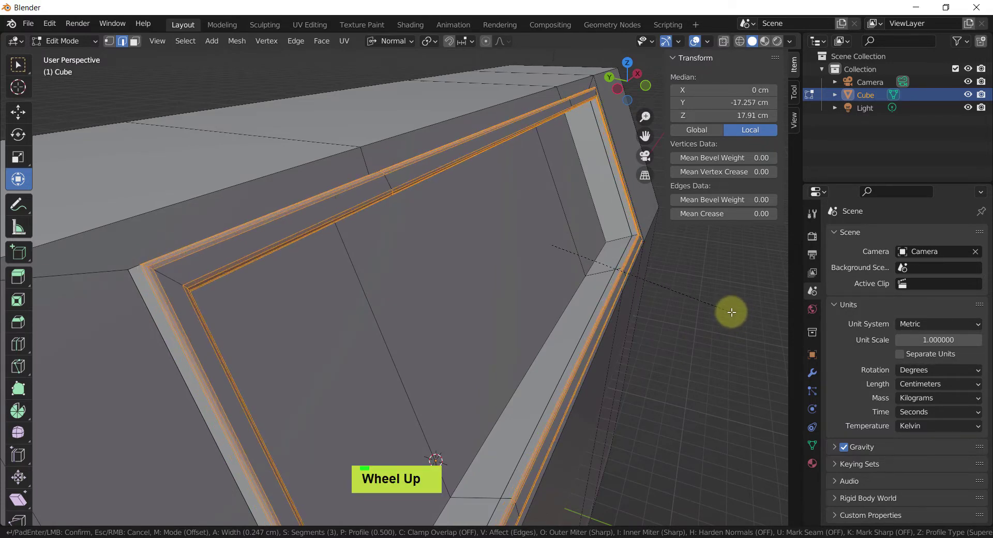
left_click(731, 312)
scroll(694, 299, "down", 4)
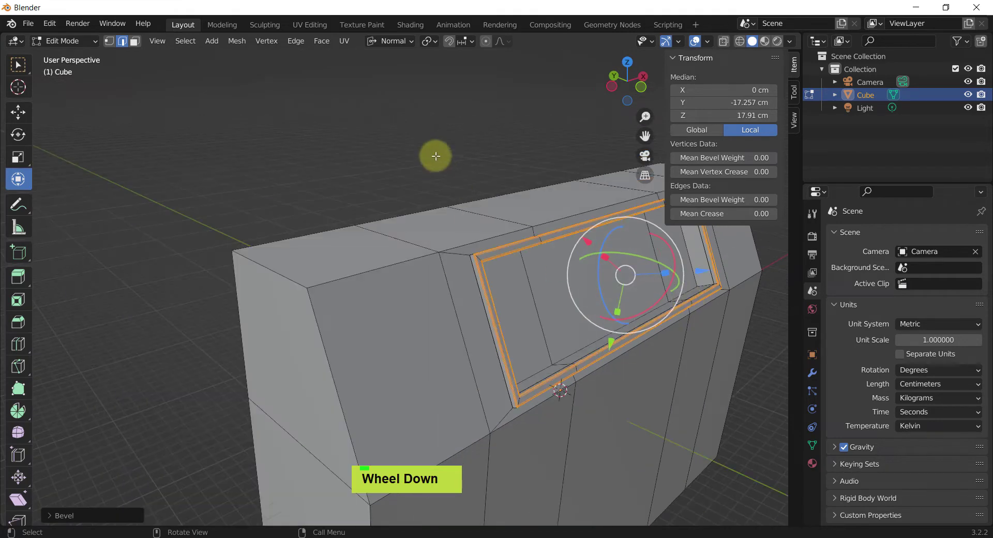
left_click(435, 155)
Duplicate the recess's three floor faces and offset the copy outward along normal Z to a local Y of about -15.16 cm
middle_click_drag(435, 156, 469, 193)
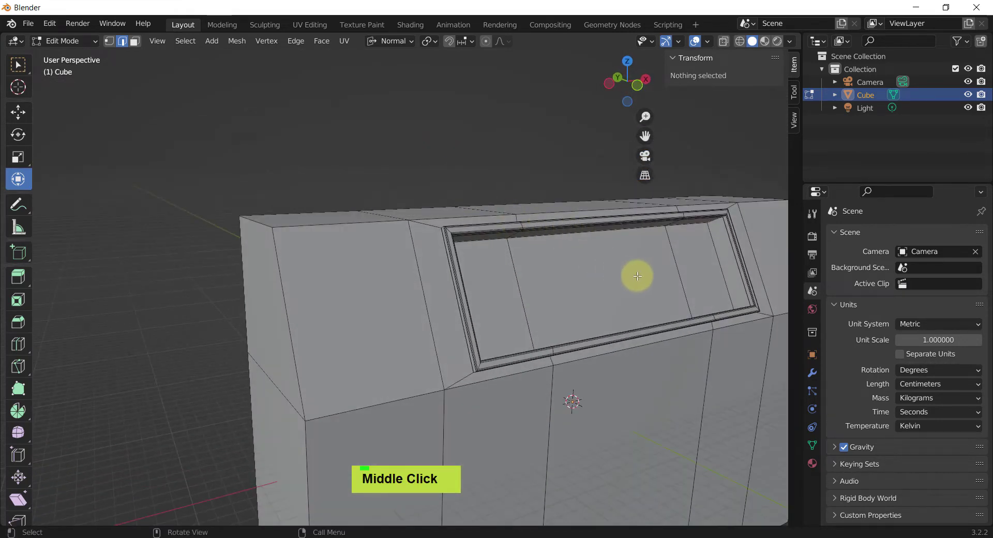
middle_click_drag(673, 271, 357, 245, "alt")
scroll(486, 267, "up", 2)
key("3")
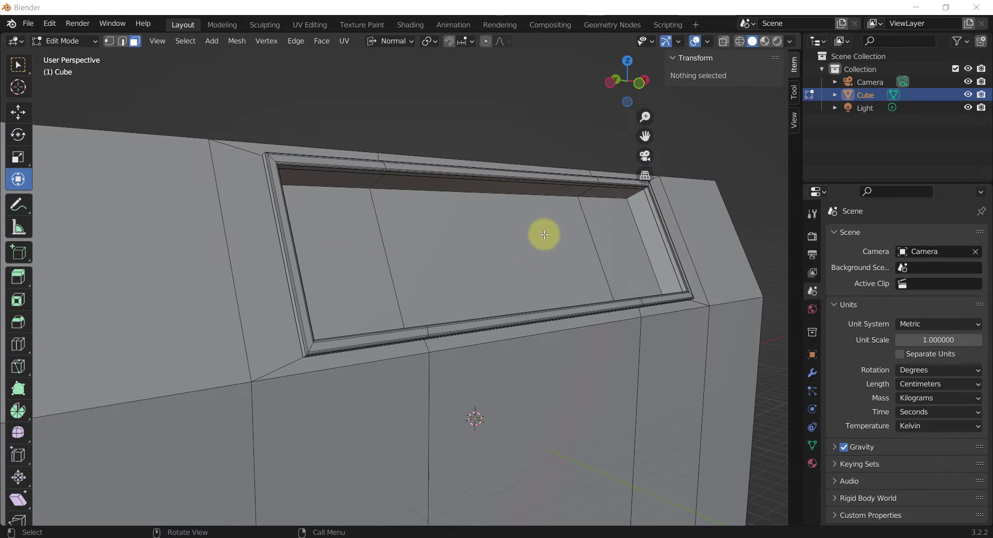
left_click(354, 261)
left_click(539, 260, "shift")
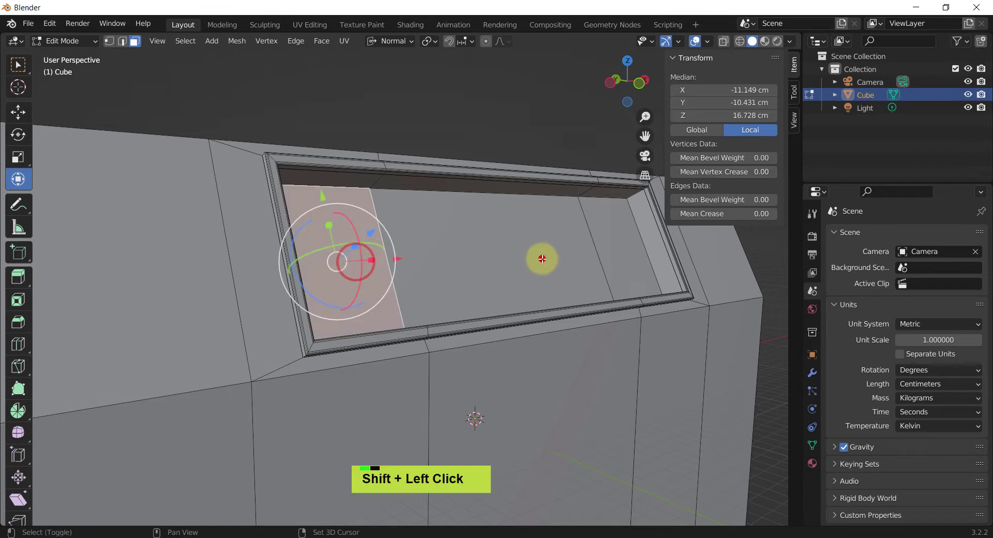
left_click(626, 257, "shift")
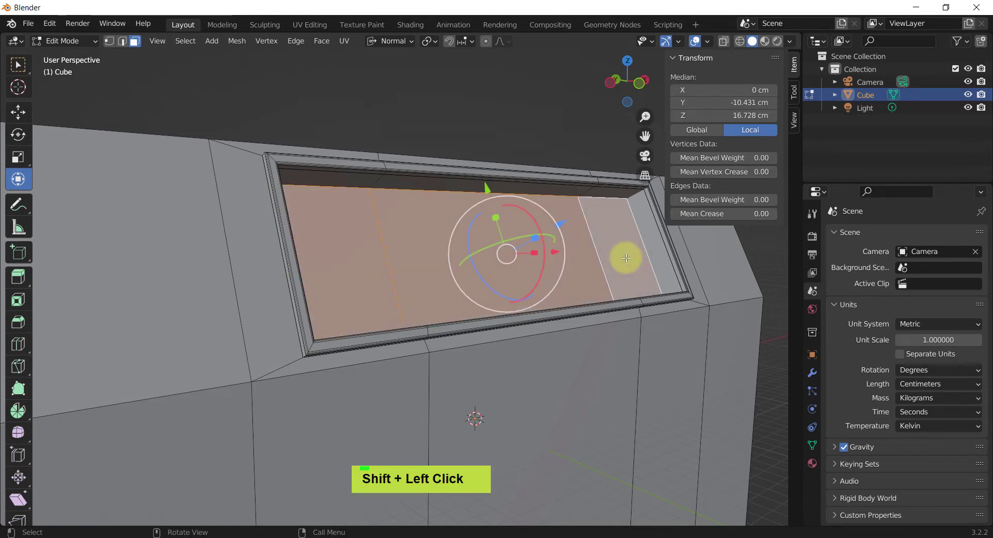
key("shift+d")
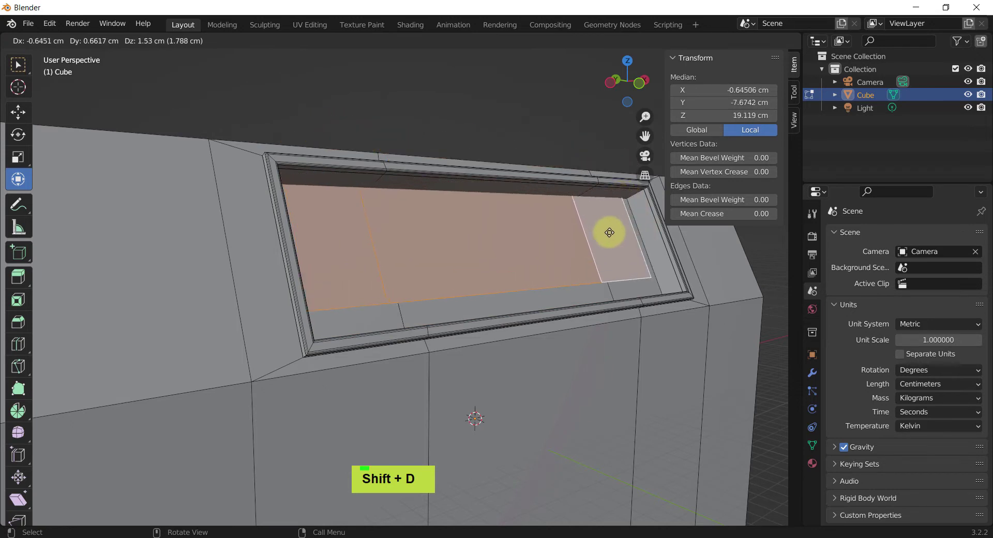
key("z")
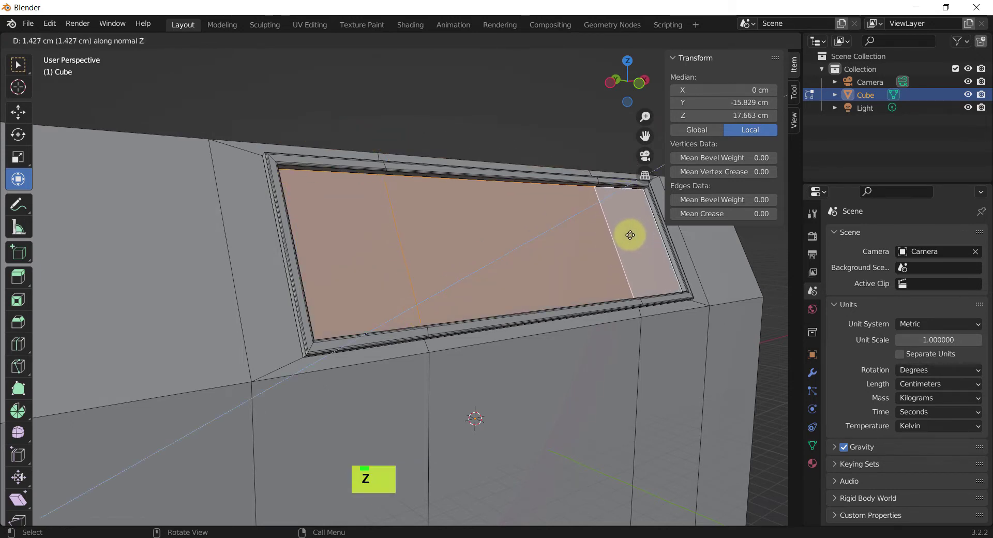
left_click(614, 213)
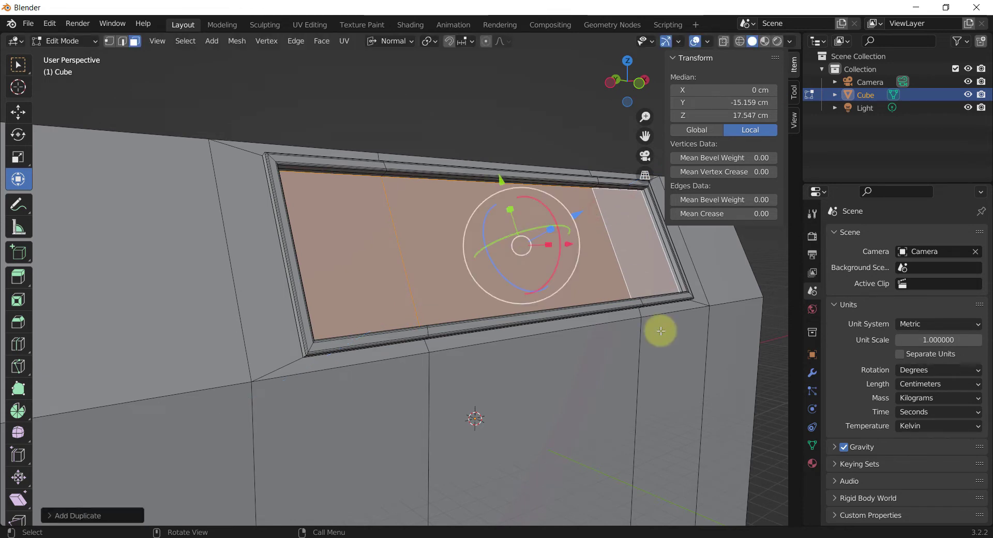
Separate the duplicated faces into their own object and rename it Window
key("p")
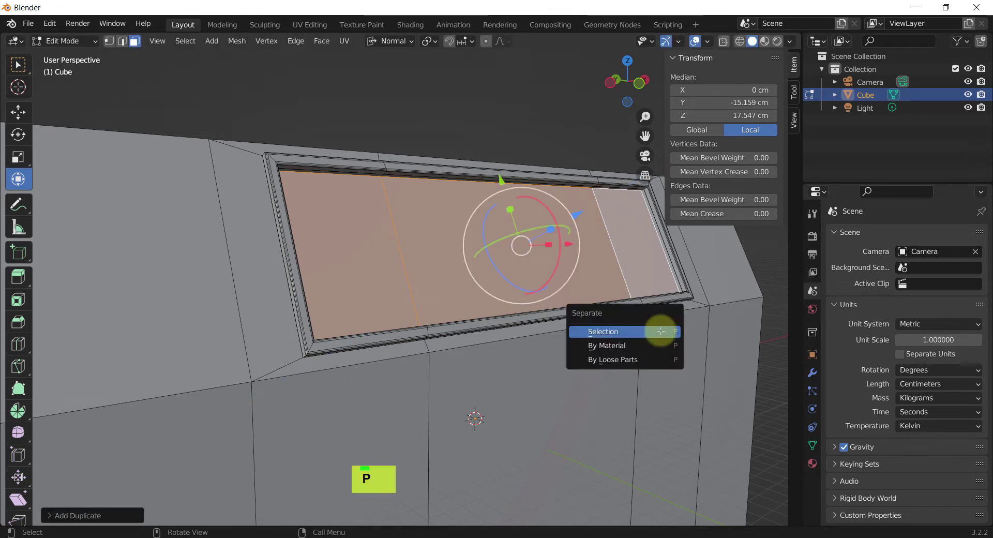
left_click(661, 332)
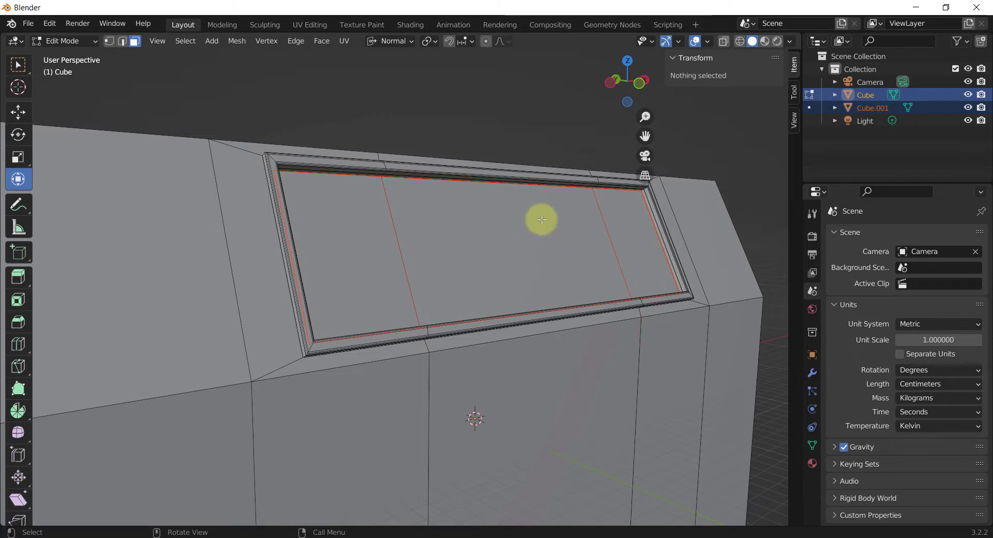
left_click(886, 110)
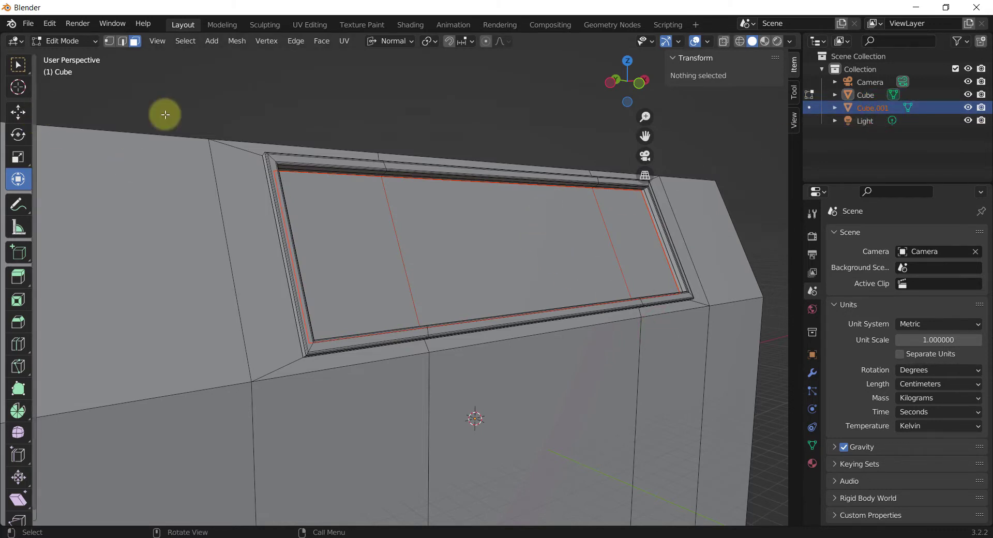
key("Tab")
left_click(478, 119)
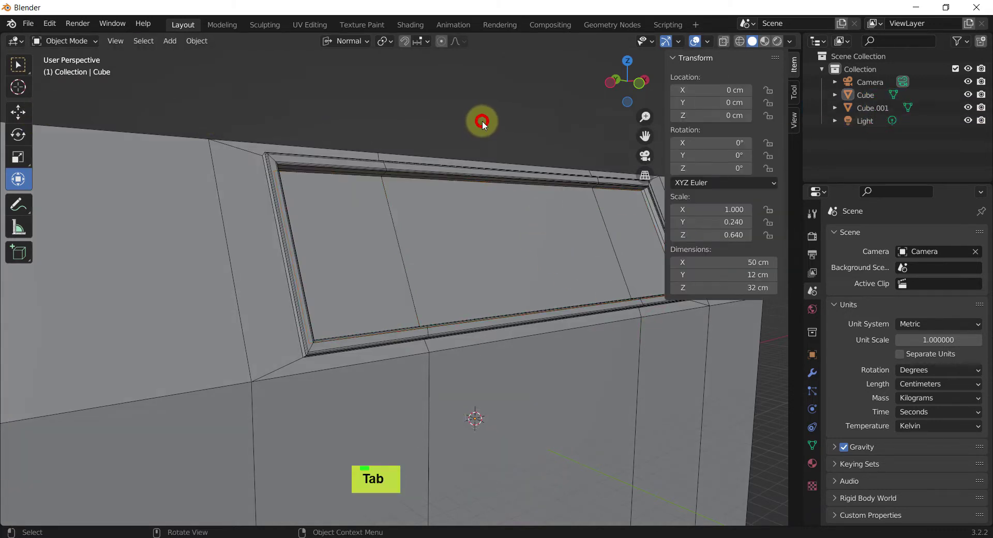
left_click(436, 248)
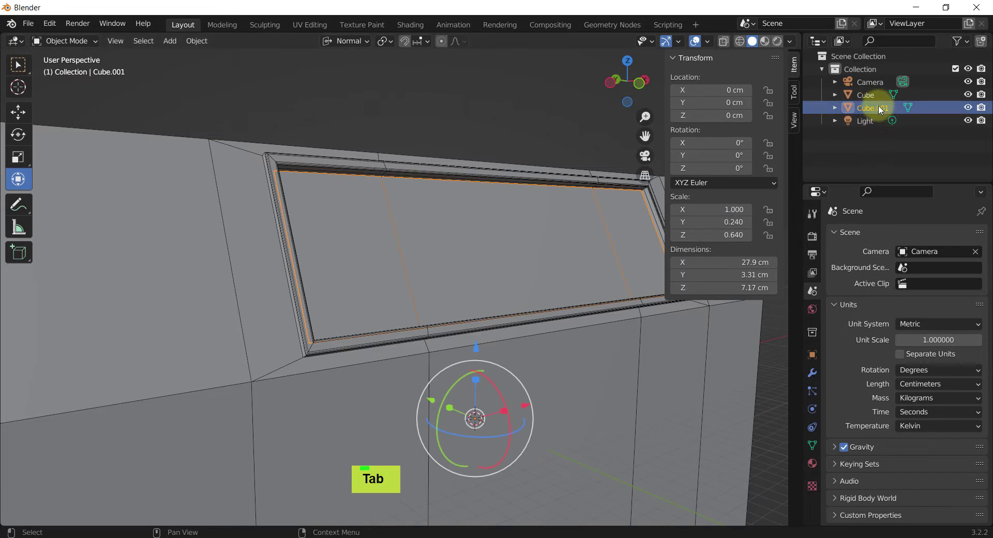
key("F2")
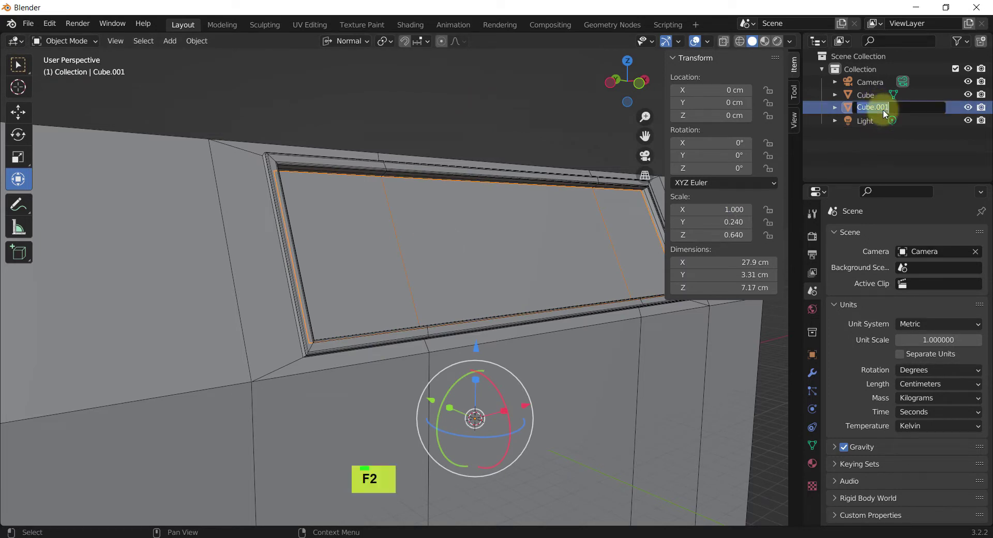
type("W")
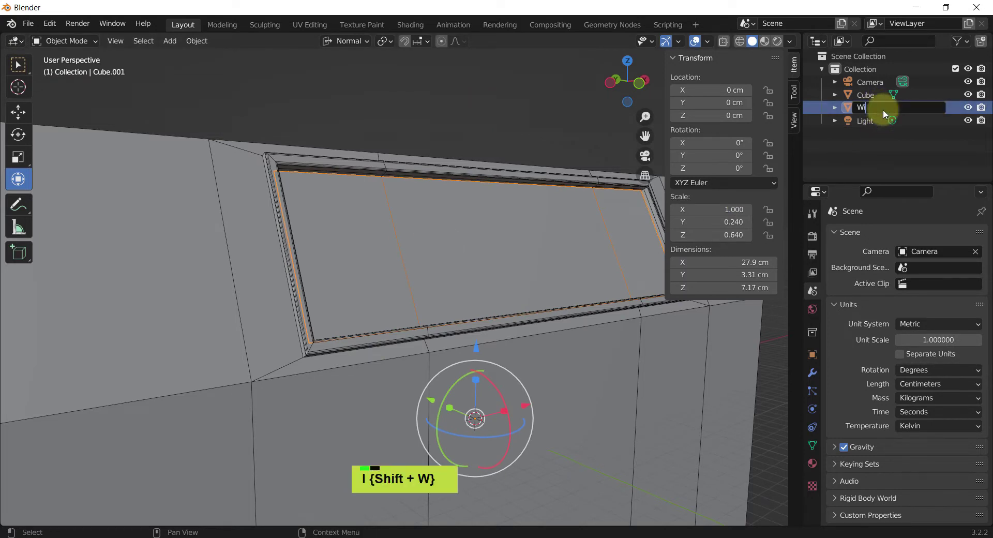
type("indow")
key("Return")
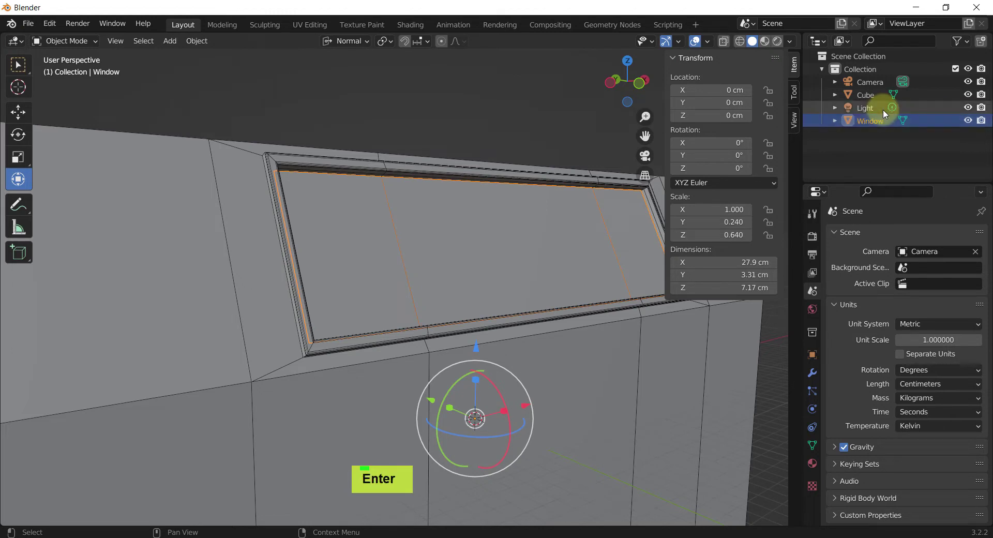
Set the Window object's origin to its geometry
right_click(483, 238)
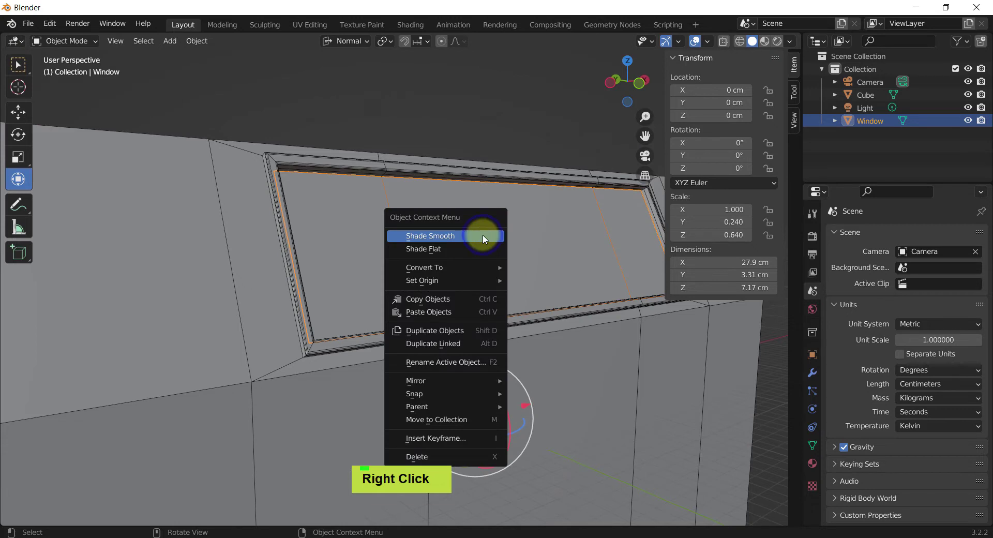
right_click(459, 256)
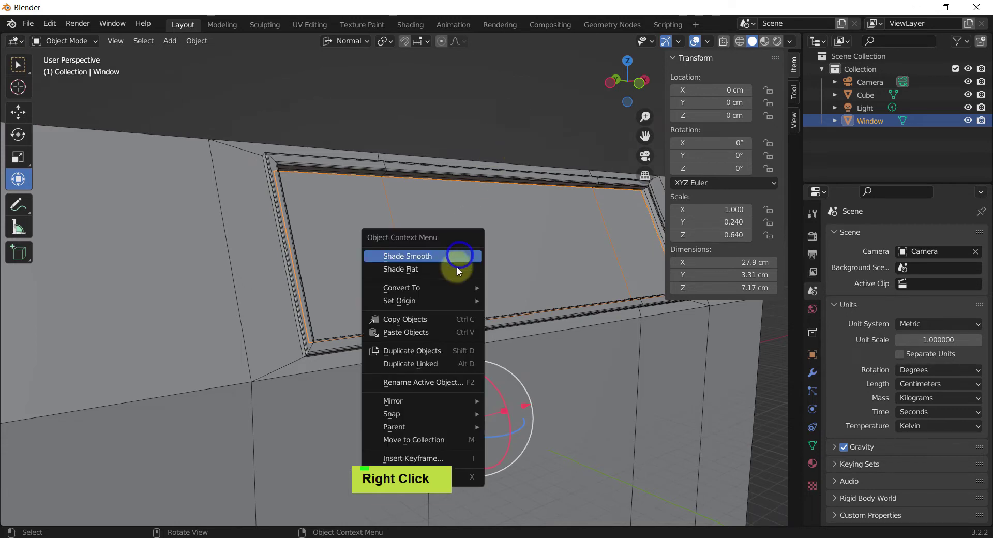
mouse_move(444, 297)
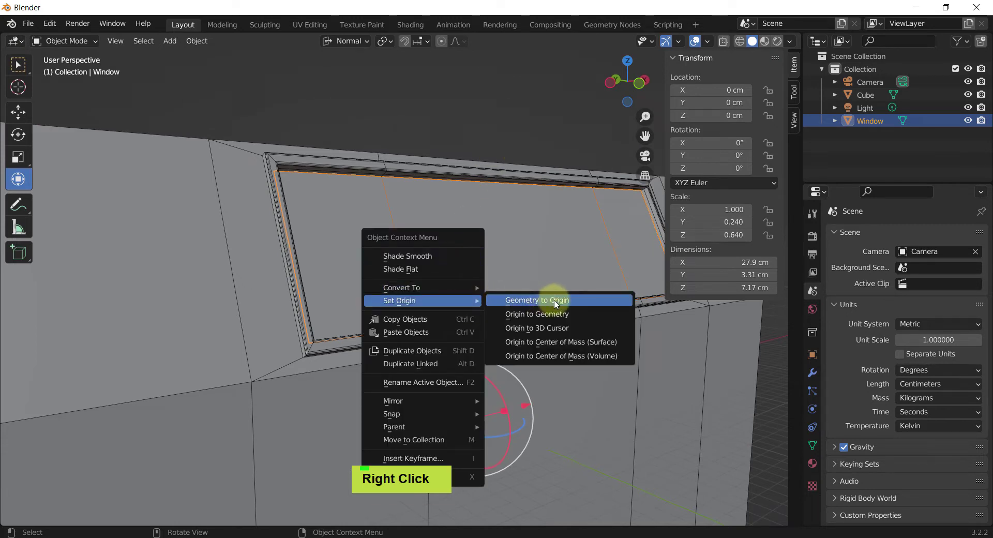
left_click(559, 313)
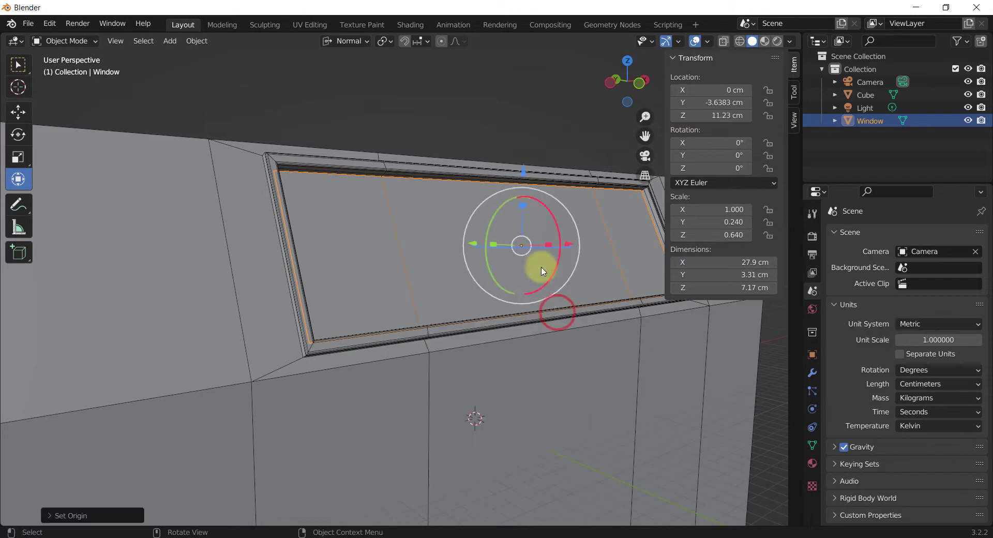
middle_click_drag(539, 268, 563, 266)
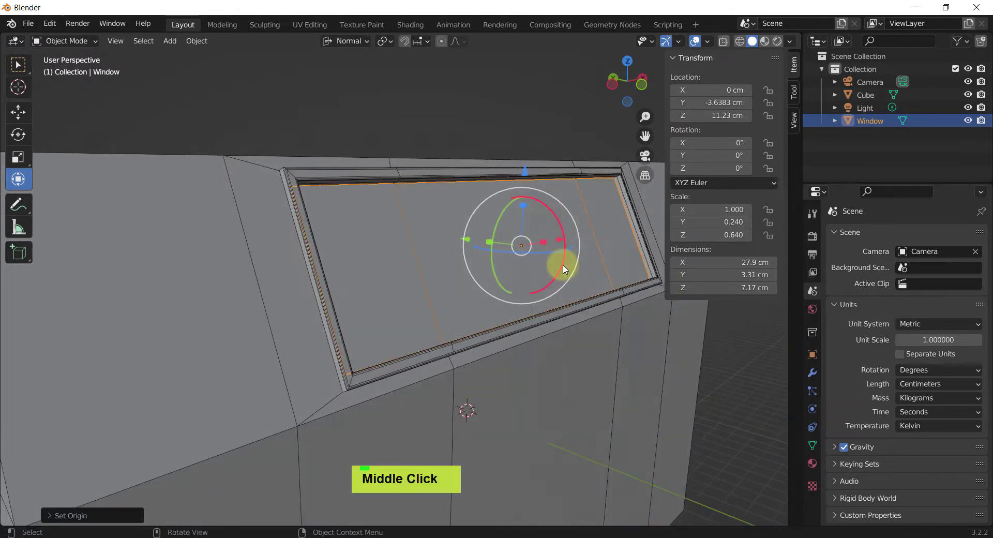
key("ctrl+z")
Isolate the Window object in local view and thicken it with an applied Solidify modifier of 1 cm
left_click(813, 372)
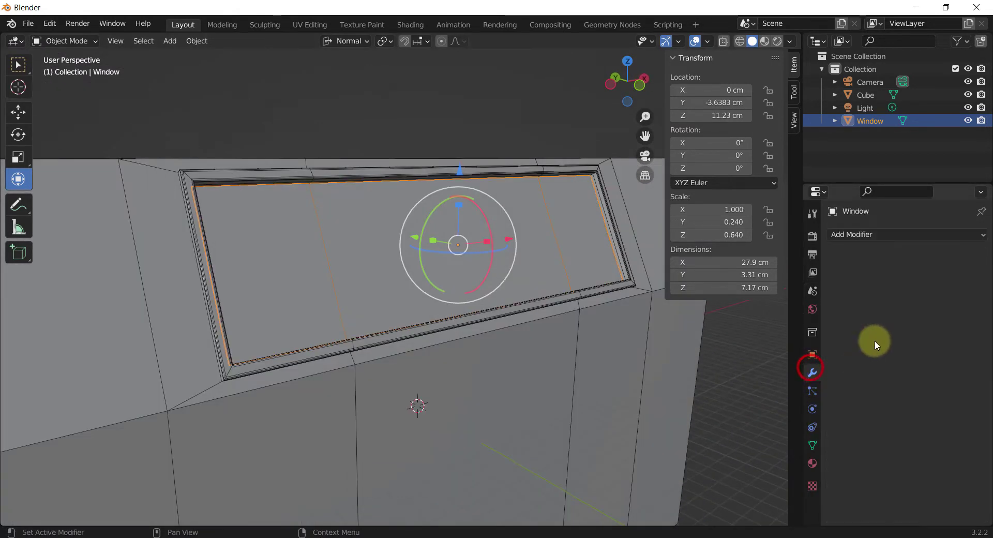
left_click(880, 234)
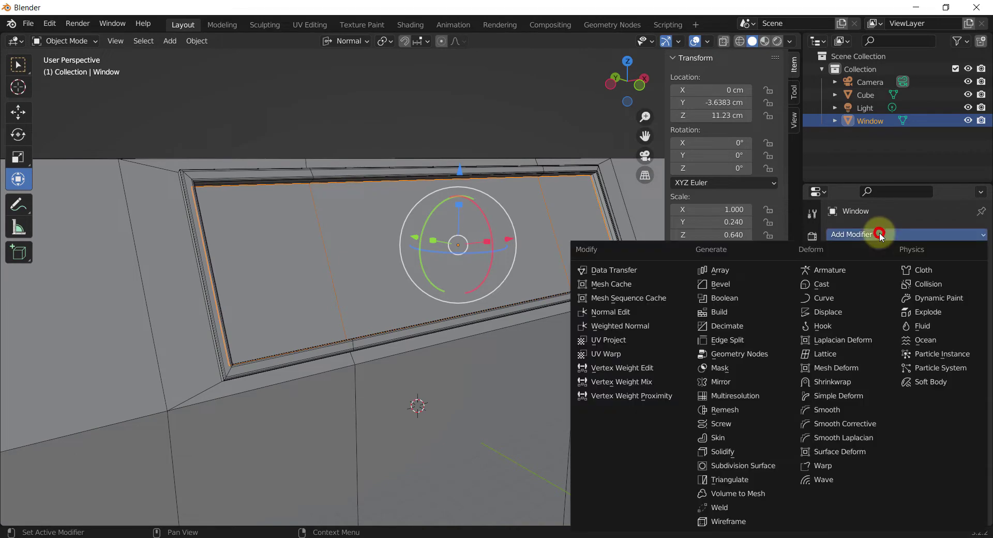
left_click(731, 457)
middle_click_drag(752, 402, 357, 256)
key("KP_Divide")
scroll(357, 252, "up", 3)
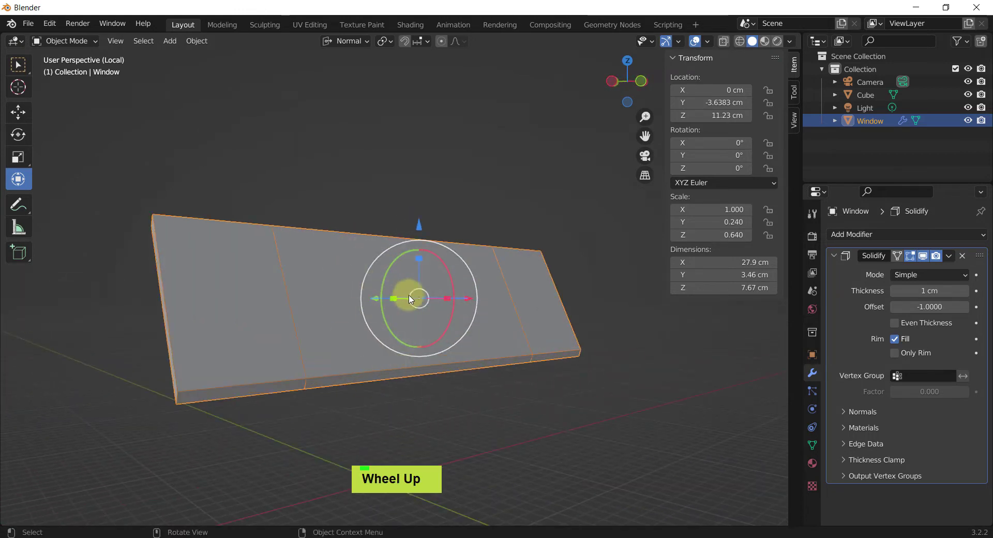
middle_click_drag(458, 282, 548, 274)
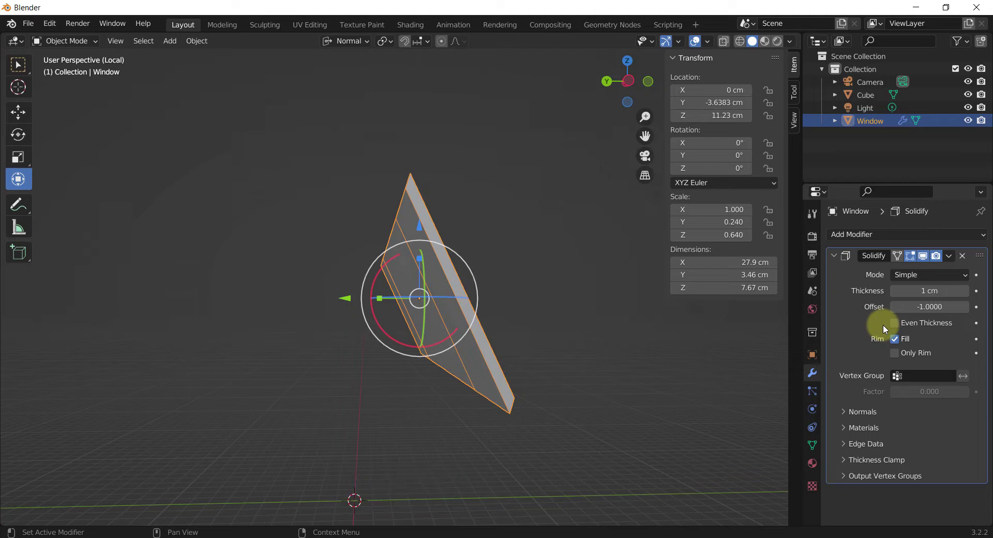
key("ctrl+a")
middle_click(613, 365)
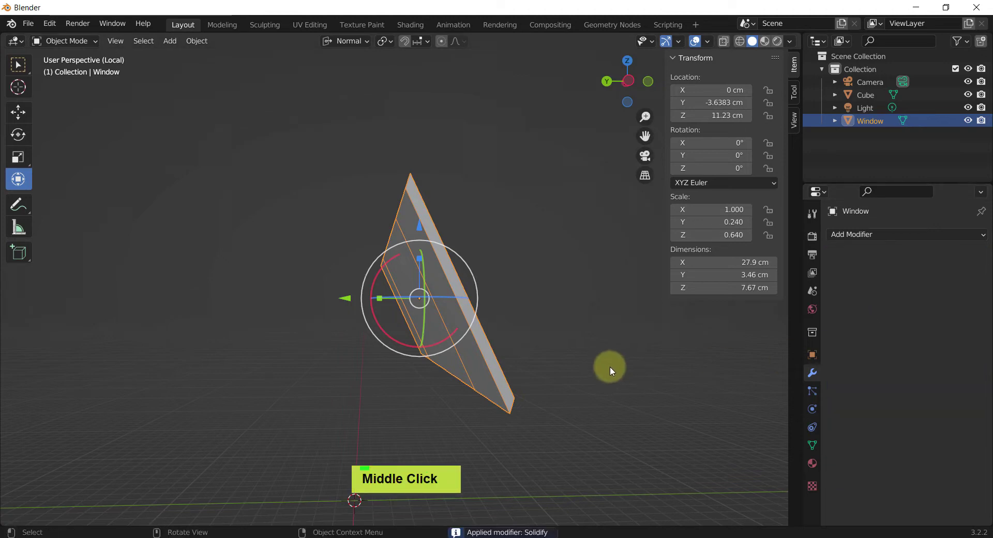
Slide the Window panel's three back faces slightly upward along normal Y in side view to square off its end edges
key("3")
left_click(552, 312)
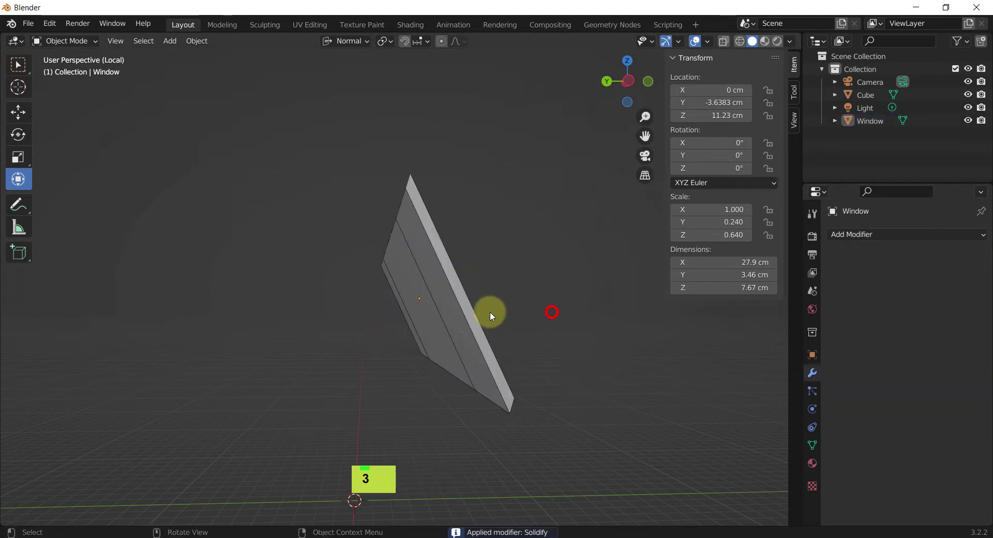
key("Tab")
left_click(454, 312)
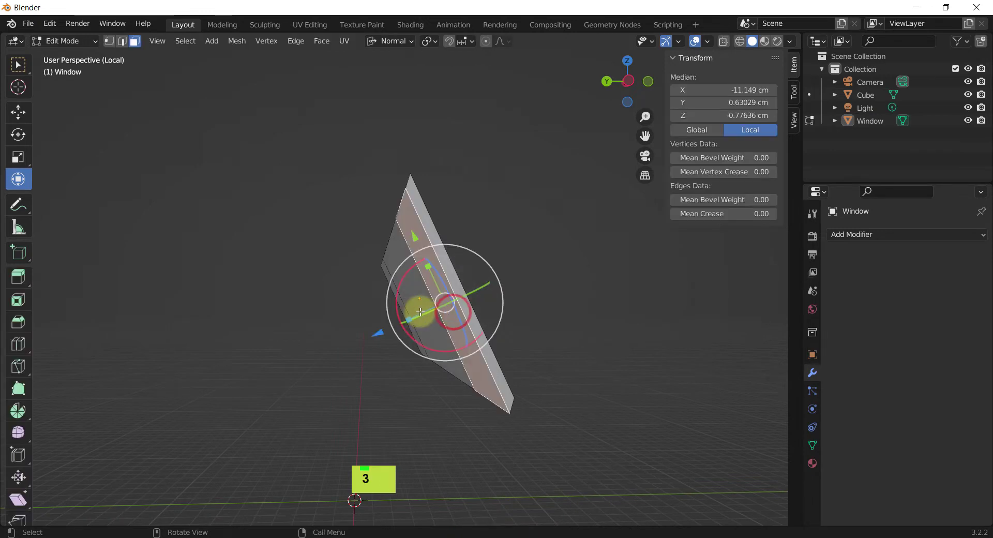
left_click(453, 312, "ctrl")
middle_click_drag(453, 312, 479, 306)
left_click(266, 304, "shift")
middle_click_drag(266, 304, 416, 298)
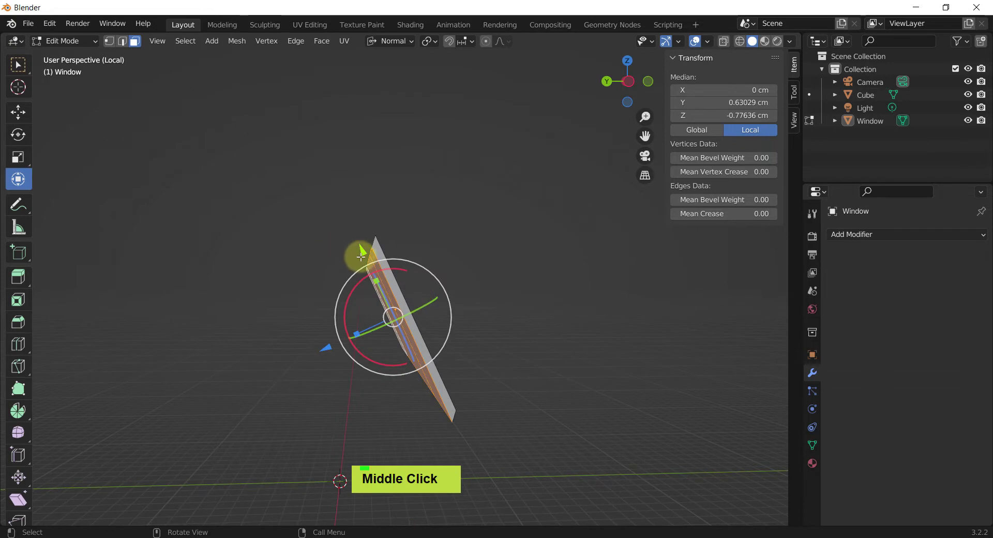
middle_click_drag(361, 255, 558, 312)
scroll(389, 299, "up", 1)
scroll(382, 295, "up", 5)
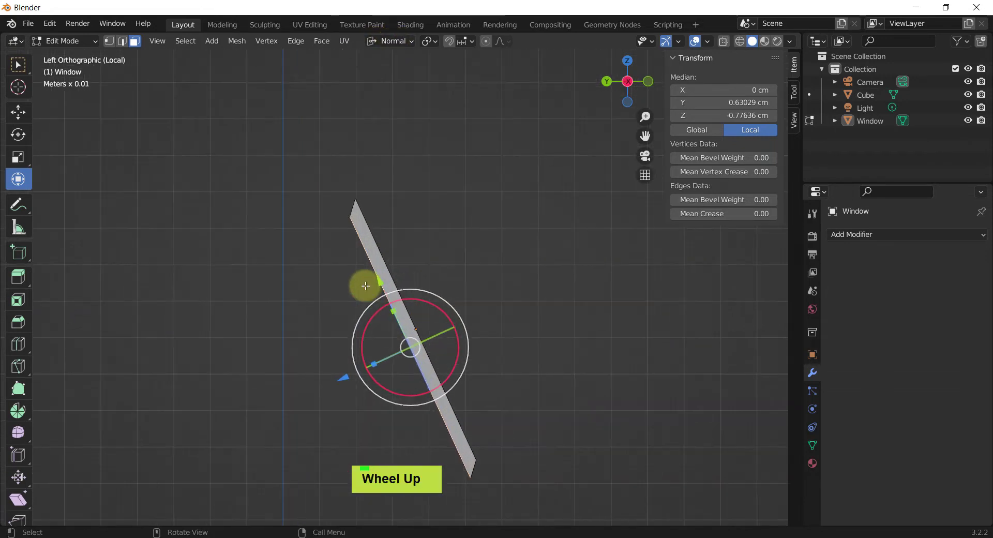
left_click_drag(380, 285, 376, 272)
middle_click_drag(526, 341, 576, 297)
scroll(532, 357, "down", 3)
key("Tab")
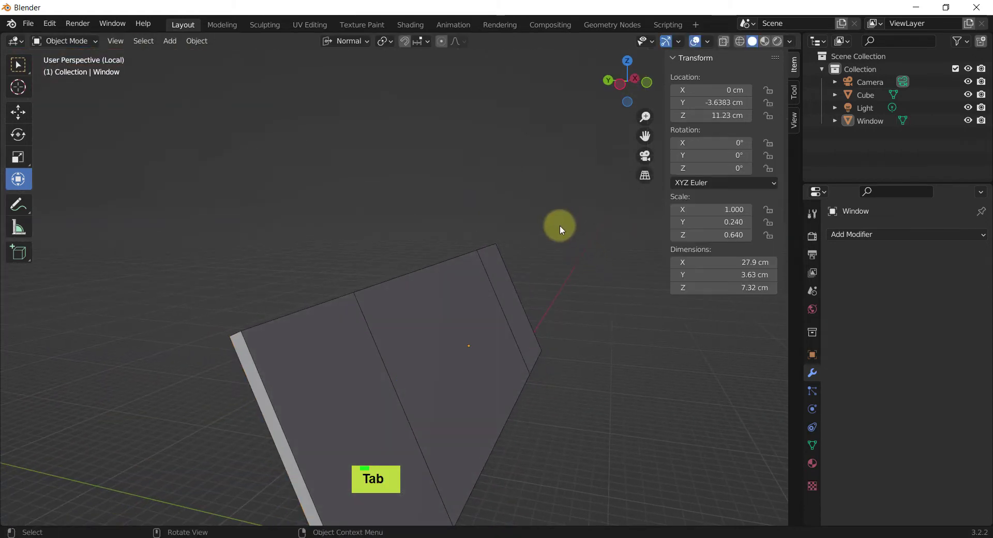
Leave local view and inspect the Window panel seated in the body's upper recess
scroll(552, 247, "down", 2)
key("KP_Divide")
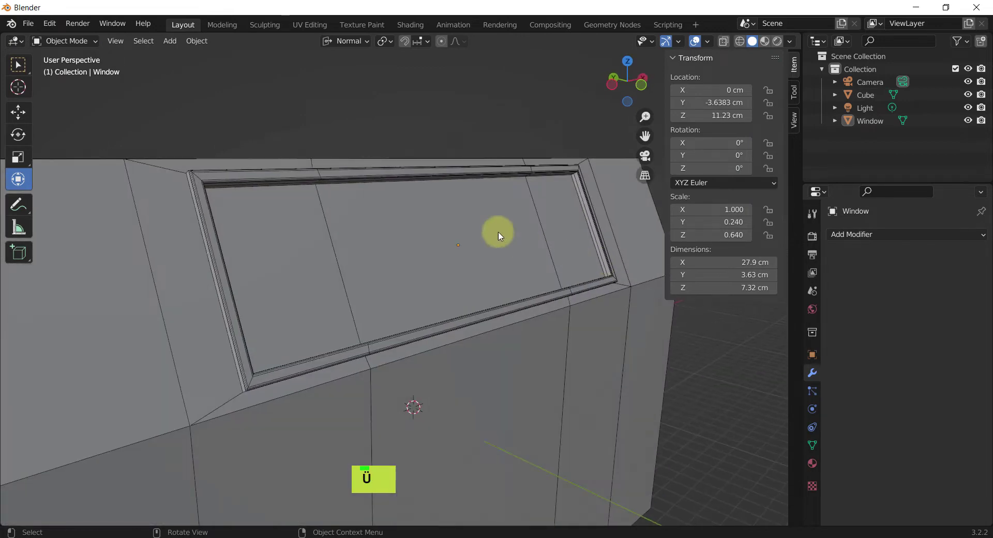
middle_click_drag(492, 227, 480, 225)
scroll(479, 225, "down", 3)
middle_click_drag(486, 144, 441, 220)
middle_click_drag(488, 299, 438, 296, "shift")
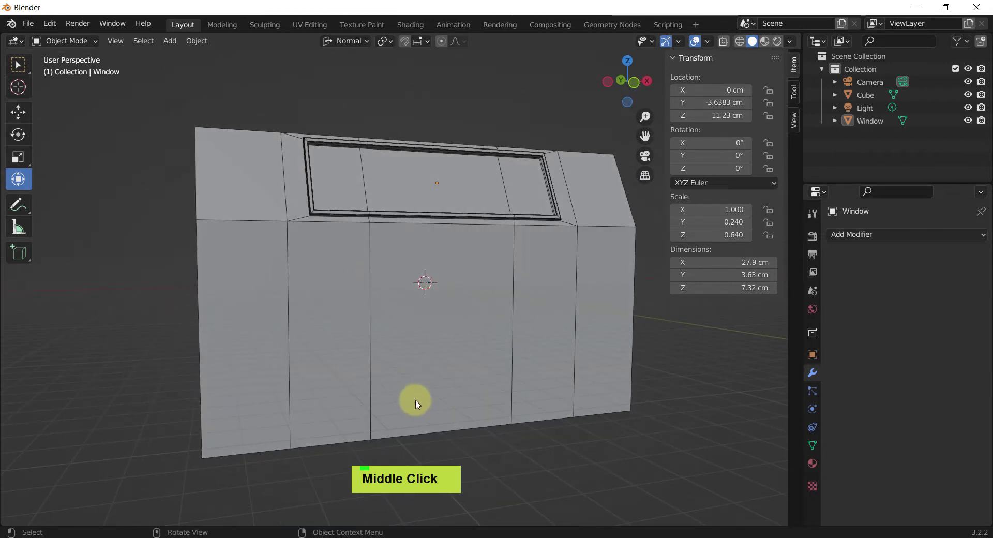
mouse_move(449, 352)
middle_mouse_down()
mouse_move(469, 348)
mouse_move(463, 355)
middle_mouse_up()
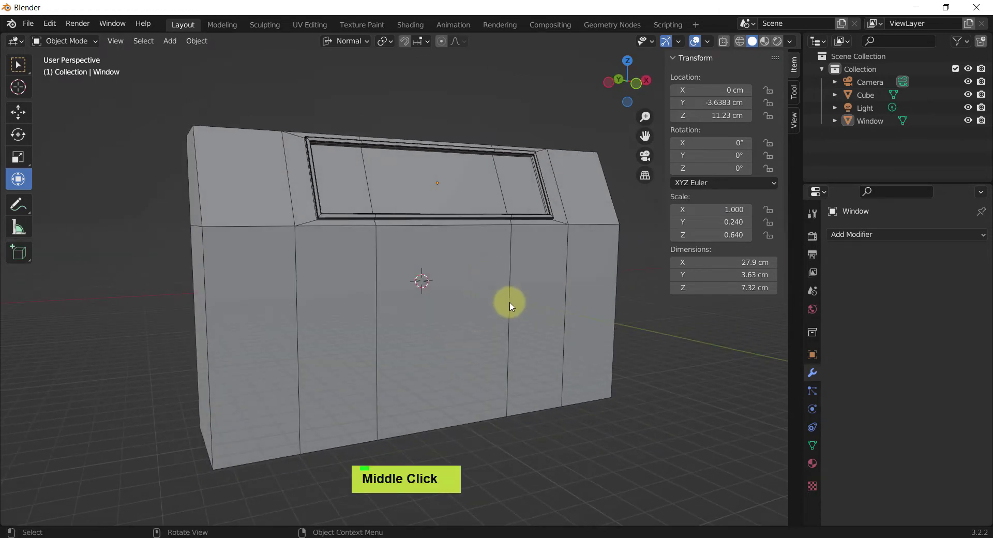
Add two evenly spaced horizontal loop cuts around the lower part of the Cube body
left_click(488, 288)
key("Tab")
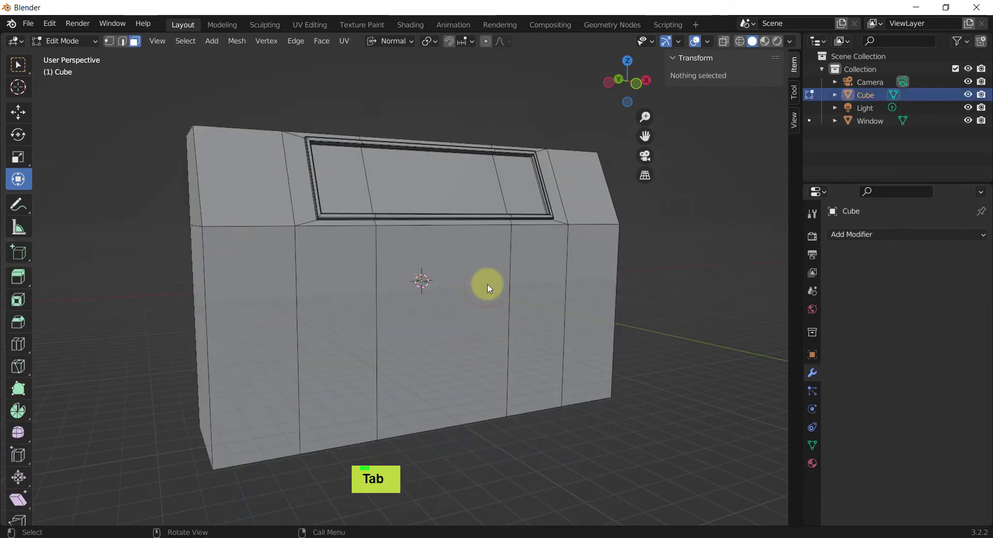
key("ctrl+r")
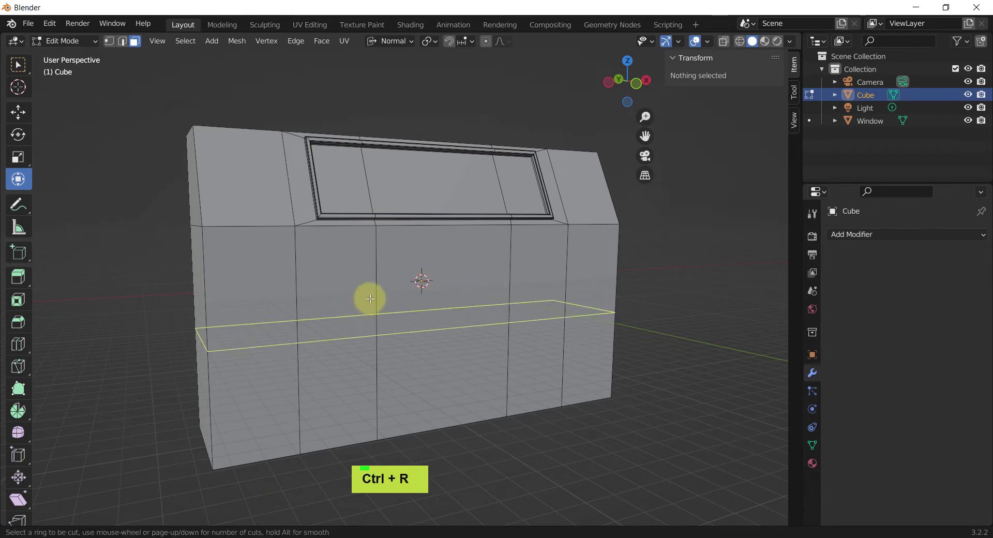
scroll(371, 305, "up", 1)
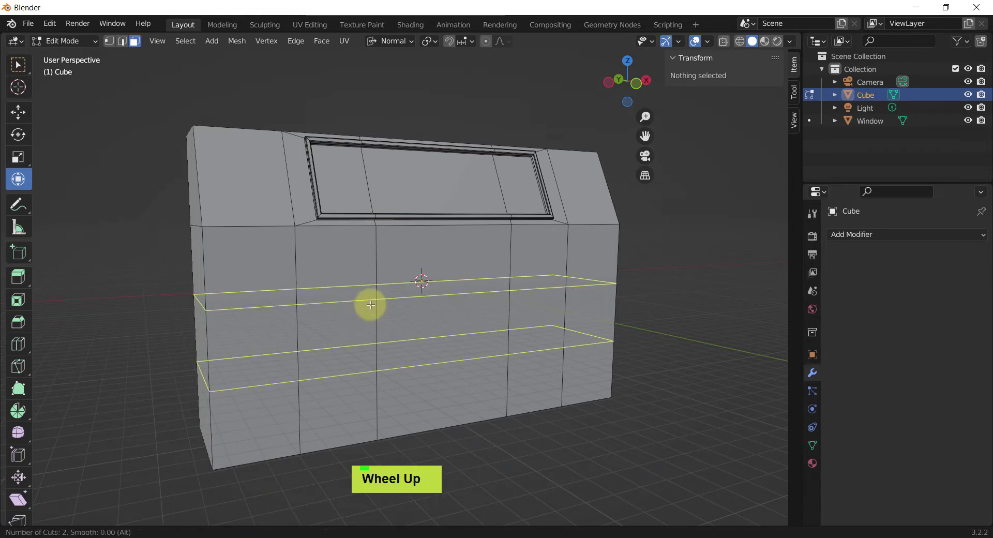
left_click(371, 305)
right_click(362, 303)
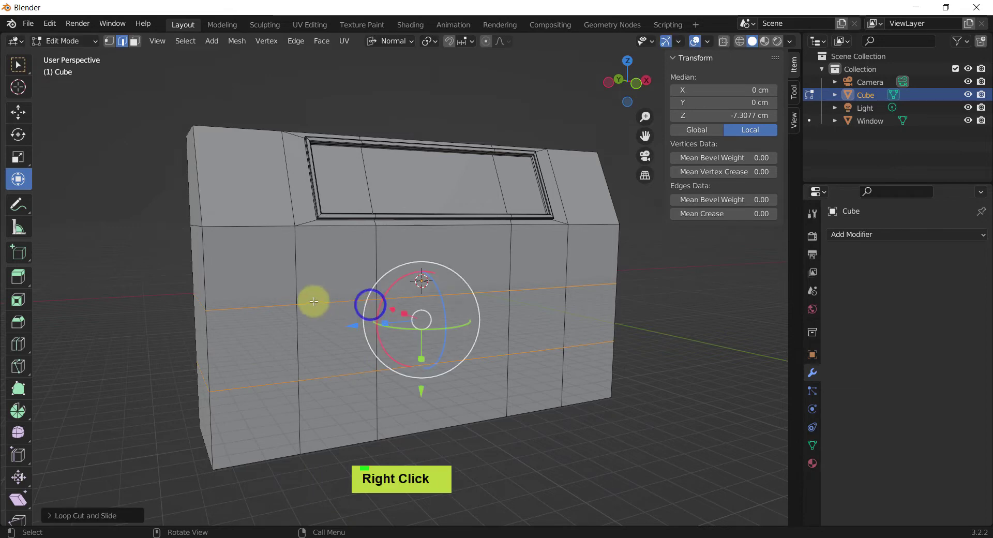
Raise the upper new loop to just below the slanted front and lower the other to a local Z of about -19.92 cm
left_click(199, 298)
left_click(268, 304)
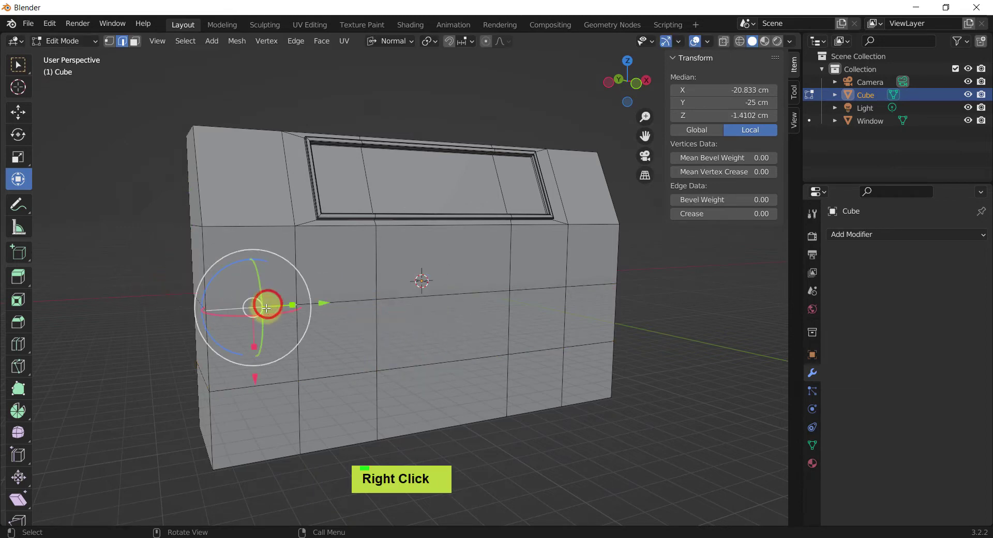
left_click(332, 301, "alt")
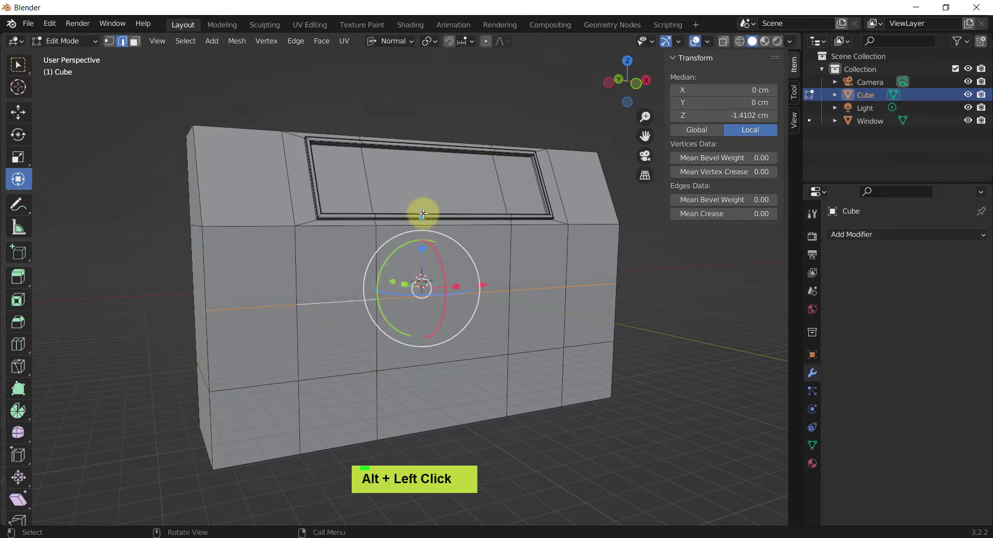
left_click_drag(421, 212, 426, 167)
left_click(476, 361, "alt")
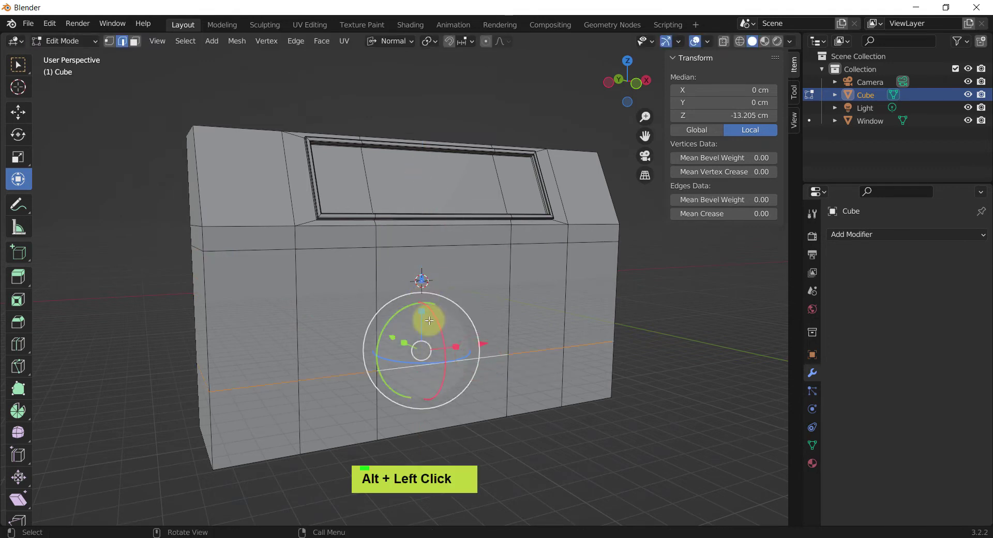
middle_click_drag(444, 284, 422, 281)
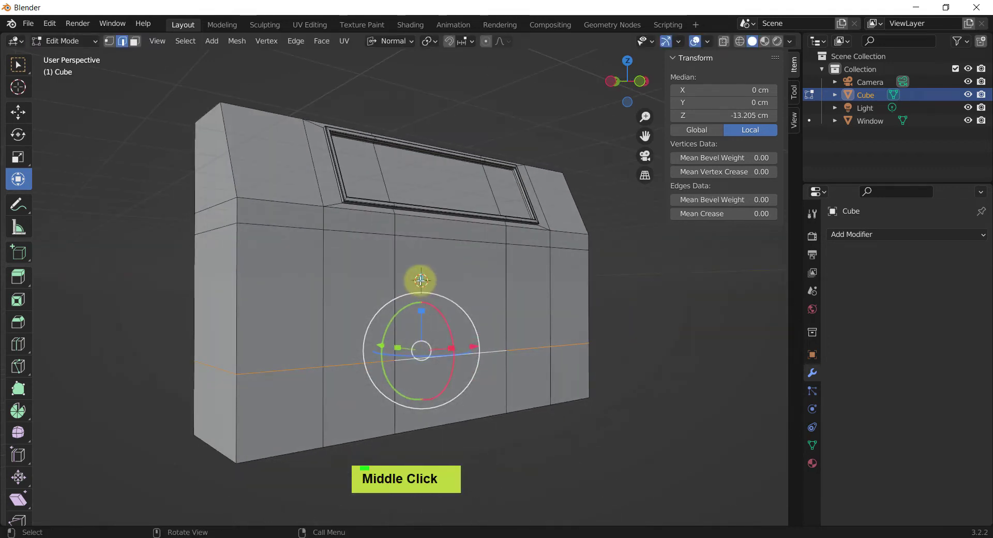
left_click_drag(421, 280, 420, 320)
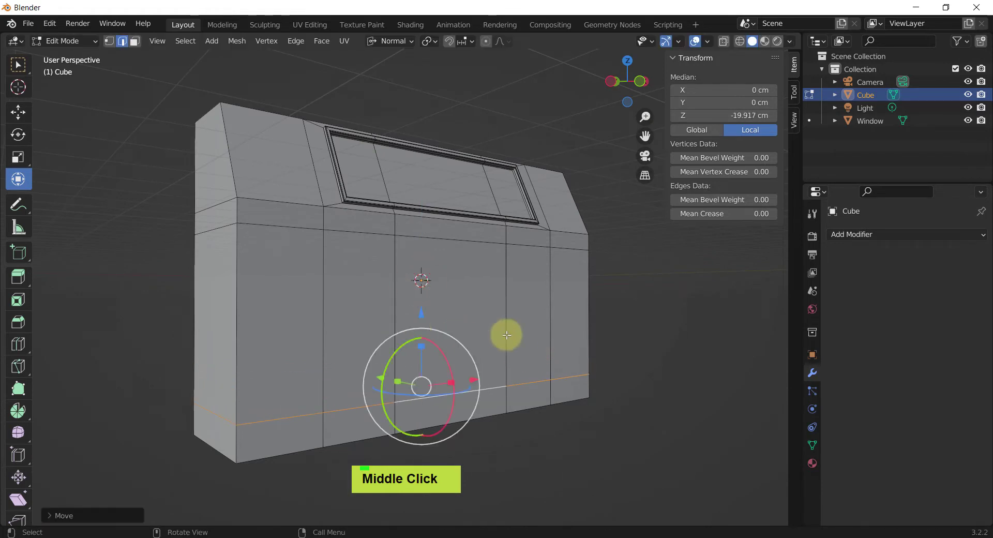
Extrude the large central front face inward about 2.5 cm to form the cassette recess
middle_click_drag(505, 334, 477, 322)
left_click(479, 319)
scroll(436, 318, "up", 1)
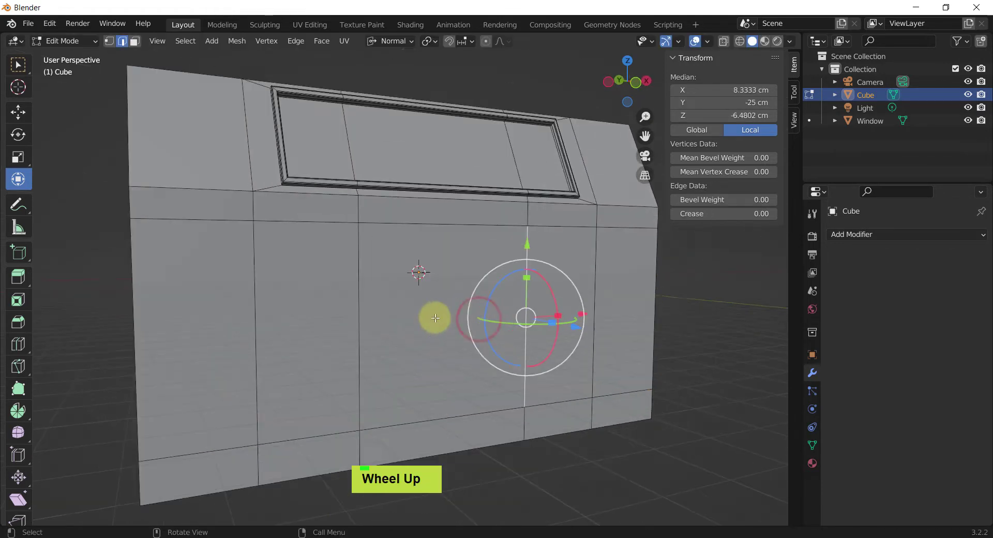
key("3")
left_click(436, 317)
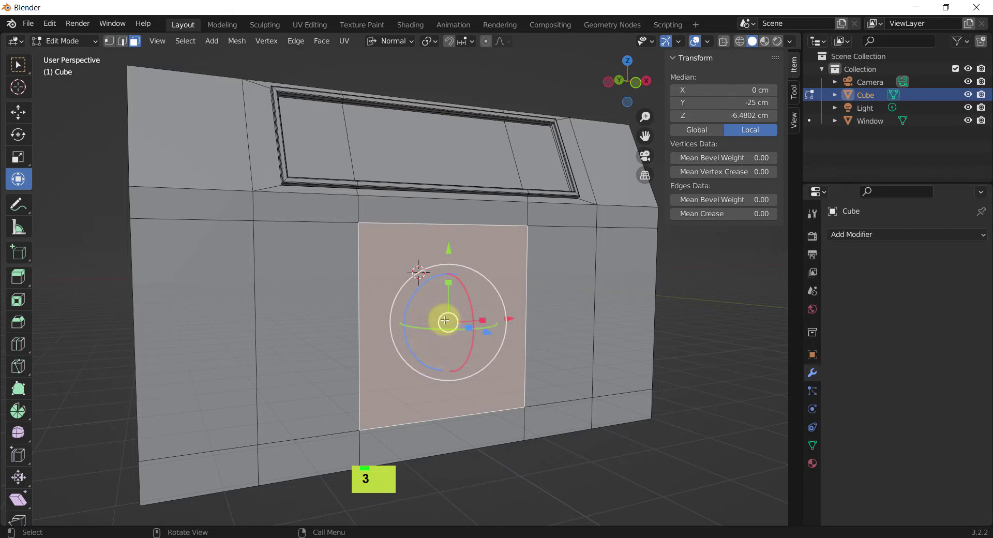
key("e")
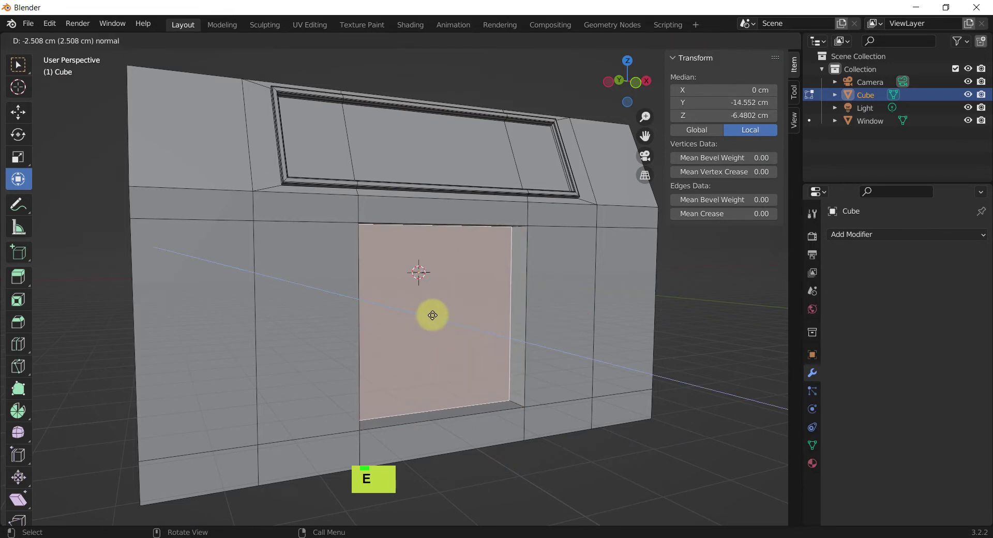
middle_click_drag(432, 315, 459, 366)
Raise the cassette recess's inner bottom edge along global Z to a local Z of about -16.78 cm, making a sloped floor
scroll(451, 400, "up", 2)
key("2")
left_click(446, 404)
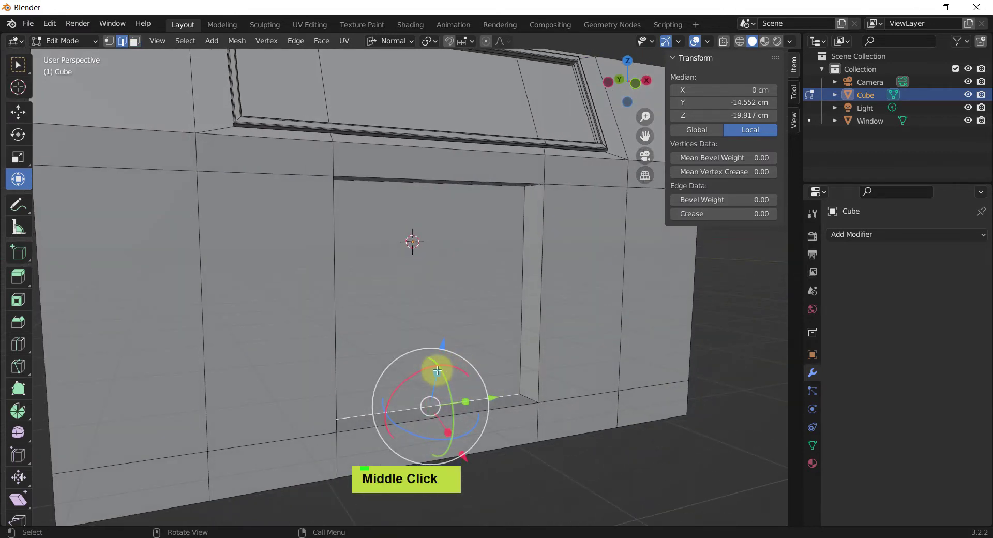
left_click(384, 41)
left_click(370, 84)
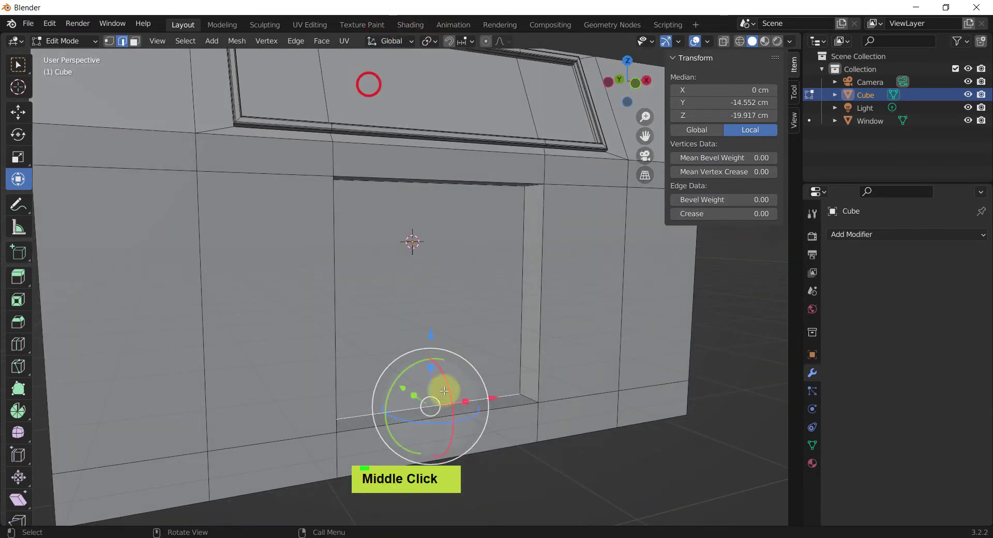
left_click_drag(429, 336, 429, 310)
middle_click_drag(529, 400, 517, 355)
scroll(514, 373, "up", 2)
scroll(517, 355, "down", 2)
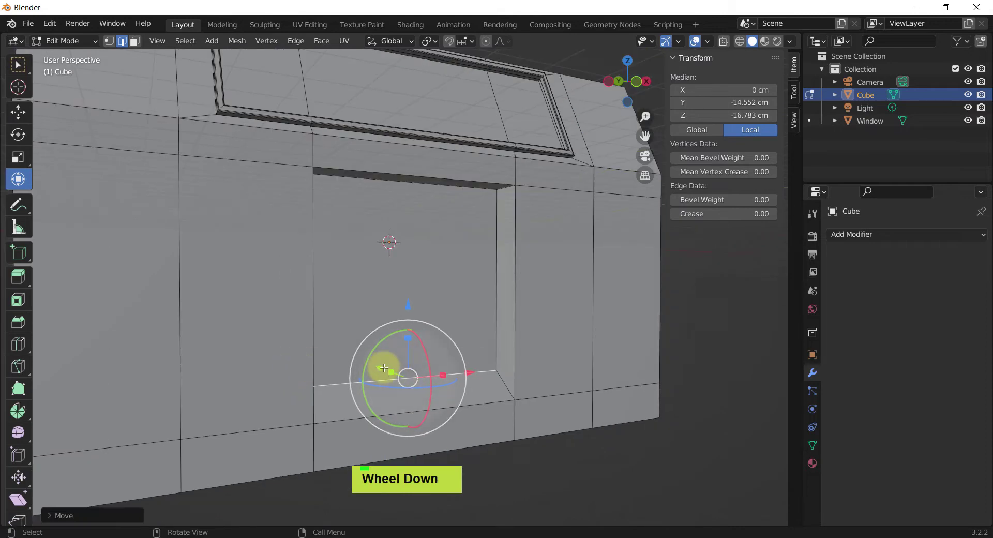
Try to select the edge loop around the body's top face from its front and side edges
mouse_move(382, 366)
middle_mouse_down()
mouse_move(391, 387)
mouse_move(262, 379)
mouse_move(304, 353)
mouse_move(415, 348)
mouse_move(357, 343)
mouse_move(370, 354)
mouse_move(333, 338)
mouse_move(403, 325)
mouse_move(382, 309)
mouse_move(395, 353)
middle_mouse_up()
scroll(371, 371, "down", 2)
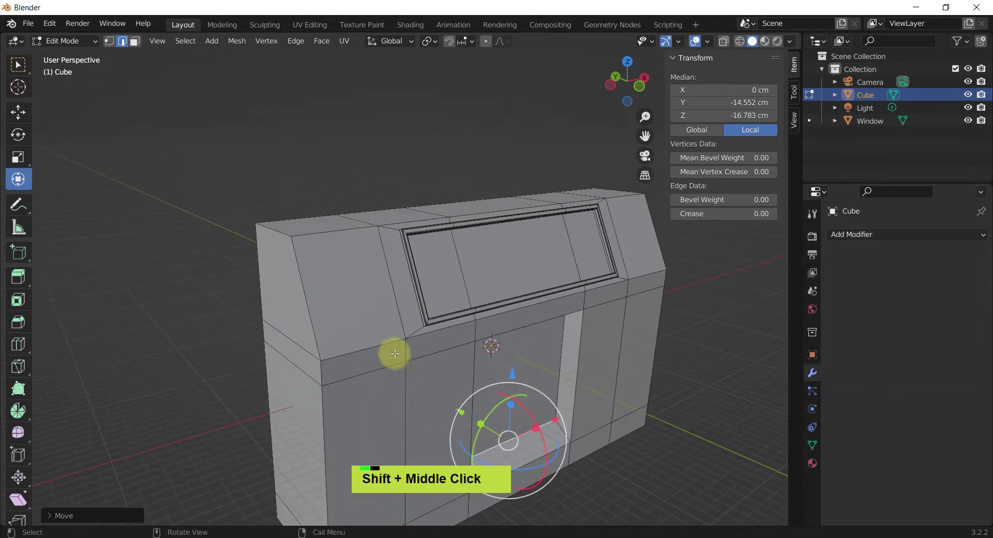
middle_click_drag(305, 233, 289, 243)
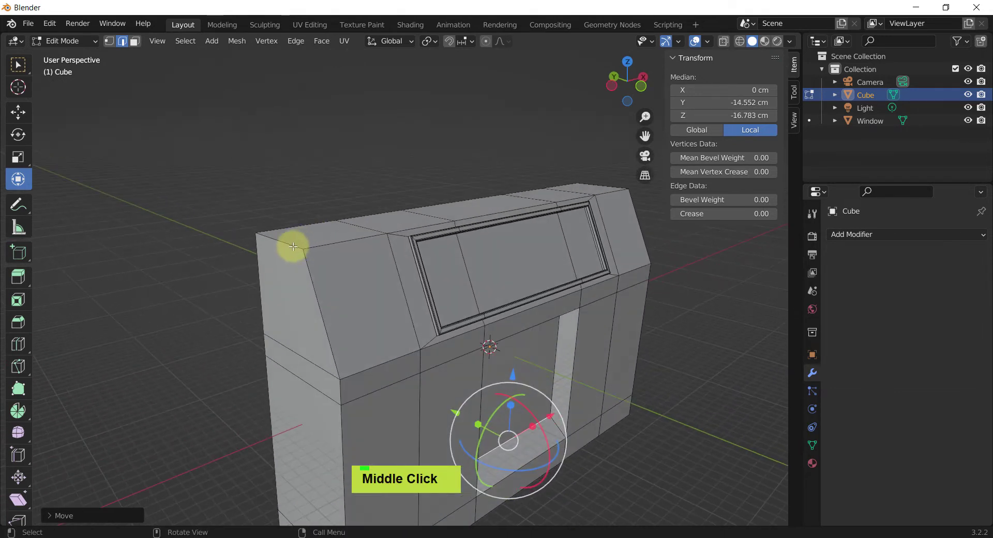
scroll(292, 248, "up", 2)
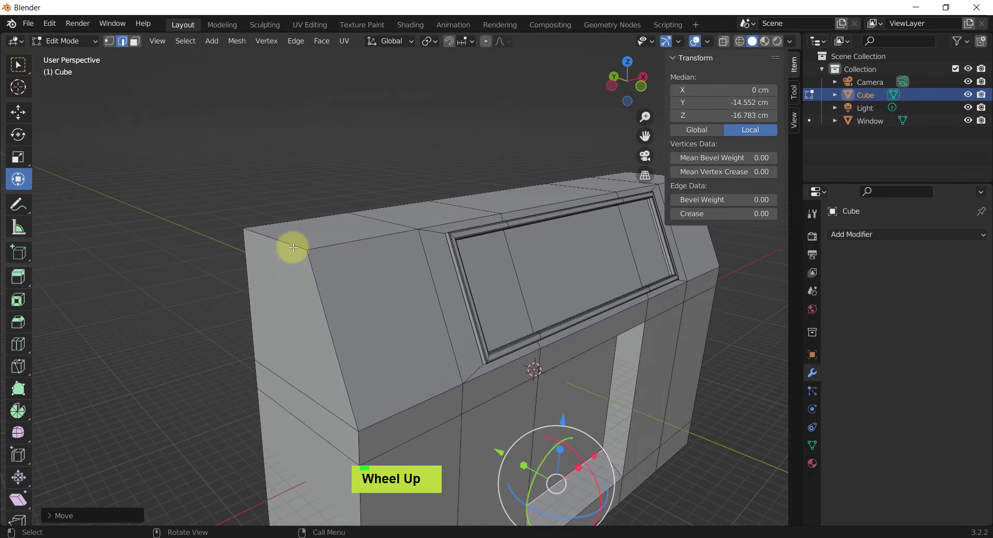
left_click(346, 240, "alt")
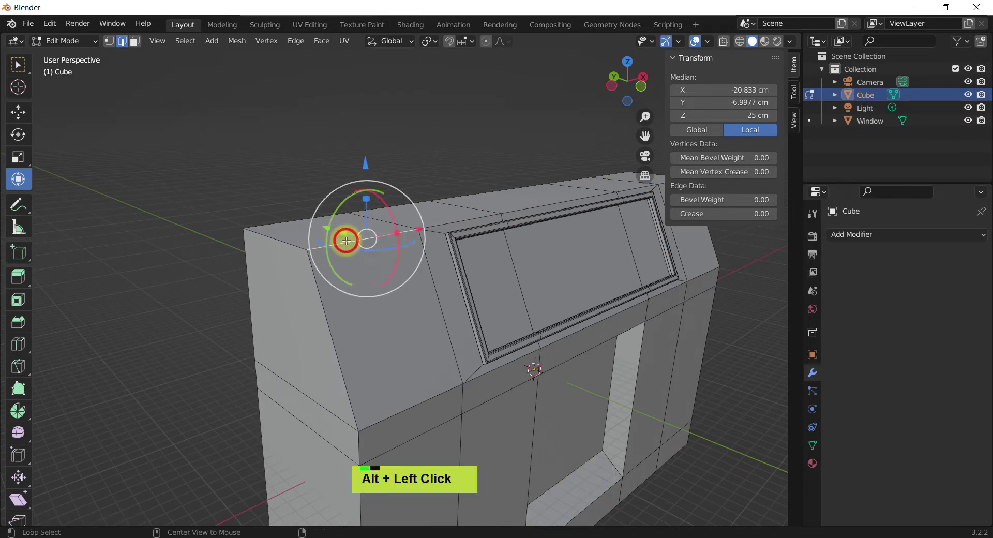
left_click(345, 241, "alt")
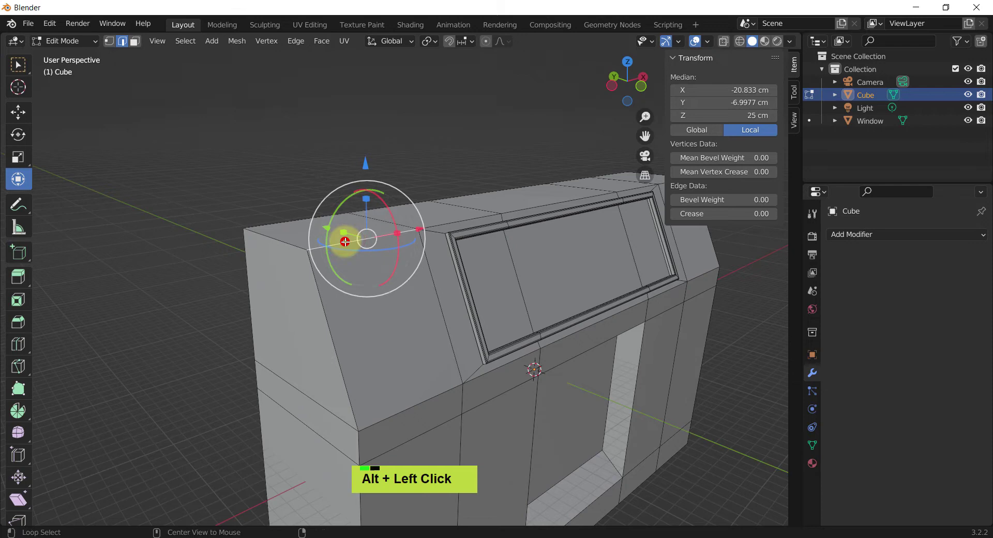
left_click(288, 244, "alt")
mouse_move(355, 237)
middle_mouse_down()
mouse_move(410, 274)
mouse_move(339, 239)
mouse_move(348, 240)
middle_mouse_up()
scroll(318, 244, "up", 2)
scroll(275, 239, "down", 3)
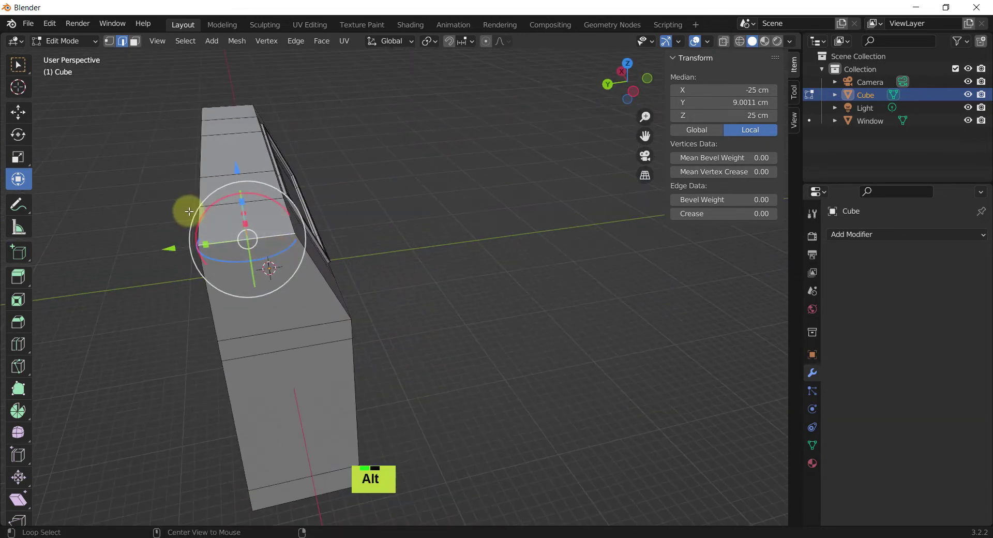
Select the body's full rear top edge and add the short top edges at both ends
left_click(197, 192, "alt")
middle_click_drag(197, 191, 255, 195)
scroll(346, 213, "down", 2)
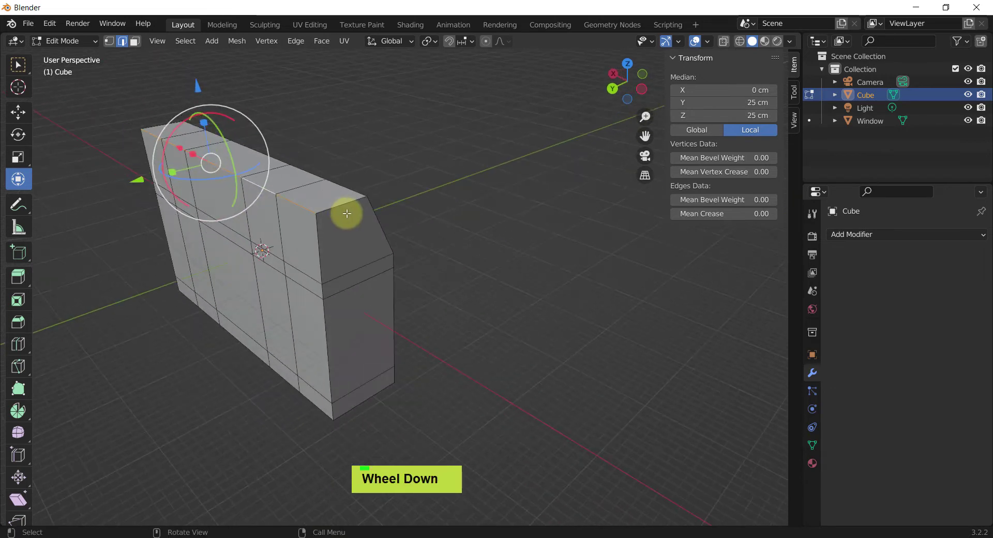
scroll(335, 204, "up", 3)
left_click(334, 204, "shift")
middle_click_drag(405, 224, 429, 282)
left_click(151, 243, "shift")
Extend the selection with the front top edge segments above the window panel, starting from the already selected end
scroll(429, 282, "up", 2)
left_click(500, 280, "shift")
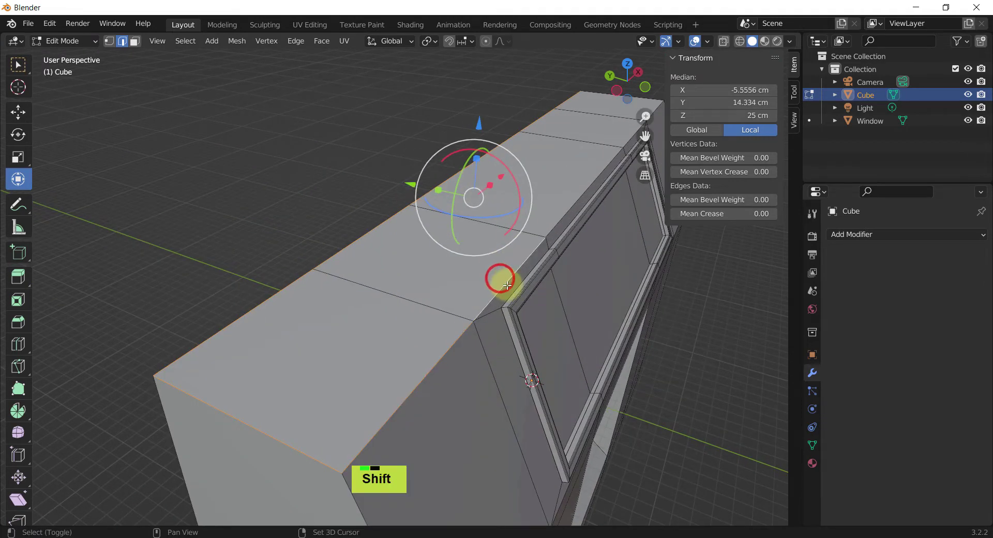
left_click(561, 218, "shift")
middle_click_drag(594, 230, 556, 324)
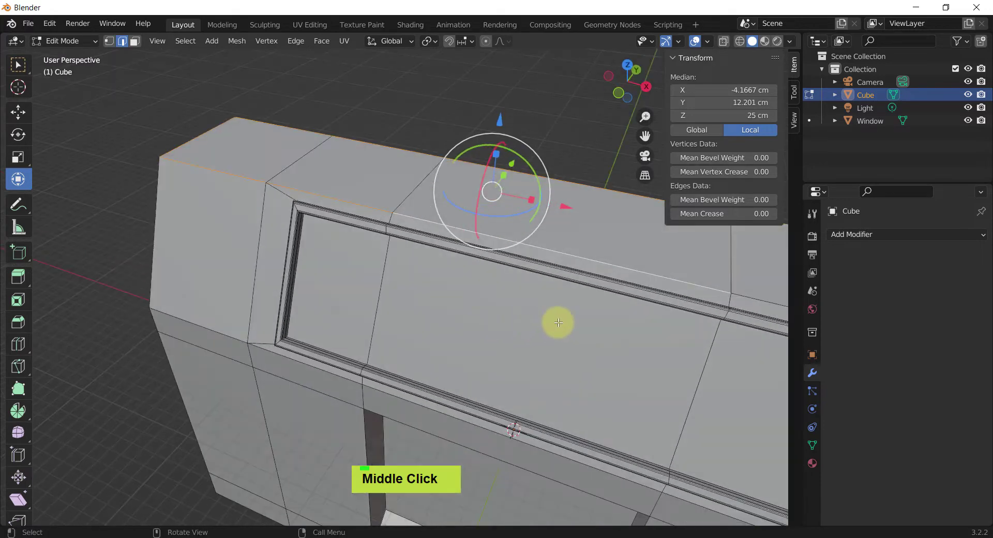
scroll(611, 335, "down", 1)
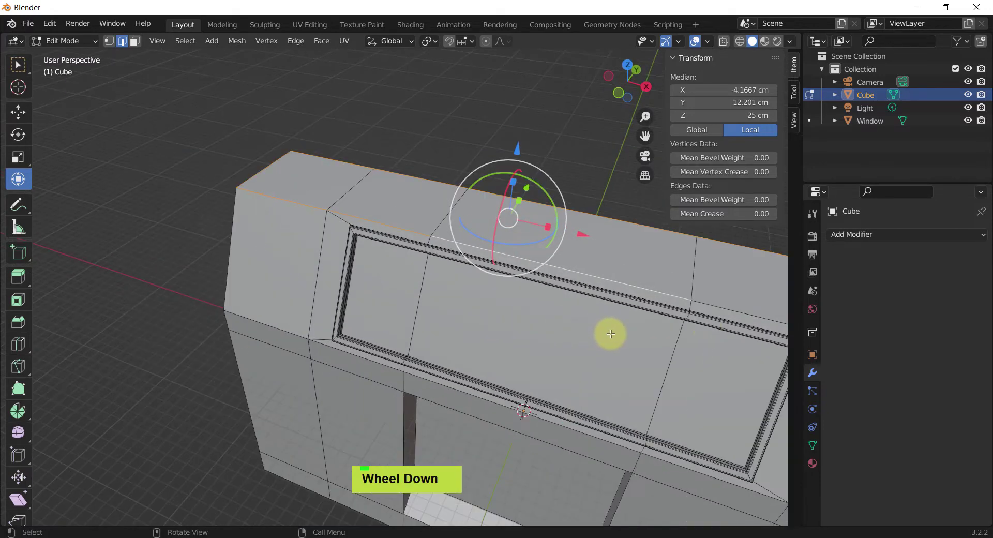
left_click(733, 310, "alt+shift")
middle_click_drag(445, 270, 610, 303)
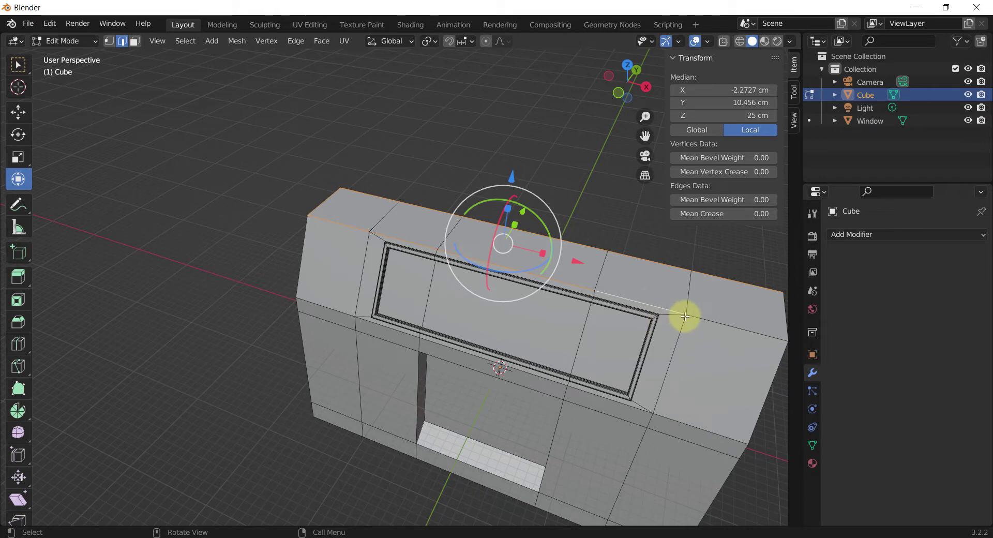
Add the remaining front top edge segments at the body's other end to complete the top face's outline selection
left_click(714, 321, "alt")
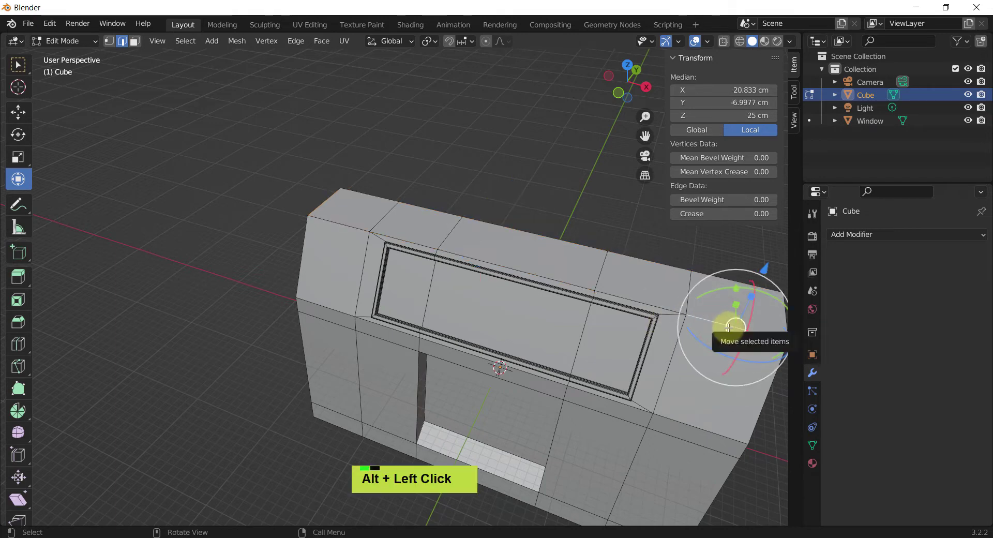
key("ctrl+z")
left_click(725, 328, "shift")
middle_click_drag(725, 328, 522, 291)
left_click(770, 372, "shift")
scroll(739, 383, "down", 2)
scroll(522, 291, "down", 1, "shift")
middle_click_drag(522, 298, 635, 283)
middle_click_drag(383, 271, 411, 269, "shift")
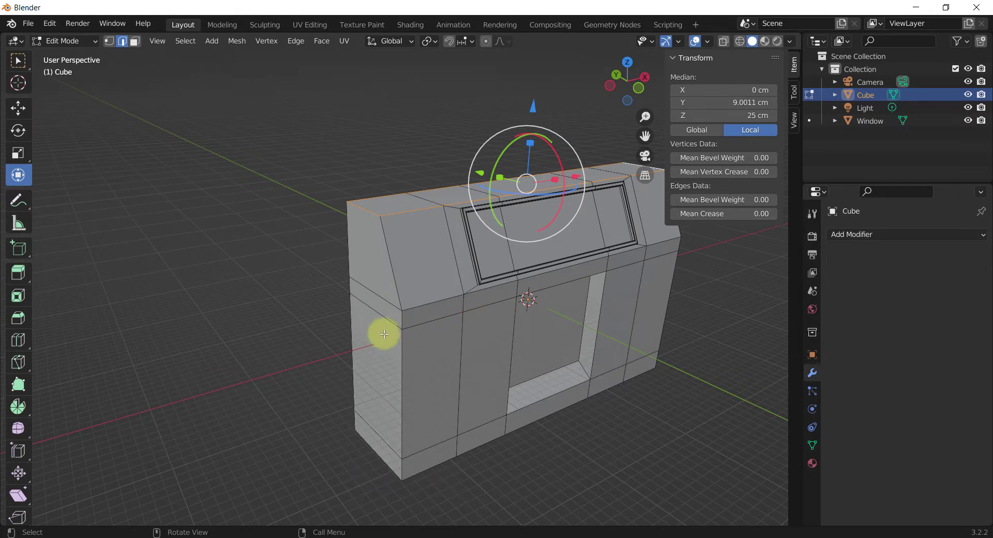
Apply all transforms to the body in Object Mode
key("Tab")
middle_click_drag(318, 313, 559, 310, "shift")
left_click(595, 293)
double_click(529, 265)
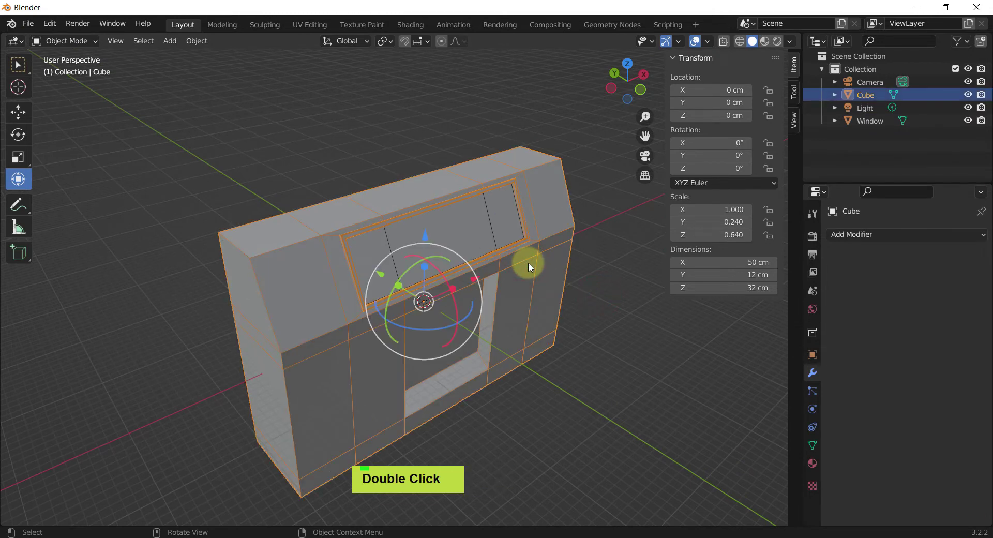
key("ctrl+a")
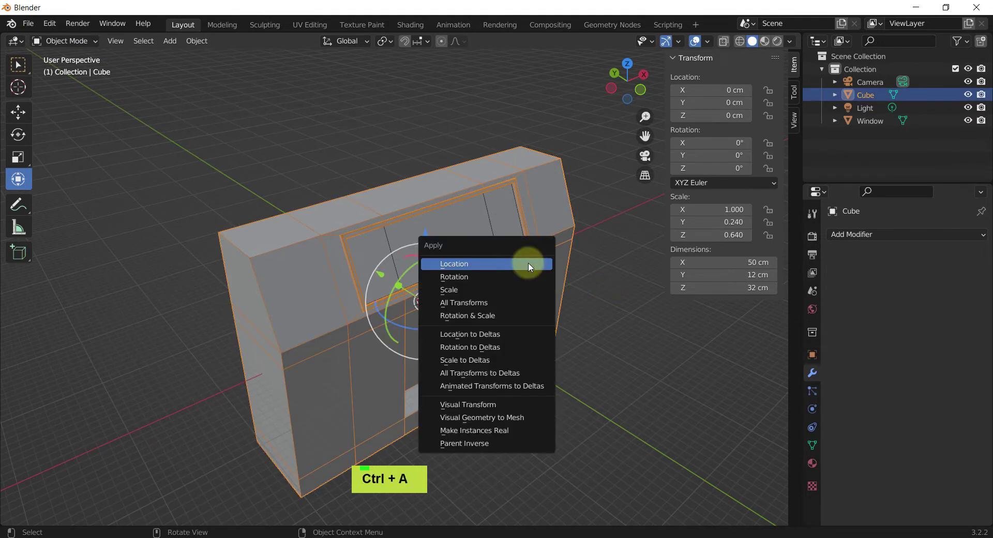
left_click(506, 303)
middle_click_drag(549, 316, 544, 304)
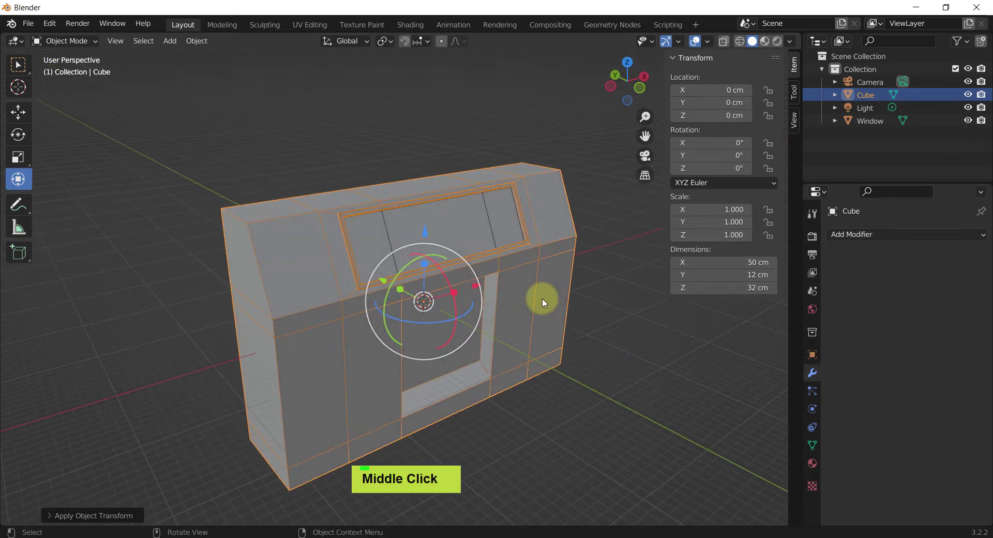
Add the front and rear corner edges at one end and the long front and rear bottom edges to the selection
key("Tab")
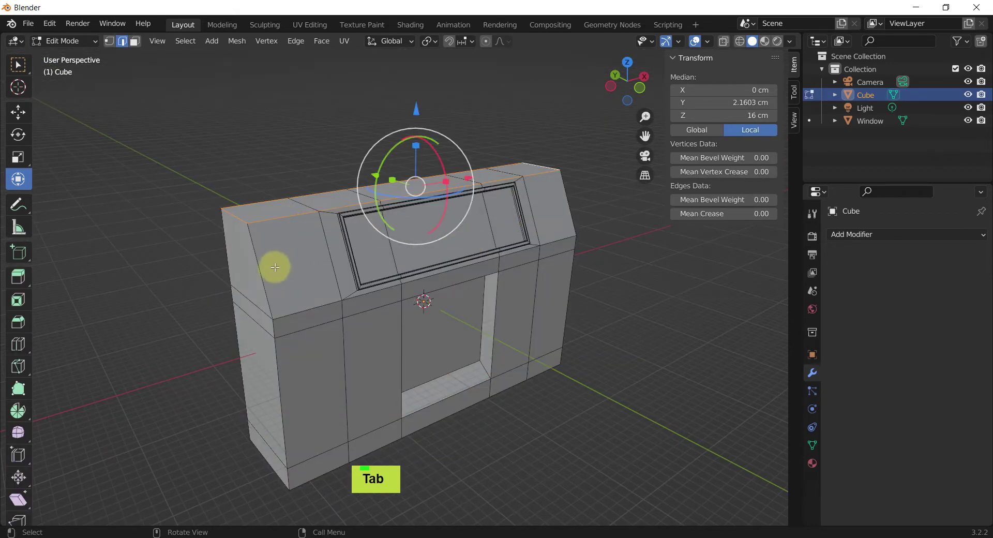
scroll(274, 267, "up", 2)
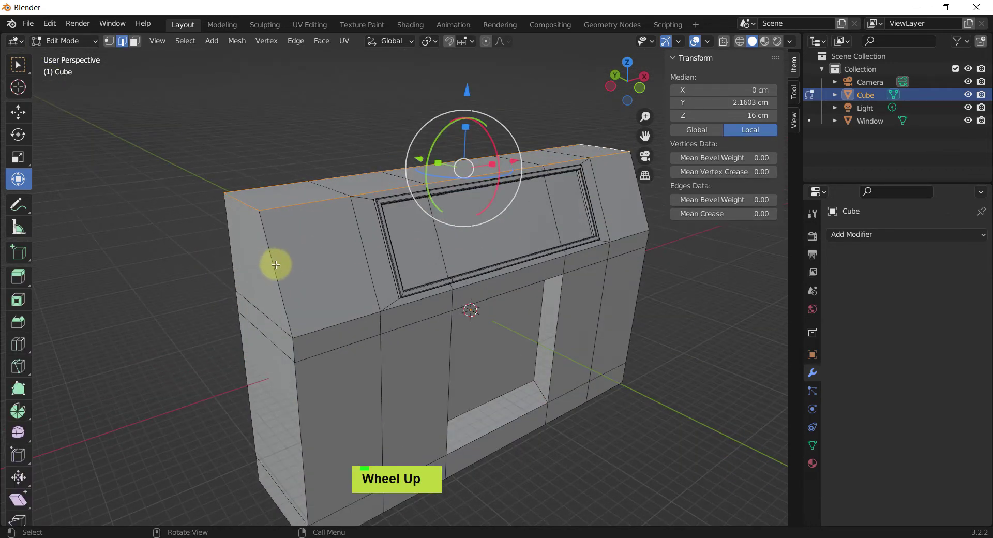
left_click(276, 264, "alt+shift")
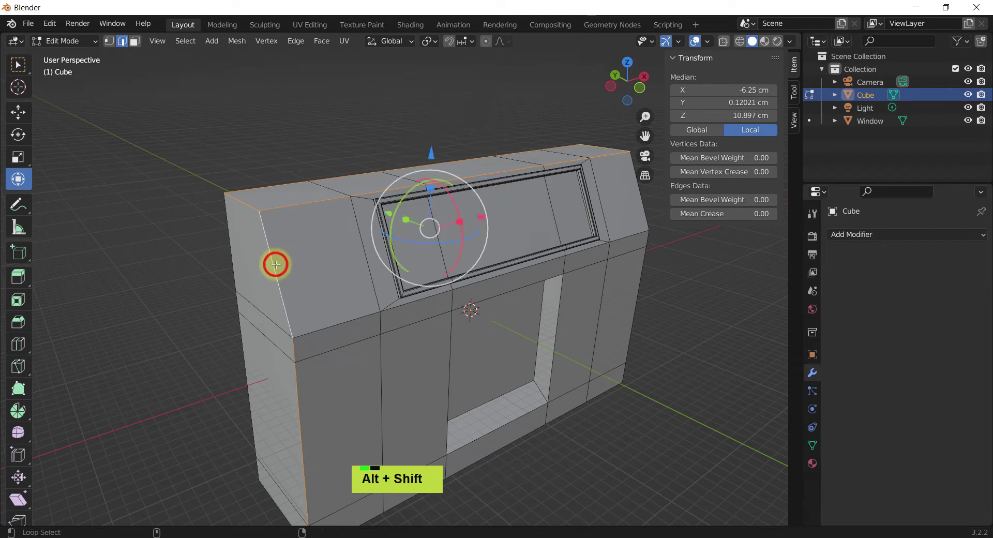
left_click(234, 273, "alt+shift")
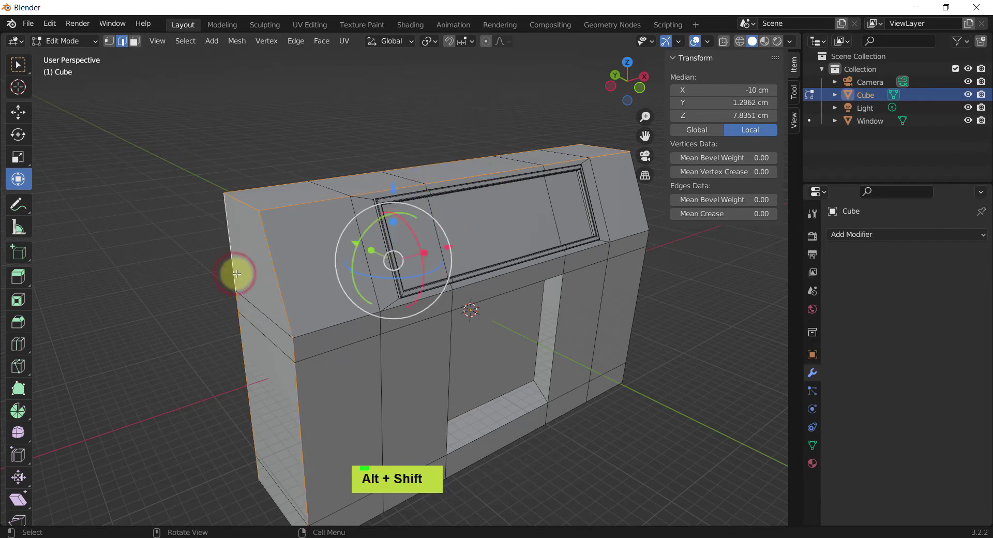
middle_click_drag(238, 275, 254, 249)
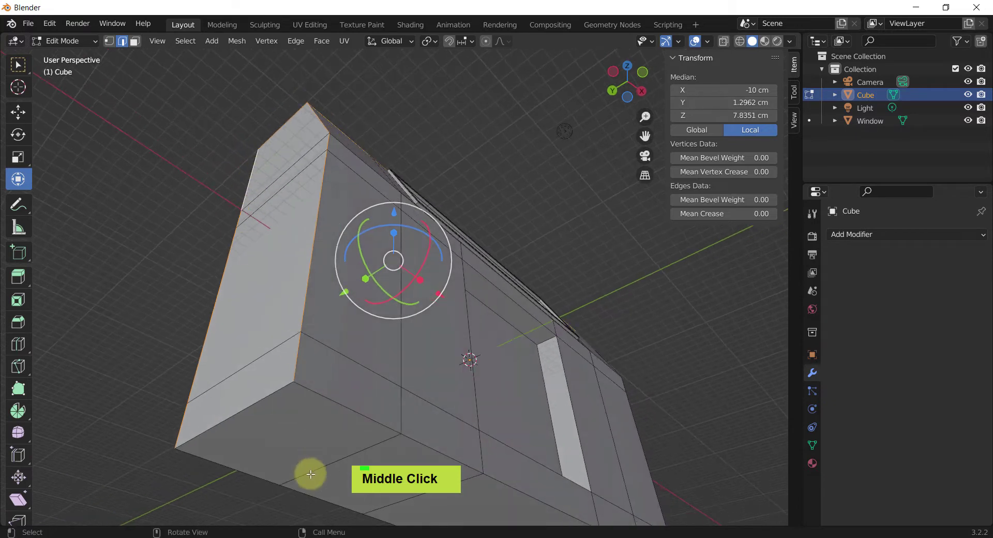
left_click(336, 402, "alt+shift")
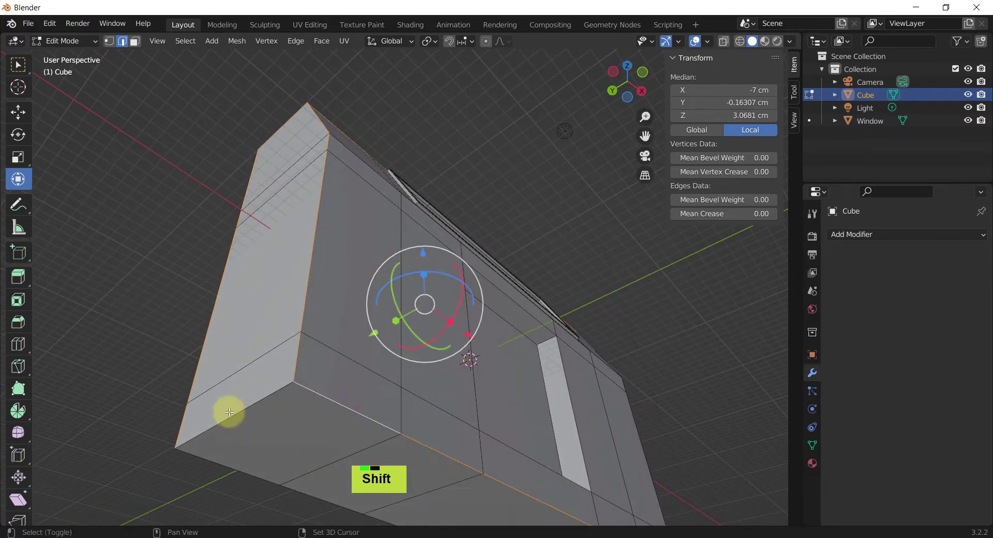
left_click(224, 469, "alt+shift")
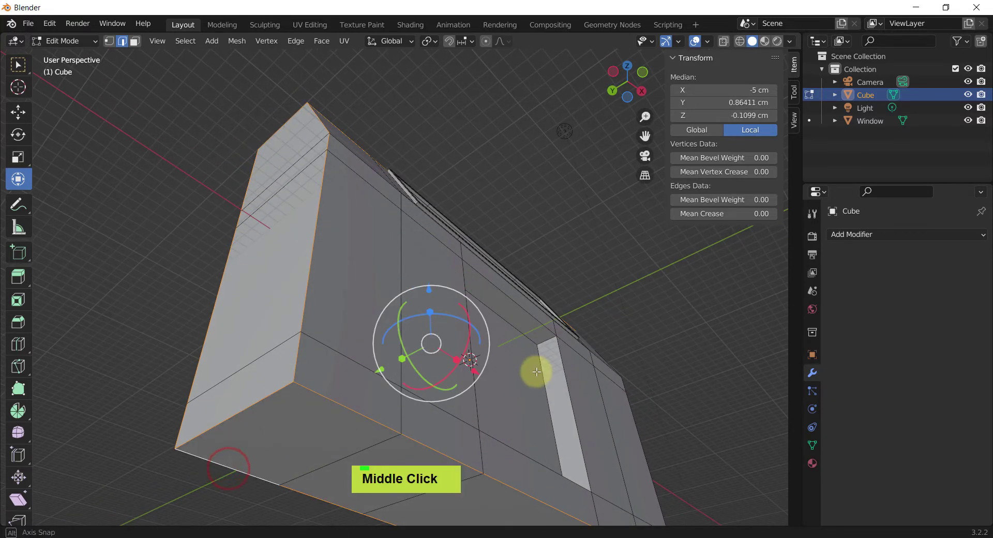
Add the front and rear corner edges at the body's opposite end to the edge selection
middle_click_drag(534, 370, 526, 337)
scroll(354, 404, "down", 3)
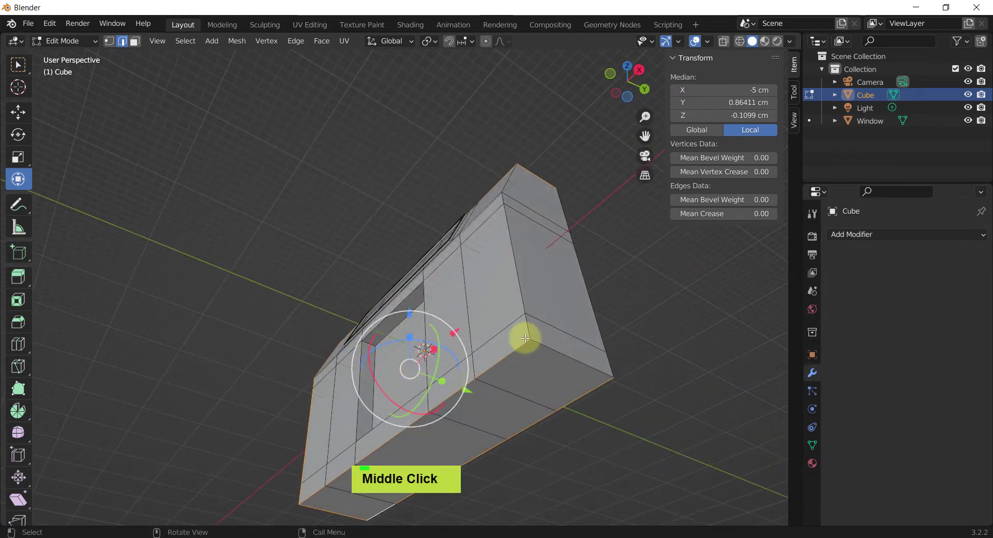
left_click(527, 328, "alt+shift")
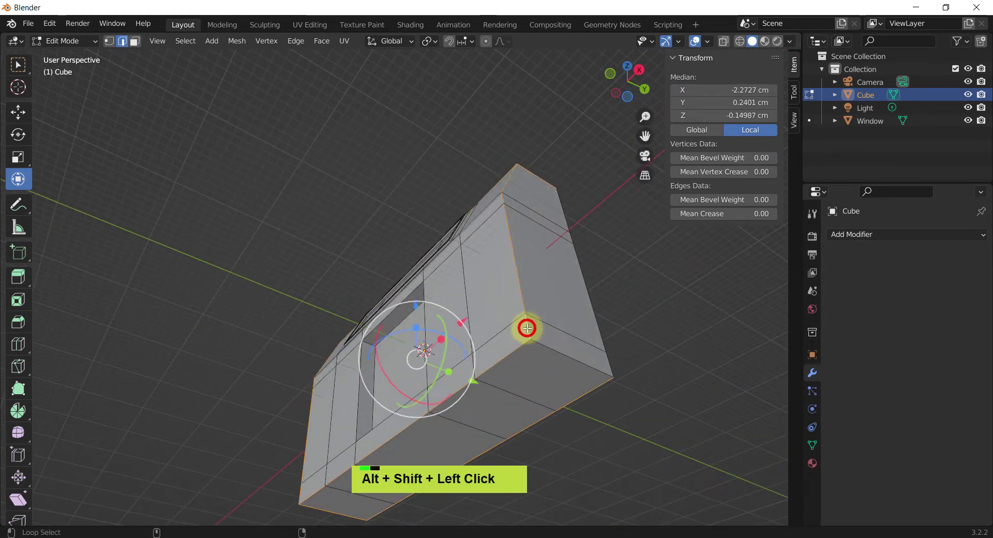
left_click(563, 356, "shift")
middle_click_drag(563, 356, 521, 334)
left_click(505, 318, "alt+shift")
Add all horizontal edge segments where the slanted upper face meets the vertical front to the selection
middle_click_drag(538, 299, 295, 344)
scroll(295, 345, "up", 2)
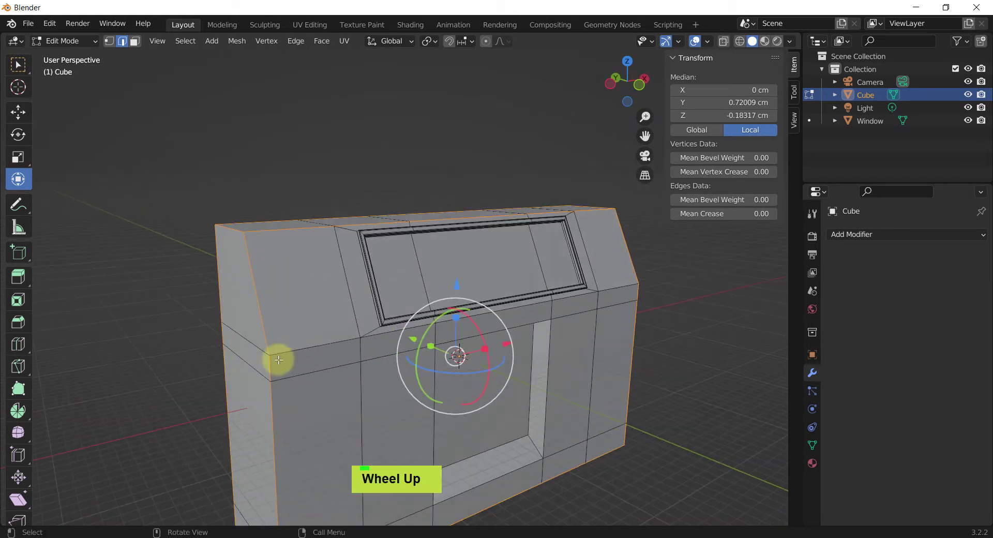
left_click(333, 344, "shift")
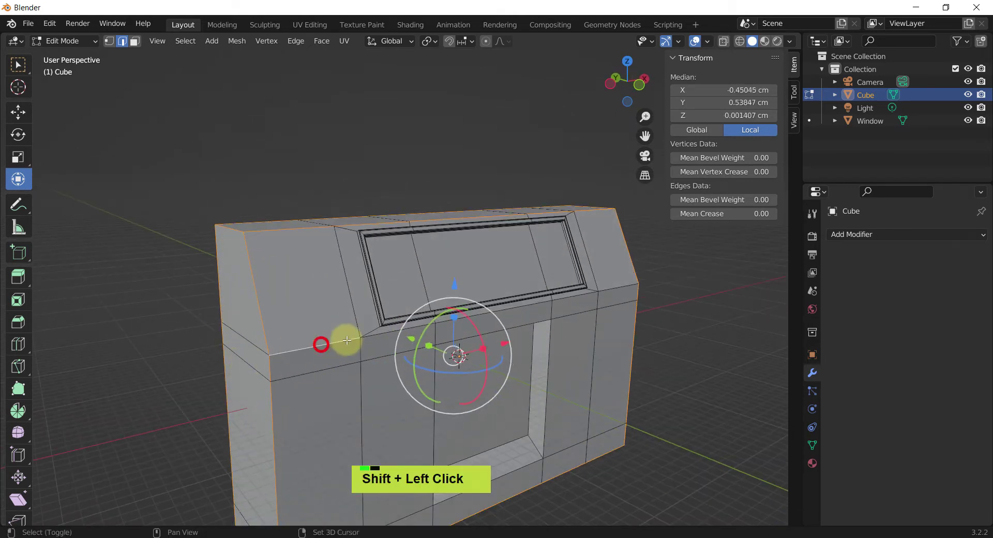
left_click(377, 334, "shift")
left_click(484, 315, "shift")
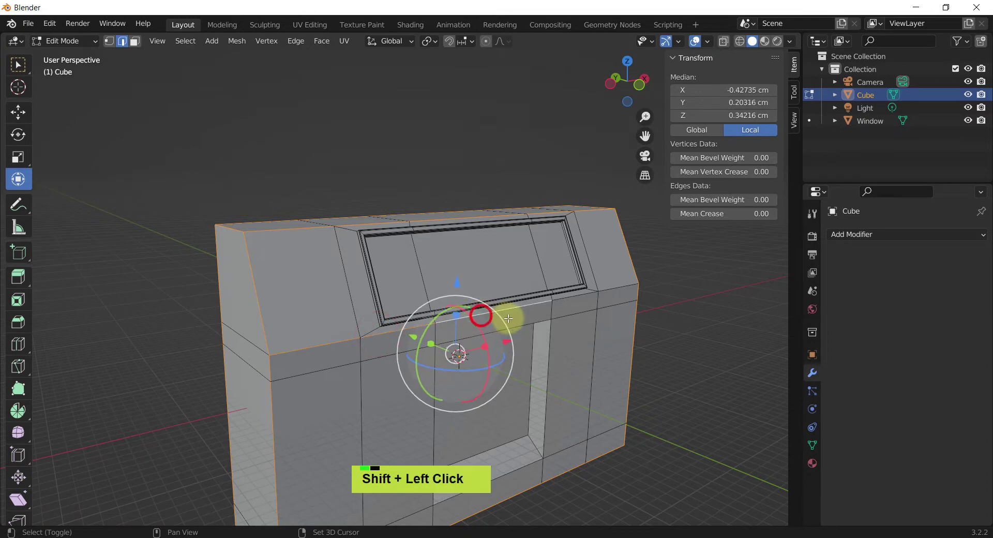
left_click(567, 300, "shift")
left_click(623, 285, "shift")
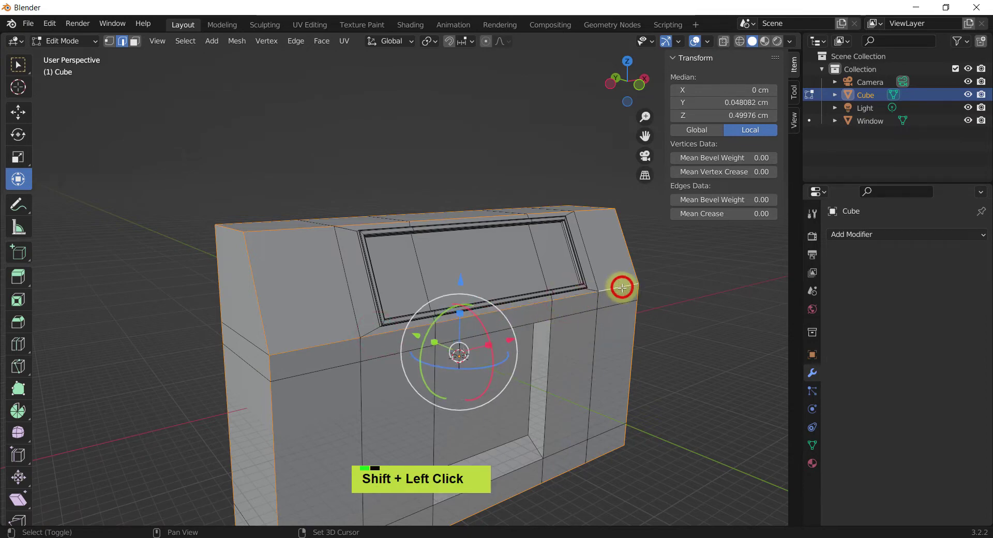
Bevel the body's selected outer edges with a width of about 0.185 cm and 4 segments
middle_click_drag(486, 299, 488, 318)
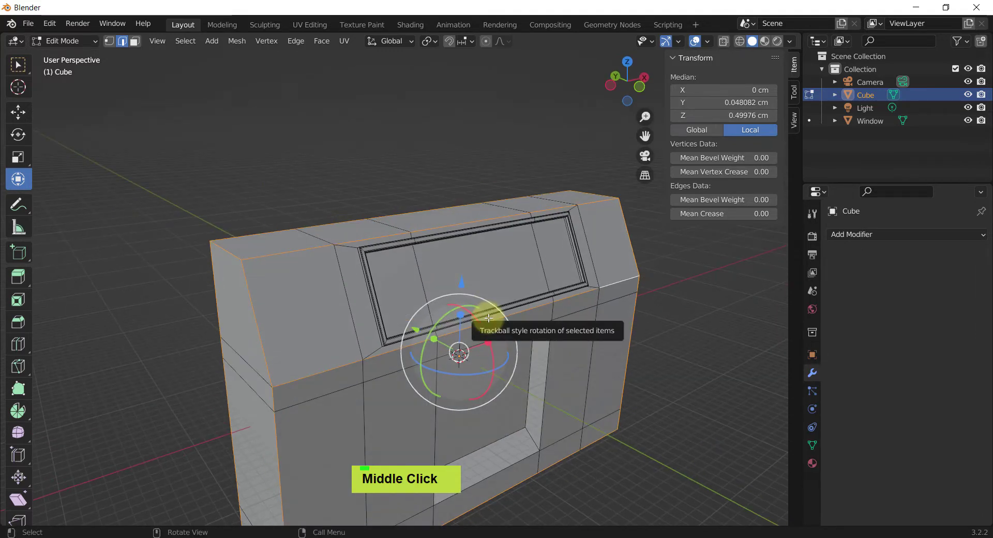
key("ctrl+b")
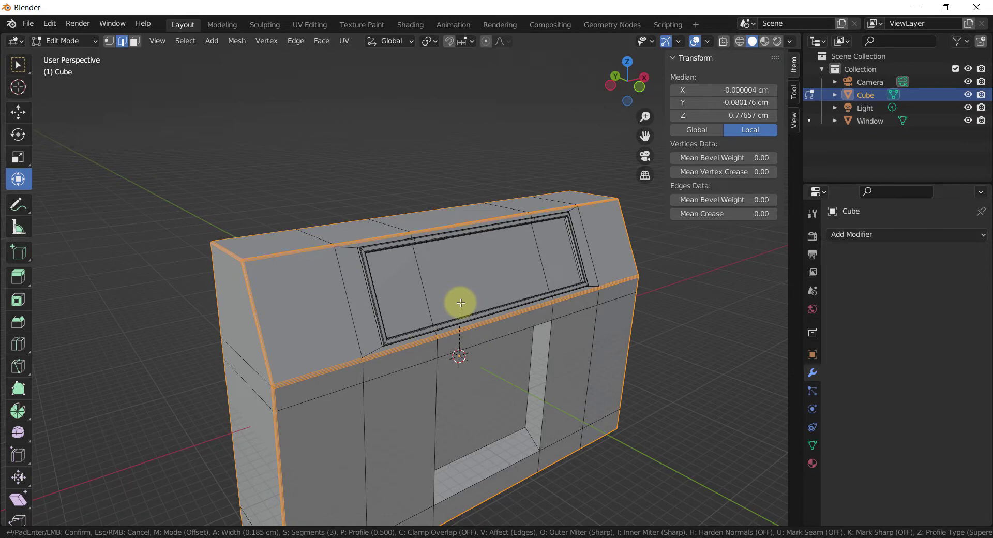
scroll(460, 303, "up", 1)
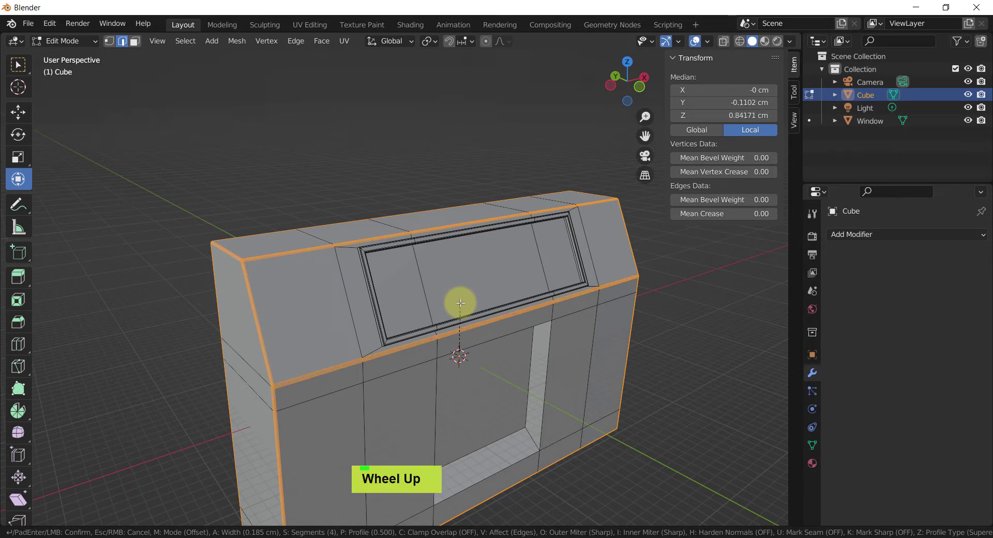
left_click(461, 303)
scroll(288, 281, "up", 5)
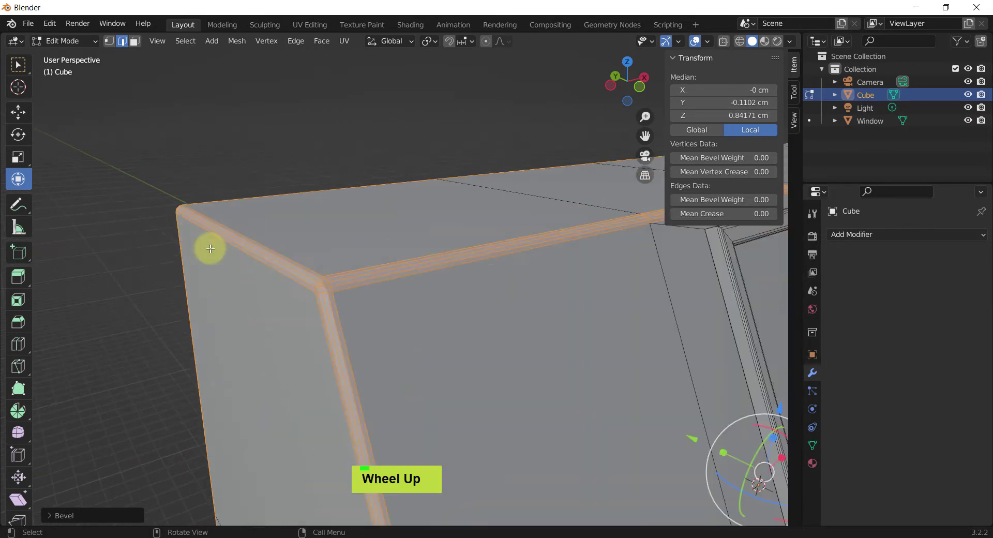
scroll(321, 270, "down", 4)
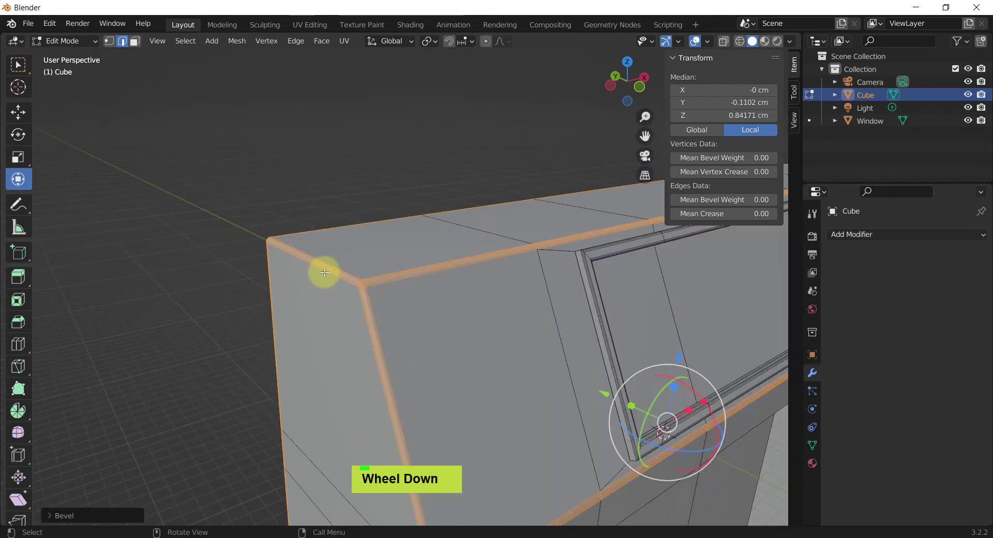
scroll(325, 272, "down", 5)
middle_click_drag(393, 307, 391, 303, "shift")
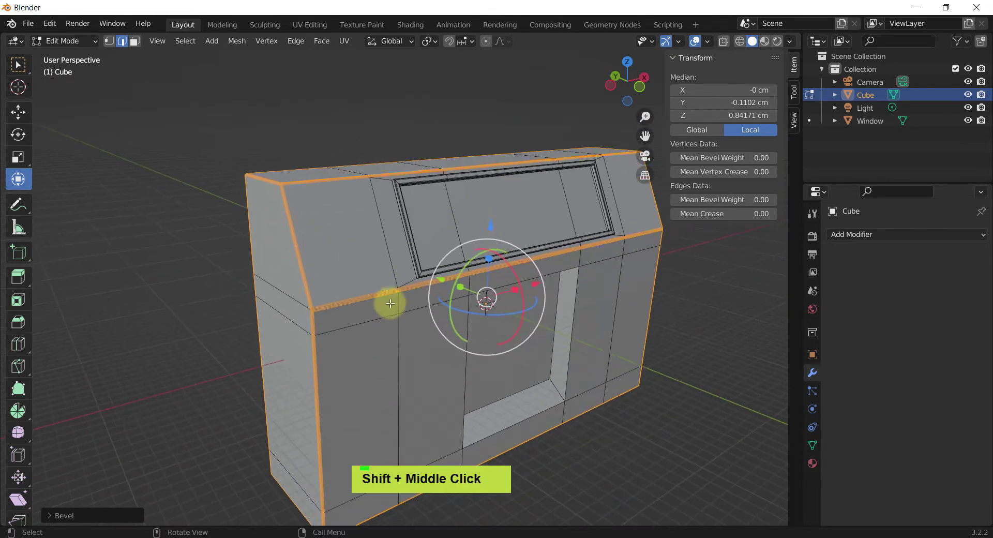
Examine the beveled body in Object Mode with nothing selected, and return to Edit Mode facing its front
key("Tab")
left_click(214, 274)
mouse_move(234, 289)
middle_mouse_down()
mouse_move(146, 260)
mouse_move(200, 277)
mouse_move(262, 271)
mouse_move(195, 274)
mouse_move(244, 305)
mouse_move(289, 279)
mouse_move(216, 296)
mouse_move(206, 283)
mouse_move(236, 263)
mouse_move(207, 284)
mouse_move(256, 290)
mouse_move(220, 286)
middle_mouse_up()
key("alt+e")
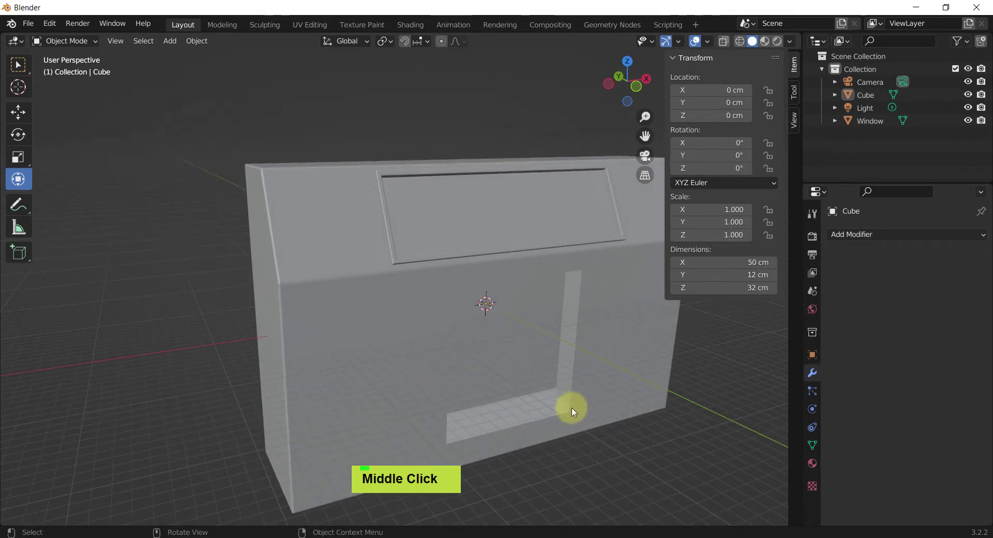
scroll(564, 383, "up", 2)
key("Tab")
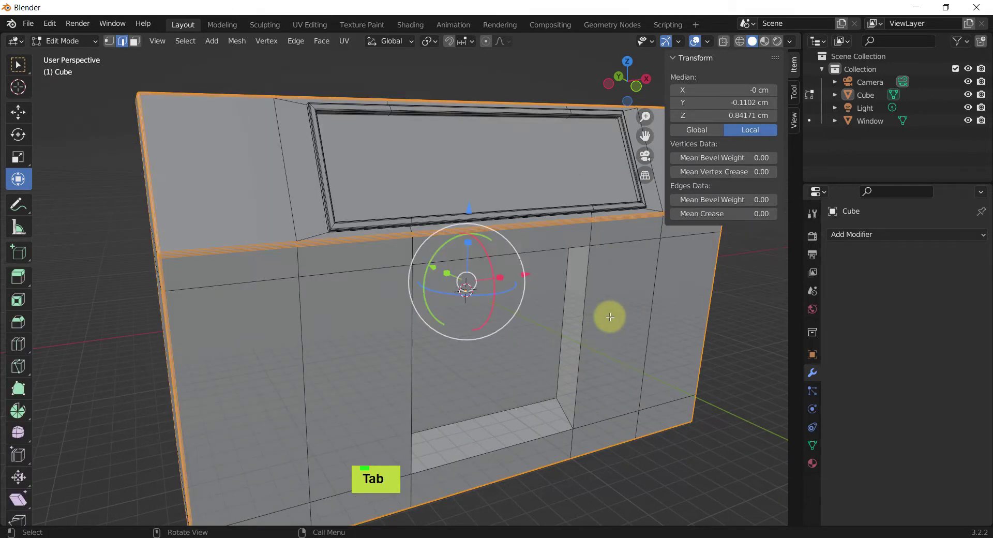
middle_click_drag(611, 316, 593, 300)
scroll(587, 275, "down", 3)
scroll(598, 268, "up", 3)
Inset the ring of eight front faces surrounding the cassette recess by about 0.45 cm
key("3")
left_click(454, 173)
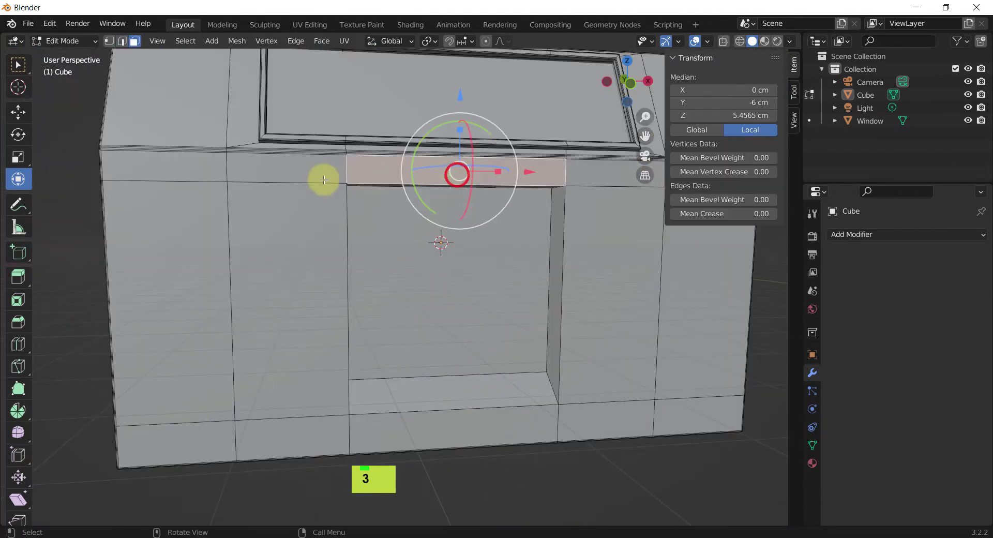
left_click(269, 173, "shift")
left_click(288, 235, "shift")
left_click(290, 421, "shift")
left_click(403, 432, "shift")
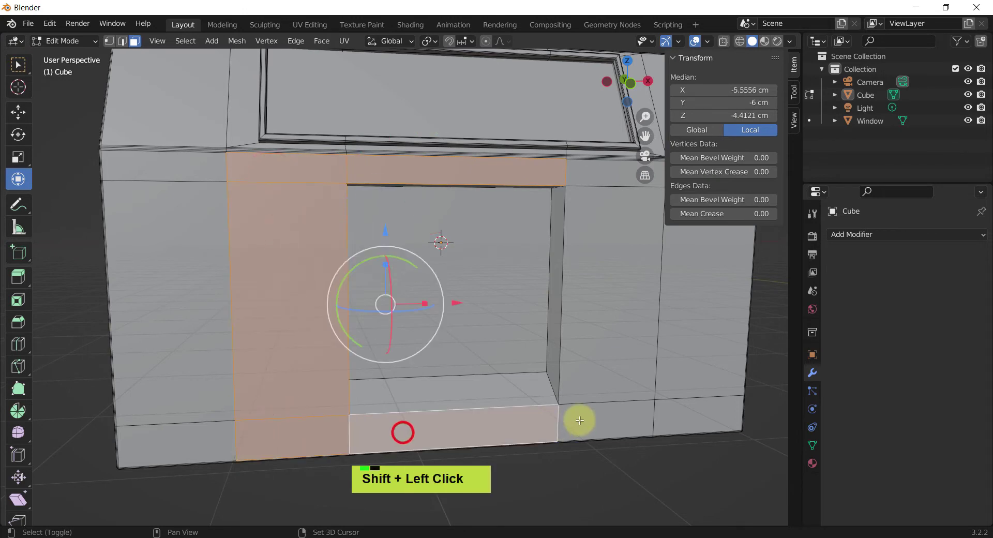
left_click(579, 420, "shift")
left_click(588, 326, "shift")
left_click(597, 176, "shift")
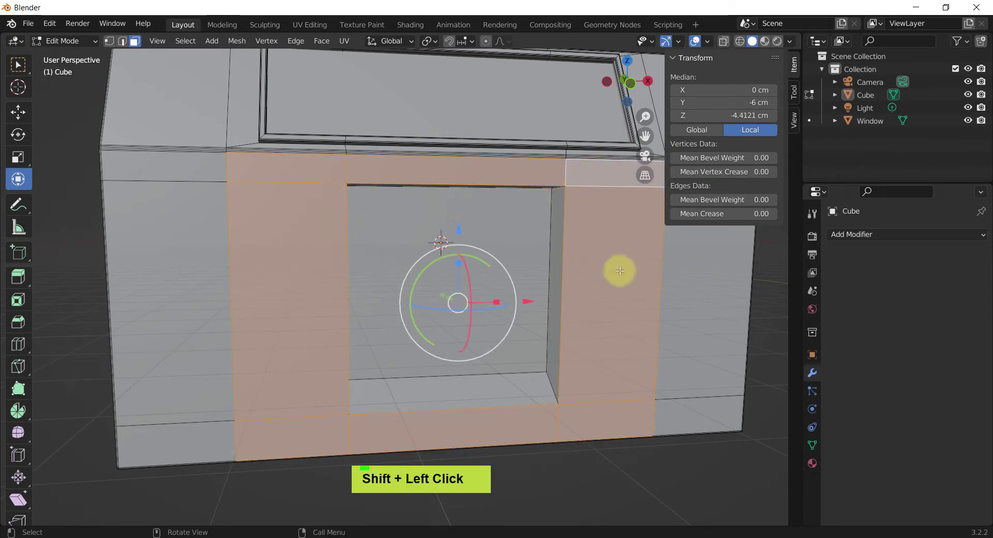
key("i")
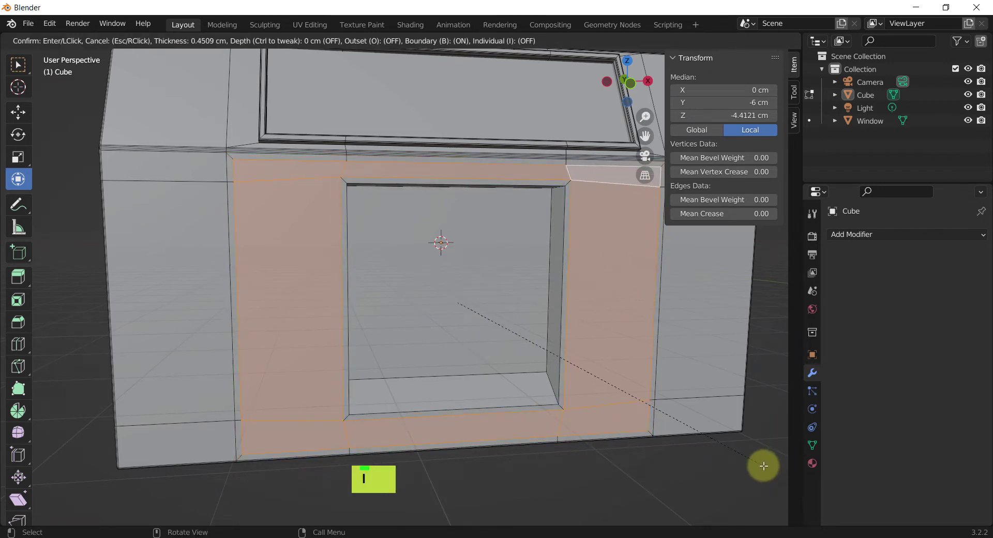
left_click(764, 466)
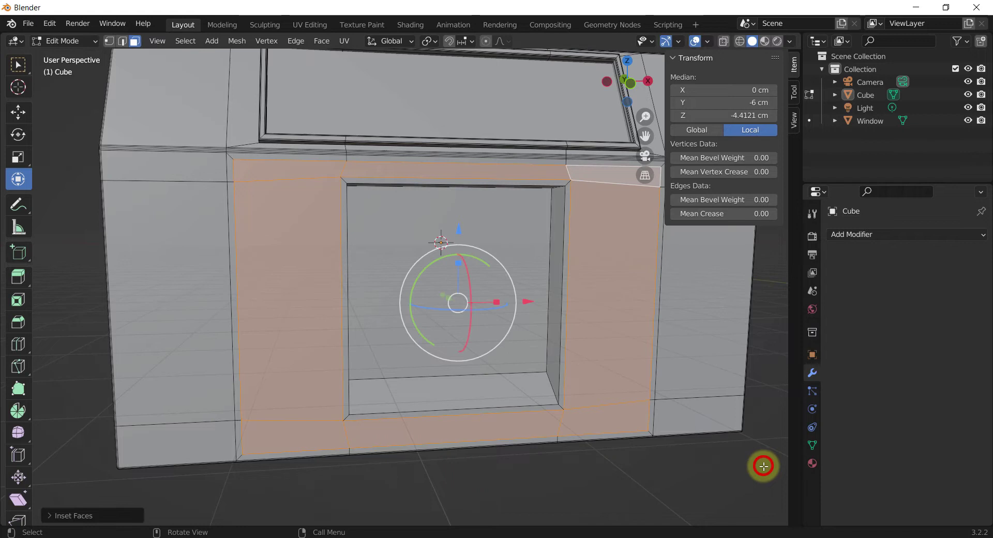
Flatten the horizontal edge loop below the cassette recess along Z and lower it to about Z -13.67 cm
left_click(654, 463)
middle_click_drag(621, 452, 632, 408)
scroll(623, 415, "up", 3)
scroll(630, 405, "down", 2)
left_click(632, 407, "alt")
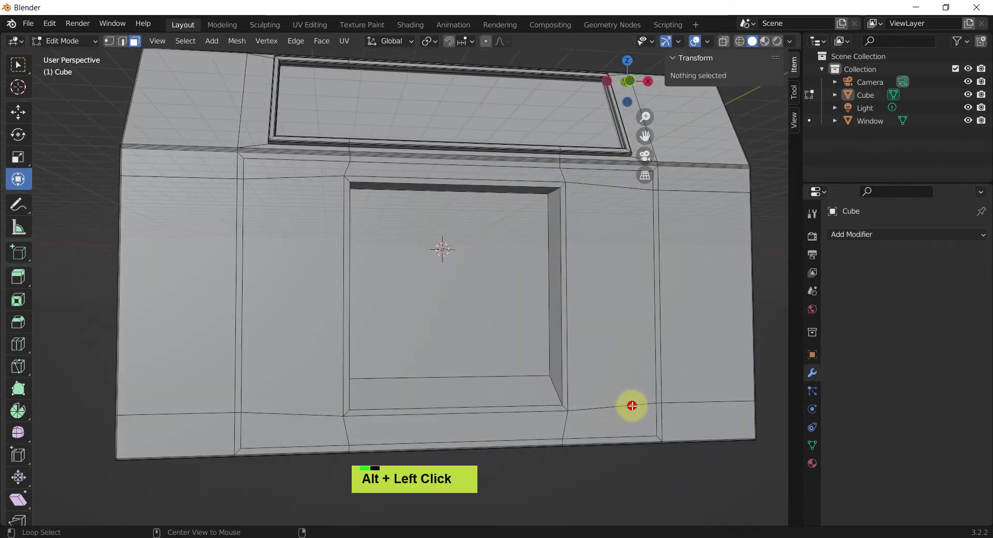
left_click(696, 468, "alt")
key("2")
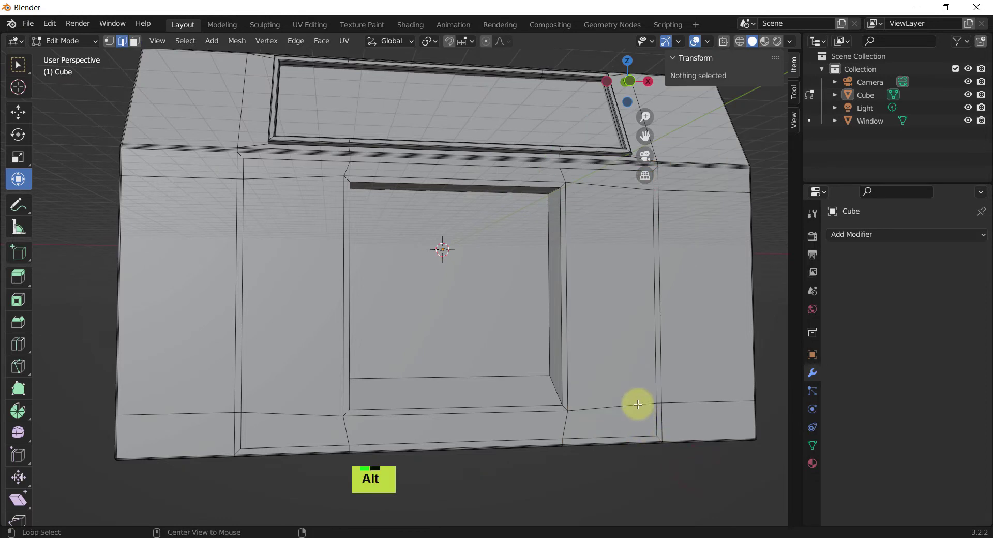
left_click(638, 404, "alt")
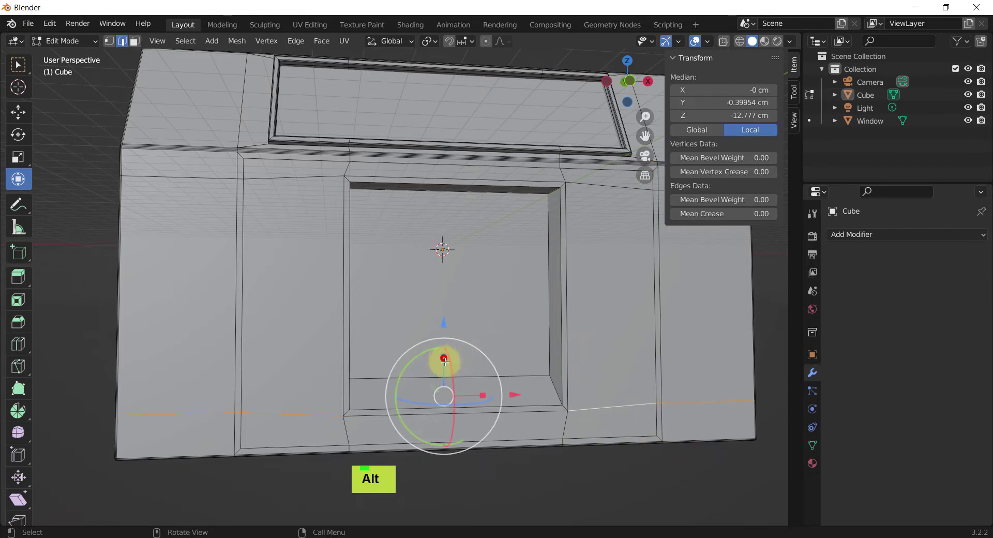
left_click_drag(444, 360, 453, 390)
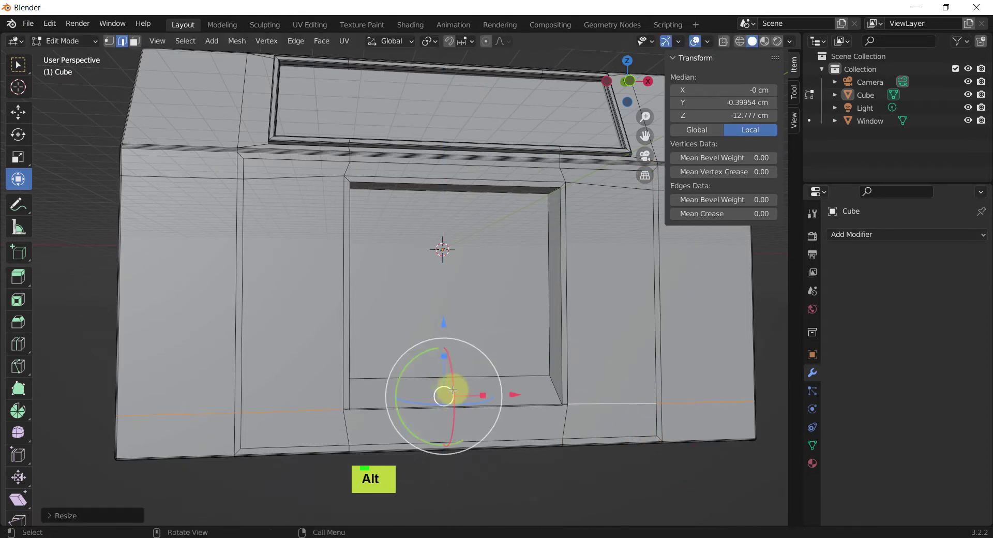
left_click_drag(445, 329, 446, 340)
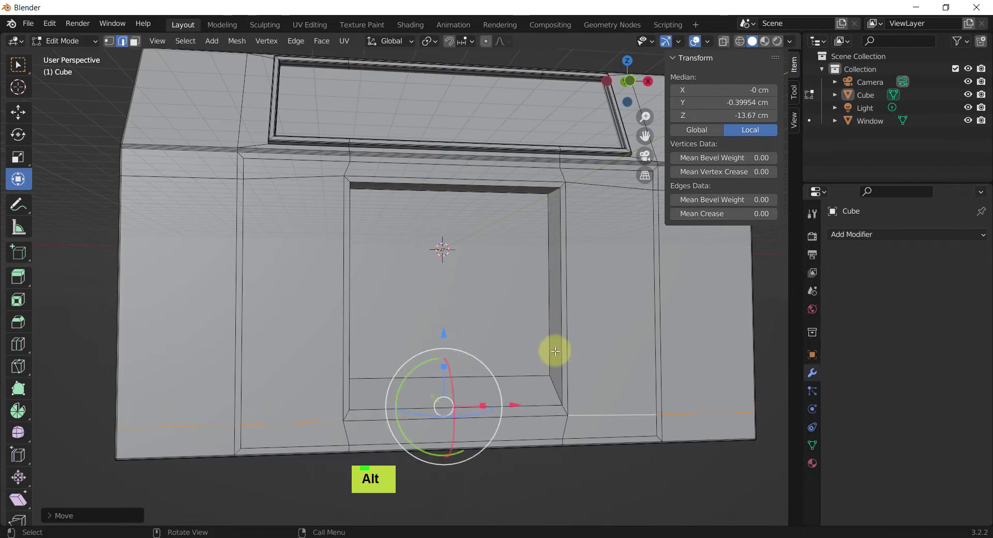
middle_click_drag(469, 364, 472, 366)
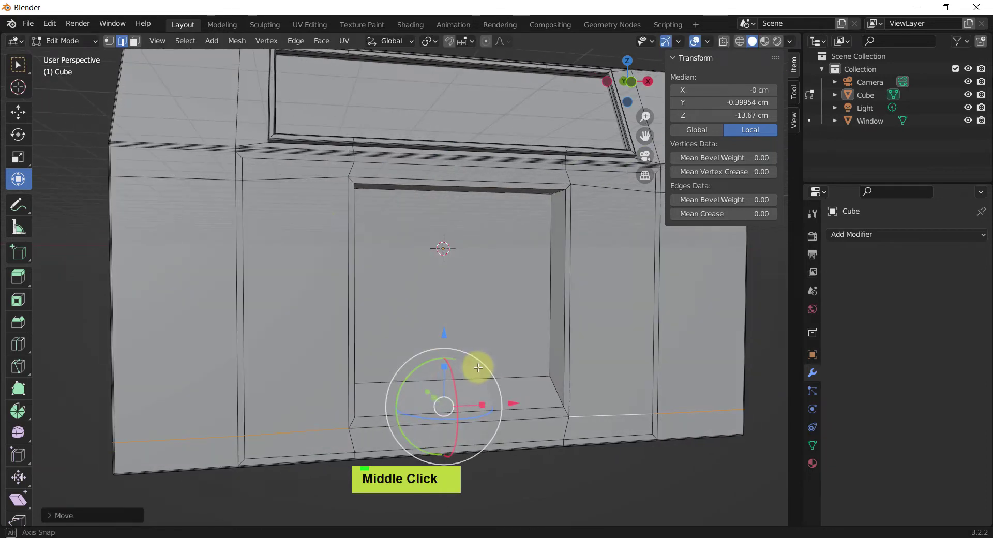
Flatten the horizontal edge loop above the cassette recess along Z and raise it to about Z 4.92 cm
left_click(314, 188, "alt")
left_click_drag(443, 156, 444, 197)
left_click_drag(446, 123, 448, 116)
middle_click_drag(561, 392, 570, 389)
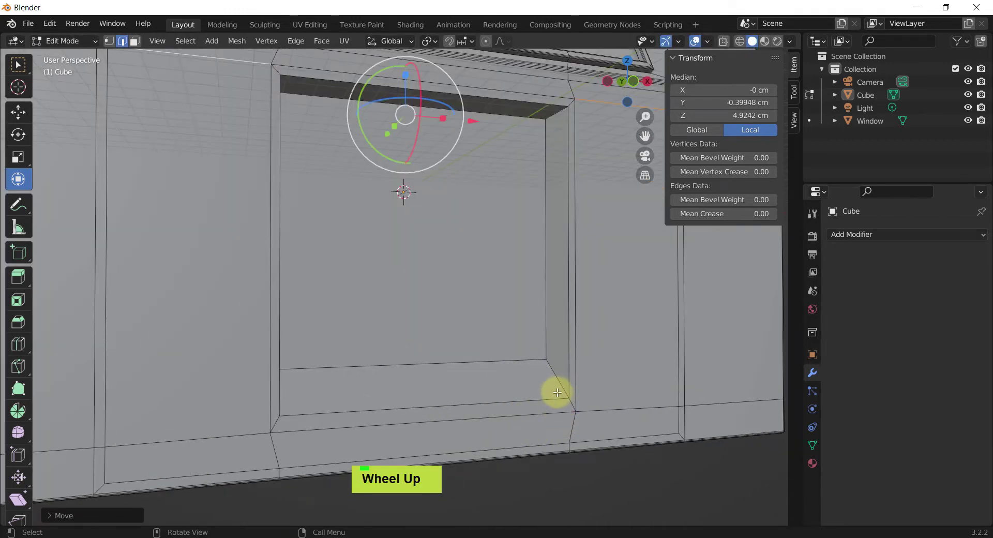
Select the cassette recess's front bottom and side edges together with its two lower depth corner edges
middle_click_drag(557, 393, 543, 393)
scroll(301, 399, "up", 4)
scroll(317, 419, "down", 2)
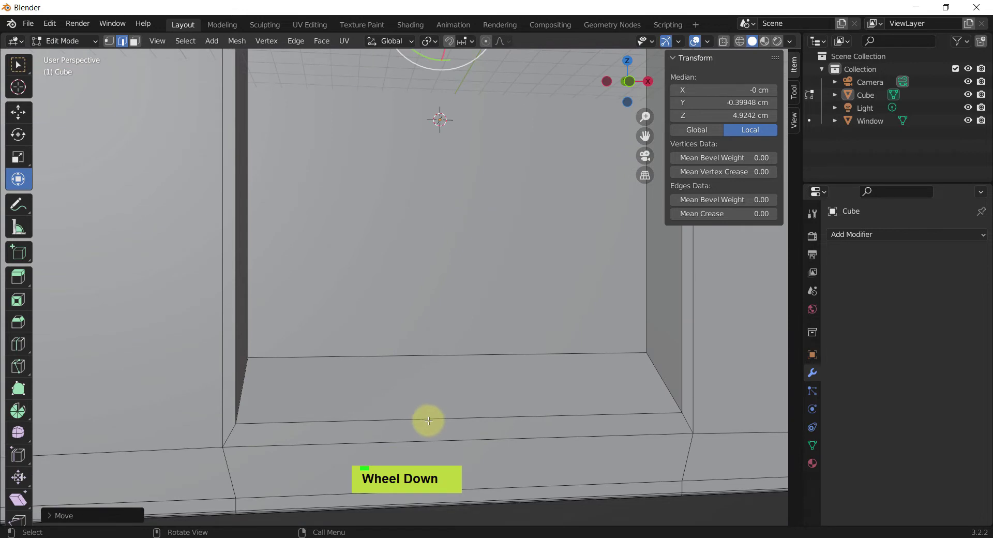
left_click(428, 418)
left_click(234, 385, "shift")
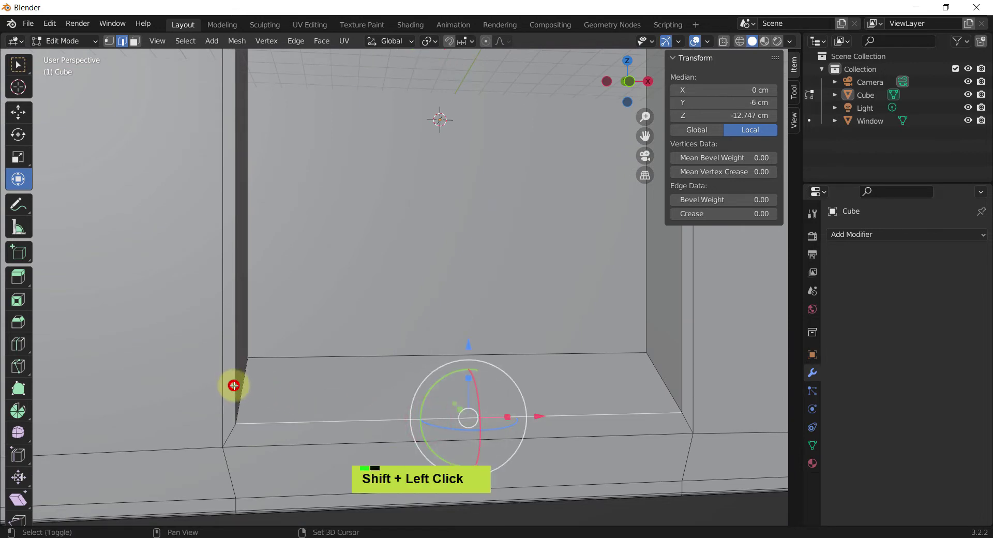
left_click(236, 388, "shift")
left_click(657, 372, "shift")
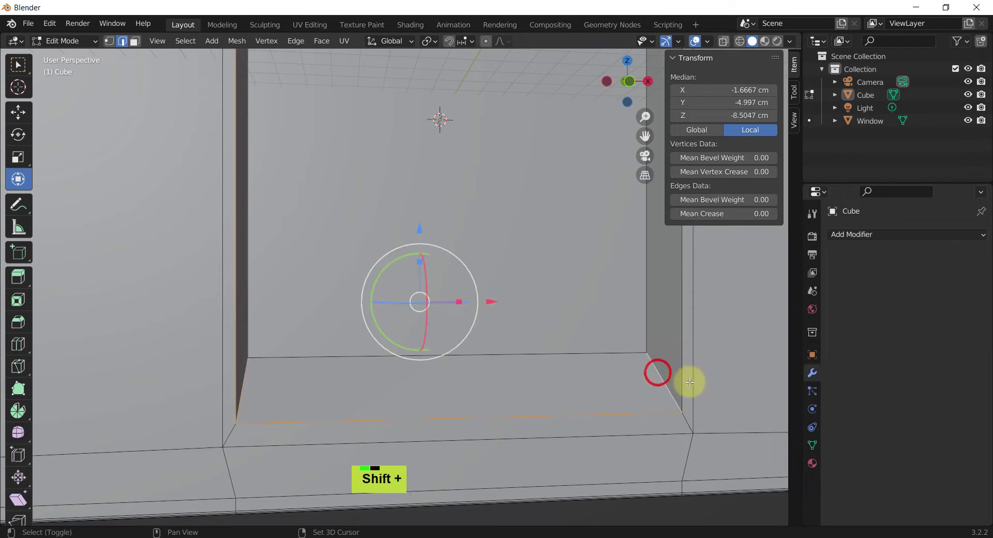
left_click(684, 380, "shift")
Add the cassette recess's front top edge and two upper depth corner edges to the selection
scroll(667, 404, "down", 3)
middle_click_drag(667, 404, 445, 252)
scroll(542, 239, "up", 3)
scroll(542, 240, "up", 1)
scroll(494, 262, "up", 2)
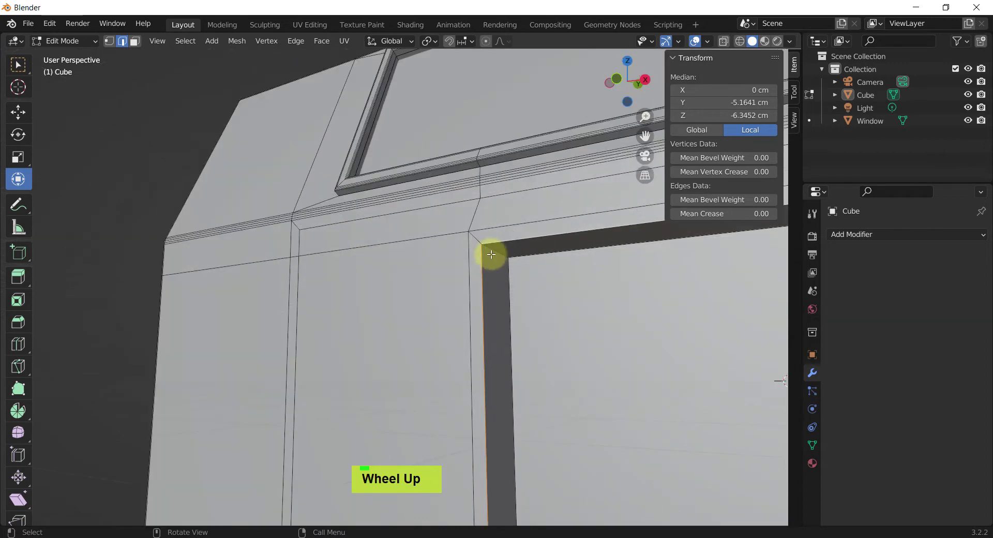
scroll(502, 264, "down", 2)
scroll(499, 258, "up", 4)
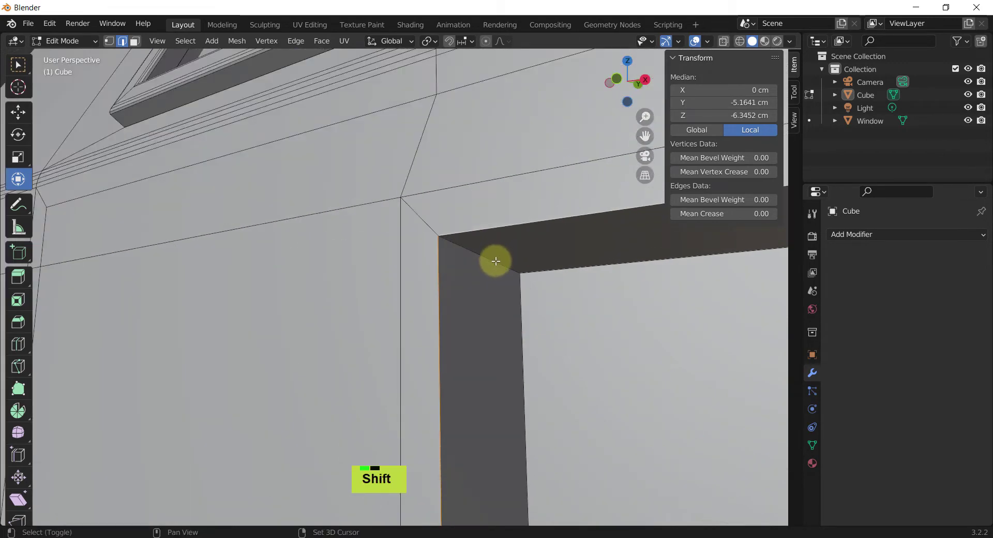
left_click(492, 262, "shift")
scroll(474, 275, "down", 3)
middle_click_drag(474, 275, 606, 424)
scroll(572, 281, "up", 5)
left_click(571, 281, "shift")
Add the short diagonal inset edges at all four outer corners of the cassette recess to the selection
scroll(572, 281, "down", 5)
scroll(608, 426, "up", 6)
key("ctrl+z")
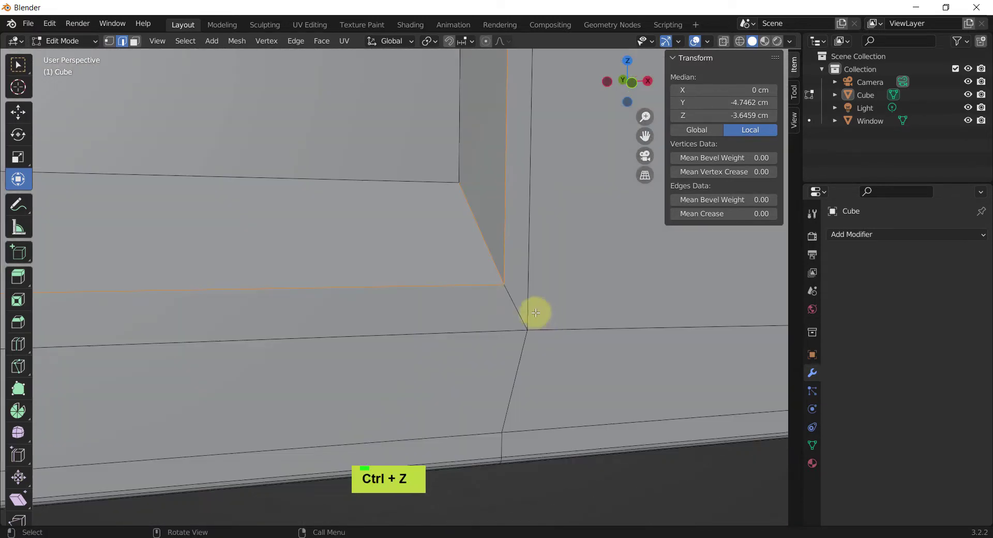
left_click(509, 298, "shift")
scroll(566, 326, "down", 3)
left_click(129, 332, "shift")
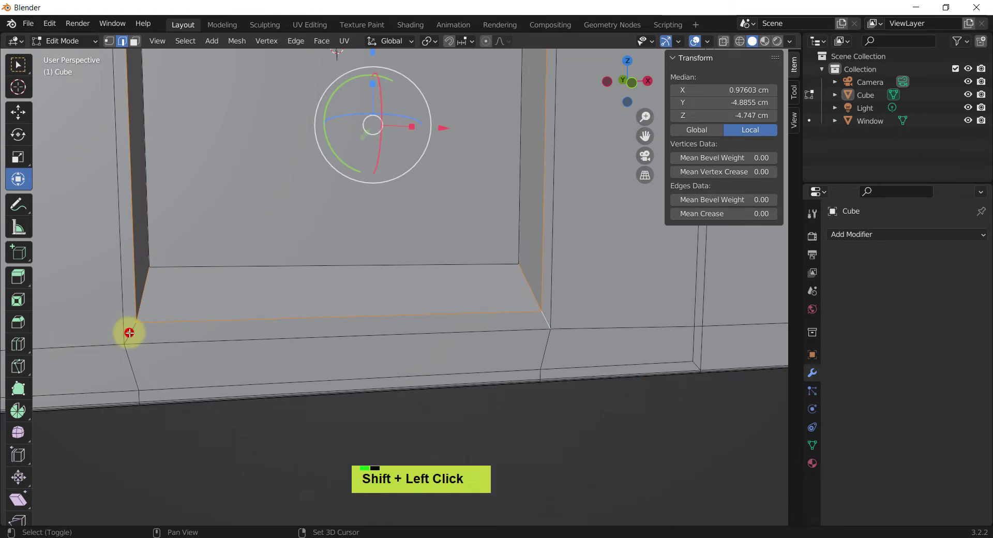
middle_click_drag(390, 433, 405, 406)
scroll(412, 255, "down", 4)
scroll(468, 195, "up", 5)
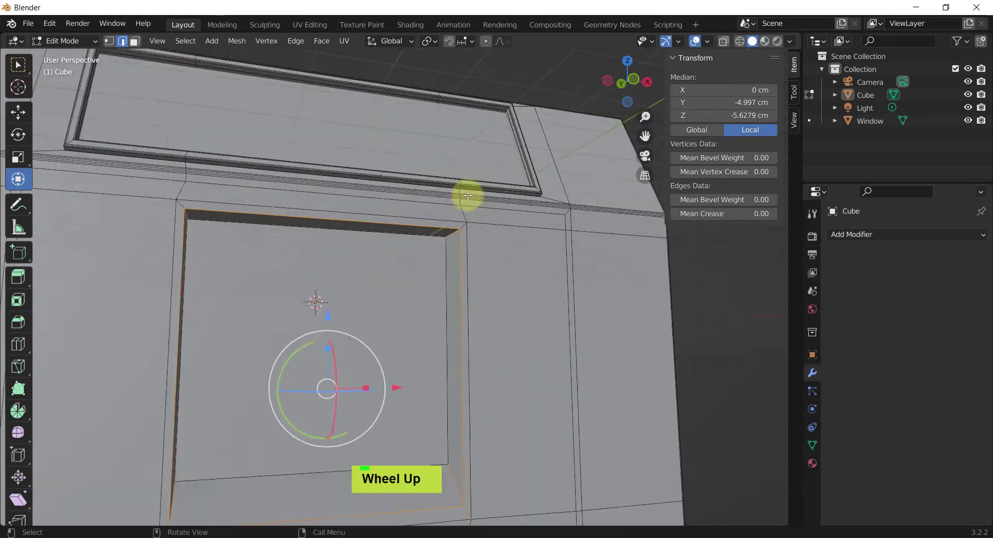
scroll(468, 196, "up", 2)
middle_click_drag(462, 236, 129, 255)
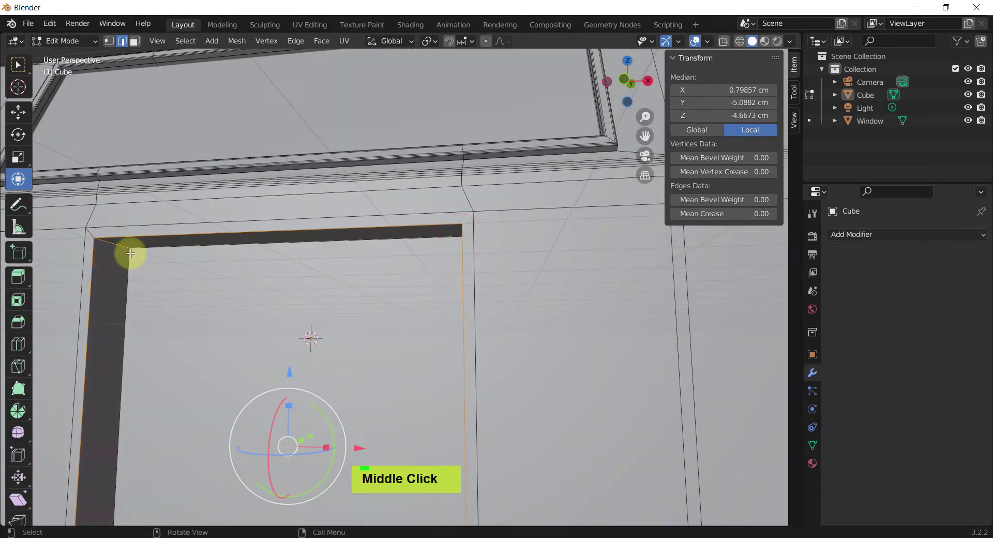
left_click(89, 232, "shift")
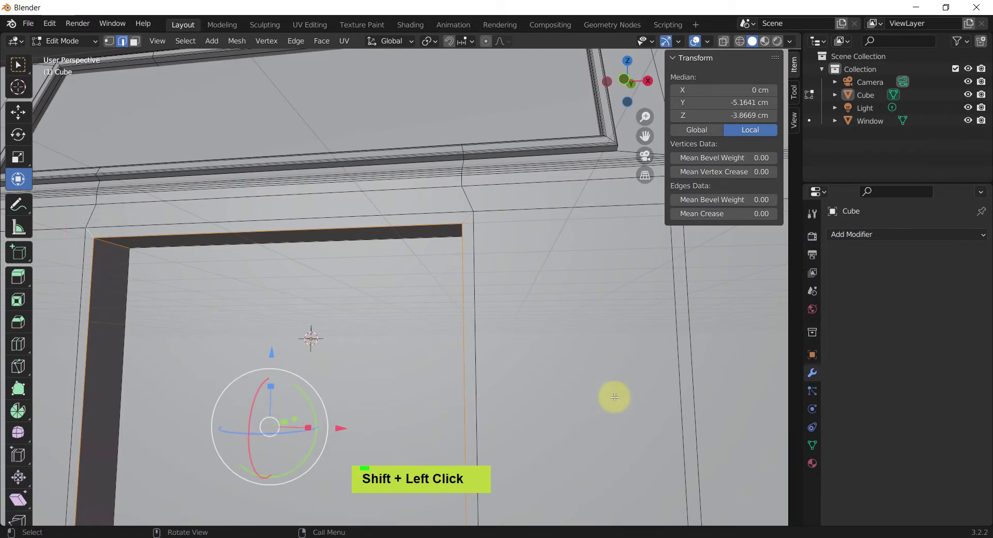
Bevel the selected rim, depth and diagonal corner edges of the cassette recess narrowly with 4 segments
key("ctrl+b")
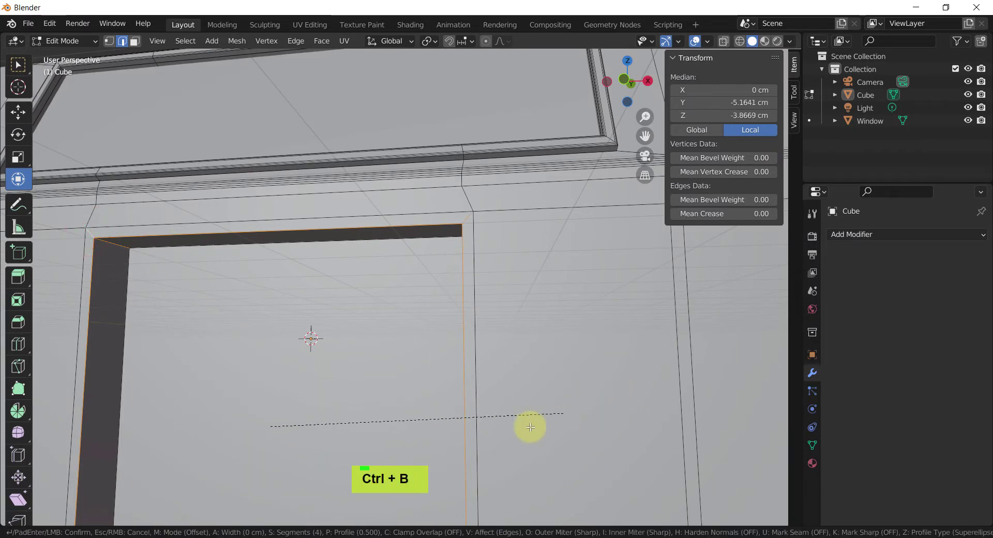
left_click(653, 465)
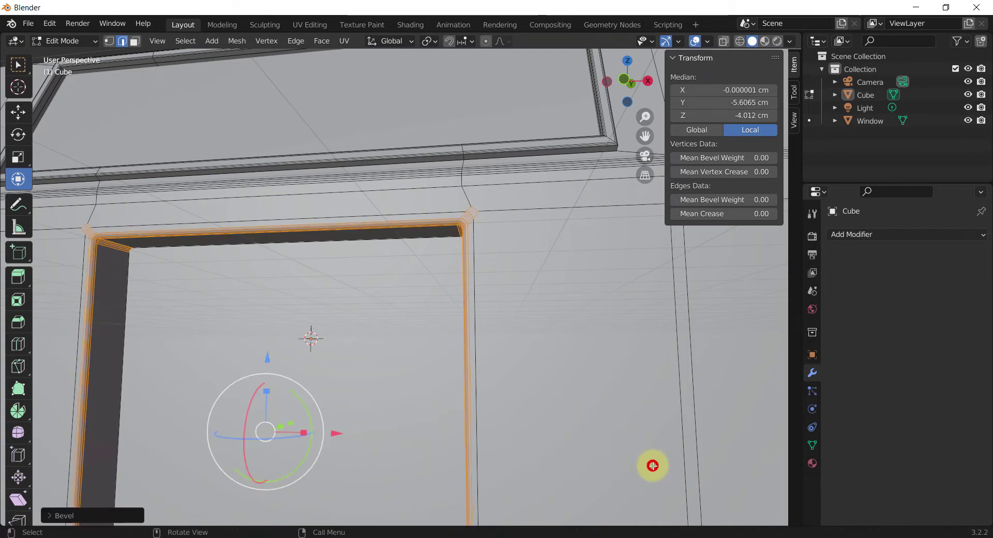
scroll(545, 367, "down", 3)
mouse_move(546, 370)
middle_mouse_down("shift")
mouse_move(528, 287)
mouse_move(535, 359)
middle_mouse_up("shift")
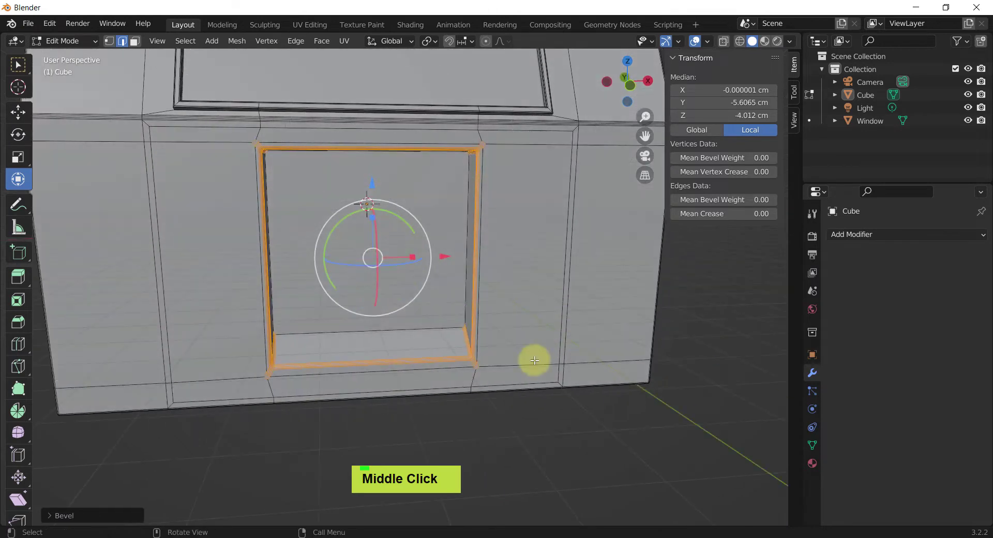
Collapse the small bevel-end face at the cassette recess's lower-right corner into a single vertex
scroll(488, 393, "up", 5)
left_click(515, 438)
scroll(440, 342, "up", 2)
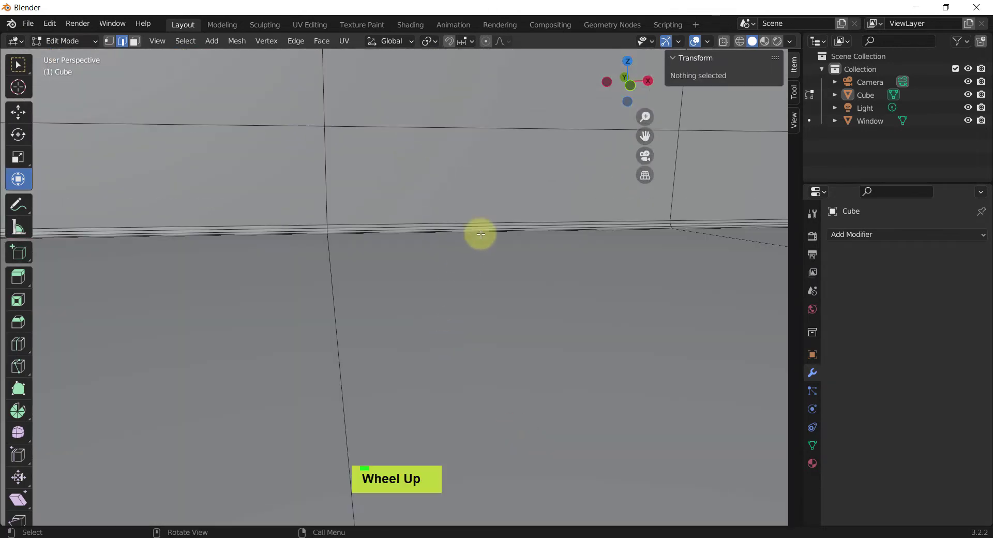
scroll(478, 269, "down", 2)
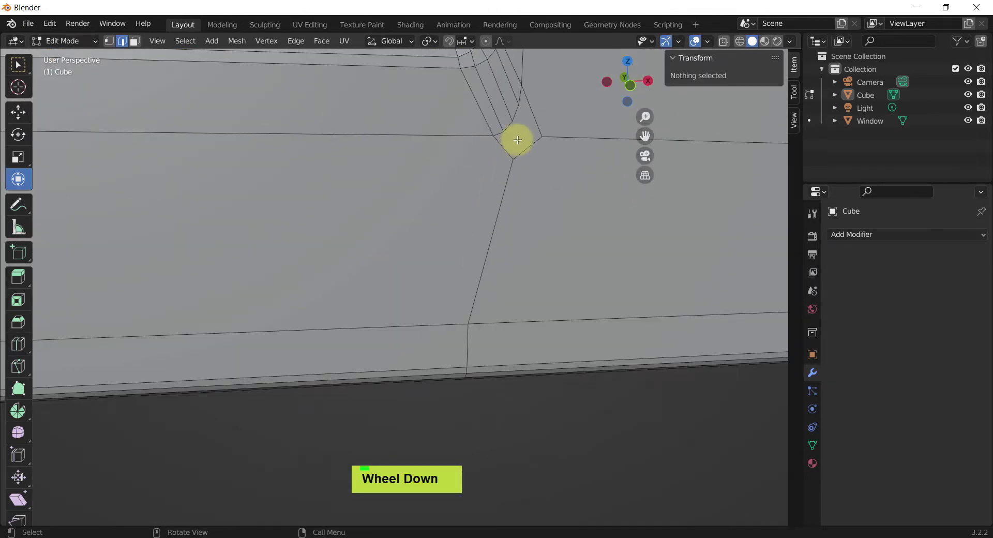
left_click(517, 139)
key("3")
left_click(519, 136)
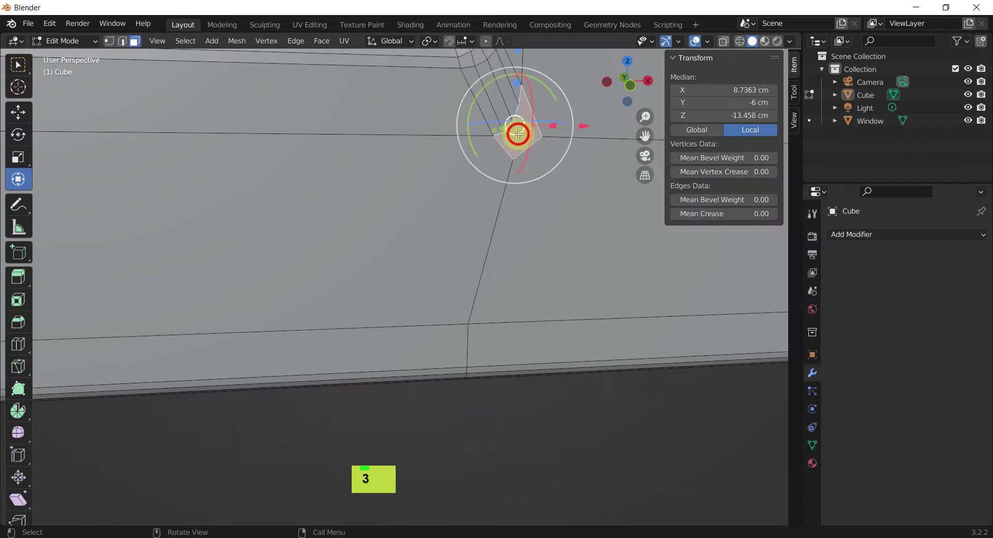
right_click(578, 234)
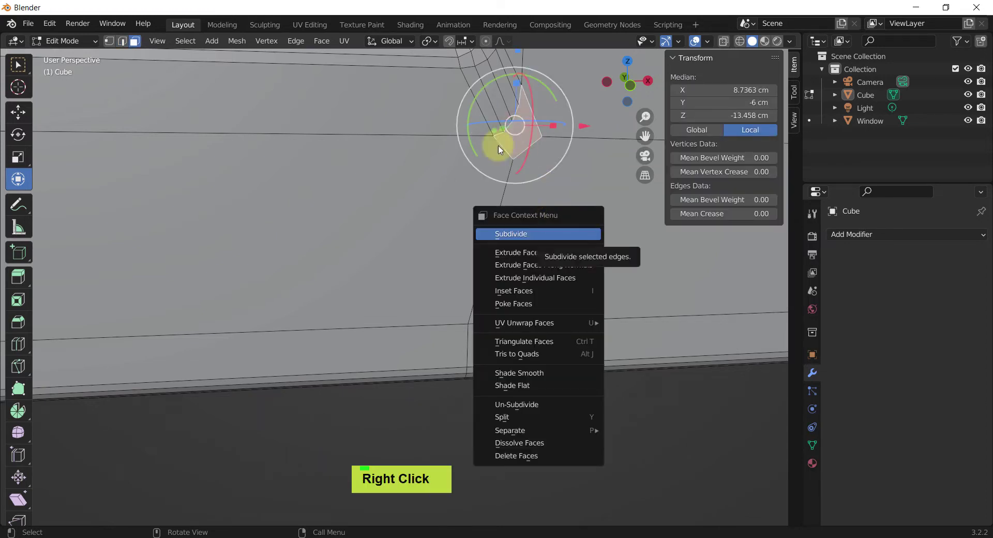
key("1")
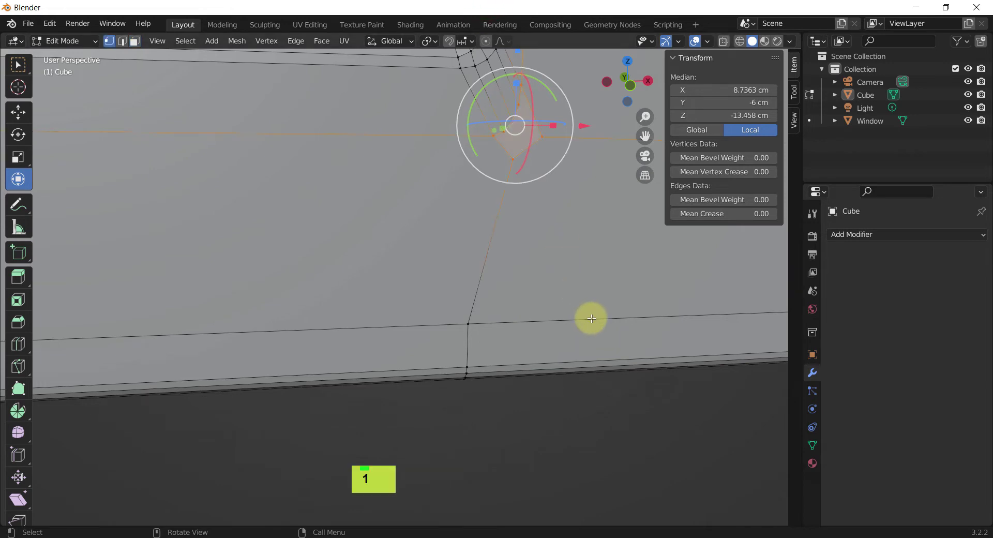
right_click(565, 300)
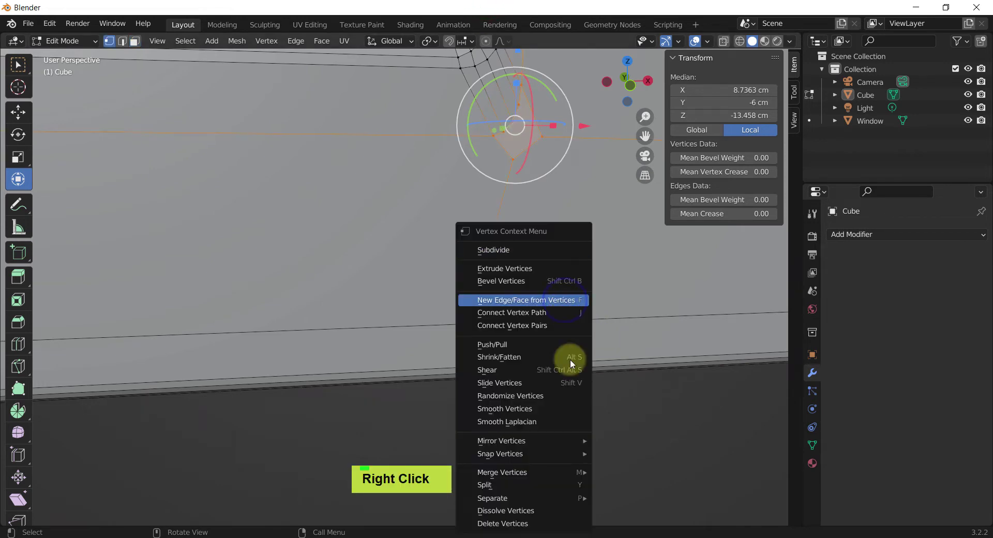
mouse_move(542, 473)
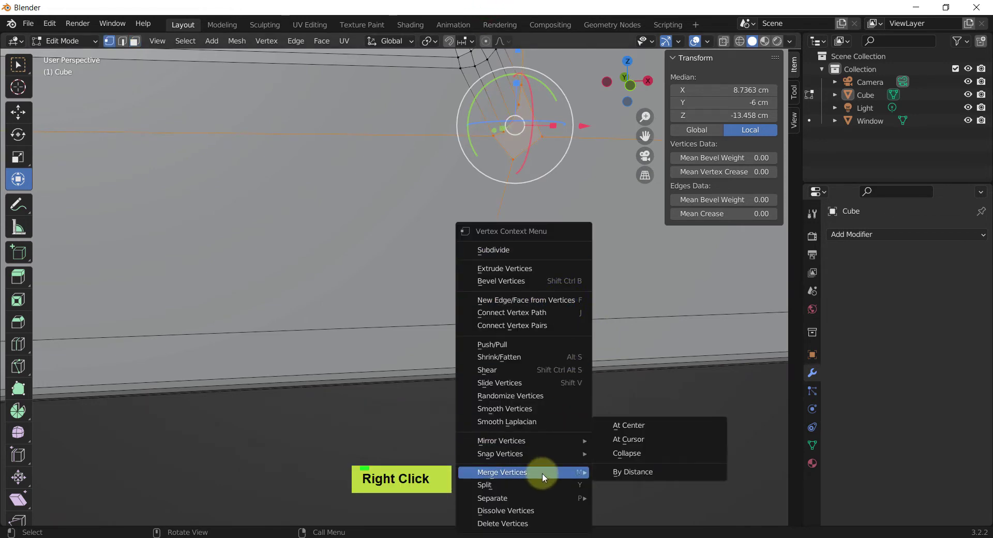
left_click(619, 454)
Merge the vertices of the small bevel-end face at the recess's lower-left corner into one using Collapse
scroll(619, 452, "down", 3)
middle_click_drag(332, 360, 422, 356, "shift")
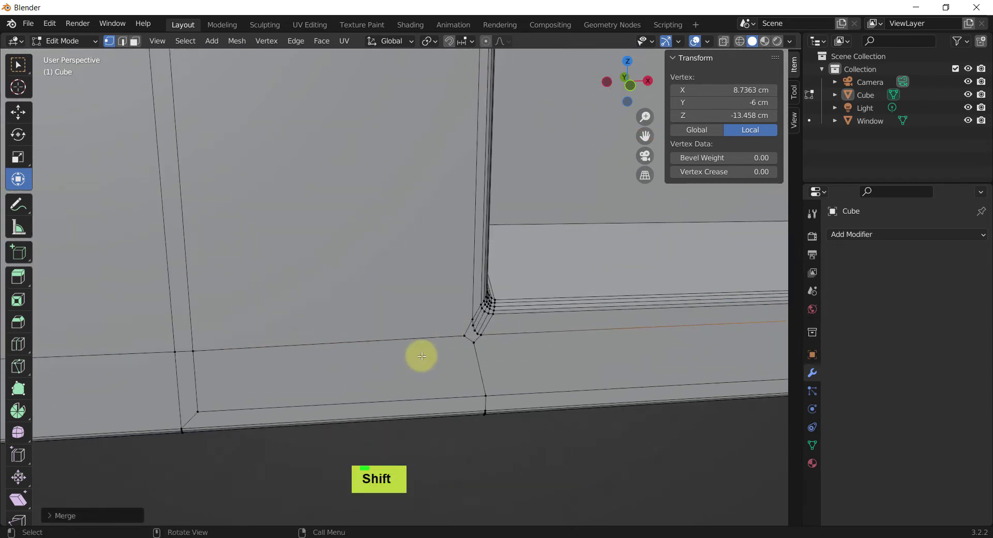
key("3")
left_click(470, 337)
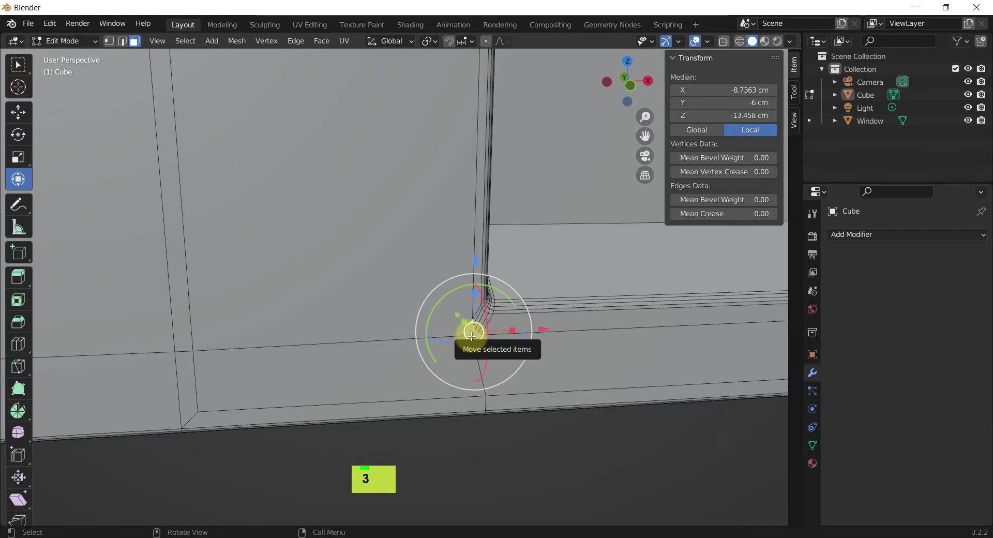
key("1")
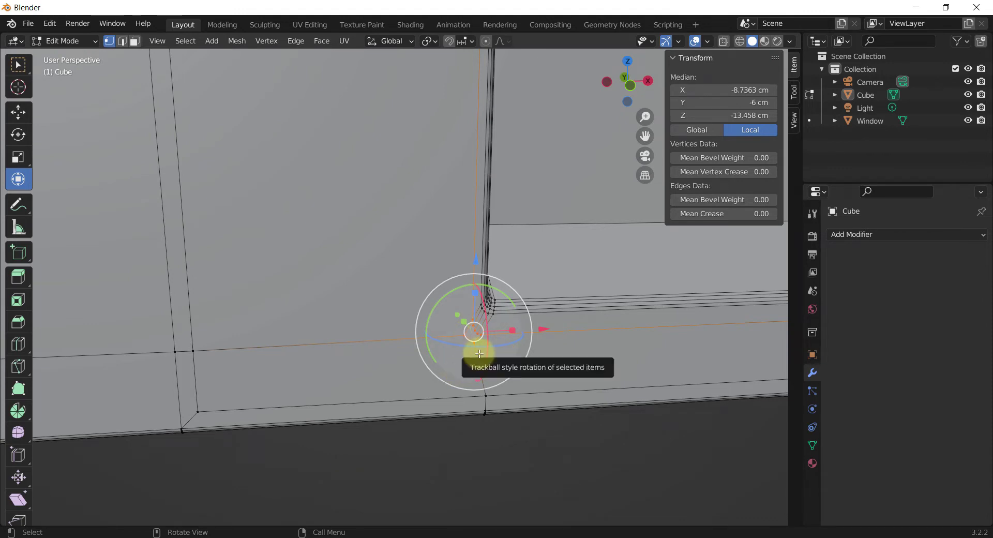
scroll(457, 329, "up", 4)
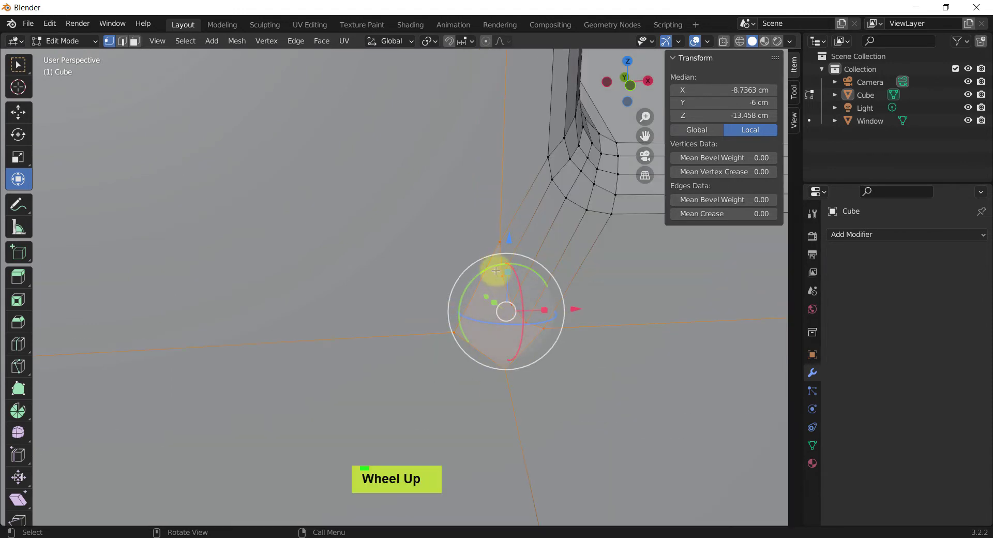
right_click(591, 390)
mouse_move(591, 390)
left_click(663, 419)
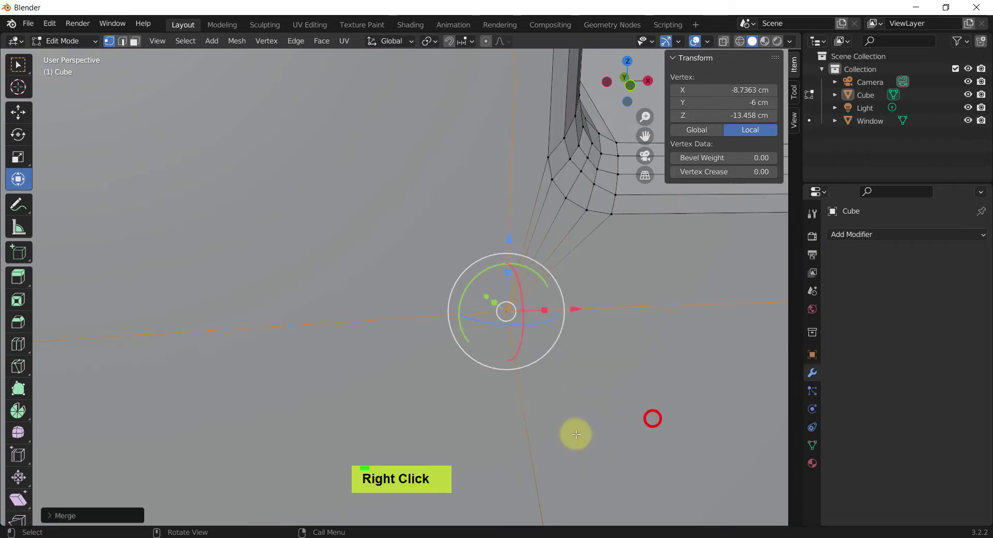
Collapse the small bevel-end face at the cassette recess's upper-left corner into a single vertex
scroll(516, 413, "down", 5)
scroll(505, 260, "up", 3)
scroll(505, 260, "up", 4)
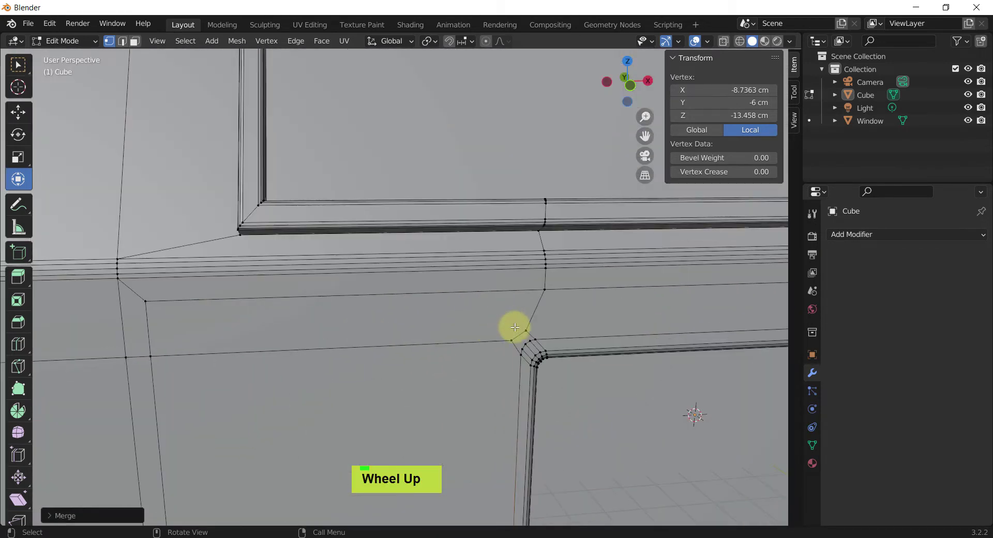
scroll(474, 319, "down", 3)
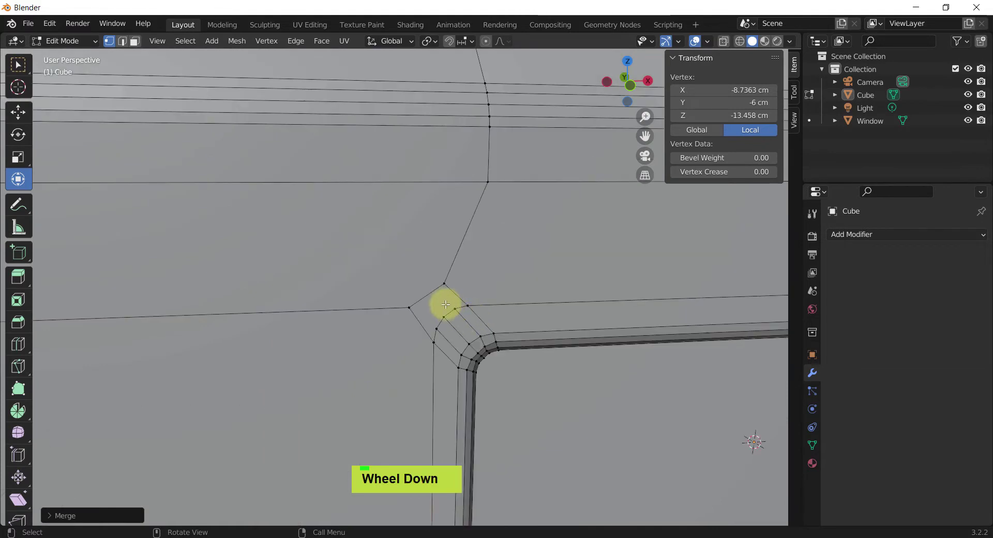
key("3")
right_click(445, 304)
left_click(496, 168)
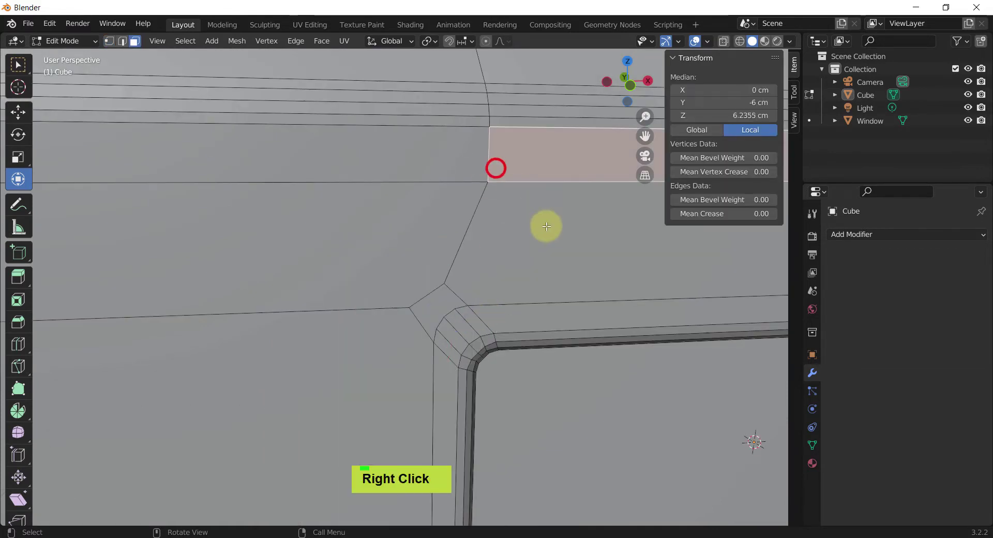
left_click(451, 300)
key("1")
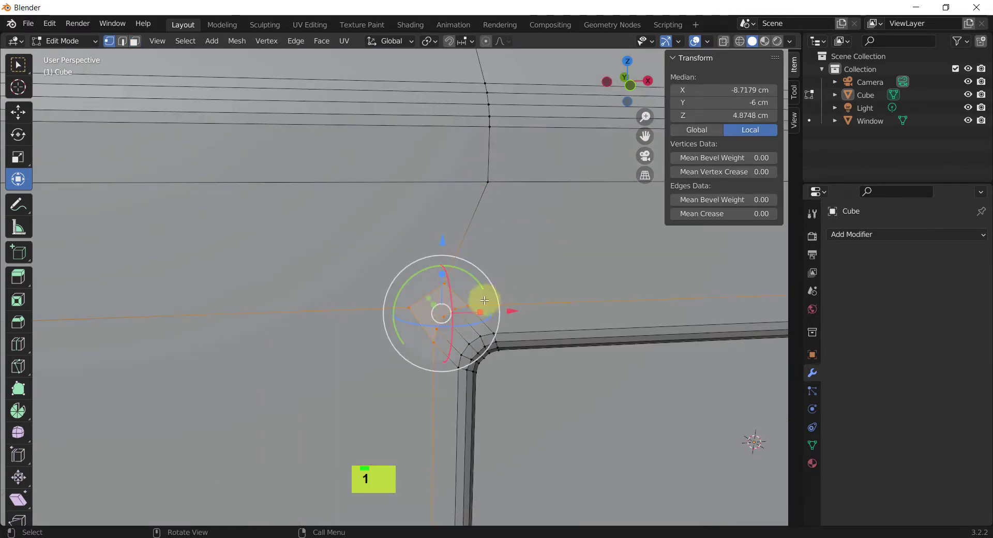
right_click(484, 300)
mouse_move(480, 301)
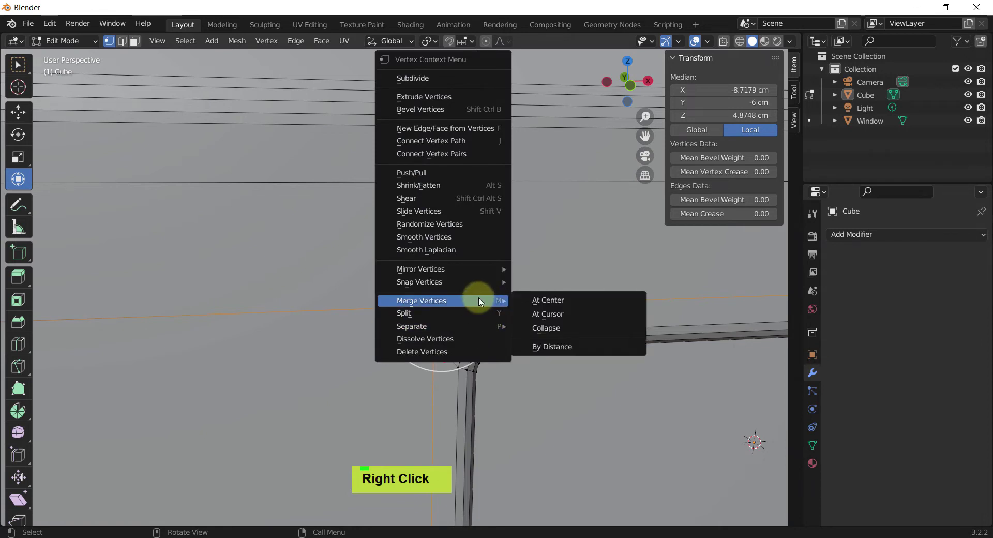
left_click(554, 327)
Merge the vertices of the small bevel-end face at the recess's upper-right corner into one using Collapse
scroll(636, 351, "down", 3)
scroll(742, 322, "up", 4)
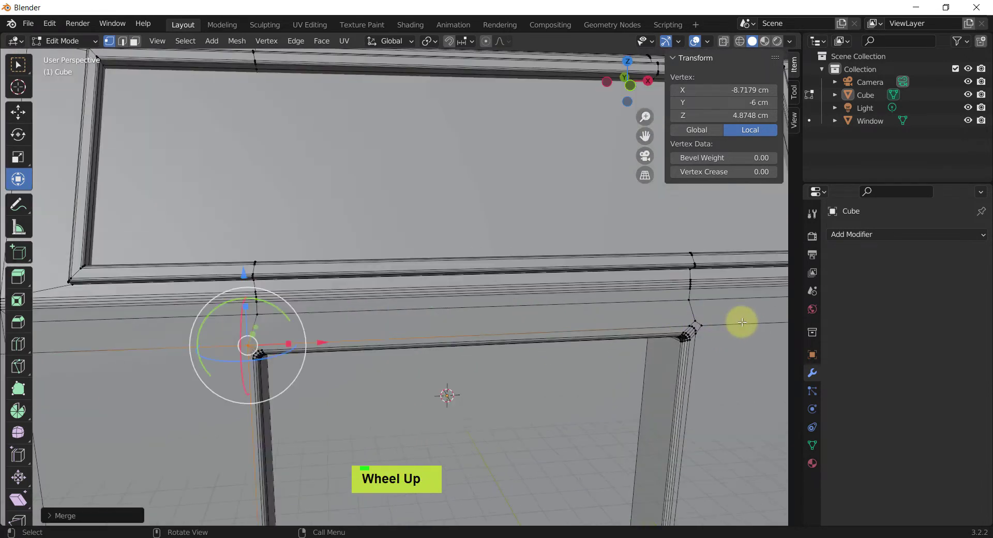
scroll(742, 321, "up", 5)
key("3")
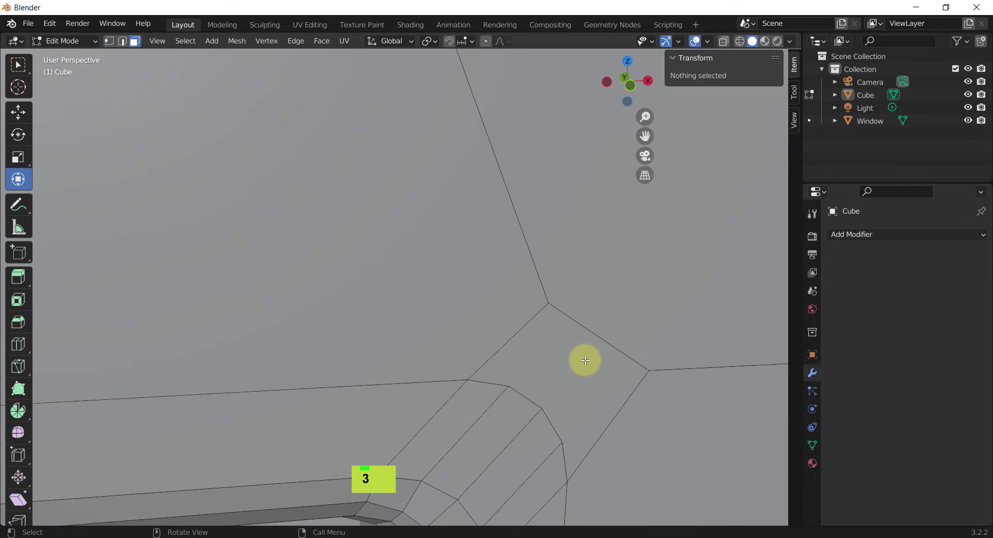
left_click(586, 360)
key("1")
right_click(585, 360)
mouse_move(582, 361)
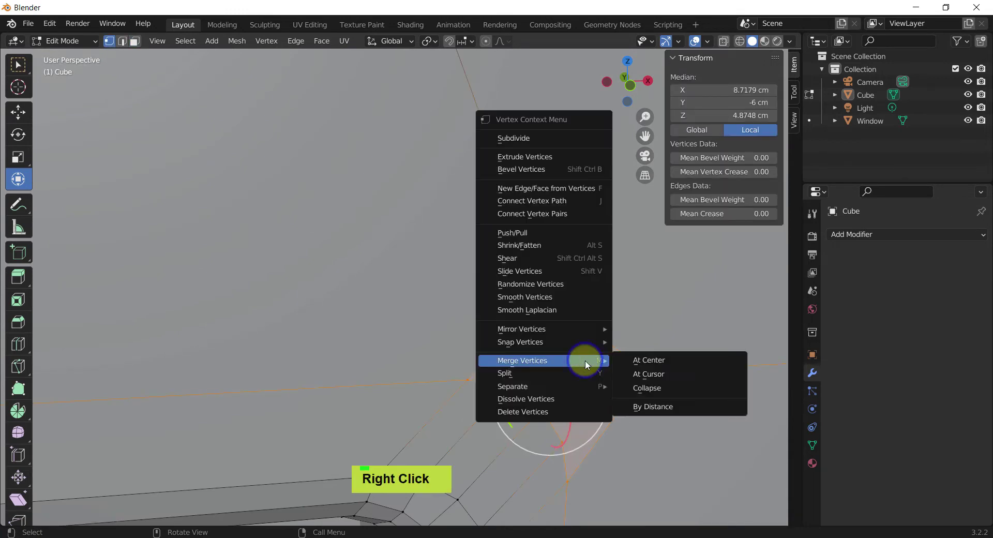
left_click(686, 389)
Return to Object Mode and inspect the beveled cassette recess from several angles
scroll(572, 348, "down", 6)
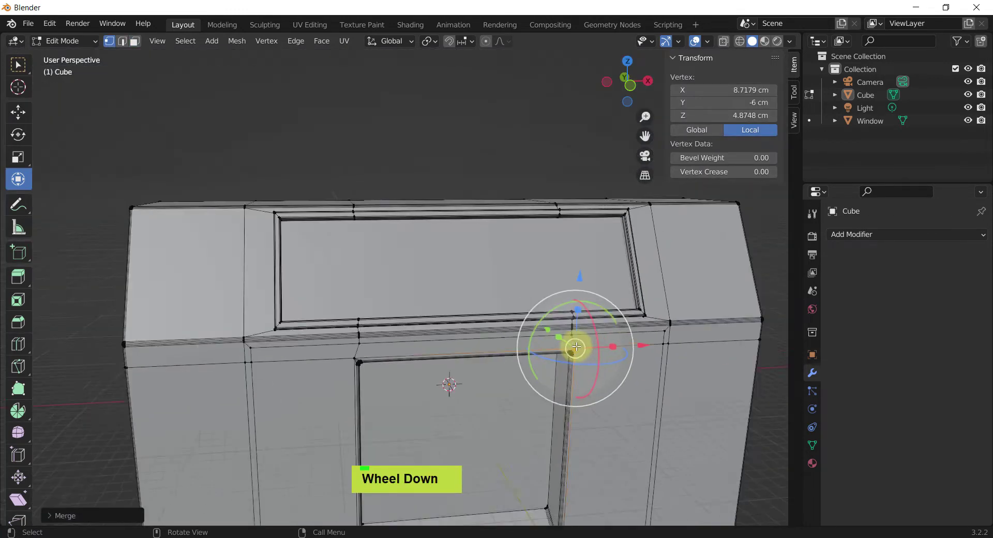
middle_click_drag(558, 421, 556, 302, "shift")
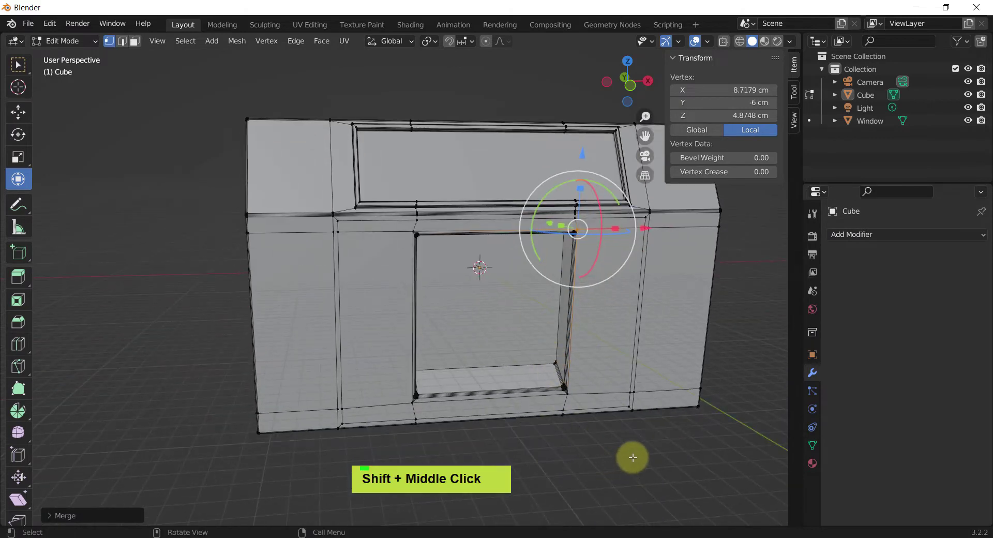
middle_click_drag(631, 457, 662, 455, "shift")
key("Tab")
scroll(472, 304, "up", 3)
middle_click_drag(472, 304, 544, 248)
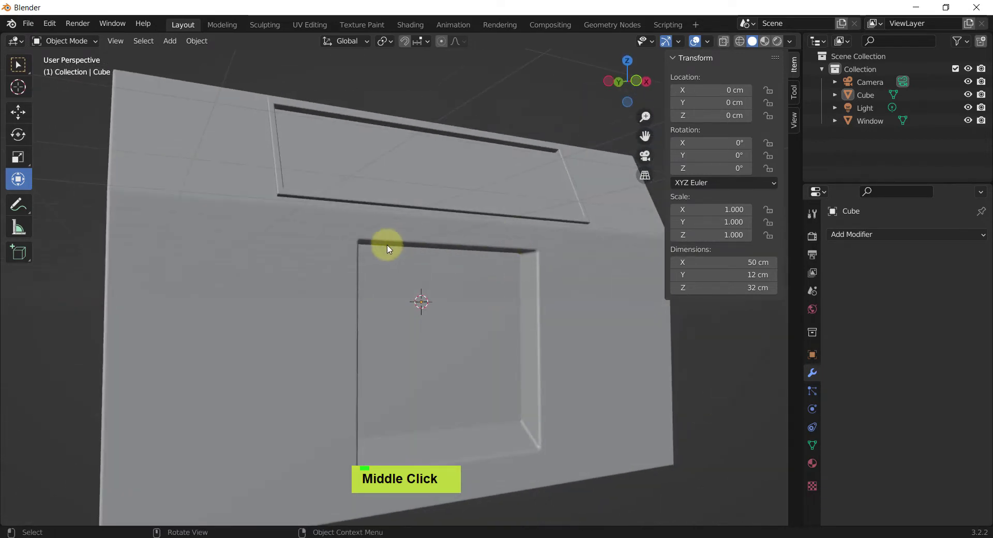
middle_click_drag(542, 441, 467, 329)
scroll(464, 326, "down", 3)
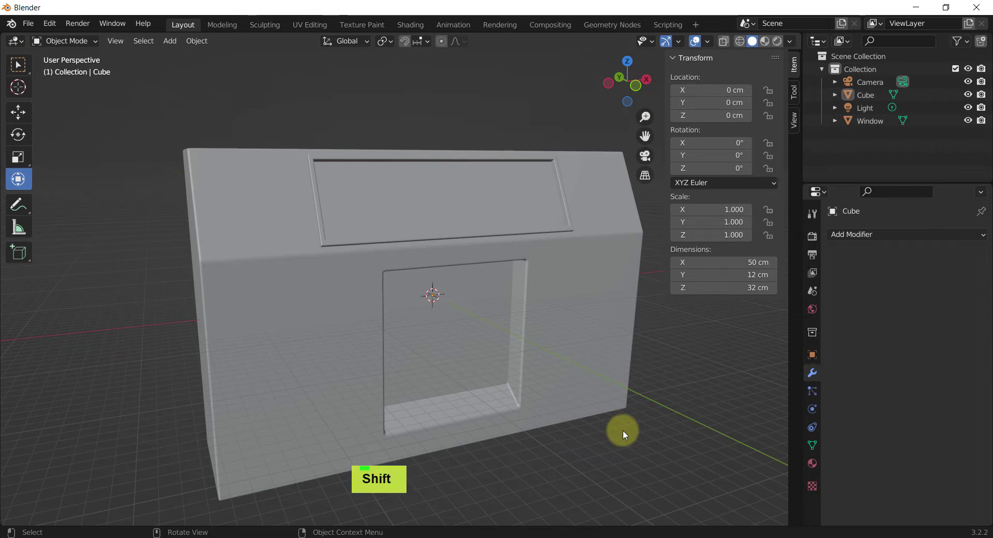
Add a UV sphere at the world origin with a radius of 10 cm
key("shift+a")
key("m")
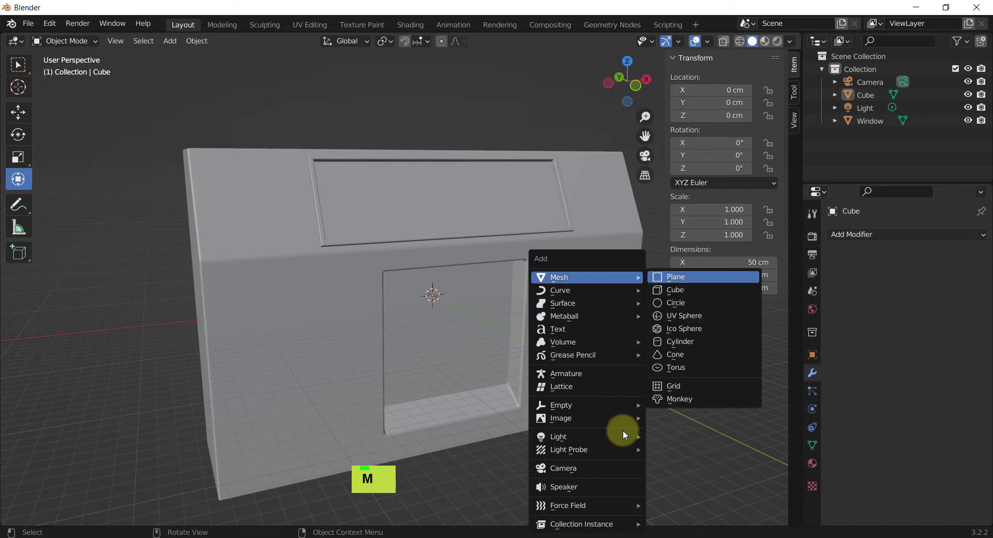
key("u")
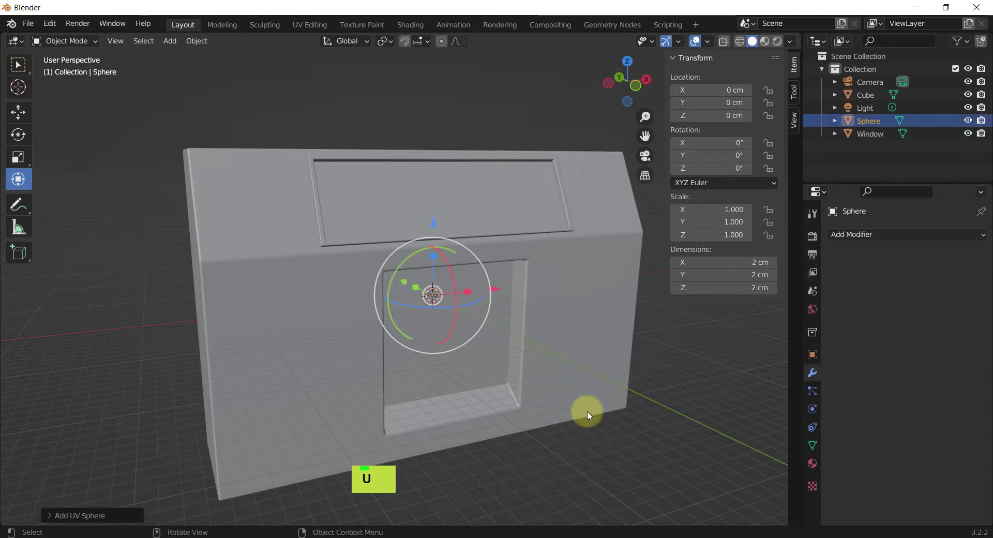
key("F9")
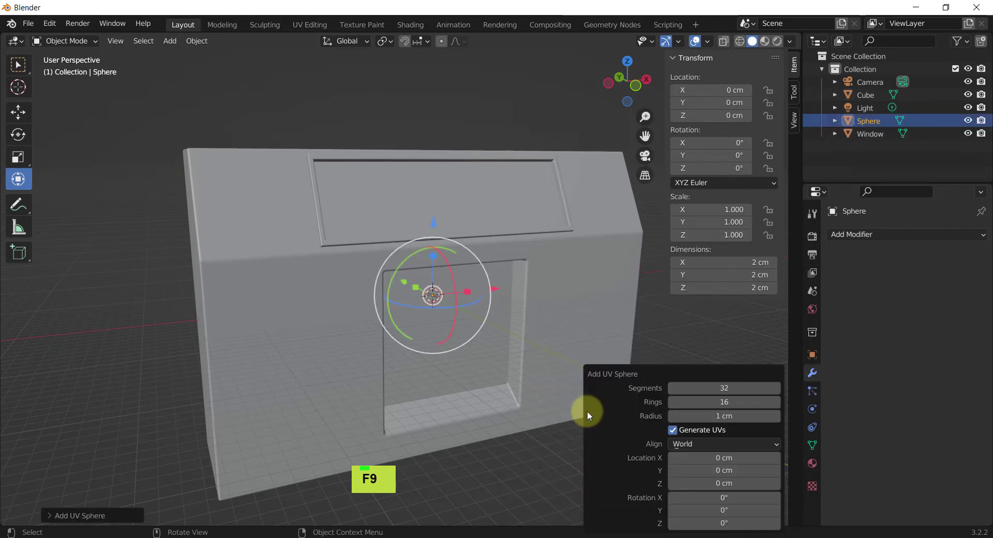
left_click(704, 416)
key("Return")
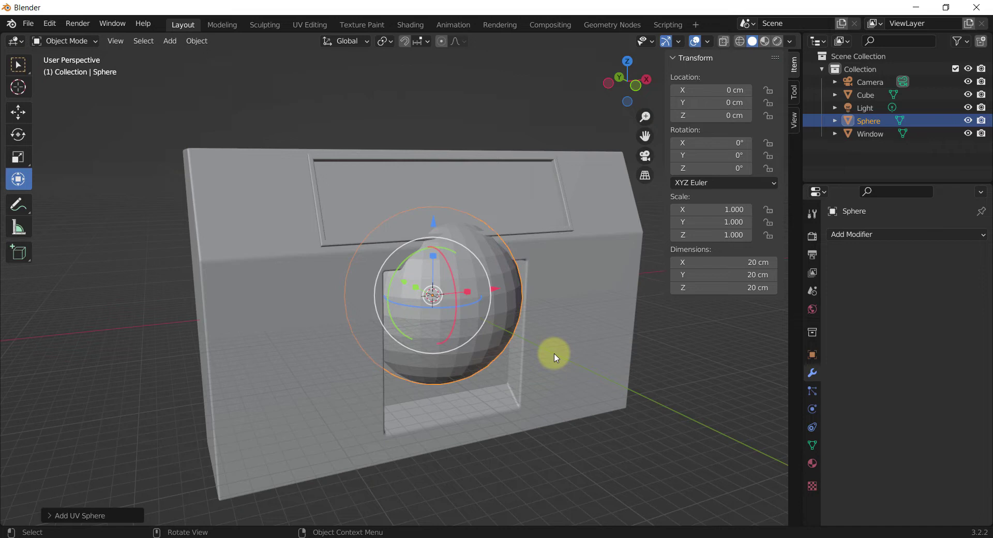
Set the new sphere to 82 segments and 50 rings, and show the wireframe overlay
key("F9")
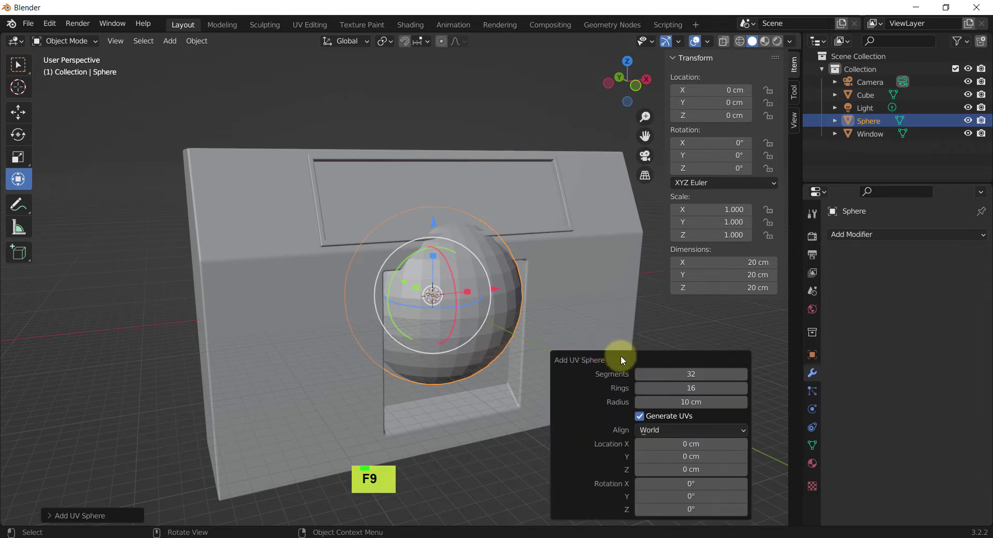
left_click_drag(678, 370, 642, 378)
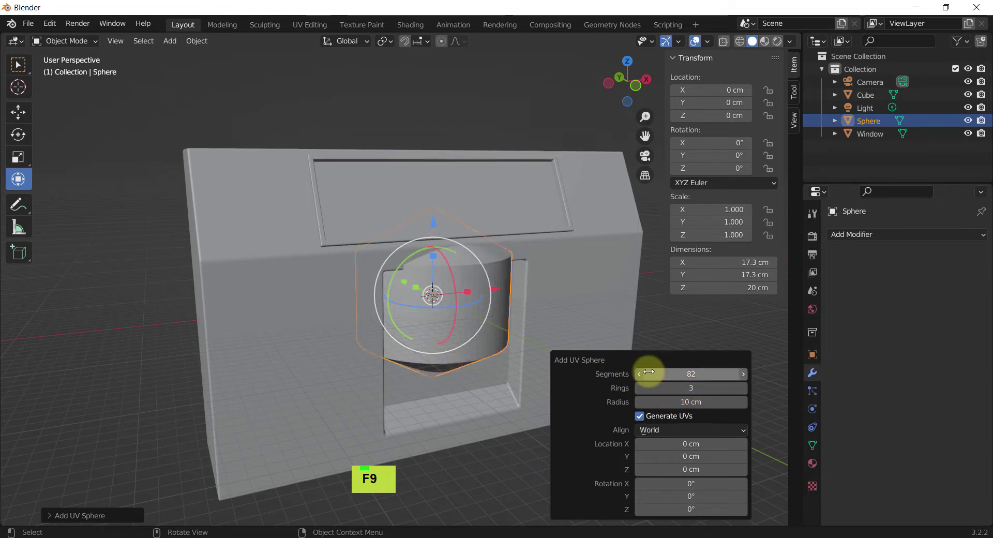
middle_click(658, 389)
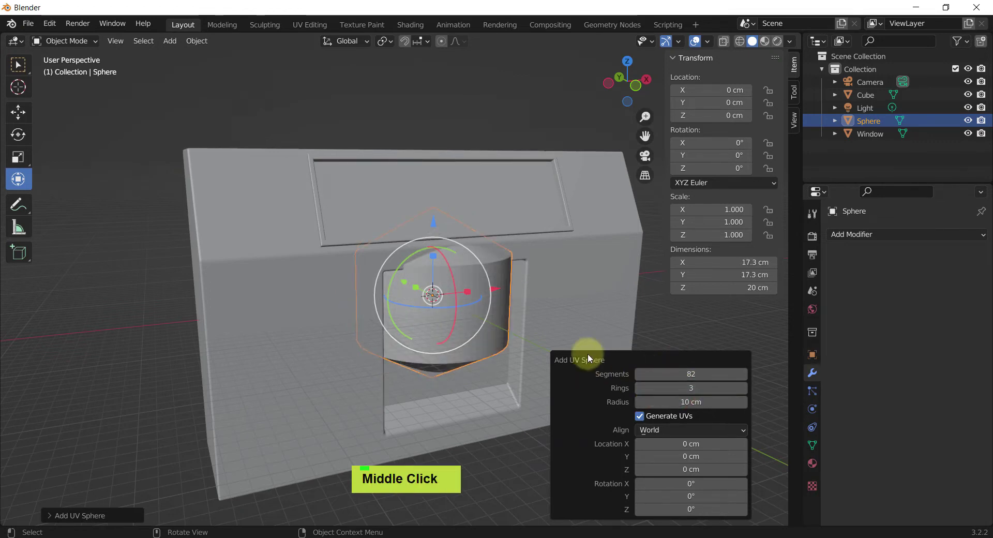
left_click_drag(690, 392, 712, 393)
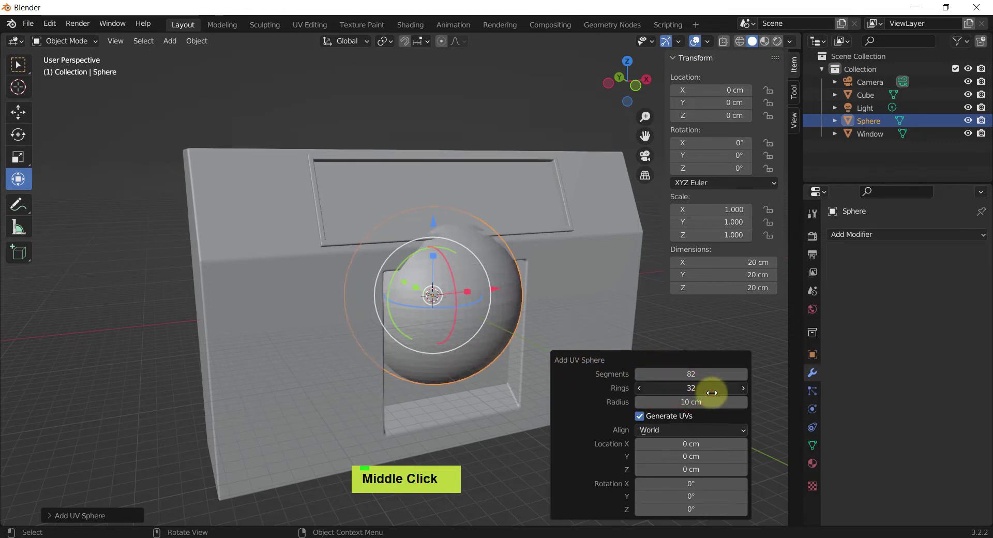
key("alt+e")
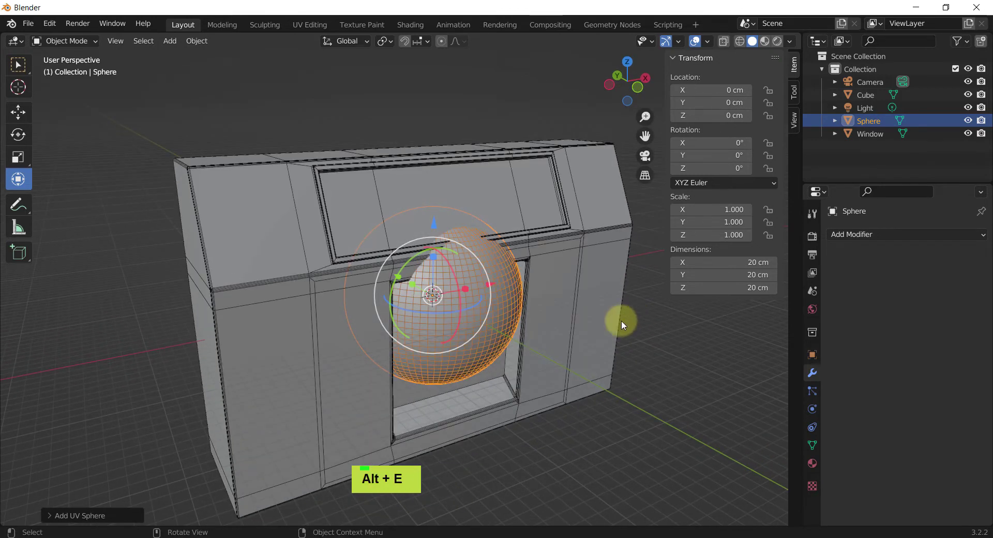
key("F9")
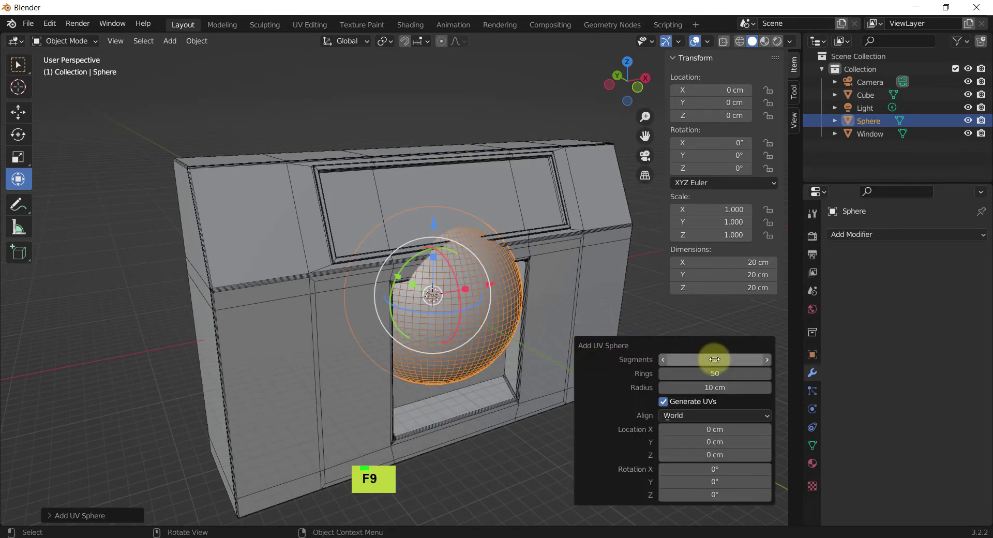
Rotate the sphere -90° about the X axis so its pole faces the front of the boombox
middle_click_drag(447, 282, 457, 269)
scroll(445, 269, "up", 3)
scroll(444, 277, "down", 3)
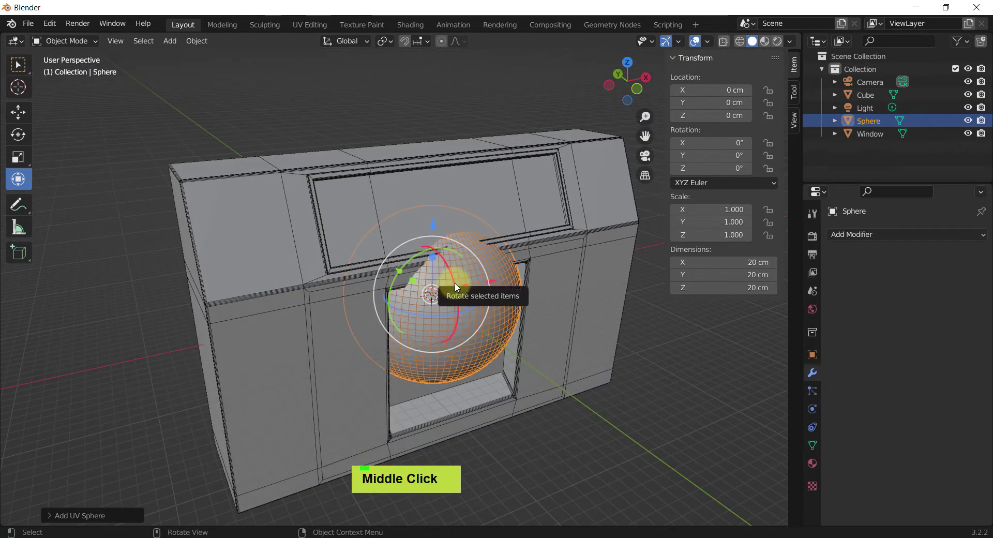
left_click_drag(455, 282, 362, 186, "ctrl")
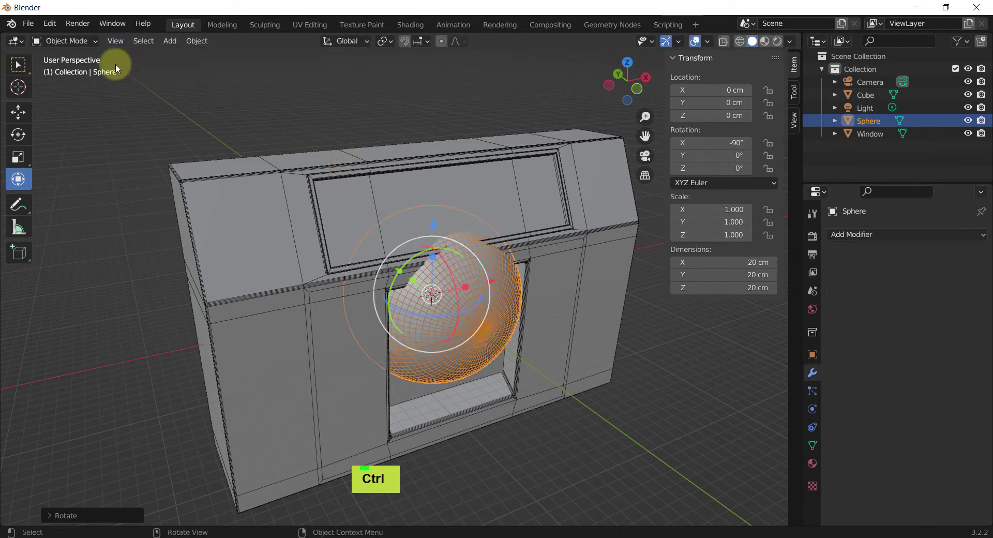
Move the sphere to the boombox's front-left speaker area, at about X -17.18, Y -6.46 and Z -4.11 cm
middle_click_drag(349, 291, 390, 257)
left_click_drag(431, 220, 421, 259)
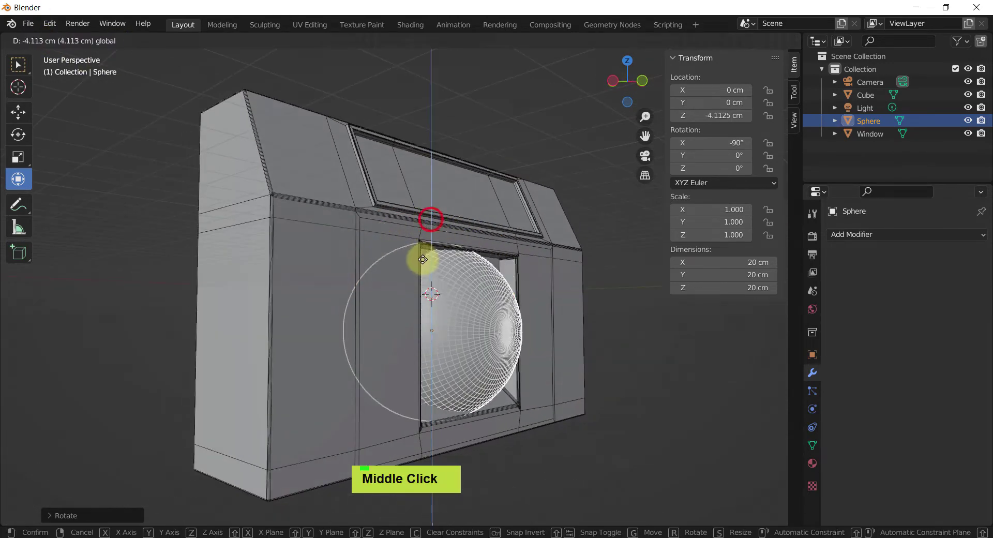
middle_click_drag(465, 336, 514, 335)
left_click_drag(515, 335, 355, 328)
middle_click_drag(355, 328, 371, 380)
left_click_drag(234, 304, 313, 345)
Flatten the sphere front to back to a local Z scale of about 0.388
middle_click_drag(381, 370, 437, 349)
scroll(282, 350, "down", 2)
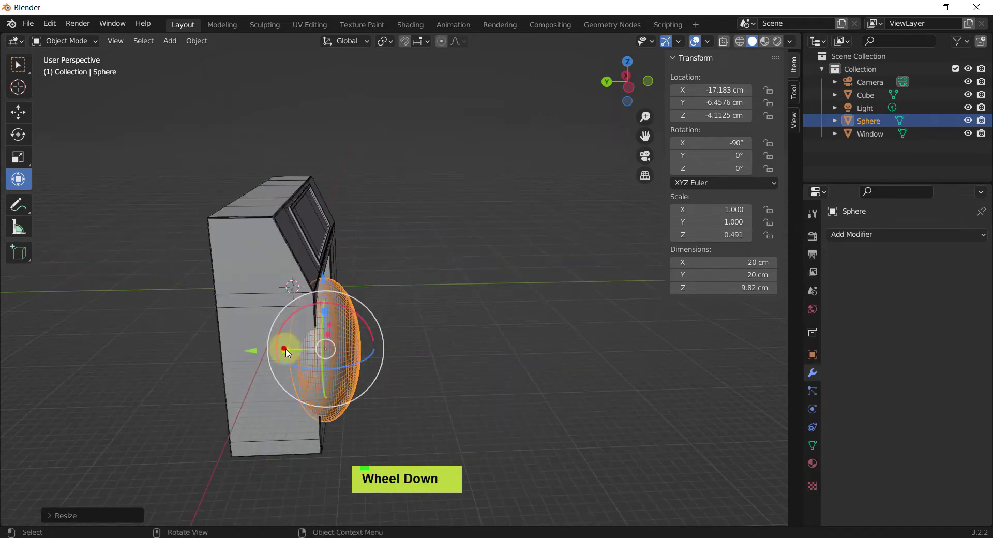
left_click_drag(288, 353, 293, 350)
Scale the flattened sphere uniformly to about 16.4 cm across and shift it to about X -16.44 cm
middle_click_drag(395, 386, 331, 362)
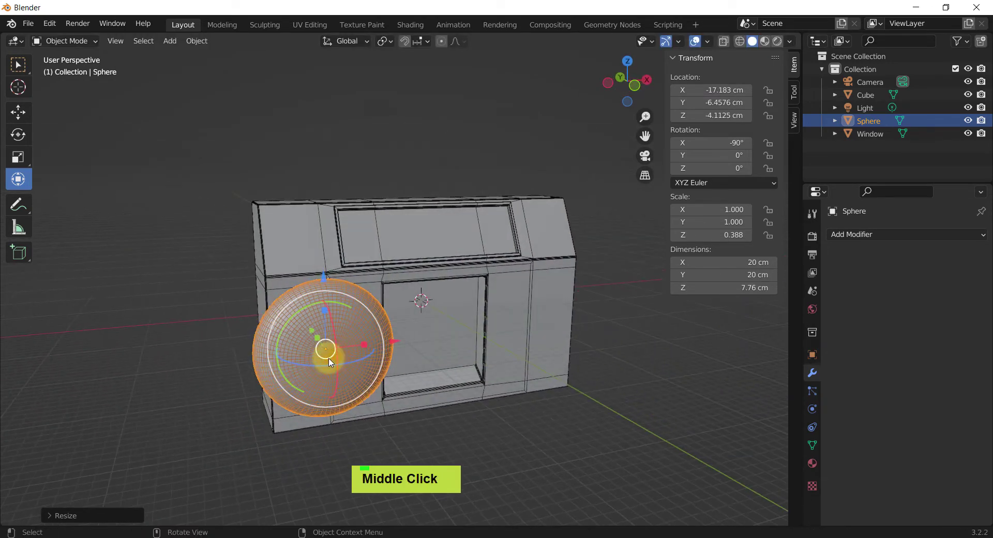
scroll(505, 417, "up", 2)
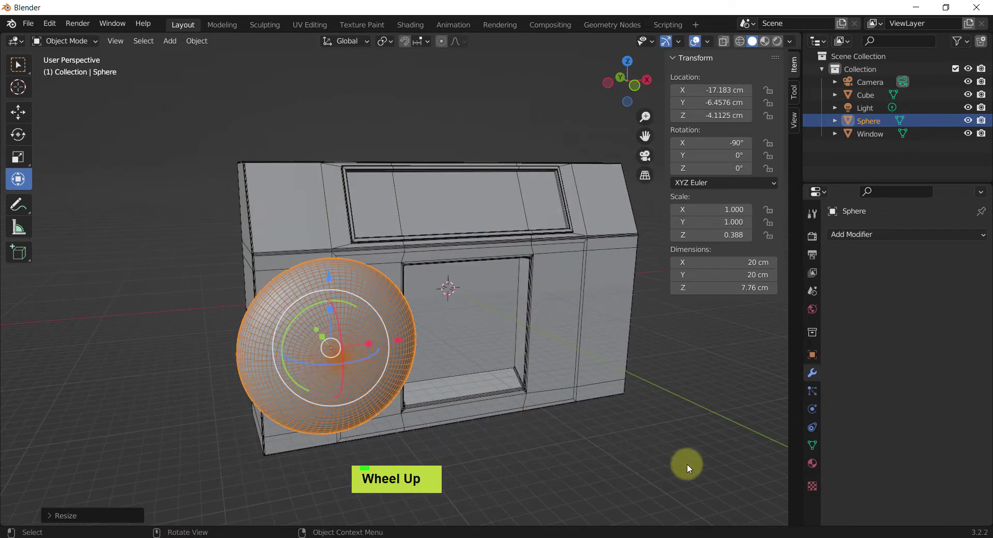
key("s")
left_click(626, 434)
mouse_move(480, 421)
middle_mouse_down()
mouse_move(524, 432)
mouse_move(470, 420)
middle_mouse_up()
left_click_drag(400, 342, 407, 335)
Shrink the flattened sphere to about 13.3 cm across and reposition it at about X -16.66 cm
middle_click_drag(508, 425, 603, 492)
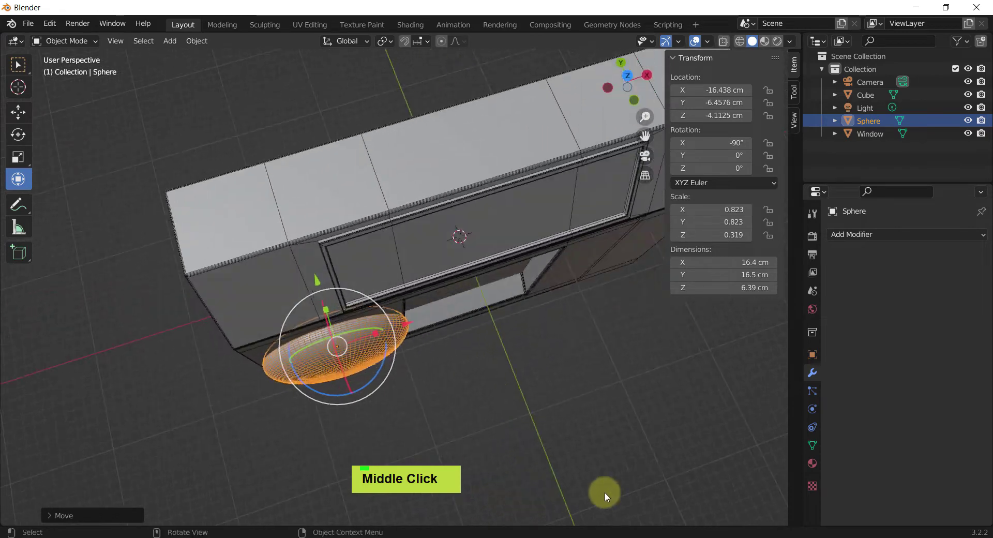
key("s")
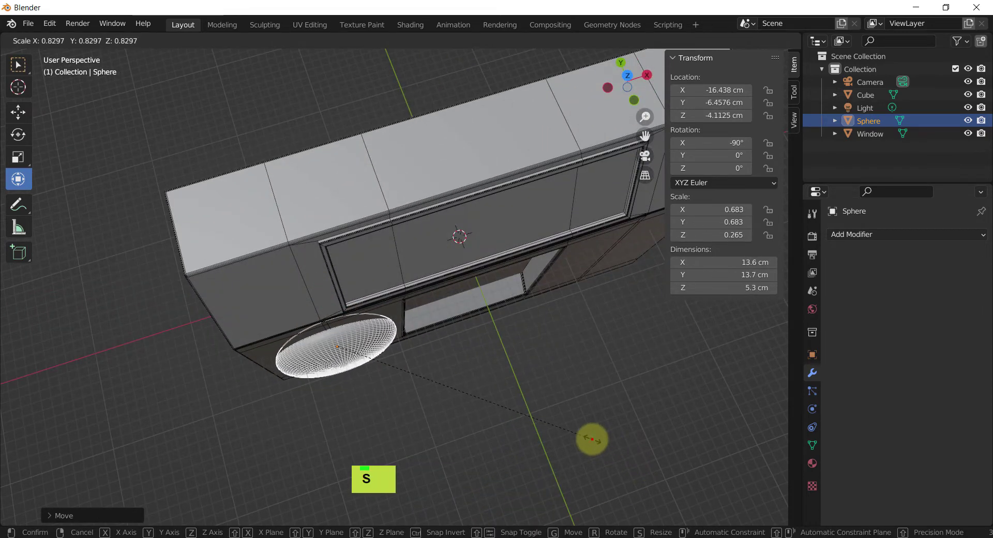
left_click(590, 437)
middle_click_drag(590, 437, 434, 340)
left_click_drag(408, 343, 403, 342)
middle_click_drag(418, 390, 572, 425)
key("s")
left_click(562, 445)
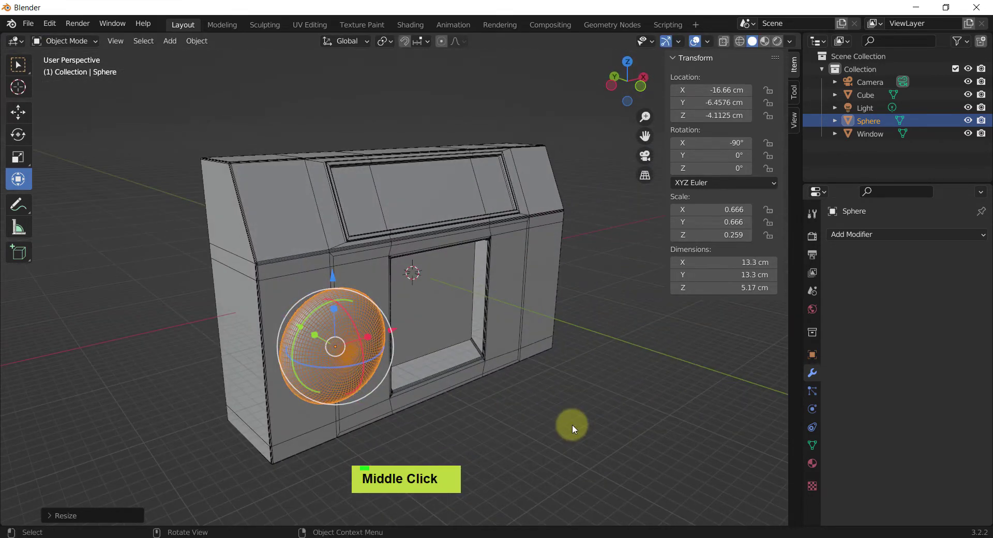
Deselect the sphere and turn off the wireframe overlay to examine its surface smoothness up close
middle_click_drag(331, 362, 318, 337)
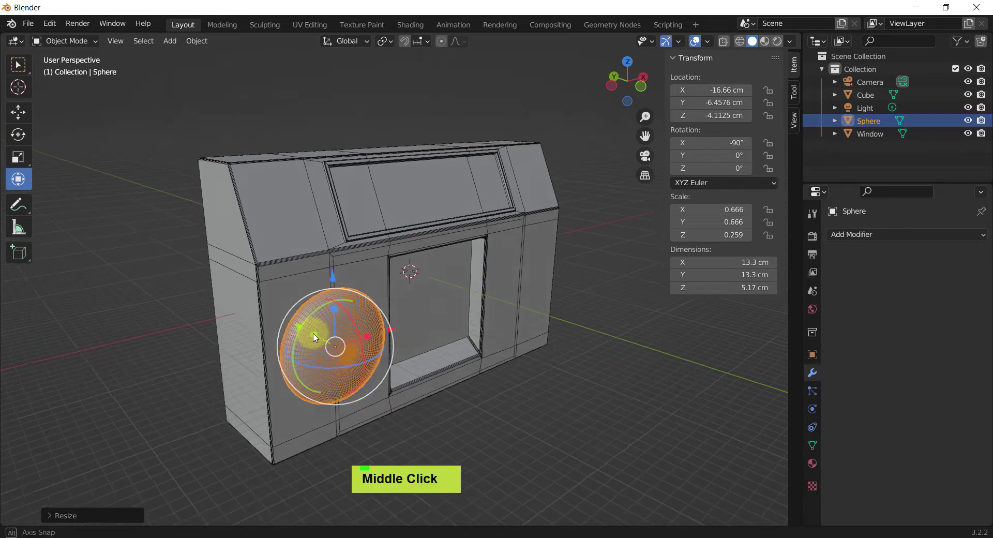
scroll(312, 339, "up", 2)
middle_click(326, 339)
left_click(535, 446)
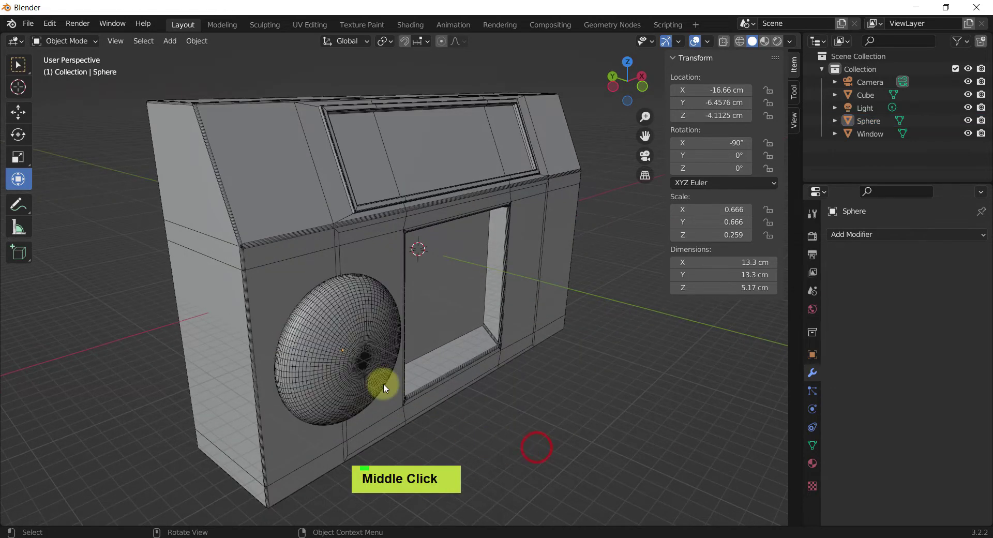
key("alt+e")
scroll(291, 315, "up", 2)
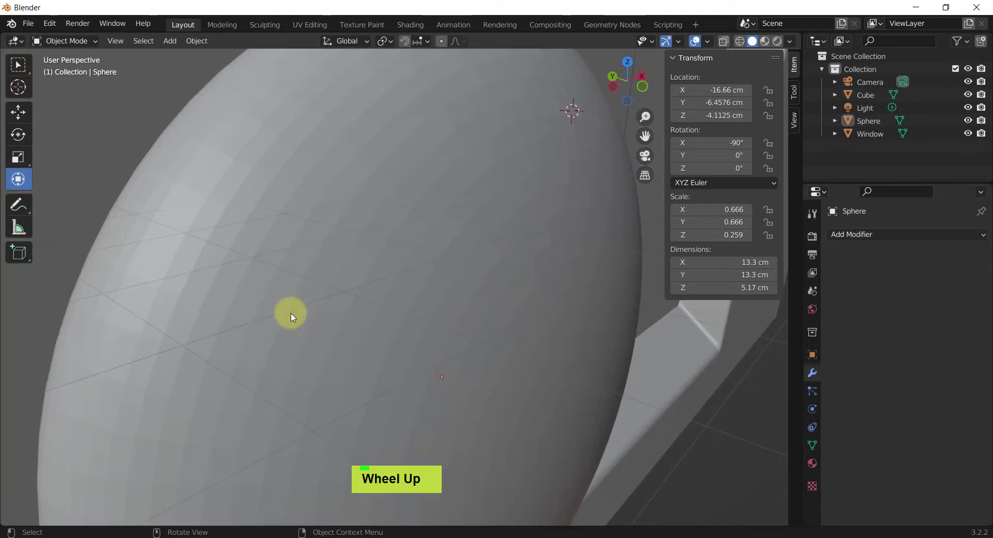
scroll(292, 314, "down", 2)
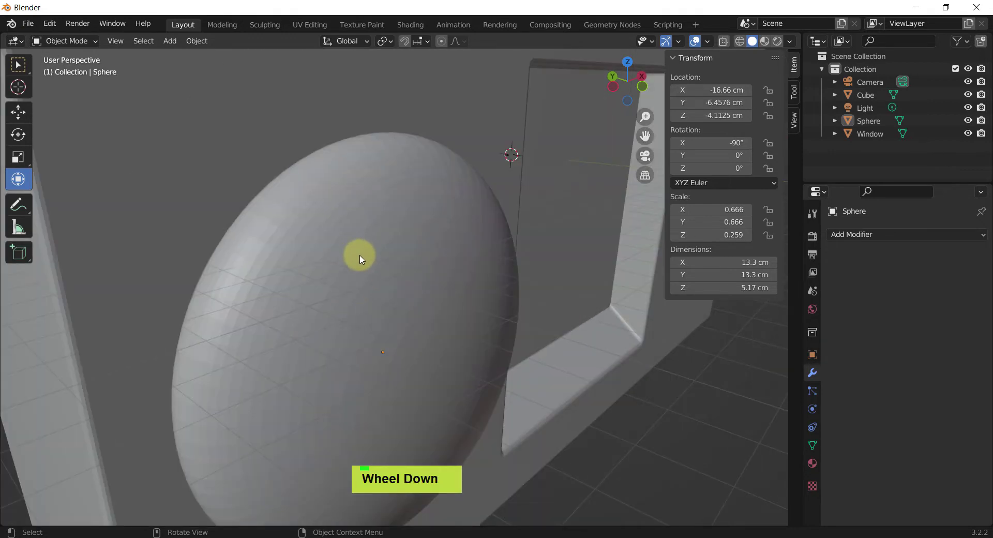
Select the boombox body and apply smooth shading to it
scroll(361, 259, "down", 3)
middle_click_drag(584, 368, 594, 399, "shift")
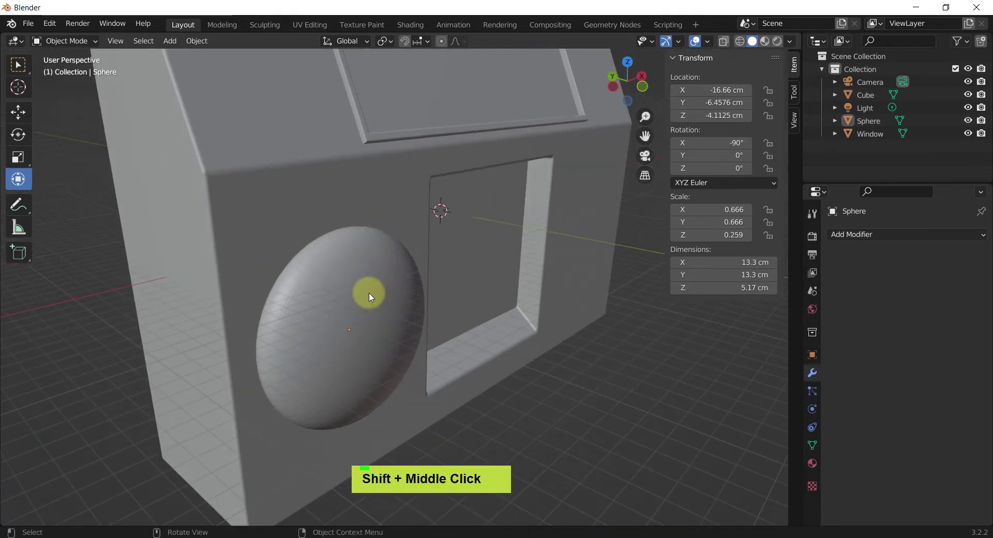
left_click(350, 202)
right_click(350, 196)
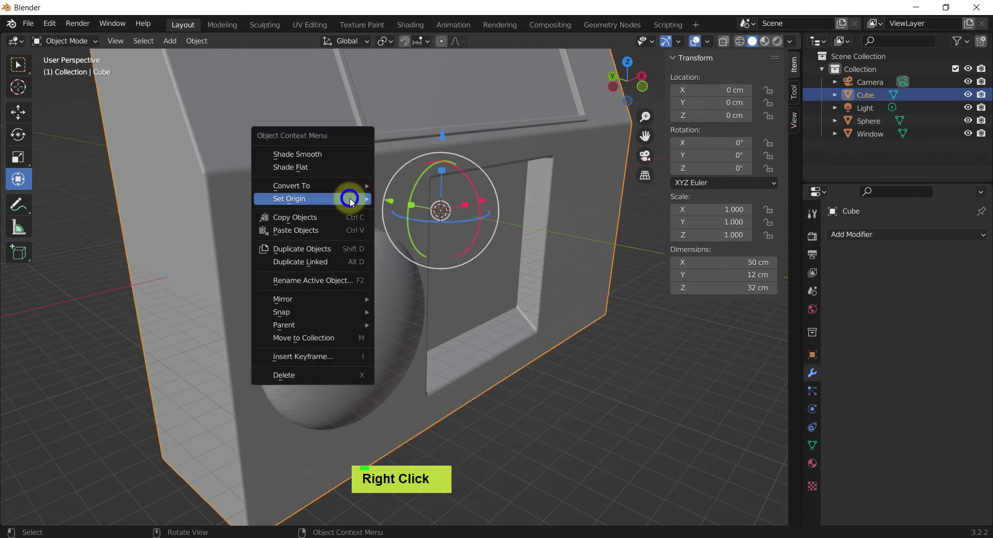
left_click(291, 156)
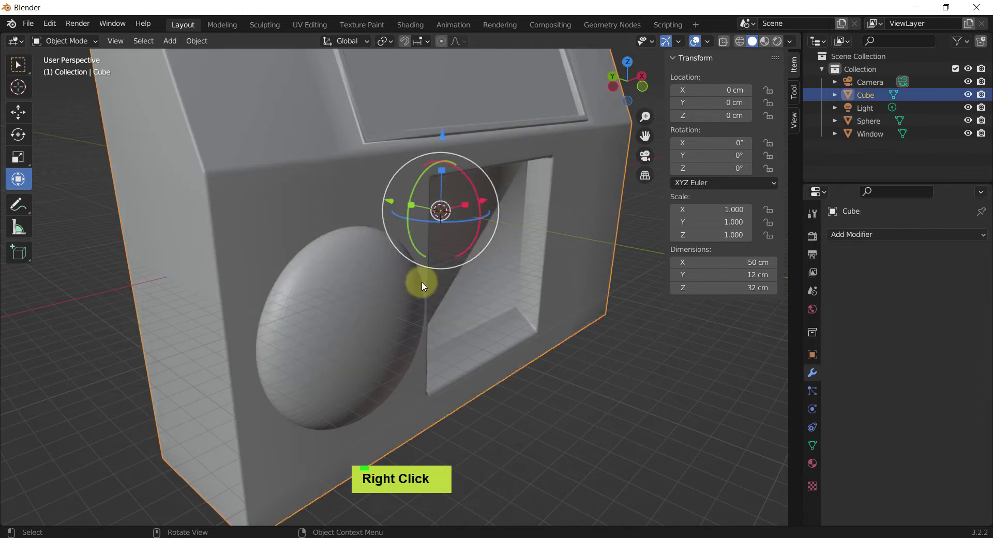
Switch the body to flat shading for comparison, and restore its smooth shading
mouse_move(421, 282)
middle_mouse_down()
mouse_move(337, 262)
mouse_move(381, 284)
mouse_move(381, 239)
middle_mouse_up()
right_click(295, 219)
left_click(265, 235)
scroll(209, 166, "up", 5)
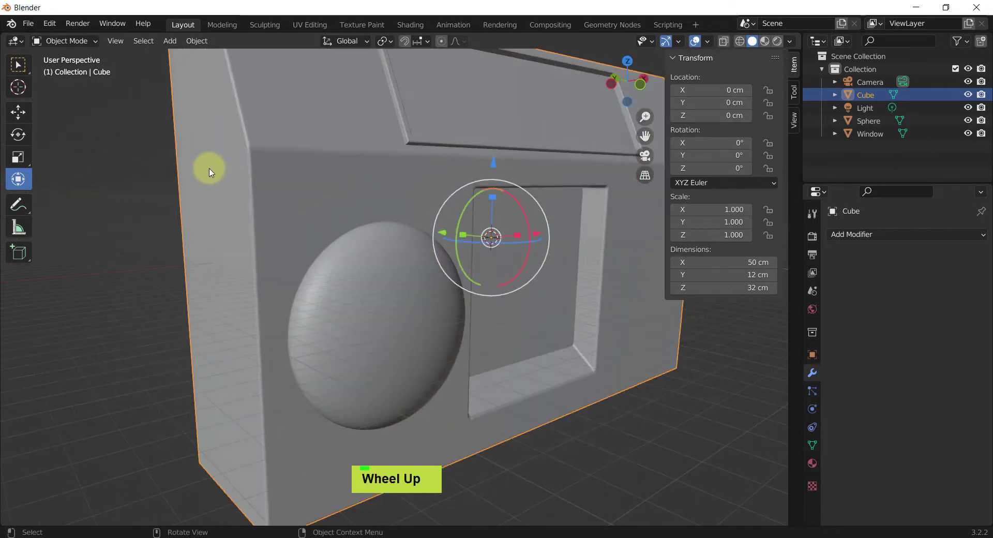
scroll(372, 202, "down", 5)
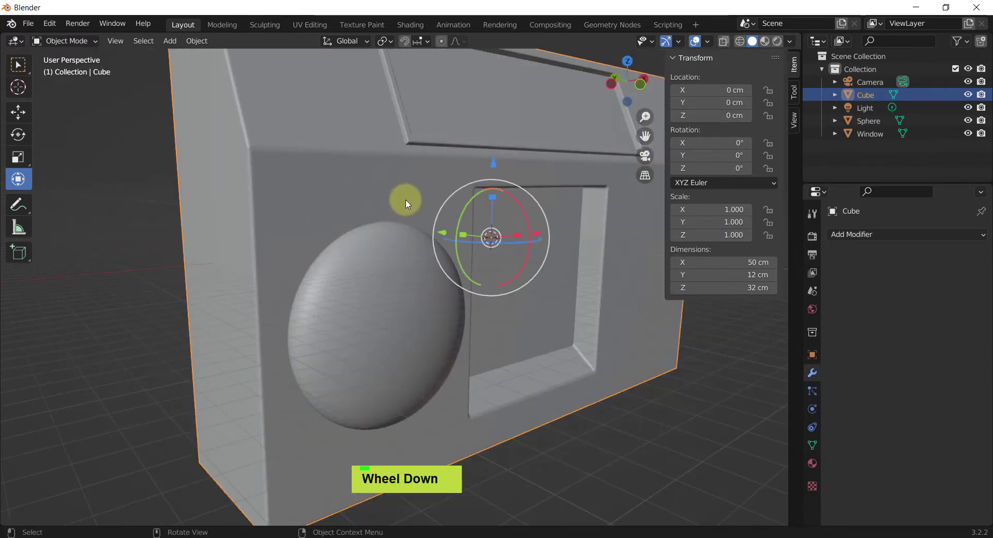
middle_click_drag(405, 201, 395, 268, "shift")
right_click(368, 262)
left_click(336, 251)
Enable Auto Smooth at 30° in the body's mesh normals settings
left_click(814, 372)
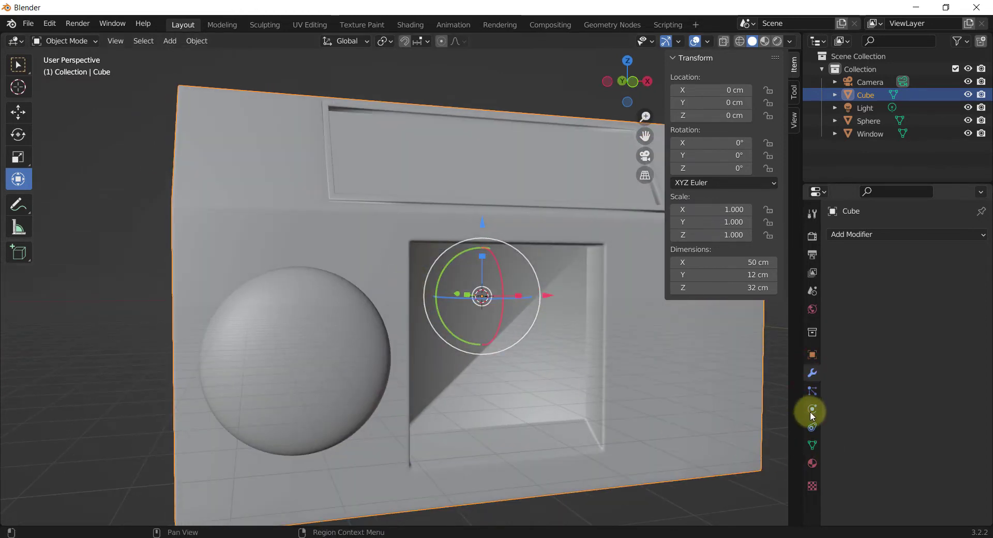
left_click(816, 448)
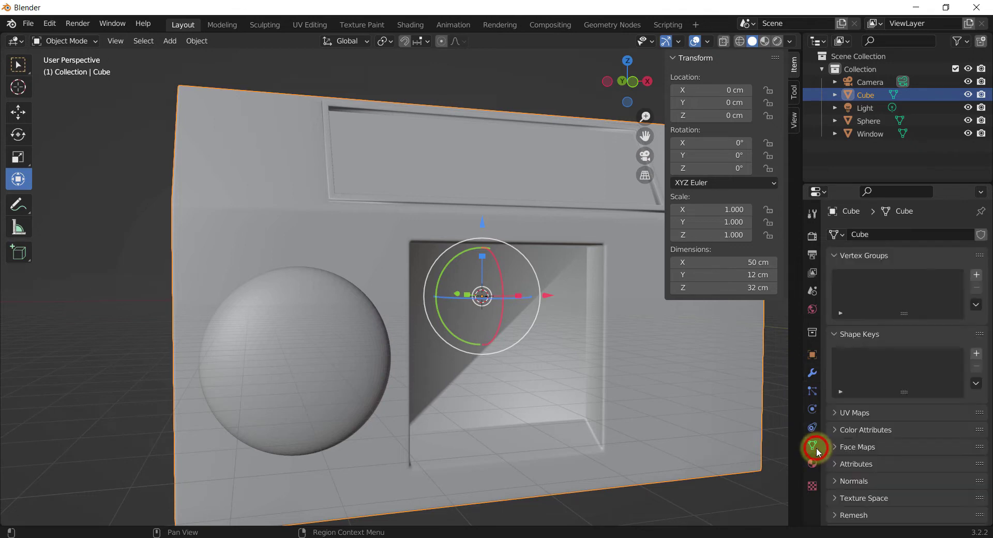
left_click(839, 480)
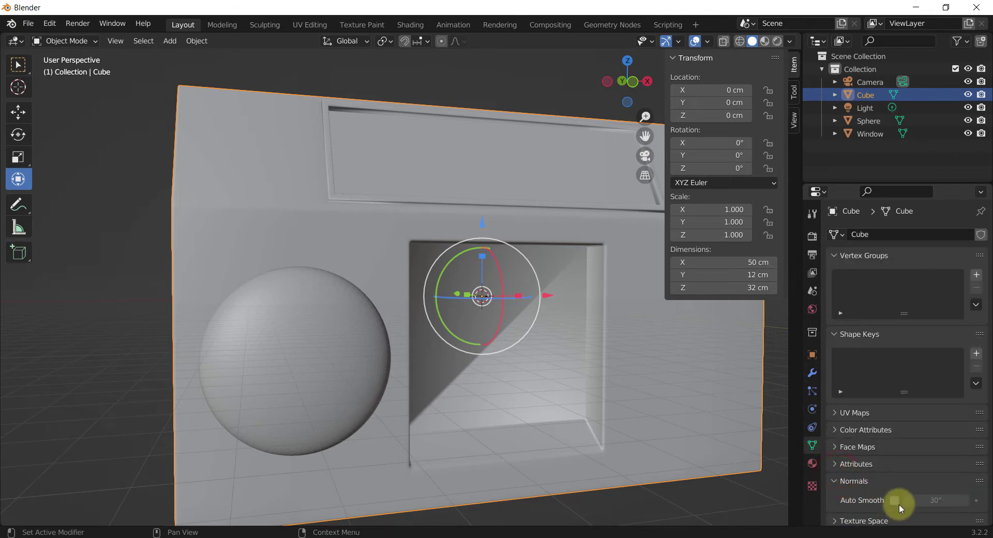
left_click(894, 500)
Examine the body's shading around the window and cassette recess, comparing it with Auto Smooth off and on
middle_click_drag(274, 206, 317, 224)
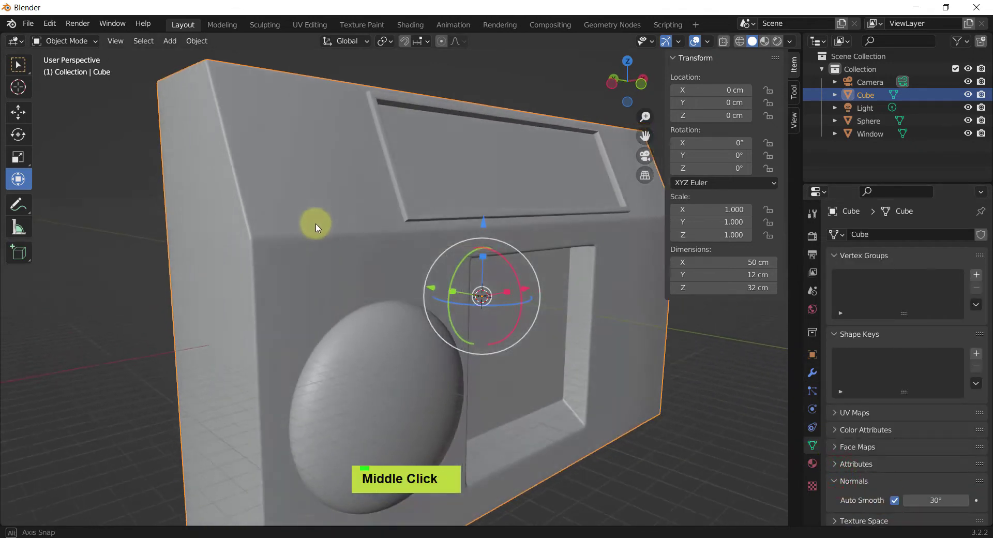
scroll(261, 245, "up", 5)
scroll(260, 244, "down", 5)
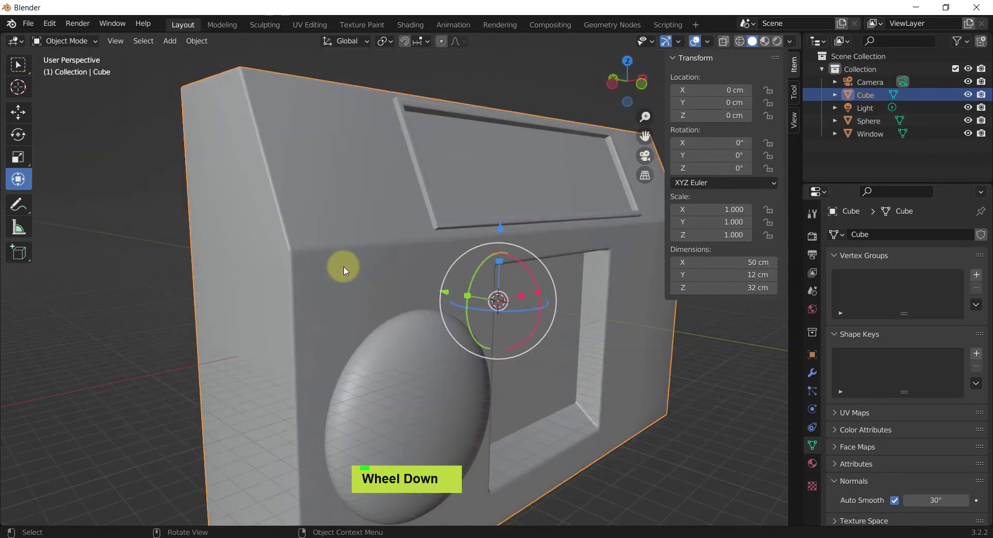
middle_click_drag(465, 288, 468, 289, "shift")
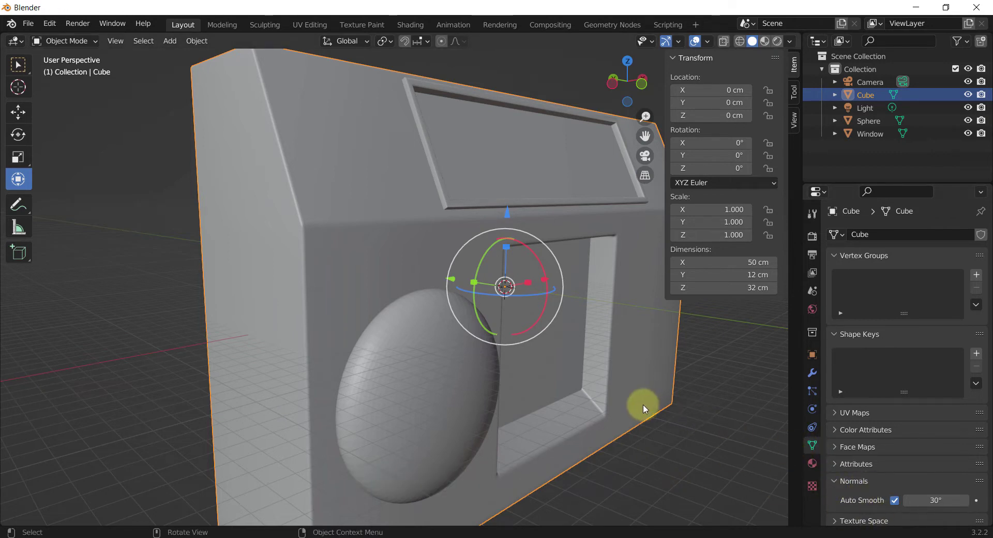
middle_click_drag(641, 406, 505, 314)
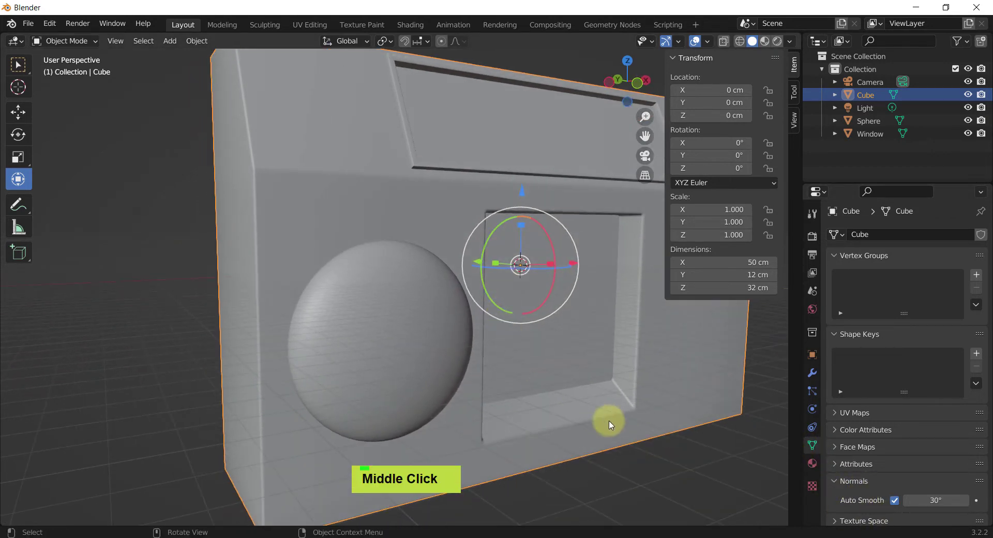
left_click(895, 500)
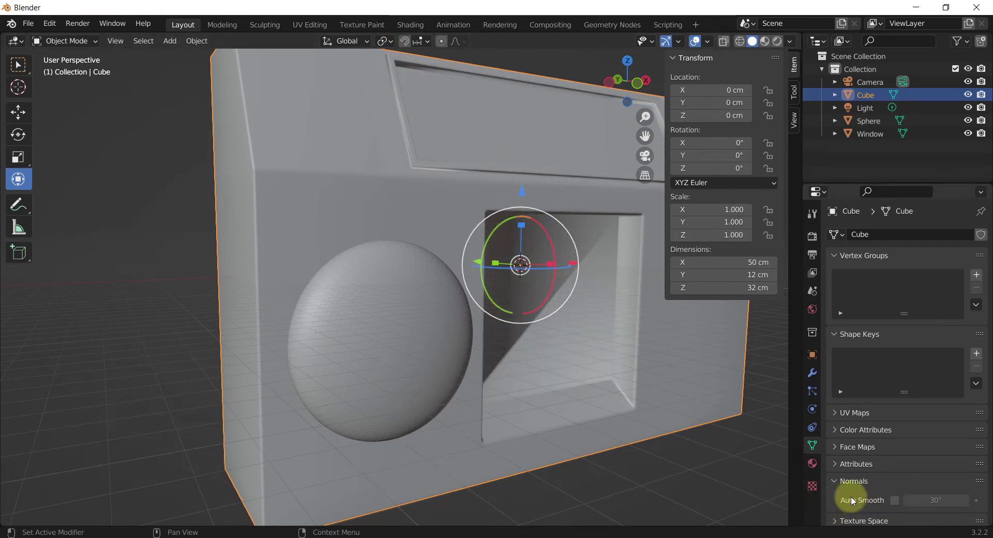
left_click(894, 501)
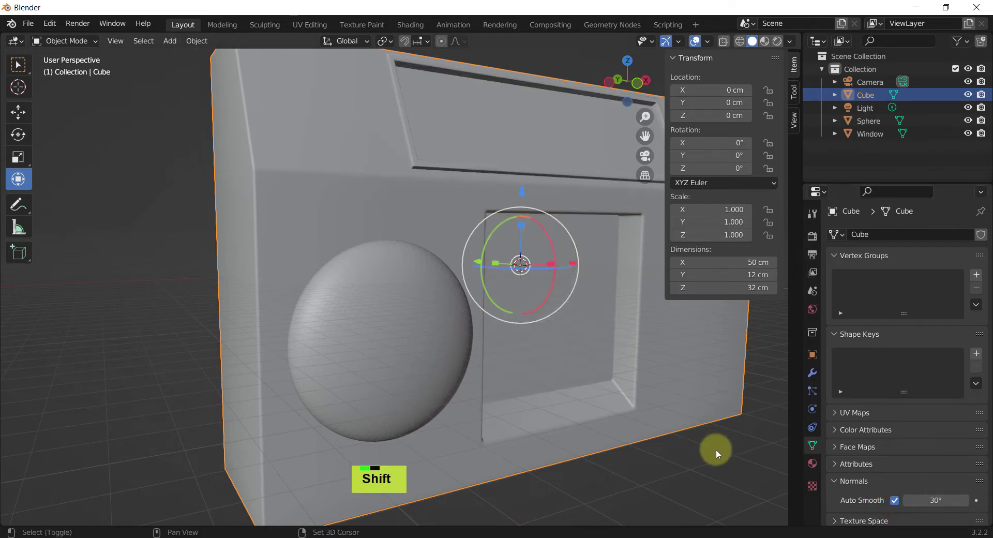
middle_click_drag(716, 449, 706, 449, "shift")
Add a Boolean modifier set to Difference to the body, using the flattened sphere as the cutting object
left_click(362, 273)
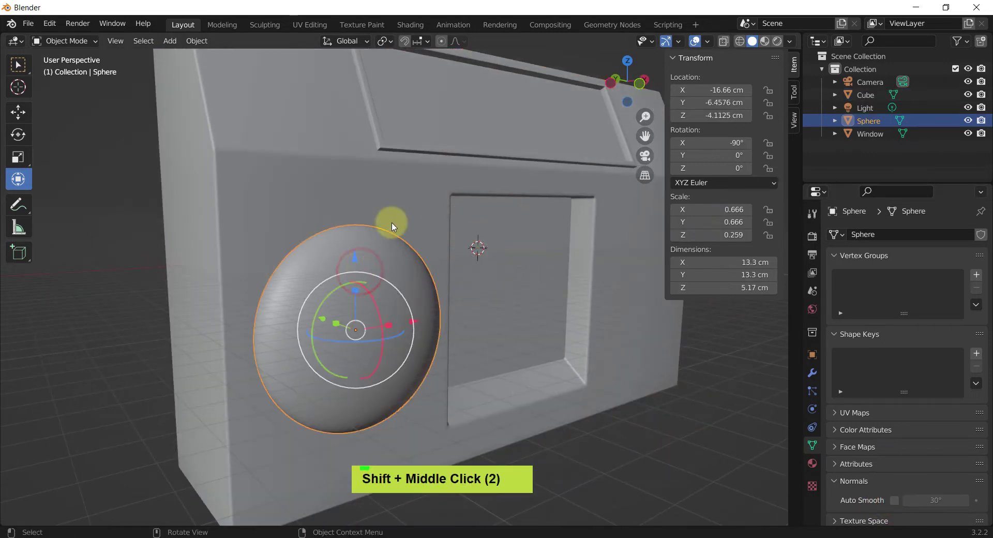
left_click(397, 204)
left_click(811, 373)
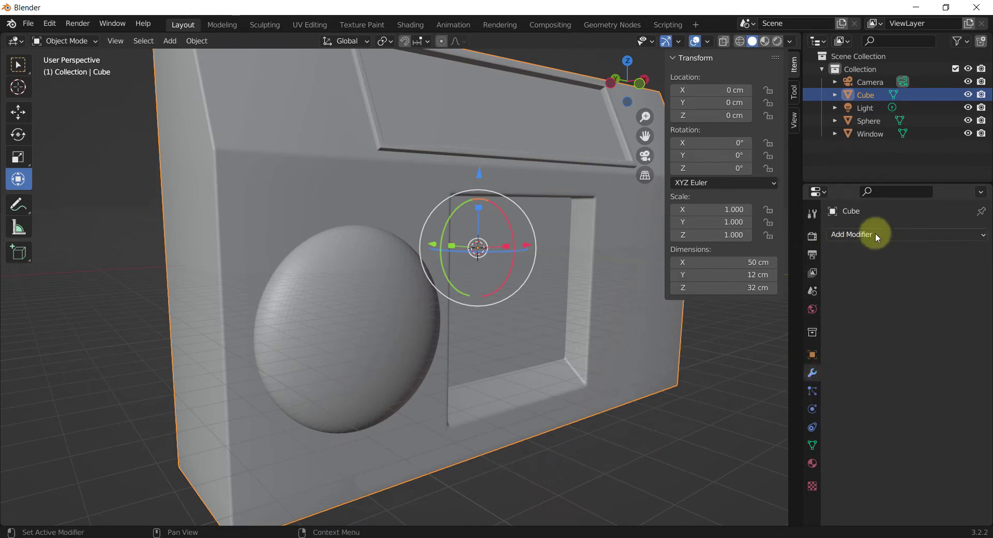
left_click(877, 236)
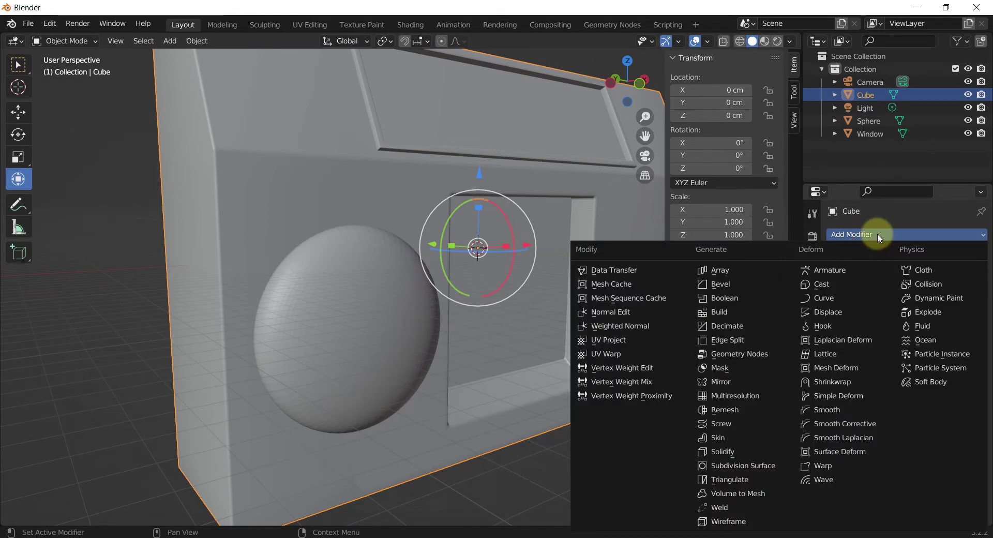
left_click(725, 298)
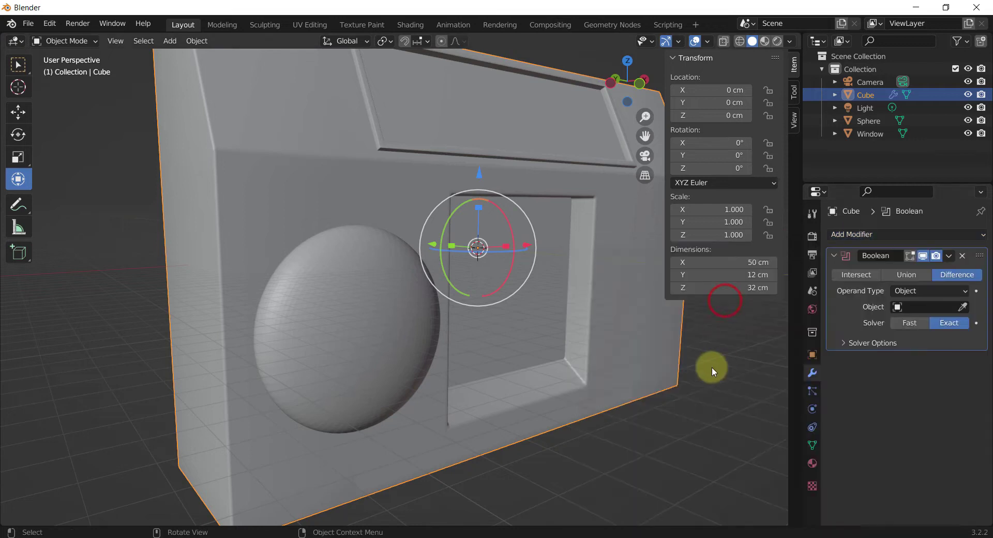
left_click(963, 307)
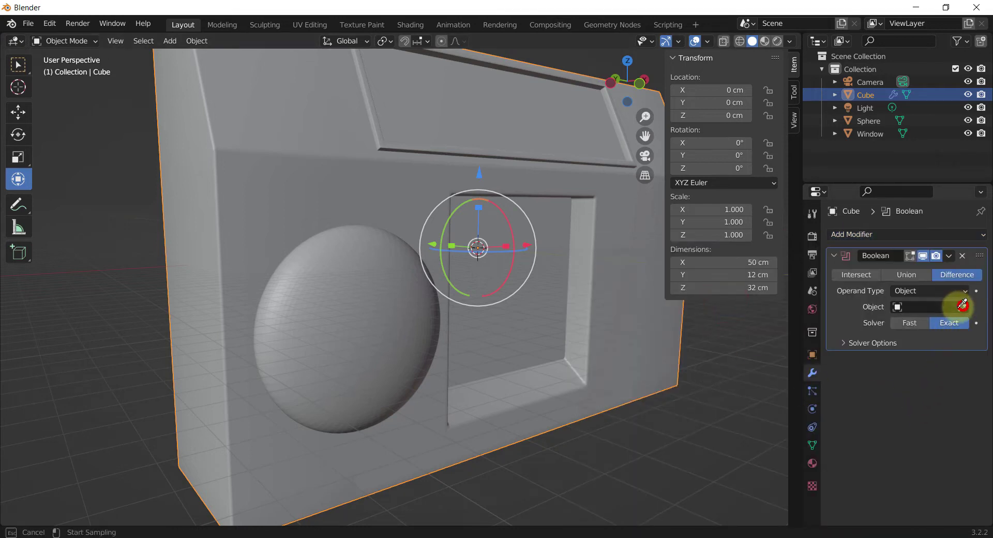
left_click(353, 317)
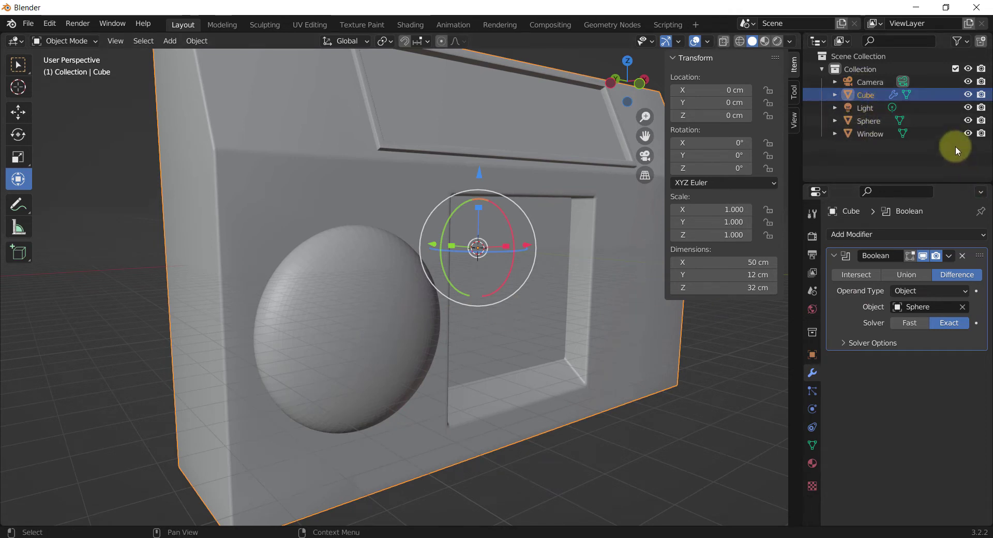
Hide the sphere and examine the surface of the carved speaker recess up close
left_click(968, 120)
mouse_move(334, 293)
middle_mouse_down()
mouse_move(336, 282)
mouse_move(331, 317)
mouse_move(330, 299)
middle_mouse_up()
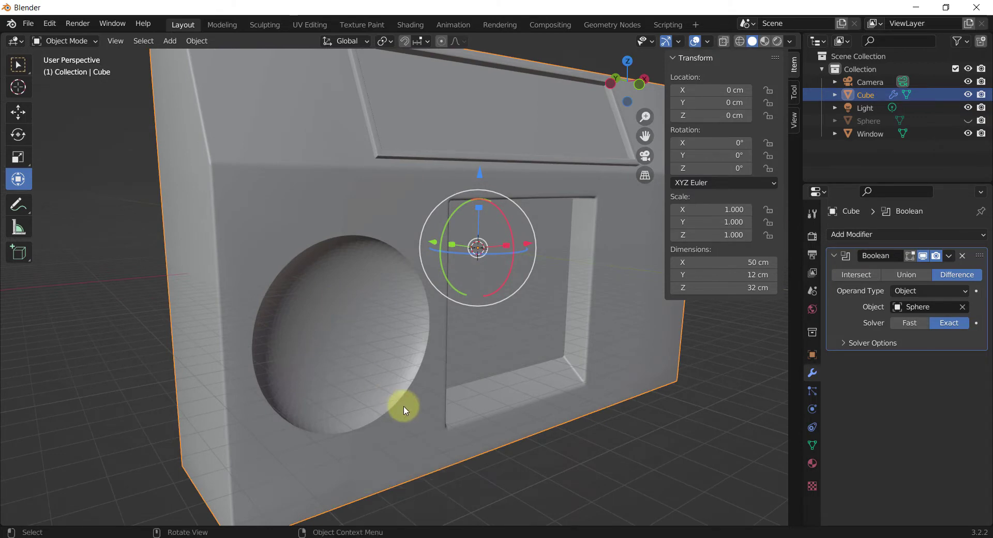
middle_click_drag(377, 377, 343, 288)
scroll(335, 239, "up", 2)
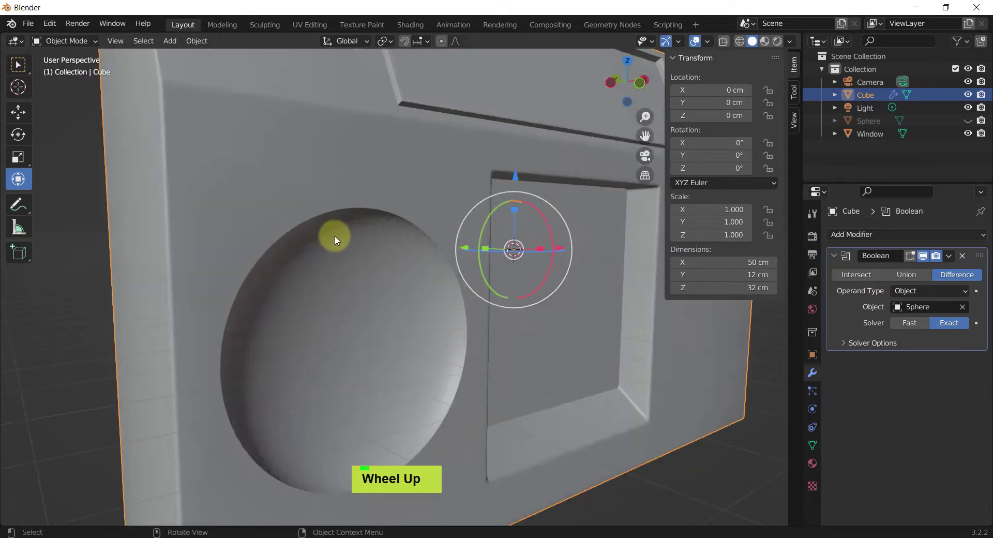
scroll(336, 239, "up", 2)
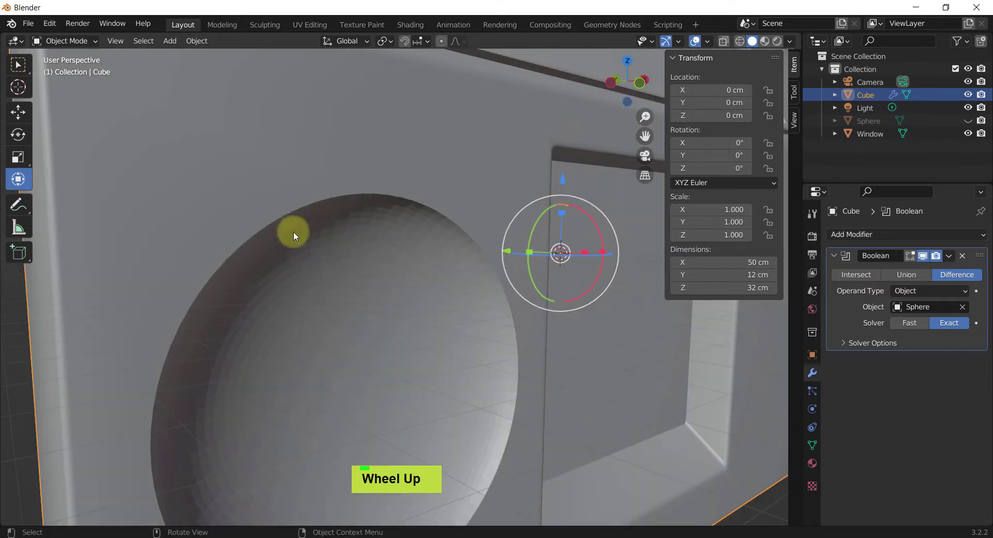
Show the sphere again and apply smooth shading to it
left_click(968, 120)
middle_click_drag(413, 270, 405, 271)
scroll(405, 274, "down", 3)
left_click(401, 269)
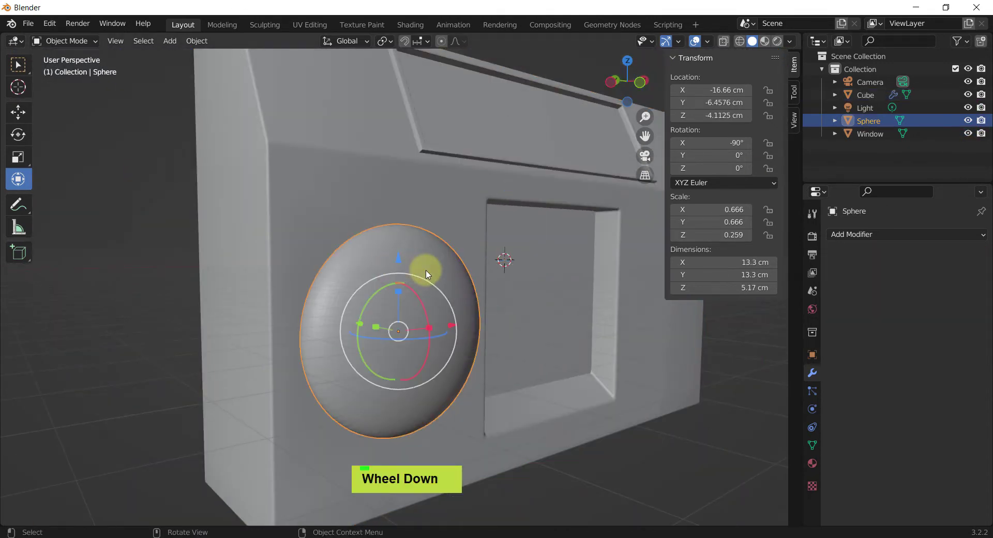
right_click(427, 274)
left_click(409, 271)
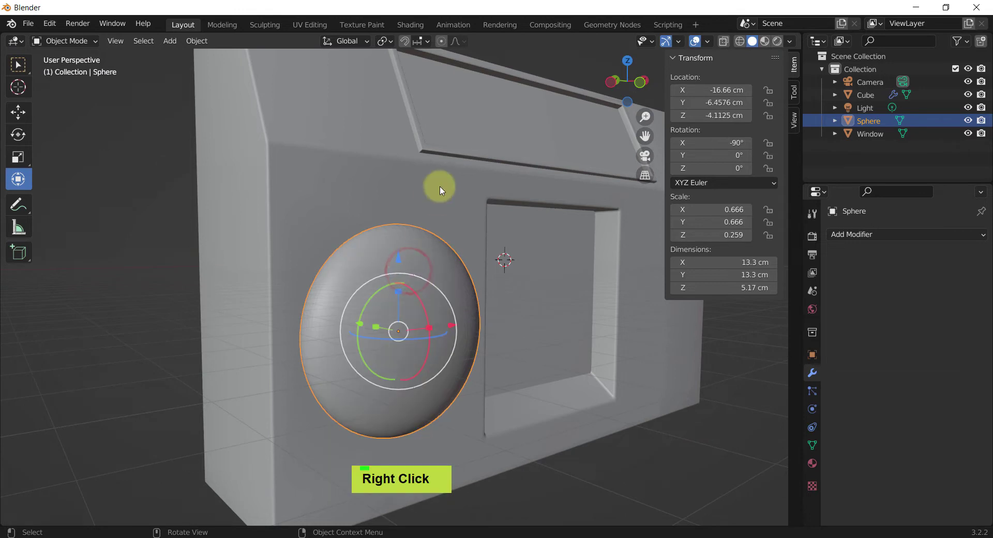
Select the body and hide the cutting sphere in the viewport to check the smoothed speaker recess
left_click(437, 186)
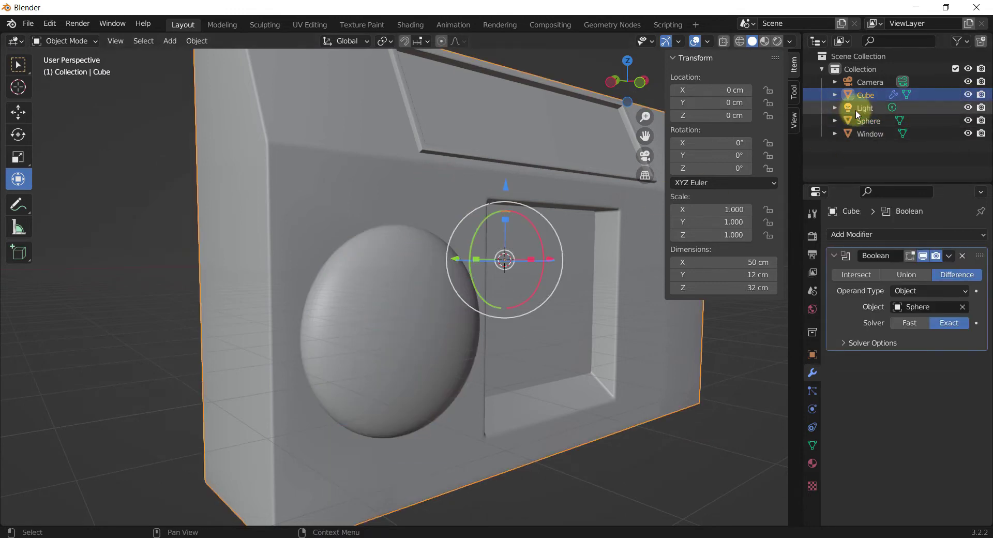
left_click(969, 120)
middle_click_drag(306, 324, 349, 340)
scroll(417, 346, "down", 4)
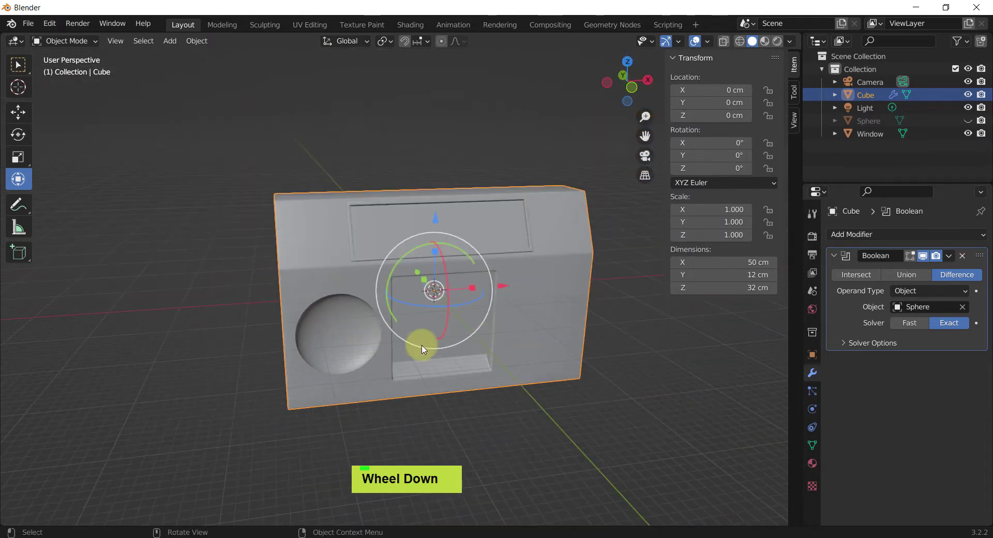
Add a Mirror modifier to the body on the X axis, with Bisect X and Flip X enabled, to duplicate the speaker recess
left_click(661, 342)
double_click(530, 314)
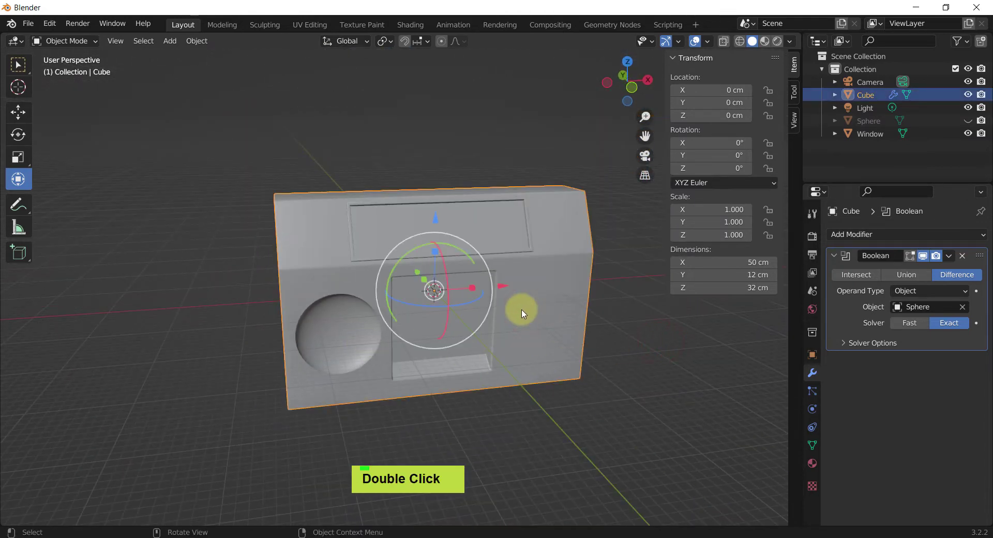
scroll(522, 309, "up", 2)
left_click(881, 236)
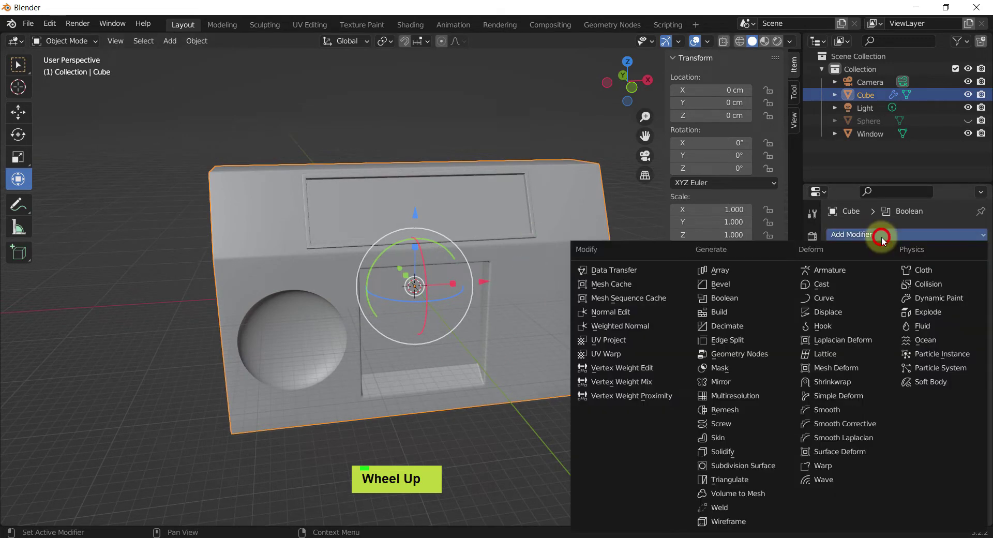
left_click(719, 381)
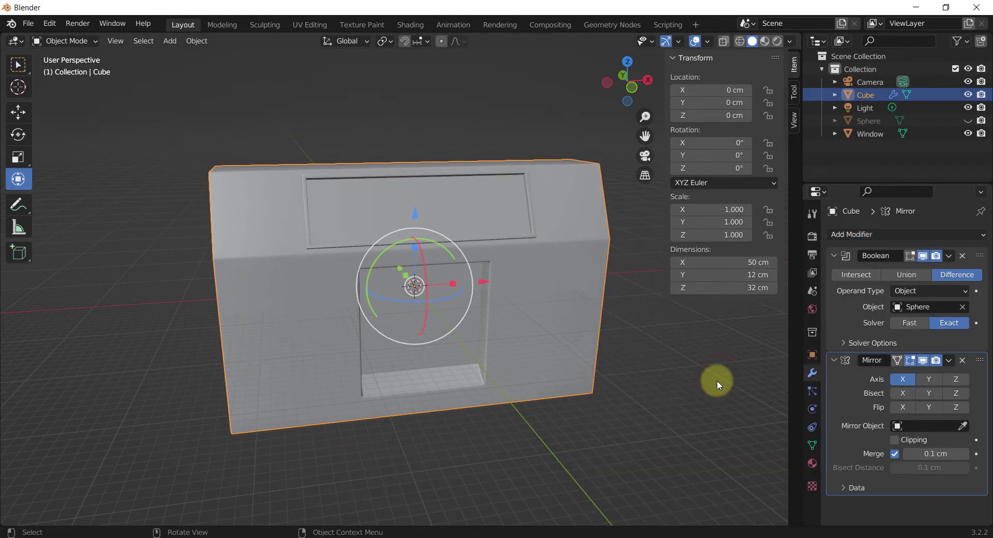
left_click(904, 409)
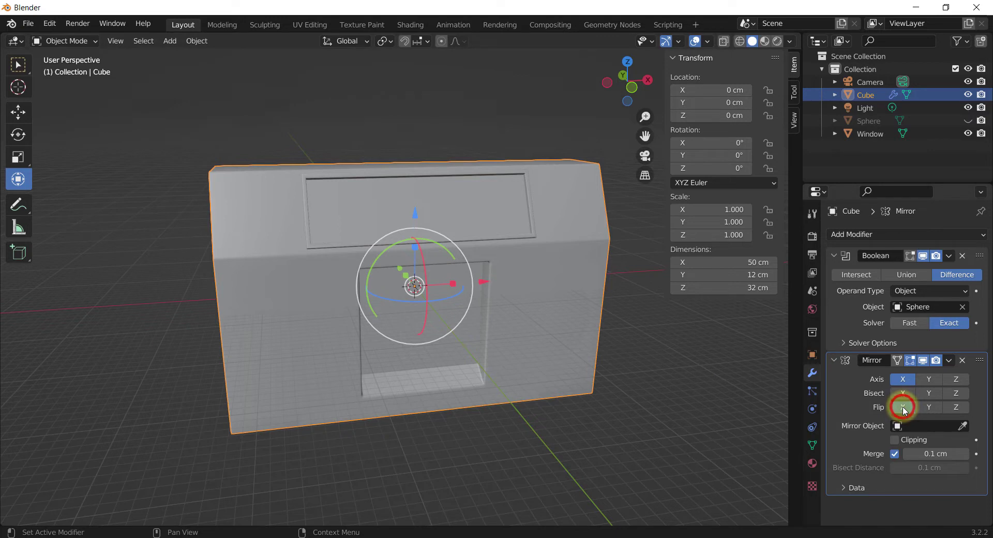
left_click(902, 393)
middle_click_drag(686, 400, 697, 396)
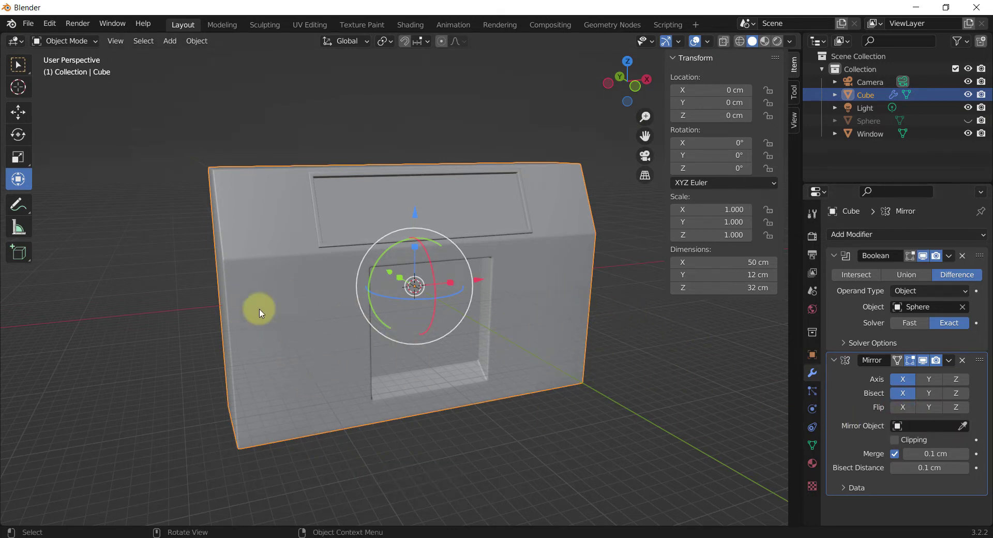
left_click(904, 409)
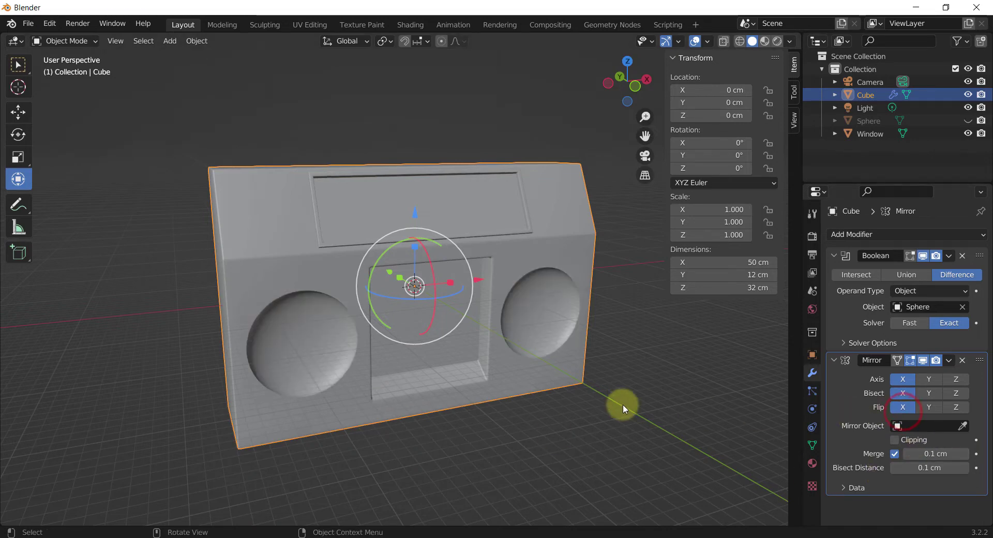
Deselect the body and examine both speaker recesses from an angled view
middle_click_drag(623, 404, 625, 359)
key("alt+e")
key("alt+e")
key("alt+e")
key("alt+e")
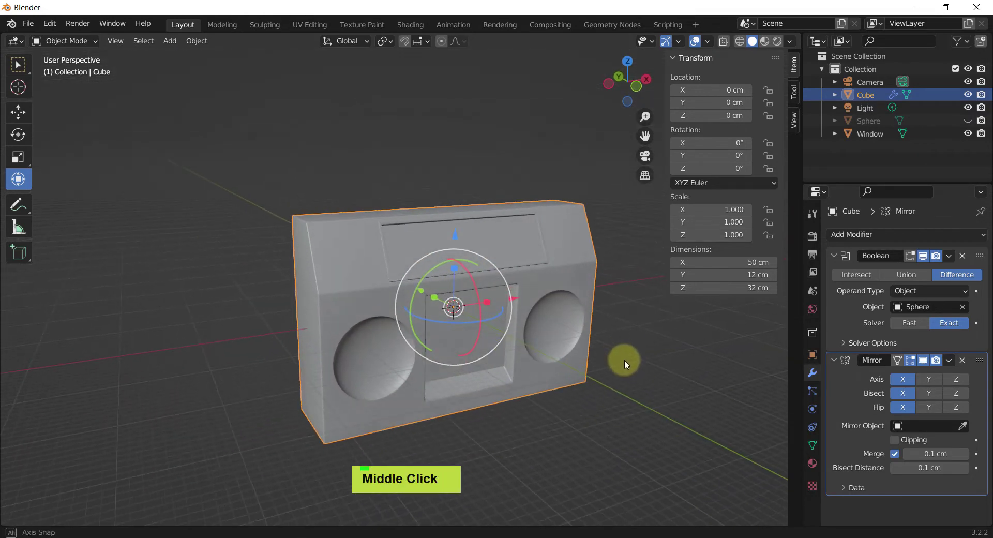
left_click(659, 372)
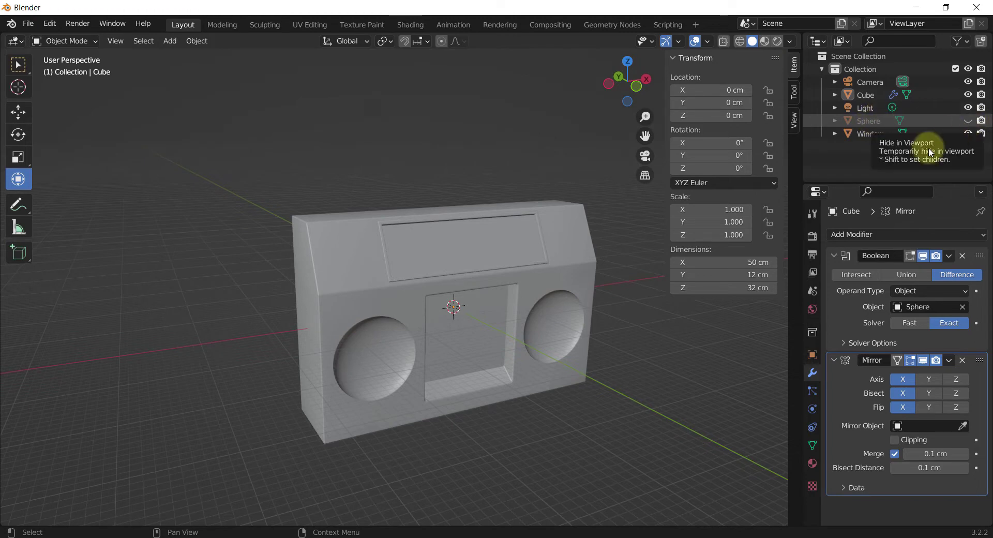
Move the camera closer to the boombox with Walk Navigation in camera view so the body fills most of the frame
key("KP_0")
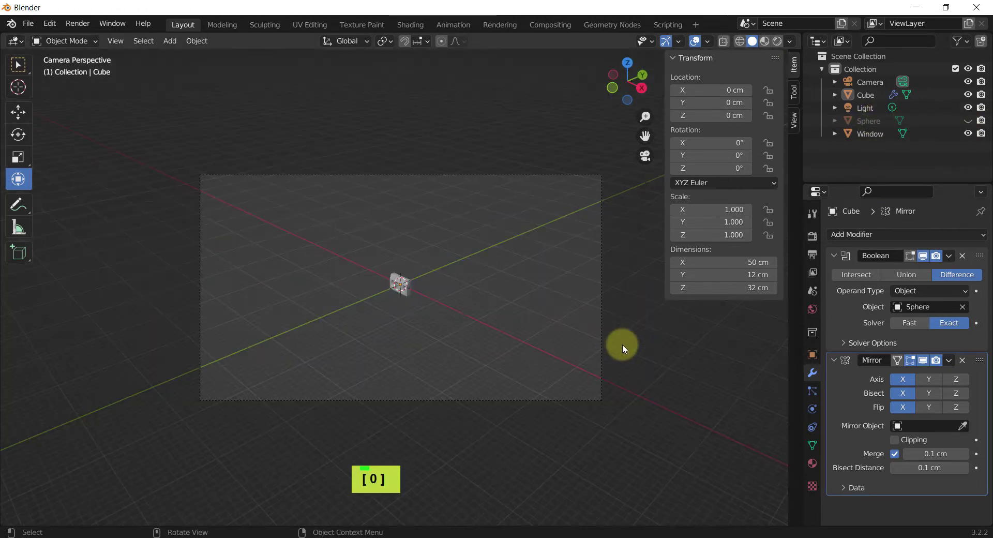
left_click(114, 41)
mouse_move(166, 202)
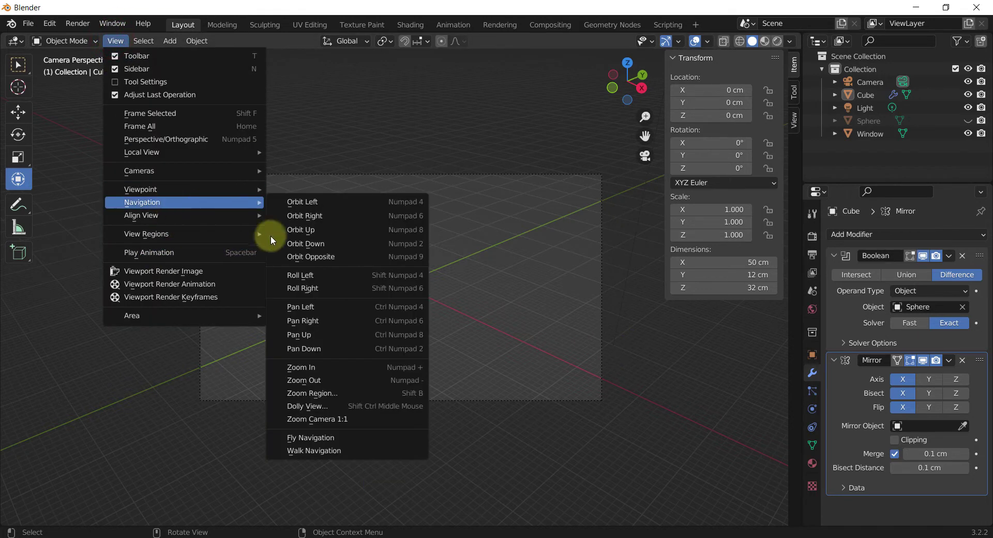
left_click(312, 451)
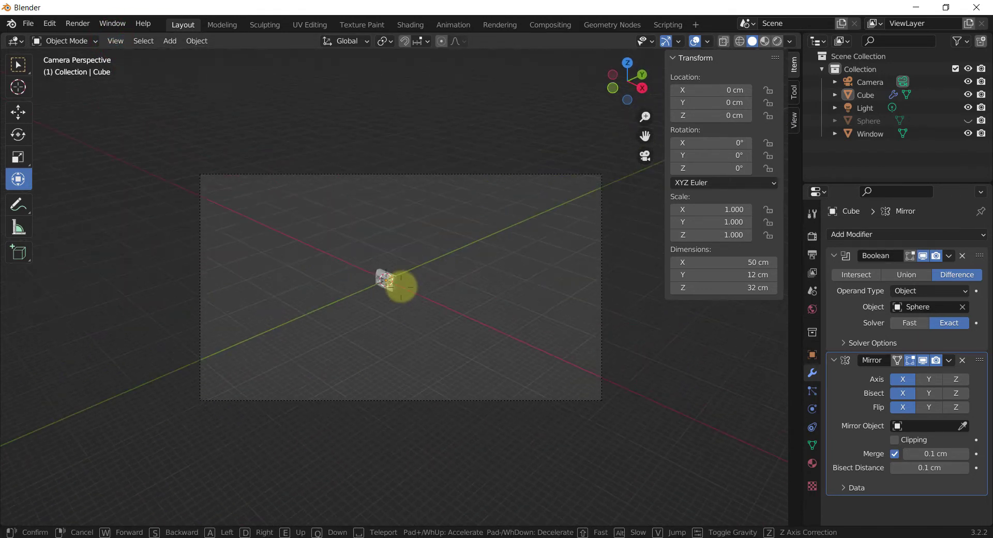
key("w")
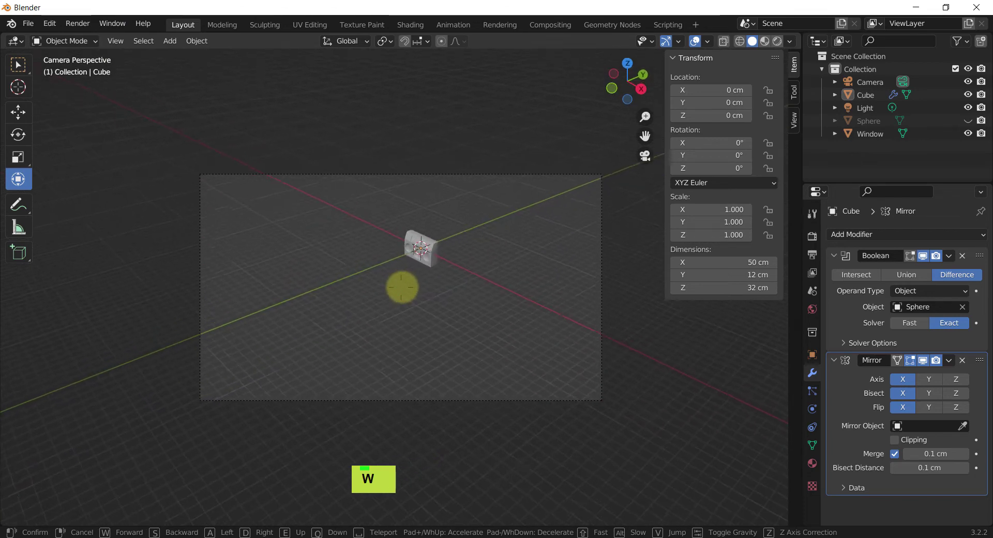
key("shift")
key("ctrl")
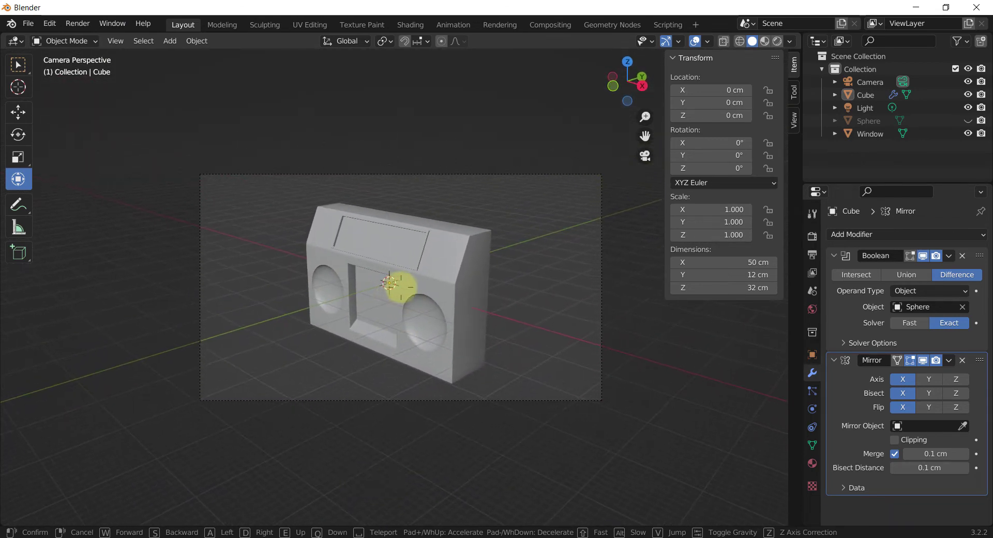
left_click(401, 287)
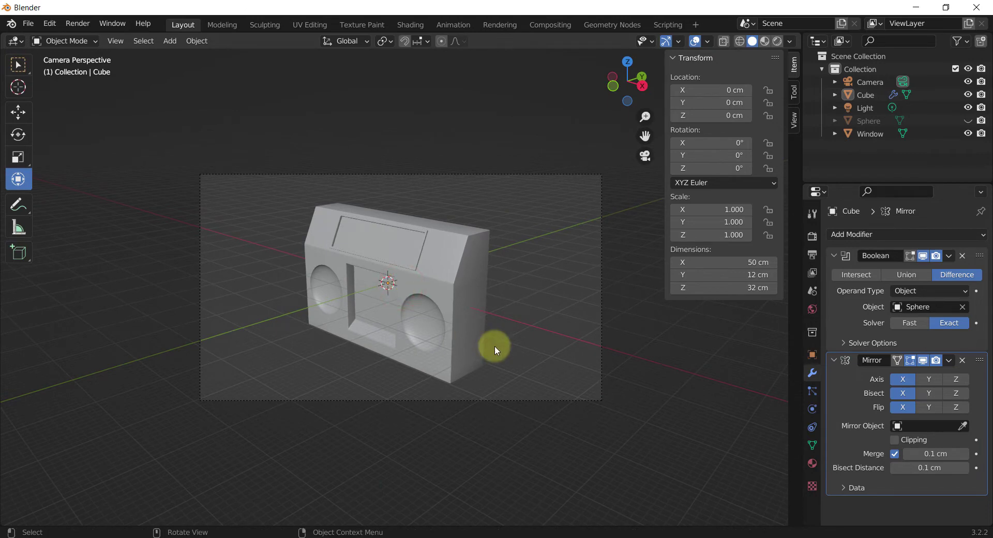
Render the camera view to check the speaker recesses, close the render, leave camera view and disable the cutting sphere in renders
key("F12")
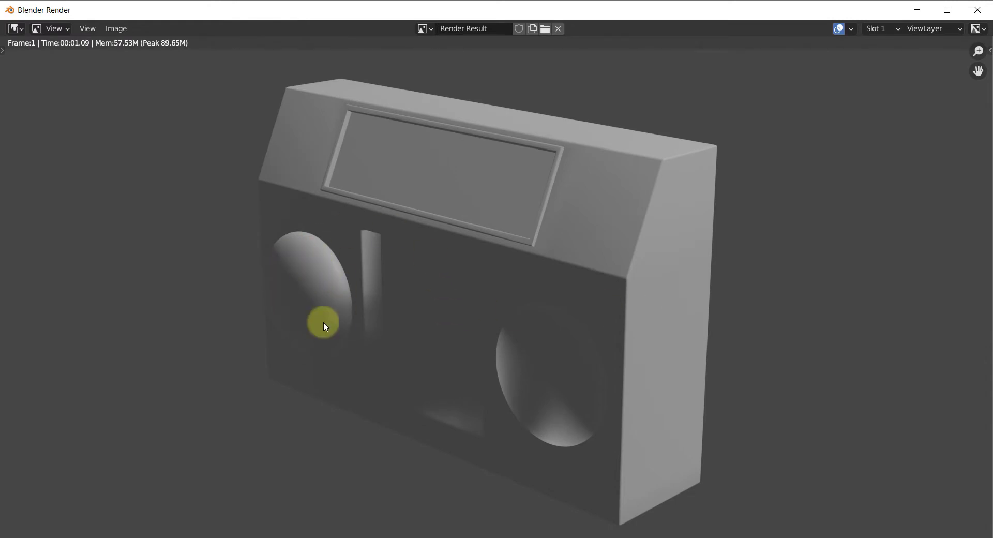
left_click(977, 10)
key("KP_0")
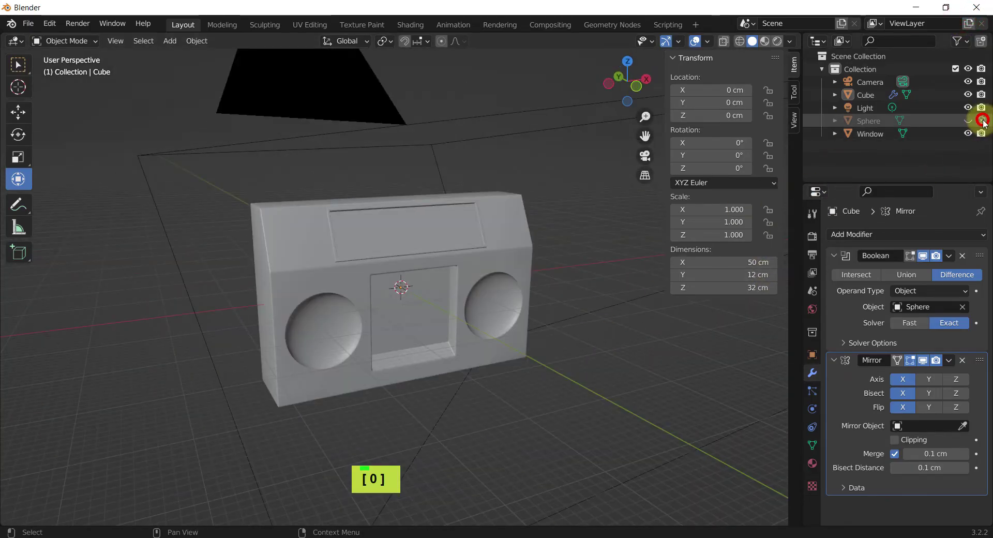
Rename the cutting sphere object as Cut_Speaker
left_click(880, 121)
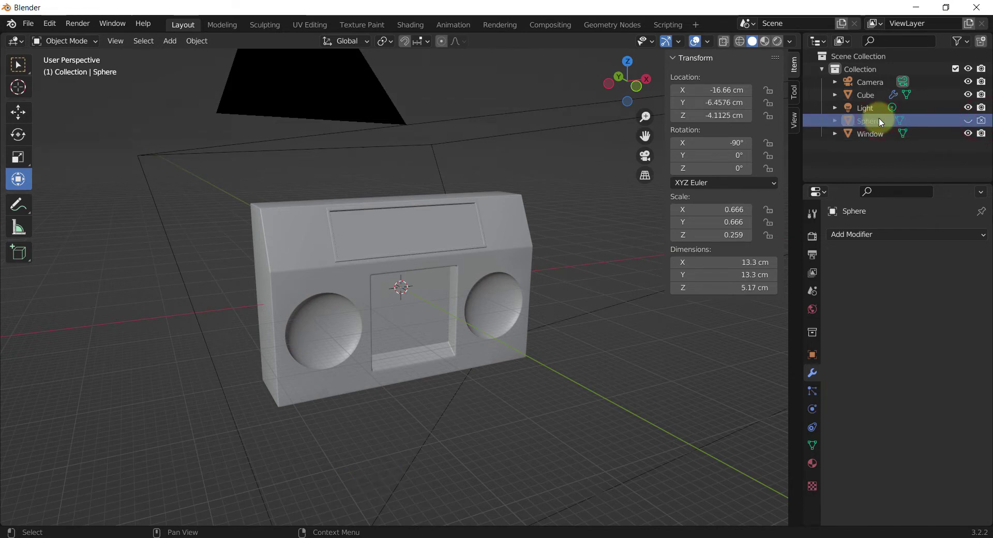
key("F2")
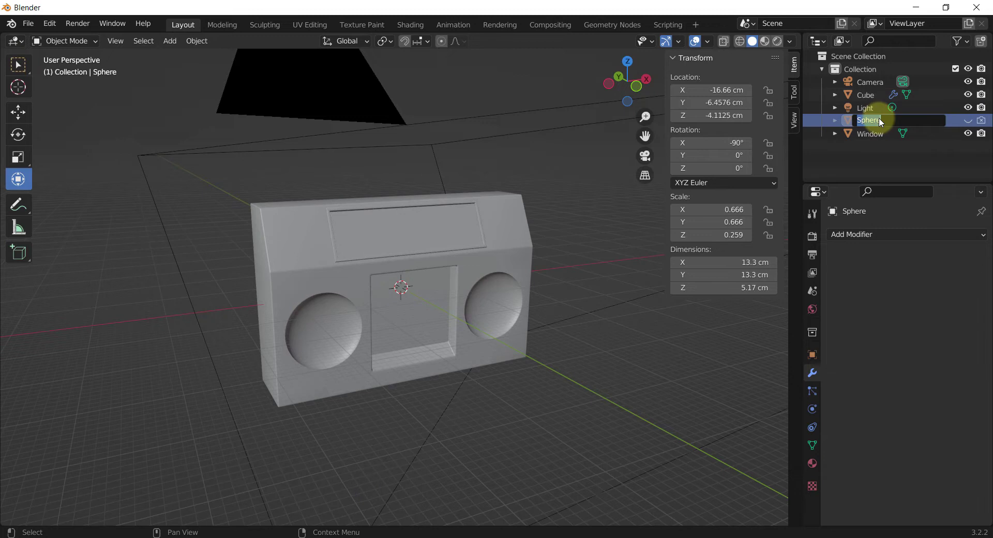
type("Cu")
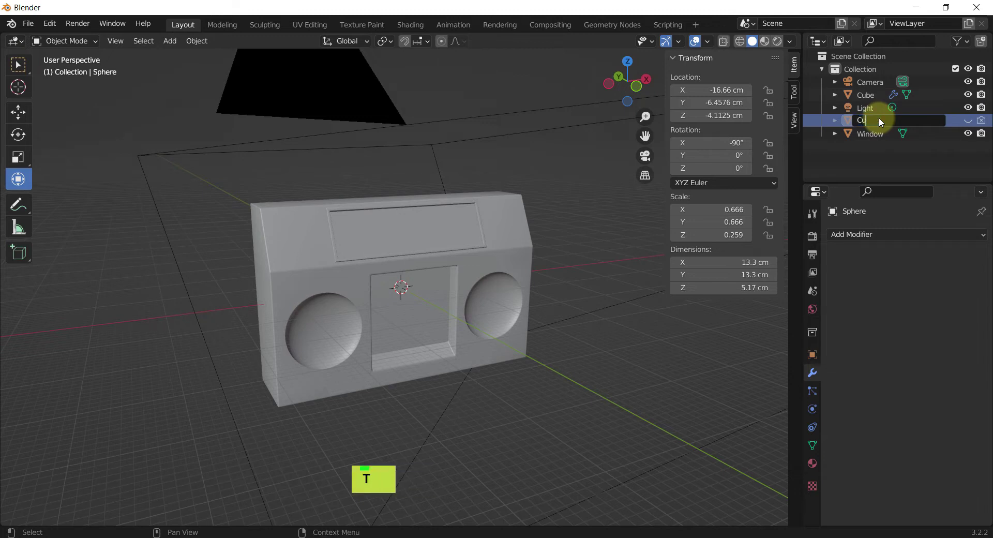
type("t_S")
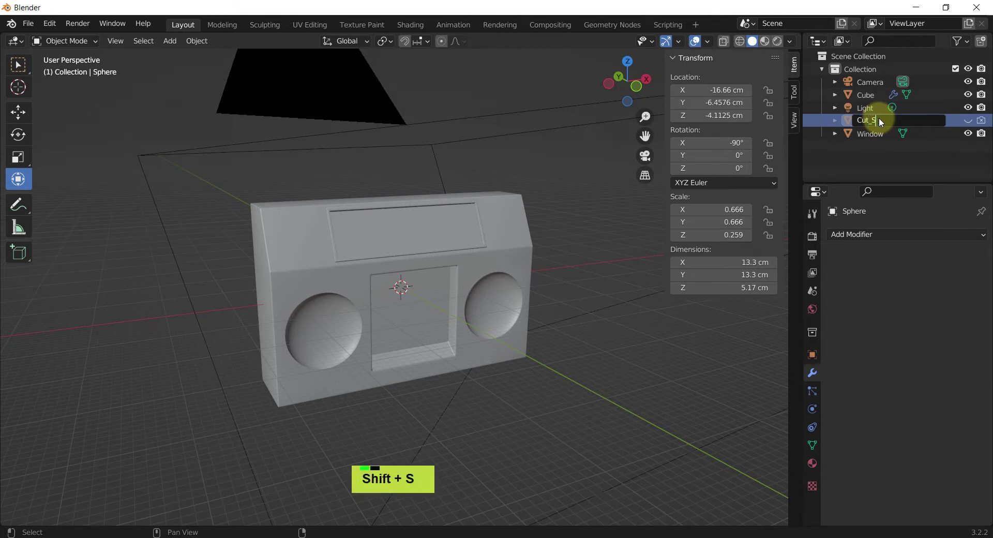
type("phere")
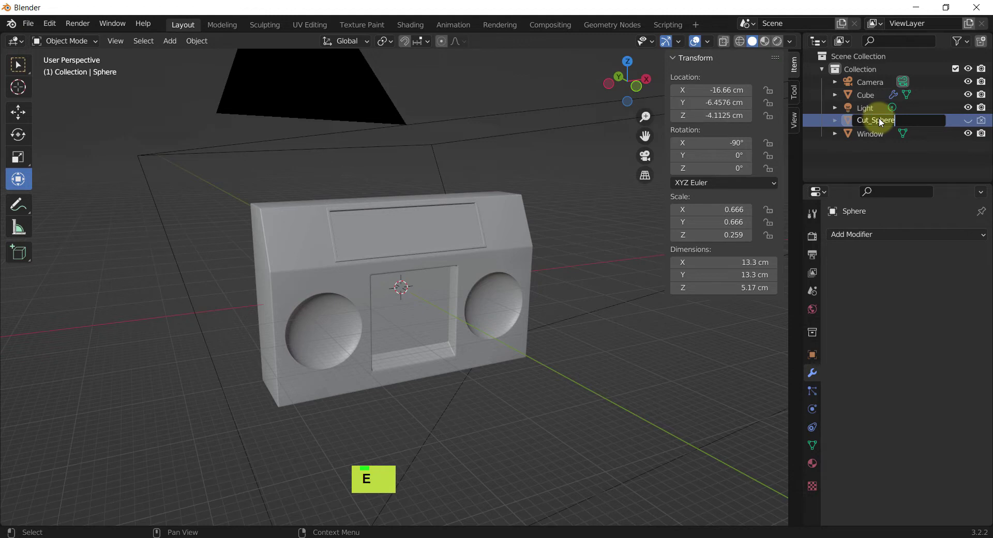
key("BackSpace")
key("BackSpace")
key("BackSpace")
key("BackSpace")
type("ea")
key("Return")
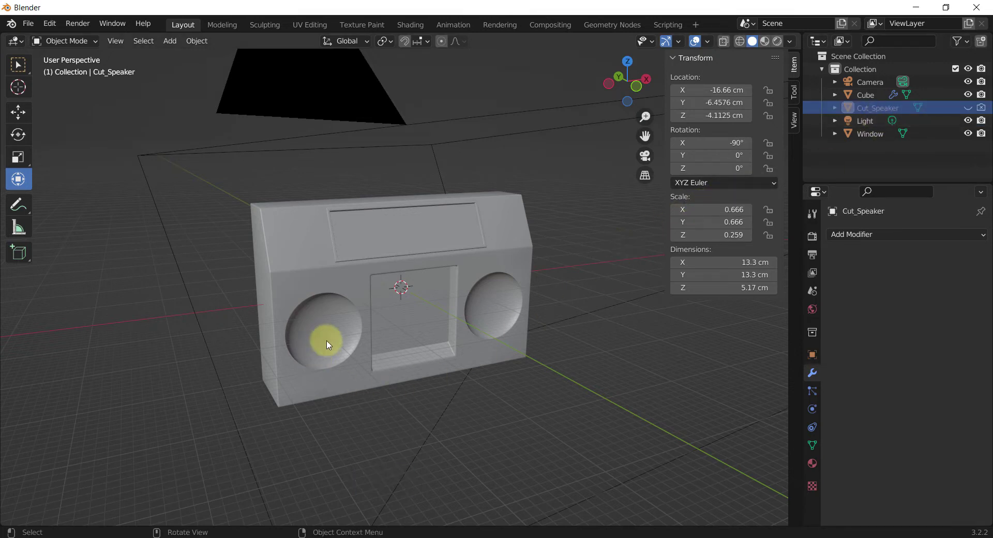
Unhide Cut_Speaker, snap the 3D cursor to its centre, and hide the object in the viewport again
middle_click_drag(454, 458, 470, 434)
scroll(339, 367, "up", 2)
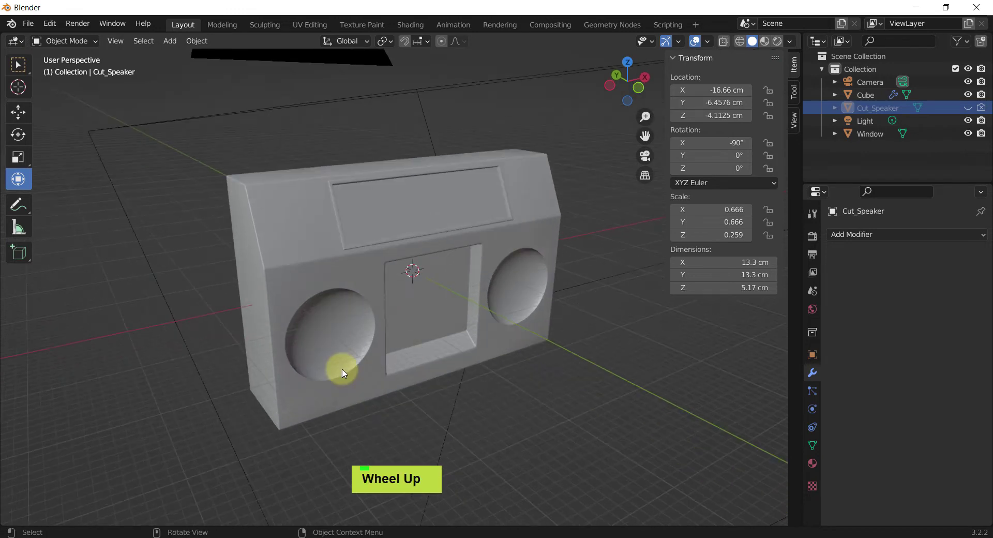
mouse_move(340, 330)
middle_mouse_down("shift")
mouse_move(348, 343)
mouse_move(341, 321)
middle_mouse_up("shift")
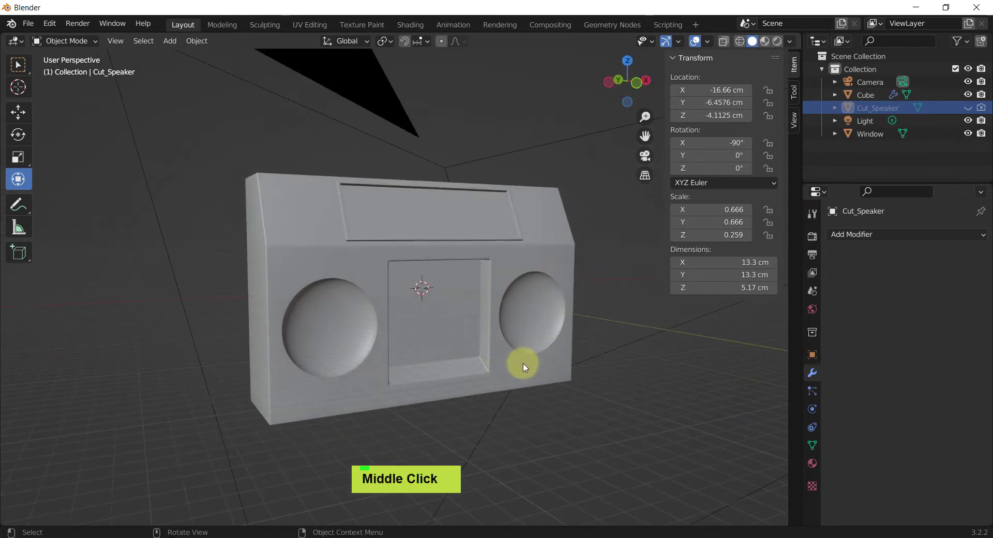
middle_click_drag(446, 348, 356, 299, "shift")
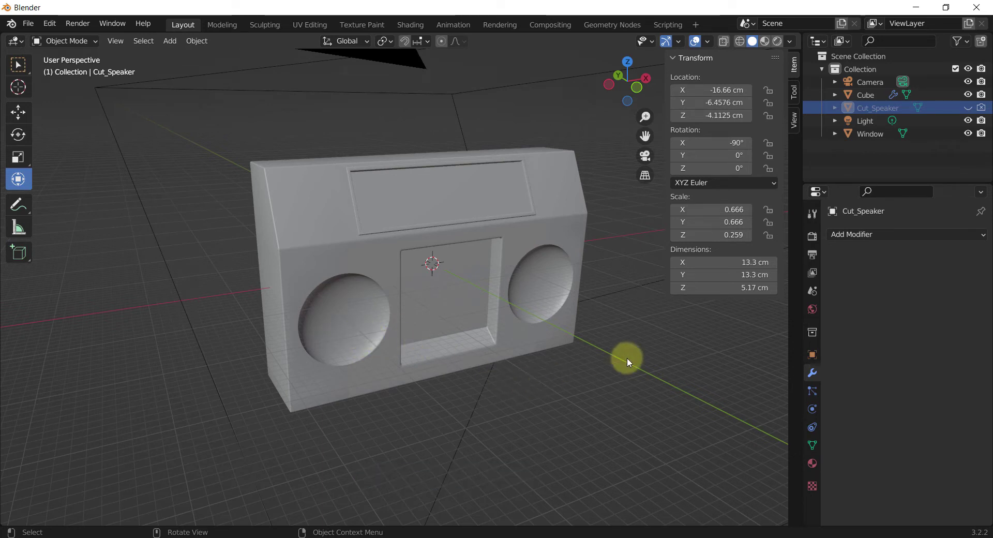
left_click(968, 107)
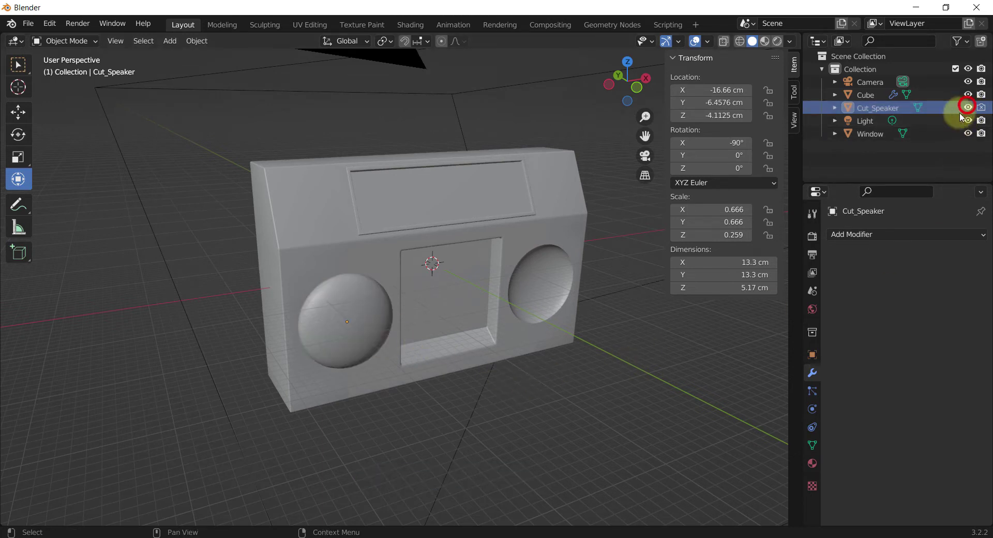
left_click(355, 307)
scroll(355, 317, "up", 1)
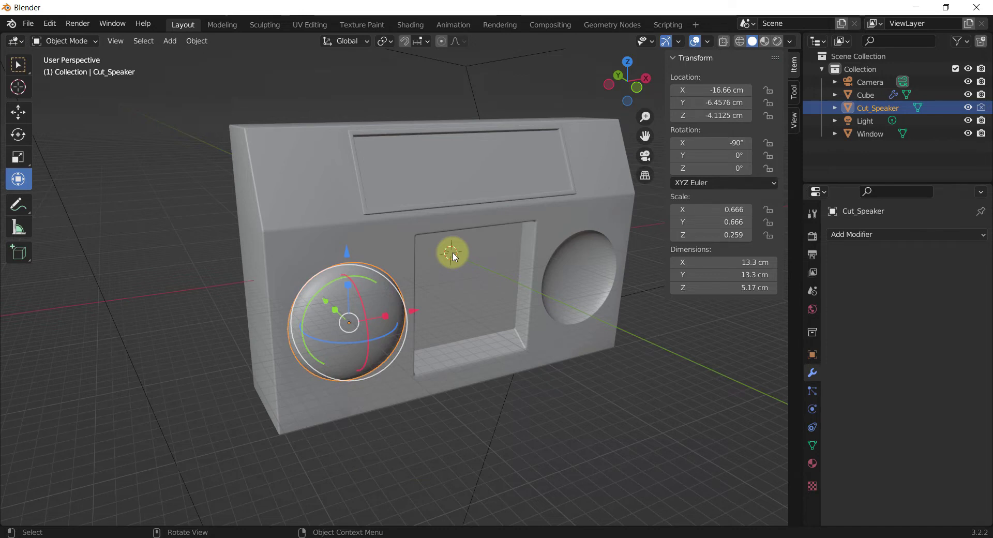
key("shift+s")
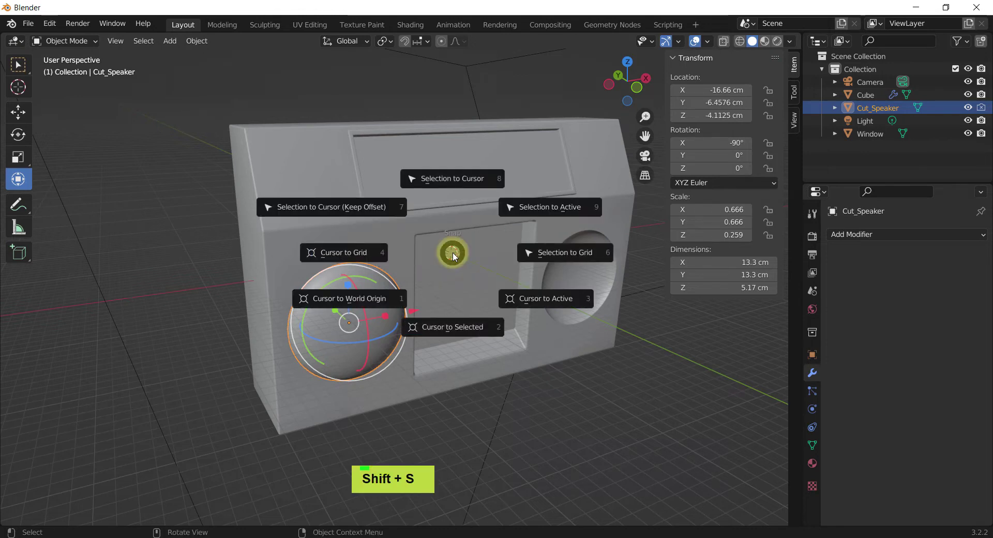
left_click(456, 329)
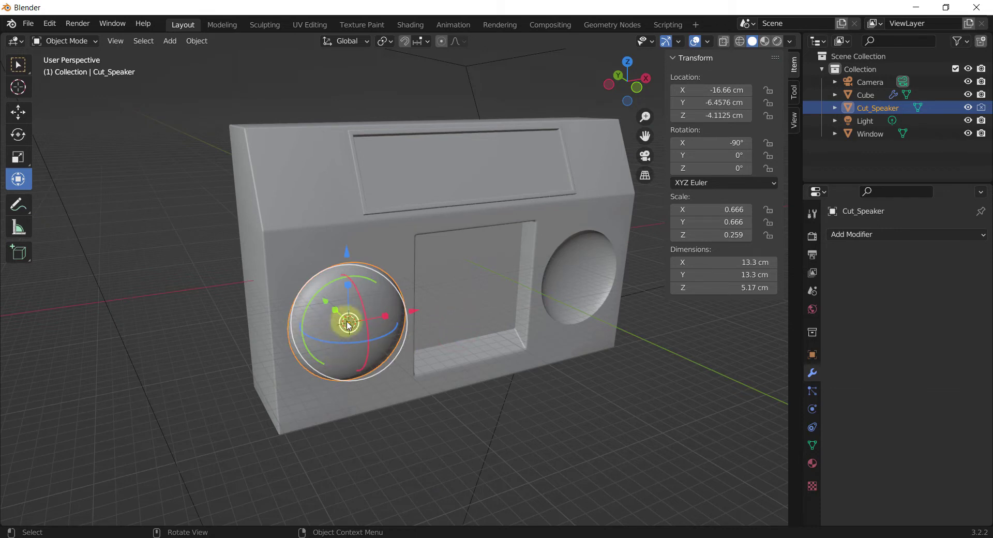
left_click(969, 108)
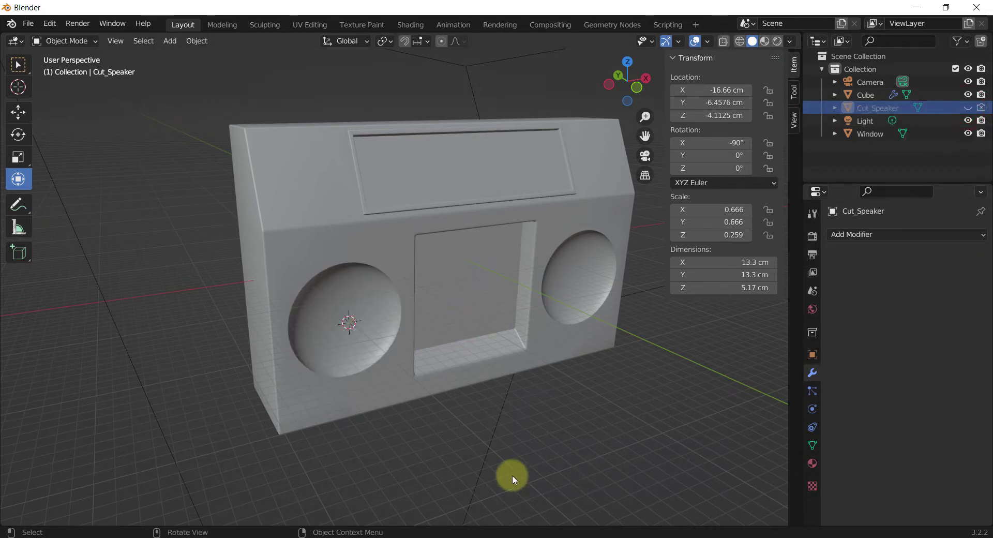
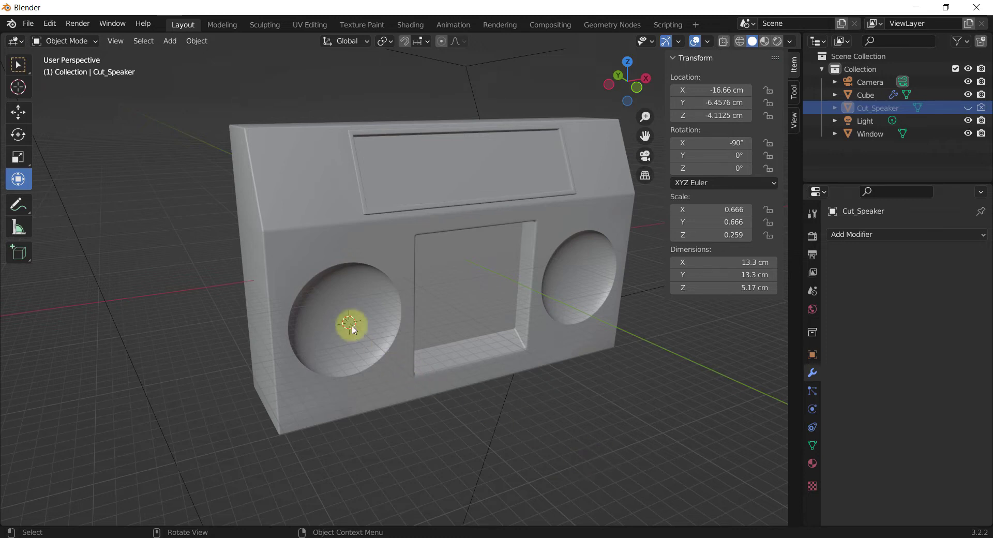
Add a cylinder mesh at the 3D cursor in the speaker recess and set its vertices to 128
key("shift+a")
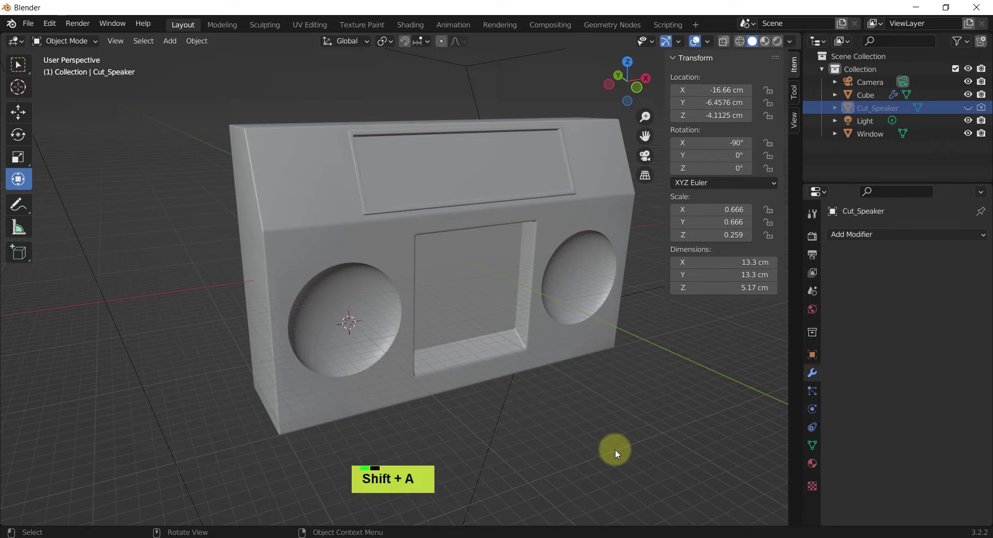
mouse_move(616, 449)
key("m")
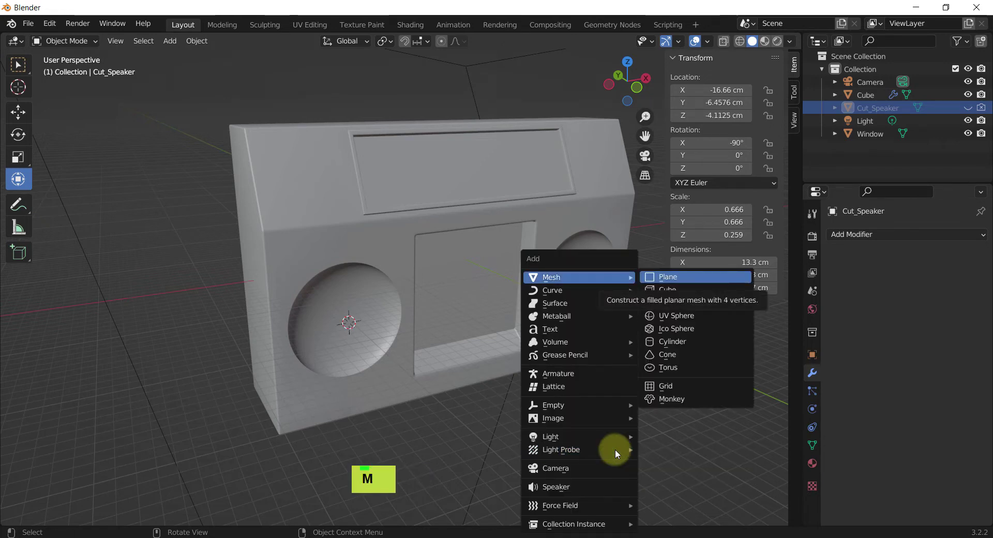
key("y")
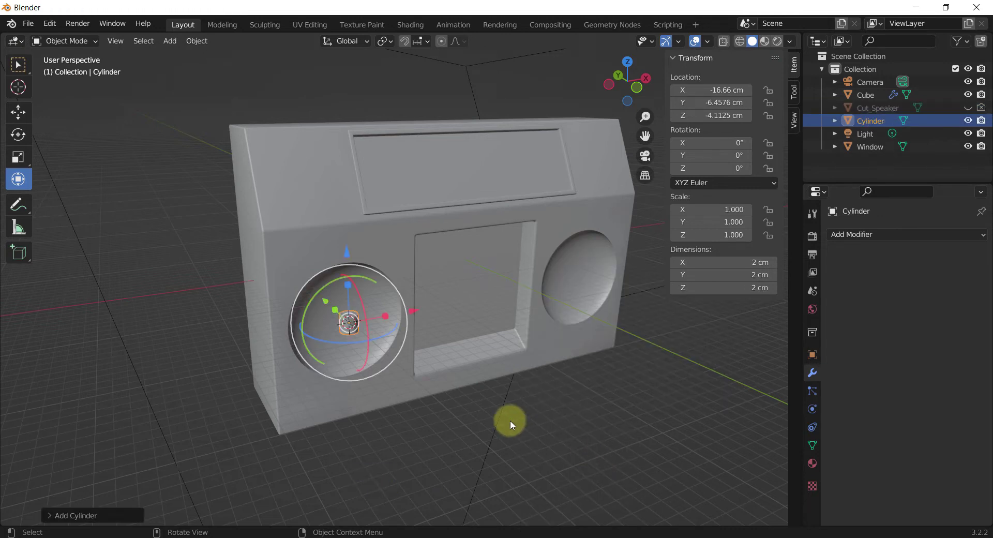
key("F9")
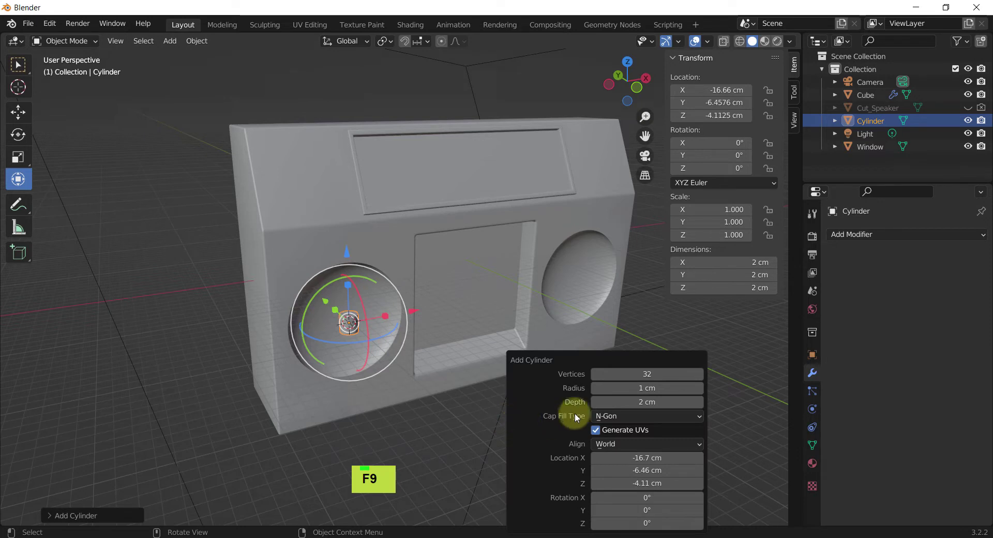
left_click(646, 373)
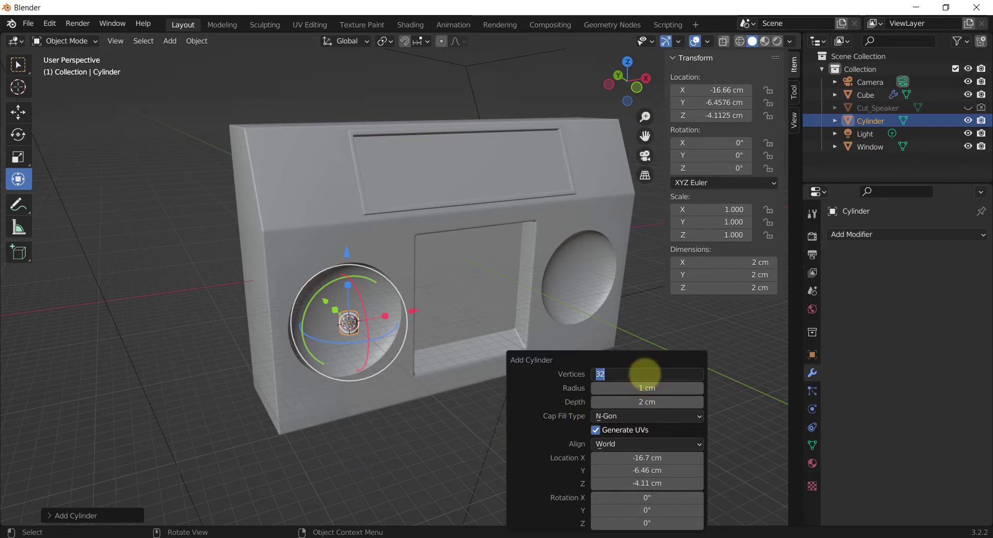
type("128")
key("Return")
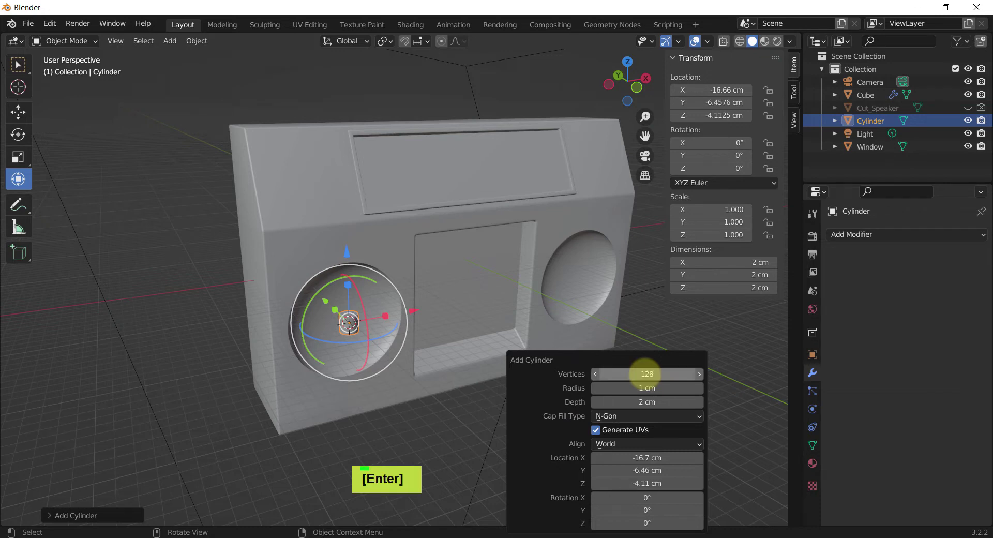
Try radii of 4 cm and 5 cm for the new cylinder and settle on 7 cm
left_click(646, 389)
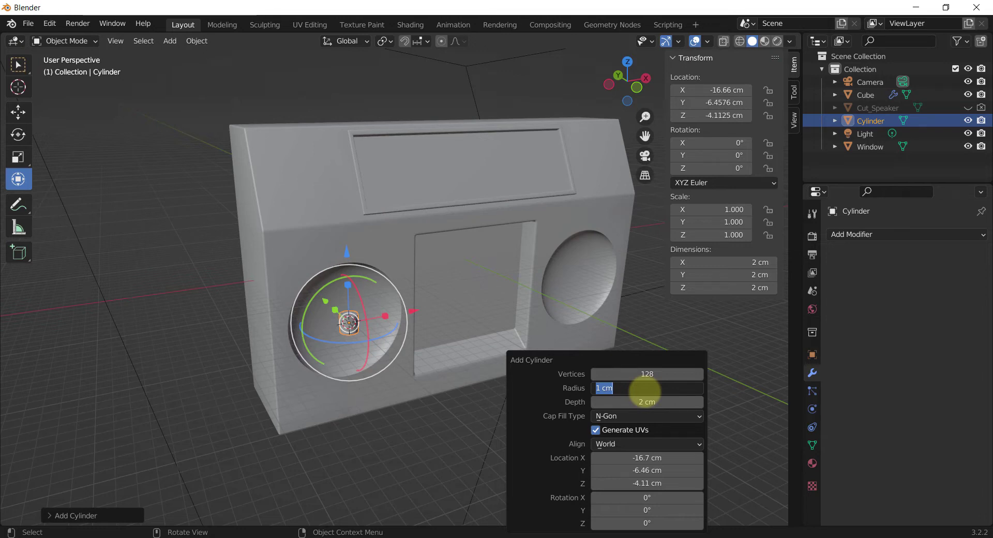
type("4")
key("Return")
left_click(645, 389)
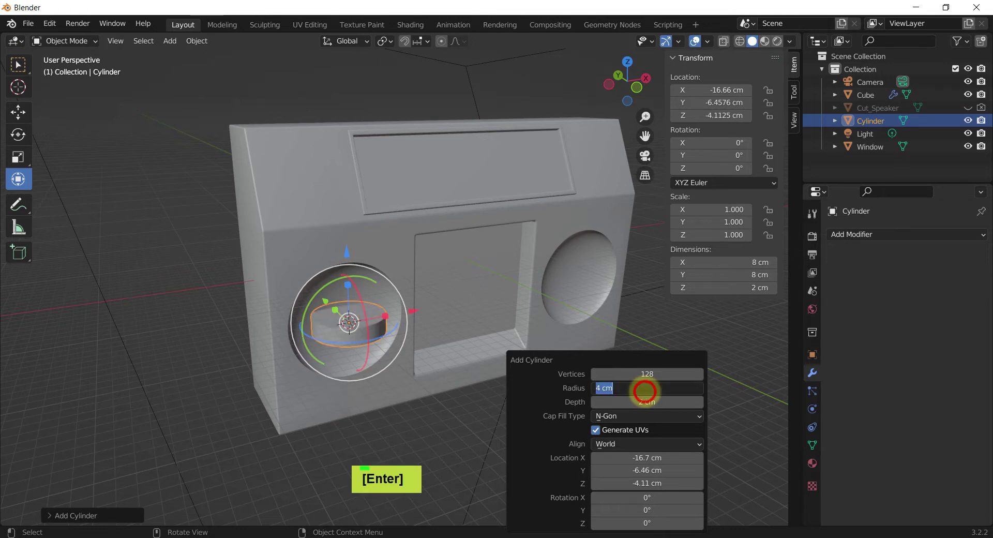
type("5")
key("Return")
left_click(645, 389)
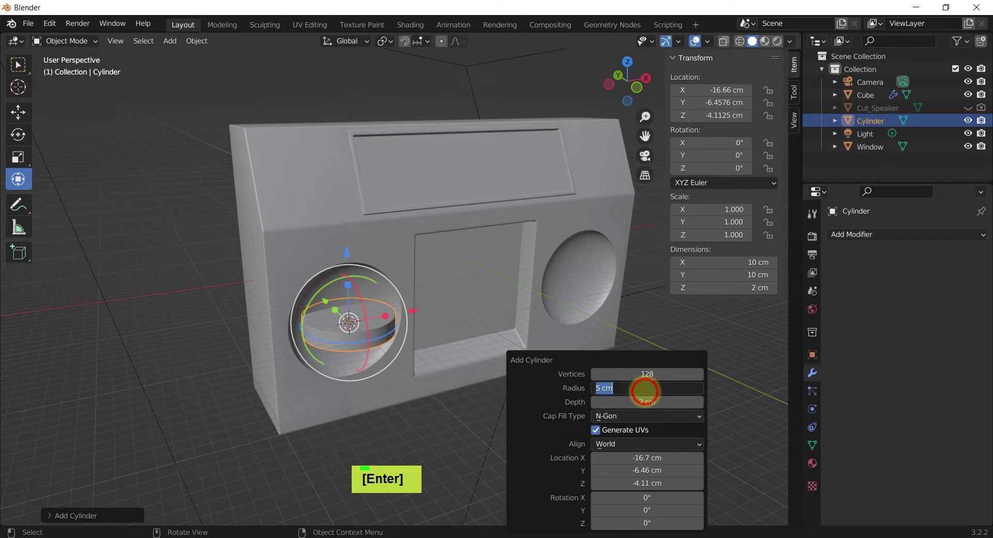
type("7")
key("Return")
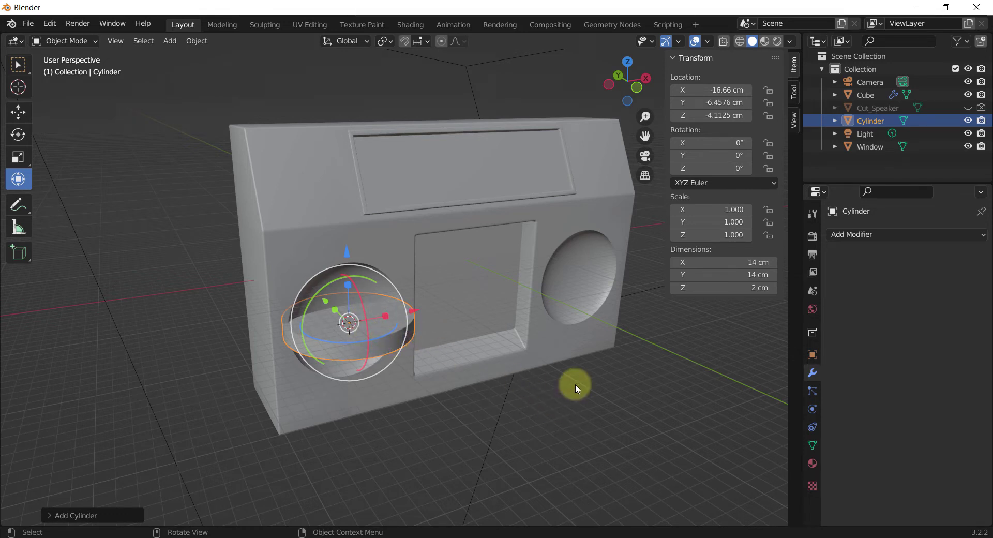
Set the new cylinder's cap fill type to Nothing so both ends are open
key("F9")
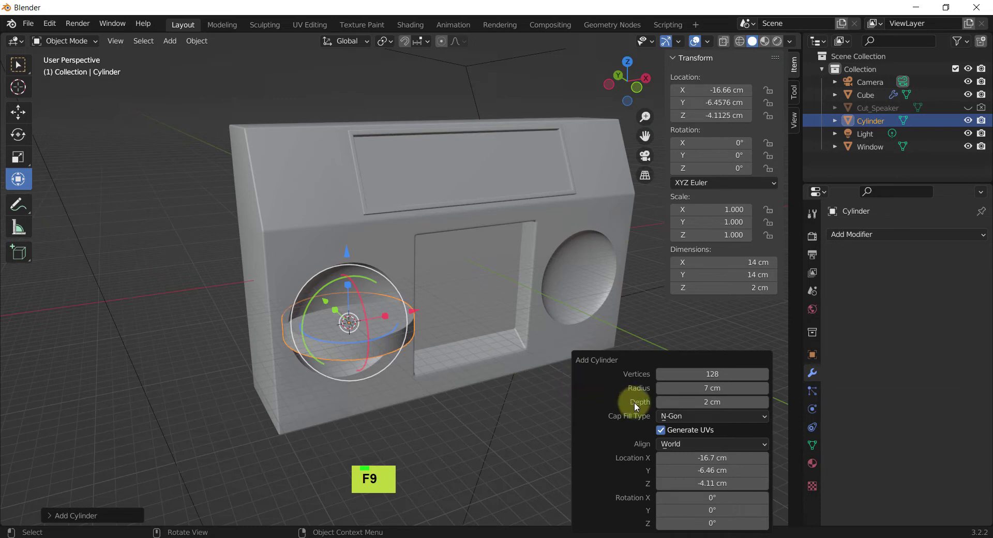
left_click(678, 417)
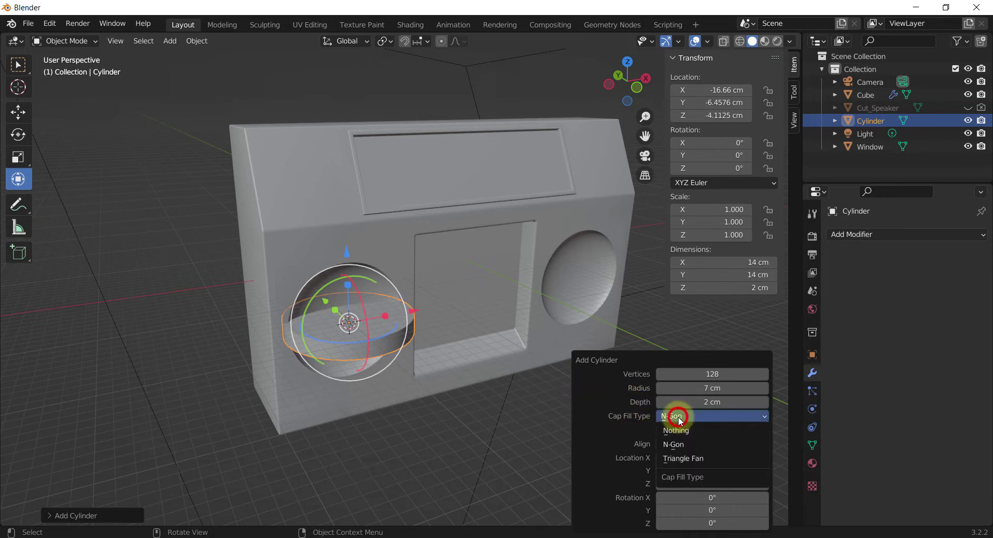
left_click(682, 434)
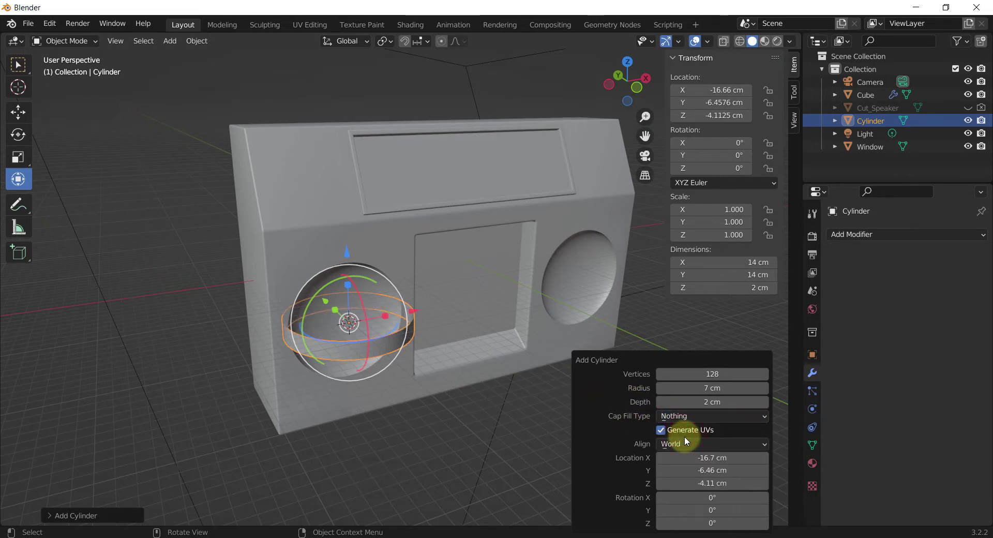
Rotate the open cylinder 90° about the X axis so it faces the front of the speaker recess
middle_click_drag(448, 395, 422, 377)
scroll(421, 377, "up", 3)
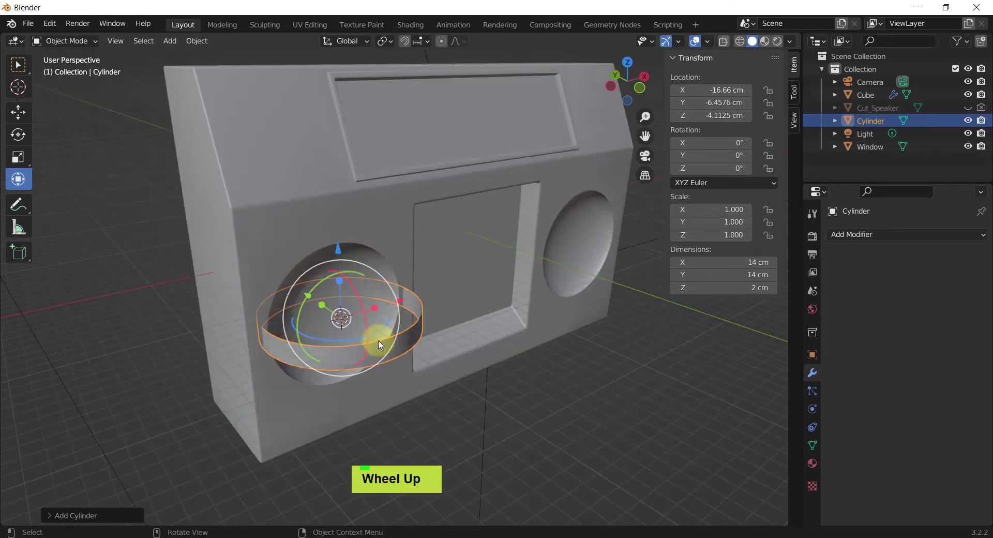
left_click_drag(361, 296, 378, 341, "ctrl")
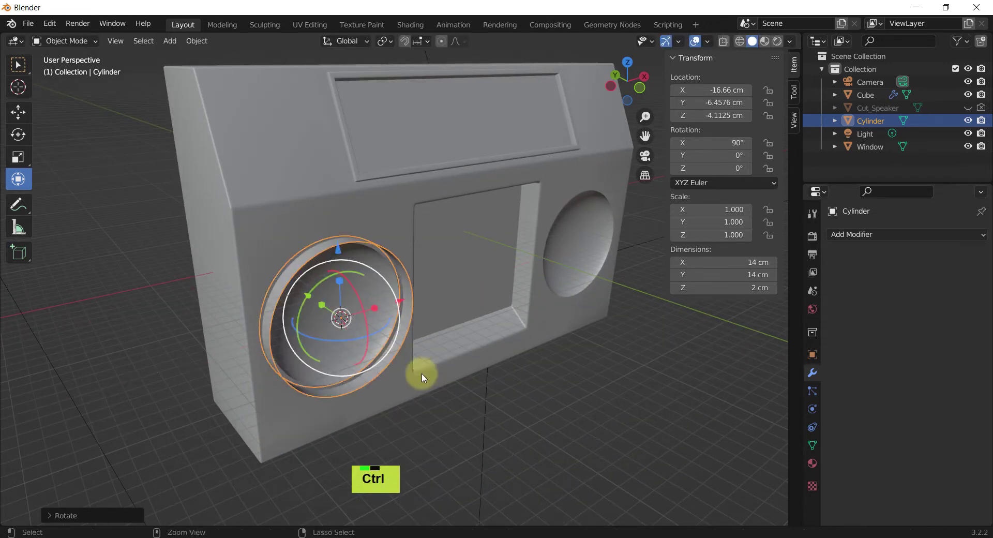
Scale the cylinder uniformly to about 0.967 to fit the rim of the speaker recess
middle_click_drag(421, 374, 454, 370)
scroll(329, 294, "up", 3)
middle_click_drag(329, 294, 350, 295)
scroll(343, 324, "up", 3)
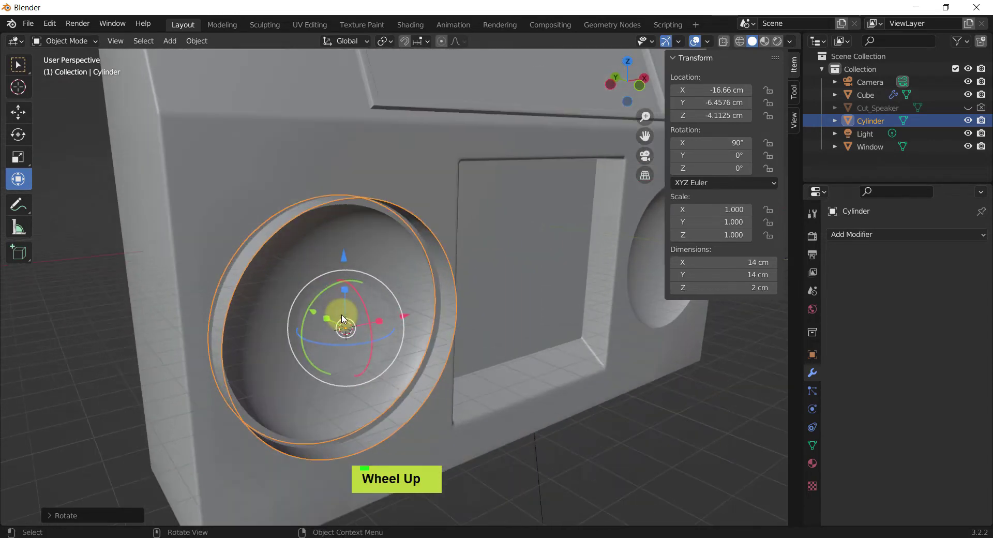
key("s")
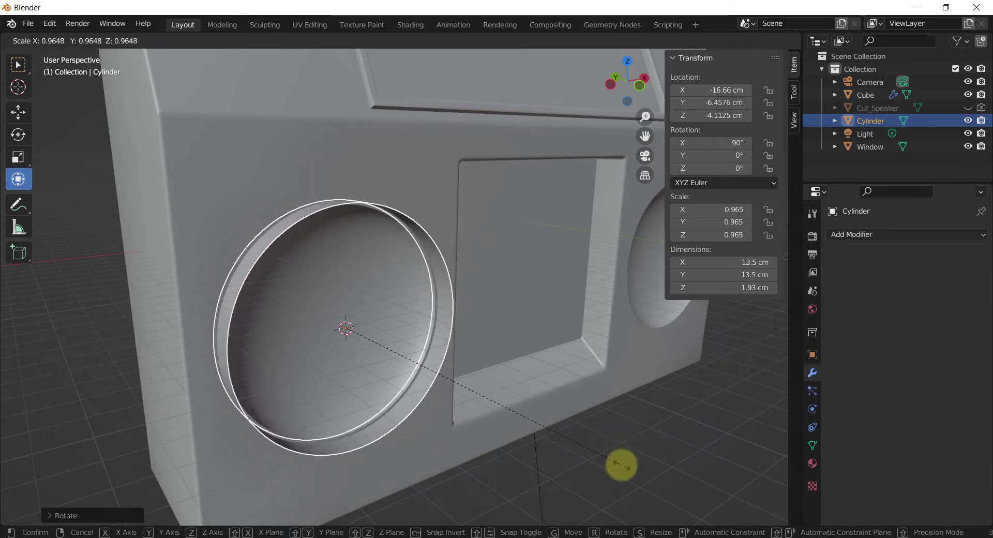
left_click(623, 465)
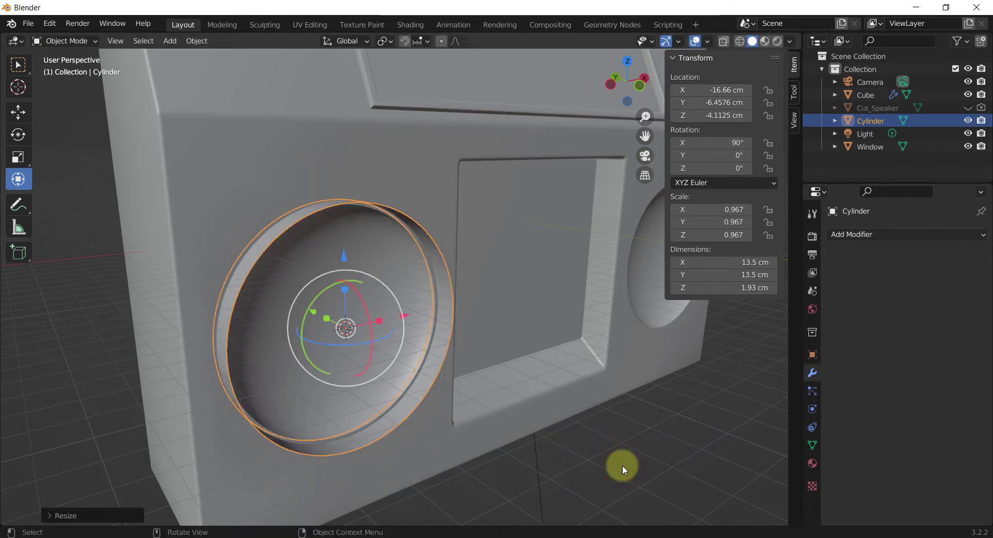
Move the cylinder along the Y axis into the recess, to a Y location of about -5.36 cm
middle_click_drag(572, 440, 490, 428)
key("g")
middle_click(292, 311)
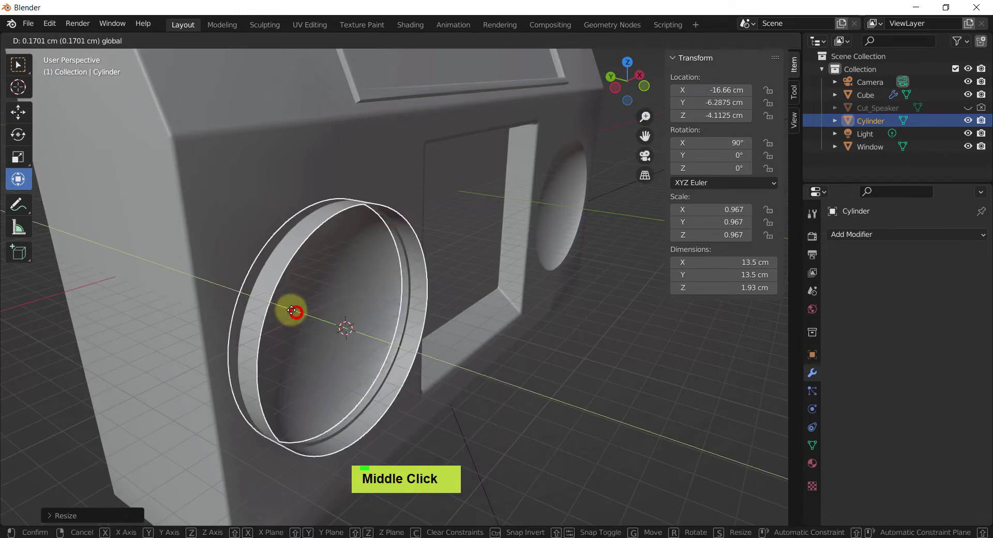
left_click(278, 312)
middle_click_drag(626, 418, 598, 415)
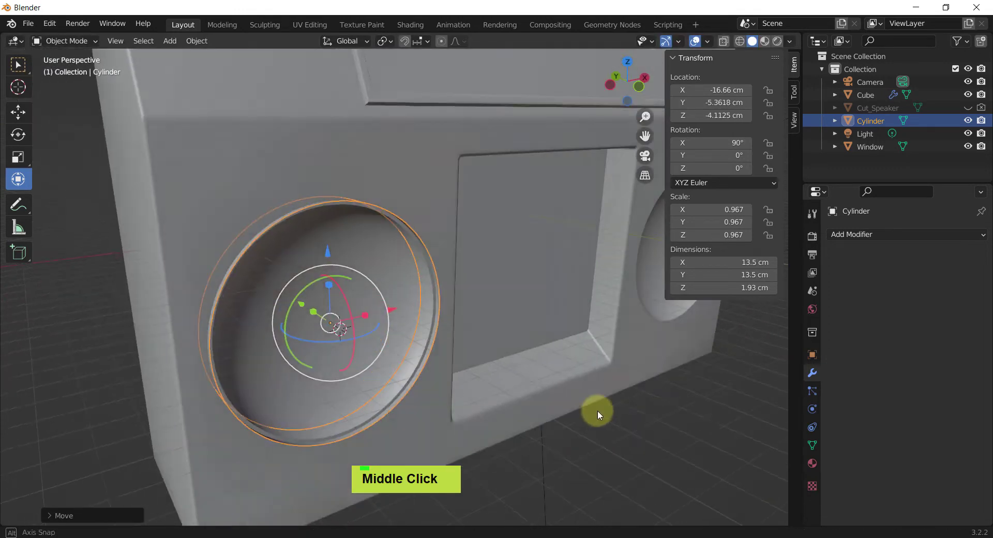
Add a Solidify modifier to the cylinder with offset 1, keeping the thickness at 1 cm
left_click(867, 240)
left_click(750, 452)
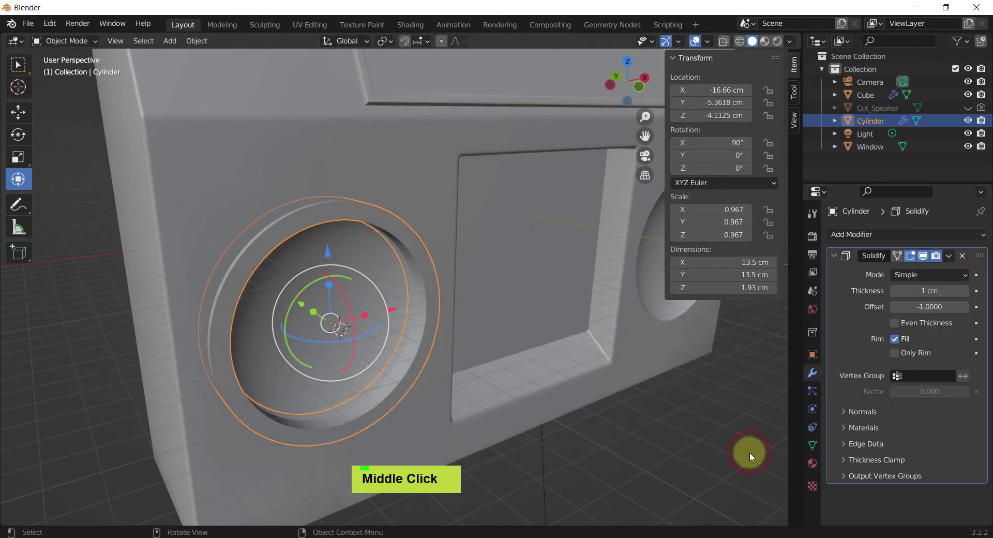
middle_click_drag(750, 452, 594, 393)
scroll(594, 394, "down", 5)
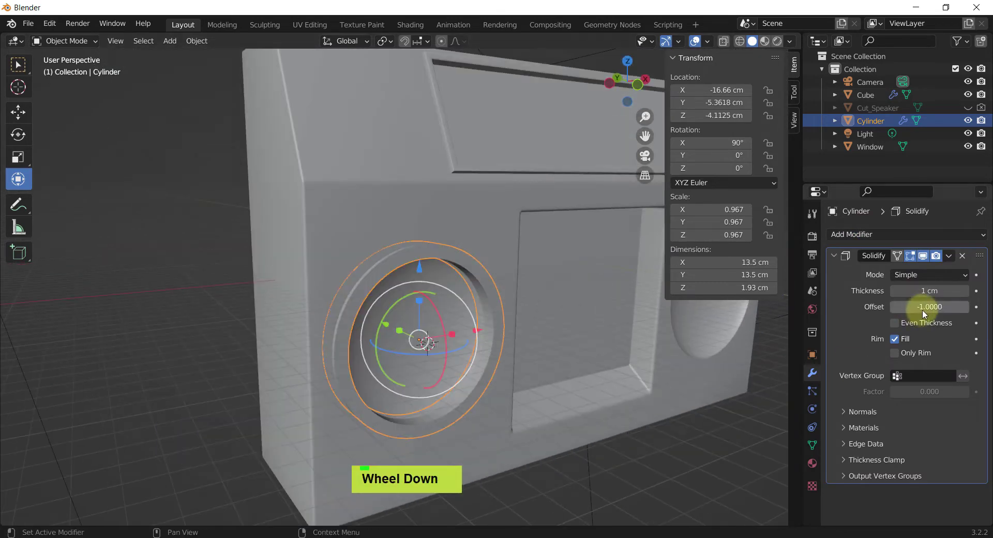
left_click_drag(917, 307, 83, 331)
left_click(923, 292)
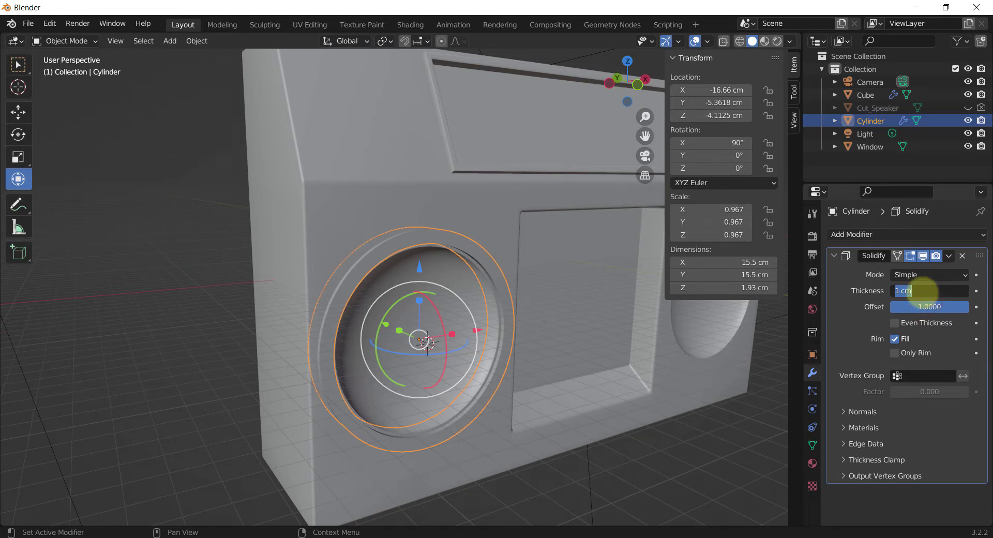
left_click(524, 409)
Show the wireframe overlay and move the speaker ring outward along Y to about -5.58 cm
middle_click_drag(595, 466, 559, 444, "alt")
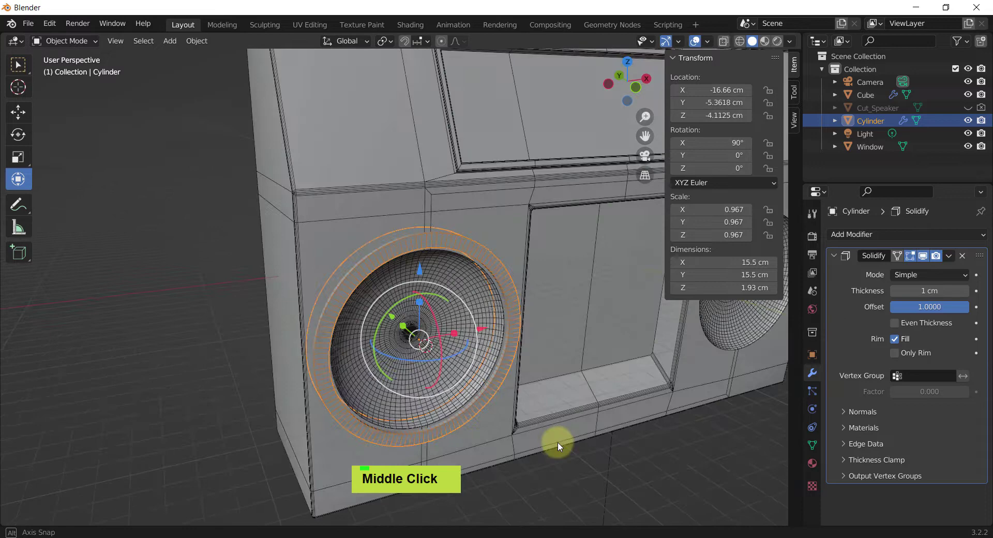
left_click(164, 377)
scroll(509, 287, "up", 2)
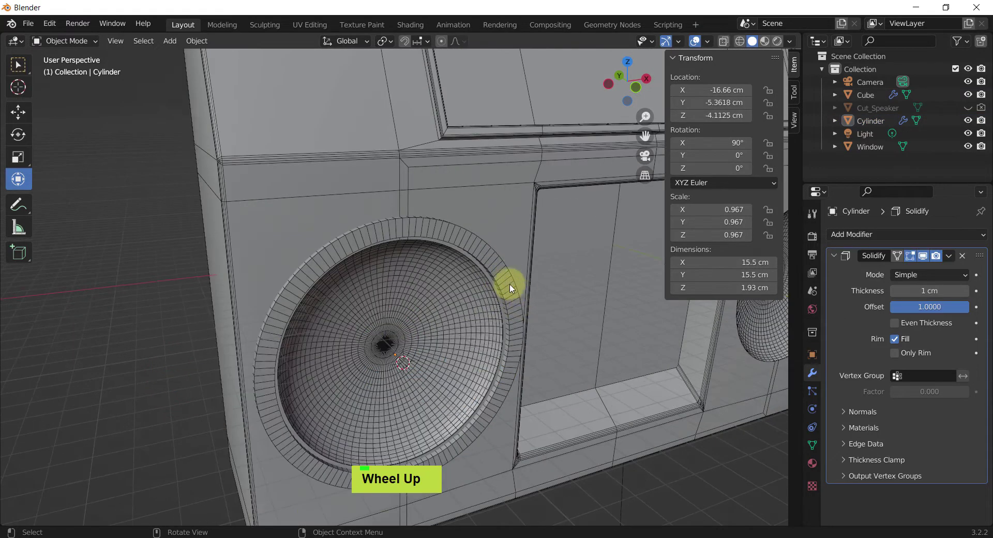
left_click(505, 284)
middle_click_drag(451, 281, 477, 277)
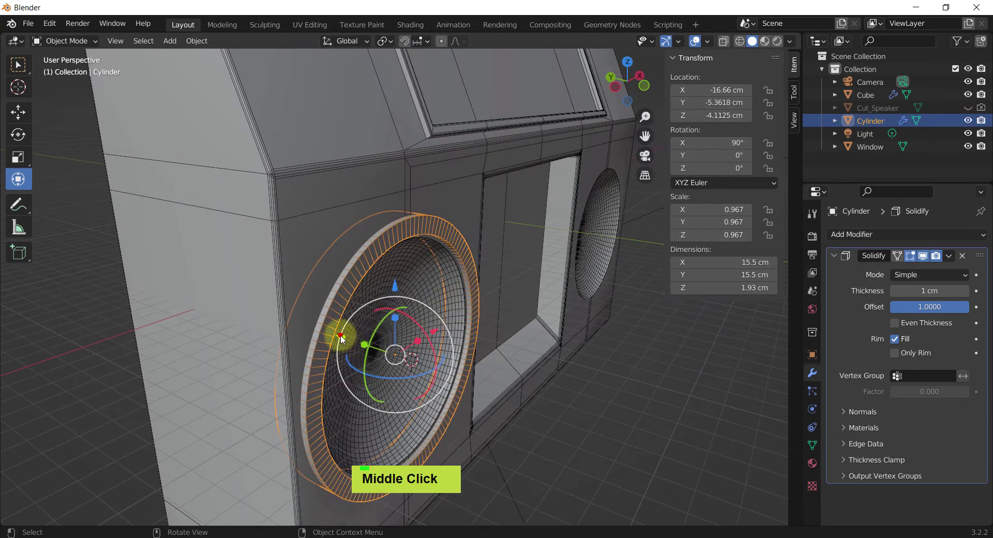
left_click_drag(340, 336, 405, 337)
middle_click_drag(405, 337, 403, 408)
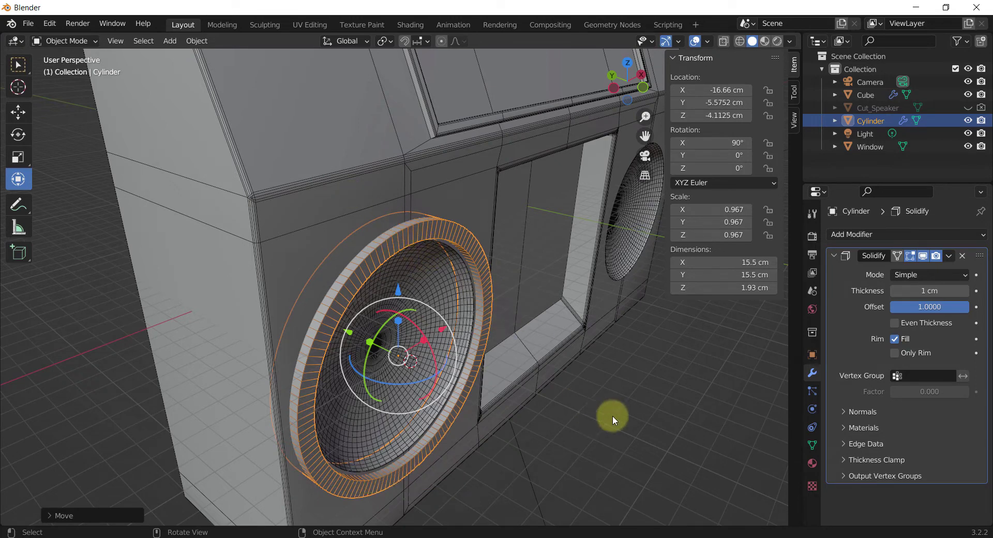
Apply the Solidify modifier on the speaker ring
left_click(950, 255)
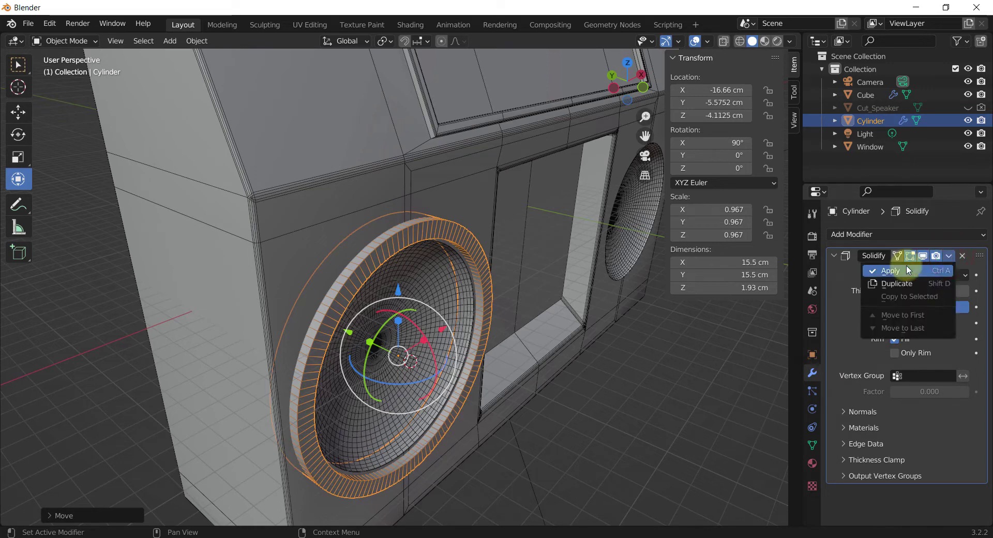
left_click(706, 1)
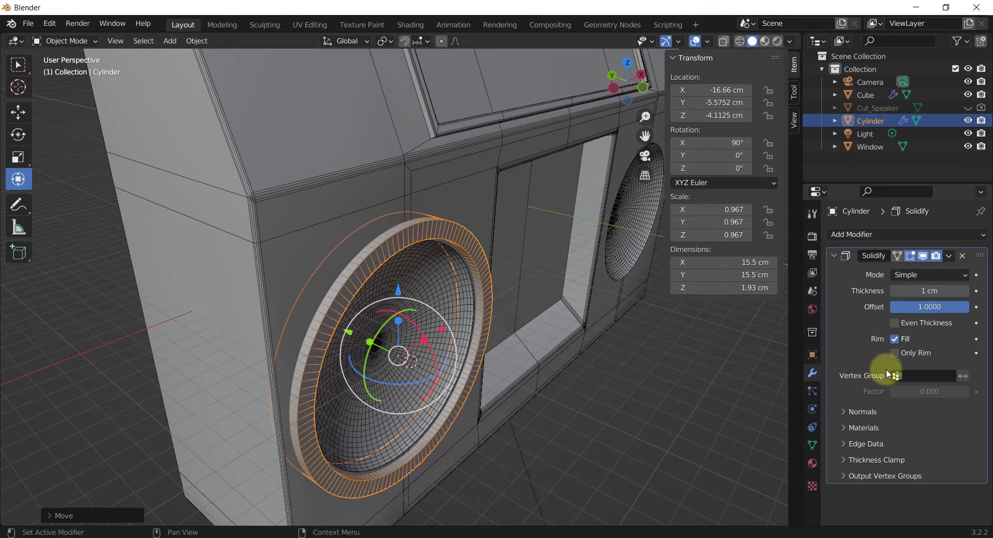
key("ctrl+a")
Add one loop cut around the speaker ring's front face in Edit Mode and slide it toward the inner edge, by about -0.37
middle_click_drag(558, 427, 523, 420)
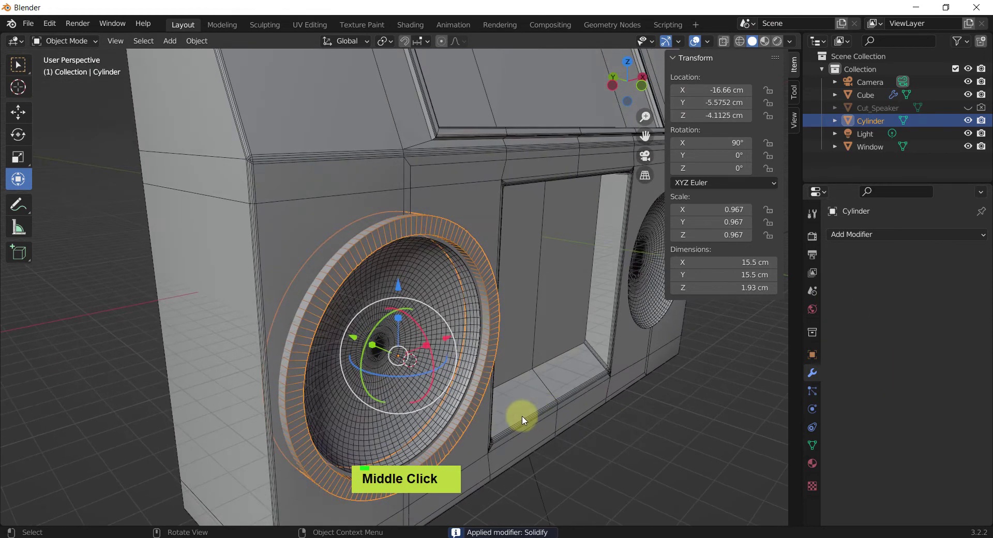
middle_click_drag(373, 338, 380, 282, "shift")
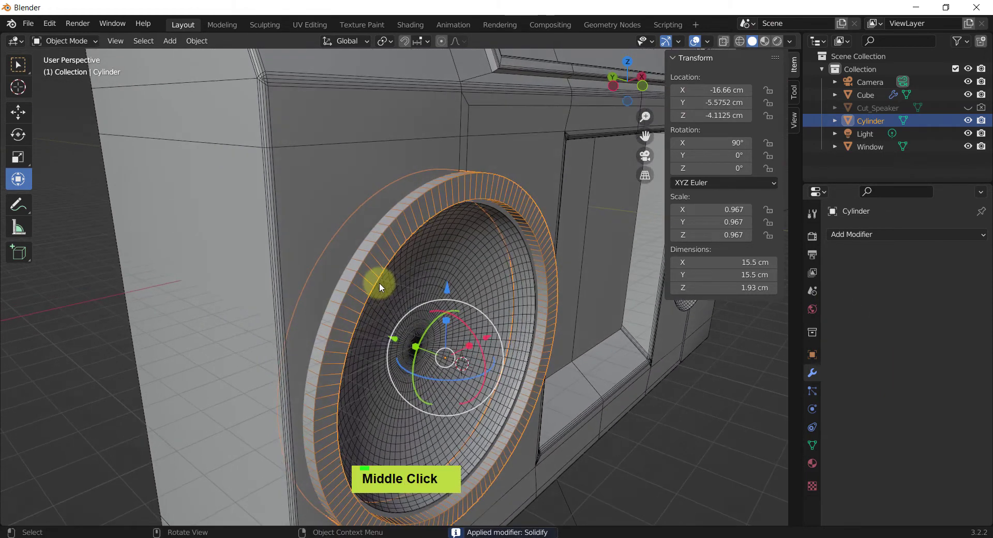
key("Tab")
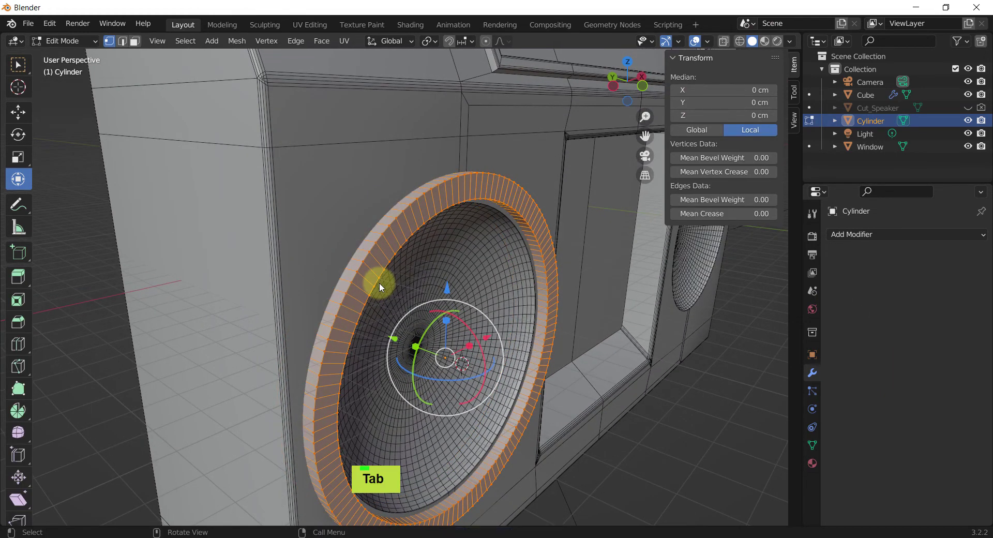
key("2")
key("ctrl+r")
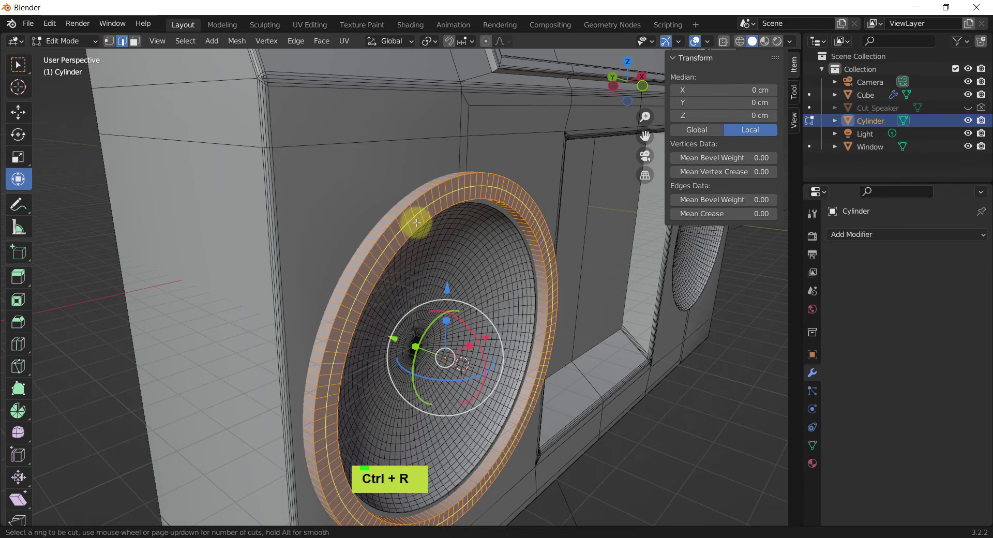
left_click(413, 220)
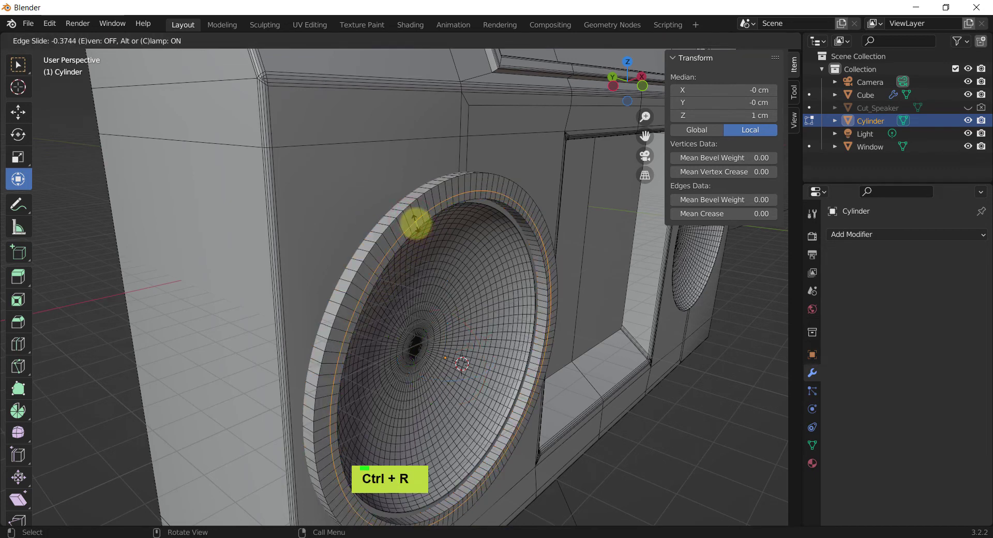
left_click(415, 222)
middle_click_drag(412, 217, 405, 211)
scroll(405, 211, "up", 2)
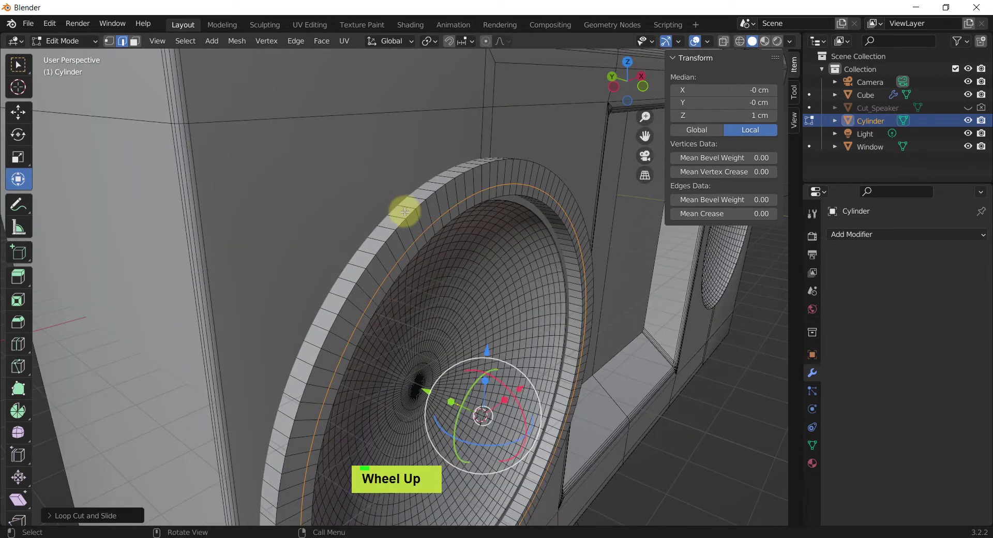
Move the speaker ring's outer front edge loop about 0.4 cm back toward the cabinet along Y
left_click(408, 214, "alt")
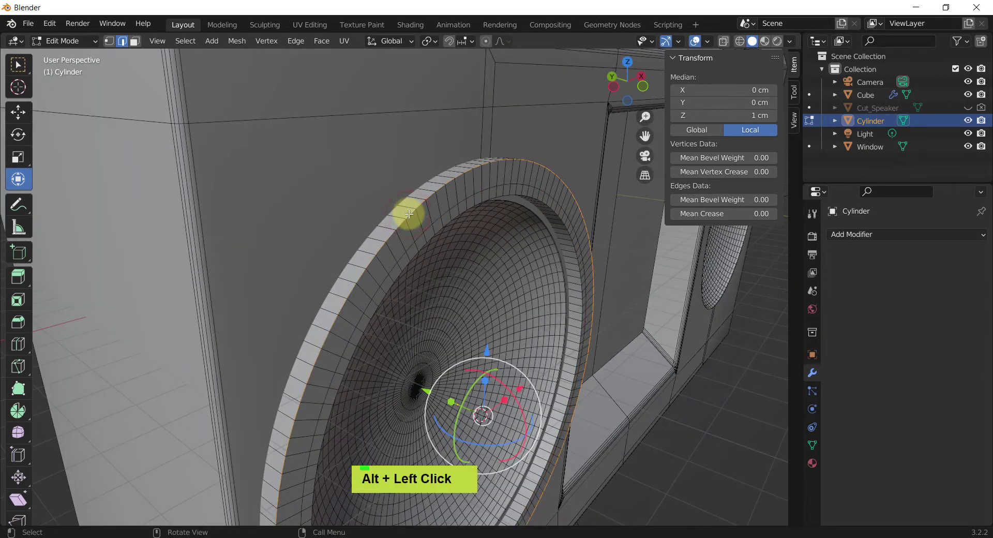
key("g")
key("y")
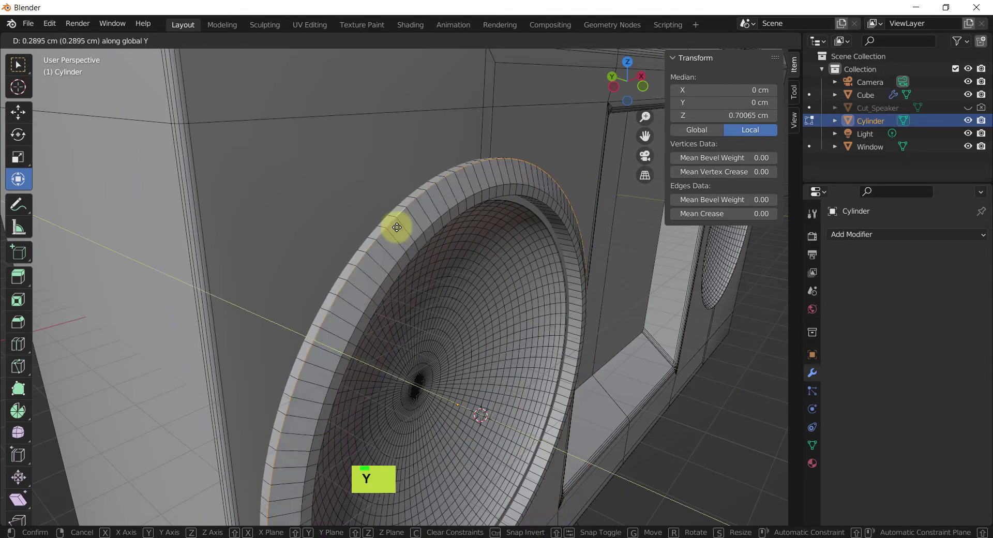
left_click(394, 226)
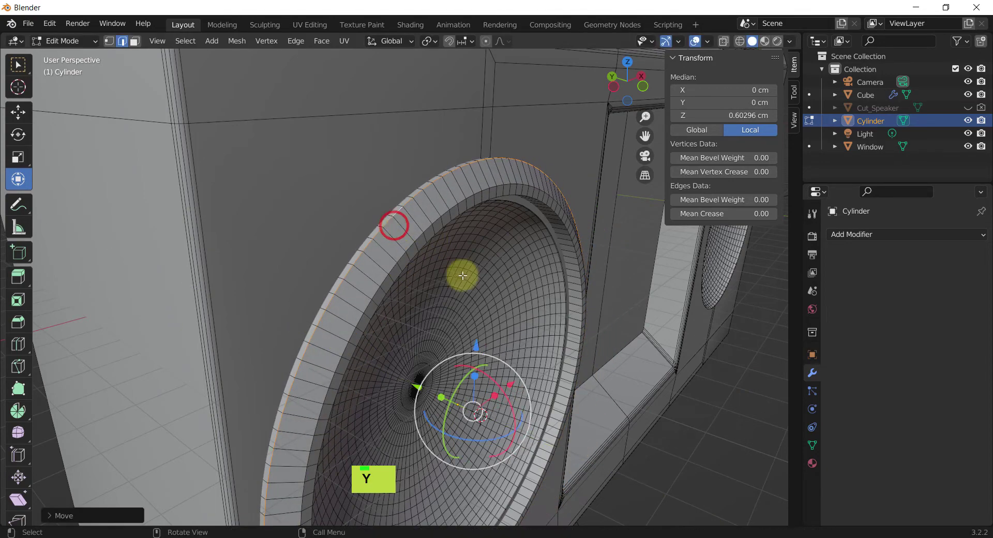
Add a centred loop cut around the ring's sloped outer band and move it about 0.19 cm back along Y
middle_click_drag(463, 276, 446, 260)
scroll(422, 195, "up", 2)
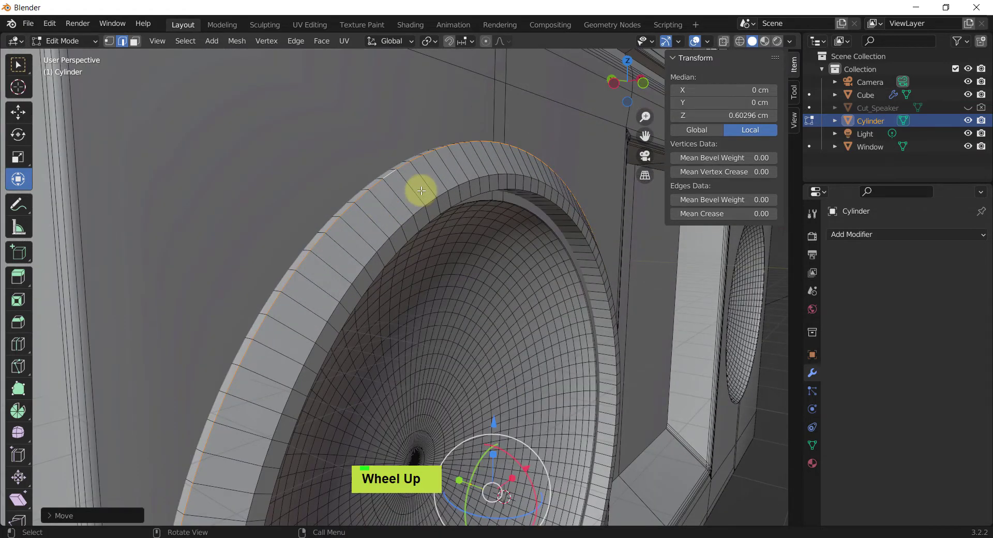
key("ctrl+r")
left_click(439, 167)
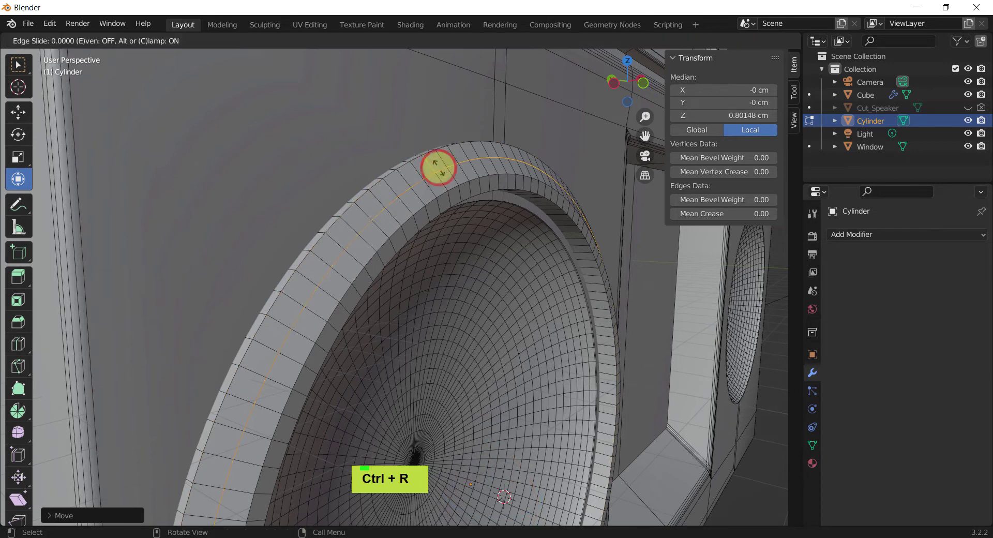
left_click(439, 168)
right_click(438, 167)
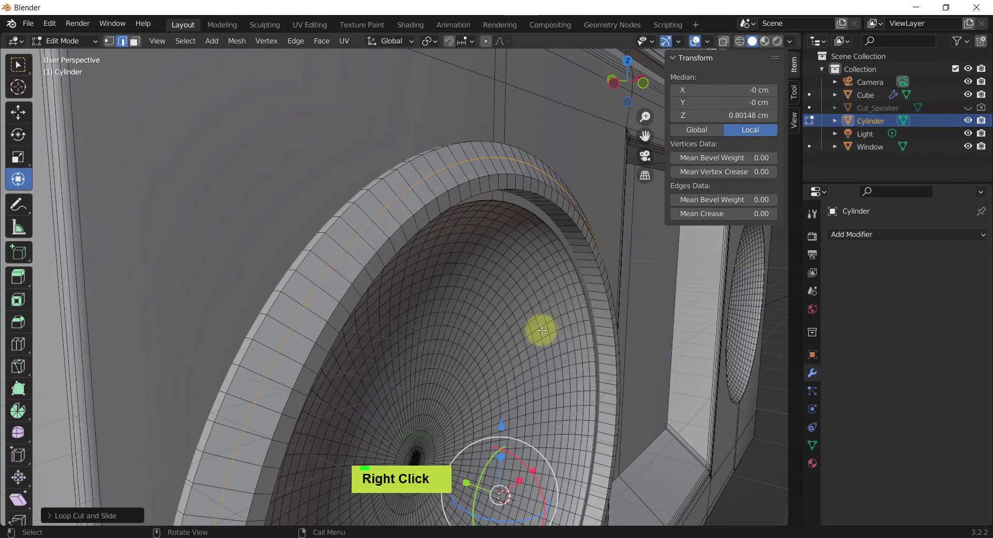
key("g")
key("y")
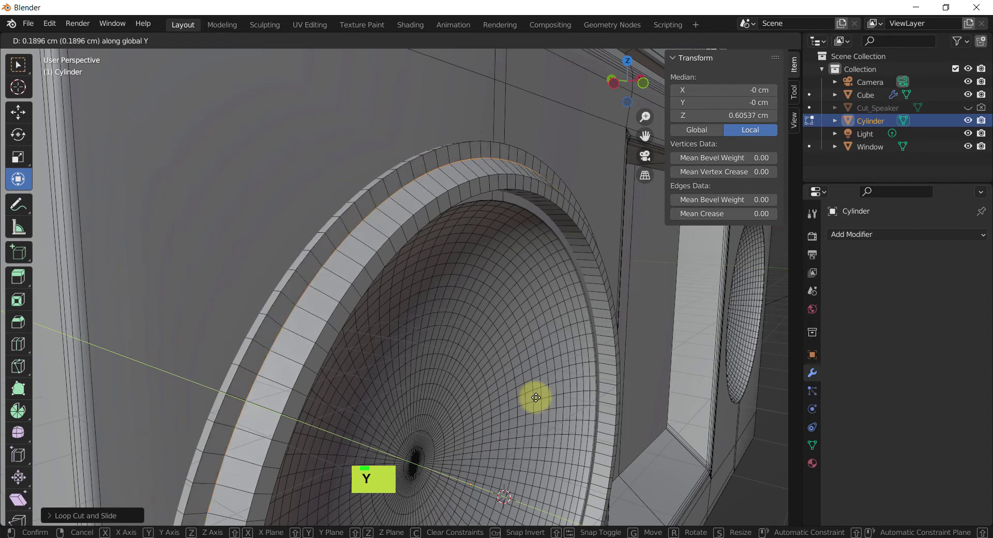
left_click(536, 397)
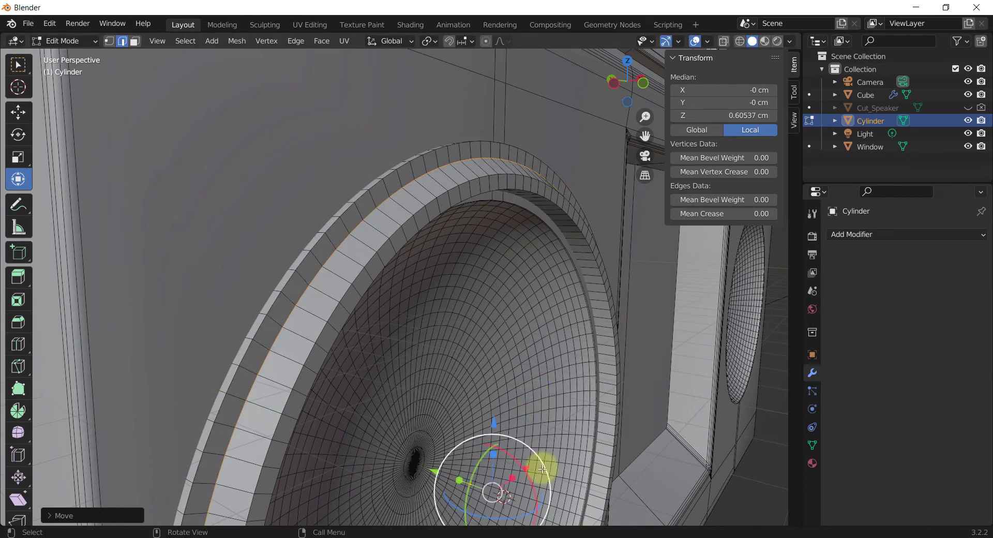
Scale the new loop to about 0.985 and bevel it about 0.38 cm wide with 4 segments
key("s")
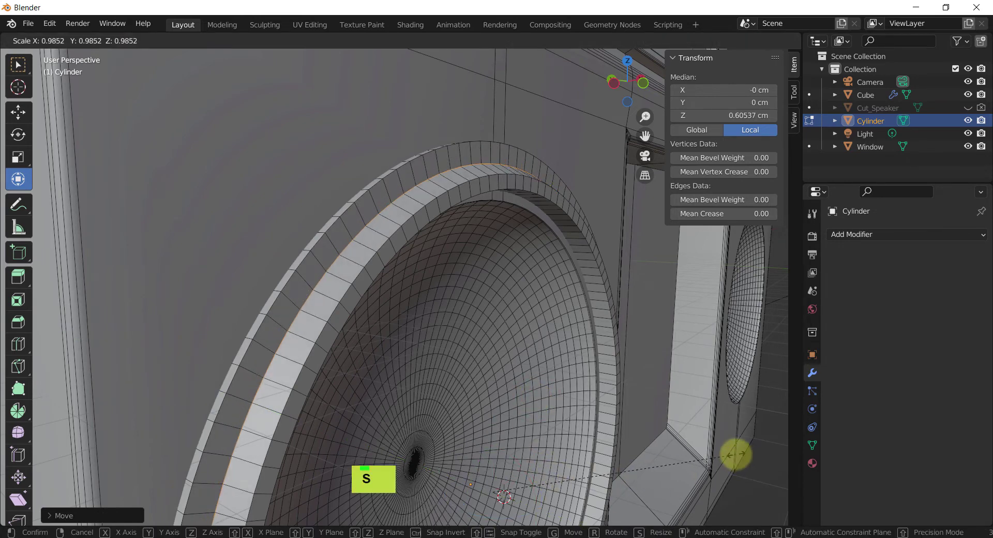
left_click(736, 454)
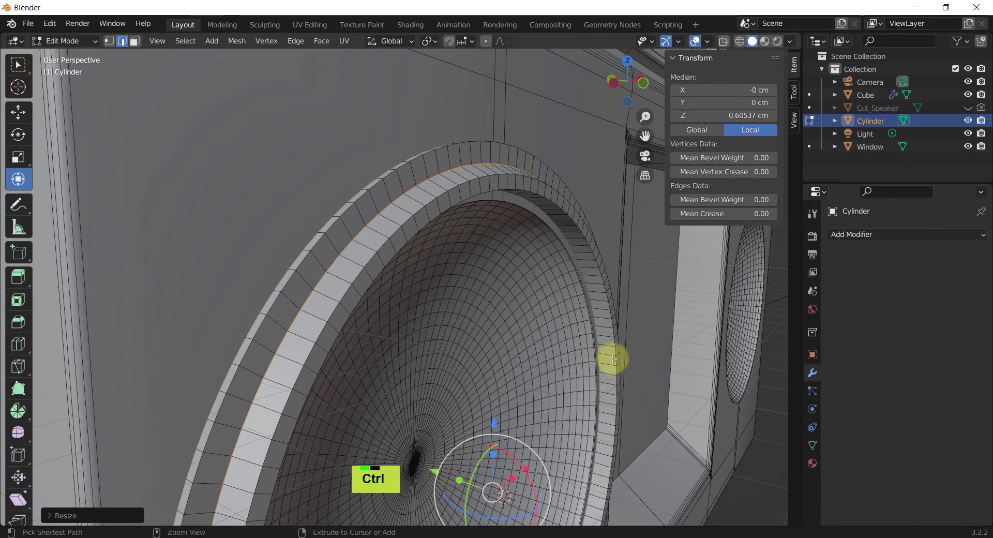
key("ctrl+b")
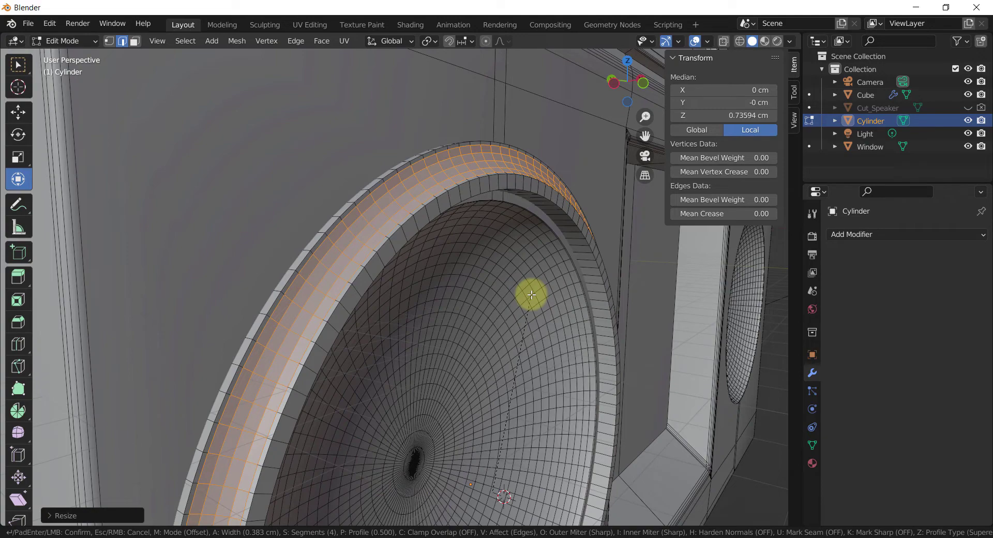
left_click(532, 294)
Bevel the ring's outermost front edge loop about 0.053 cm wide with 3 segments
middle_click_drag(517, 303, 455, 266)
scroll(509, 323, "down", 2)
scroll(495, 302, "up", 2)
scroll(446, 257, "up", 2)
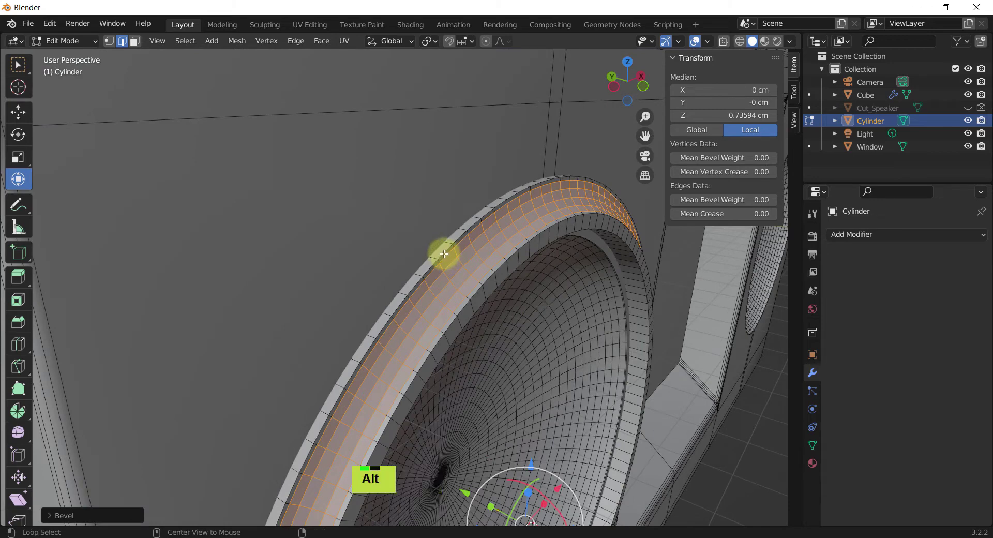
left_click(444, 252, "alt")
scroll(482, 266, "up", 2)
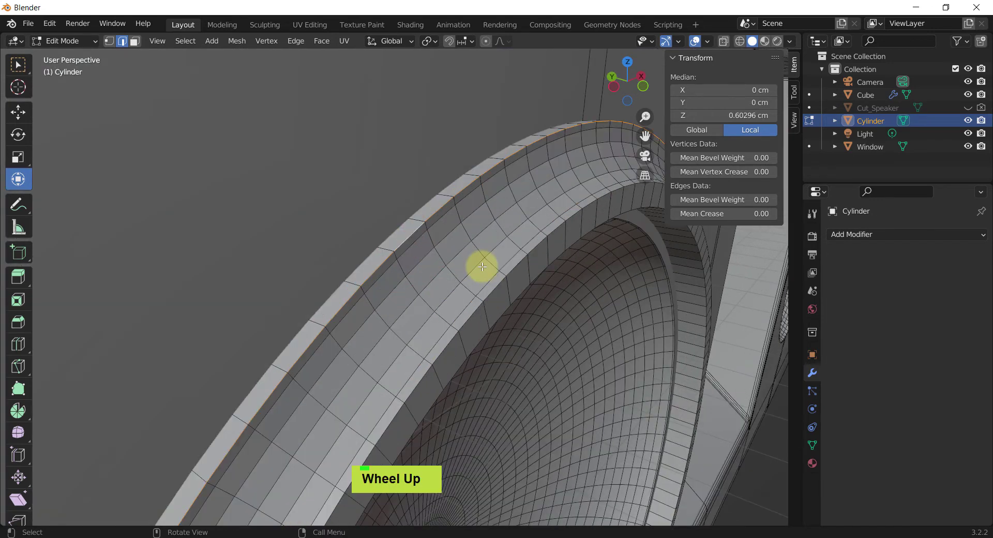
key("ctrl+b")
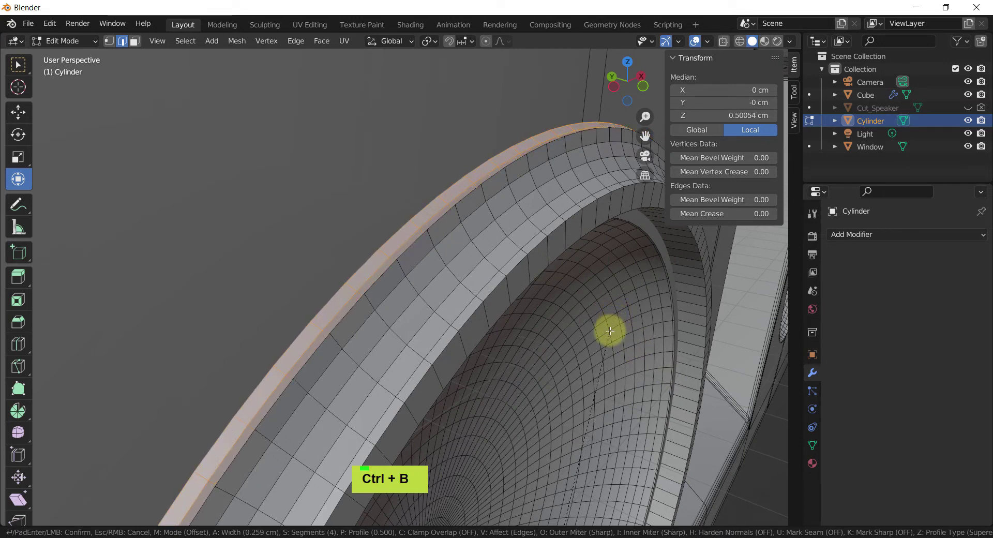
scroll(610, 331, "up", 1)
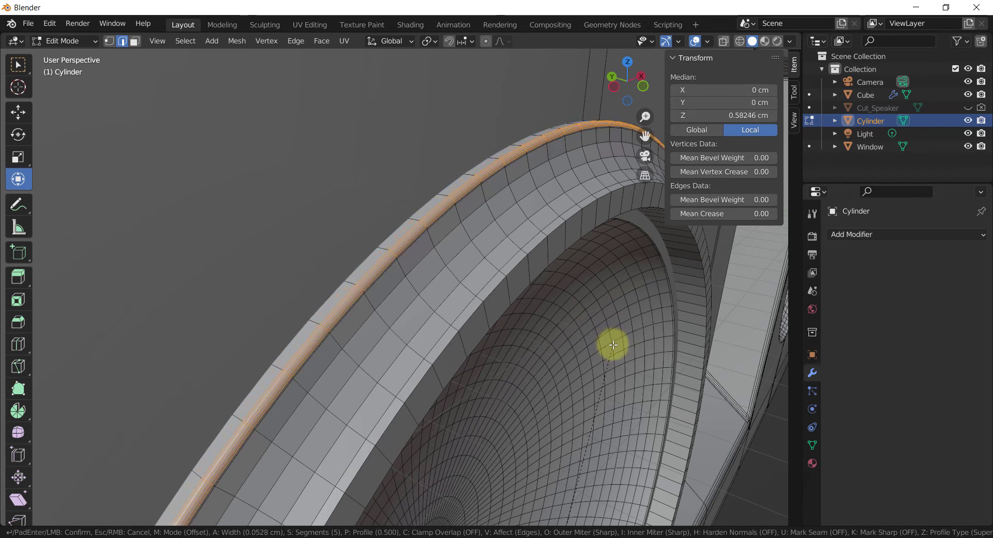
scroll(613, 345, "down", 1)
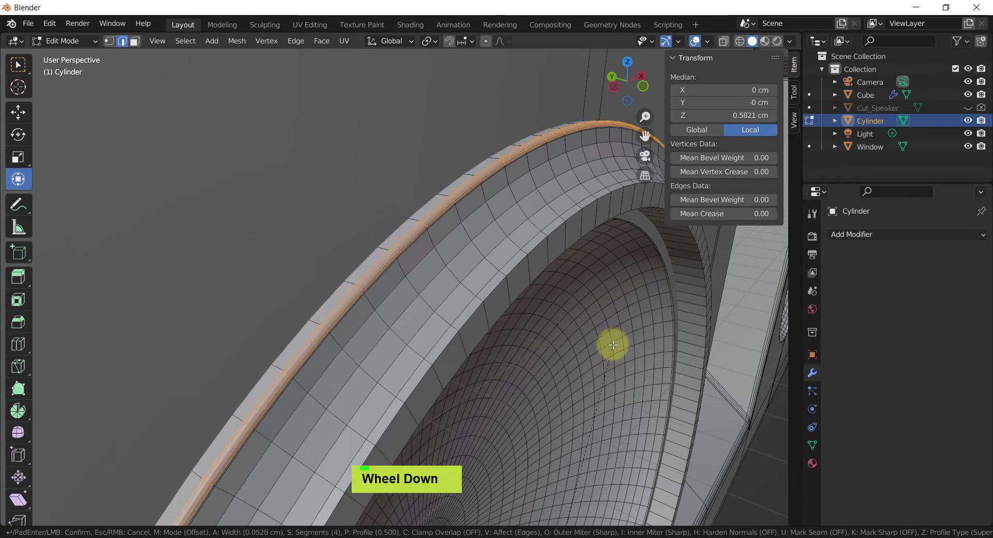
scroll(613, 345, "down", 1)
scroll(613, 345, "down", 1)
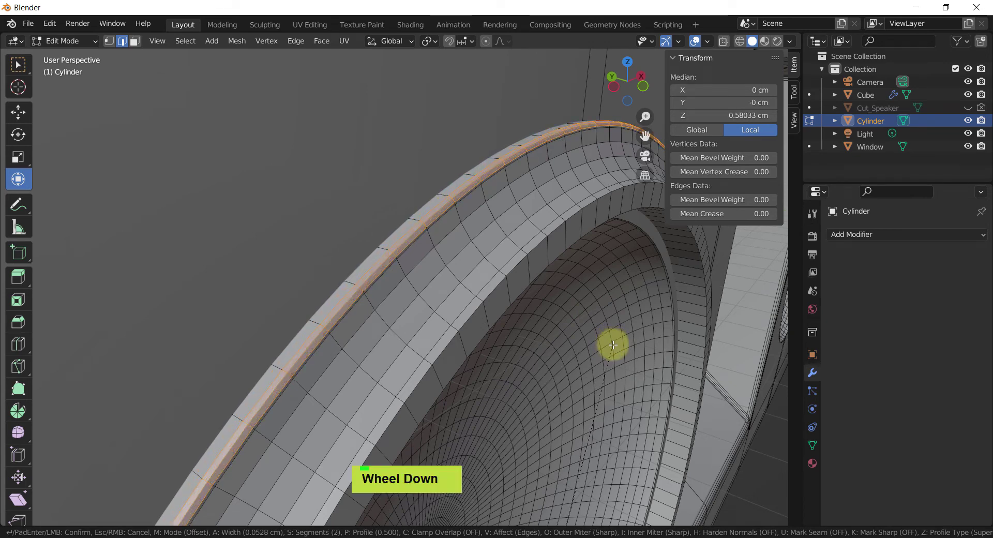
scroll(614, 344, "up", 1)
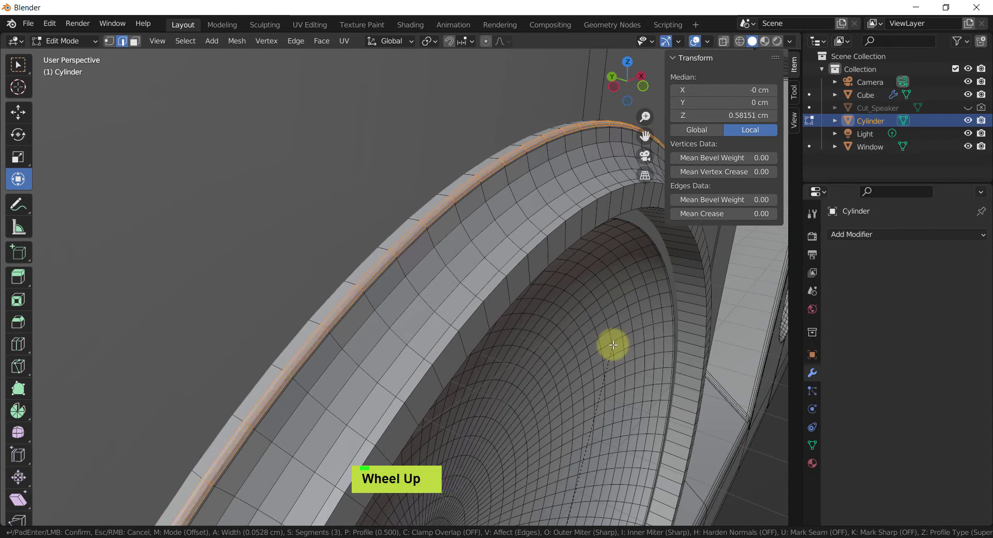
left_click(613, 344)
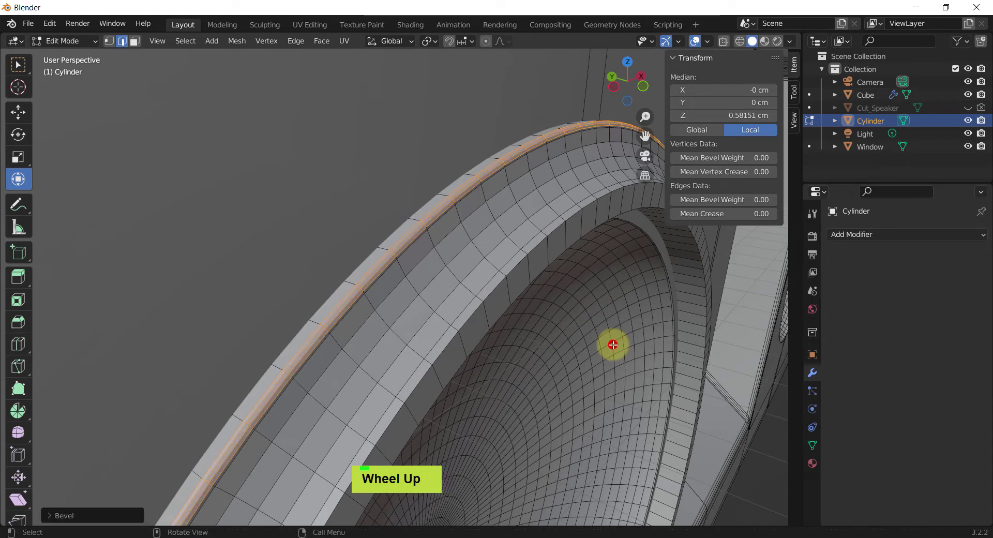
Bevel the outer edge loop of the ring's flat front rim narrowly with 3 segments
left_click(554, 230, "alt")
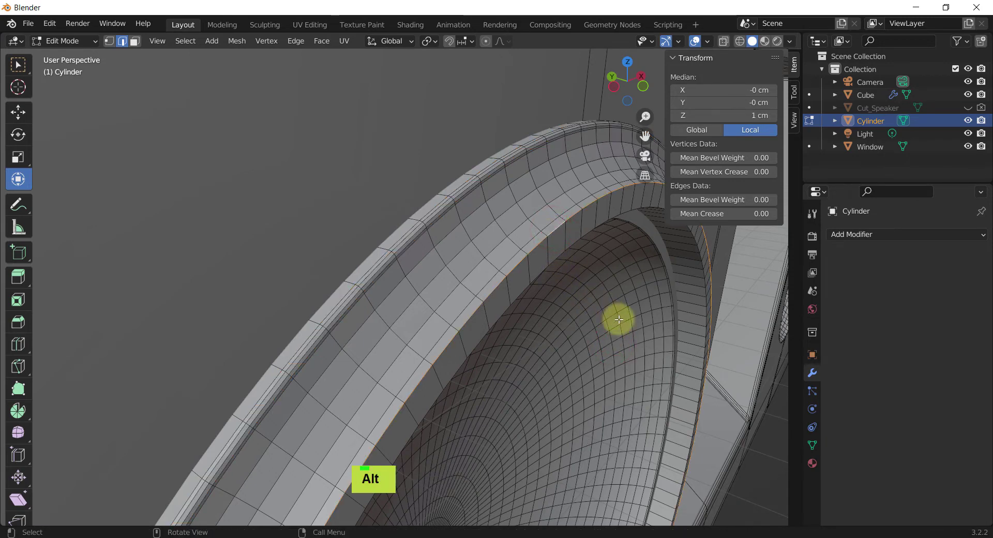
key("ctrl+b")
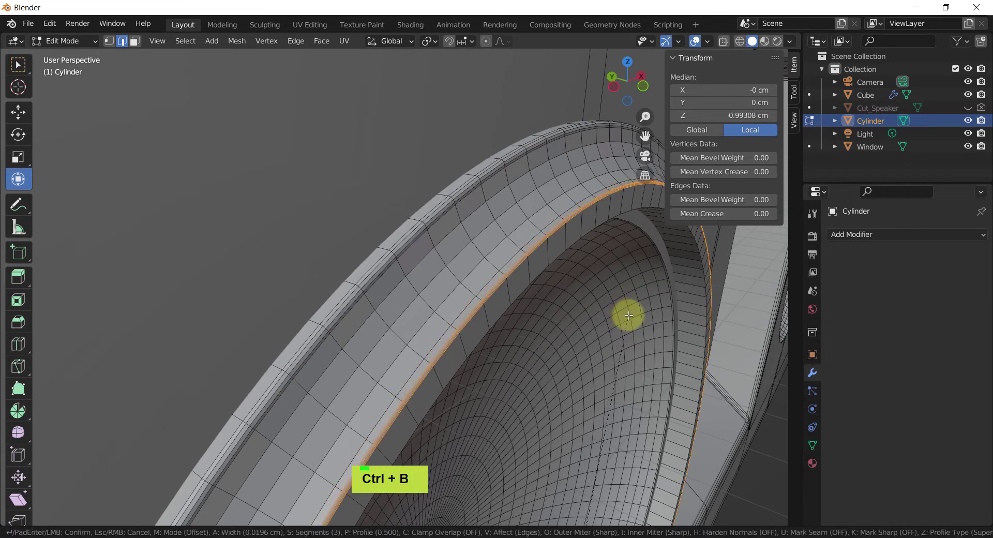
left_click(628, 314)
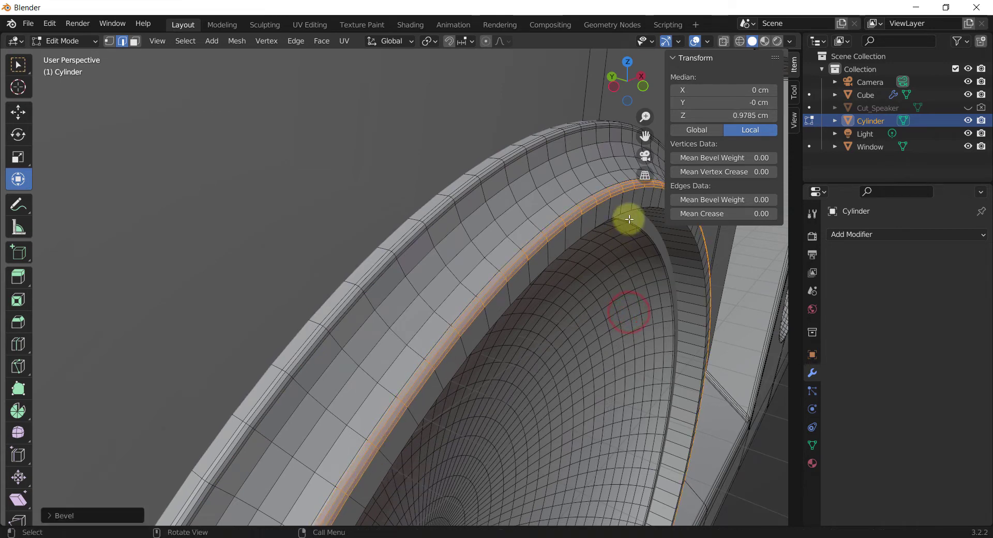
Bevel the inner edge loop of the ring's flat front rim about 0.21 cm wide with 5 segments
middle_click_drag(700, 277, 670, 267)
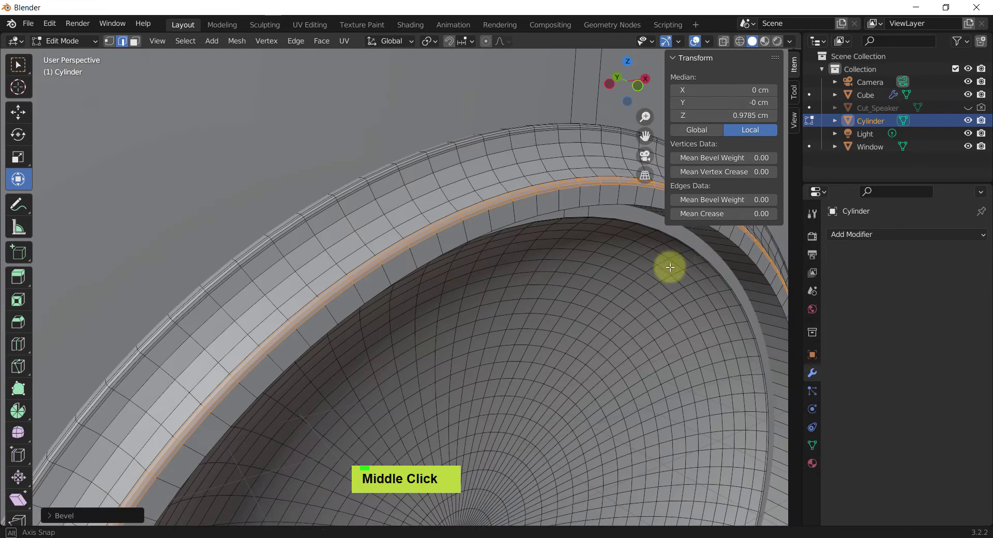
left_click(623, 205, "alt")
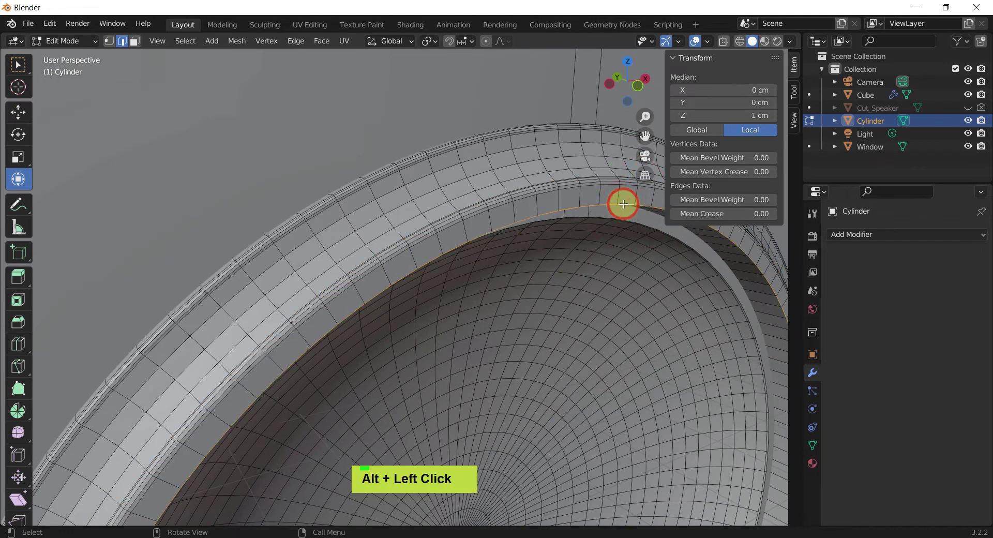
key("ctrl+b")
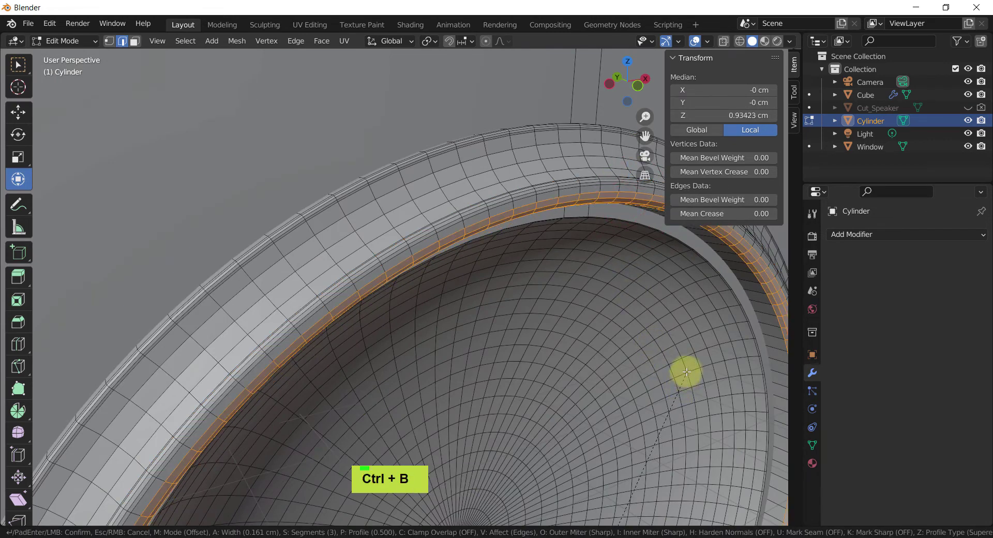
scroll(687, 373, "up", 1)
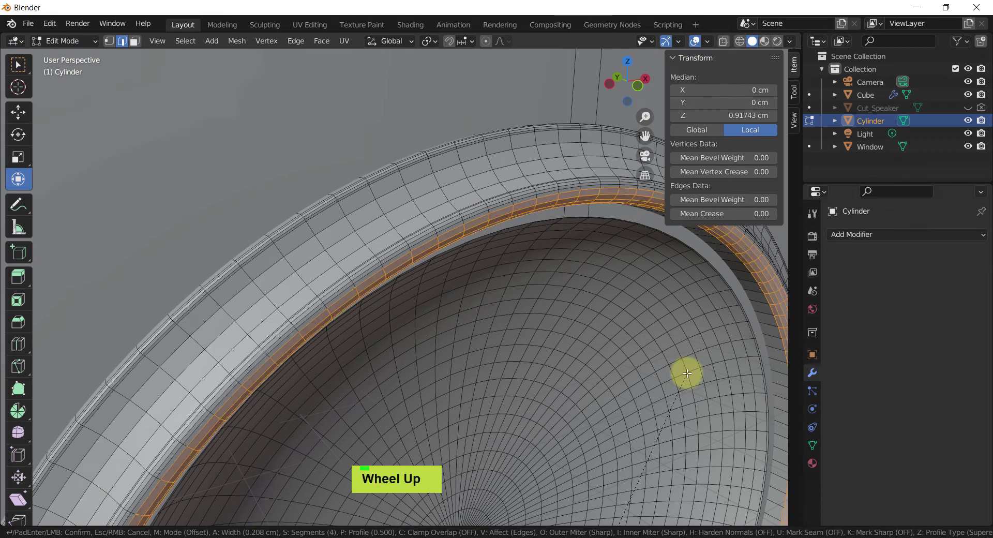
scroll(687, 373, "up", 1)
left_click(687, 373)
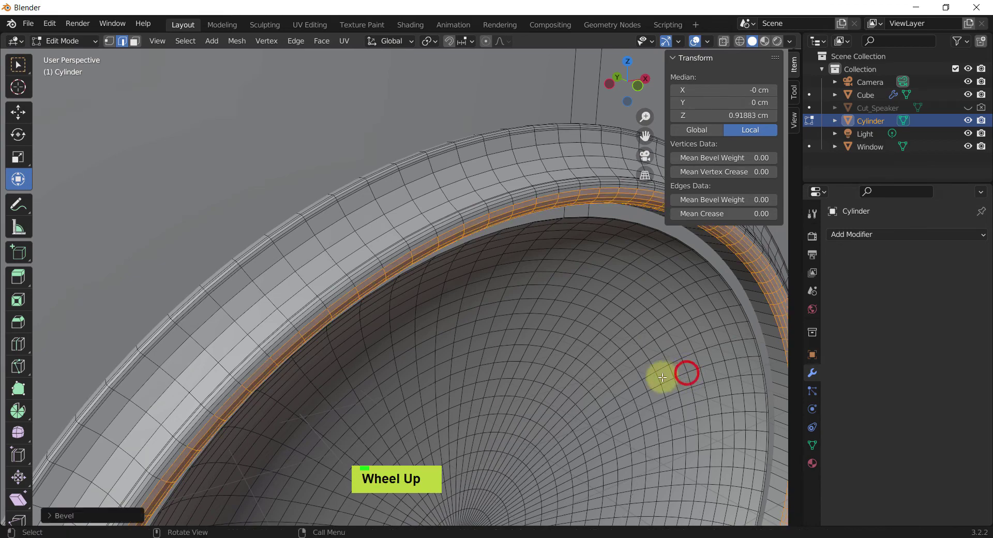
Return the speaker ring to Object Mode and deselect it
scroll(668, 371, "down", 3)
middle_click_drag(660, 370, 510, 275, "shift")
key("alt+e")
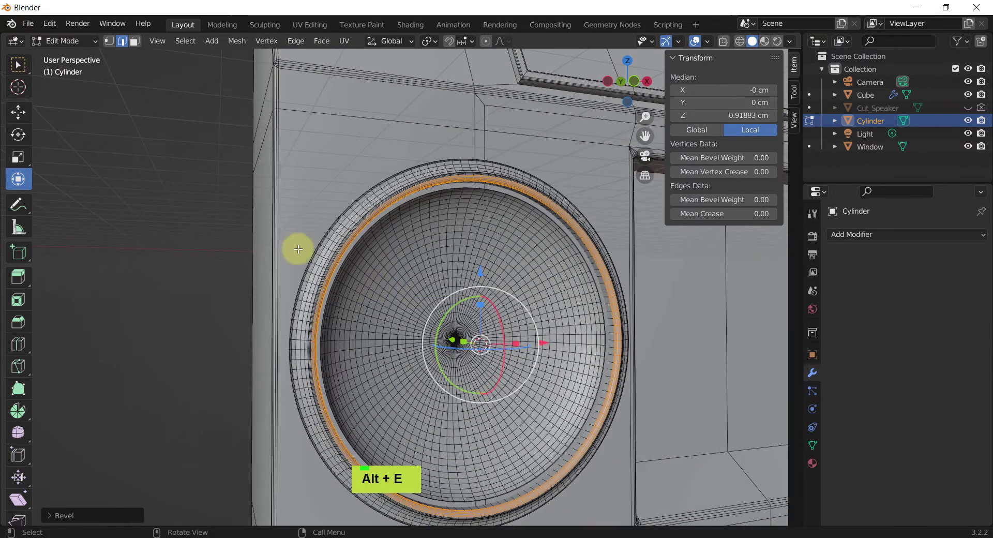
left_click(147, 265)
key("Tab")
key("alt+e")
left_click(169, 267)
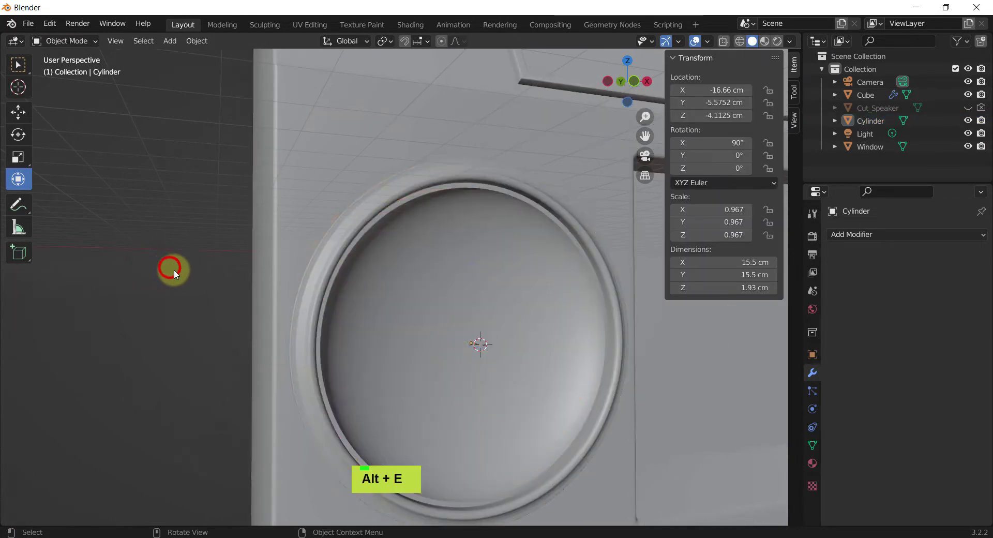
Add a Mirror modifier on the X axis to the speaker ring, using the cabinet Cube as mirror object
scroll(284, 273, "down", 4)
middle_click_drag(284, 273, 383, 326)
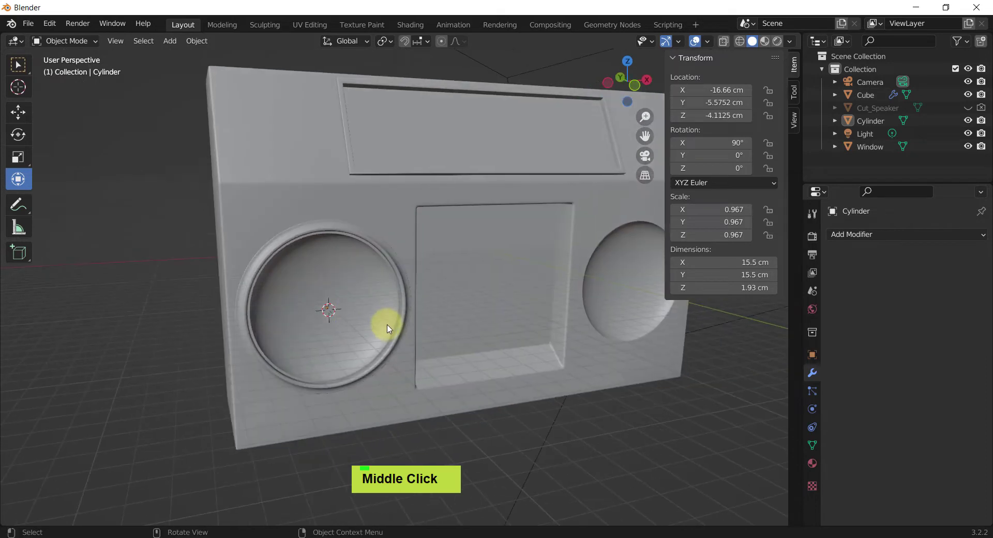
left_click(407, 291)
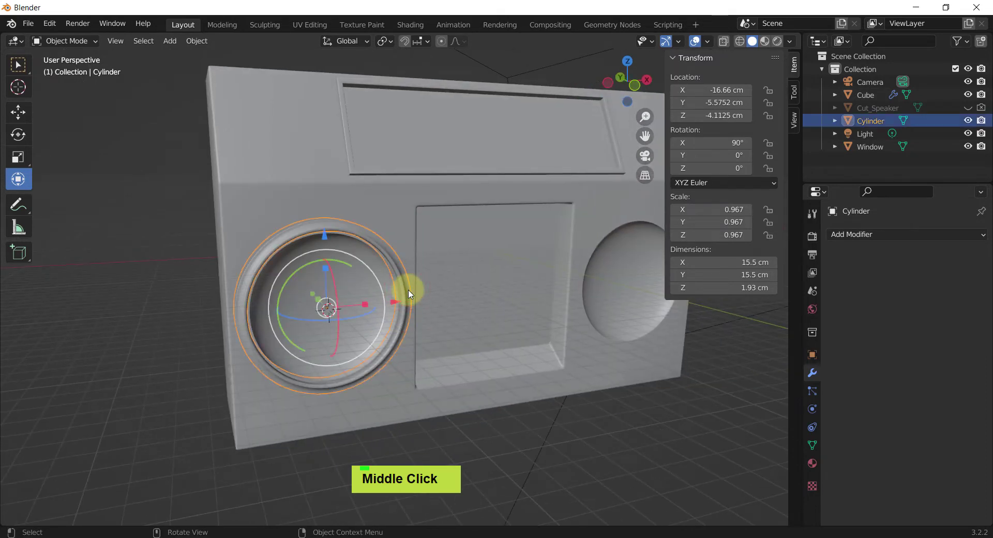
left_click(864, 235)
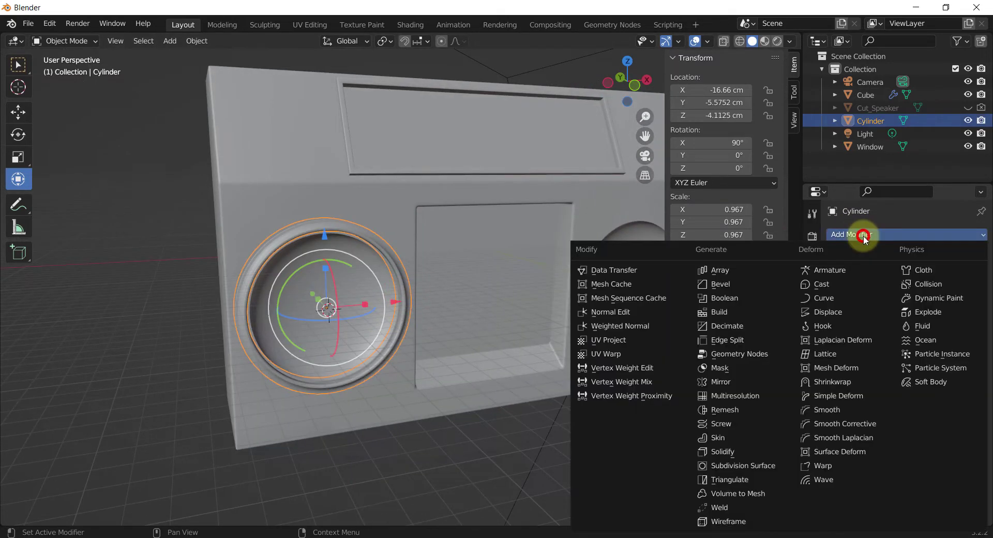
left_click(727, 384)
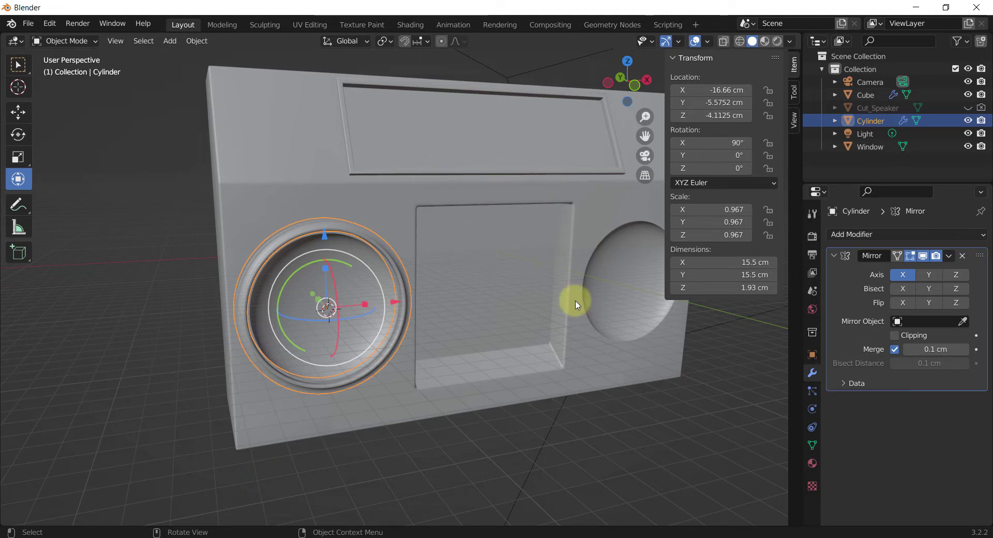
left_click(963, 321)
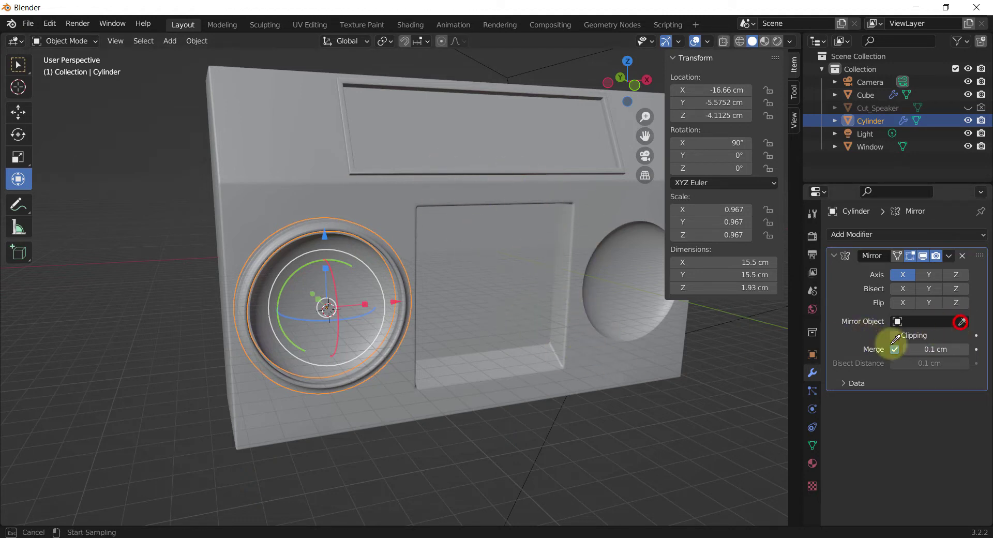
left_click(590, 358)
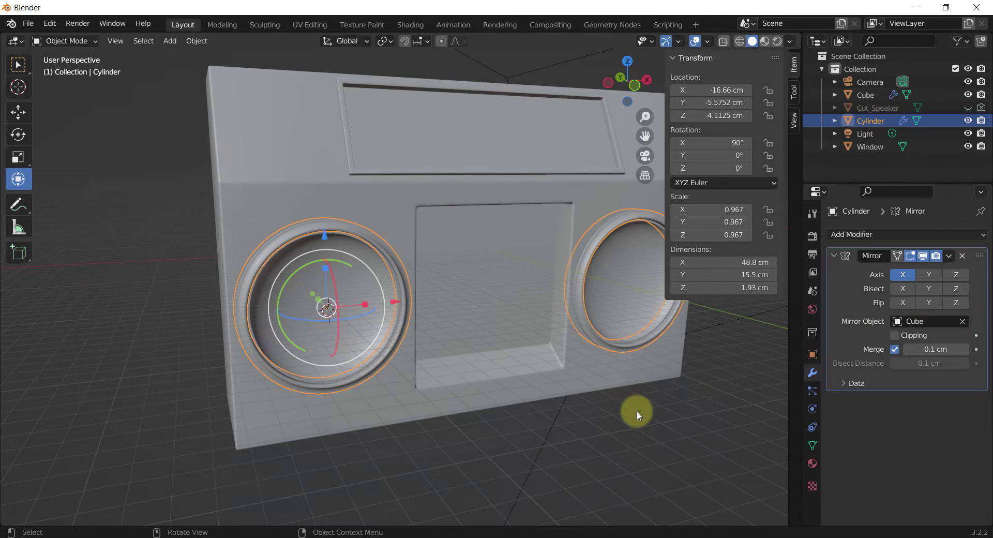
Deselect the speaker ring, add a UV sphere at the 3D cursor and rotate it -90° about X
mouse_move(640, 409)
middle_mouse_down("shift")
mouse_move(625, 412)
mouse_move(635, 419)
mouse_move(626, 395)
mouse_move(618, 419)
mouse_move(642, 419)
middle_mouse_up("shift")
left_click(682, 449)
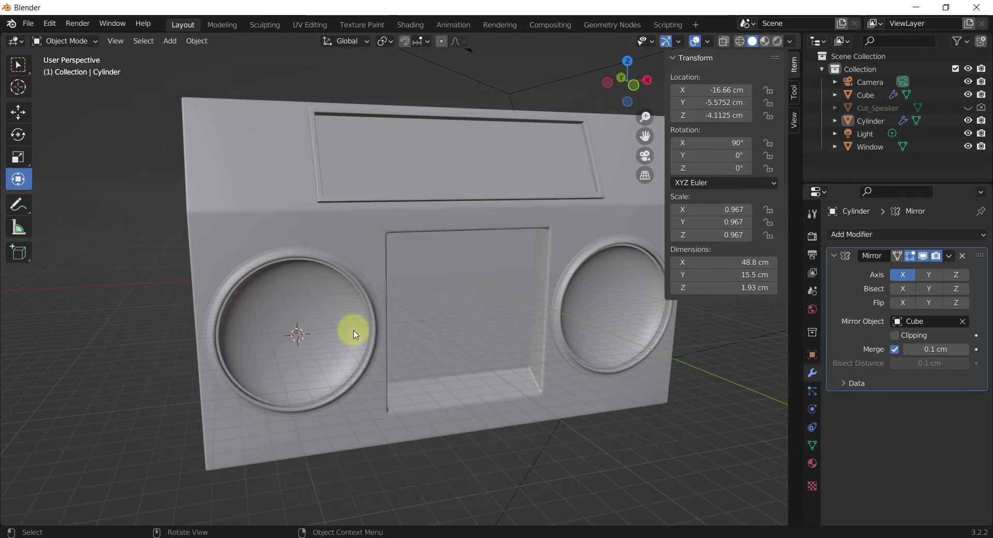
middle_click_drag(315, 335, 326, 315)
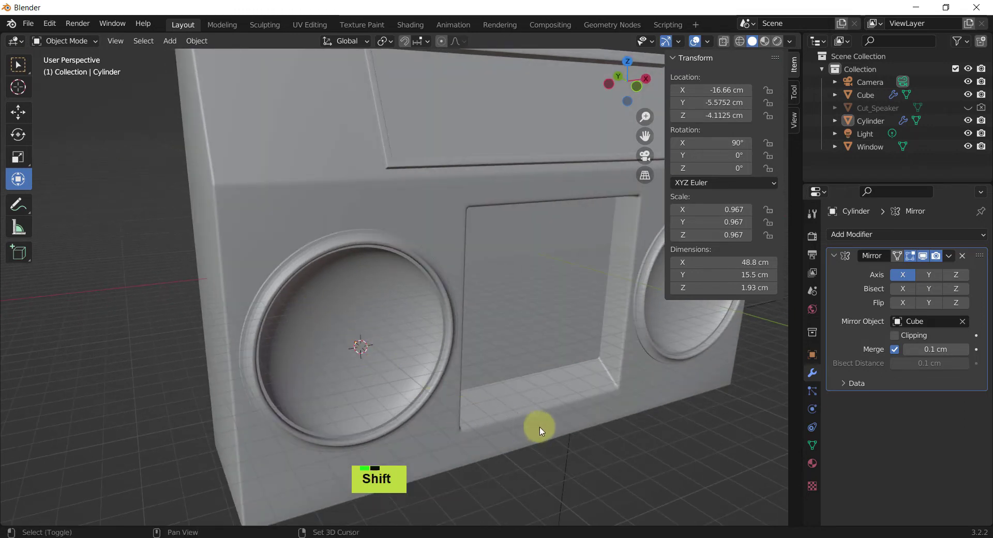
key("shift+a")
key("u")
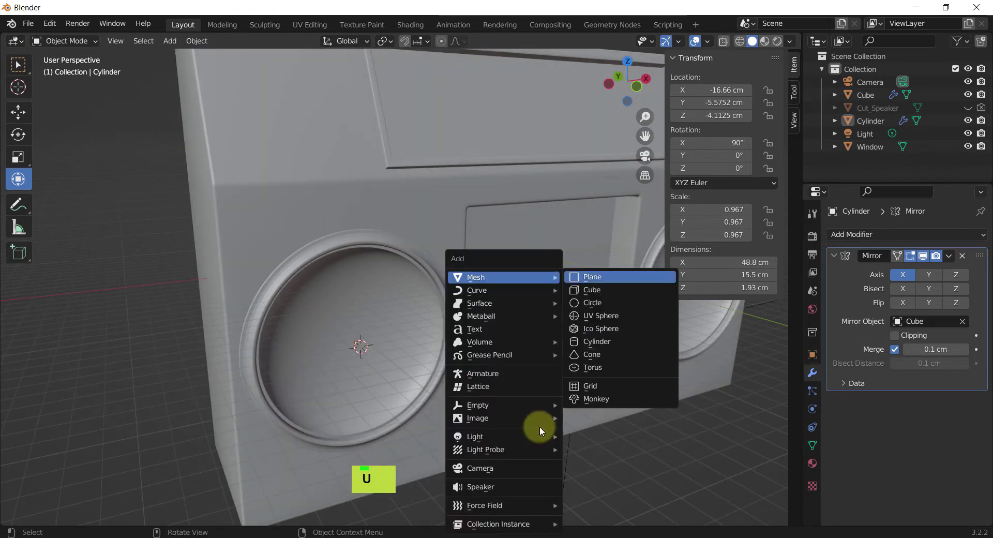
middle_click_drag(469, 335, 466, 337)
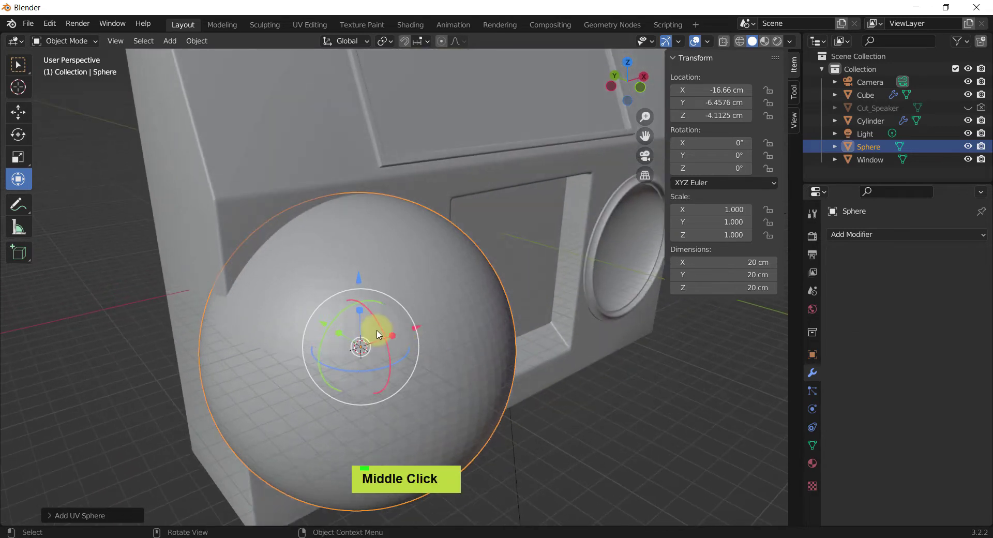
left_click_drag(381, 332, 157, 206)
middle_click_drag(338, 344, 347, 350)
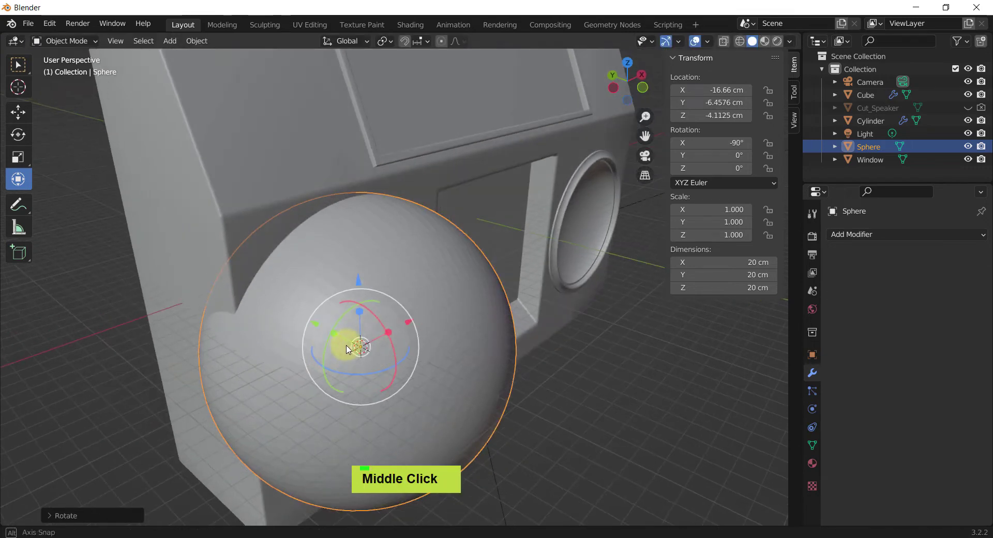
Scale the sphere down uniformly to about 0.313 and shade it smooth
key("s")
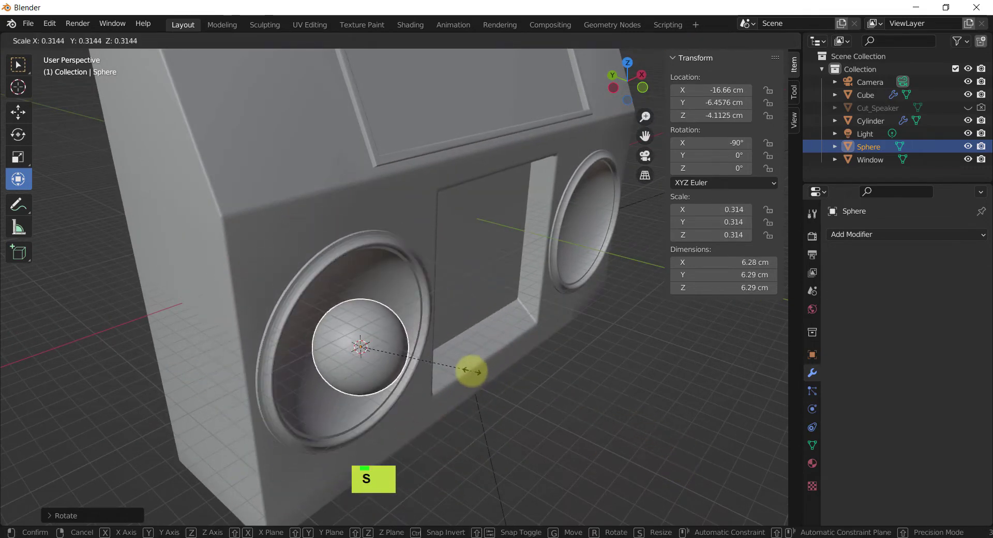
left_click(468, 371)
right_click(405, 348)
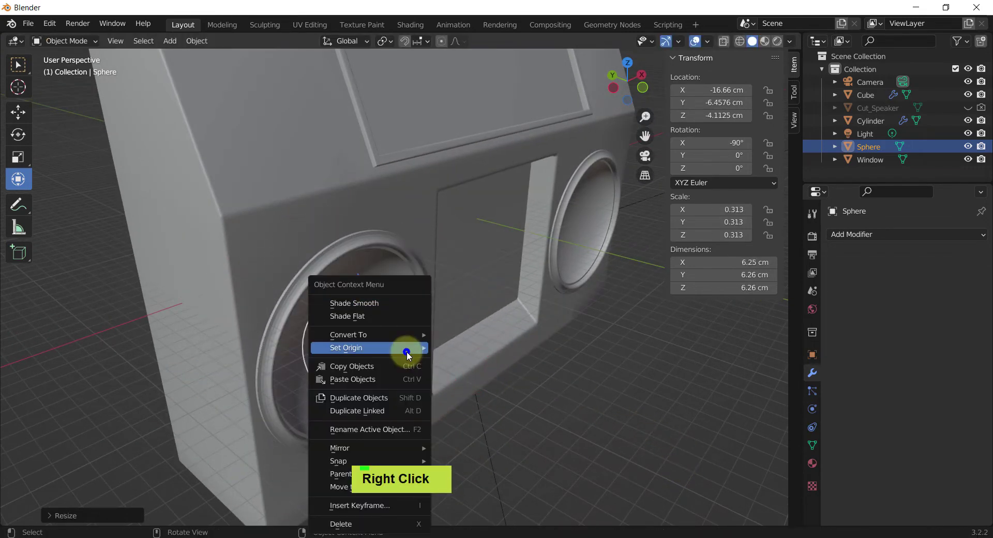
left_click(374, 305)
Move the sphere back into the speaker cone at Y about -4.32 cm and flatten it to about 5.01 cm wide and 1.53 cm deep
middle_click_drag(498, 405, 345, 354)
left_click_drag(330, 337, 275, 311)
middle_click_drag(431, 383, 650, 454)
key("s")
left_click(610, 437)
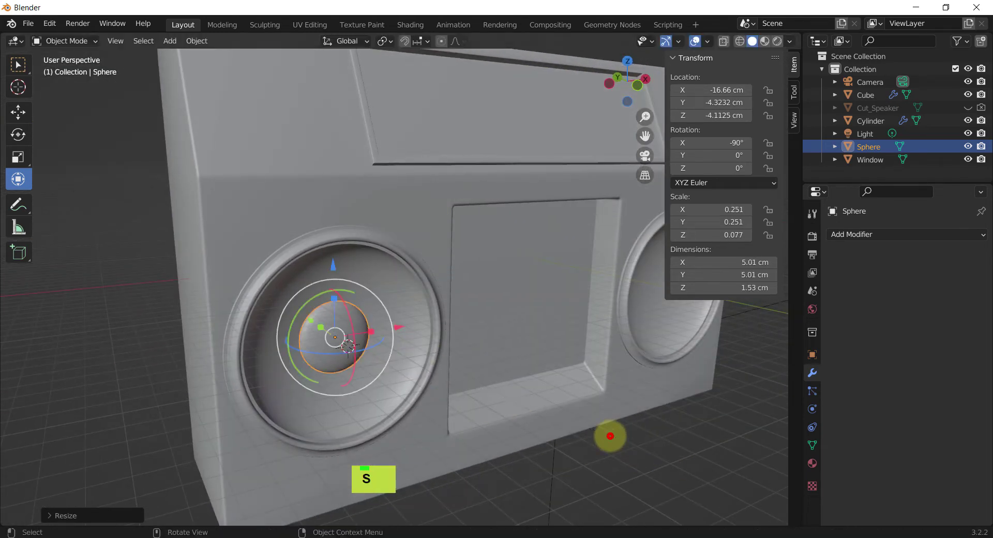
Hide every object except the flattened sphere and enter Edit Mode on it
middle_click_drag(377, 395, 456, 342)
scroll(328, 352, "up", 1)
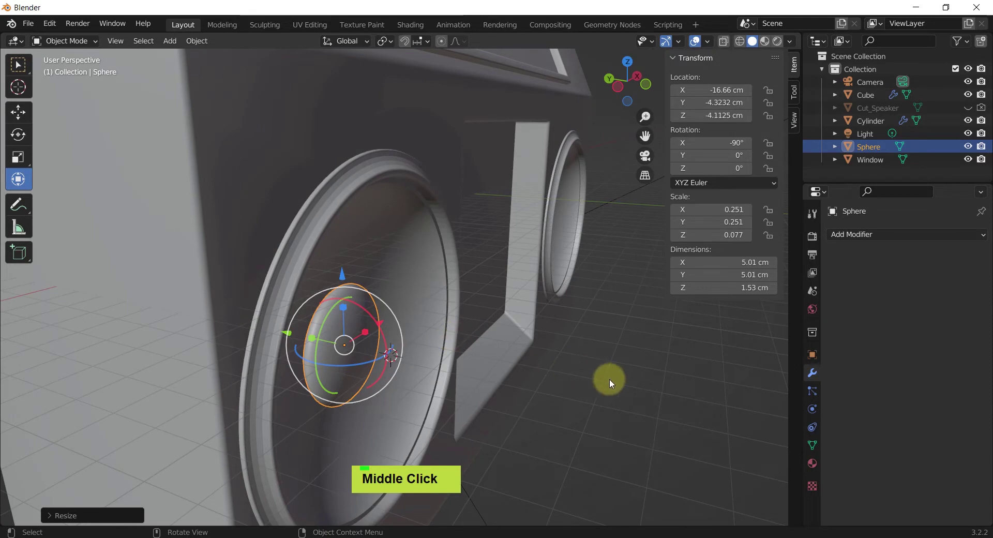
middle_click_drag(575, 379, 546, 361)
key("Tab")
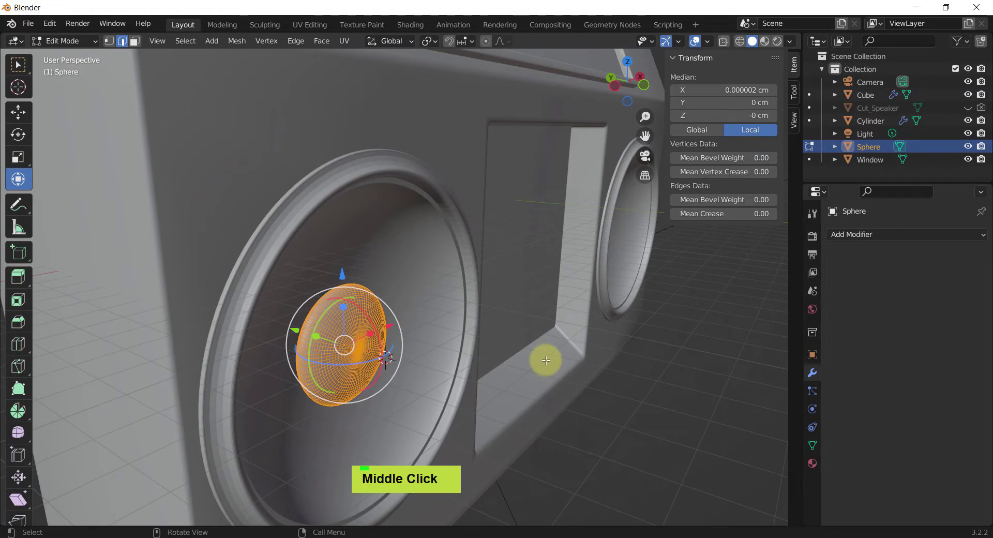
key("shift")
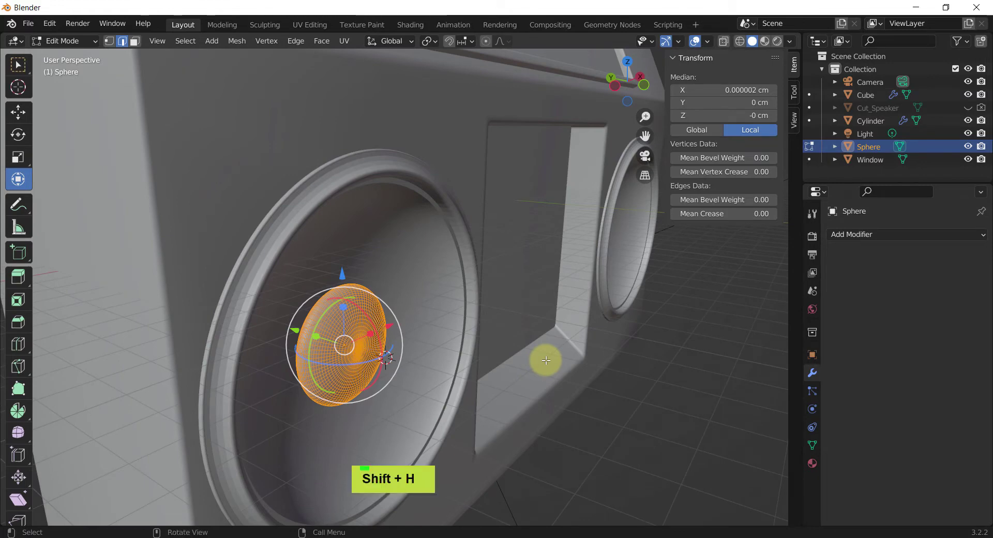
middle_click_drag(588, 300, 515, 302)
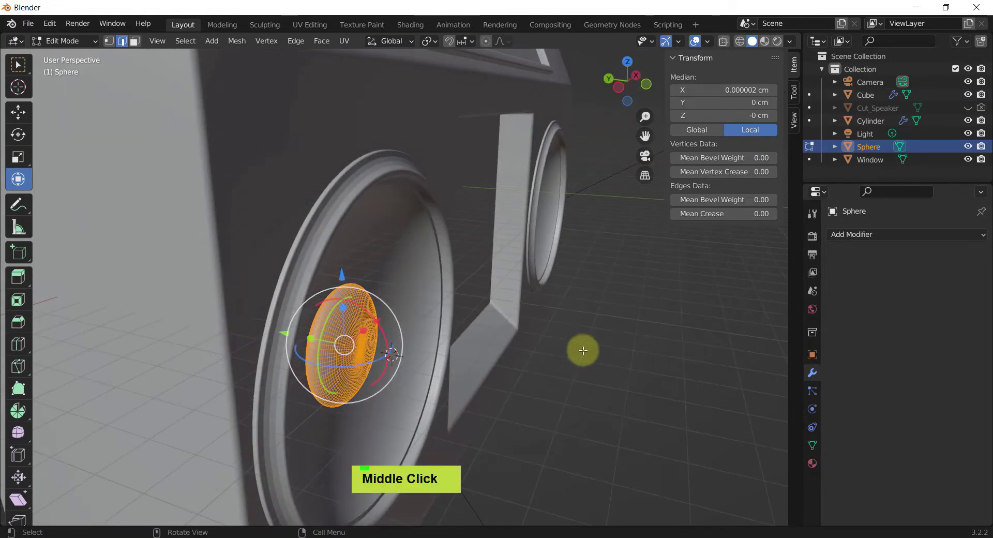
key("Tab")
key("shift+h")
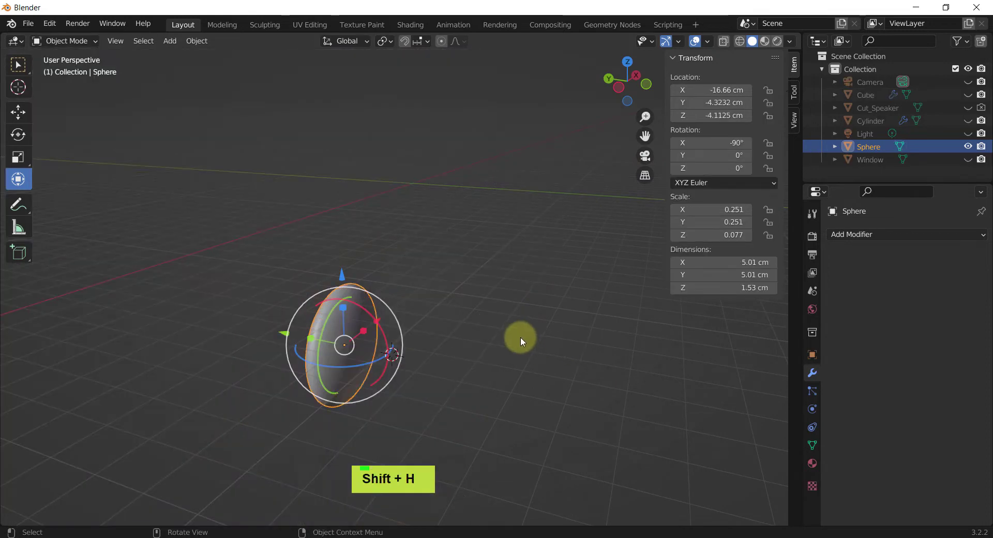
middle_click_drag(520, 337, 559, 324)
key("Tab")
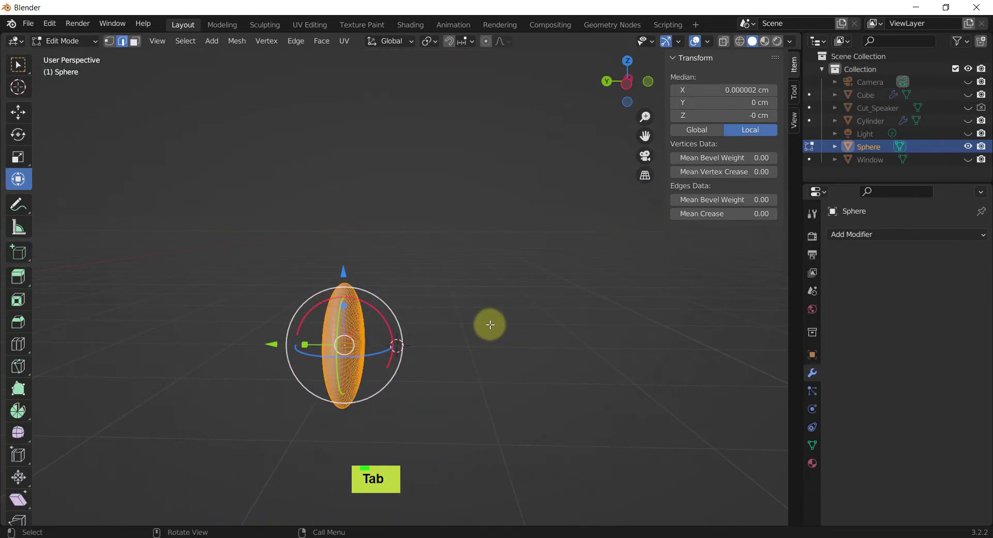
Delete the rear half of the sphere's faces, selecting them through the mesh with X-ray in the right orthographic view
middle_click_drag(490, 324, 637, 309, "alt")
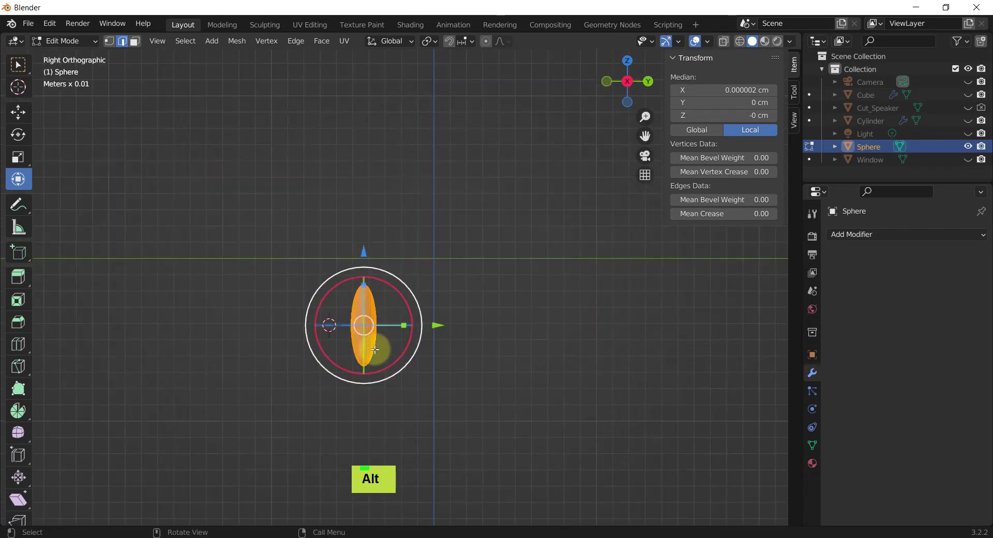
middle_click_drag(375, 349, 448, 380, "ctrl")
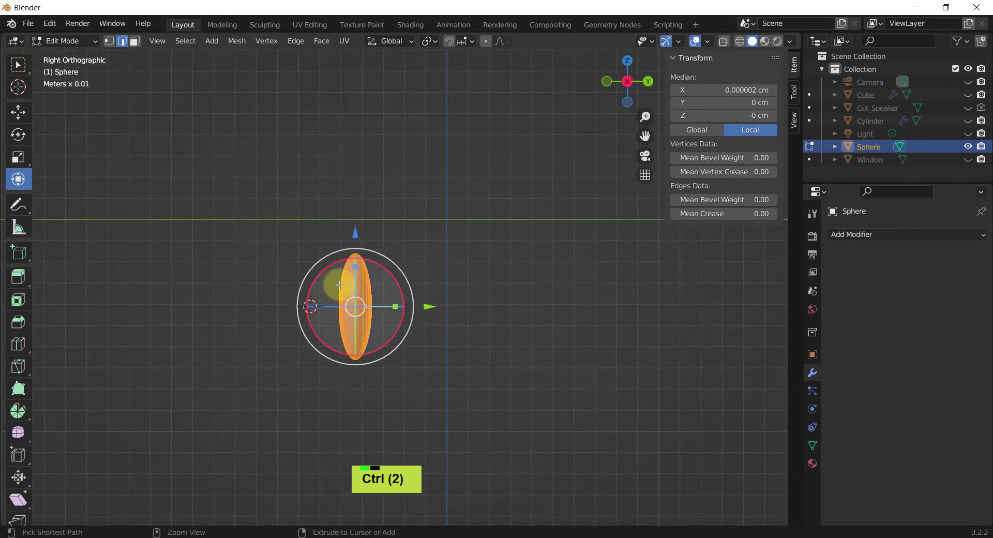
middle_click_drag(442, 309, 440, 212, "ctrl")
middle_click_drag(393, 234, 467, 176, "shift")
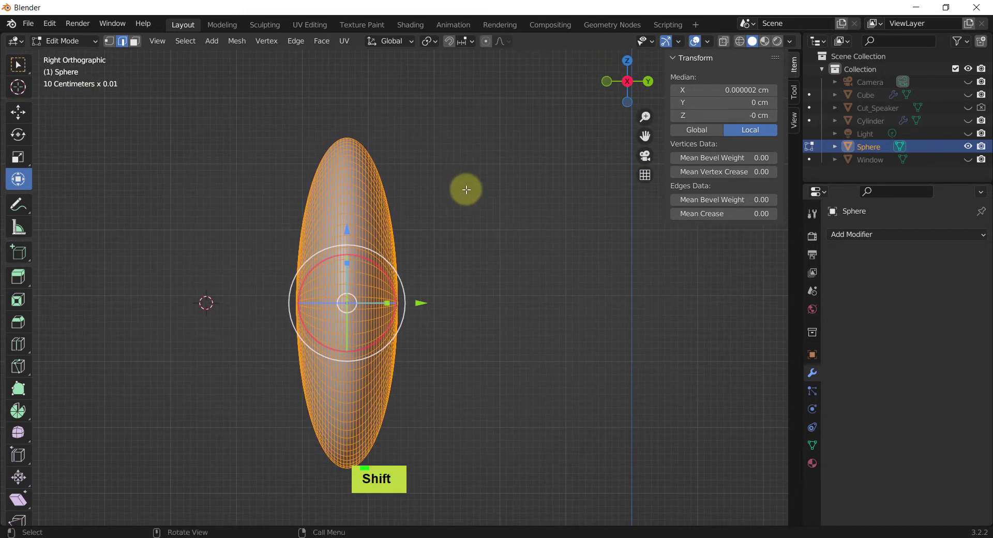
key("3")
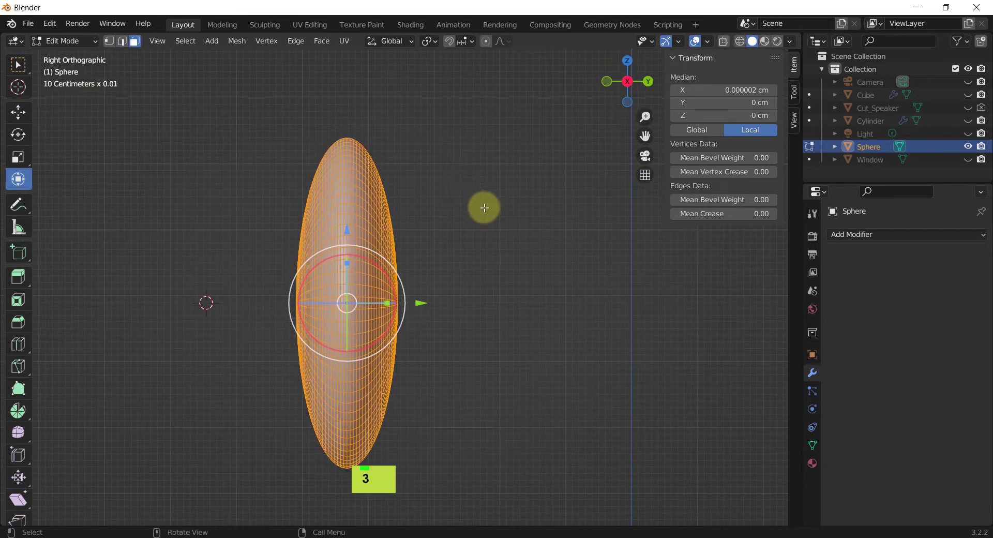
key("alt+z")
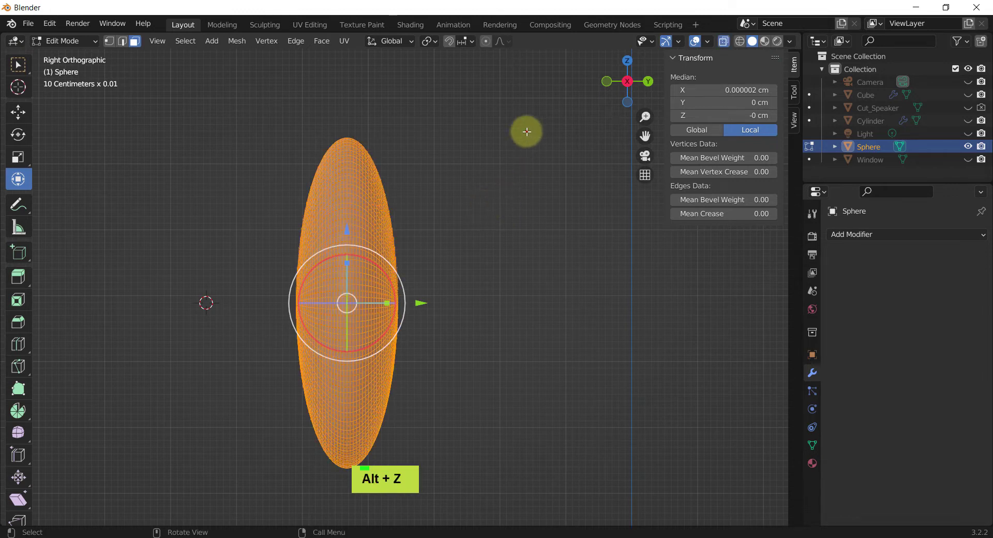
left_click(525, 130)
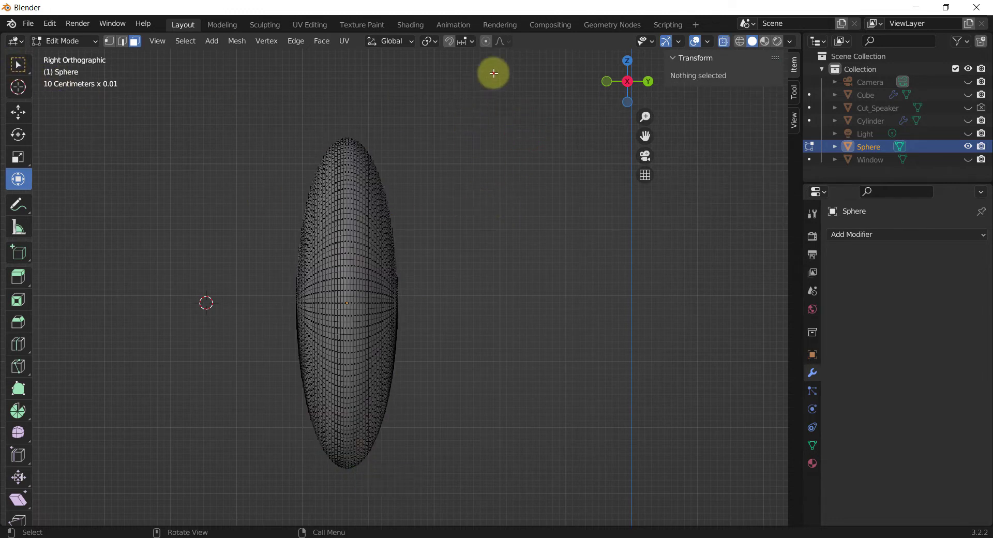
left_click_drag(494, 73, 349, 512)
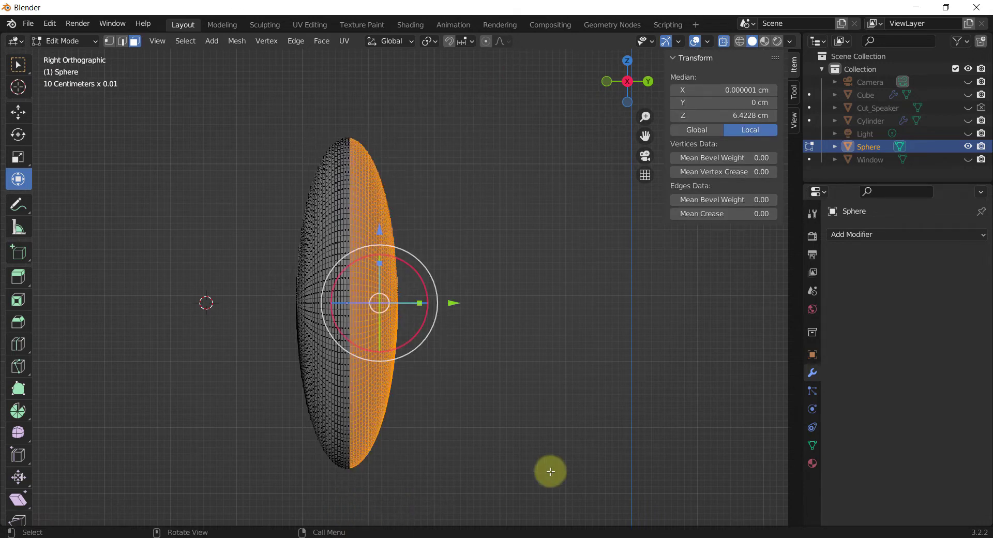
key("x")
left_click(504, 393)
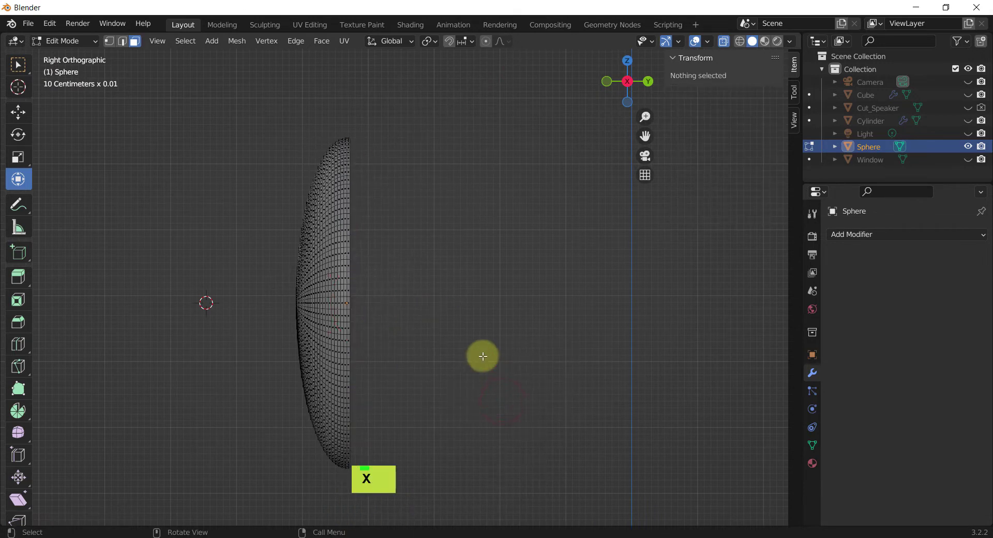
Return to Object Mode, unhide all the hidden objects and clear the selection
middle_click_drag(483, 356, 514, 350)
key("Tab")
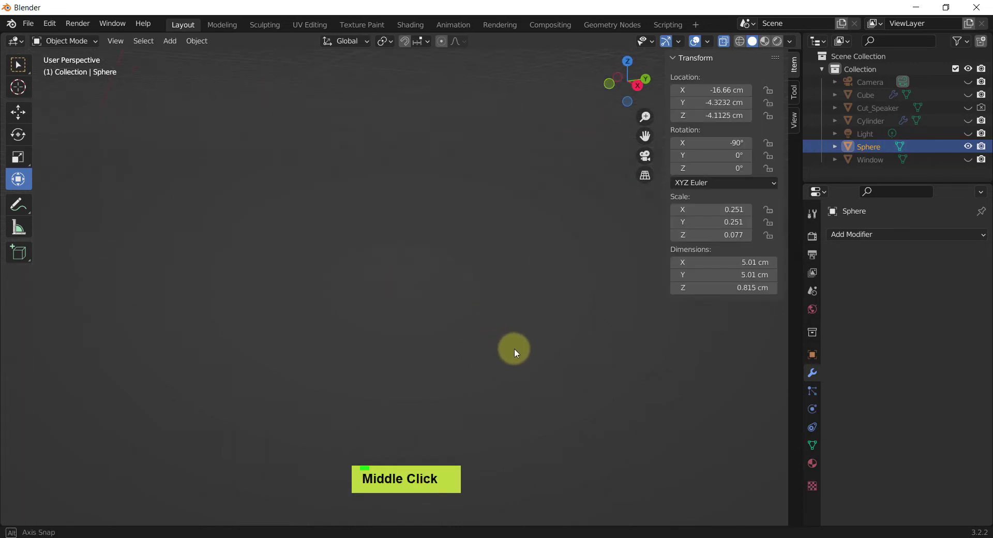
key("alt+h")
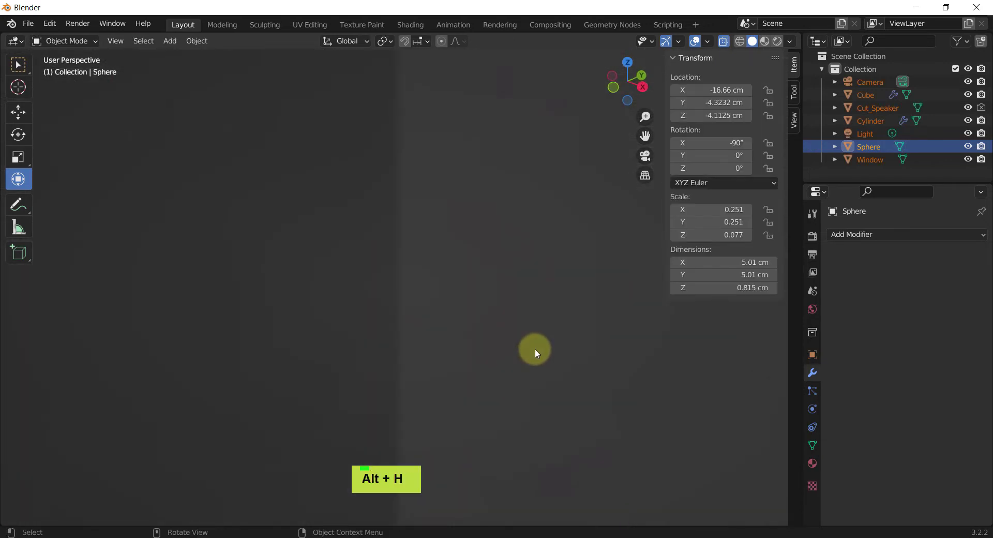
key("shift+f")
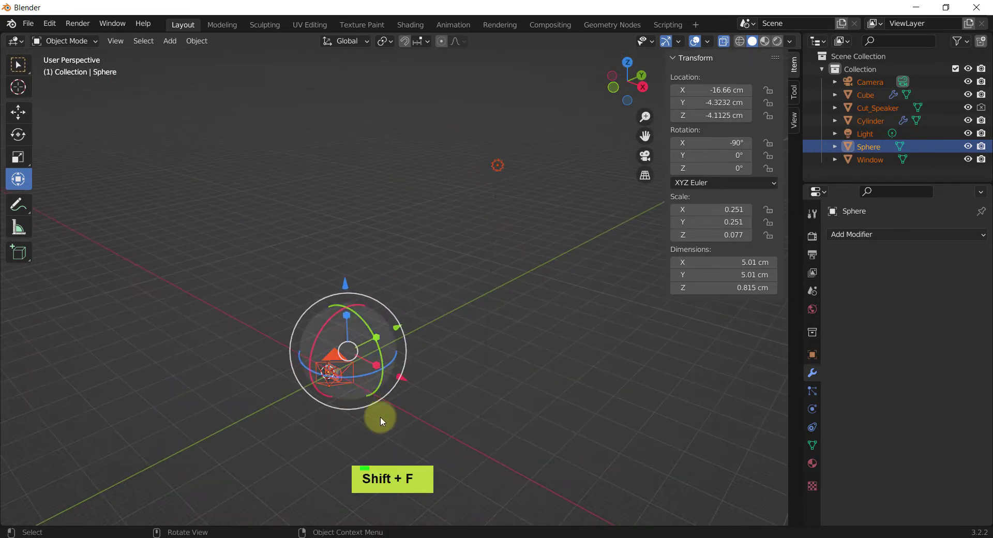
left_click(379, 424)
Frame the speaker ring in the viewport and turn off X-ray
scroll(331, 380, "up", 3)
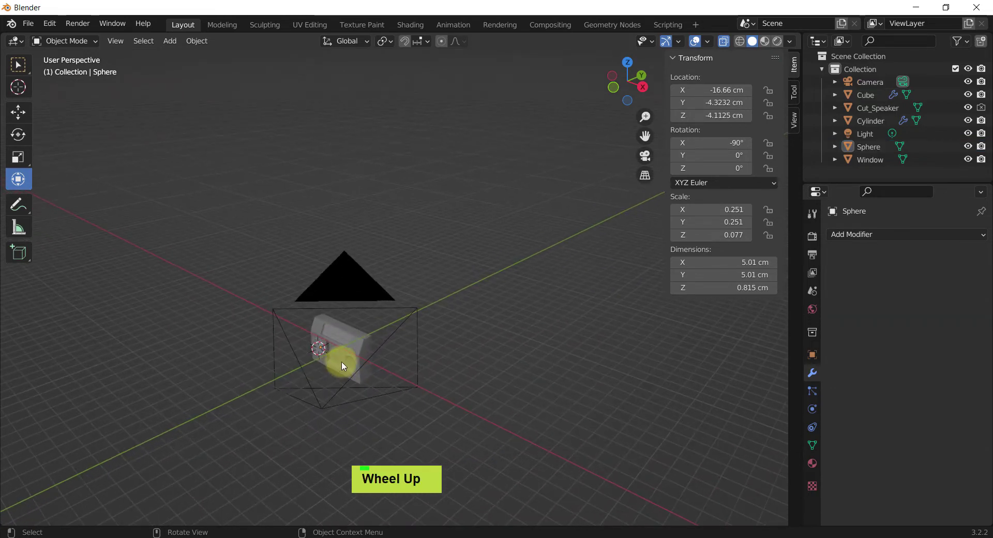
left_click(343, 364)
key("shift+f")
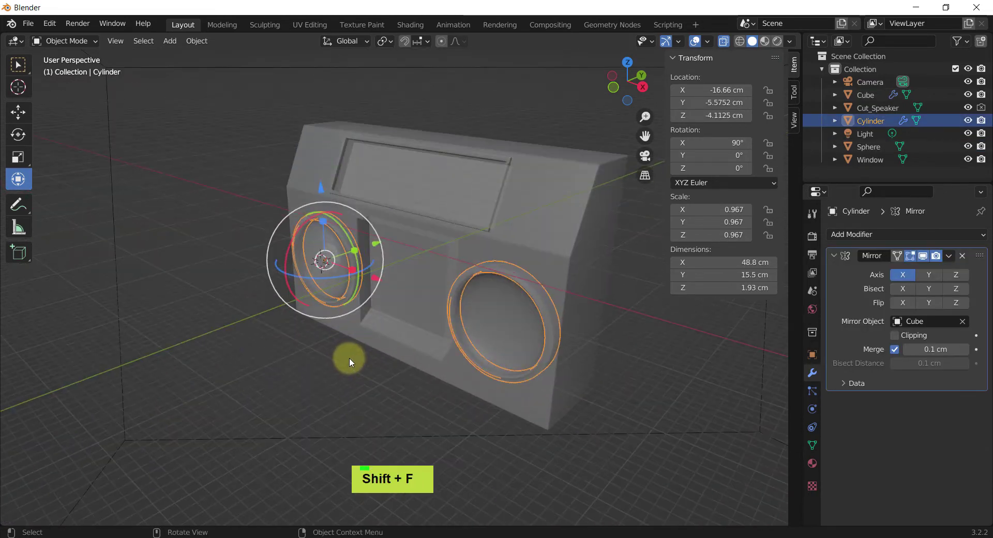
key("alt+z")
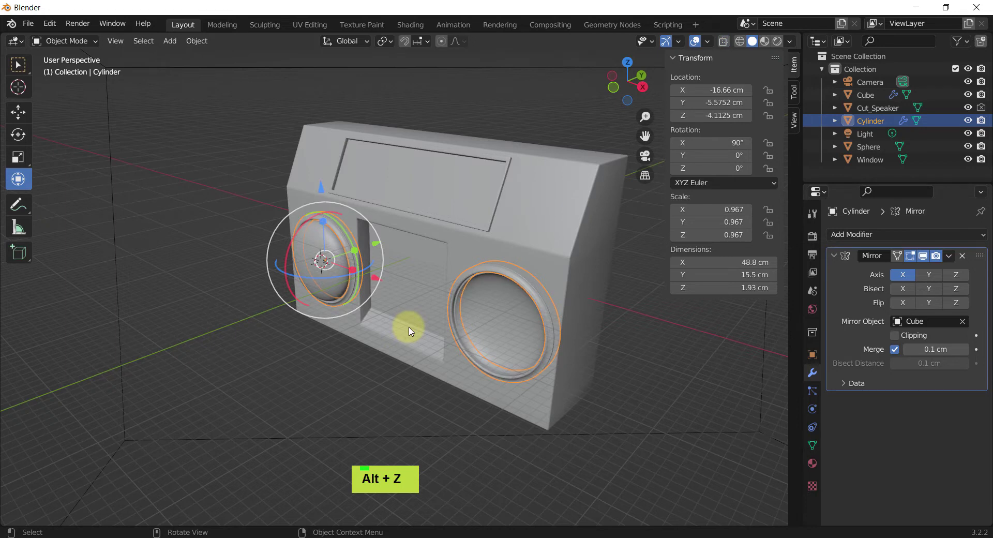
Look up the Frame Selected view command and its shortcut, and deselect the speaker ring
left_click(115, 41)
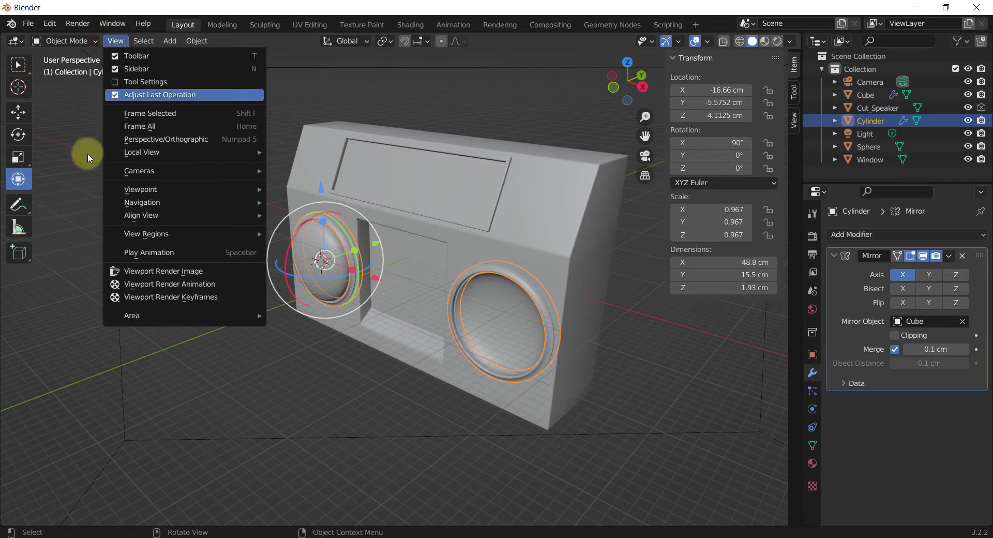
left_click(126, 44)
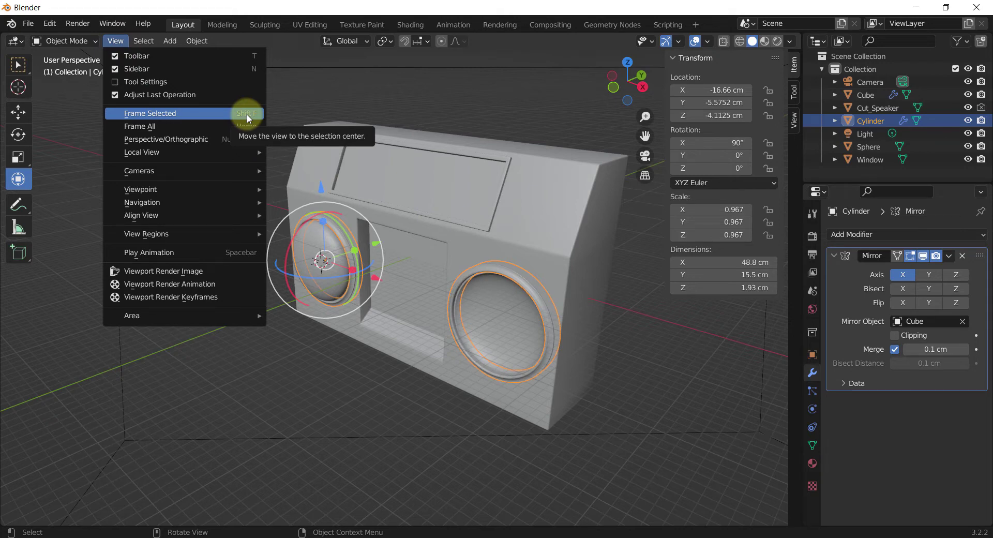
left_click(324, 371)
middle_click_drag(325, 371, 445, 377)
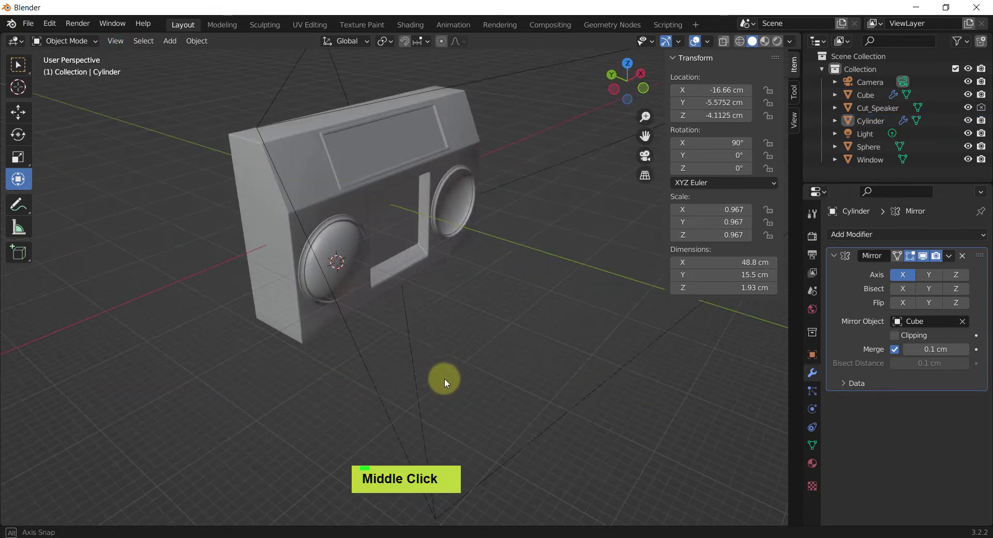
Hide the Cut_Speaker object in the viewport
left_click(348, 243)
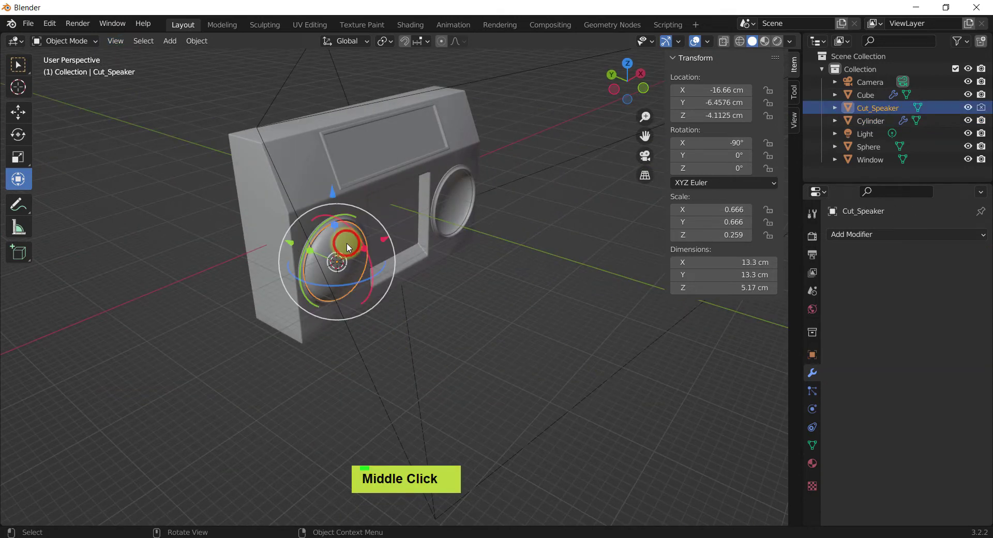
left_click(969, 107)
middle_click_drag(323, 259, 315, 246)
scroll(319, 254, "up", 3)
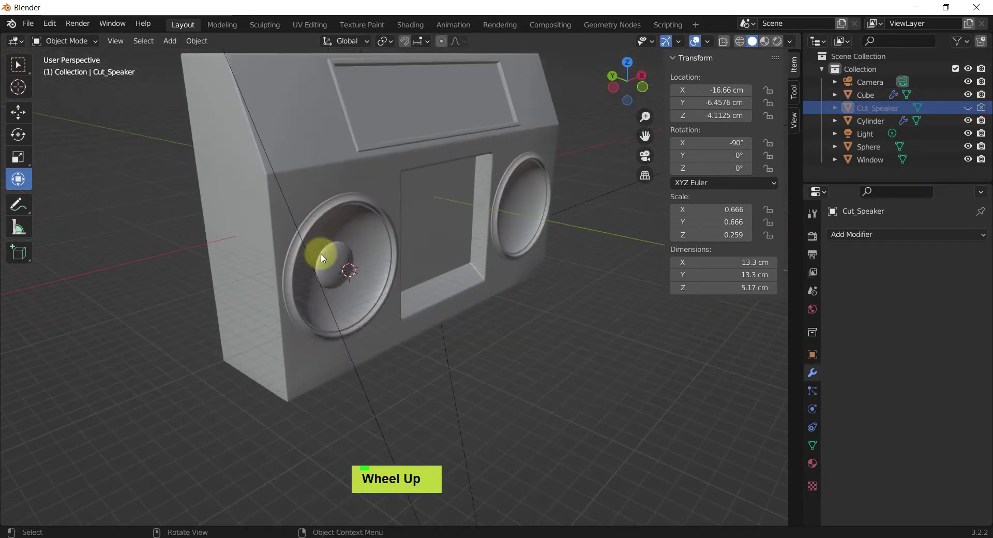
Add a Mirror modifier on the X axis to the domed centre cap with Cube as mirror object, and deselect the cap
left_click(329, 261)
scroll(330, 261, "up", 5)
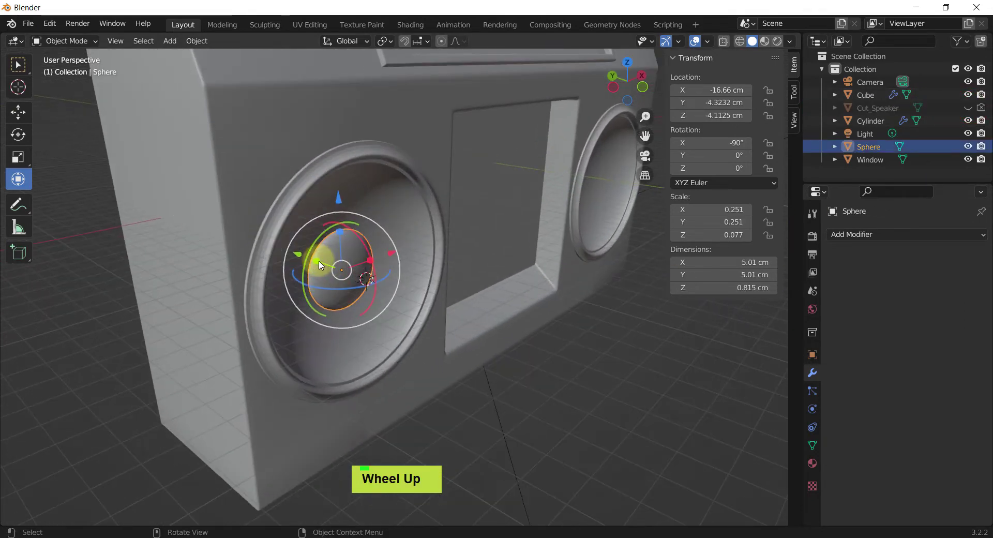
middle_click_drag(326, 262, 318, 266)
scroll(317, 266, "down", 3)
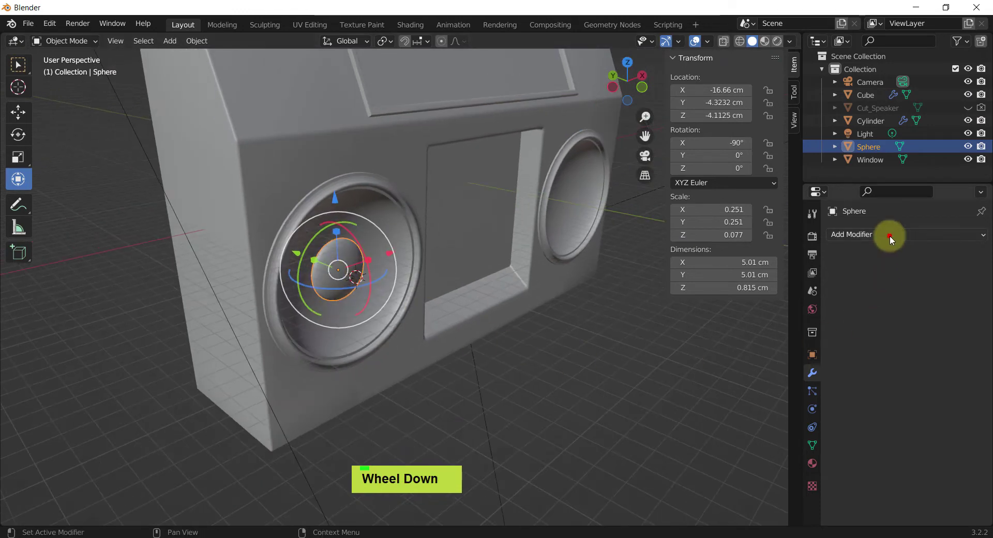
left_click(890, 235)
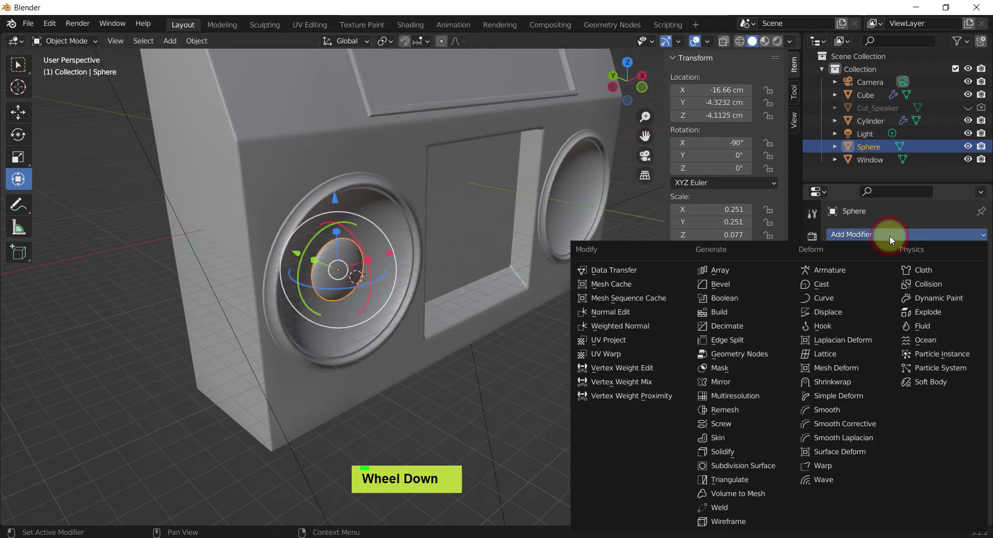
left_click(724, 382)
left_click(963, 321)
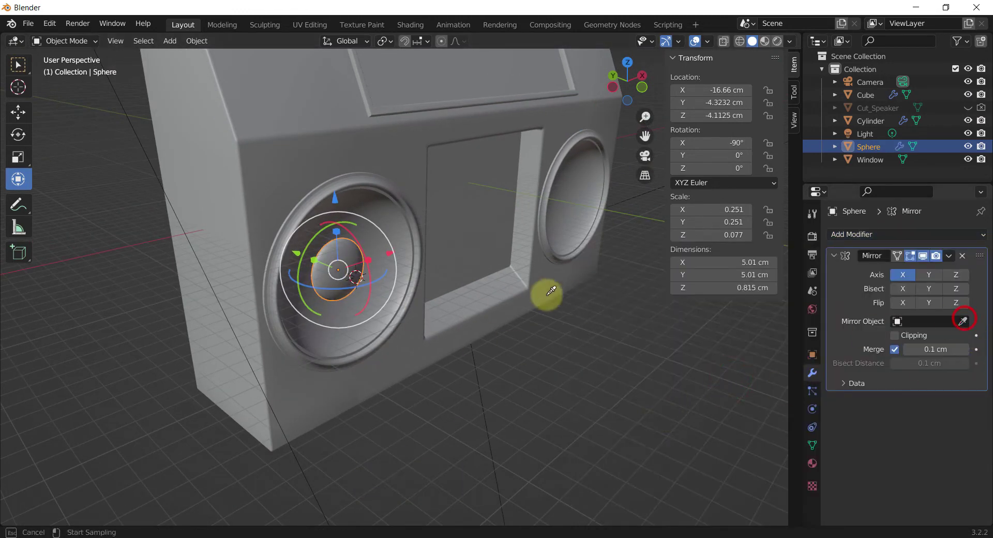
left_click(538, 293)
middle_click_drag(598, 337, 582, 380, "shift")
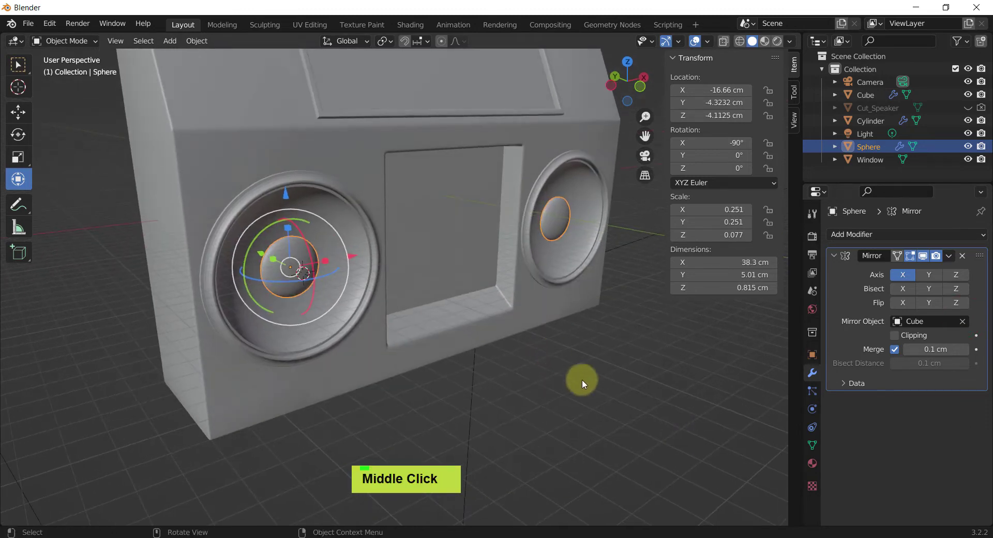
left_click(588, 384)
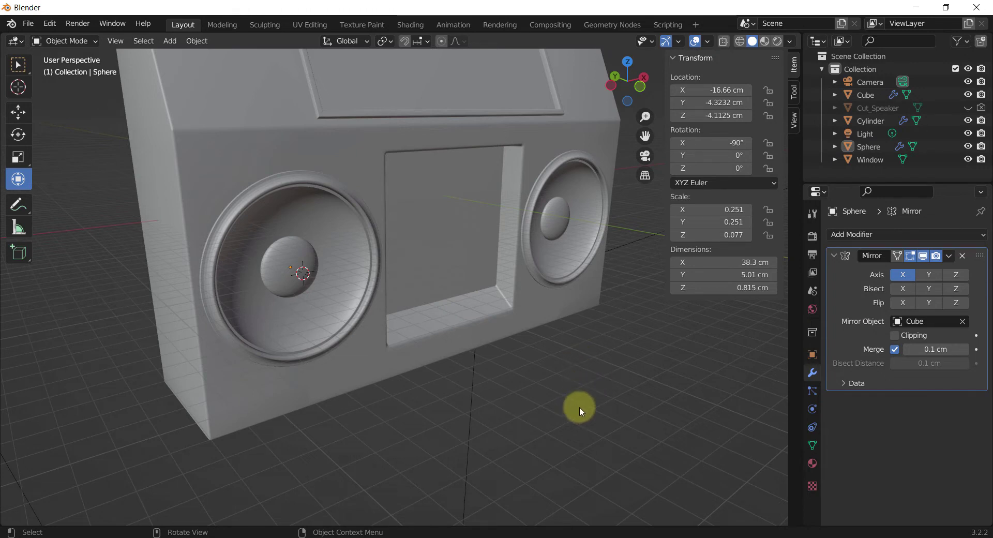
Add a mesh plane at the speaker's centre and scale it up to about 14.8 cm wide
key("shift+a")
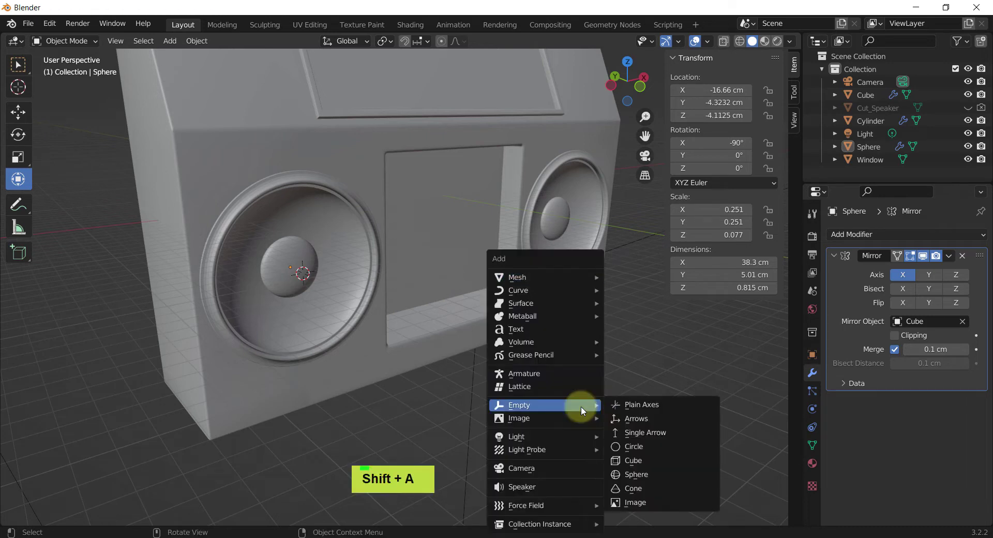
key("m")
key("p")
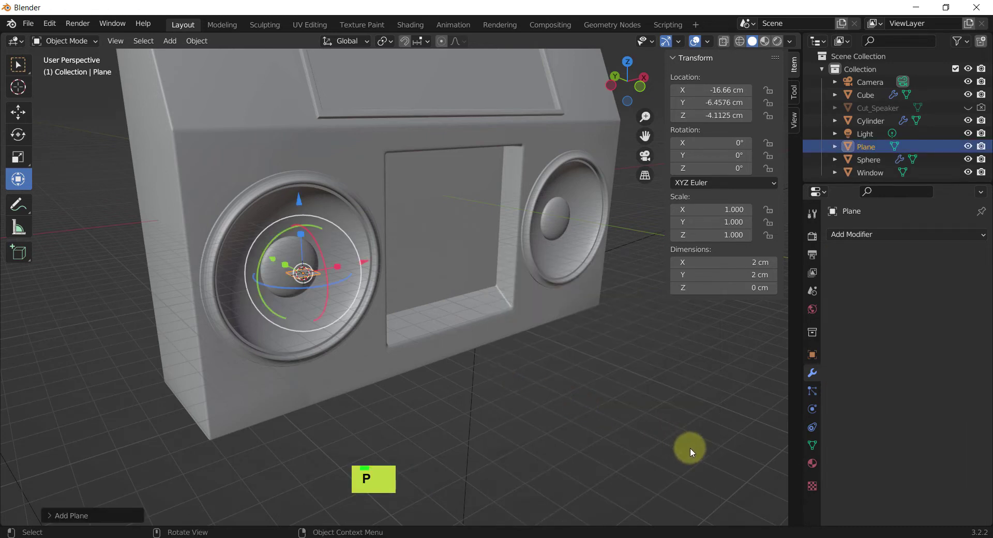
key("s")
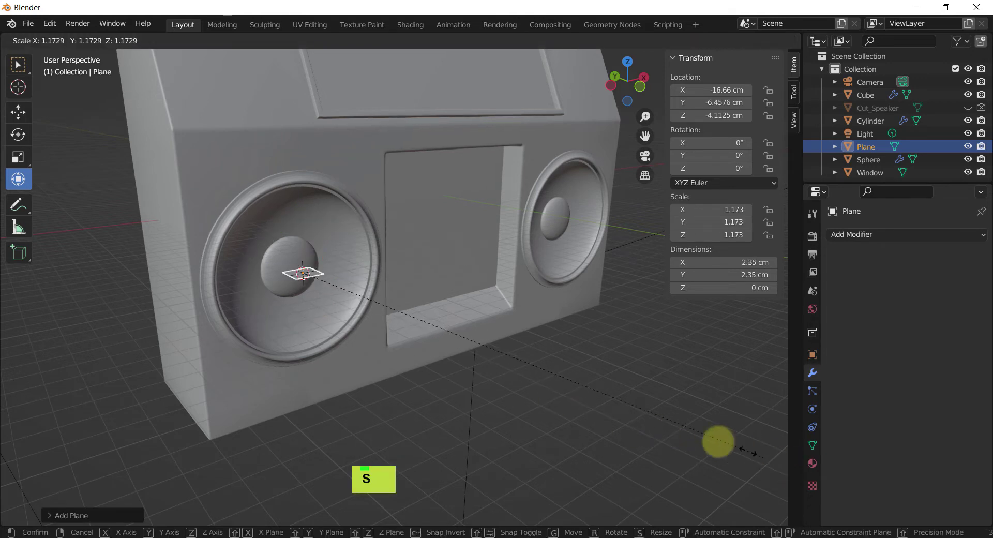
right_click(699, 432)
key("s")
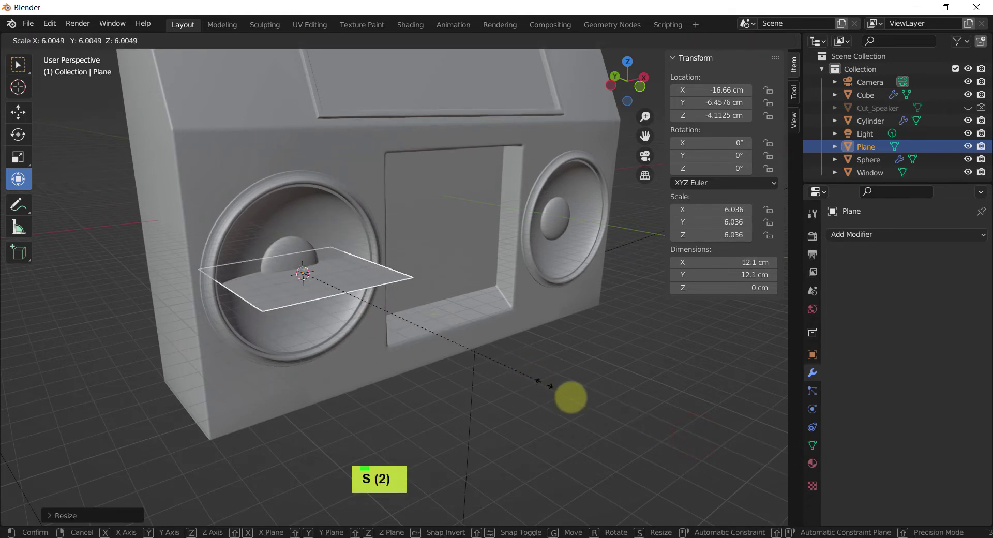
left_click(593, 409)
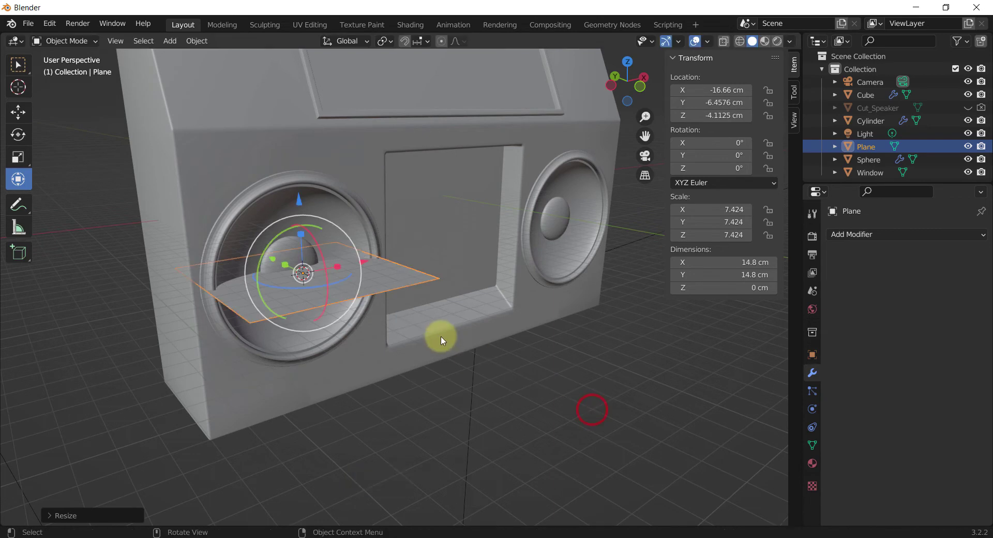
Rotate the plane 90° about the X axis so it stands parallel to the speaker front
middle_click_drag(443, 337, 393, 388)
scroll(394, 244, "up", 3)
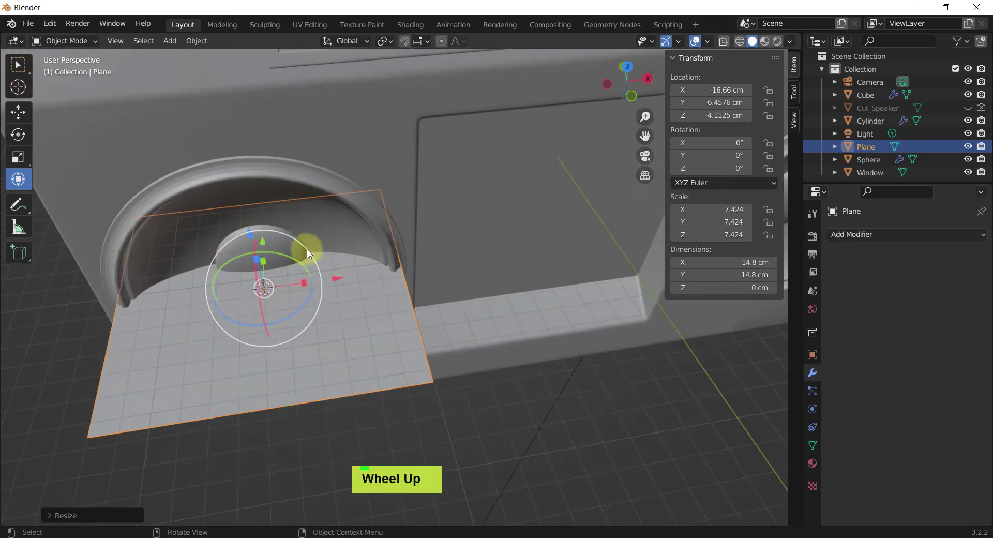
middle_click_drag(310, 250, 348, 226)
left_click_drag(268, 270, 284, 289, "ctrl")
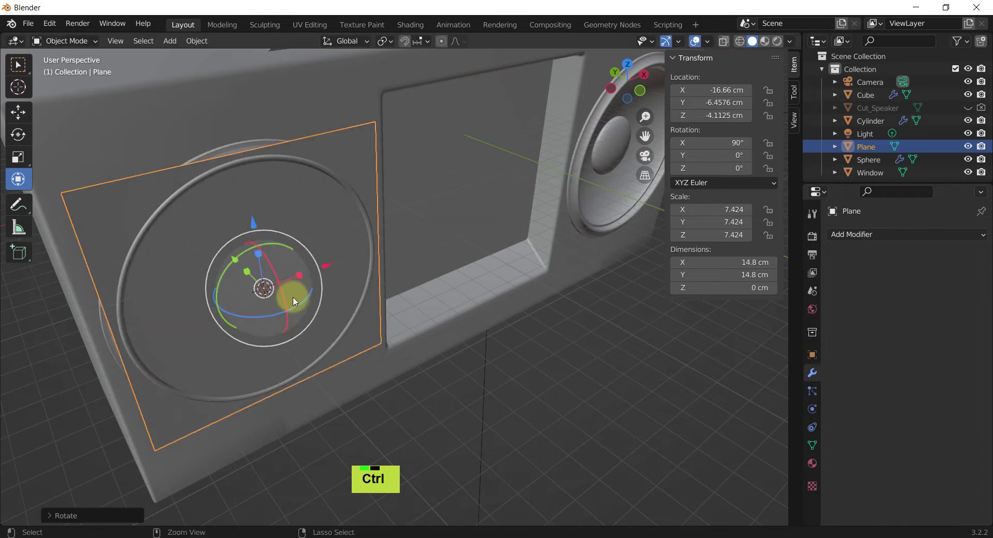
Move the plane along Y to about -6.26 cm, slightly into the speaker ring, and switch to the Select Box tool
mouse_move(284, 290)
middle_mouse_down()
mouse_move(262, 288)
mouse_move(284, 293)
middle_mouse_up()
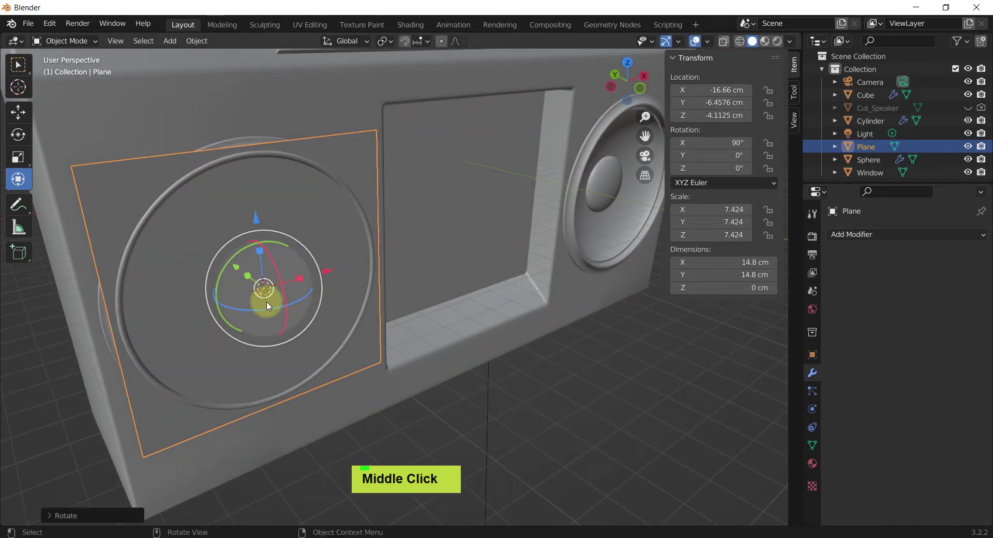
scroll(263, 295, "down", 1)
scroll(263, 296, "down", 1)
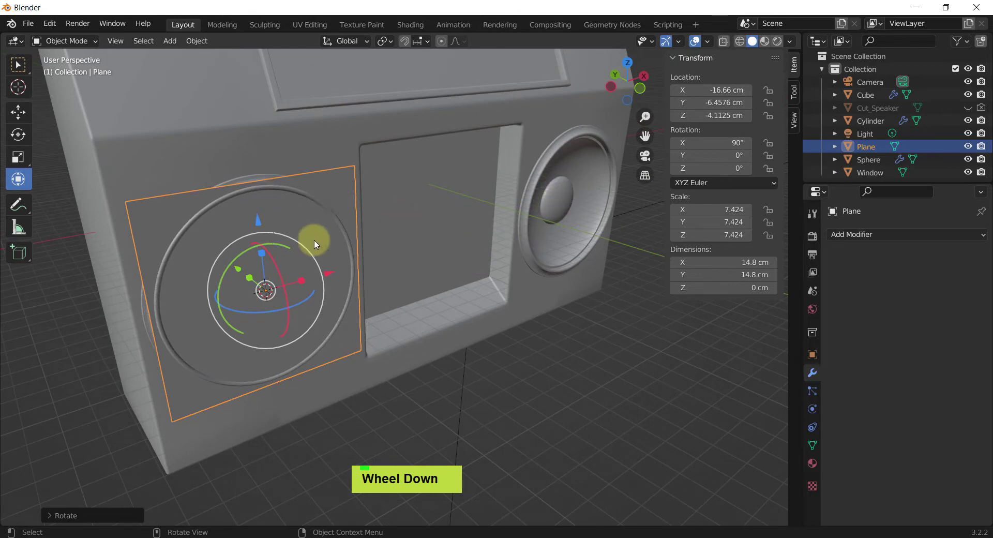
middle_click_drag(173, 257, 270, 253, "shift")
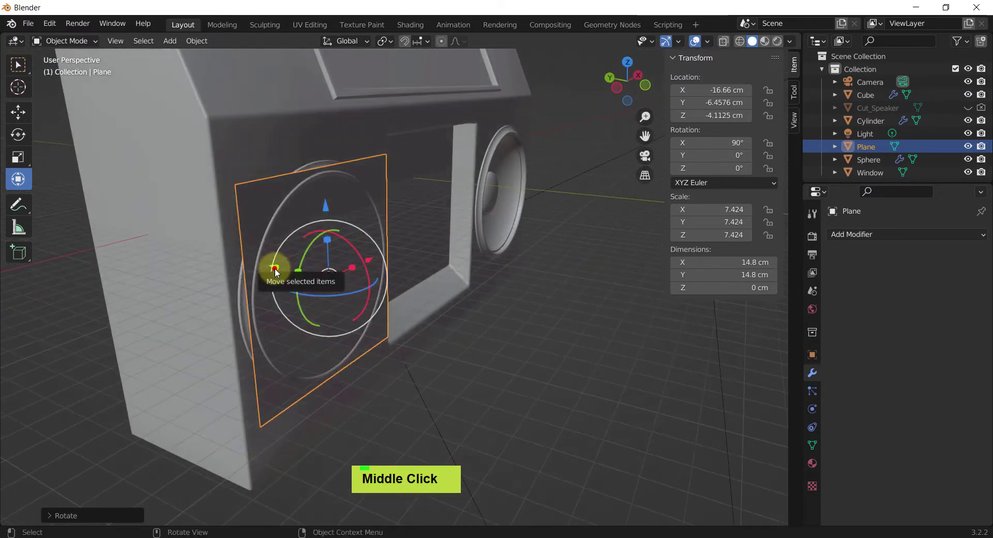
left_click_drag(270, 269, 271, 266)
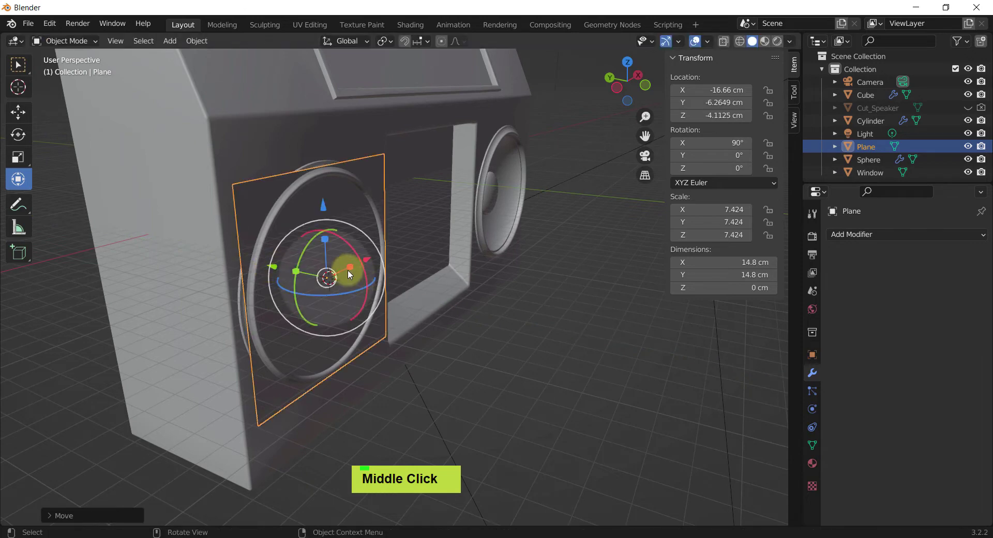
middle_click_drag(343, 270, 317, 269)
middle_click_drag(306, 271, 388, 271)
key("w")
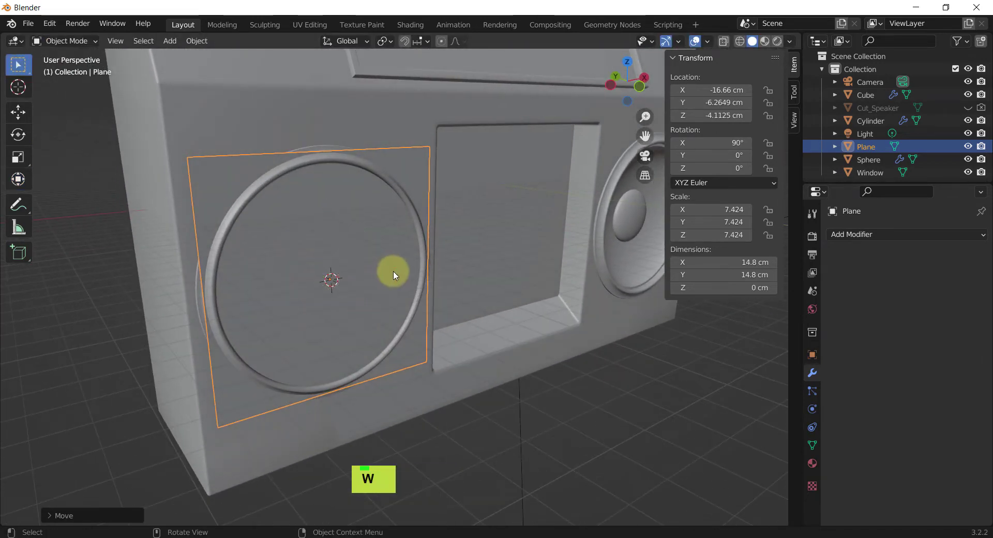
Enter Edit Mode on the plane and add 45 evenly spaced vertical loop cuts
key("Tab")
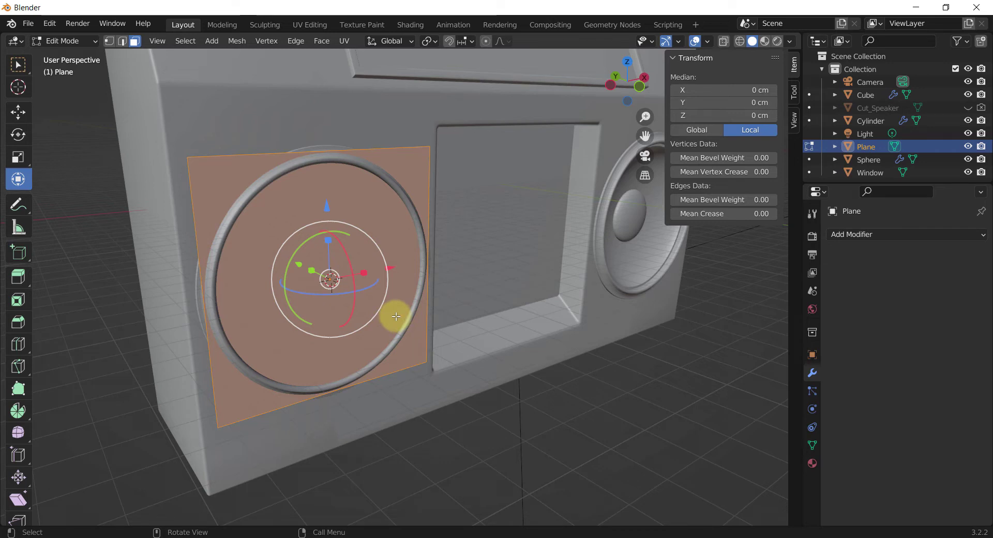
key("ctrl+r")
left_click(323, 148)
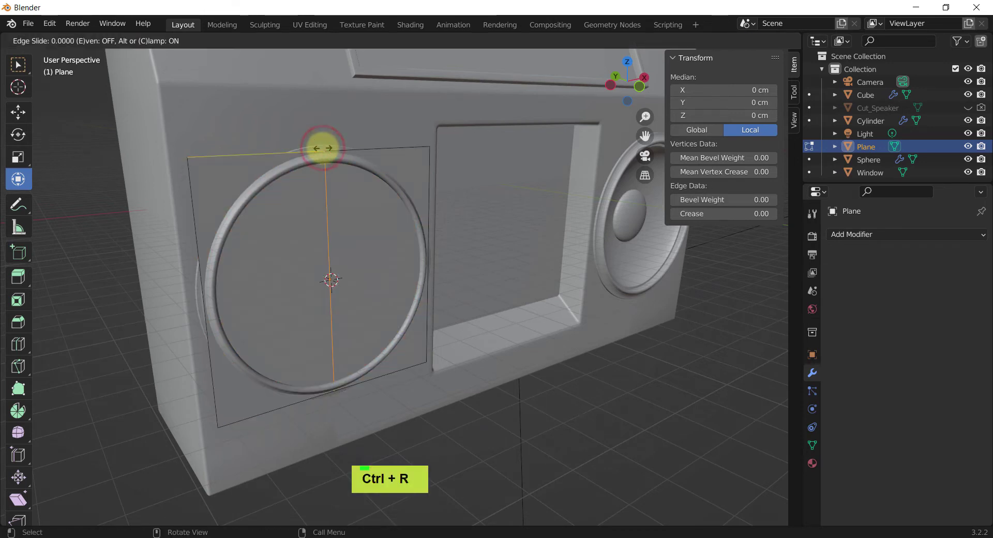
right_click(323, 148)
key("F9")
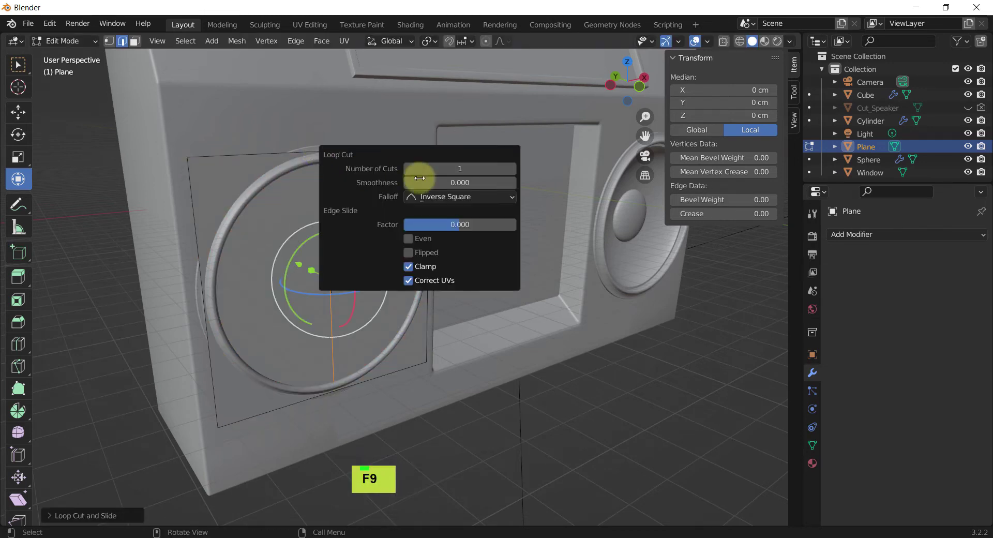
left_click(458, 172)
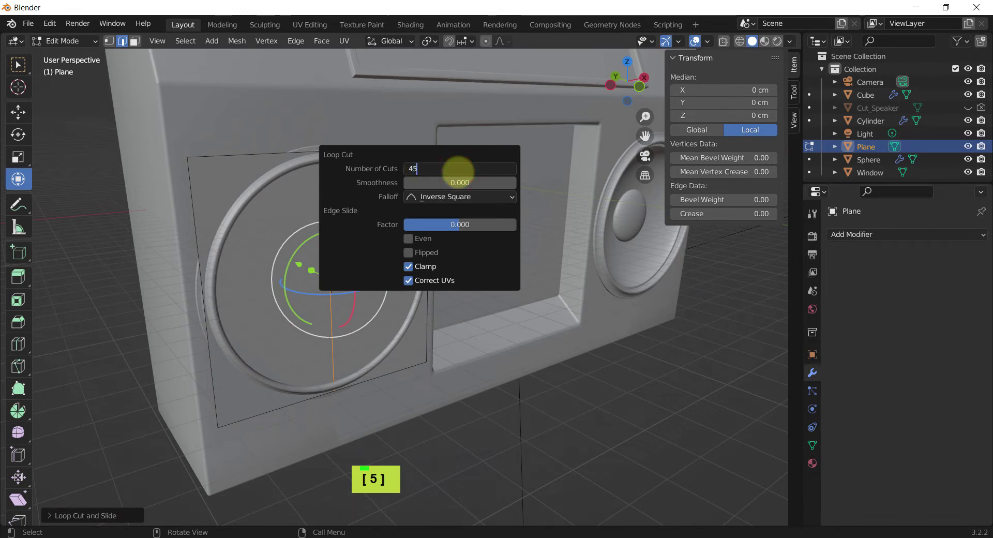
key("Return")
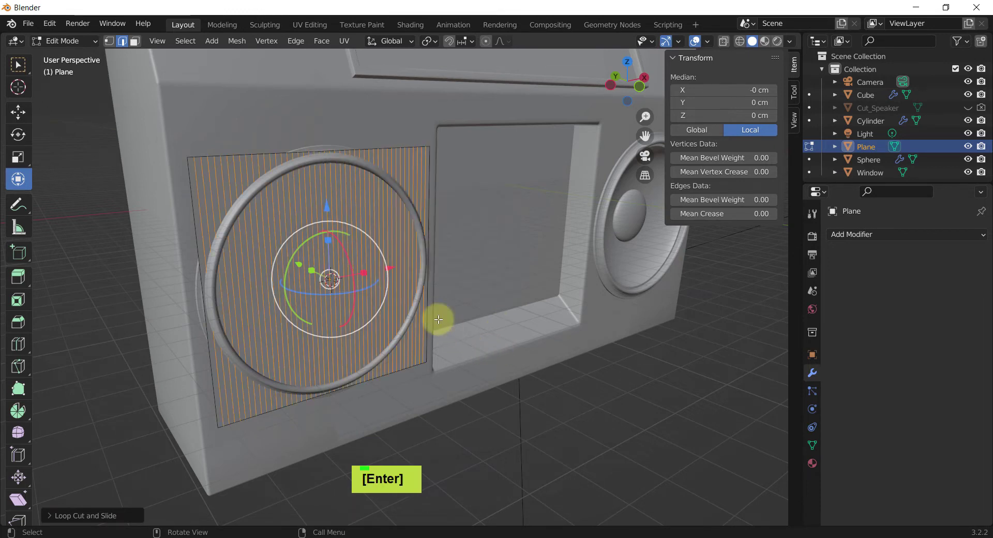
Add 45 evenly spaced horizontal loop cuts across the plane to form a grid
key("ctrl+r")
left_click(426, 278)
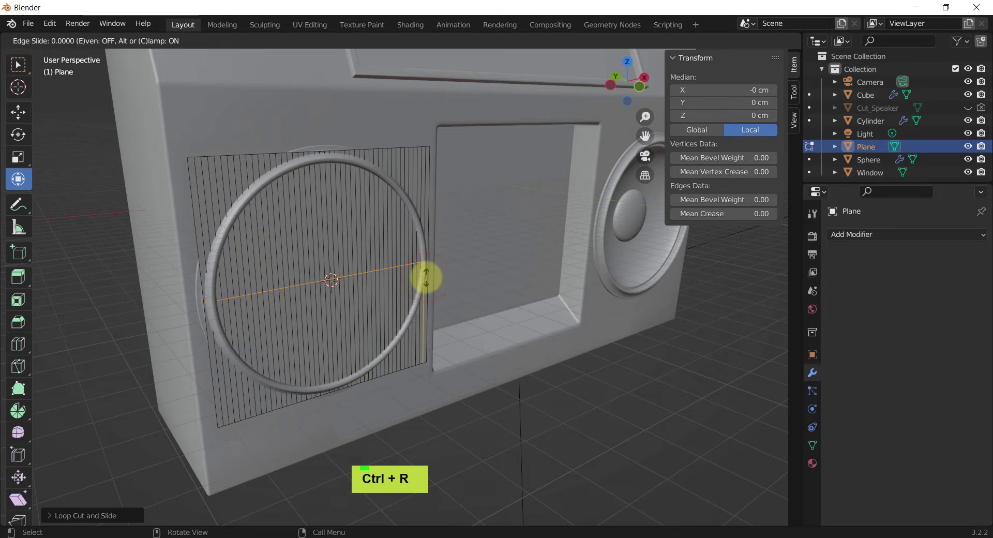
key("F9")
right_click(446, 284)
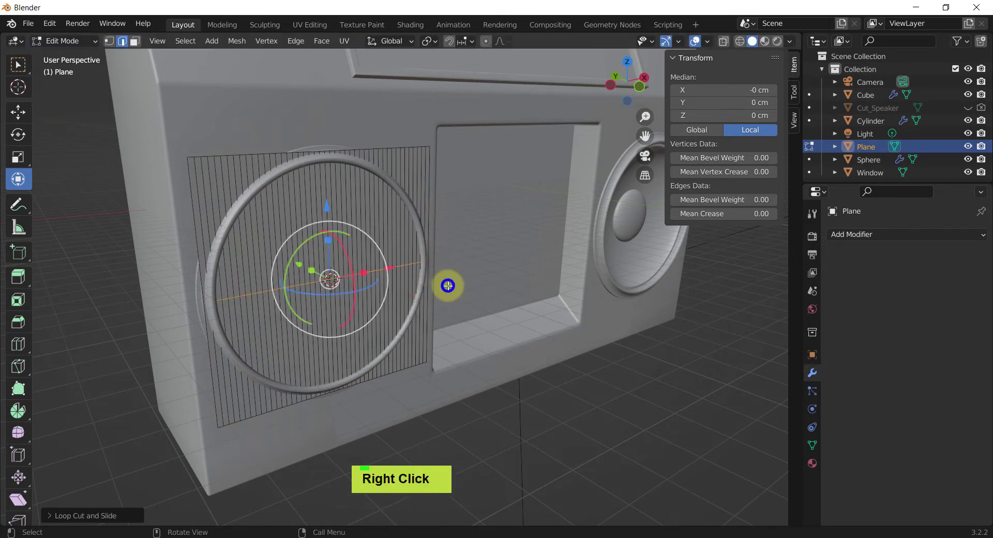
key("F9")
left_click(572, 314)
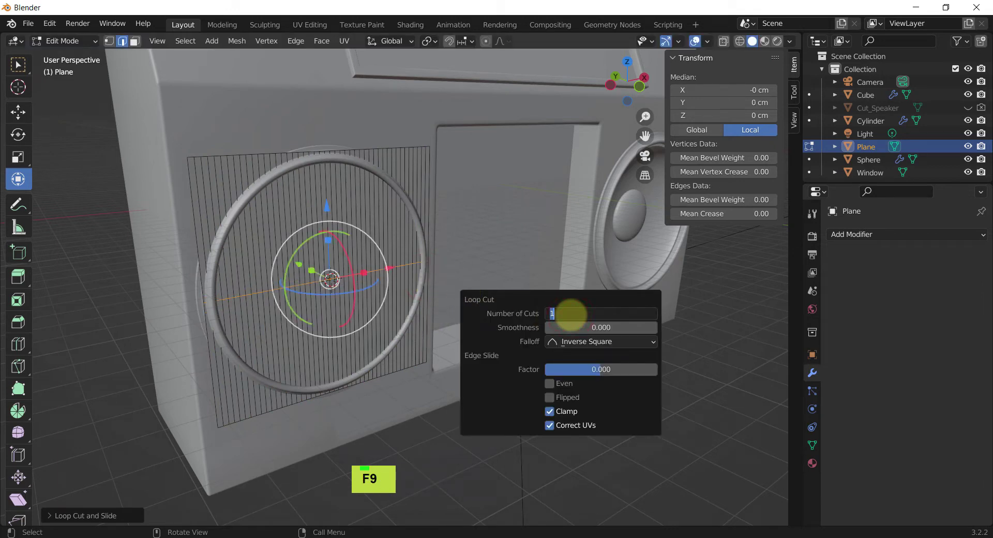
type("45")
key("Return")
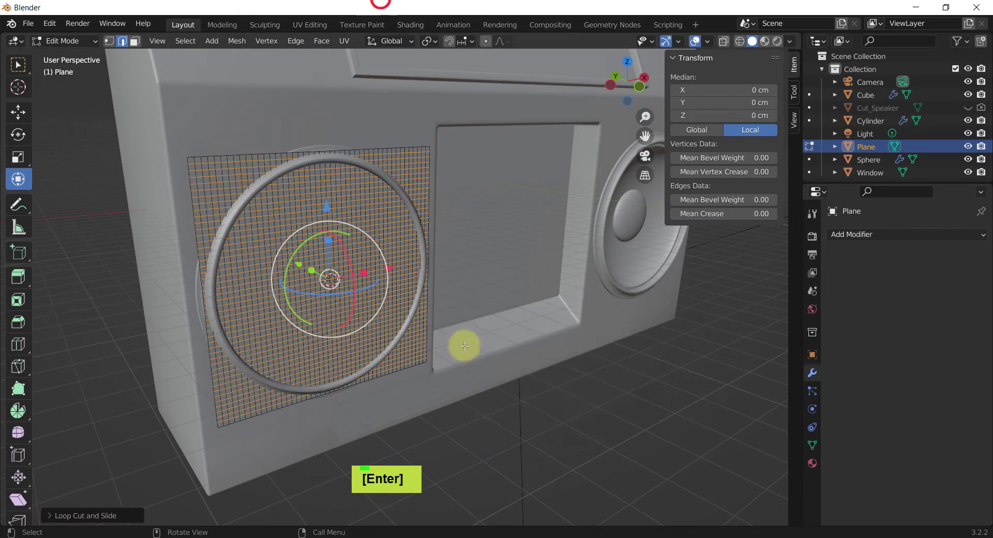
Examine the plane's grid against the speaker ring, clearing the loop selection and picking a single edge near the centre
middle_click_drag(461, 344, 416, 336)
scroll(306, 262, "up", 4)
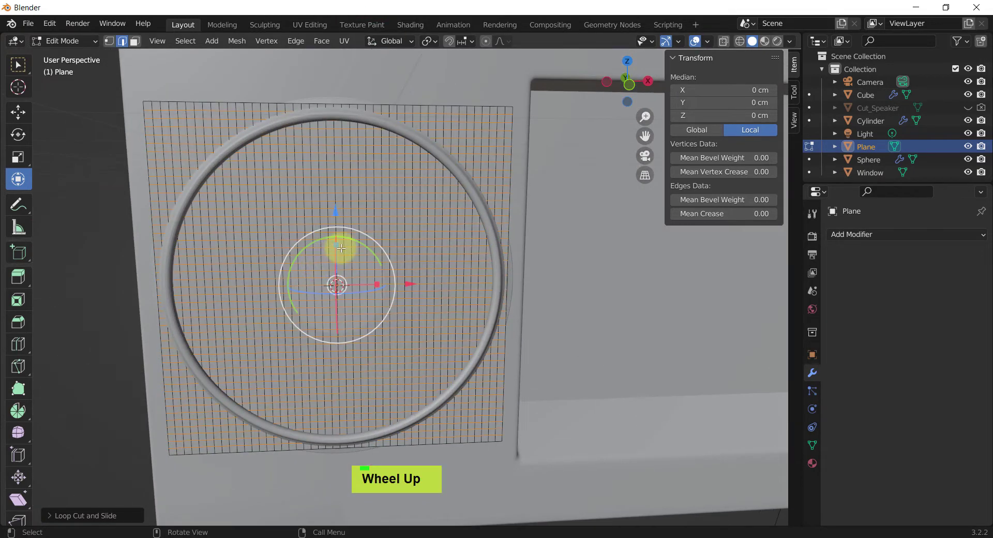
middle_click_drag(357, 227, 344, 262)
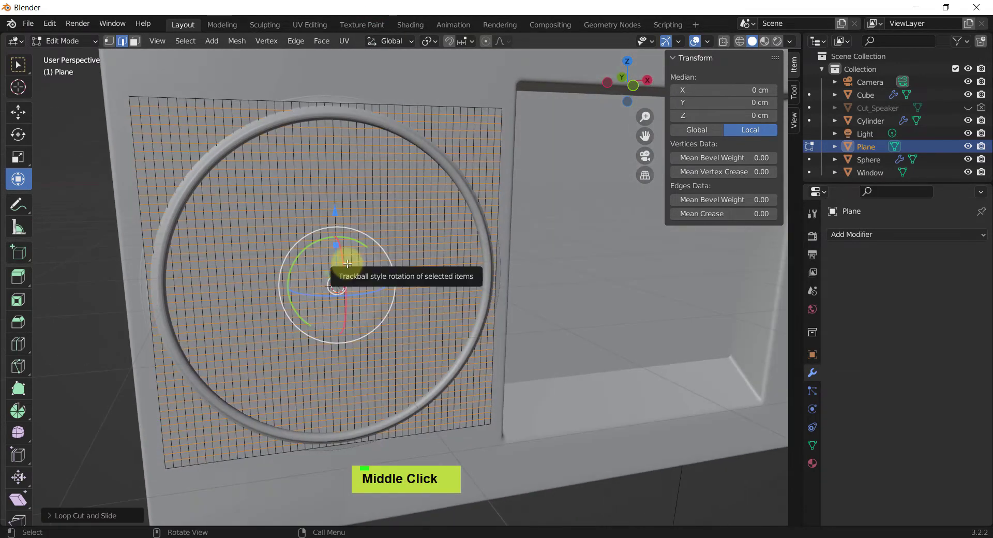
scroll(348, 256, "down", 1)
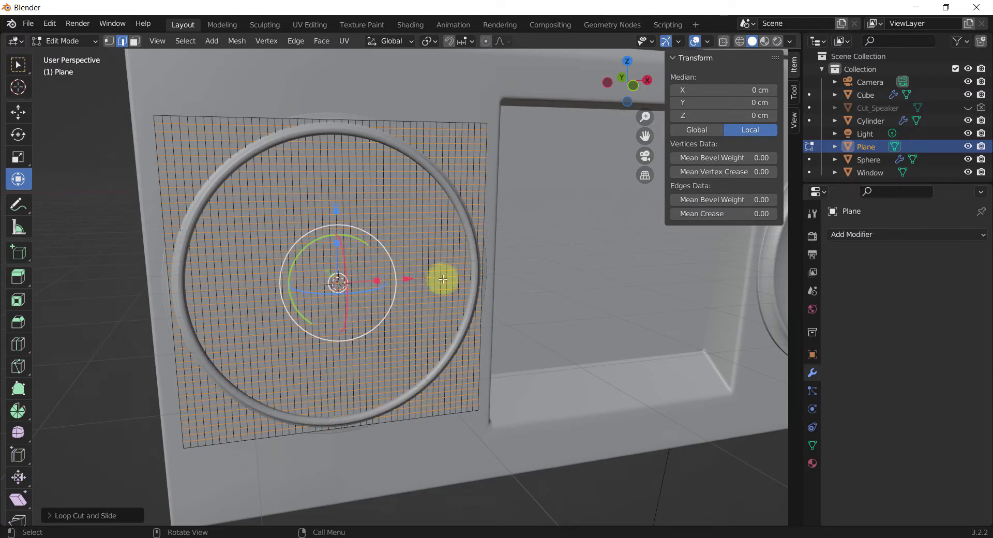
middle_click_drag(435, 280, 399, 273)
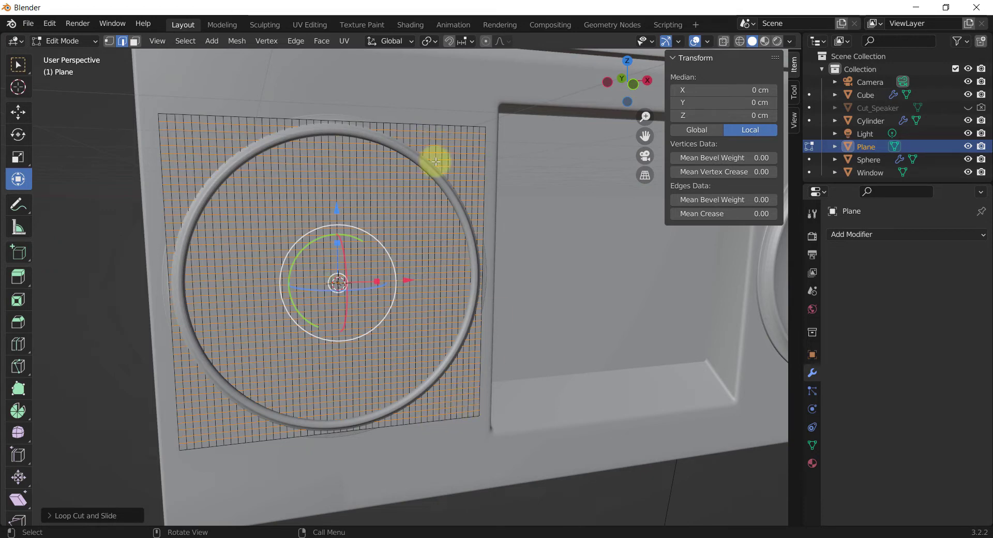
middle_click_drag(341, 249, 344, 255)
scroll(344, 256, "down", 1)
middle_click(492, 406)
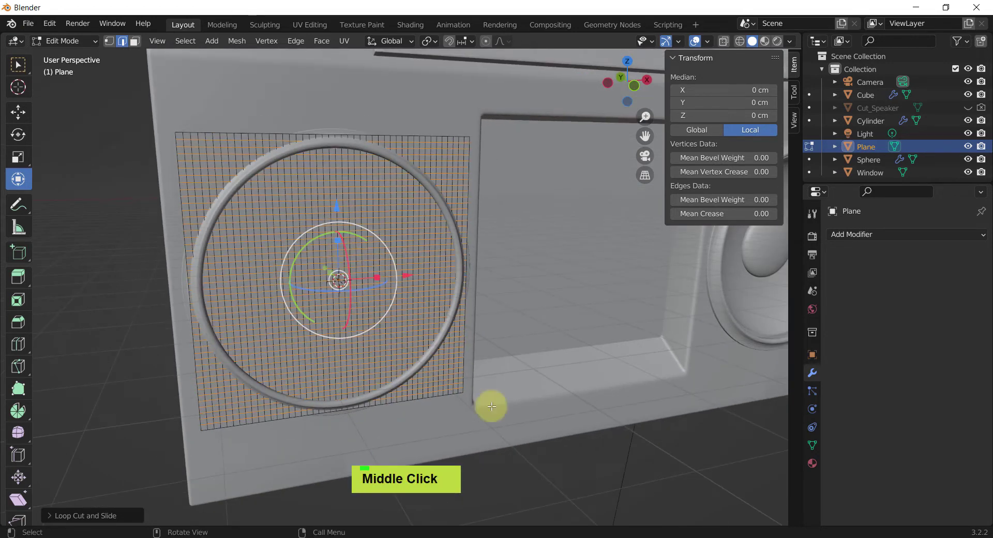
left_click(559, 466)
left_click(356, 247)
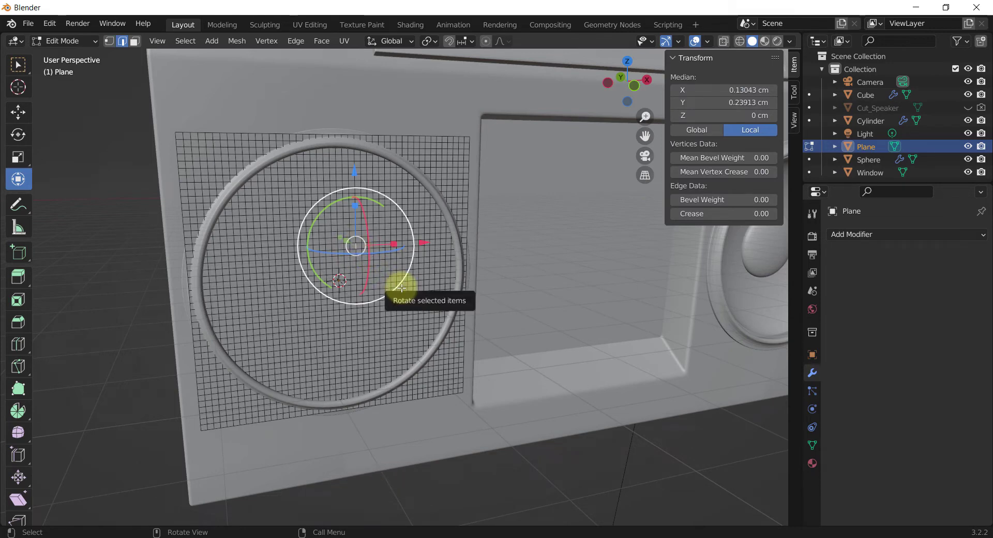
Return to Object Mode, turn on the wireframe overlay and open the viewport overlay settings to check its option
key("Tab")
left_click(559, 474)
double_click(373, 257)
key("alt+e")
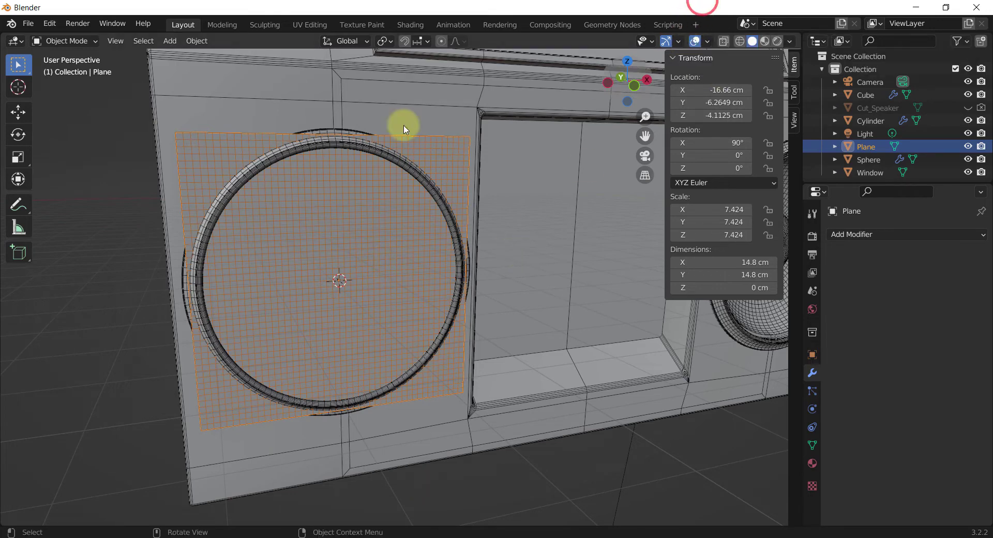
left_click(707, 42)
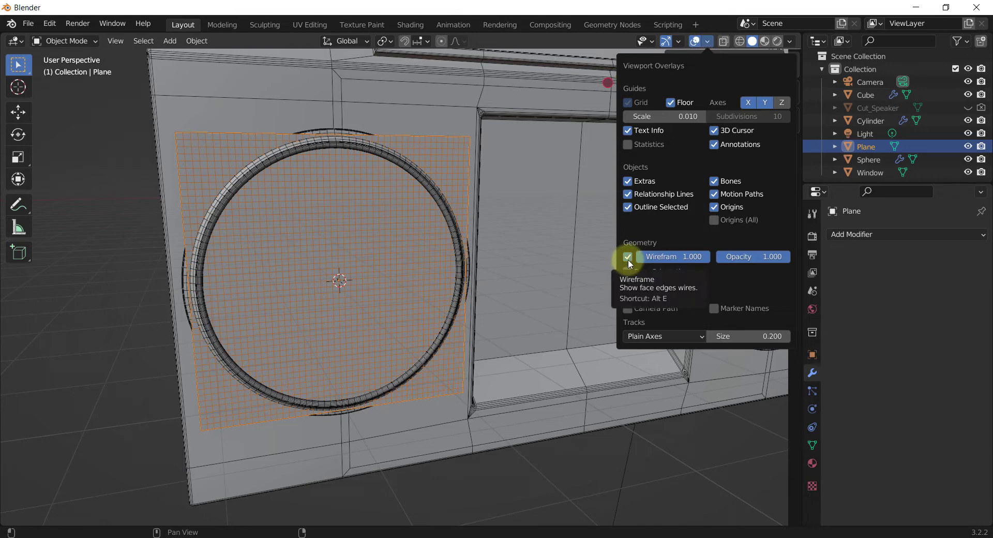
Show the object's transform values and isolate the gridded plane in local view
key("n")
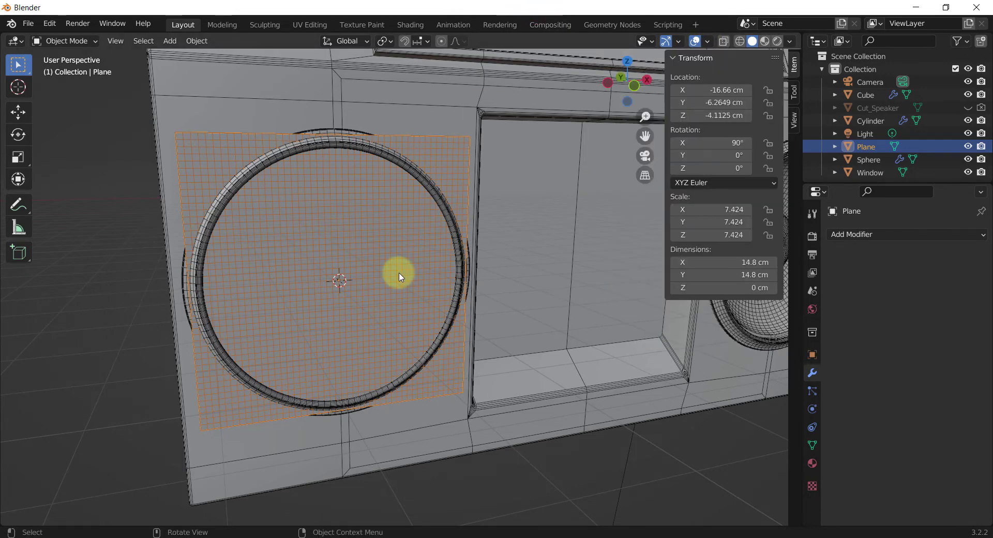
middle_click_drag(399, 277, 405, 280)
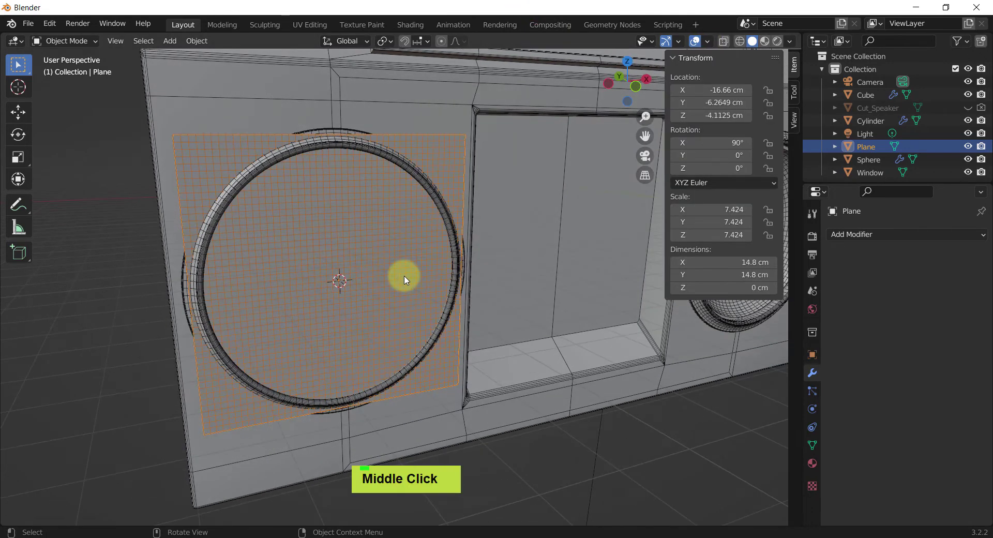
key("KP_Divide")
left_click(631, 331)
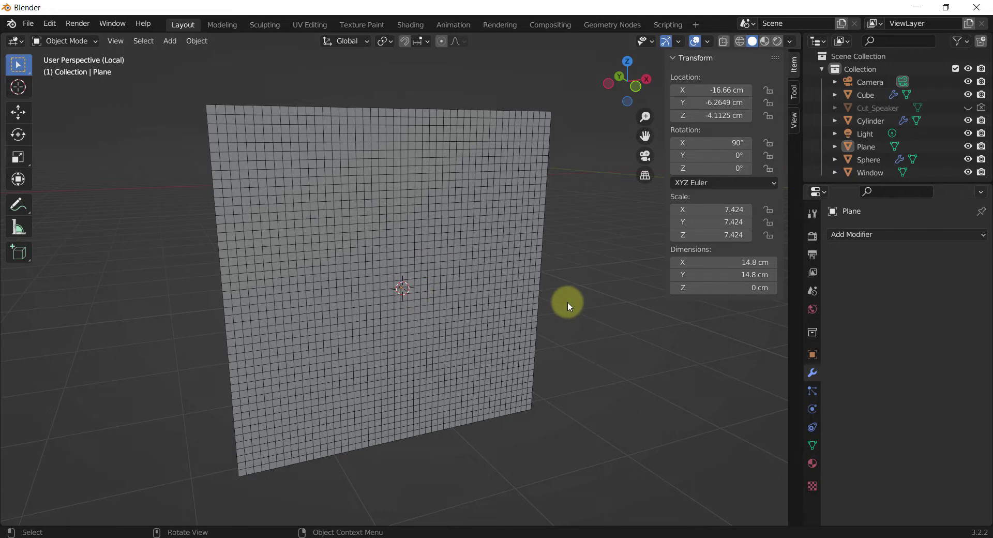
Add an open-ended mesh cylinder 14 cm in diameter and 2 cm deep at the plane's centre
key("shift+a")
mouse_move(569, 306)
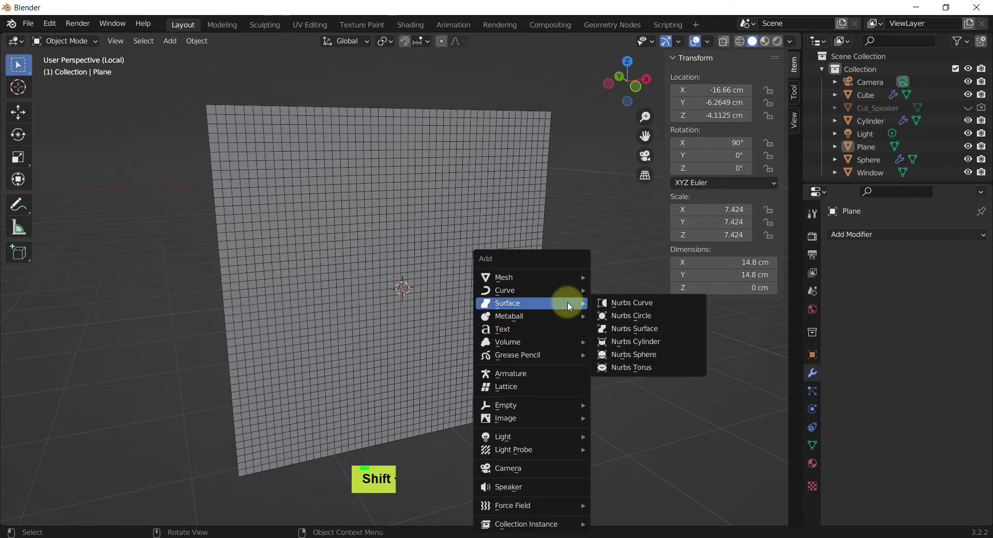
key("m")
key("y")
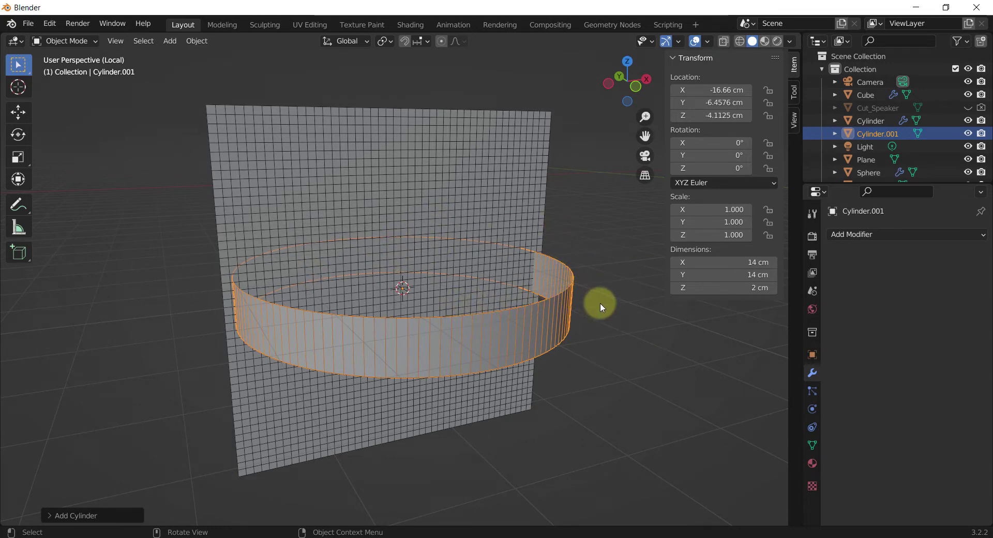
Rotate the new cylinder 90° around the global X axis so its opening faces the plane
key("r")
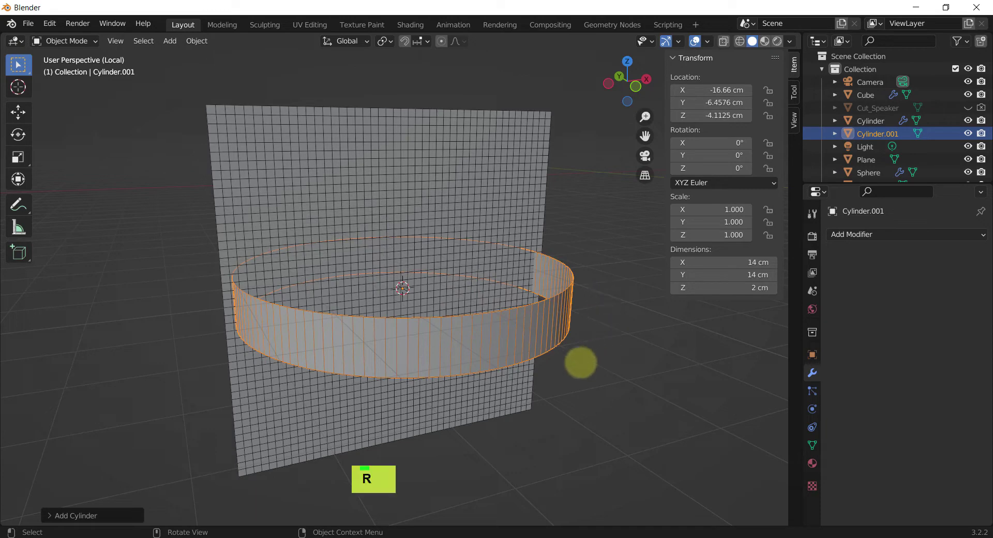
key("y")
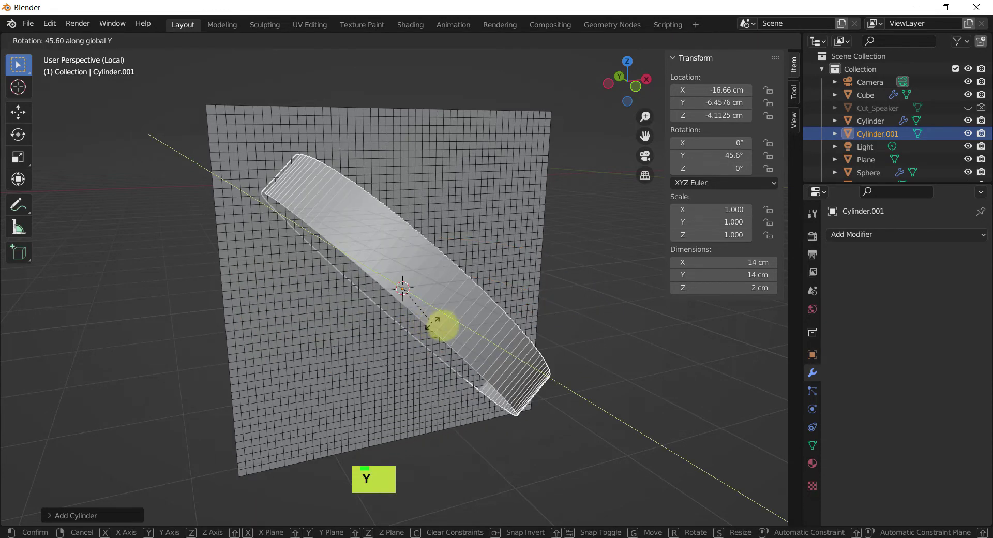
key("x")
key("ctrl")
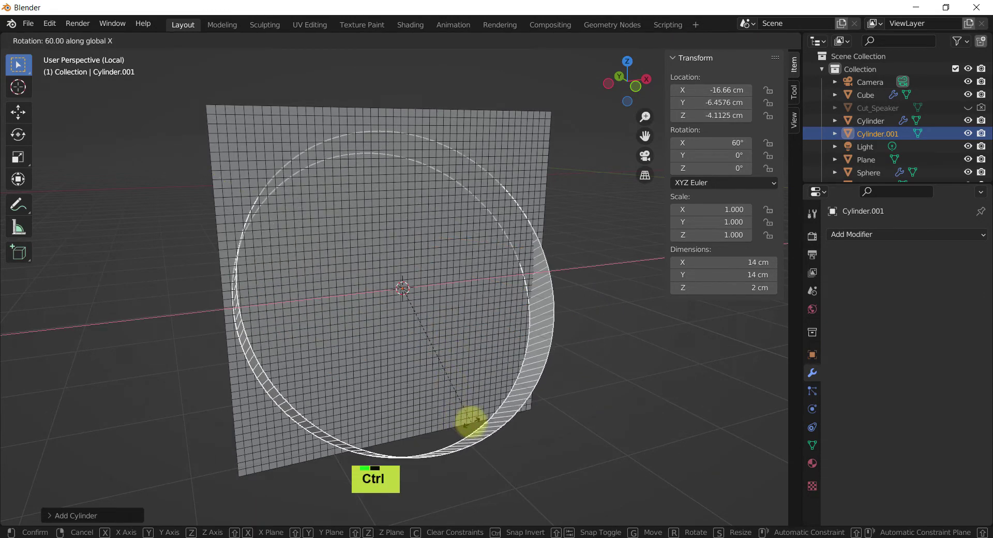
left_click(391, 408, "ctrl")
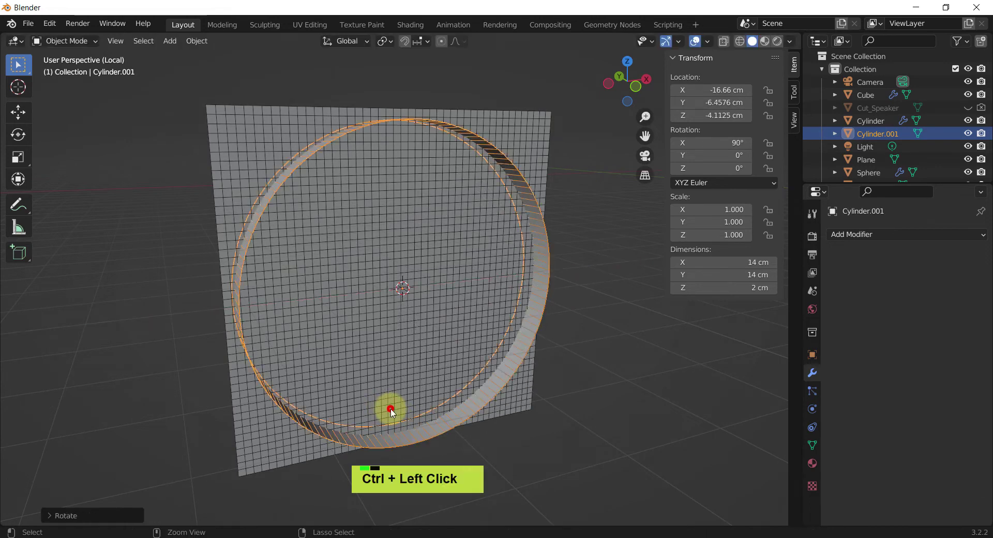
Add a Solidify modifier to the cylinder, leave local view and set the modifier's offset to 1
middle_click_drag(533, 391, 739, 368)
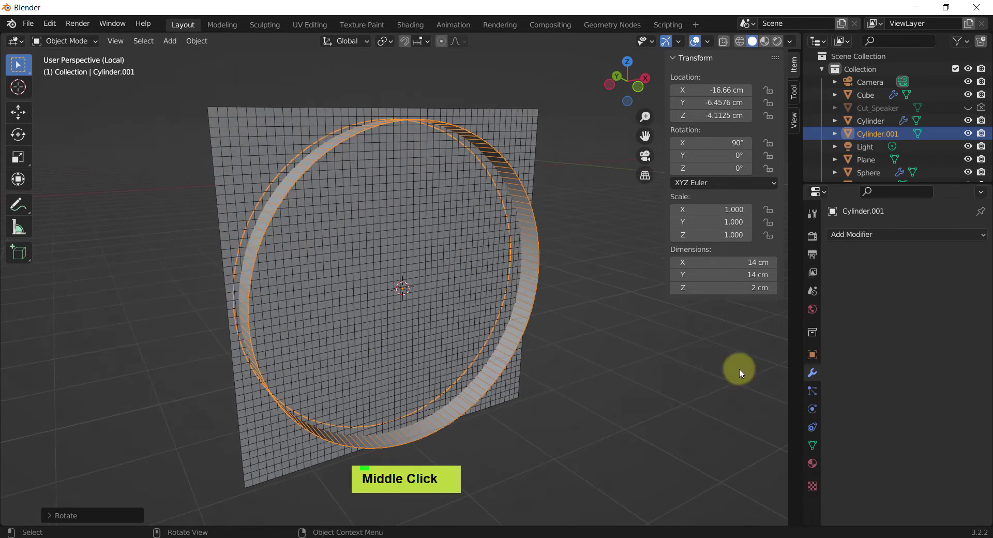
left_click(851, 237)
left_click(720, 453)
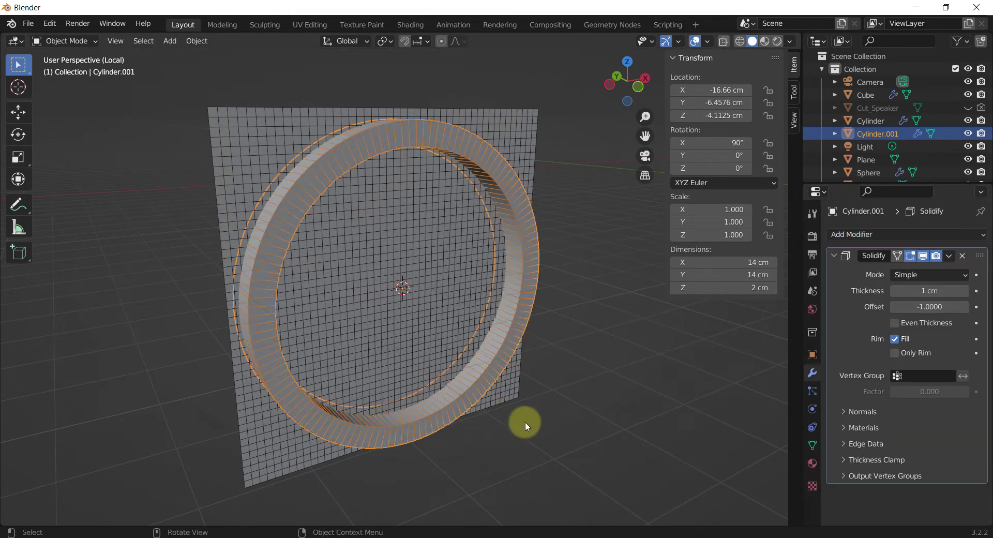
key("udiaeresis")
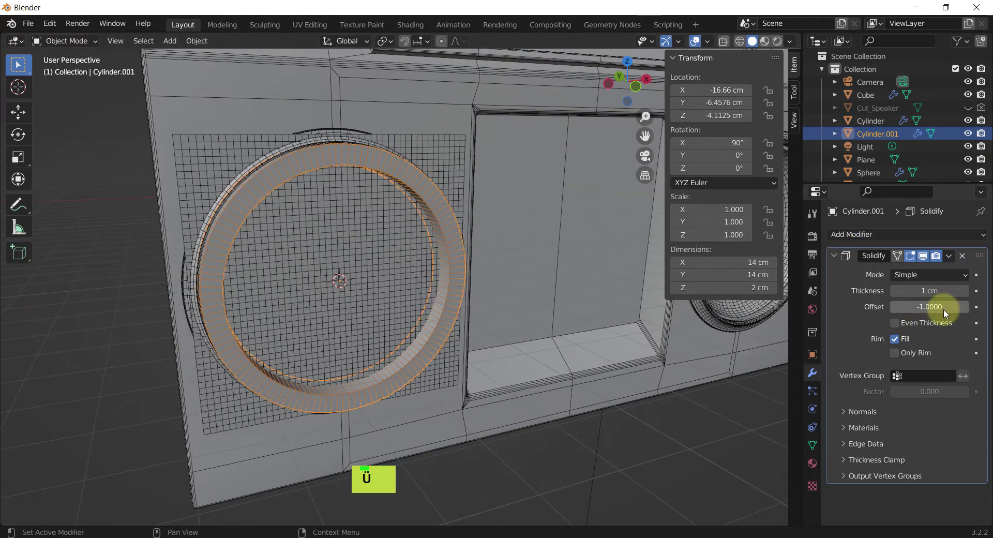
left_click_drag(937, 307, 101, 327)
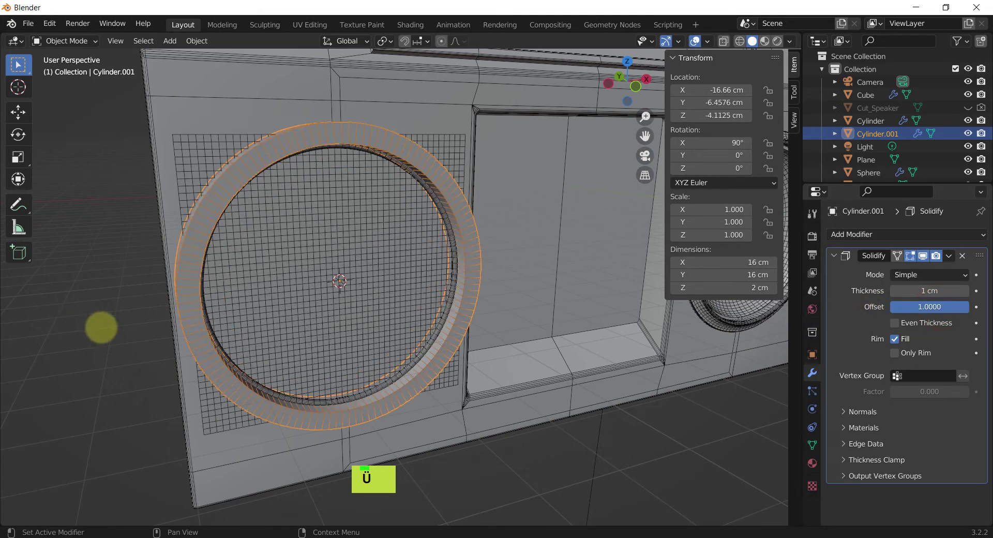
Set the cylinder's Solidify thickness to 3.7 cm so the ring covers the plane's corners, checking it with X-ray
middle_click_drag(322, 235, 343, 182)
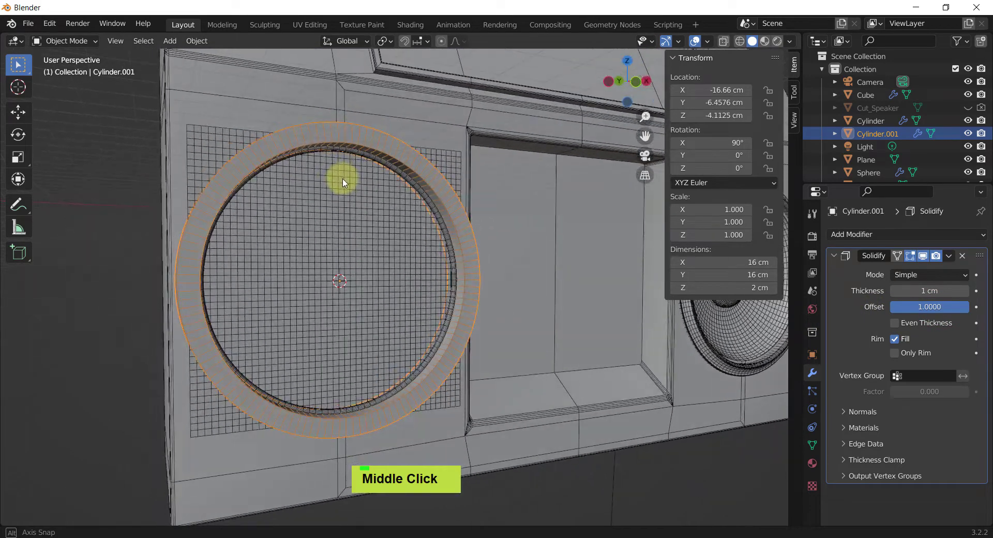
left_click_drag(926, 290, 931, 290)
key("alt+z")
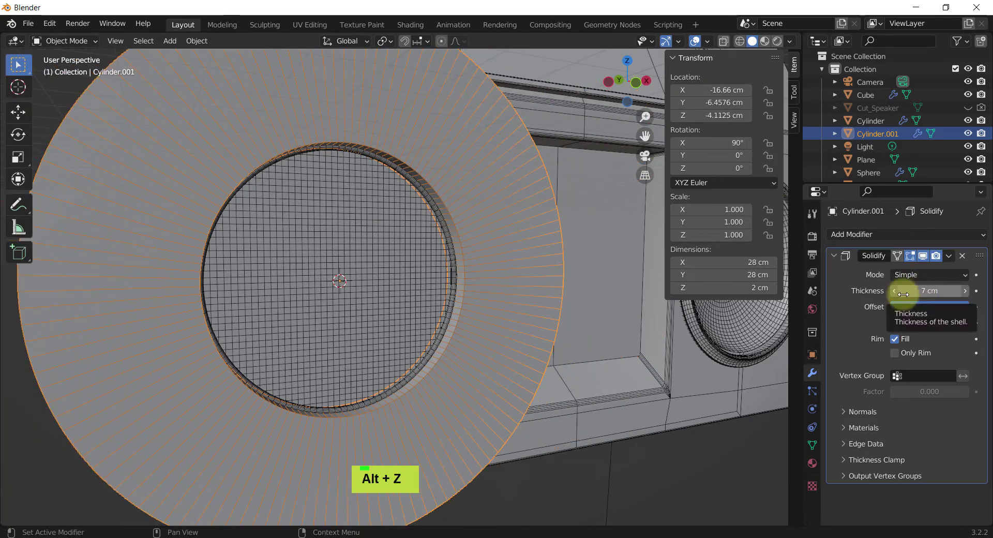
middle_click_drag(496, 321, 473, 321)
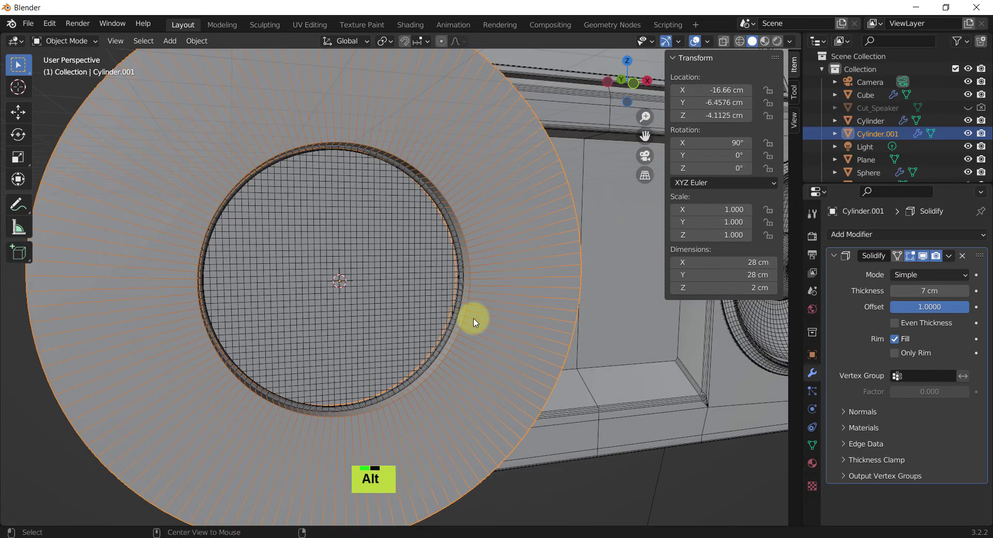
key("alt+z")
left_click_drag(929, 290, 905, 292)
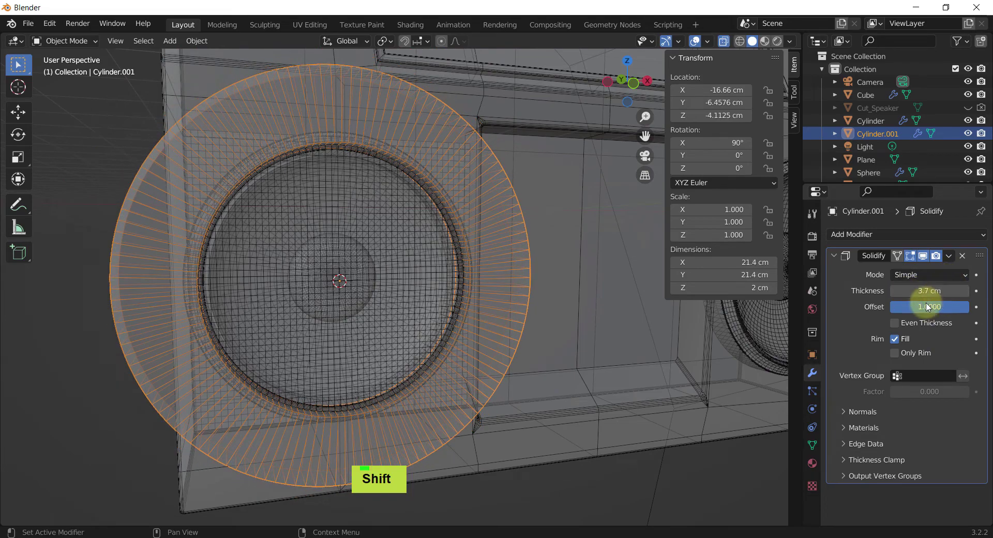
middle_click_drag(448, 261, 467, 267)
key("alt+z")
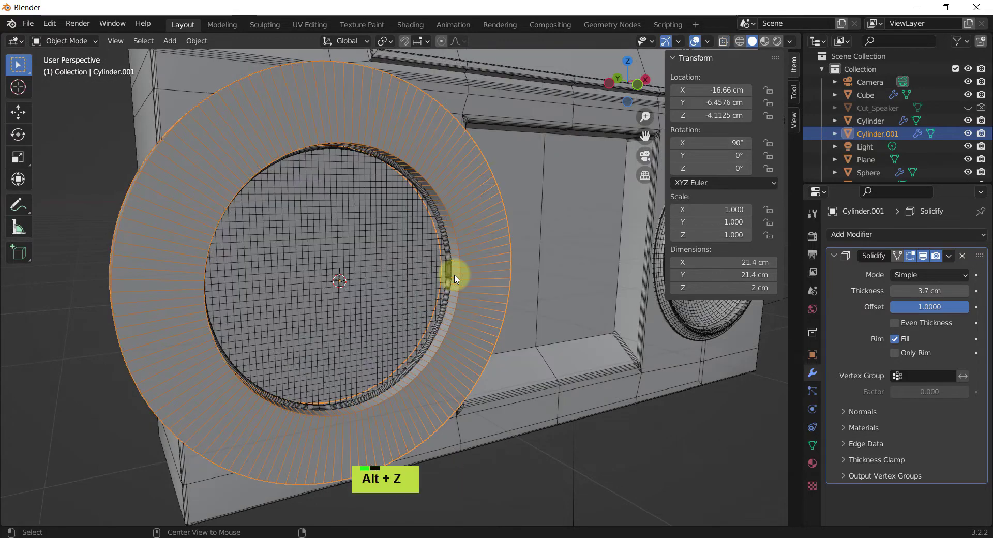
Select only the gridded plane inside the ring and rename it Grill
left_click(391, 268, "shift")
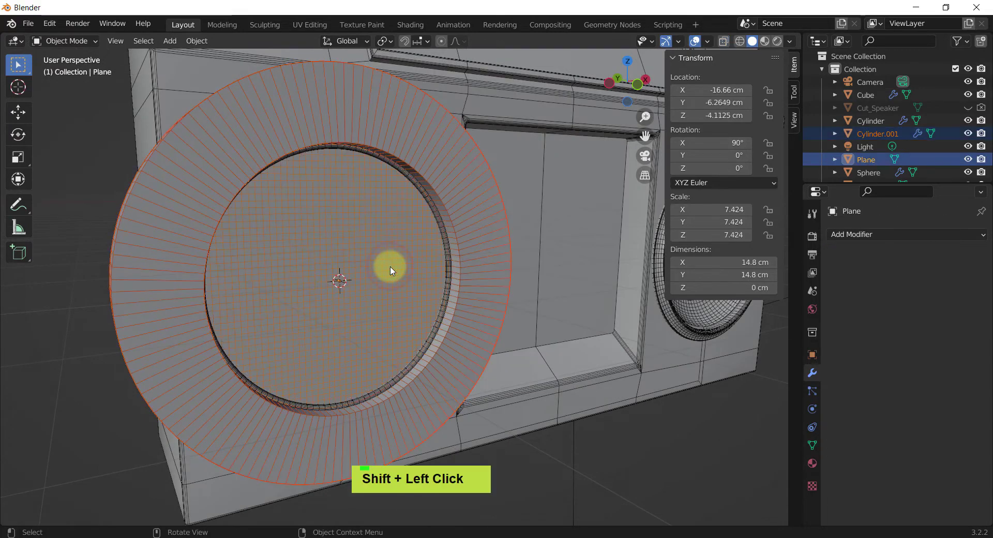
middle_click_drag(391, 268, 470, 401)
double_click(606, 470)
left_click(393, 288)
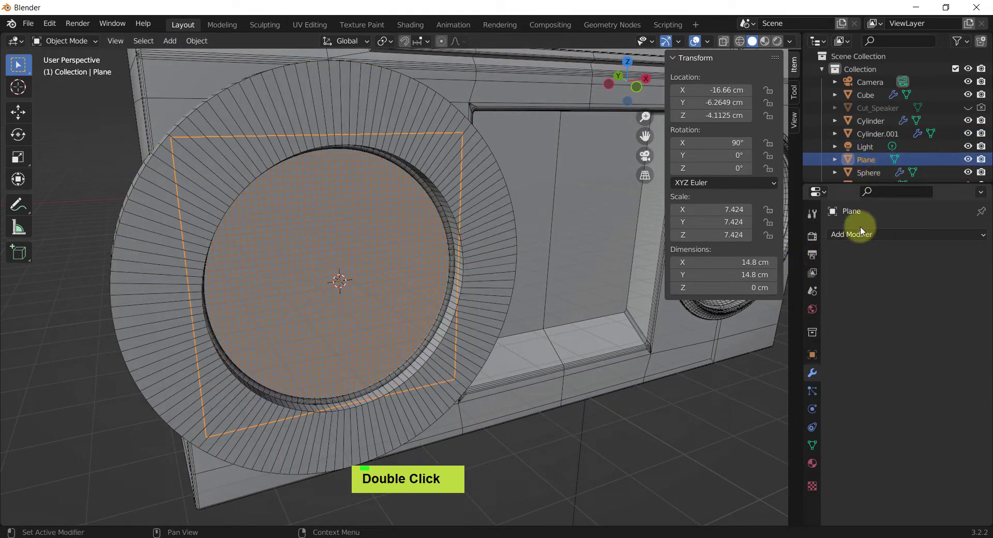
scroll(871, 167, "down", 1)
key("F2")
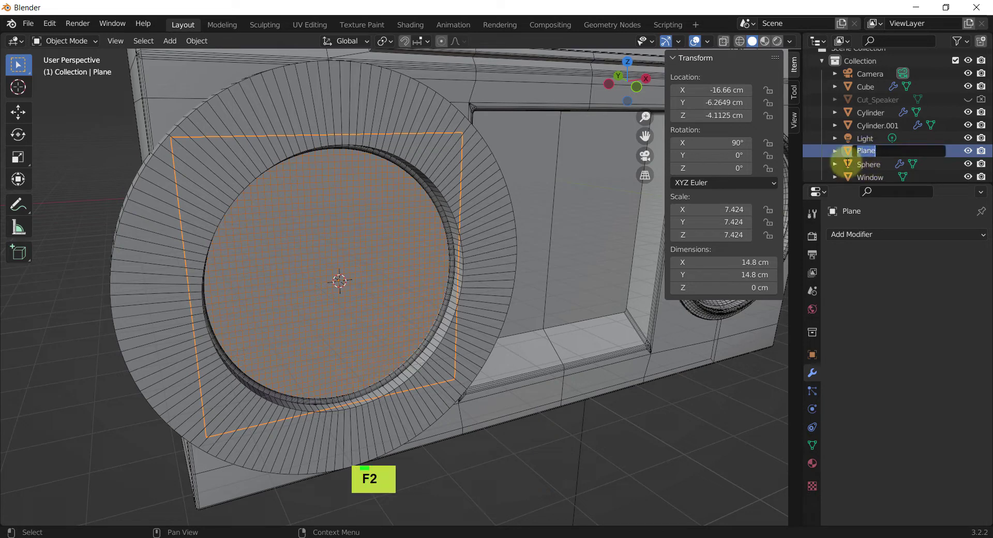
type("Gr")
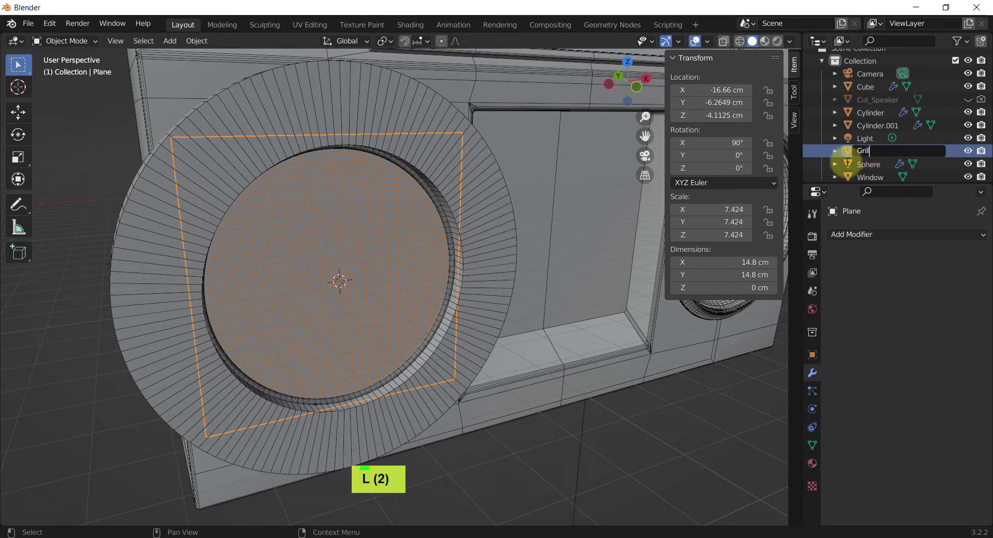
type("ill")
key("Return")
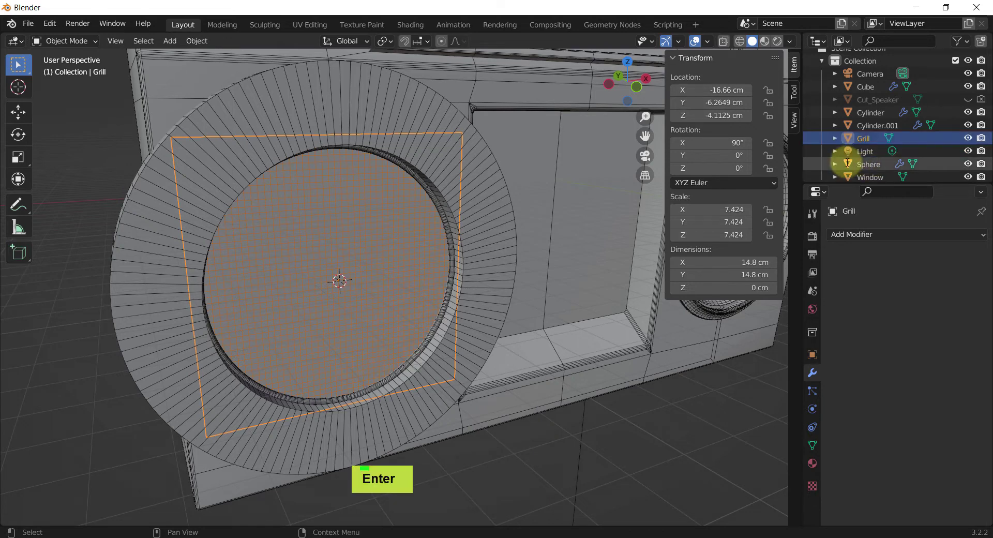
Add a Boolean Difference modifier to the grill with Cylinder.001 as its object, and inspect the cut in isolation
left_click(893, 234)
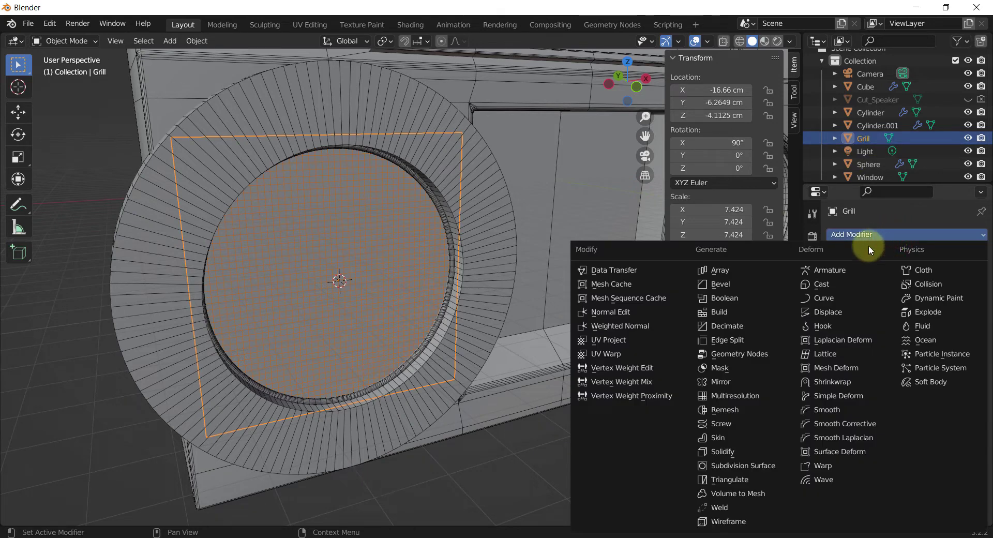
left_click(722, 298)
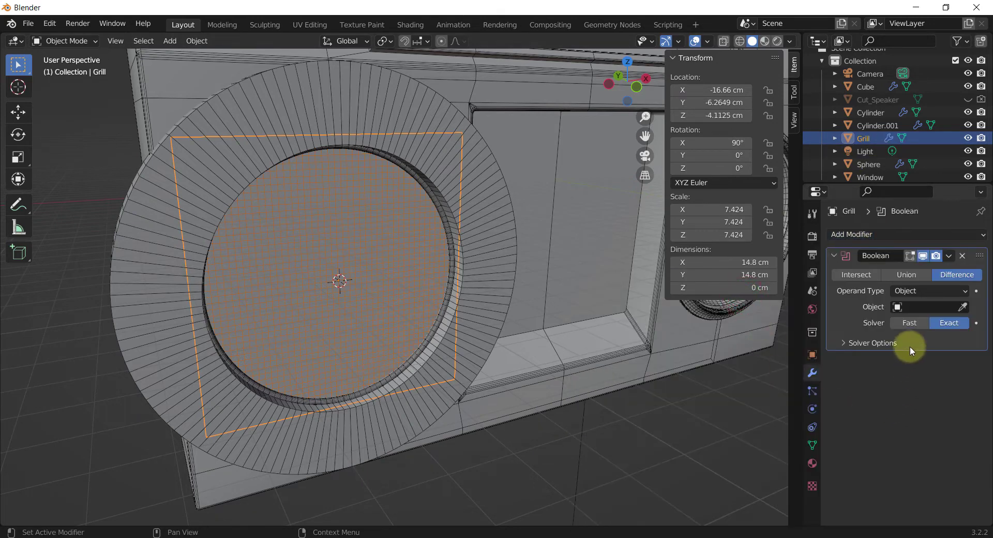
left_click(962, 308)
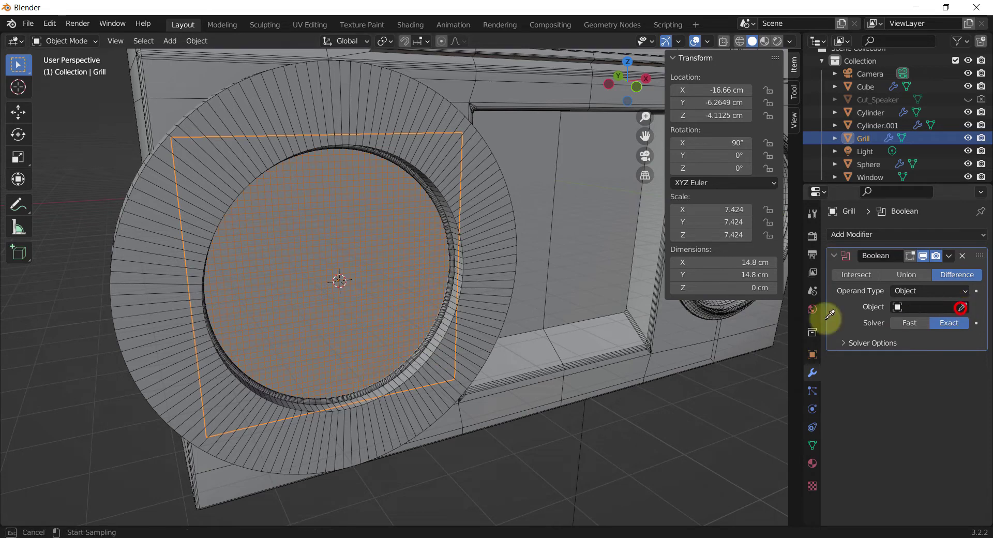
left_click(476, 251)
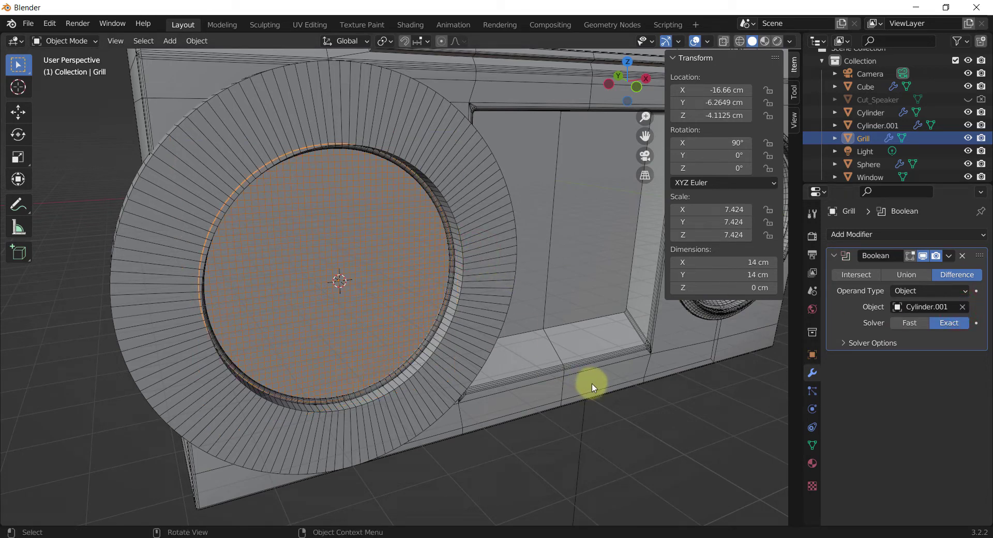
key("KP_Divide")
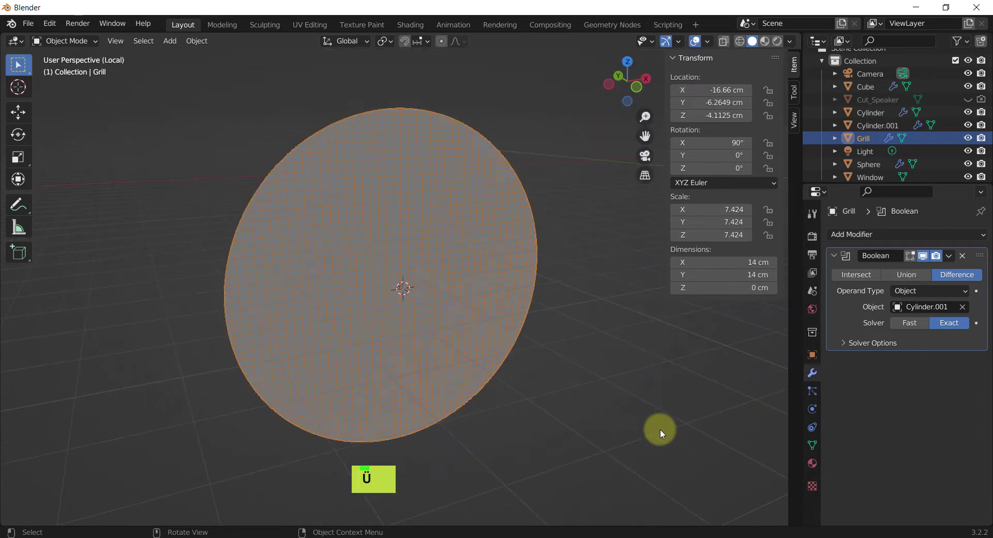
key("KP_Divide")
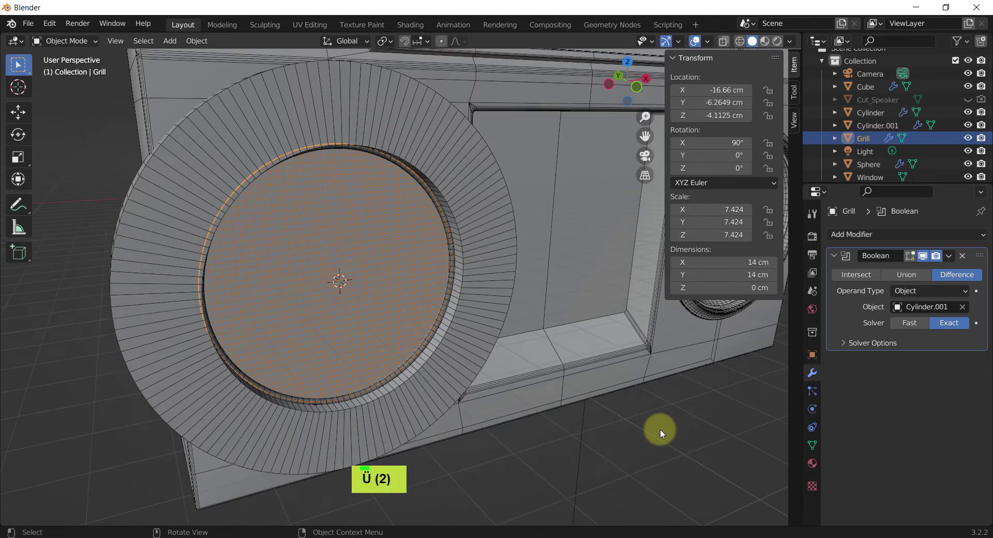
Move the grill outward along Y to about -6.94 cm using the Transform tool
middle_click_drag(255, 210, 271, 218)
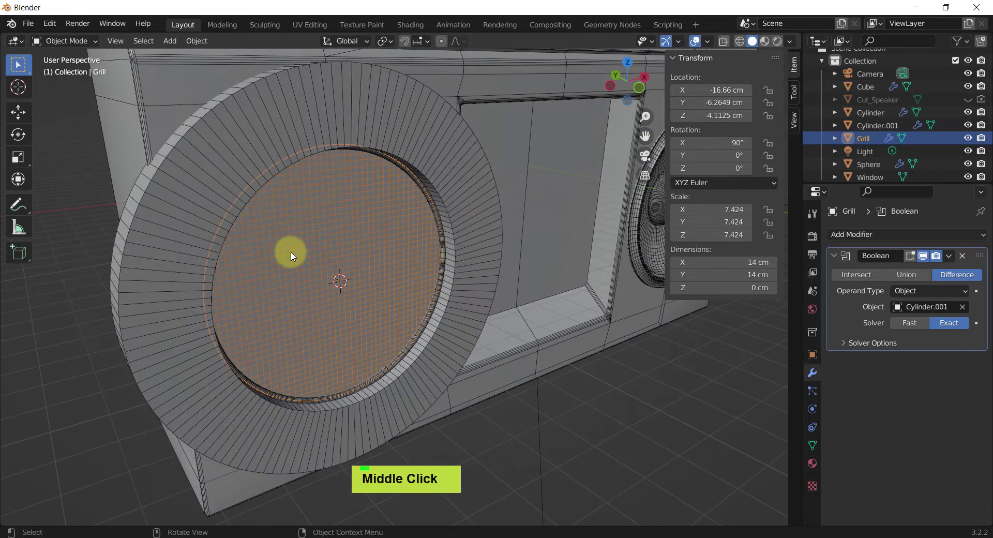
key("w")
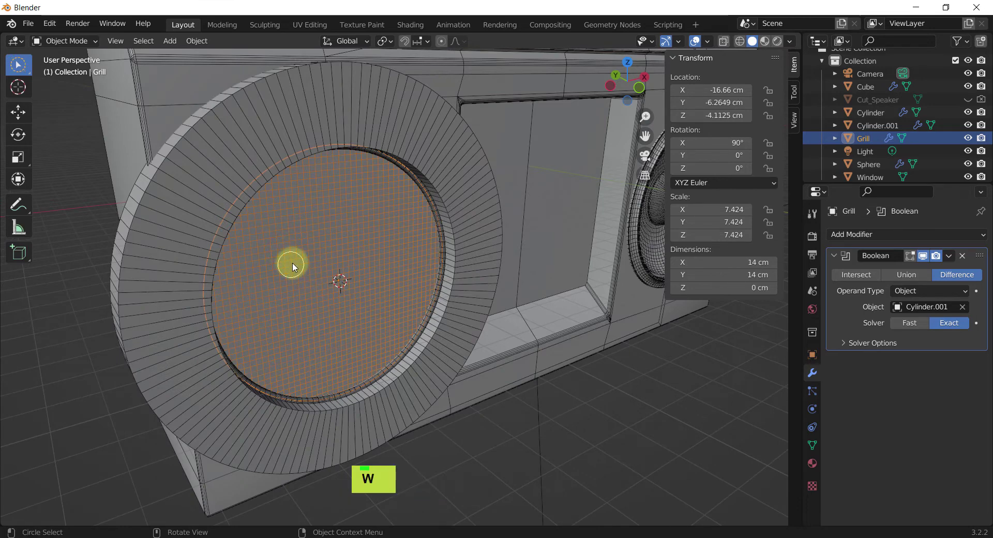
middle_click_drag(288, 264, 323, 286)
key("shift+space")
key("t")
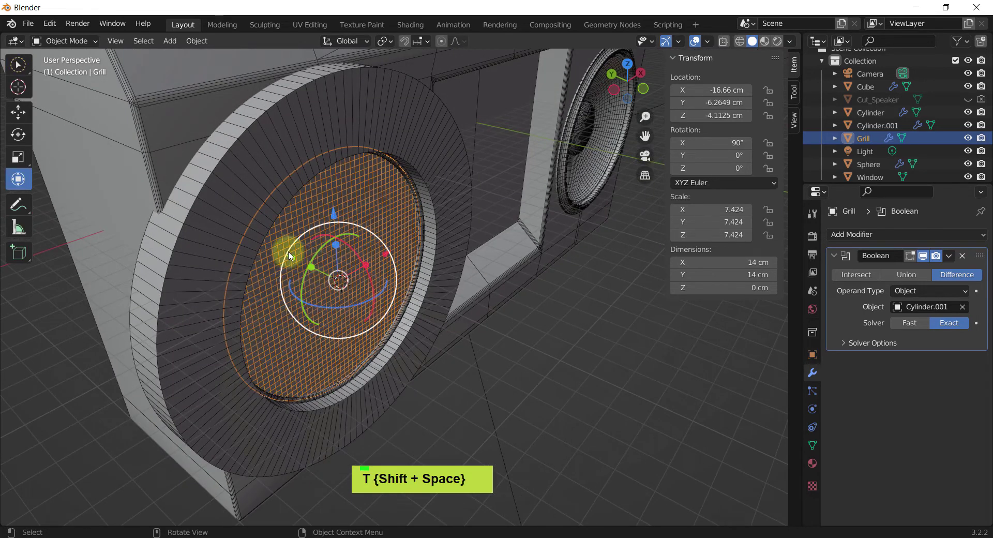
mouse_move(293, 259)
left_mouse_down()
mouse_move(319, 273)
mouse_move(303, 264)
left_mouse_up()
middle_click_drag(461, 317, 443, 282)
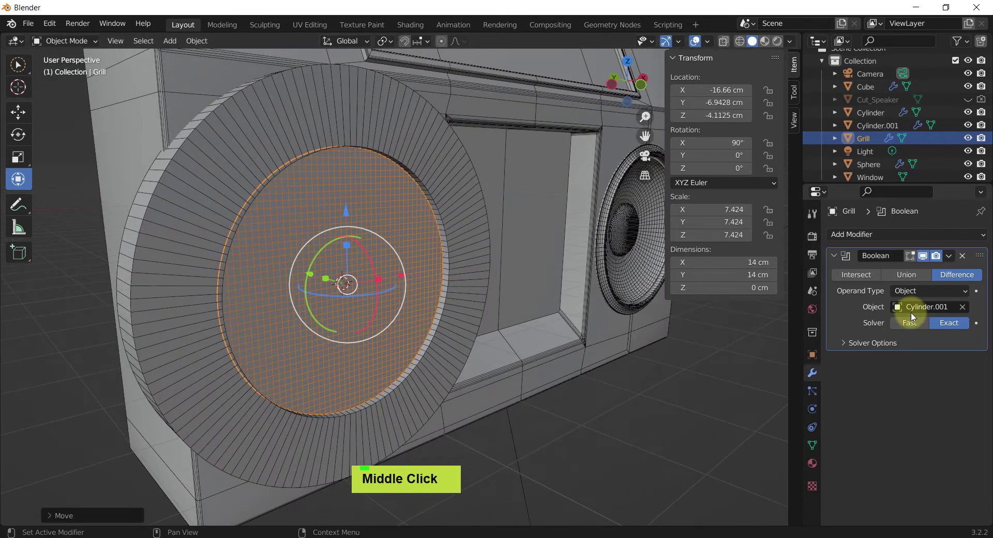
Apply the grill's Boolean modifier and hide the Cylinder.001 cutting ring
key("ctrl+a")
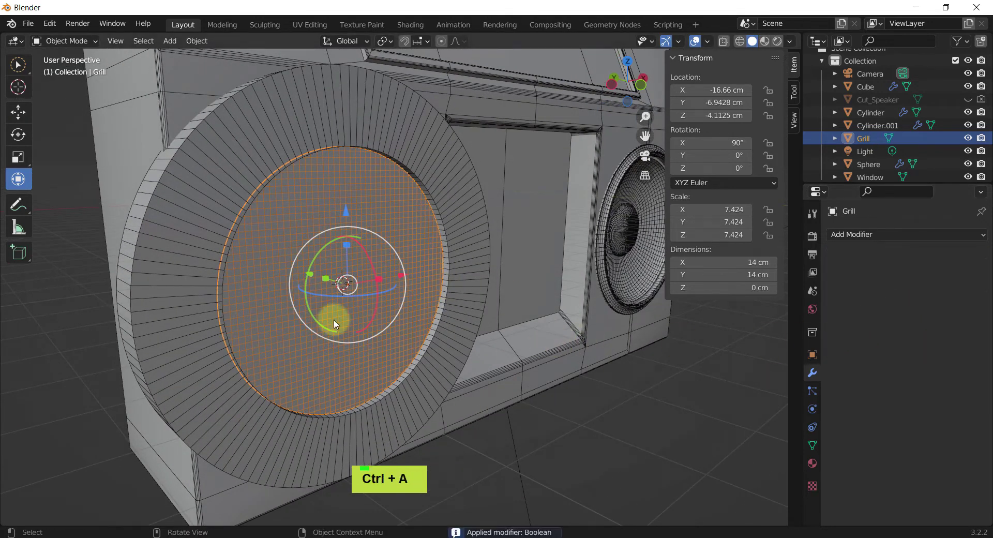
left_click(457, 244)
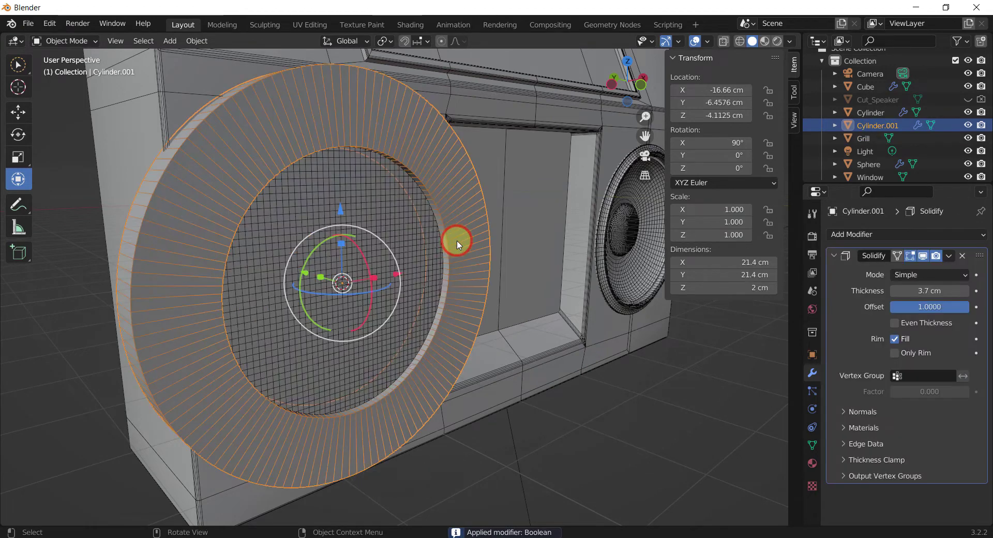
double_click(968, 125)
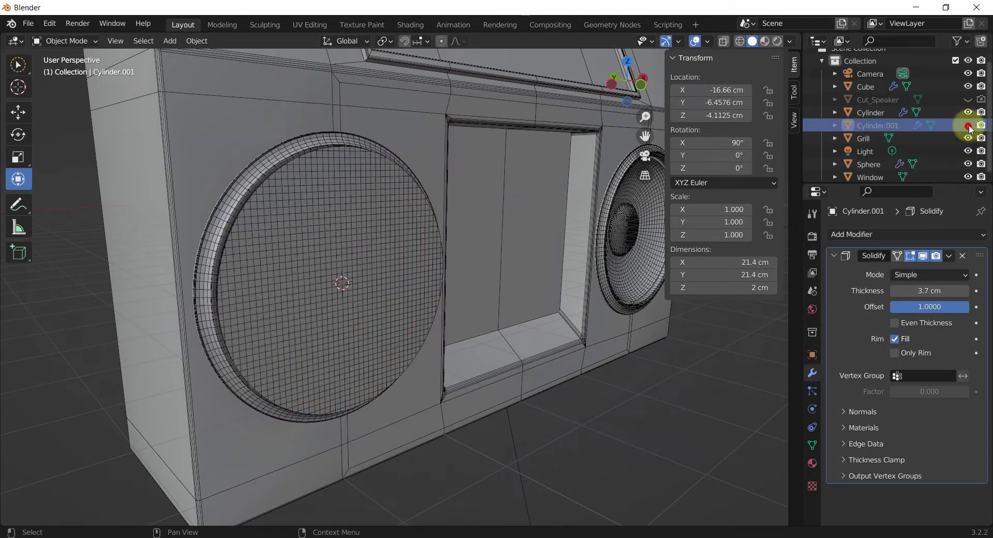
Move the grill inward along Y to about -6.26 cm so it sits inside the speaker rim
left_click(301, 241)
middle_click_drag(299, 237, 317, 281)
scroll(300, 262, "up", 2)
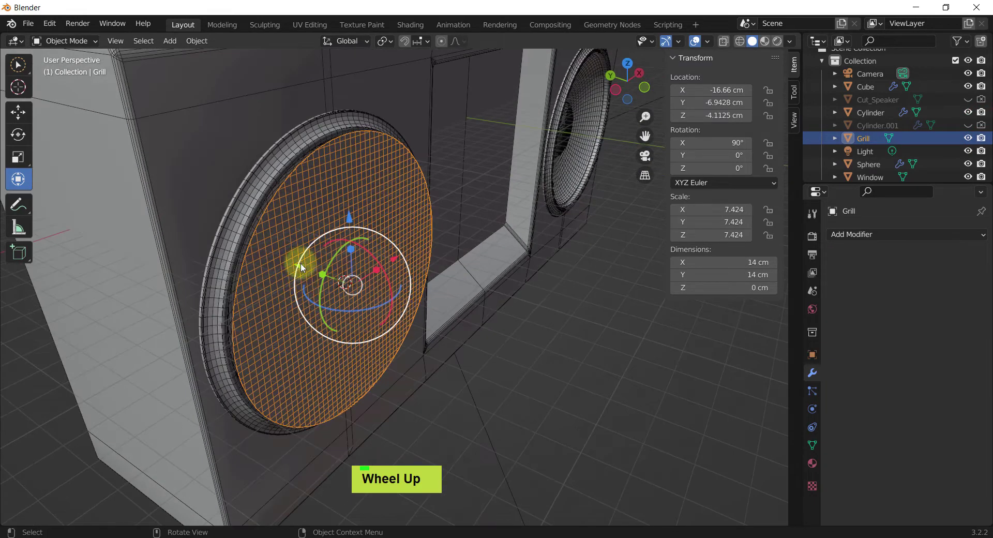
left_click_drag(303, 268, 286, 261)
middle_click_drag(355, 222, 372, 233)
Add a Wireframe modifier to the grill with a thickness of 0.05 cm
left_click(913, 235)
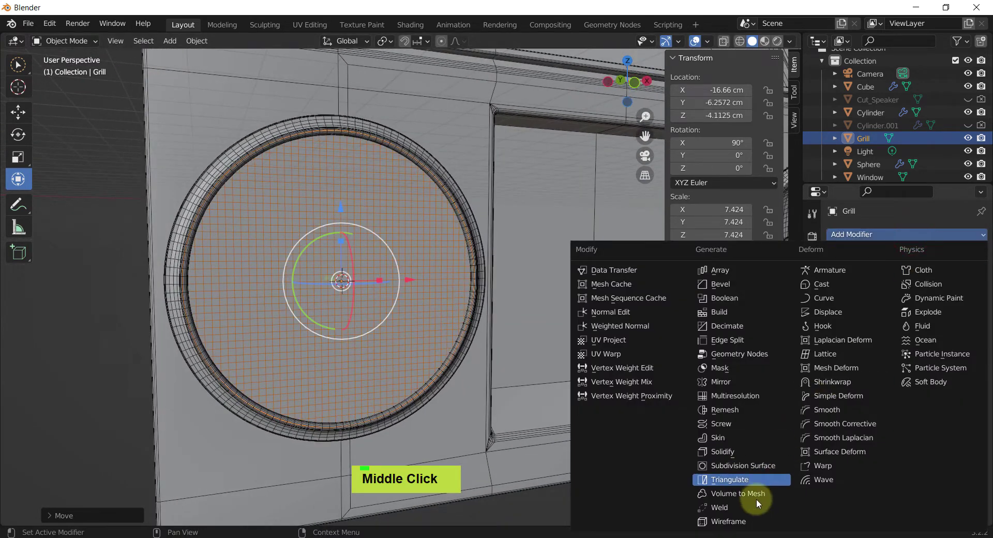
left_click(735, 522)
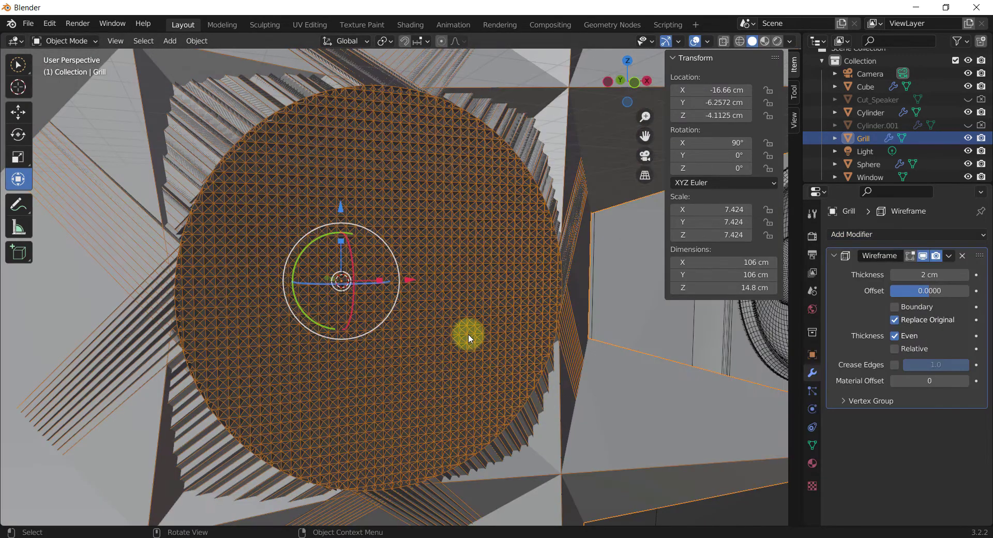
left_click(927, 275)
type("0.05")
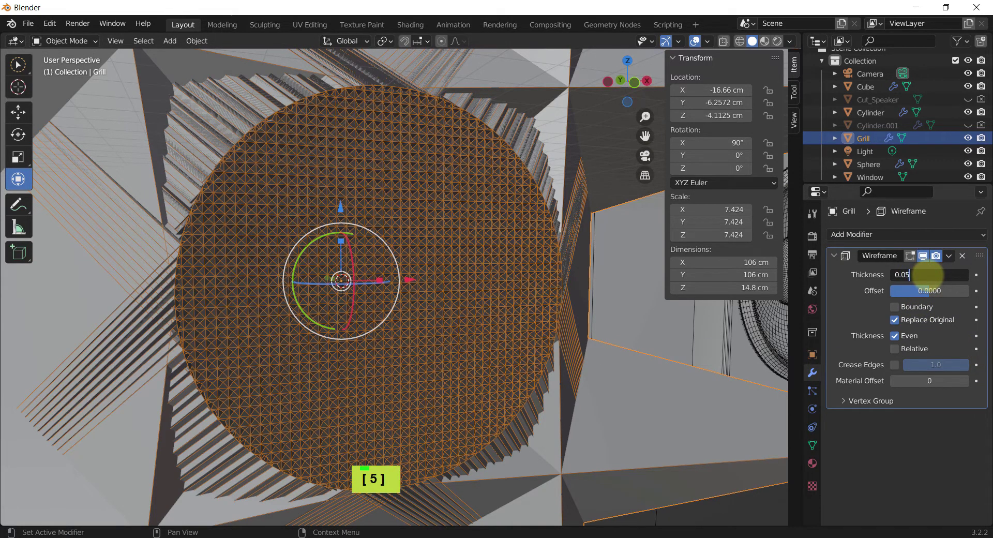
key("Return")
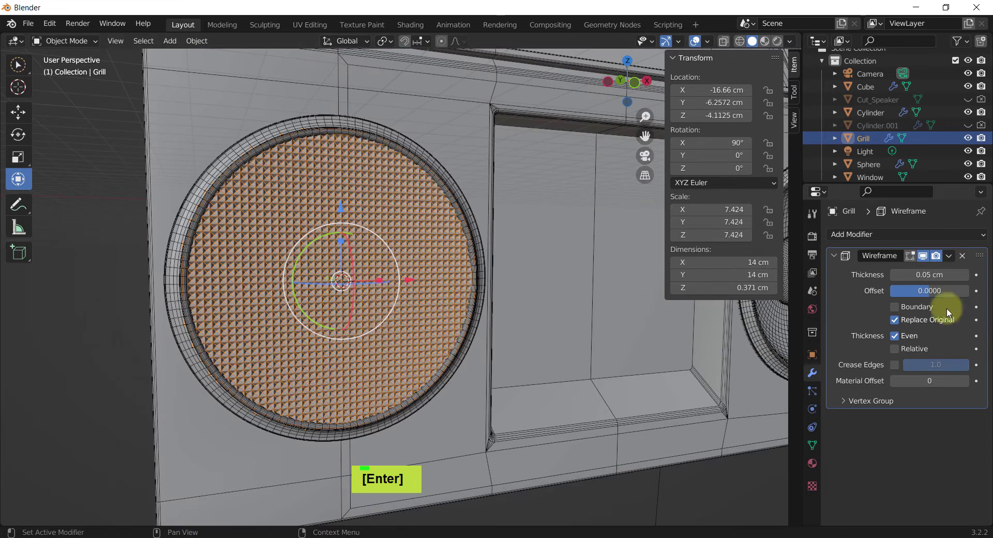
Set the grill's Wireframe thickness to 0.005 cm and turn off the wireframe overlay to check the mesh
left_click(932, 274)
type("0.")
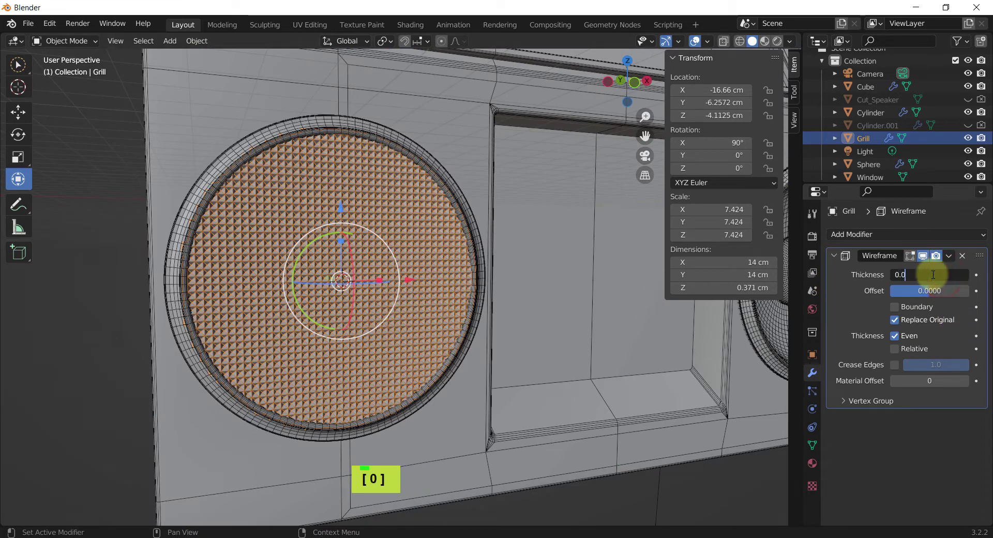
type("05")
key("Return")
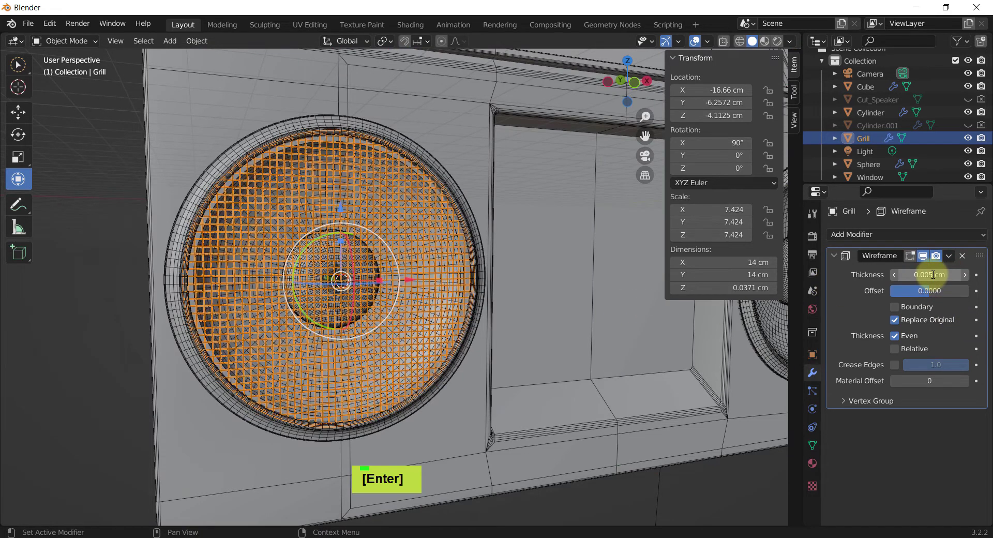
middle_click(355, 223)
middle_click_drag(355, 223, 344, 221)
scroll(345, 222, "up", 5)
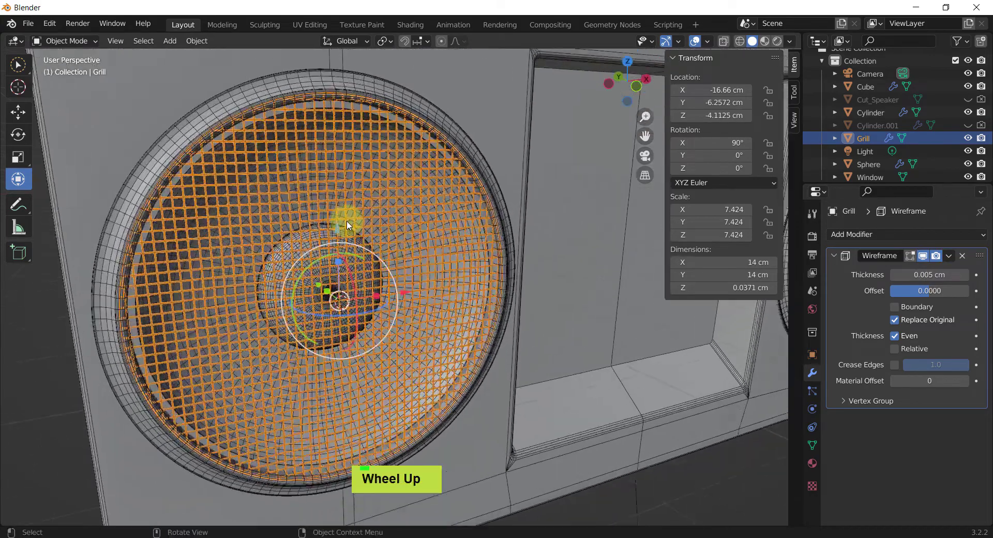
key("alt+z")
scroll(348, 224, "down", 5)
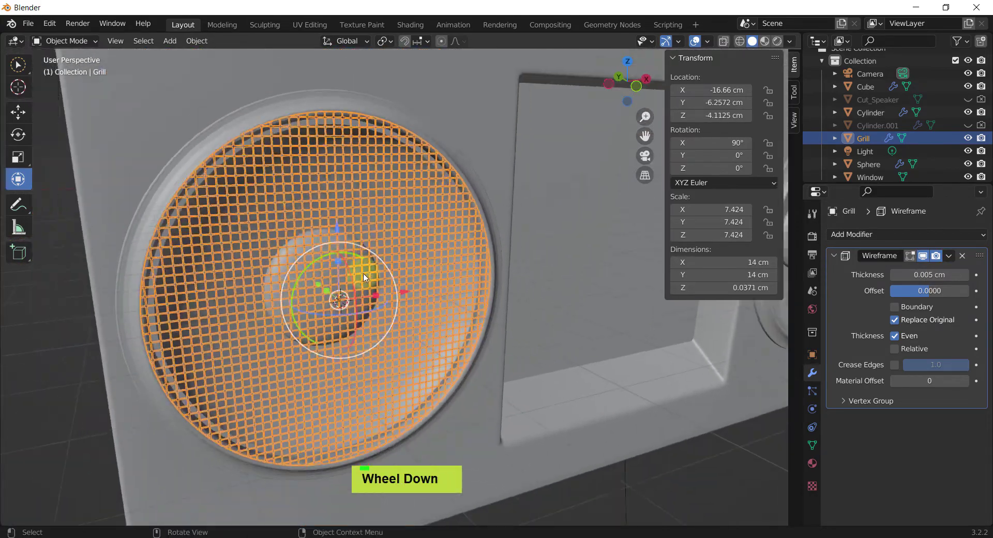
left_click(646, 507)
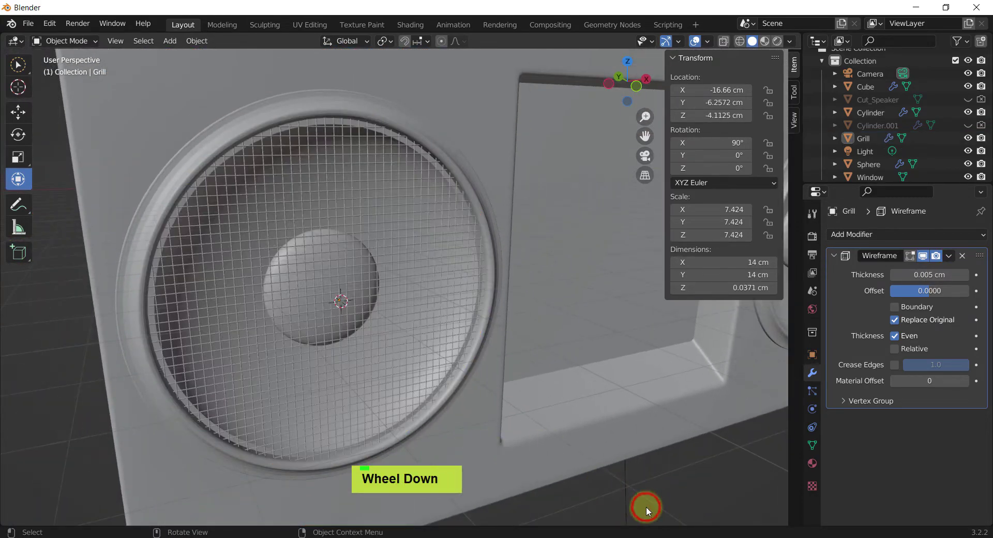
mouse_move(647, 507)
middle_mouse_down()
mouse_move(619, 485)
mouse_move(631, 498)
middle_mouse_up()
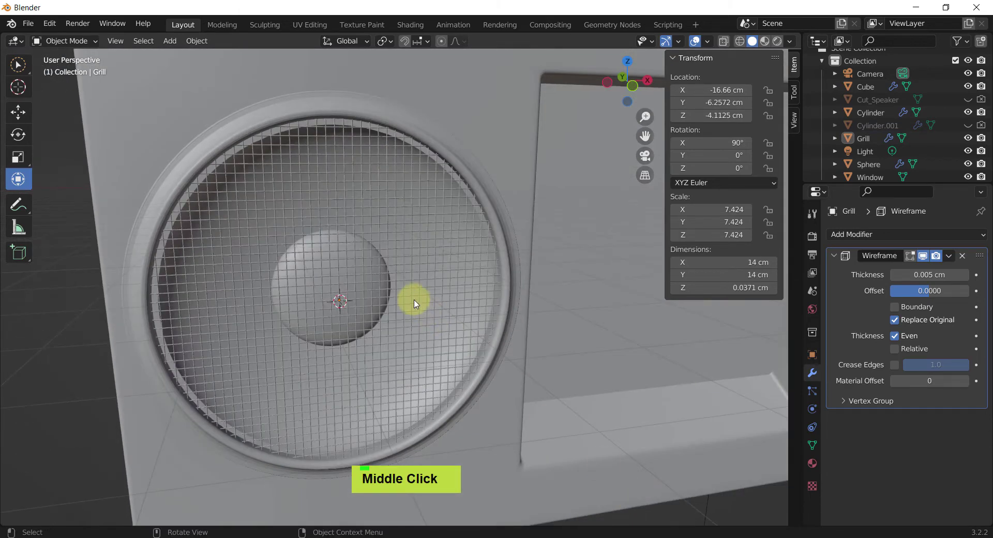
Set the grill's Wireframe modifier thickness to 0.008 cm
left_click(407, 284)
left_click(942, 275)
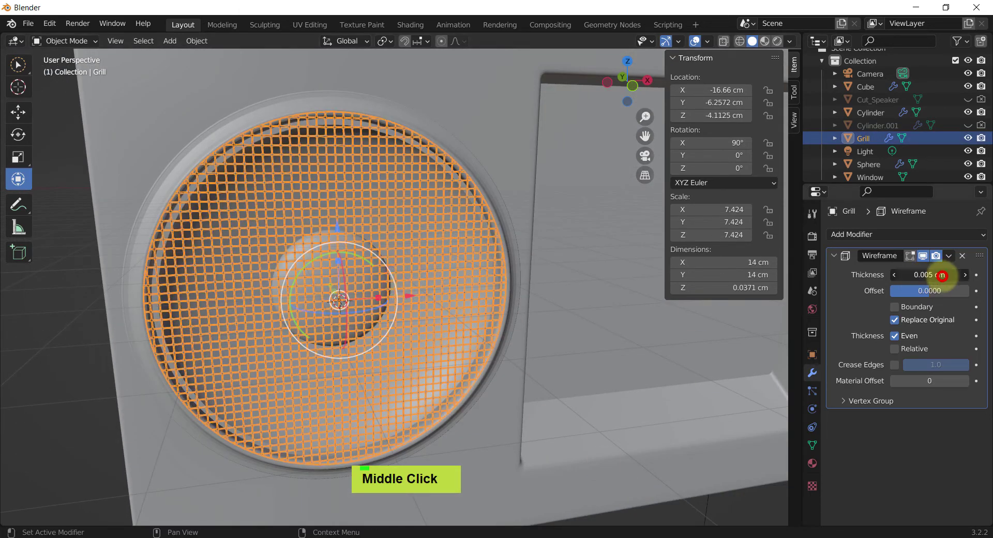
type("0.0")
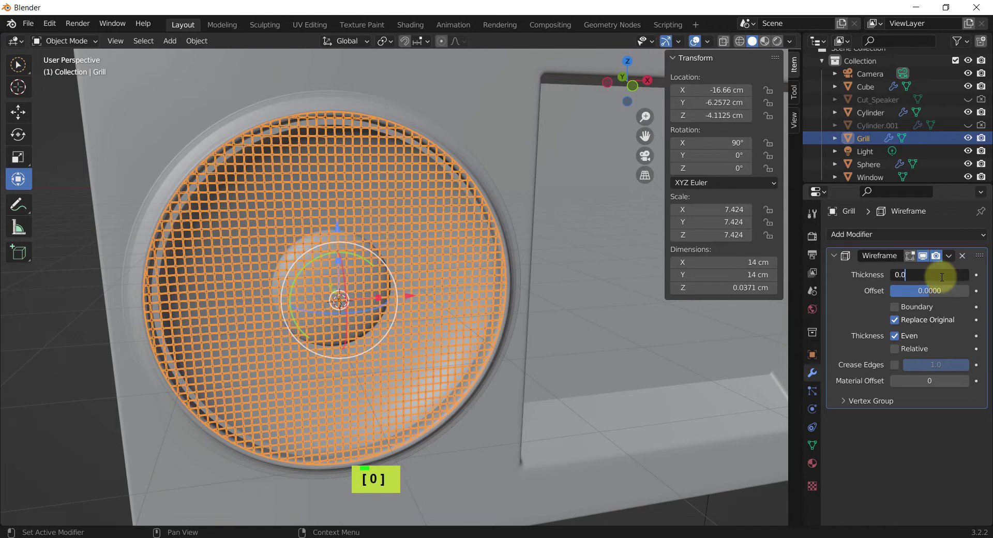
type("08")
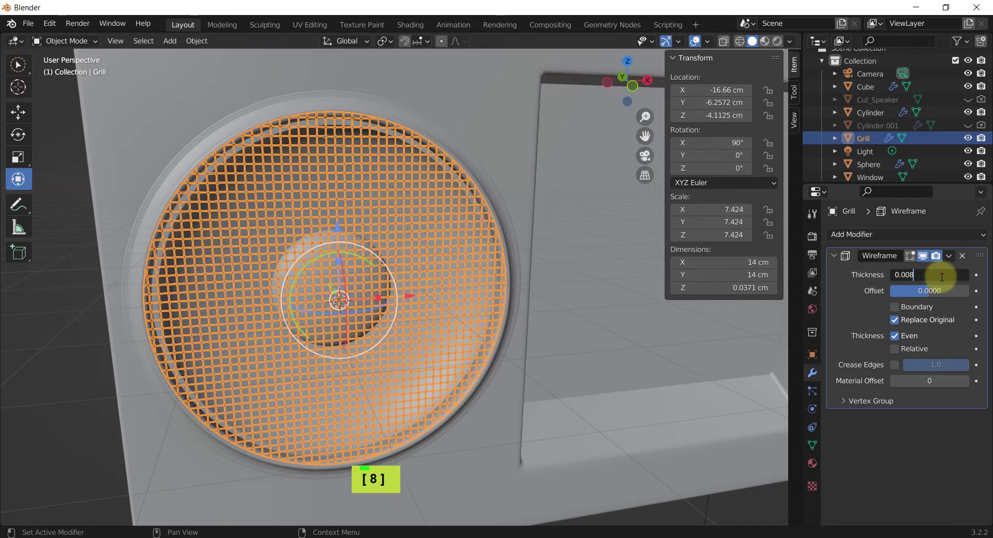
key("Return")
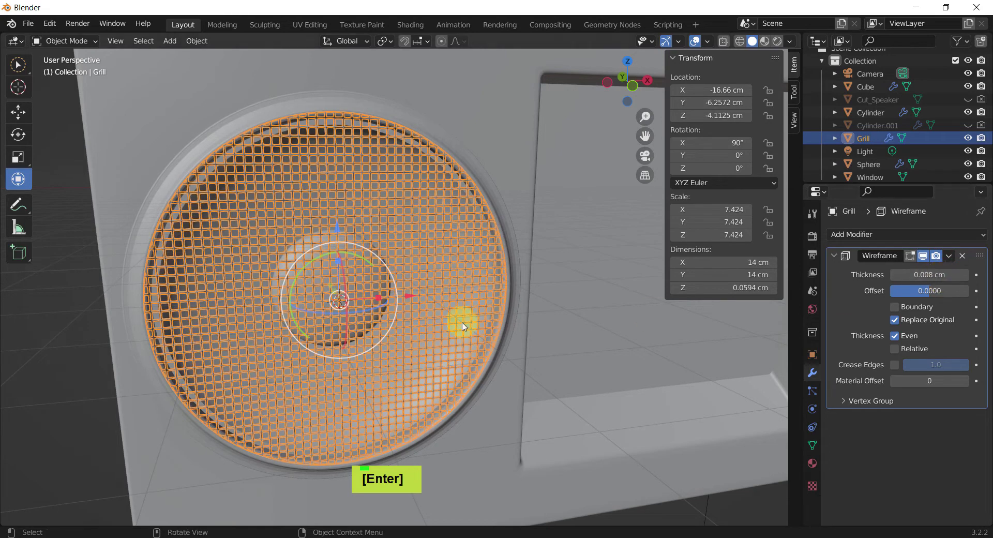
Examine the thickness and spacing of the grill's wires up close and from the front of the boombox
left_click(77, 367)
middle_click_drag(294, 328, 340, 273)
scroll(340, 267, "up", 6)
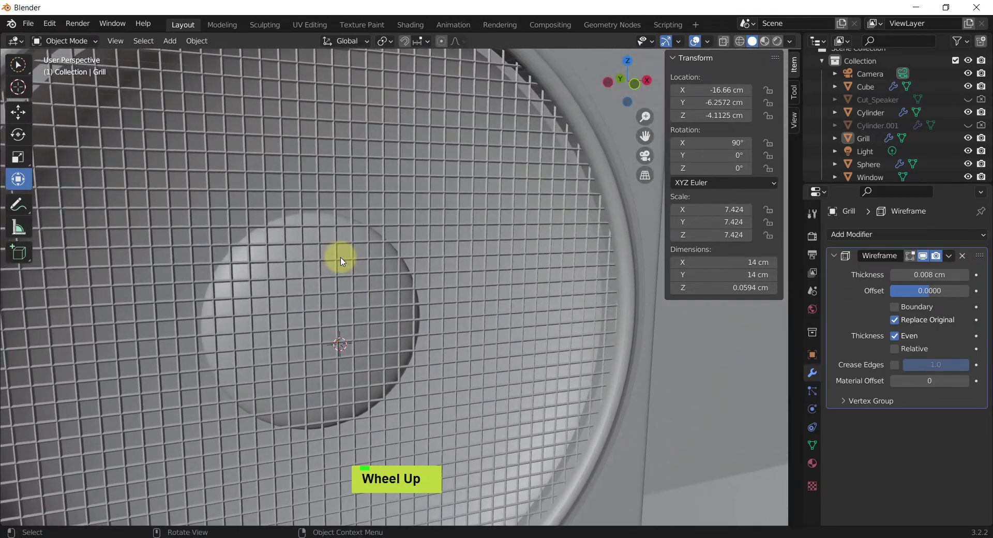
left_click(341, 262)
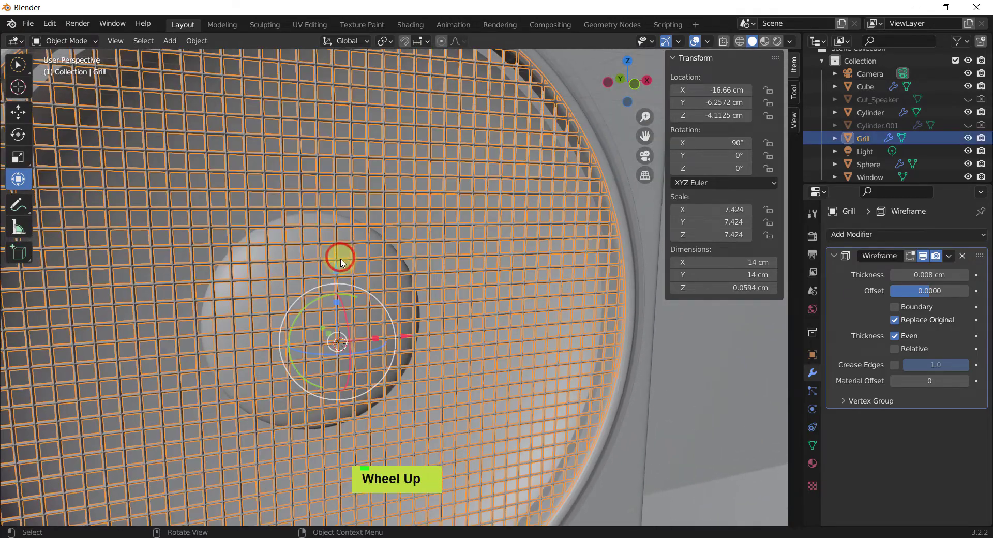
key("shift+f")
scroll(368, 268, "up", 5)
scroll(383, 259, "up", 5)
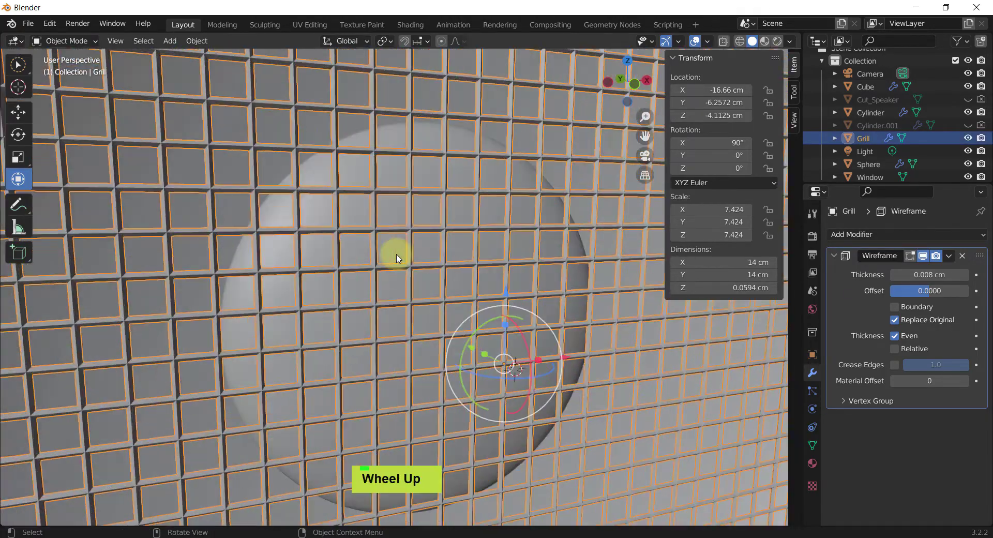
scroll(427, 326, "up", 1)
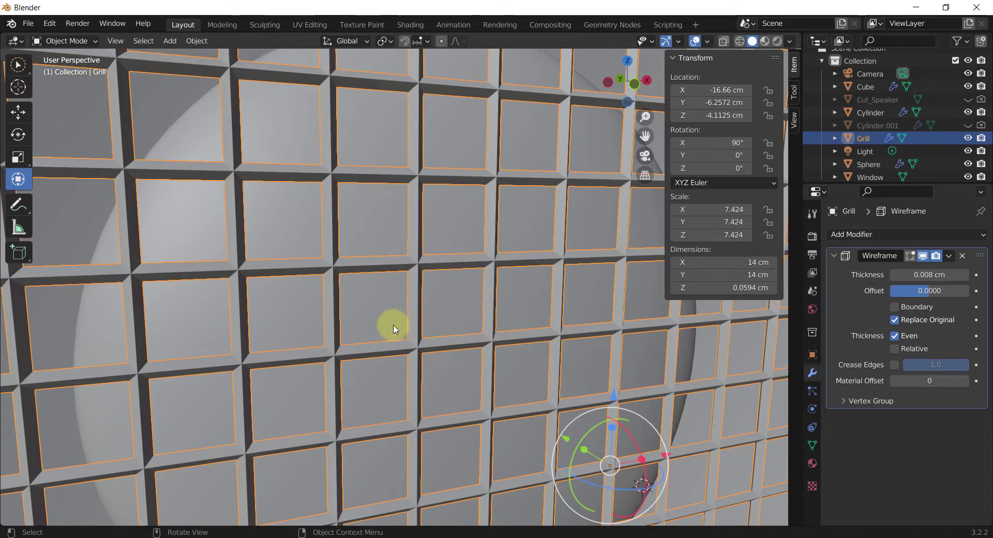
scroll(400, 329, "down", 5)
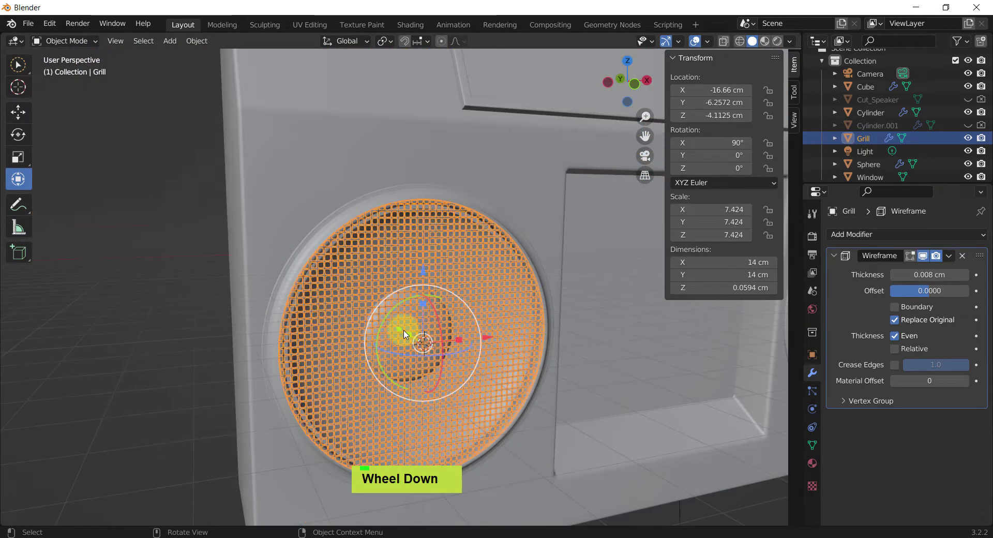
mouse_move(417, 337)
middle_mouse_down()
mouse_move(395, 343)
mouse_move(425, 343)
middle_mouse_up()
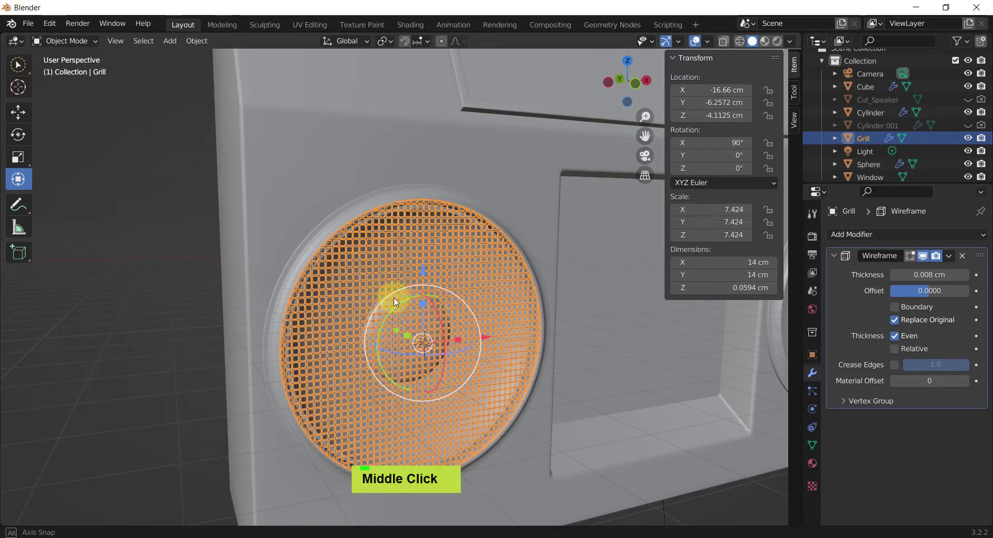
middle_click_drag(395, 300, 372, 279)
middle_click_drag(531, 312, 468, 273, "shift")
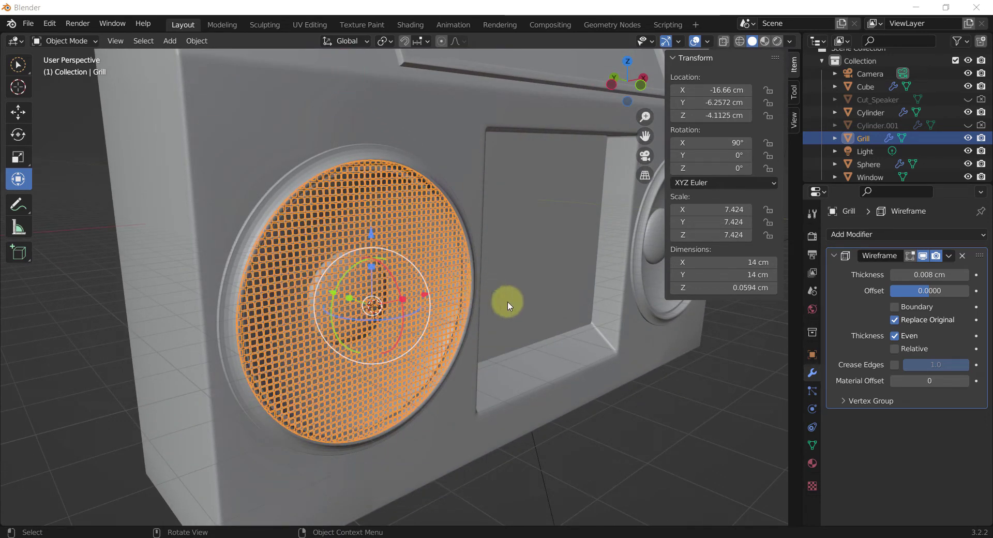
Enter Edit Mode on the grill and select its centre vertex in vertex selection mode
left_click(599, 421)
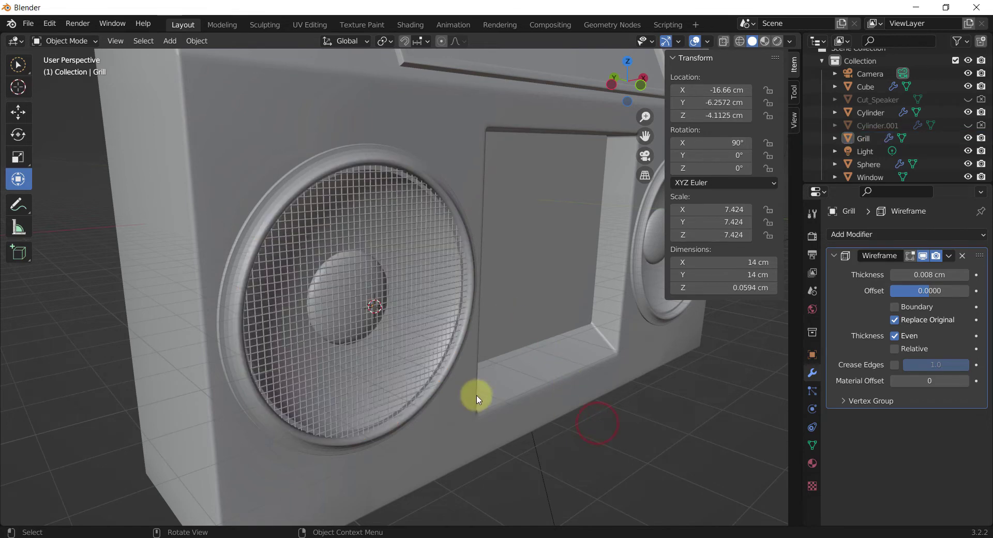
key("Tab")
left_click(569, 413)
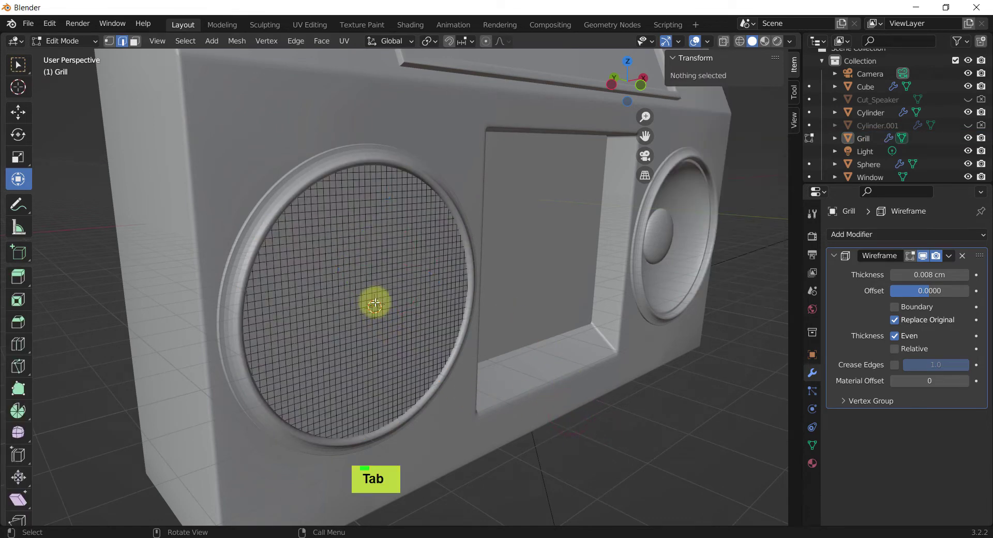
scroll(374, 308, "up", 1)
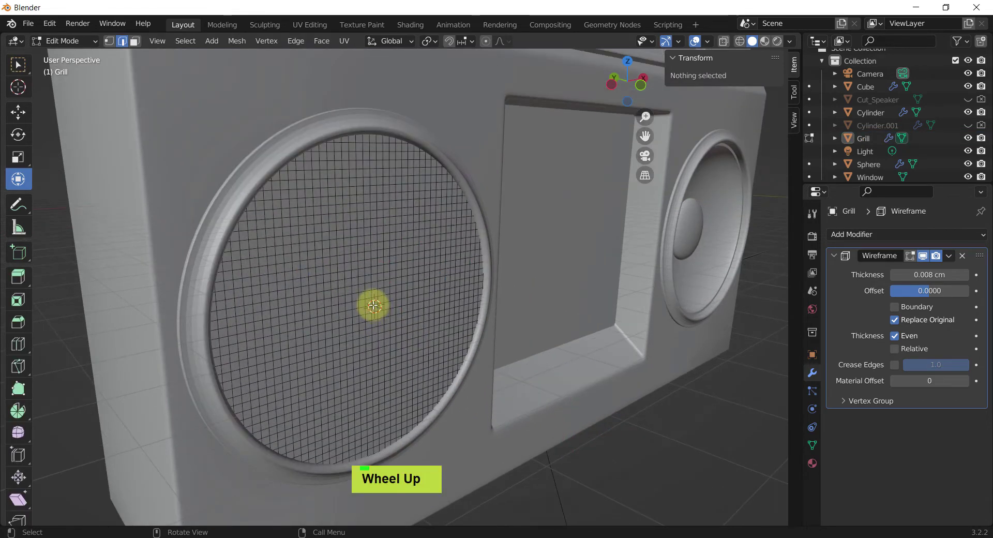
key("1")
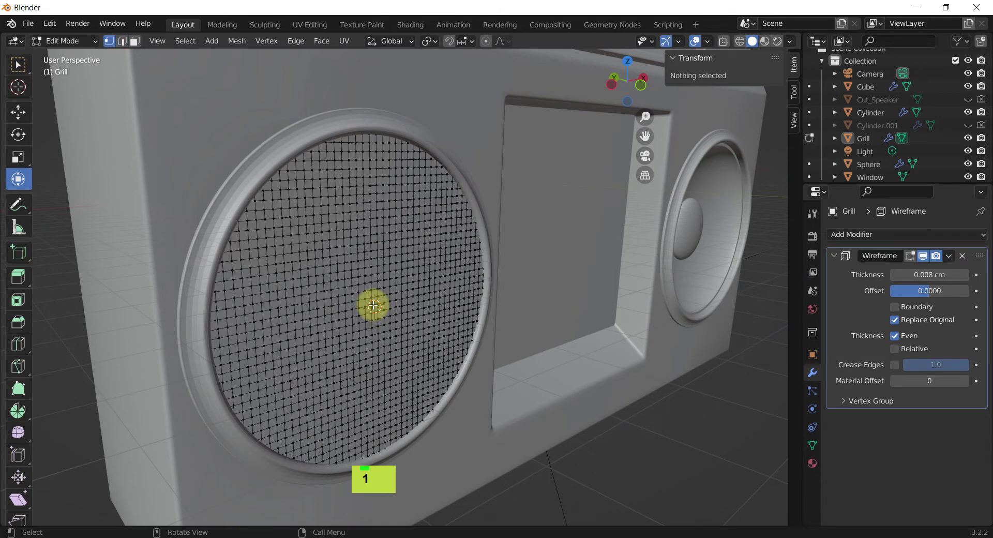
left_click(374, 306)
mouse_move(529, 398)
middle_mouse_down()
mouse_move(512, 398)
mouse_move(523, 411)
middle_mouse_up()
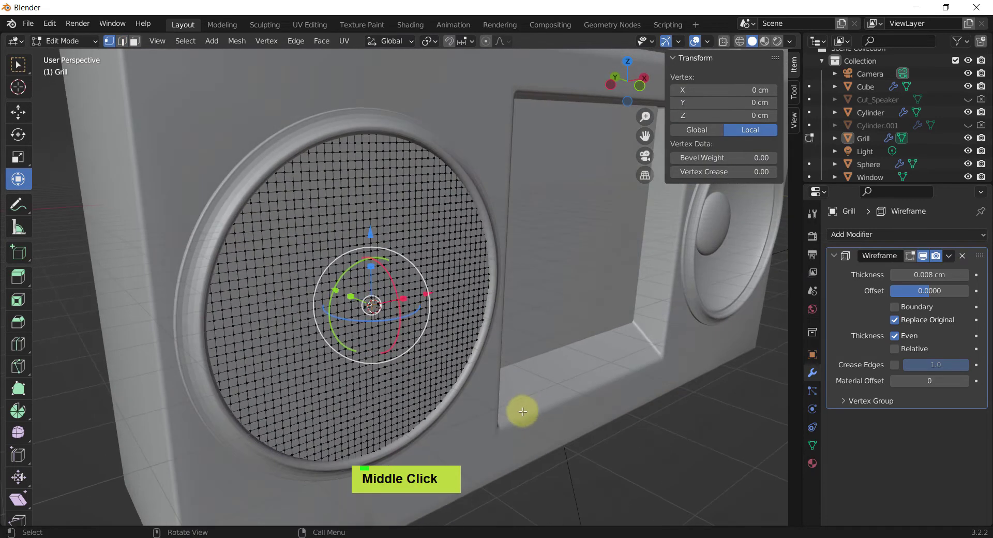
Enable proportional editing with the Root falloff
key("o")
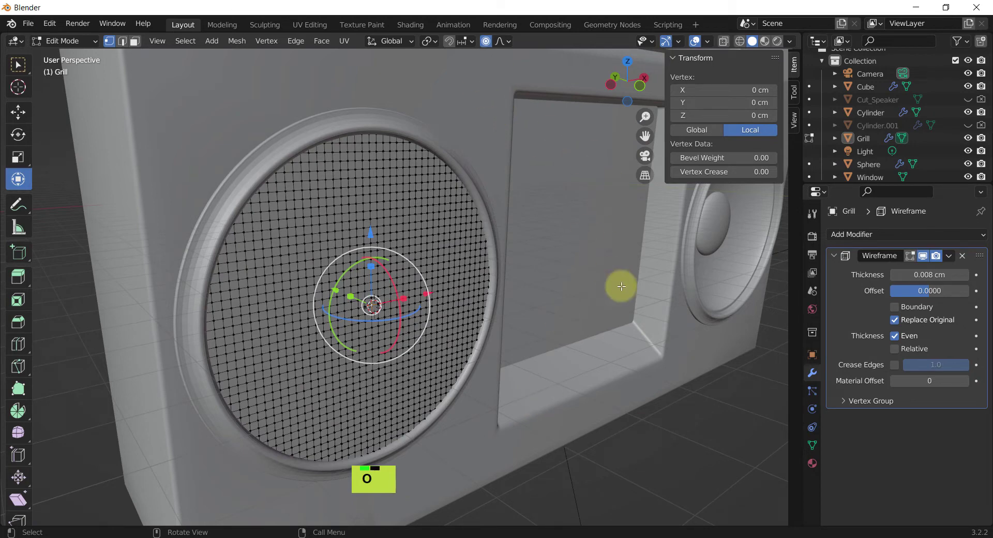
key("shift+o")
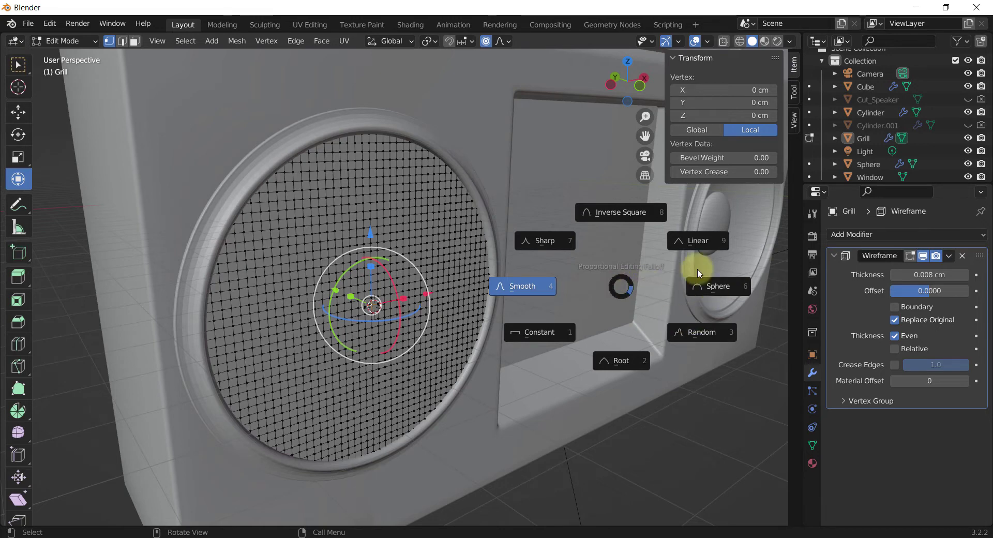
left_click(694, 471)
Try to bulge the grill outward along Y with the Root falloff and a proportional size of about 6.93 cm, and undo it
middle_click_drag(320, 304, 337, 306)
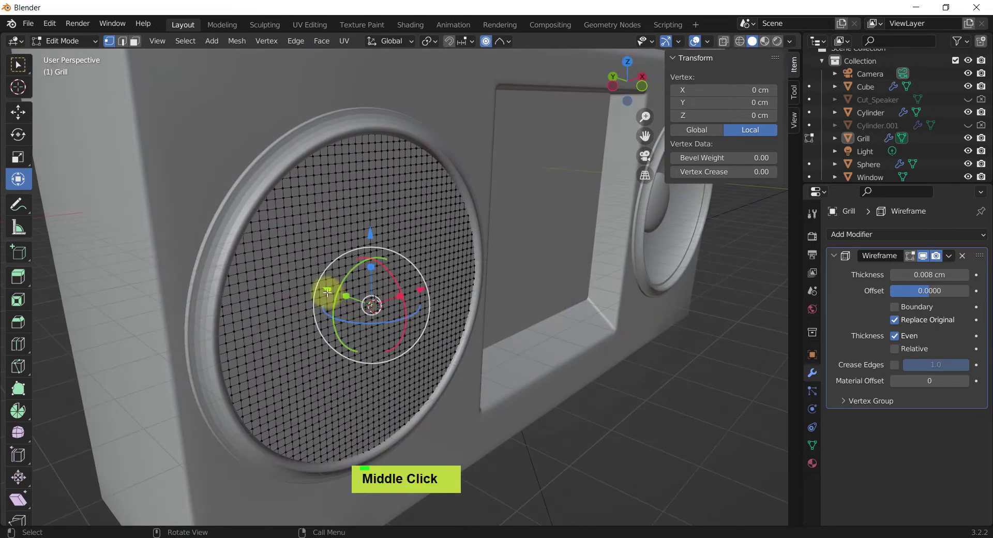
left_click_drag(327, 289, 345, 309)
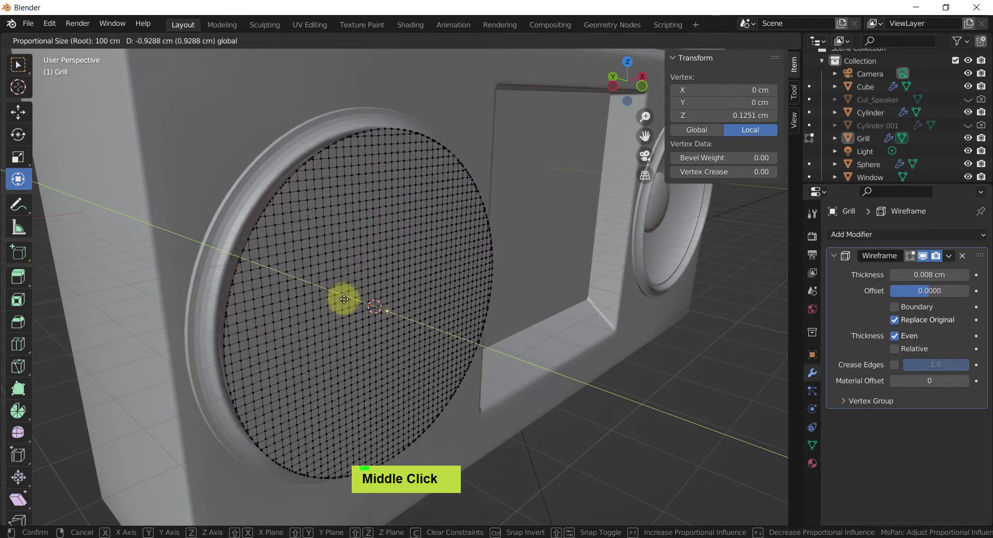
scroll(345, 299, "up", 2)
scroll(346, 300, "up", 17)
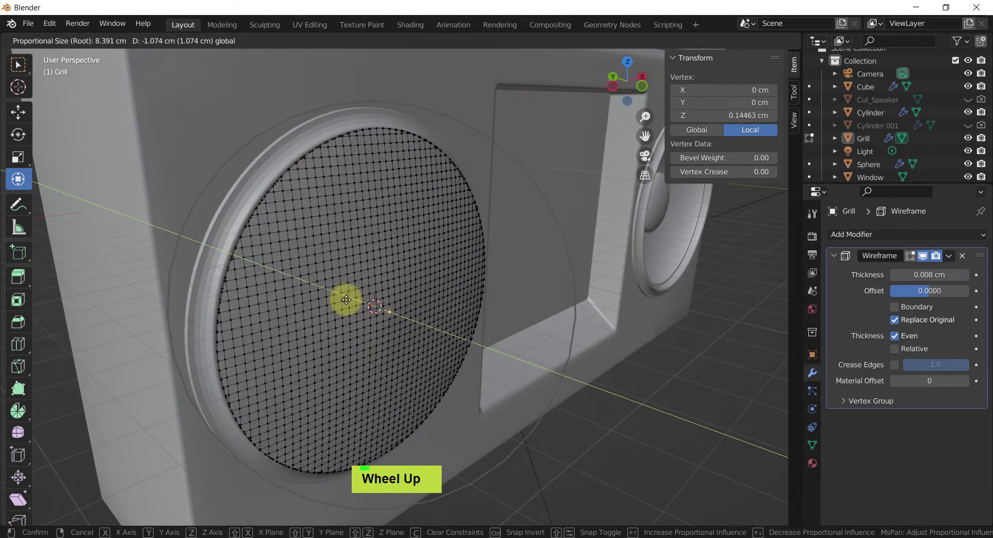
scroll(346, 299, "down", 1)
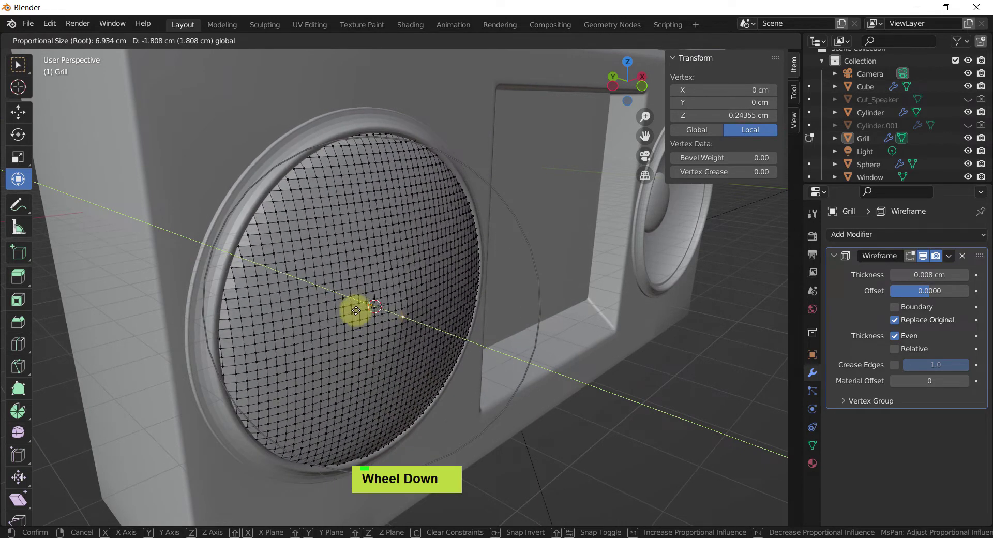
scroll(352, 307, "down", 1)
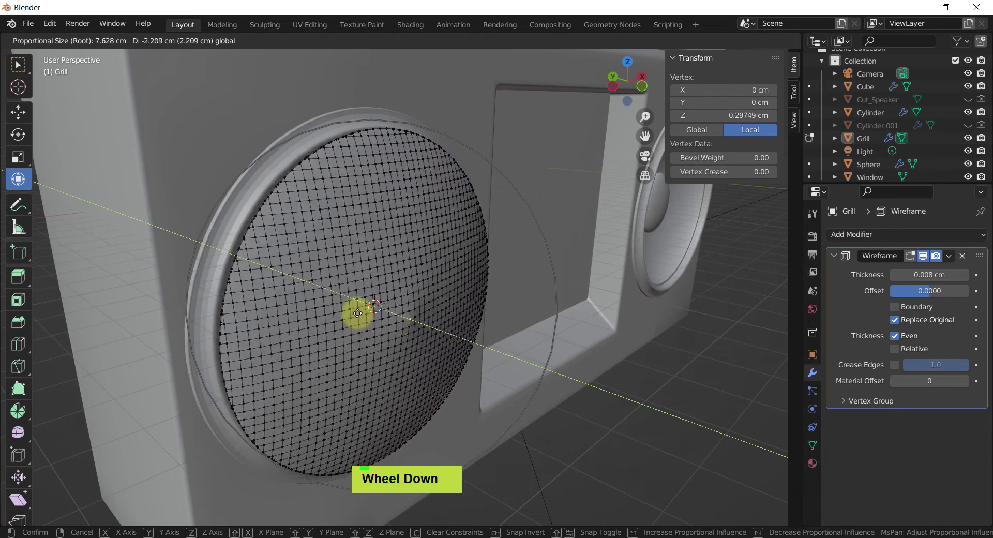
scroll(359, 319, "up", 1)
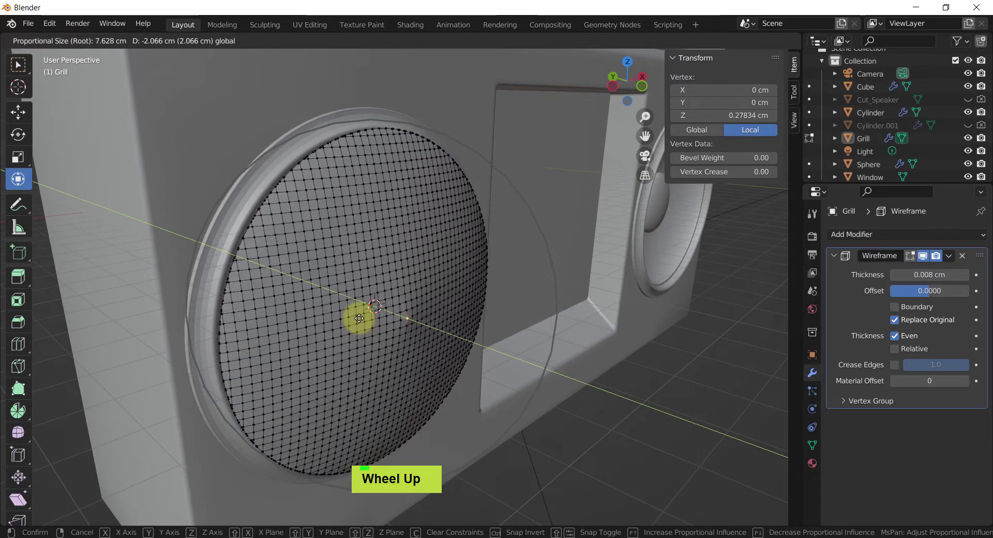
scroll(358, 319, "up", 1)
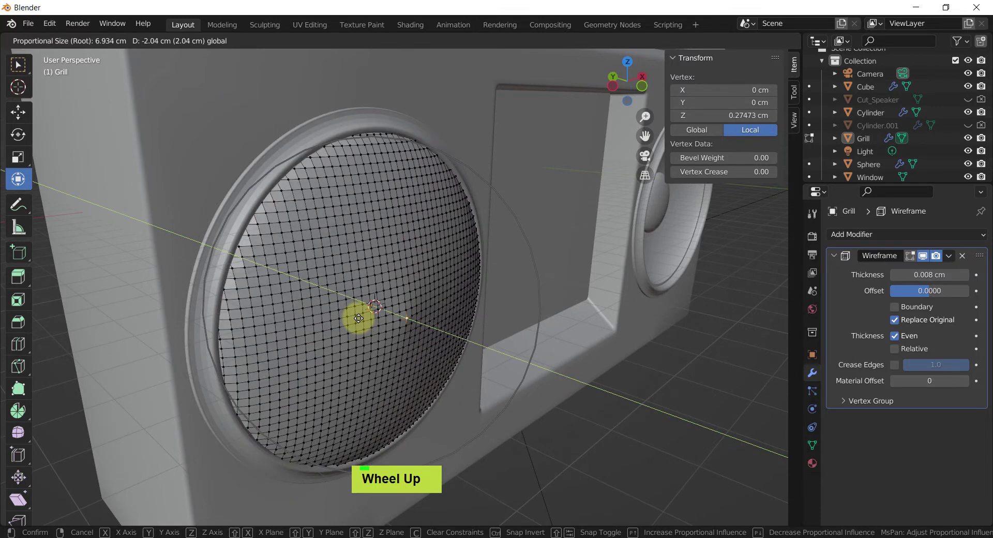
left_click(401, 329)
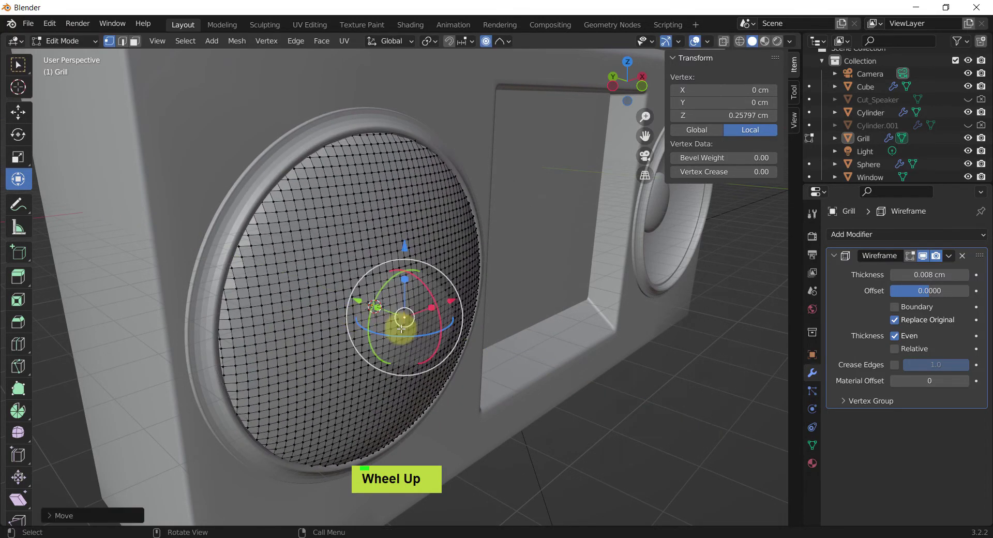
middle_click_drag(401, 328, 486, 313)
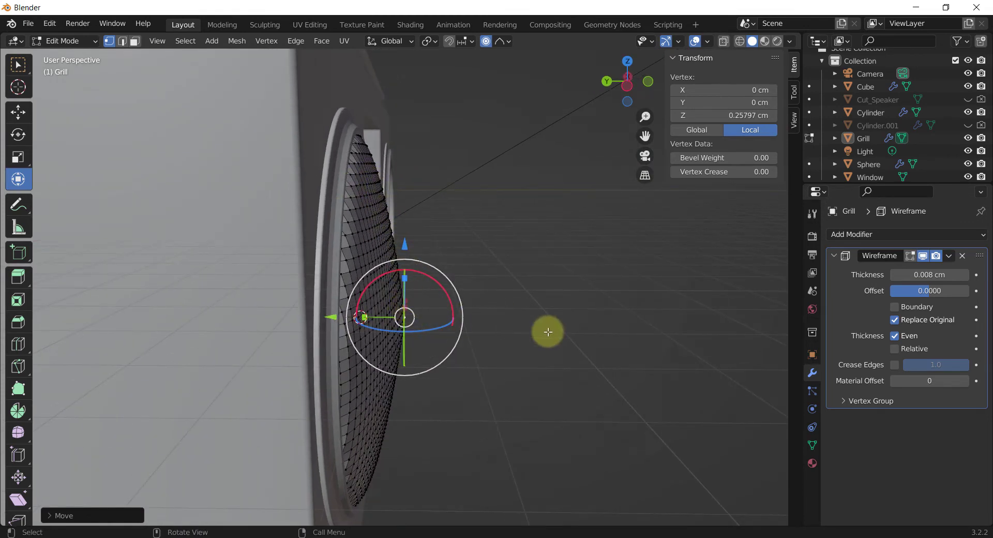
key("ctrl+z")
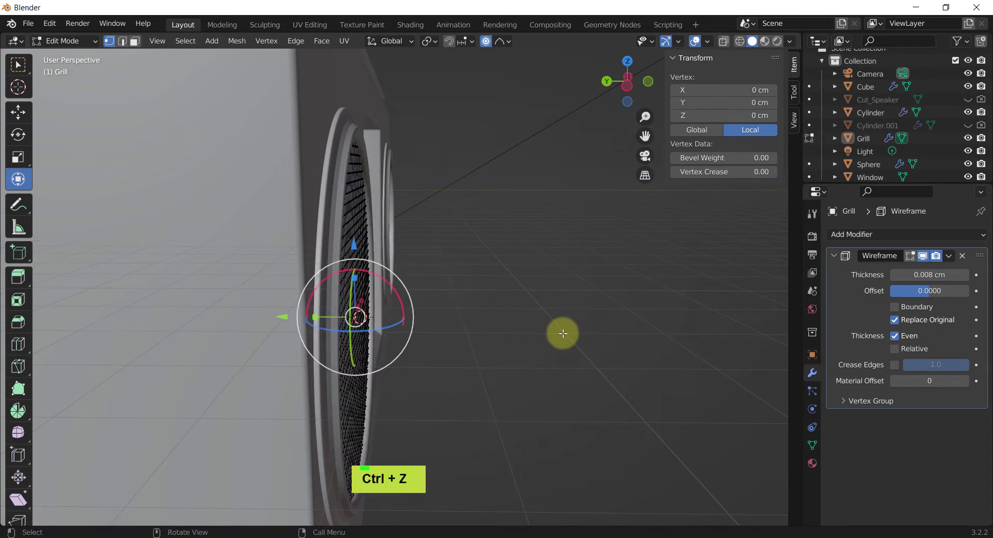
Bulge the grill outward along Y using the Sphere falloff, raising its centre vertex to about 0.16 cm local Z, and return to Object Mode
middle_click_drag(563, 334, 507, 290)
left_click(506, 42)
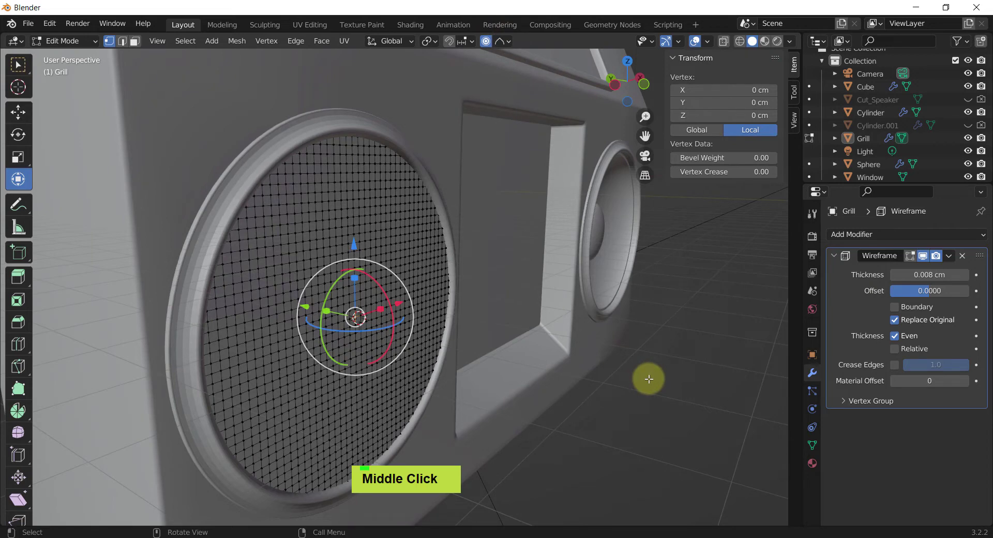
key("shift+o")
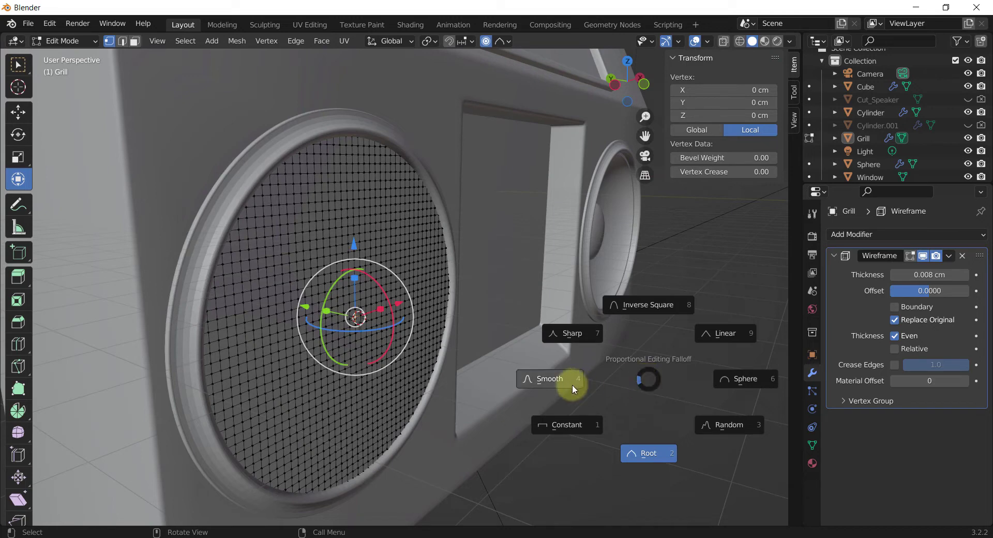
left_click(728, 381)
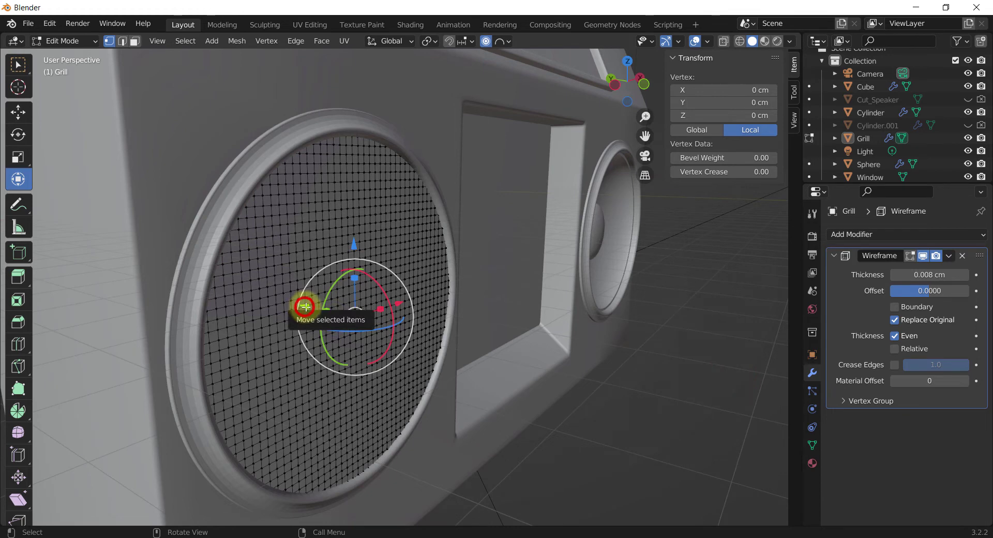
left_click_drag(306, 307, 328, 317)
mouse_move(328, 317)
middle_mouse_down()
mouse_move(380, 327)
mouse_move(410, 317)
mouse_move(317, 310)
middle_mouse_up()
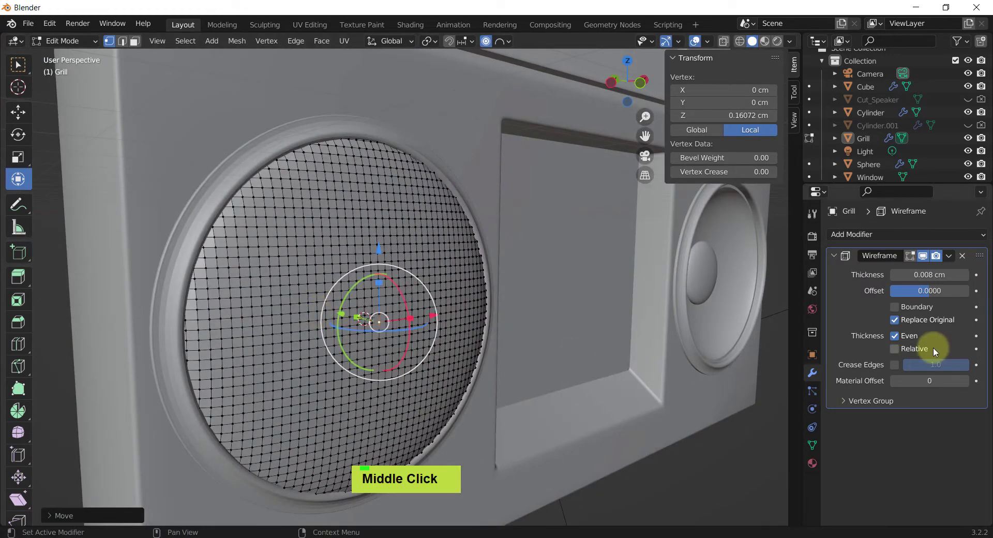
key("Tab")
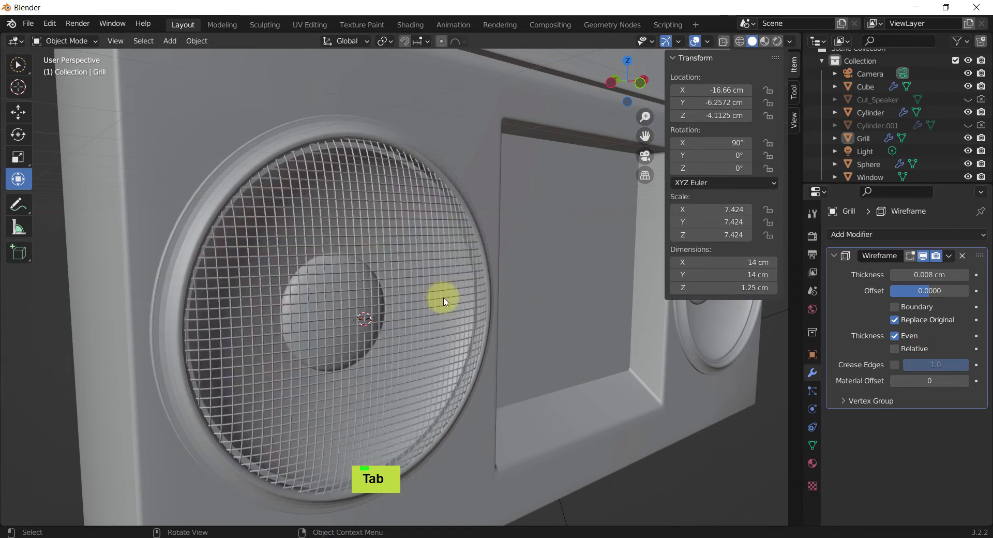
middle_click_drag(244, 336, 265, 344)
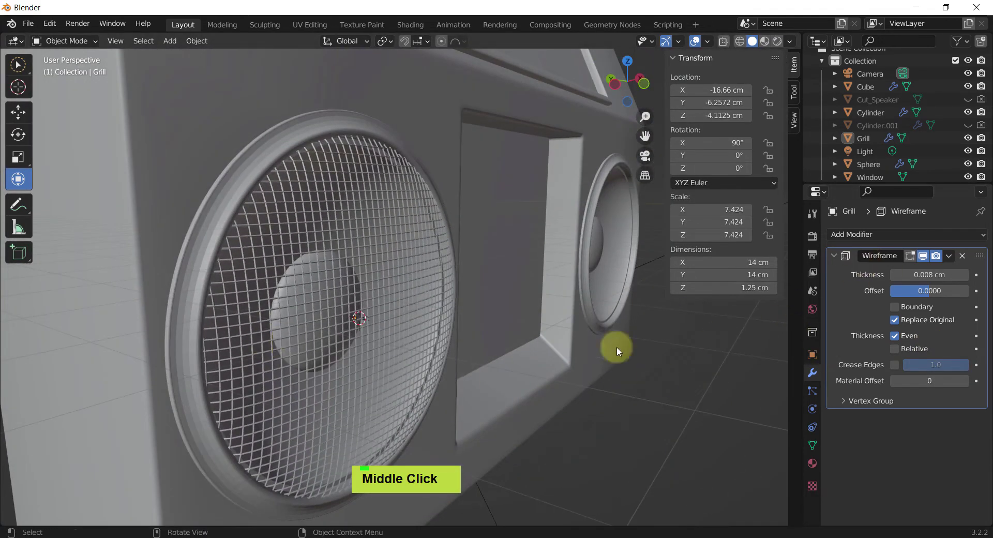
Apply smooth shading to the ring around the speaker grill
middle_click_drag(244, 224, 348, 206)
scroll(369, 209, "up", 2)
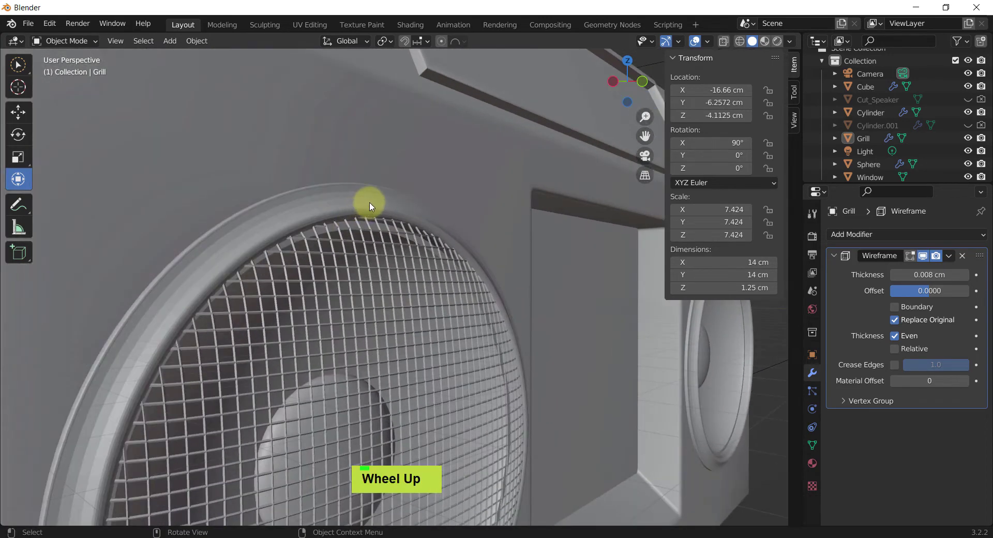
left_click(370, 203)
right_click(370, 203)
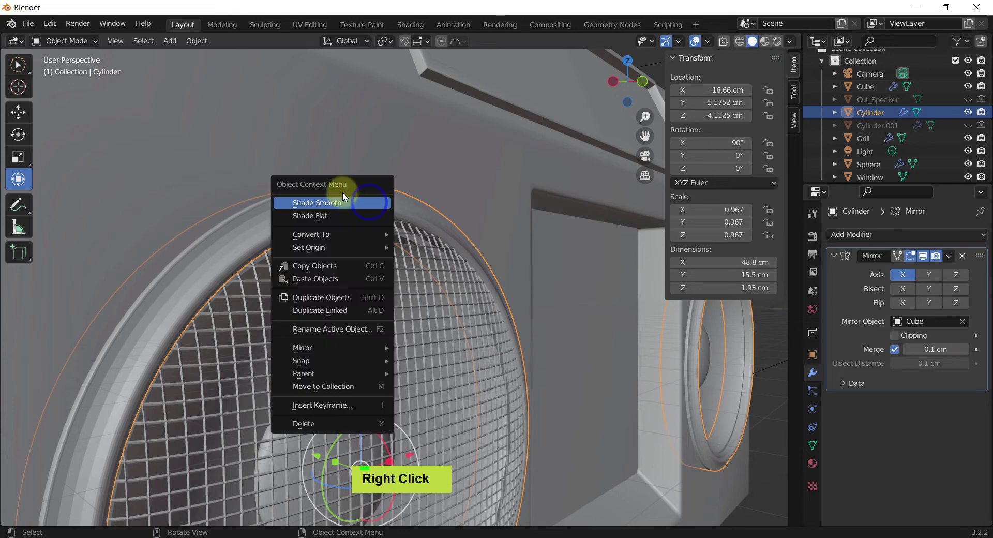
mouse_move(423, 219)
middle_mouse_down()
mouse_move(426, 203)
mouse_move(432, 211)
middle_mouse_up()
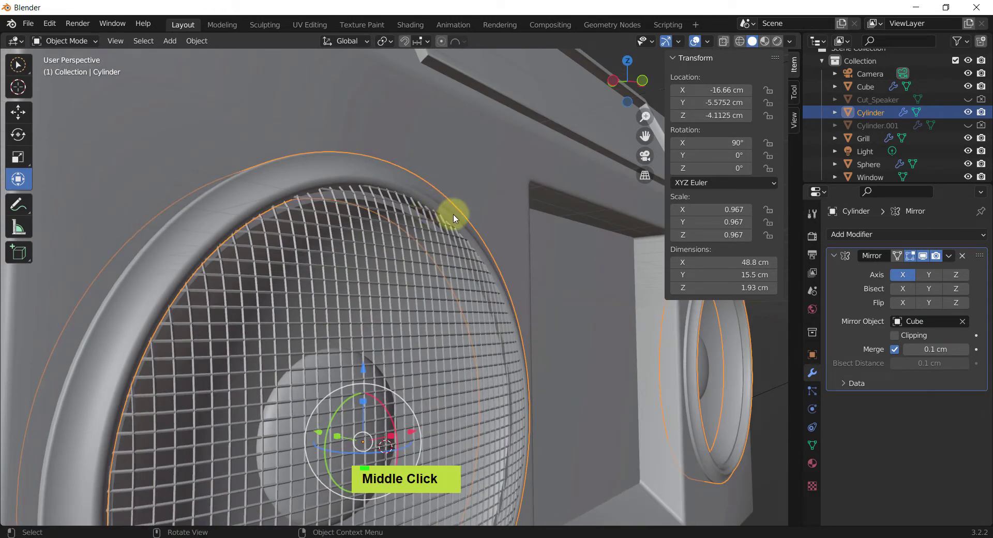
Isolate the speaker rings in local view and enter Edit Mode on them
key("KP_Divide")
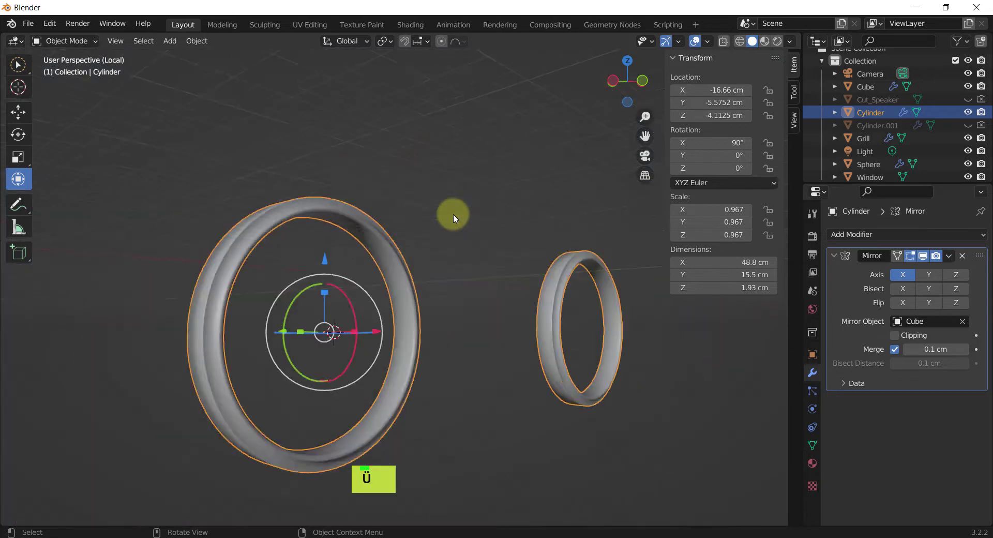
middle_click(455, 207)
scroll(305, 235, "up", 2)
scroll(305, 234, "up", 5)
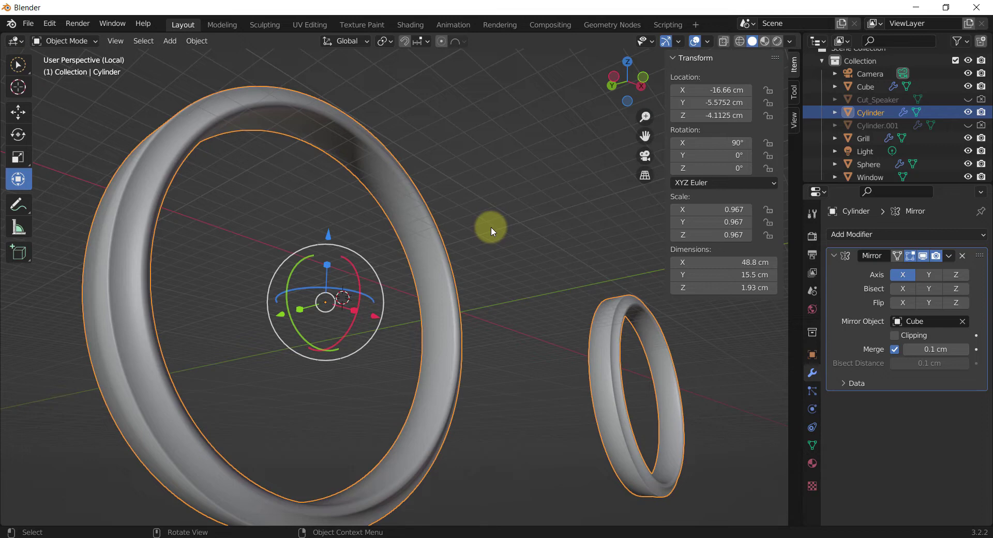
left_click(510, 233)
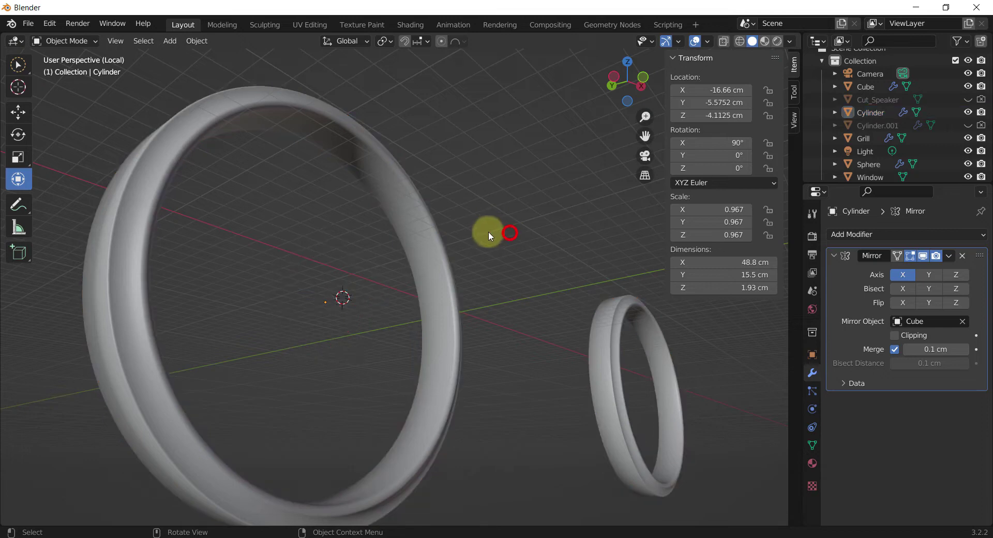
left_click(404, 224)
key("Tab")
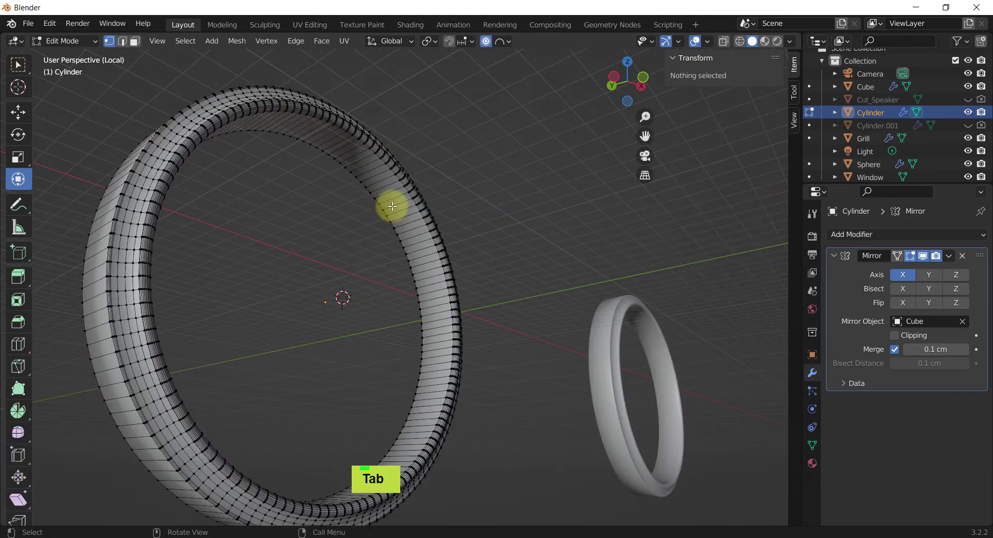
Cut two edge loops around the ring's wide inner wall and slide them by about -0.61
scroll(427, 235, "up", 2)
scroll(427, 235, "up", 2)
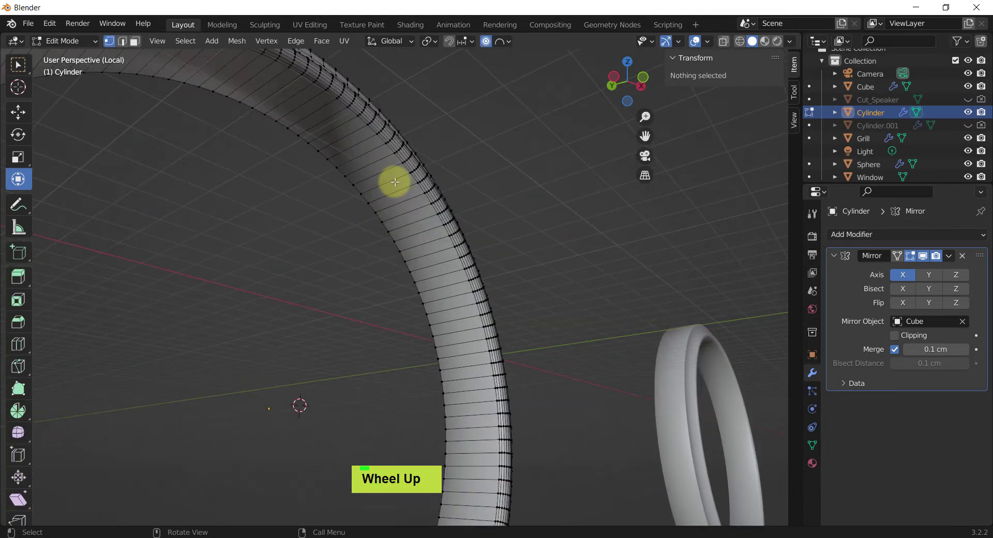
key("ctrl+r")
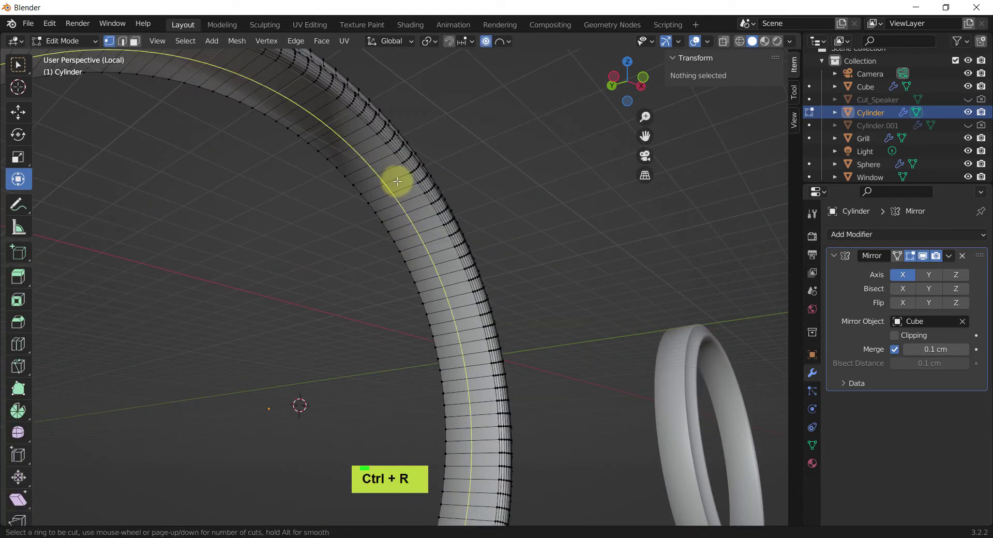
scroll(400, 180, "up", 1)
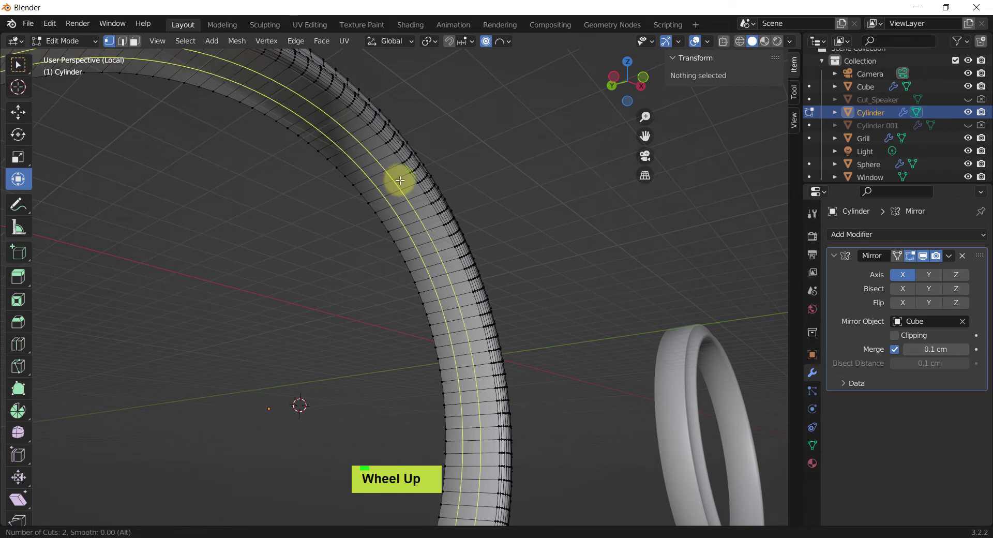
left_click(400, 180)
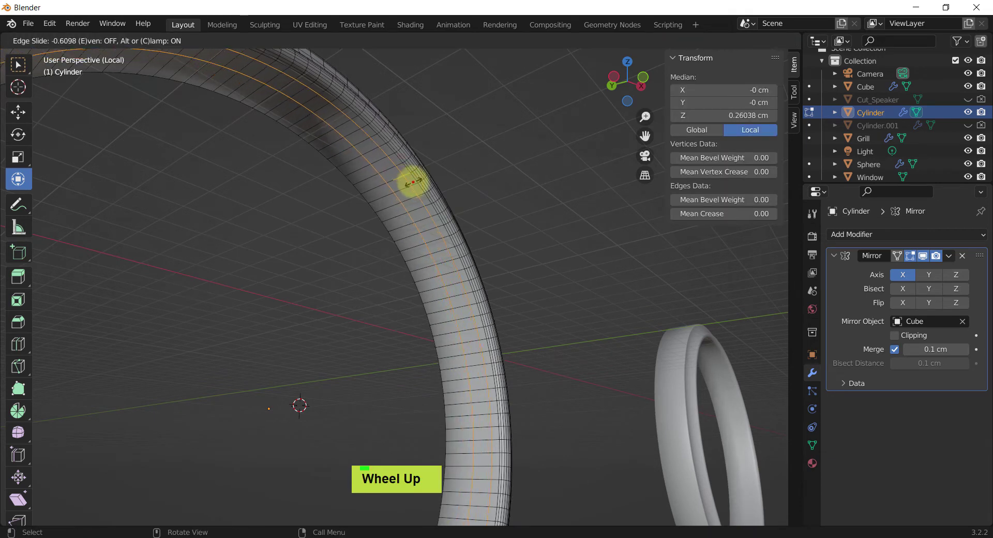
left_click(413, 181)
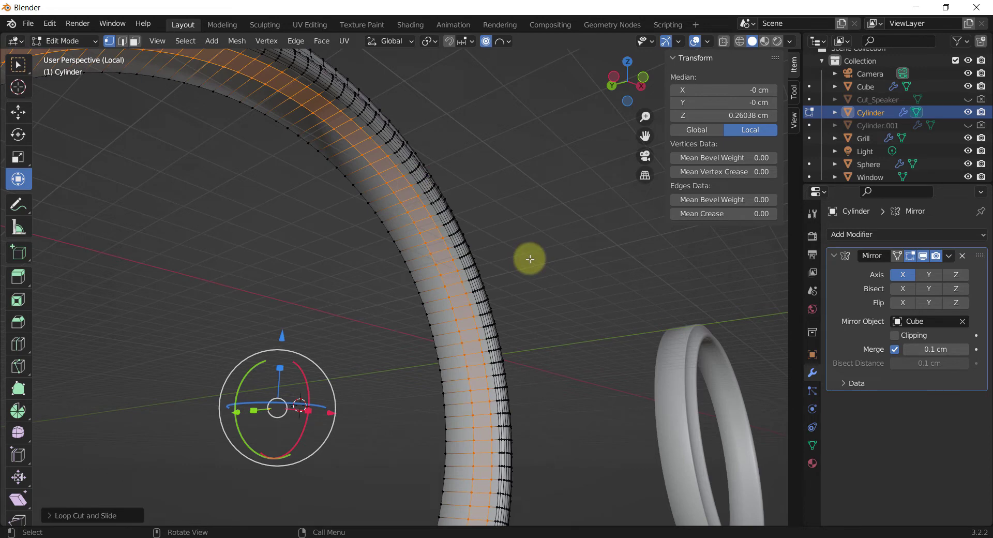
Turn off proportional editing and scale the two new edge loops closer together to about 0.55 along Y
key("s")
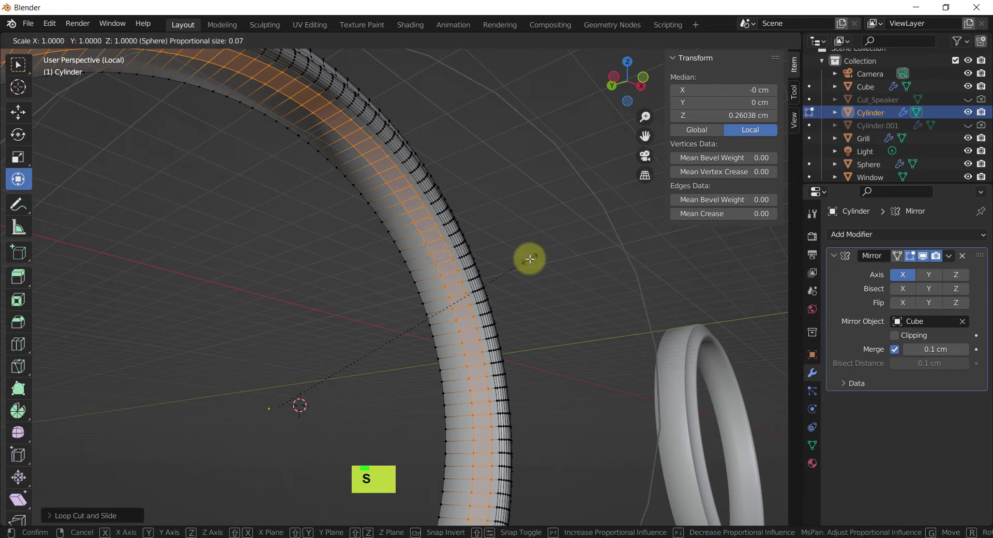
key("Escape")
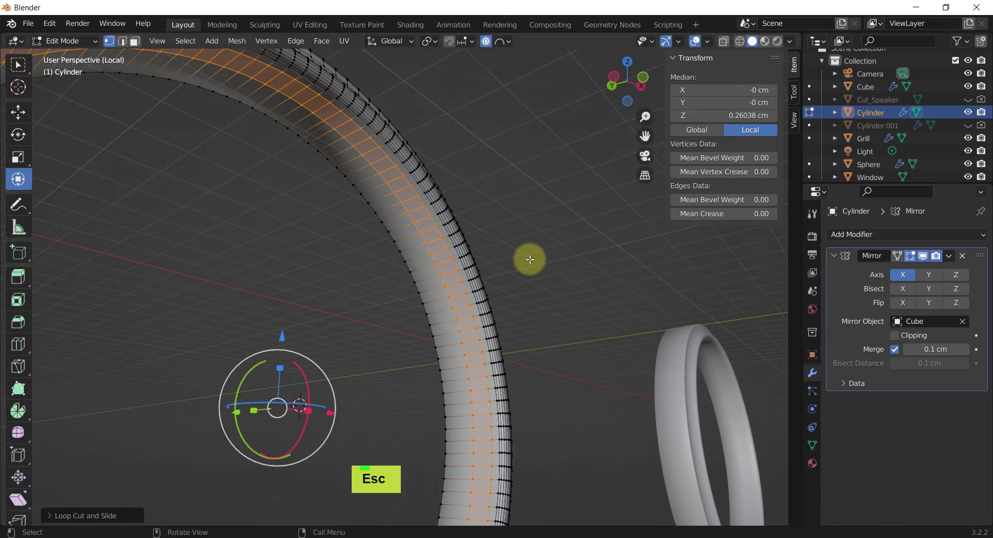
key("o")
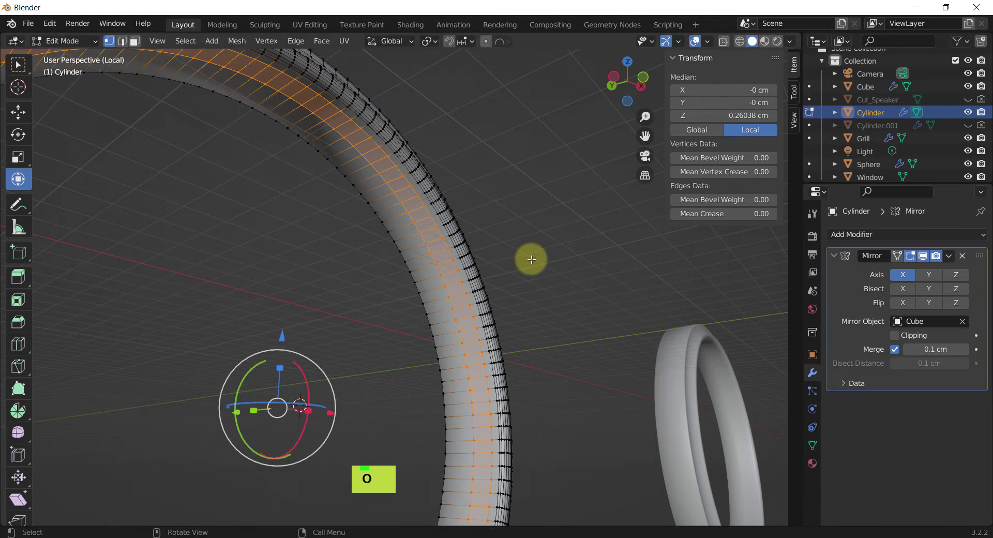
key("s")
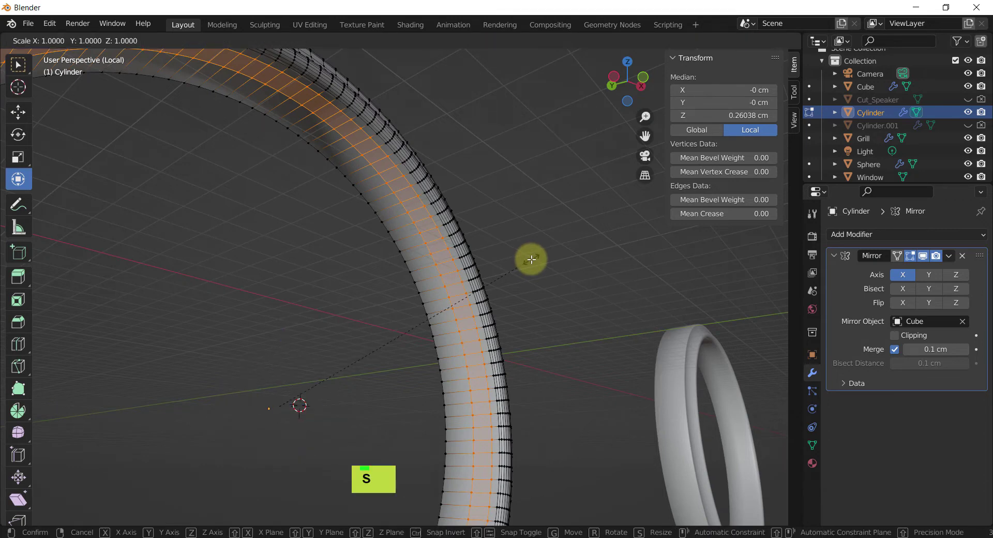
key("y")
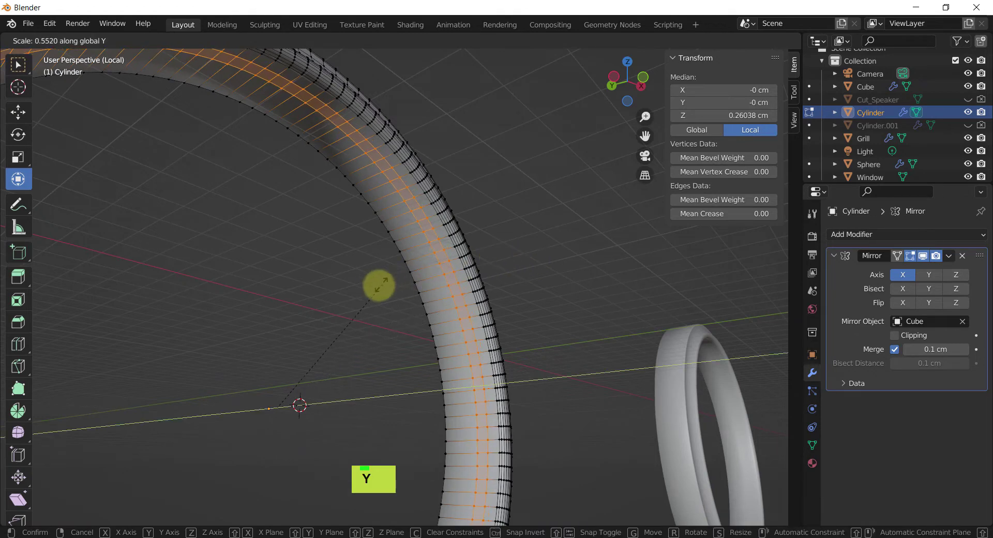
left_click(380, 288)
Extrude the narrow face strip on the speaker ring's inner wall along its normals to form a shallow groove, and return to Object Mode
scroll(400, 209, "up", 2)
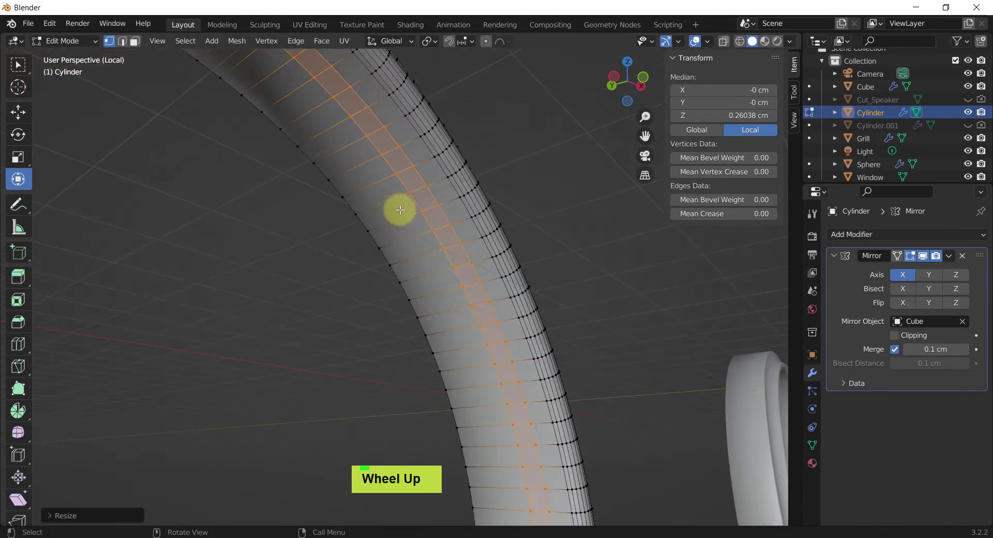
key("3")
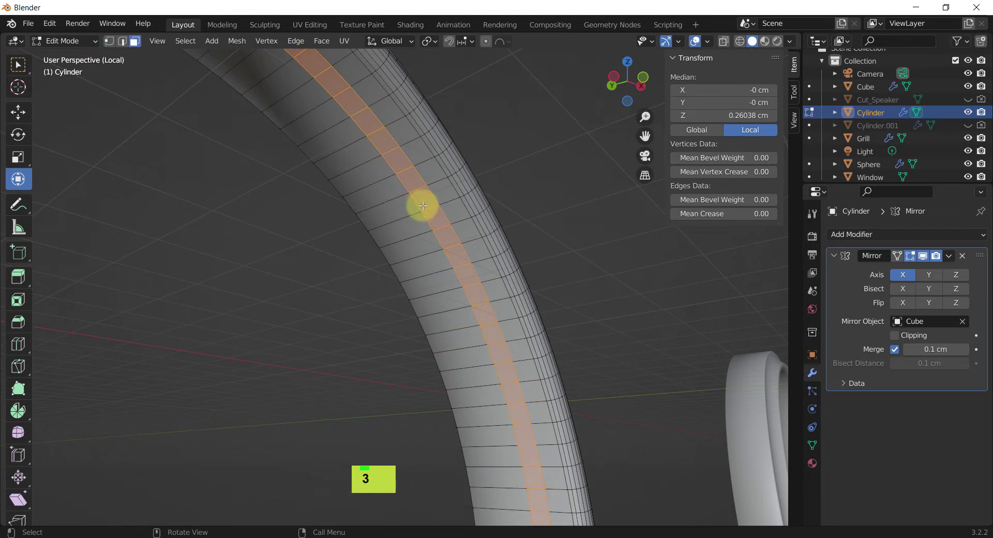
scroll(424, 201, "down", 3)
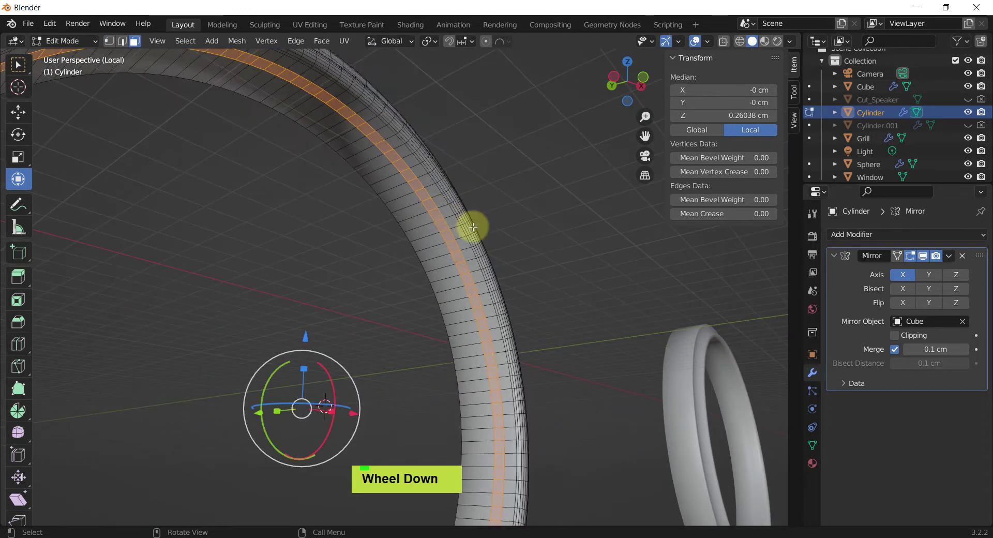
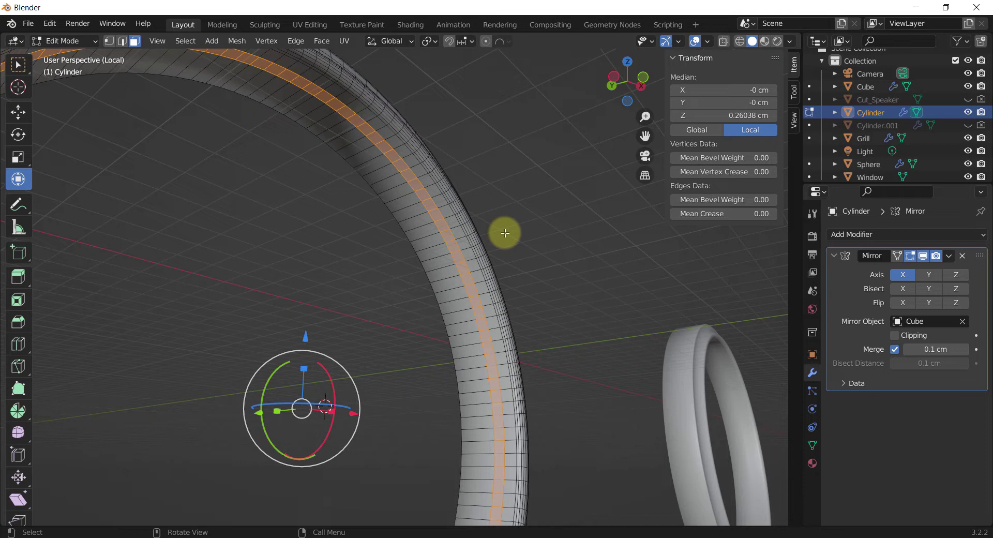
key("alt+e")
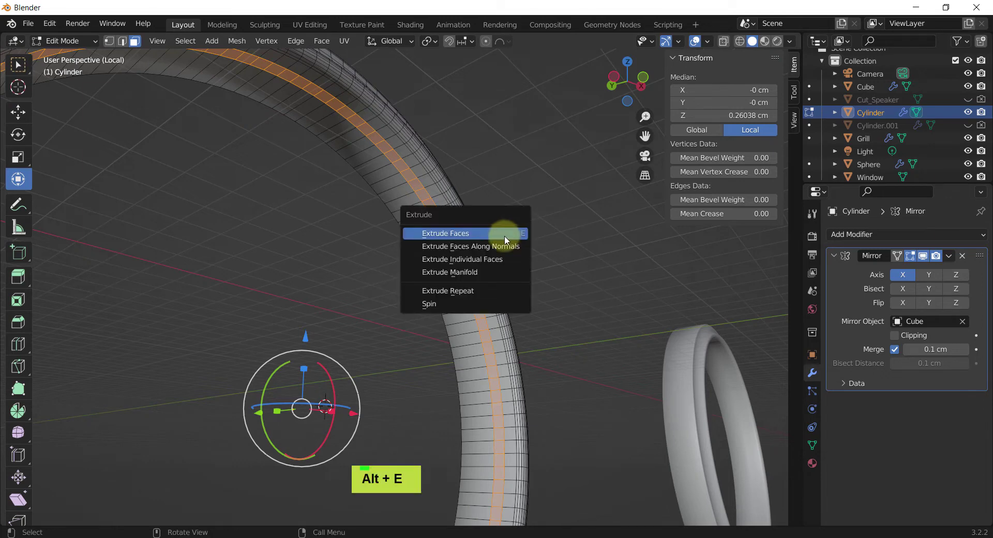
left_click(499, 246)
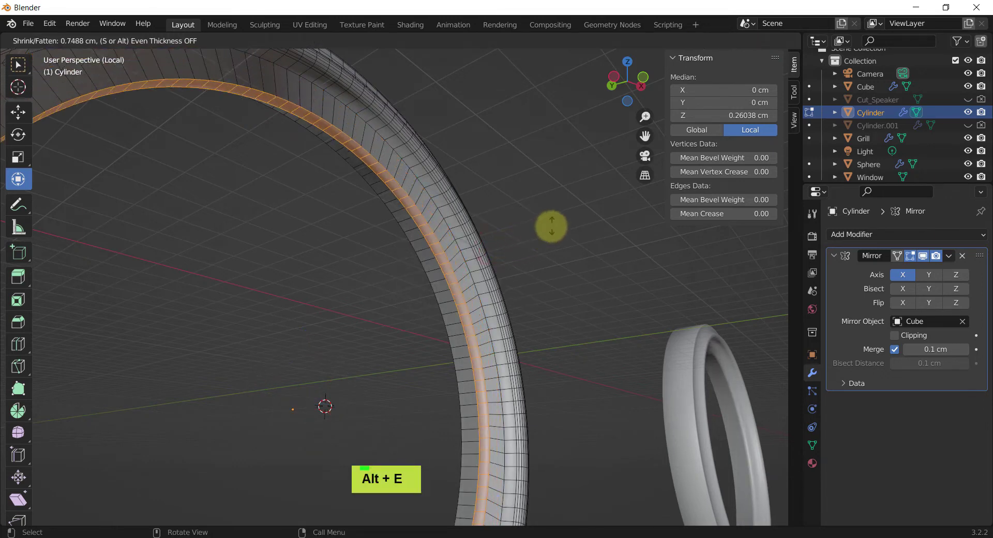
left_click(547, 256)
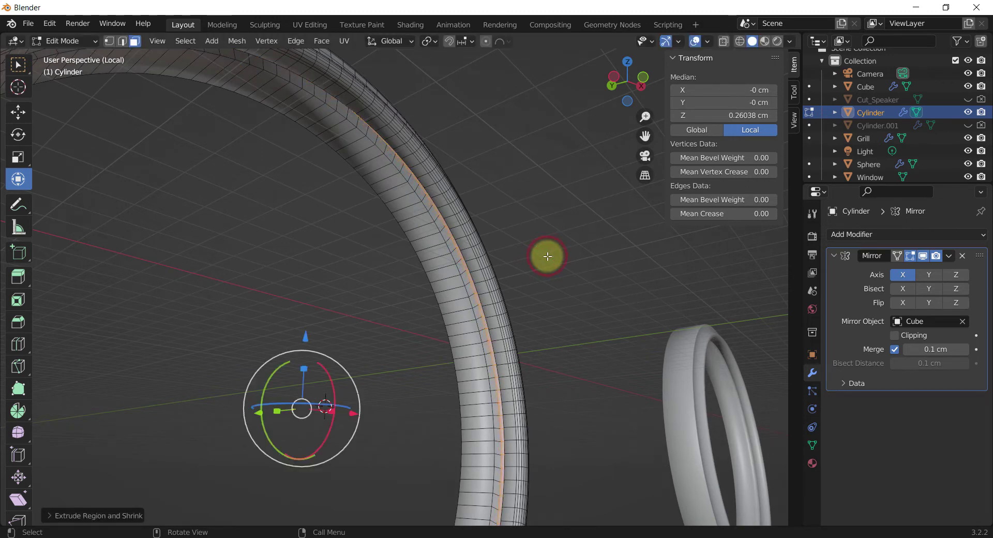
middle_click_drag(550, 208, 553, 198)
key("Tab")
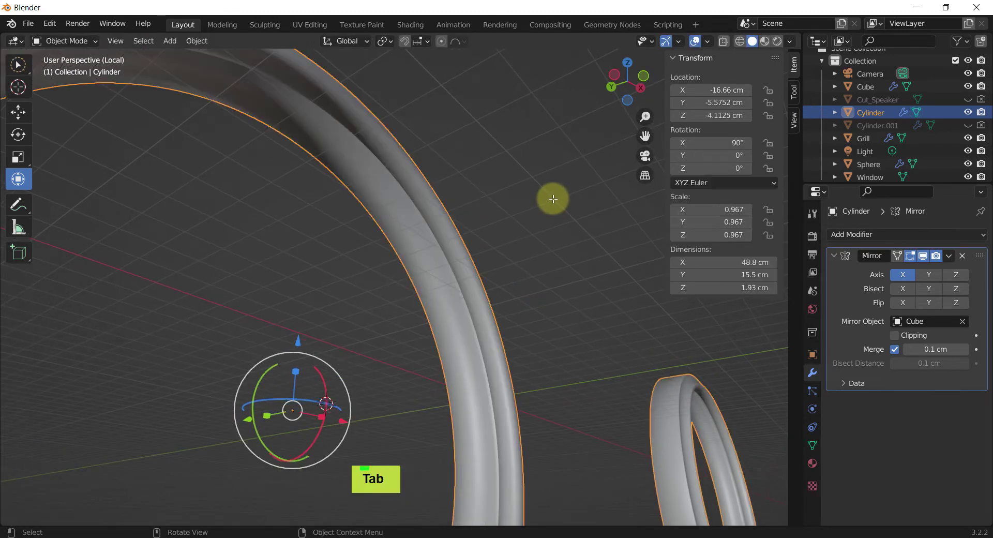
left_click(554, 197)
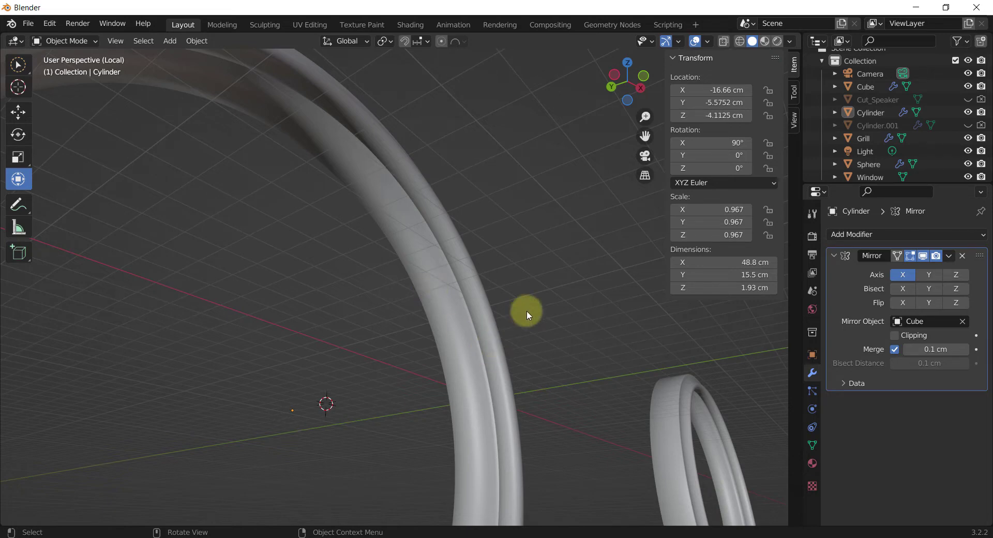
Leave local view and move the speaker grill back into its ring along Y, to about -6.03 cm
key("udiaeresis")
left_click(380, 234)
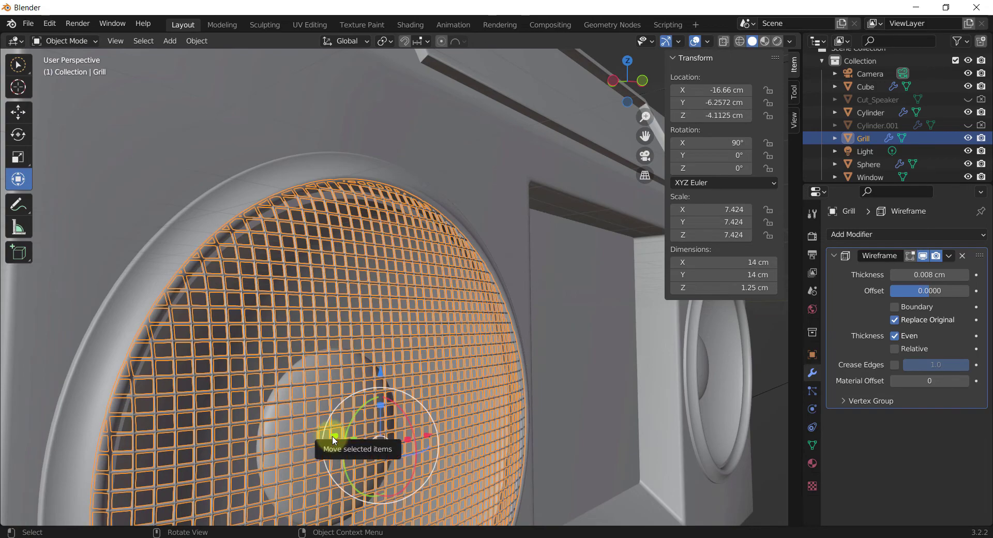
left_click_drag(329, 437, 288, 414)
left_click(428, 206)
middle_click_drag(456, 261, 420, 403)
left_click_drag(409, 395, 433, 397)
left_click(498, 311)
scroll(432, 397, "down", 3)
middle_click_drag(433, 396, 401, 308)
scroll(381, 390, "down", 2)
left_click(256, 362)
scroll(407, 314, "down", 1)
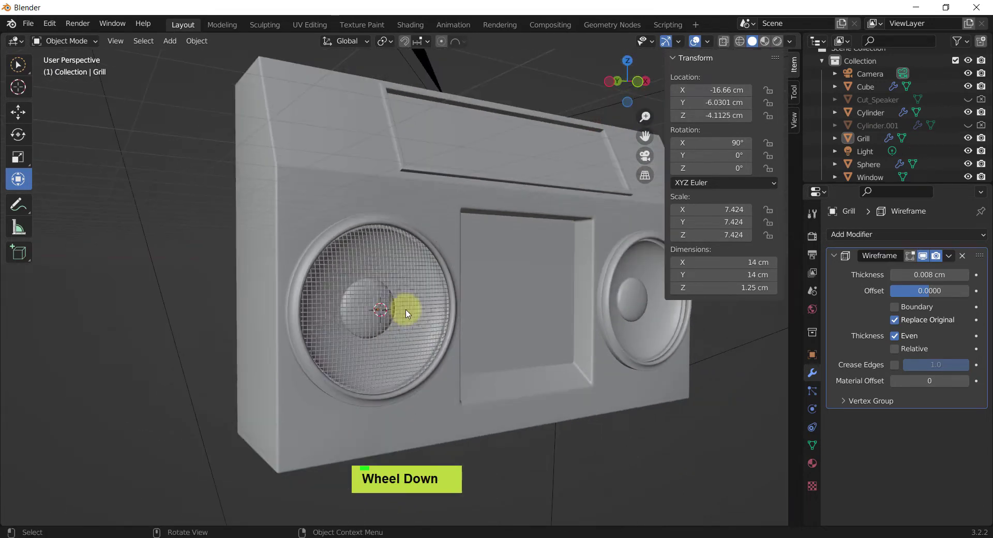
Add a Mirror modifier on the X axis to the grill, using the boombox body Cube as the mirror object
left_click(436, 320)
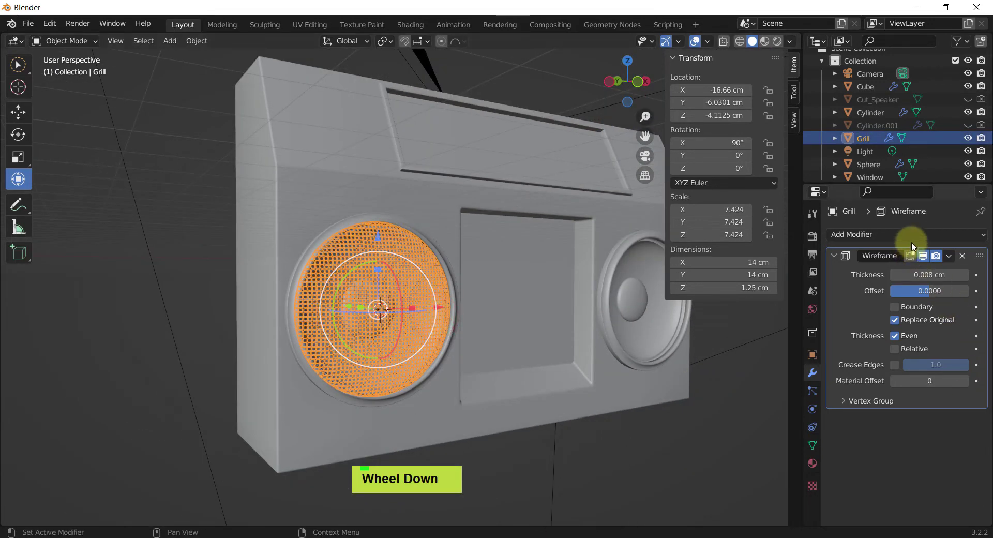
left_click(931, 238)
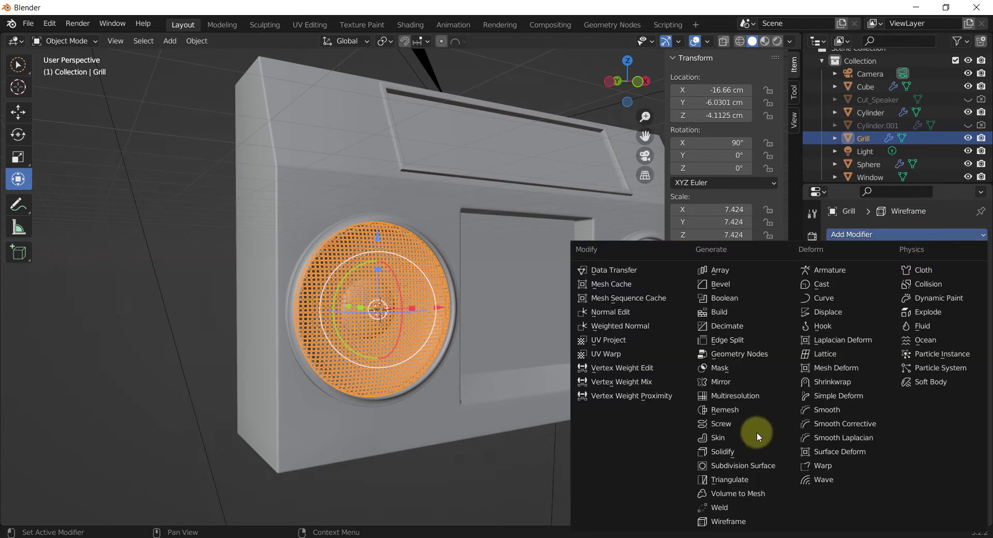
left_click(730, 384)
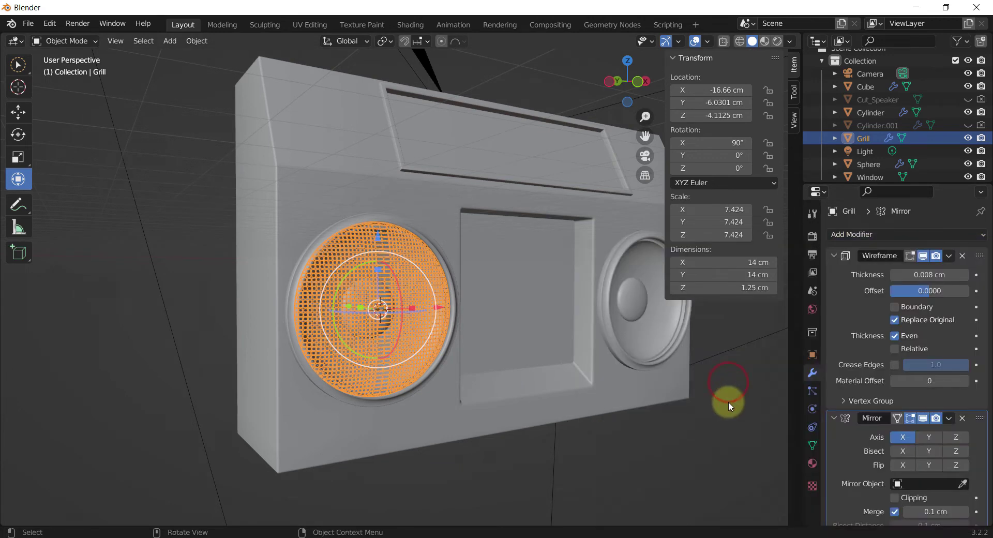
left_click(963, 484)
left_click(527, 405)
middle_click_drag(532, 350, 463, 379, "shift")
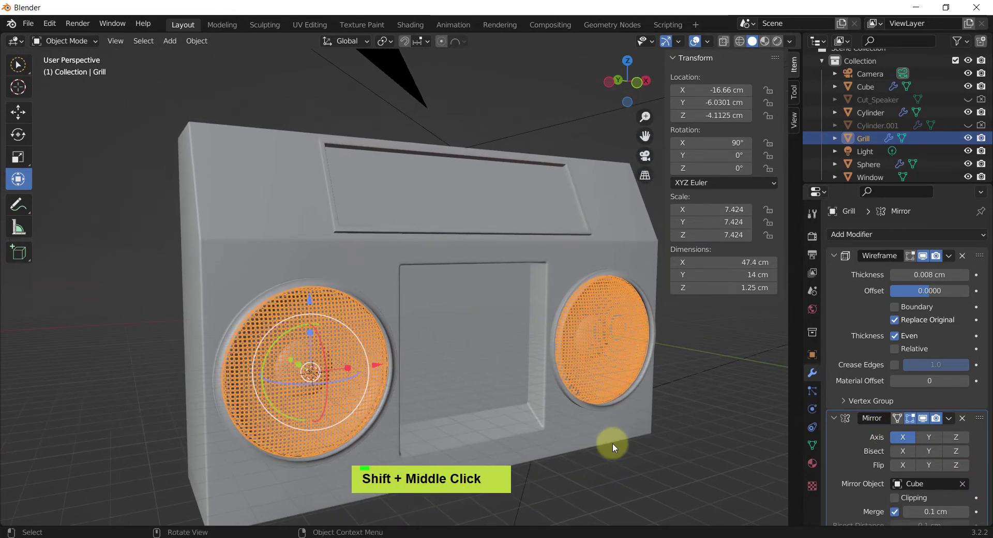
middle_click_drag(643, 453, 599, 456, "shift")
middle_click_drag(598, 456, 412, 337)
left_click(646, 459)
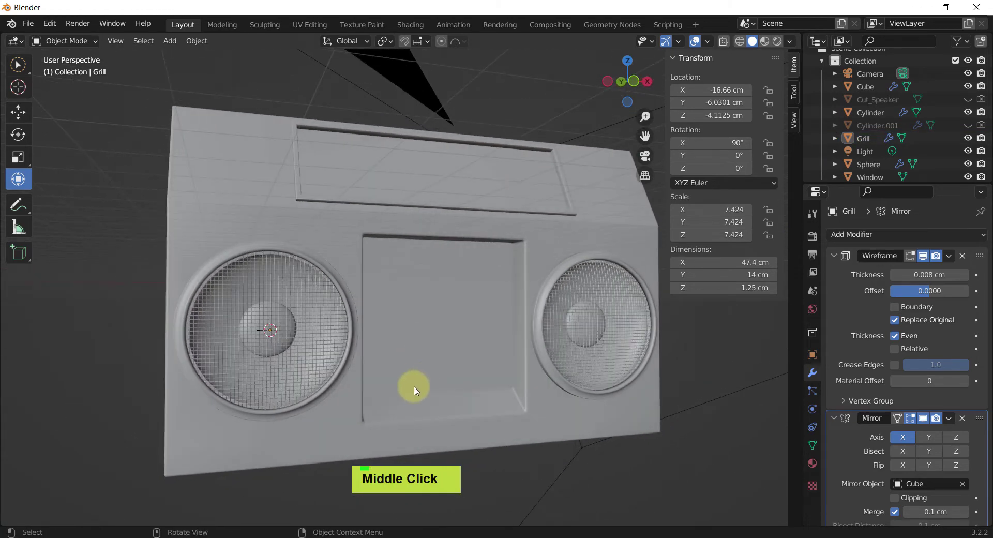
Add a thin cube about 11 × 16.3 × 1.24 cm, centred in the recess between the speakers
middle_click_drag(414, 390, 564, 500)
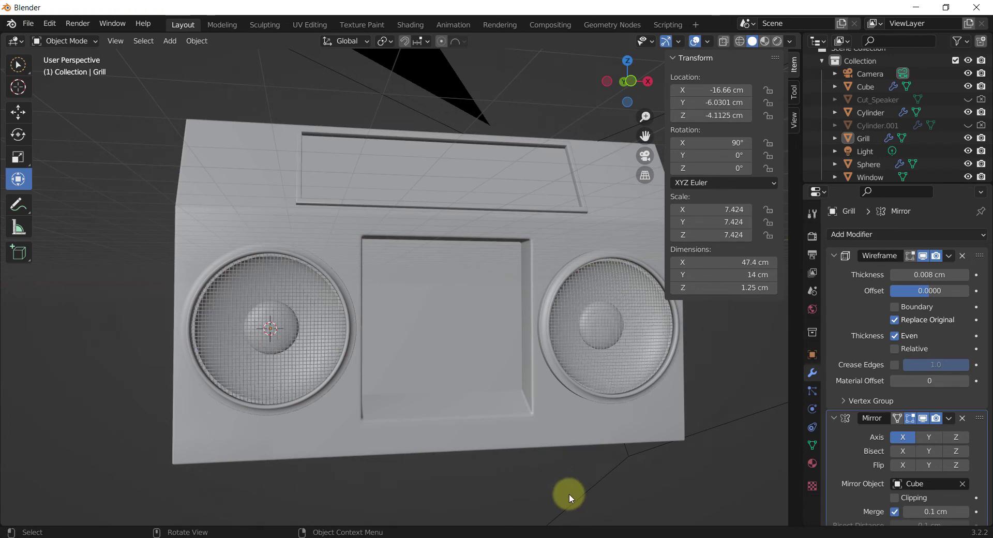
middle_click_drag(570, 495, 545, 465, "shift")
middle_click_drag(428, 357, 444, 374, "shift")
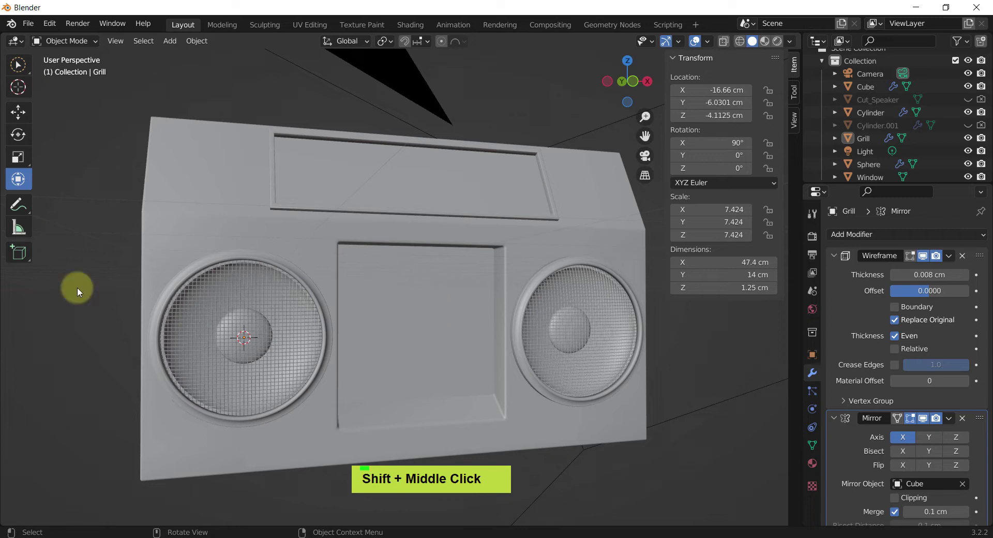
left_click(20, 256)
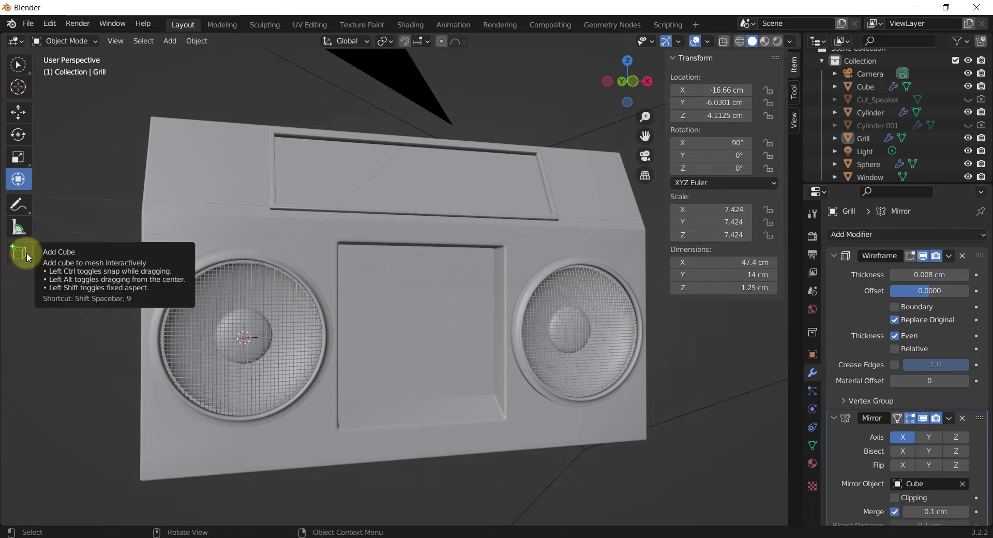
left_click(21, 253)
middle_click_drag(419, 320, 355, 299)
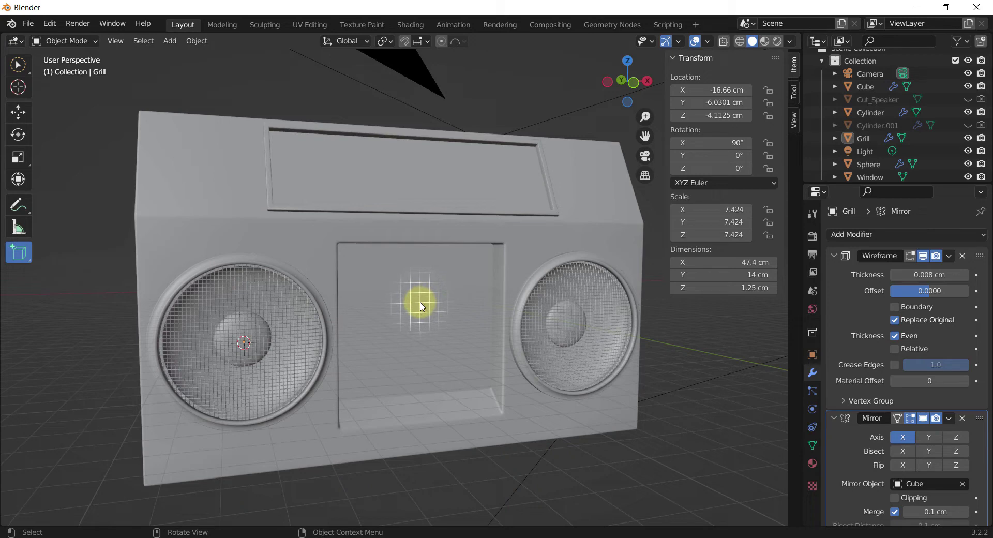
left_click_drag(422, 306, 456, 358)
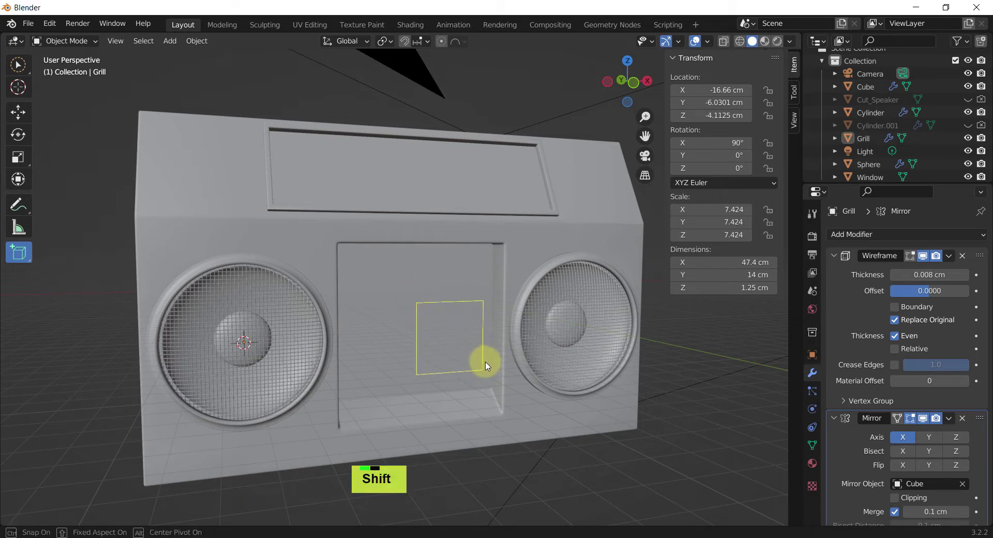
left_click_drag(460, 339, 497, 350, "alt")
middle_click_drag(494, 351, 415, 326)
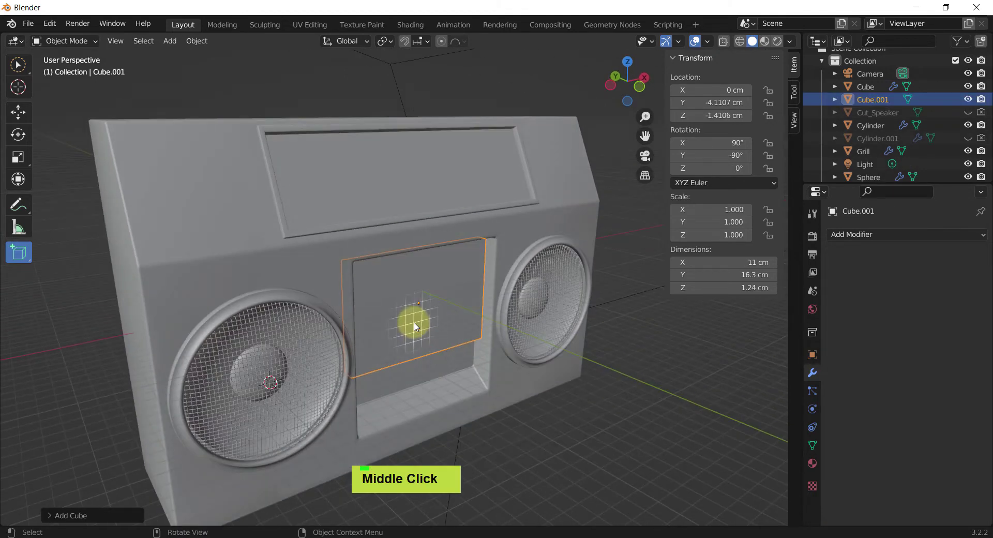
Switch to the Transform tool and move the new block forward along Y to about -5.42 cm
key("shift+space")
key("t")
middle_click_drag(414, 322, 390, 301)
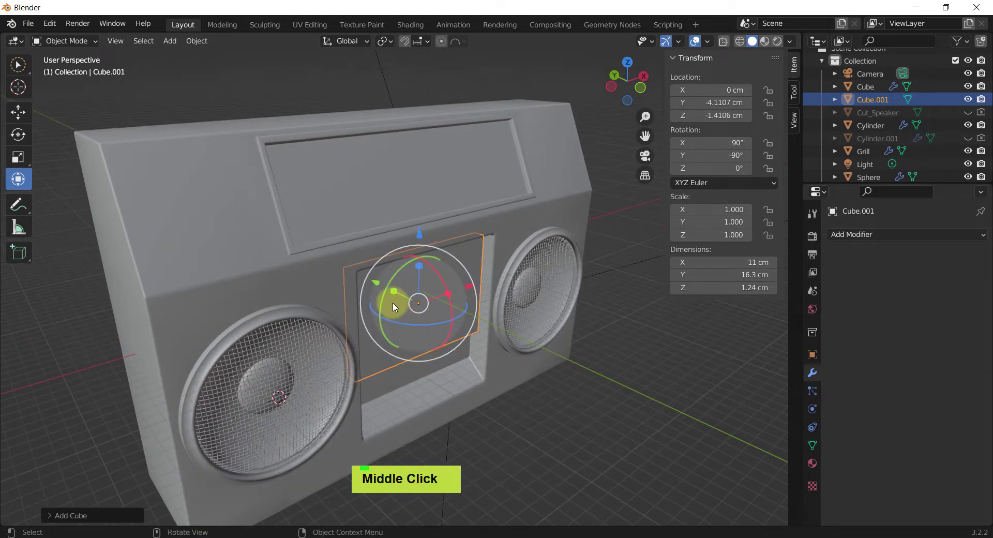
scroll(386, 284, "up", 3)
left_click_drag(383, 285, 395, 288)
middle_click_drag(396, 289, 443, 243)
Show the wireframe overlay on the objects and raise the block along Z to about -1.11 cm to meet the recess's upper edge
key("alt+e")
key("alt+e")
key("alt+e")
scroll(485, 275, "up", 2)
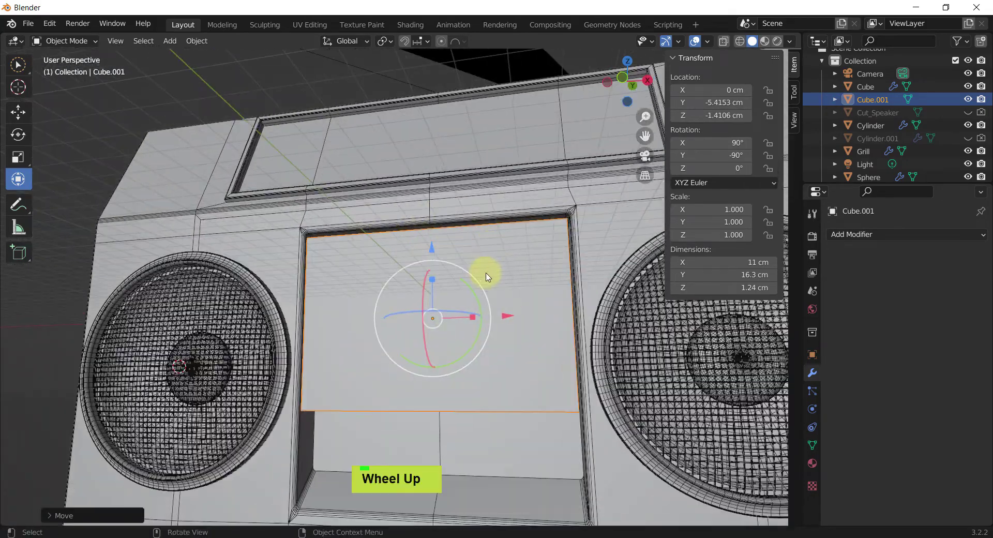
middle_click_drag(486, 275, 321, 266)
scroll(376, 280, "up", 2)
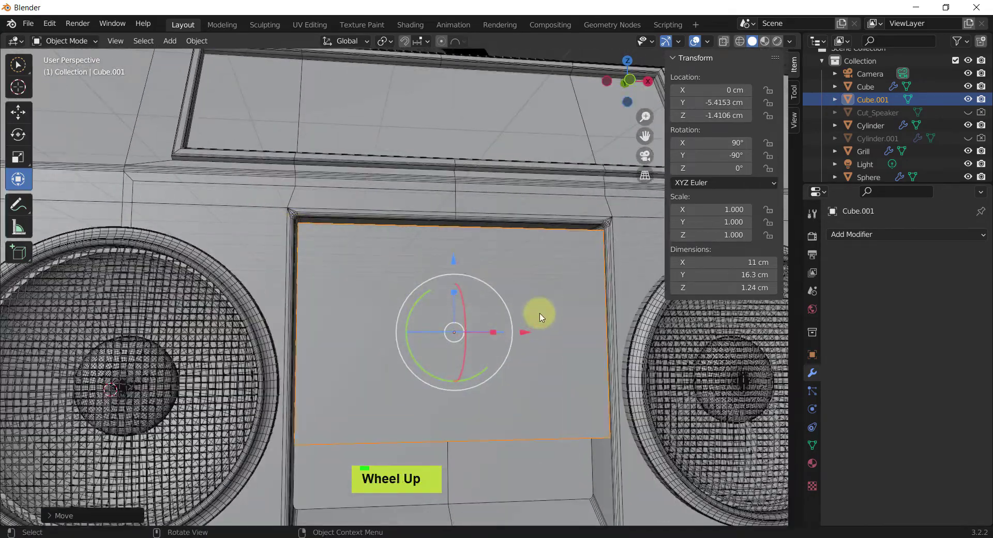
middle_click_drag(540, 316, 523, 324)
left_click_drag(455, 255, 453, 248)
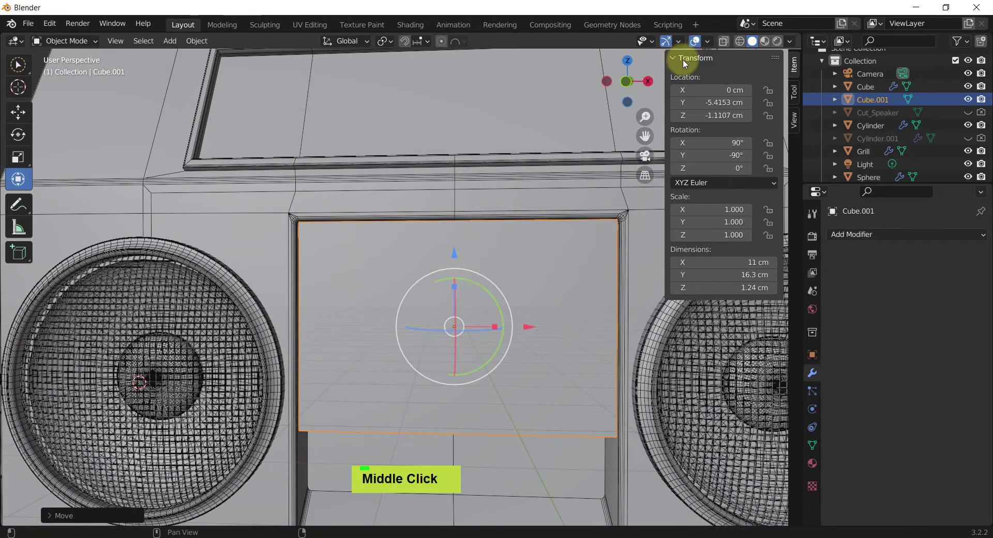
left_click(707, 41)
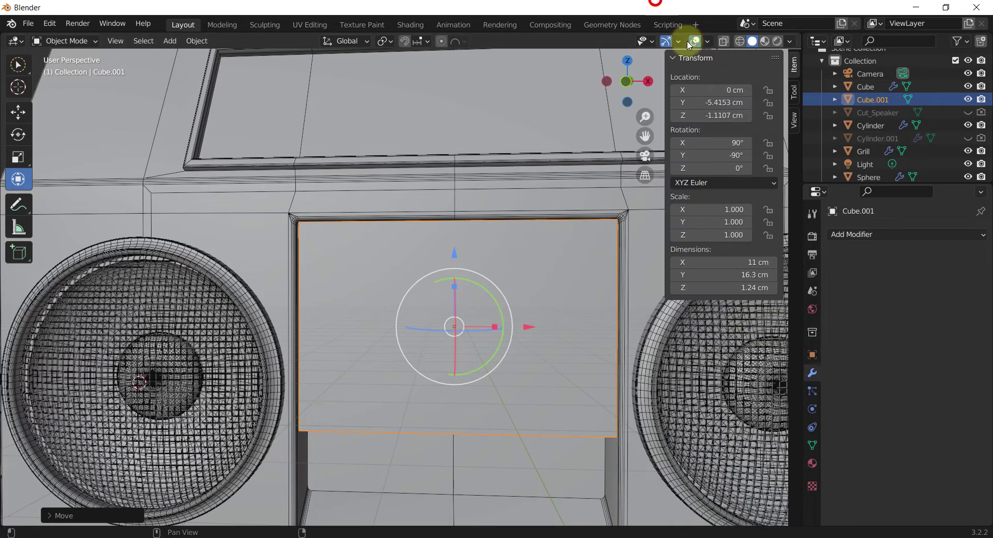
left_click(741, 41)
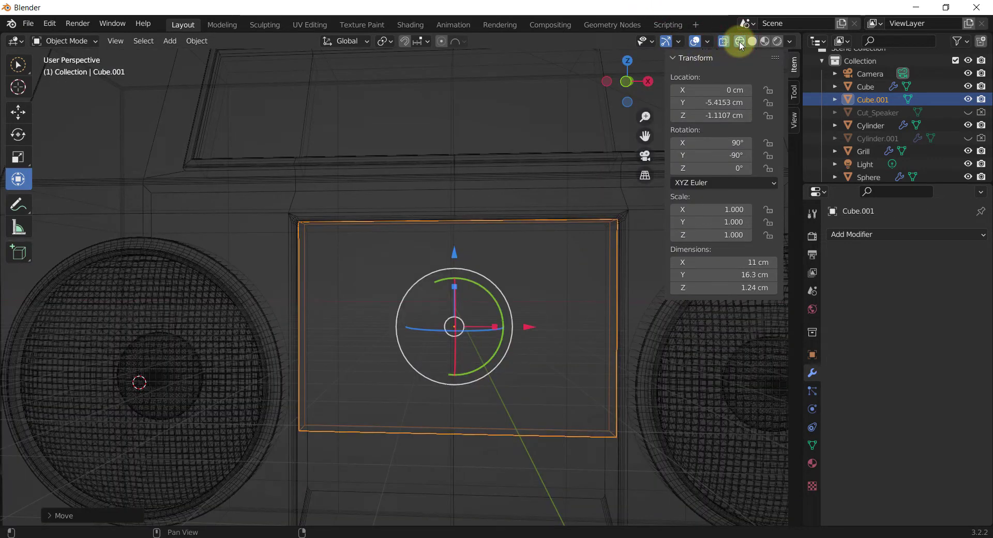
left_click(753, 41)
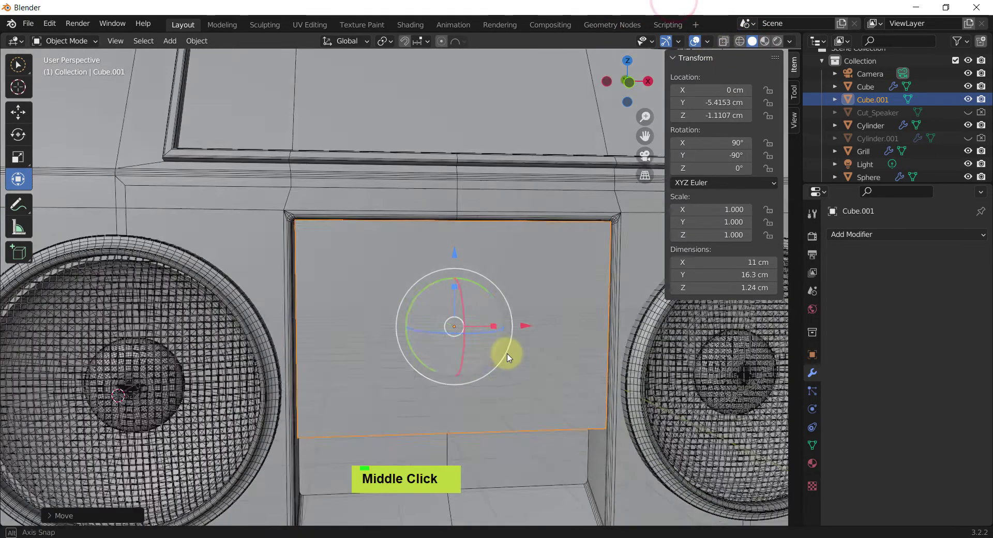
Scale the block's height by about 1.142 to 12.6 cm and lower it to about -2.03 cm on Z
scroll(505, 355, "down", 2)
middle_click_drag(506, 355, 514, 322)
middle_click_drag(495, 358, 458, 377)
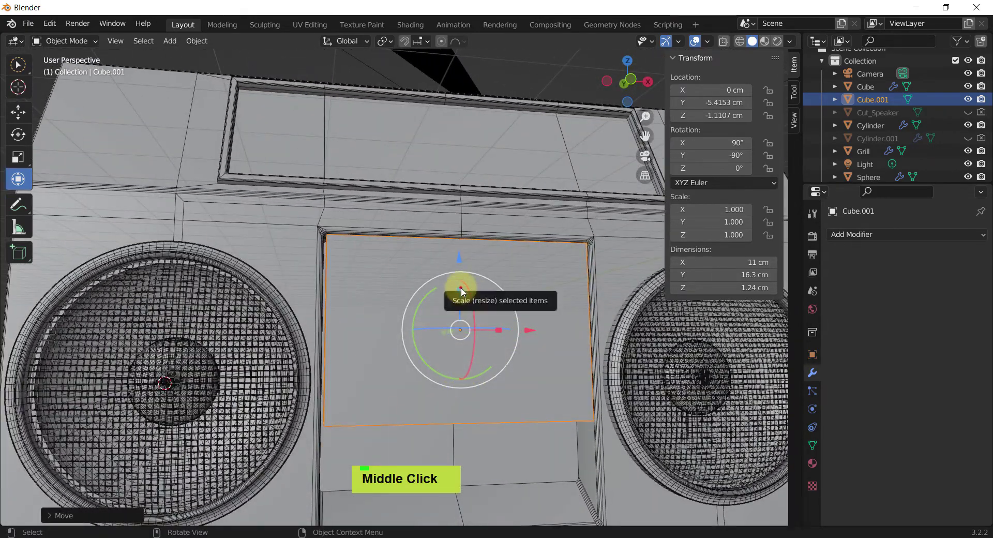
mouse_move(460, 288)
left_mouse_down()
mouse_move(460, 264)
mouse_move(459, 280)
left_mouse_up()
middle_click_drag(459, 280, 496, 282)
scroll(485, 328, "down", 1)
middle_click_drag(486, 327, 452, 336)
scroll(450, 337, "up", 2)
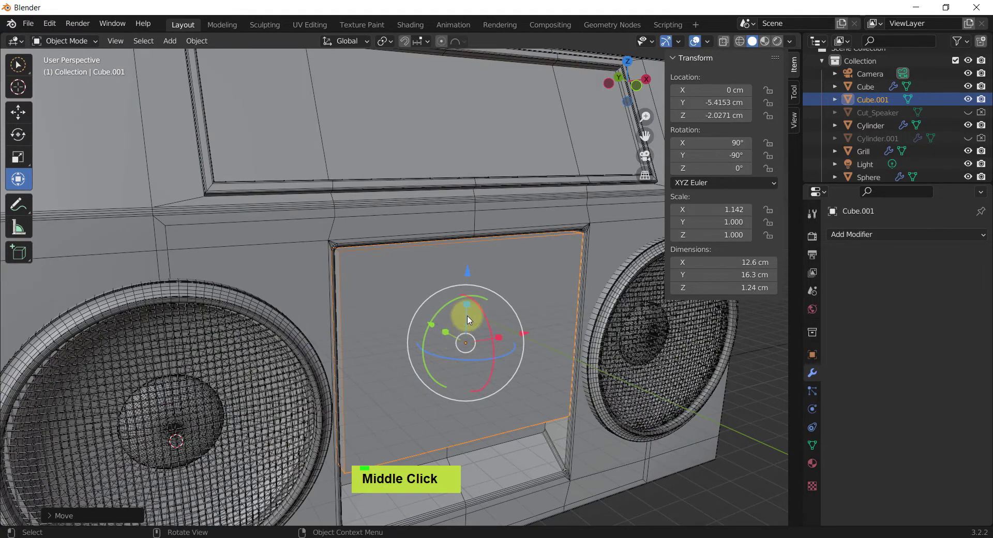
Bevel all edges of the thin block in the central recess by about 0.21 cm with 5 segments
scroll(492, 295, "up", 1)
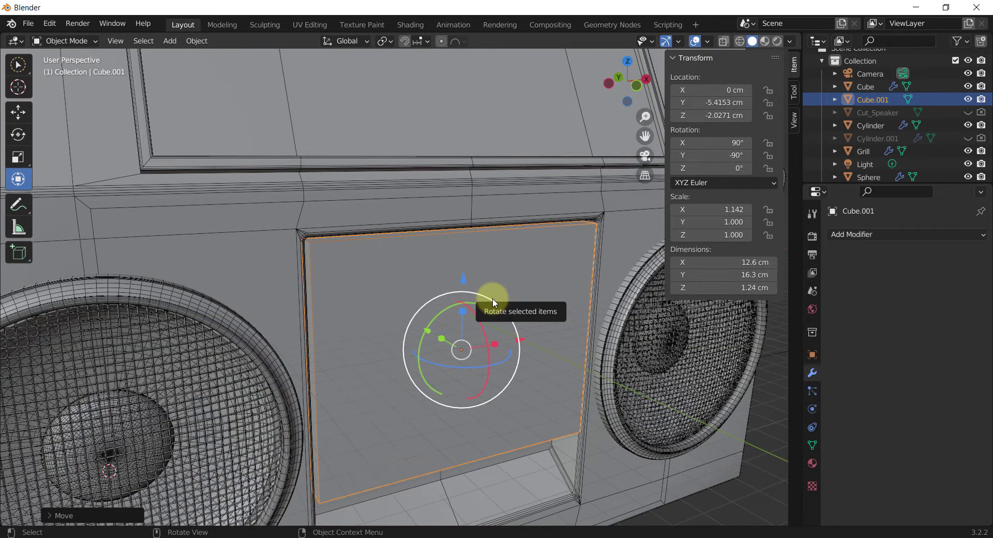
middle_click_drag(331, 254, 308, 272)
scroll(307, 270, "up", 1)
middle_click_drag(428, 309, 421, 305)
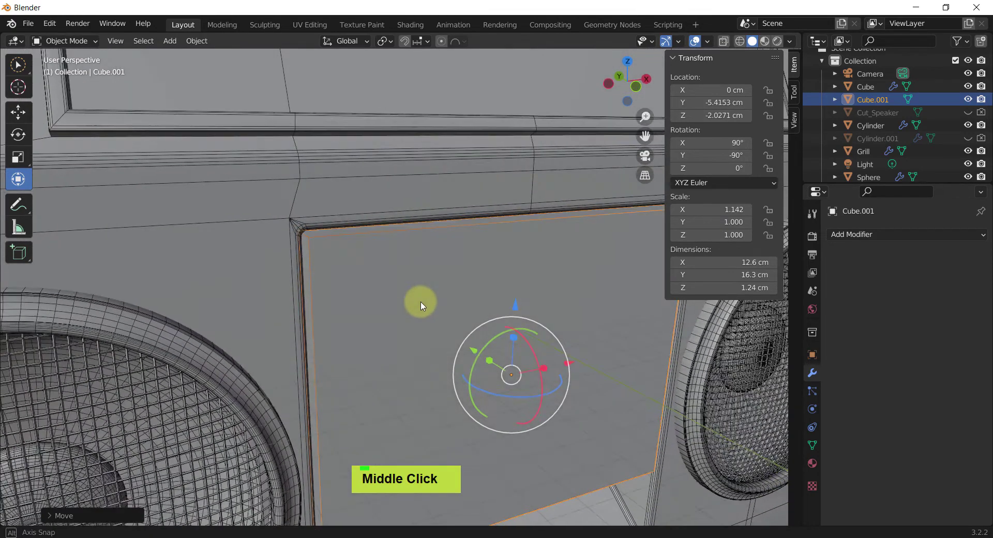
key("Tab")
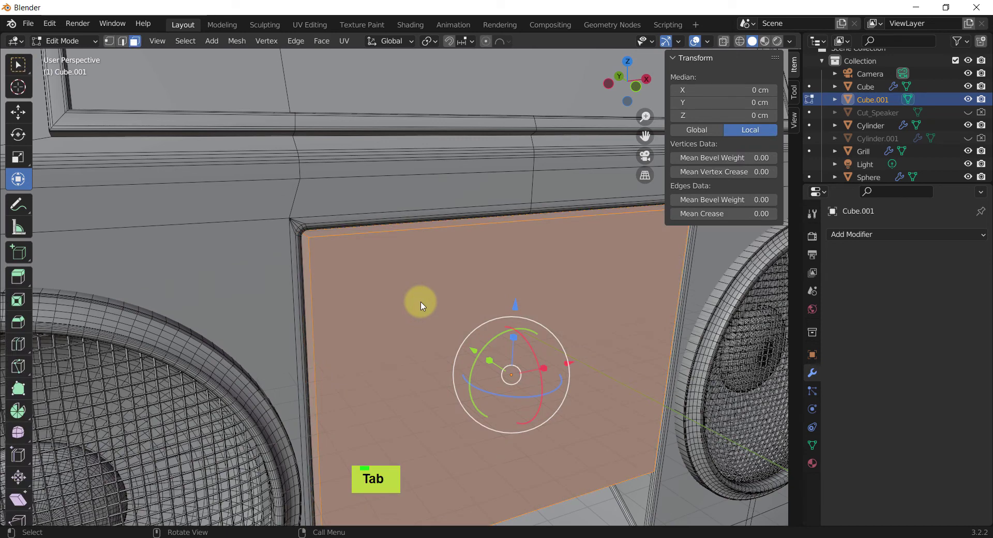
key("ctrl+b")
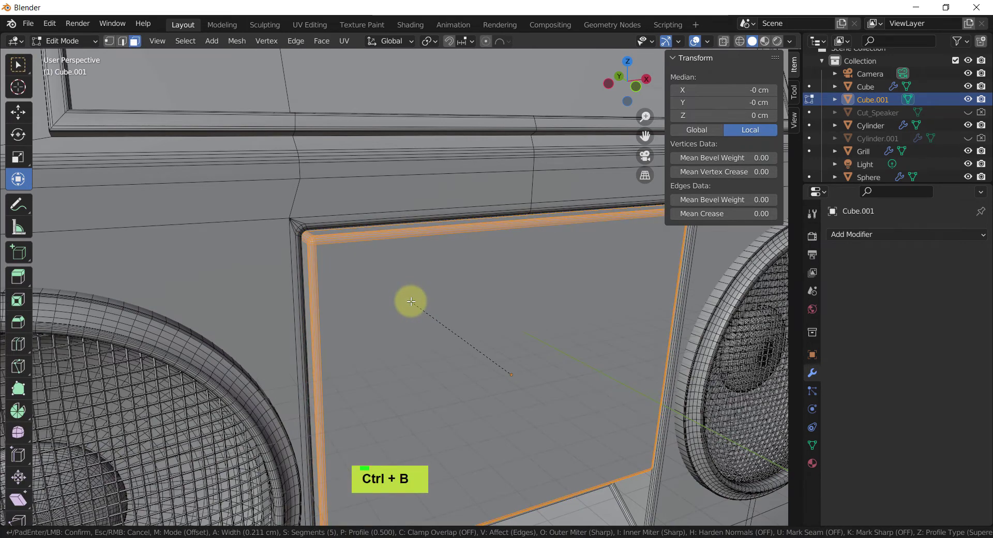
left_click(411, 302)
scroll(406, 297, "down", 4)
middle_click_drag(405, 296, 654, 450)
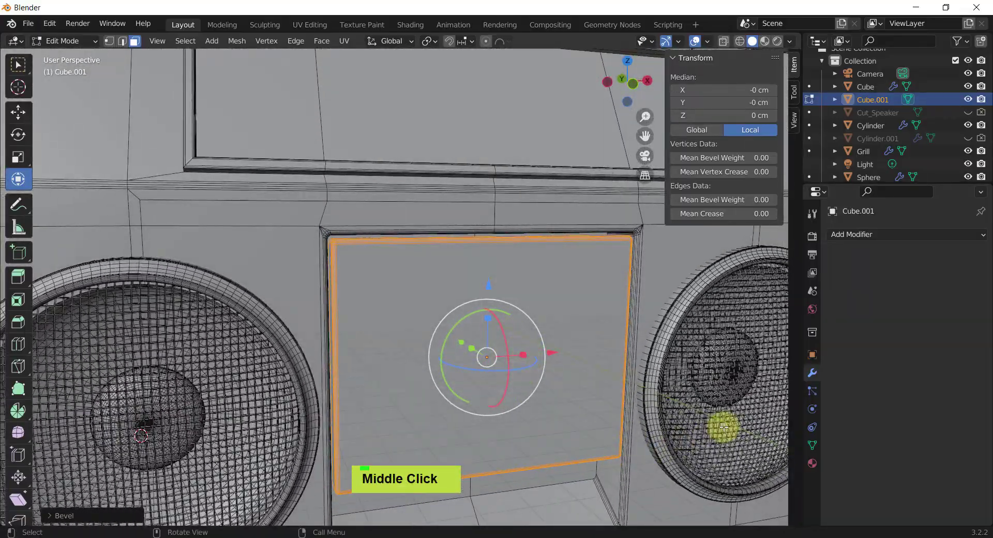
Scale the block up uniformly by about 1.019 to 16.6 cm wide, then stretch it along Z to 13 cm high
key("Tab")
key("s")
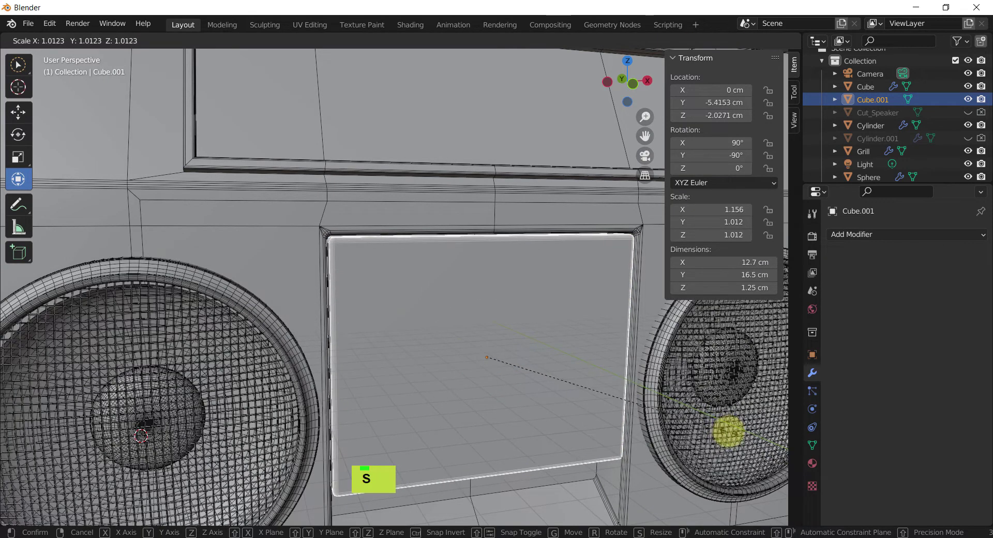
left_click(730, 434)
key("s")
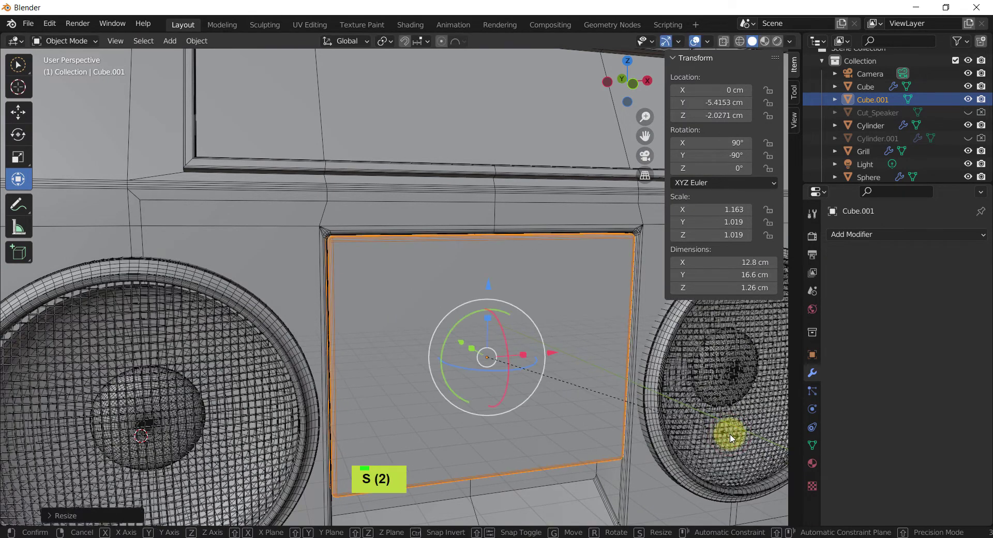
key("z")
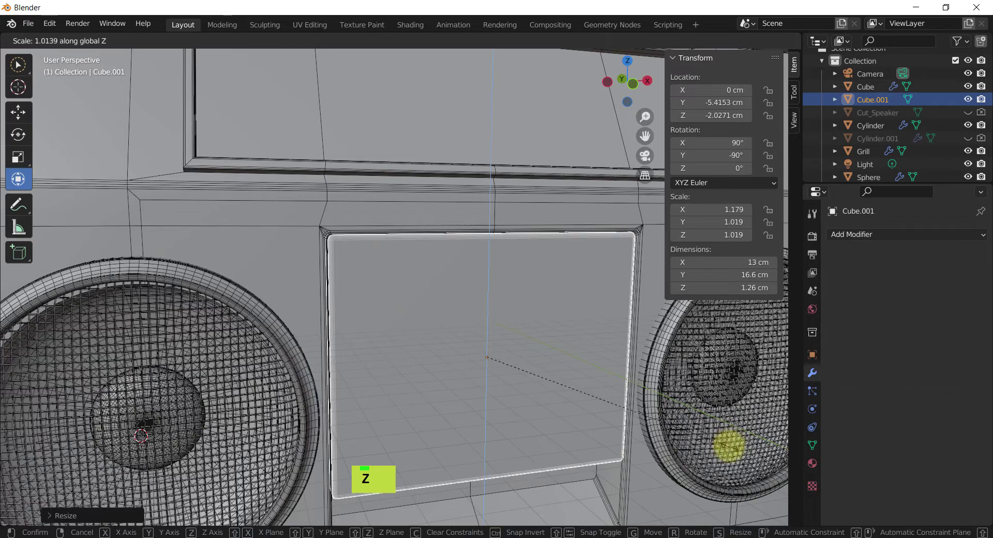
left_click(728, 440)
middle_click_drag(430, 311, 500, 343)
key("alt+e")
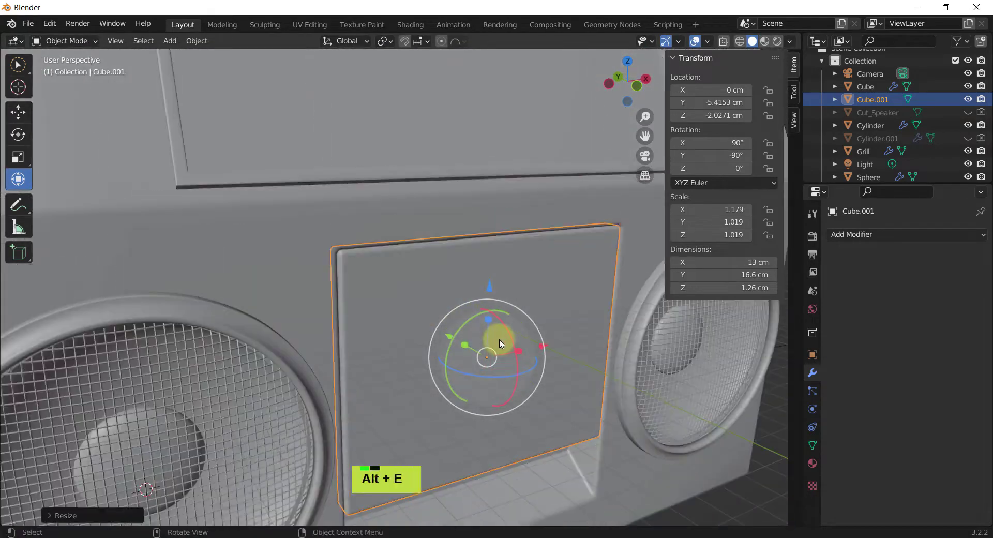
middle_click_drag(476, 306, 477, 339)
key("alt+e")
scroll(478, 342, "up", 2)
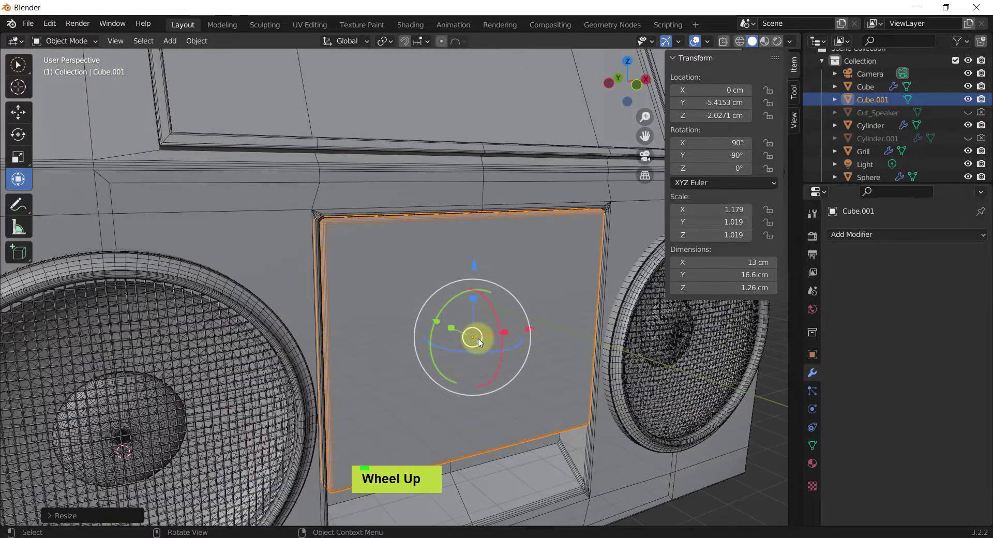
Inset the block's front face by about 1.96 cm in Edit Mode
key("Tab")
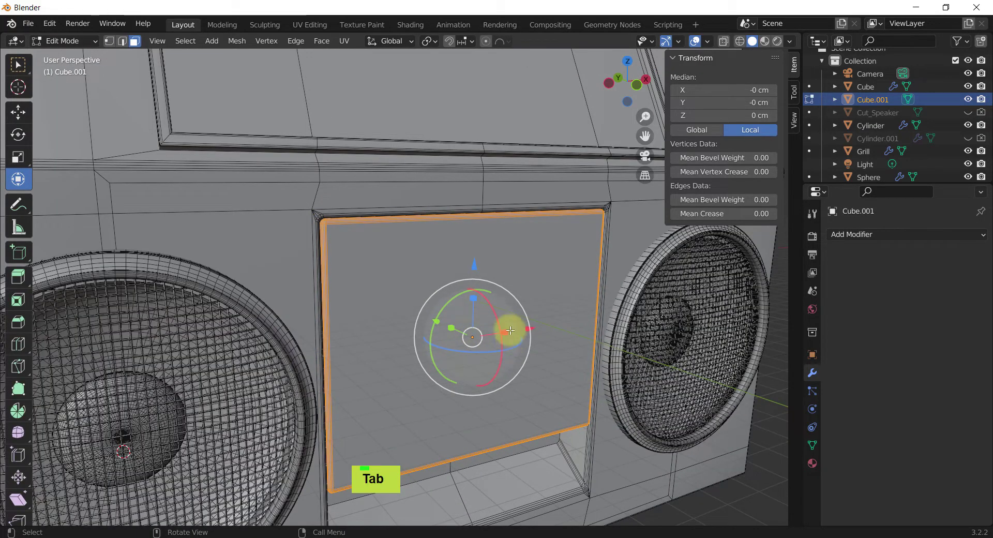
key("3")
left_click(510, 330)
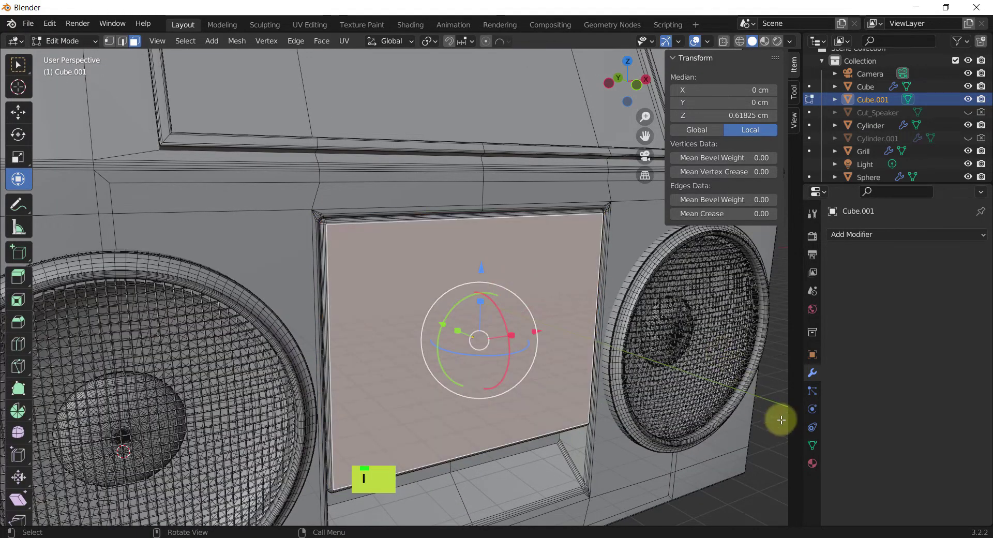
key("i")
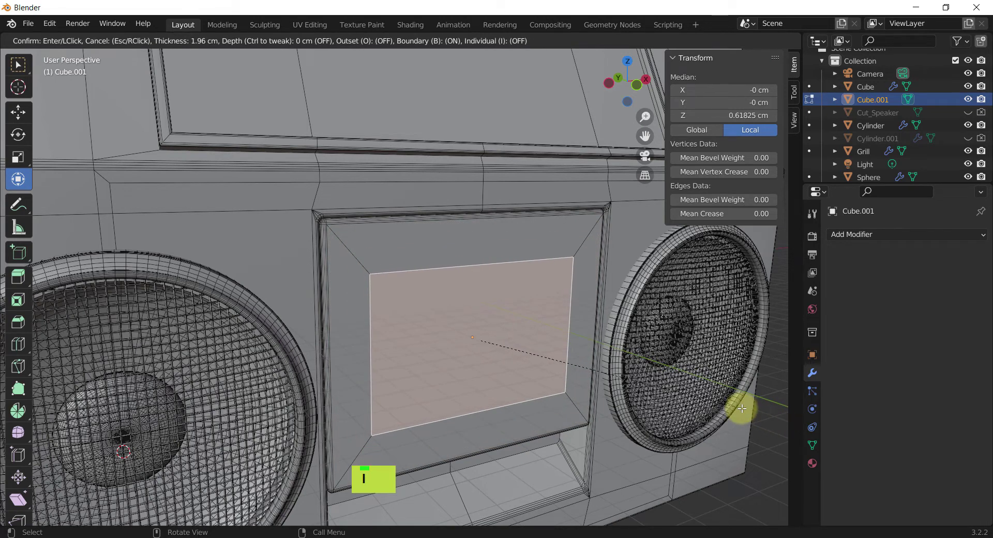
left_click(742, 408)
scroll(479, 331, "up", 2)
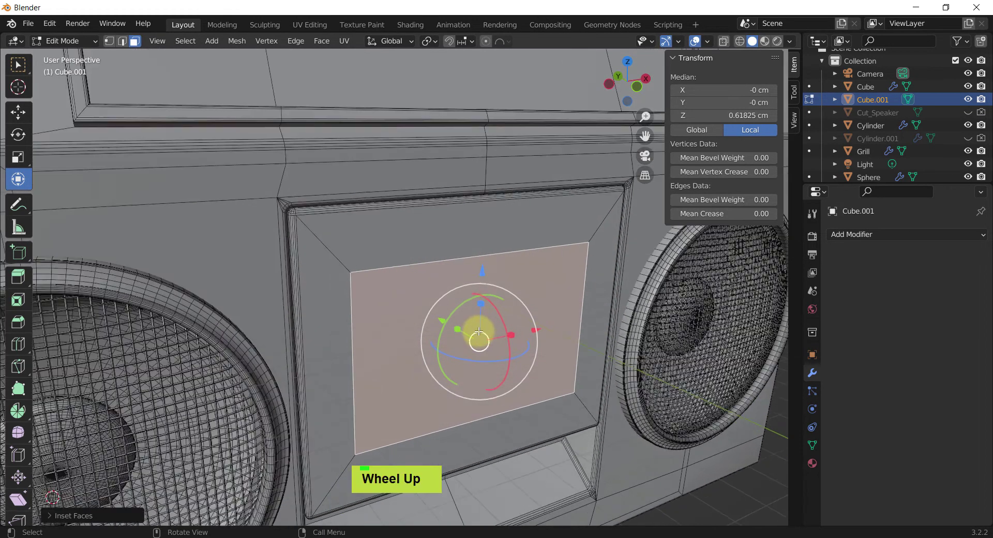
Move the inset face up along Z to a local X median of about 0.717 cm and slightly reduce its height
left_click_drag(481, 275, 481, 256)
middle_click_drag(445, 279, 530, 322)
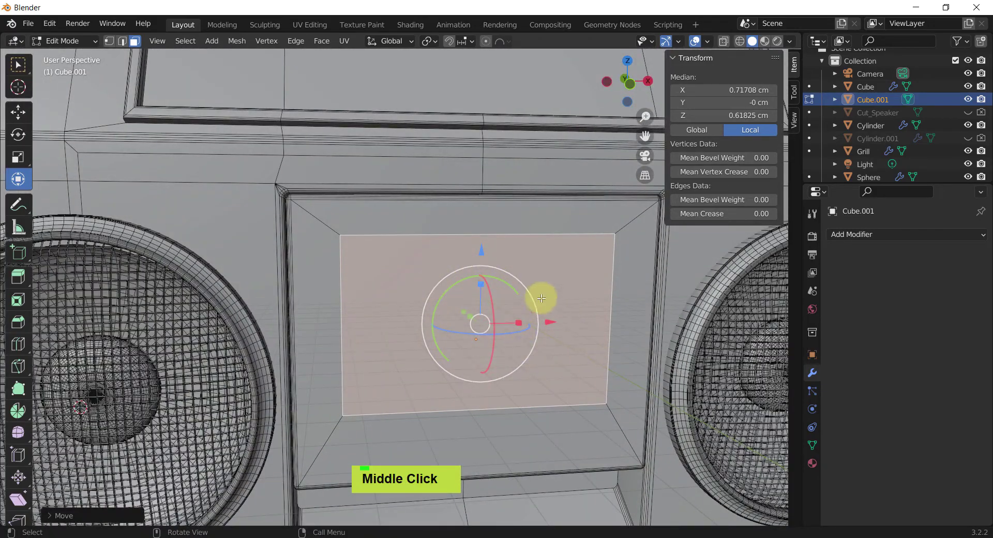
left_click_drag(481, 286, 482, 288)
middle_click_drag(481, 289, 550, 309)
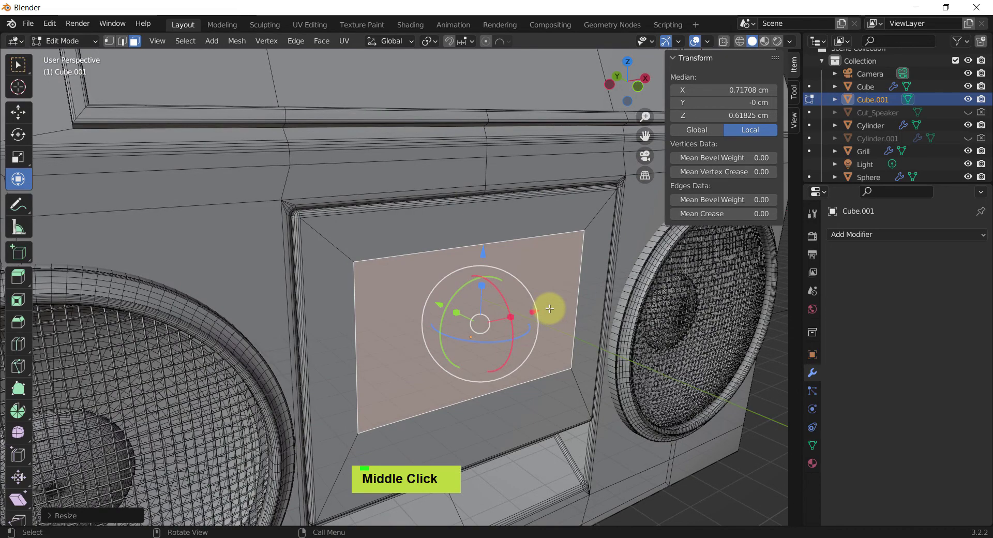
Extrude the inset face inward to a local Z median of about 0.097 cm to form the door's window recess
key("e")
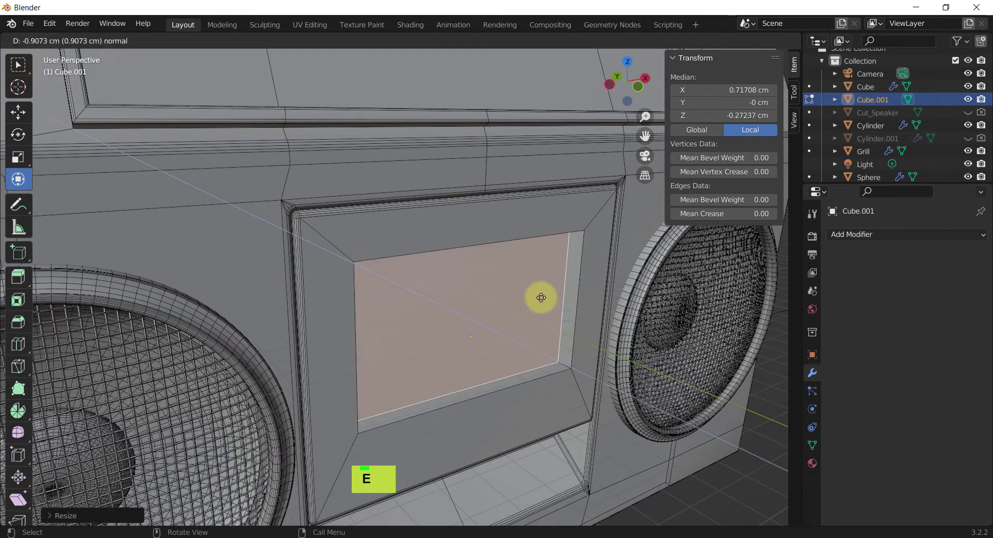
left_click(544, 304)
middle_click_drag(550, 304, 497, 288)
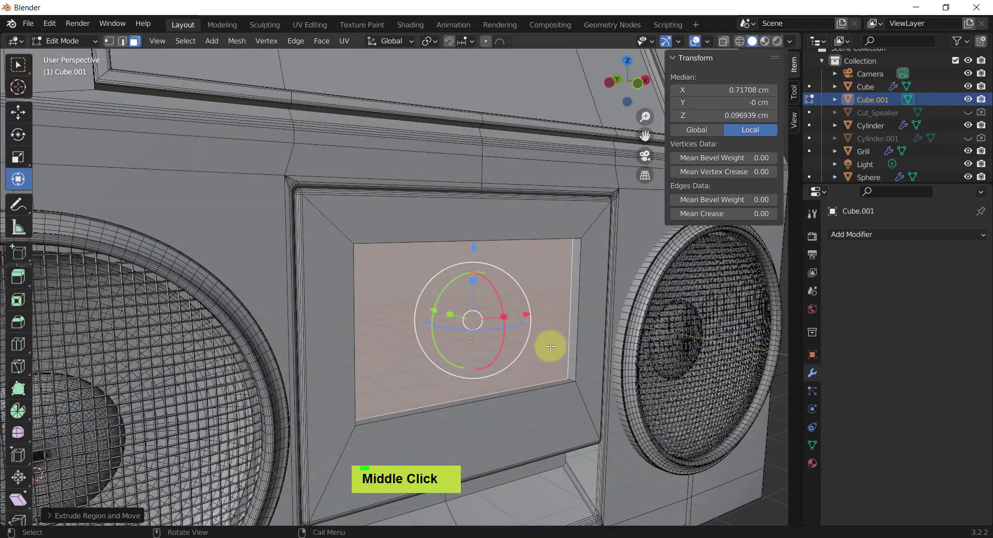
Select the front edge loop around the window recess in edge select mode
middle_click_drag(550, 348, 547, 359)
middle_click_drag(475, 322, 523, 273)
middle_click_drag(520, 260, 499, 259)
scroll(502, 260, "up", 1)
scroll(600, 251, "up", 1)
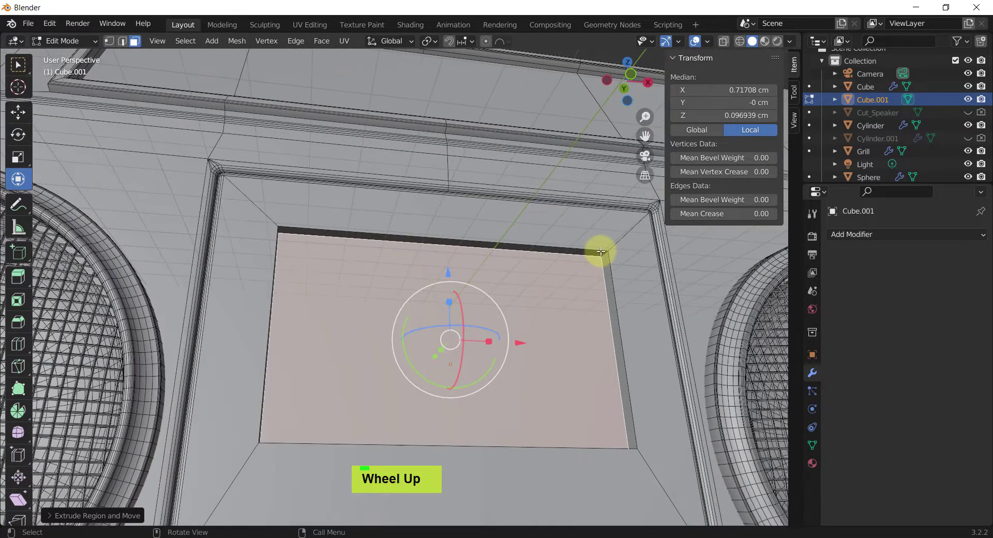
key("2")
left_click(566, 247, "alt")
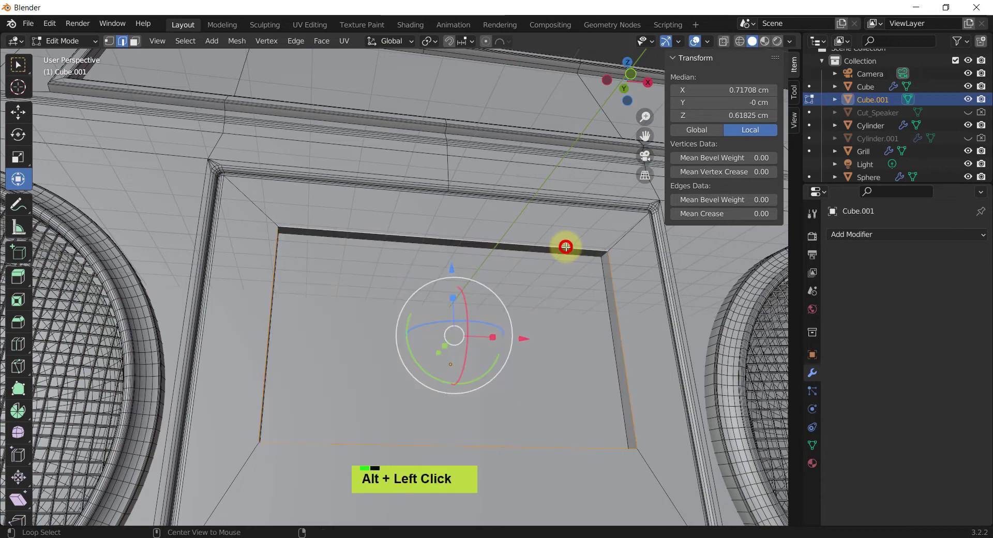
middle_click_drag(588, 255, 598, 295)
scroll(593, 278, "up", 1)
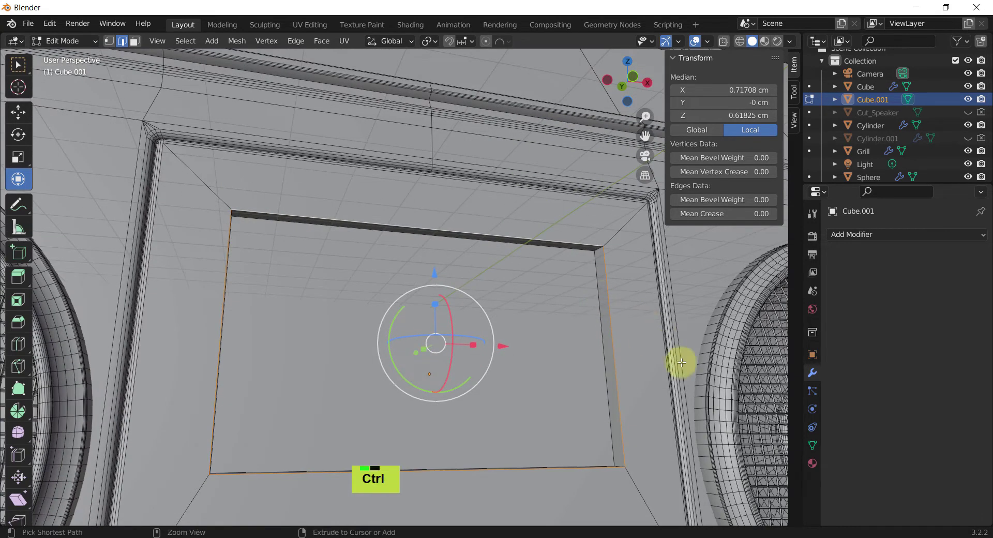
Try a 5-segment bevel of about 0.19 cm on the window's front edge loop and undo it
key("ctrl+b")
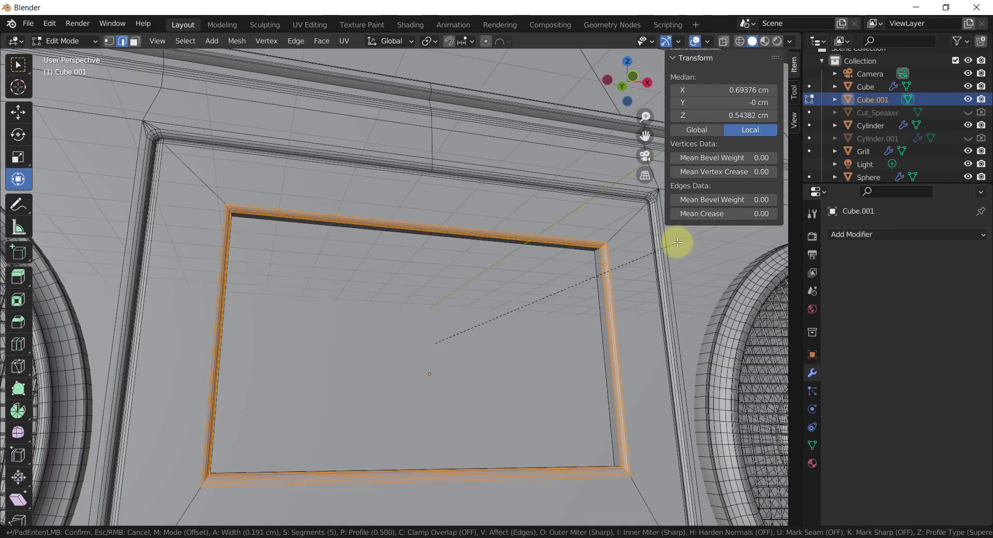
left_click(678, 242)
middle_click_drag(678, 241, 606, 323)
scroll(507, 297, "down", 2)
scroll(587, 337, "up", 2)
scroll(586, 337, "up", 4)
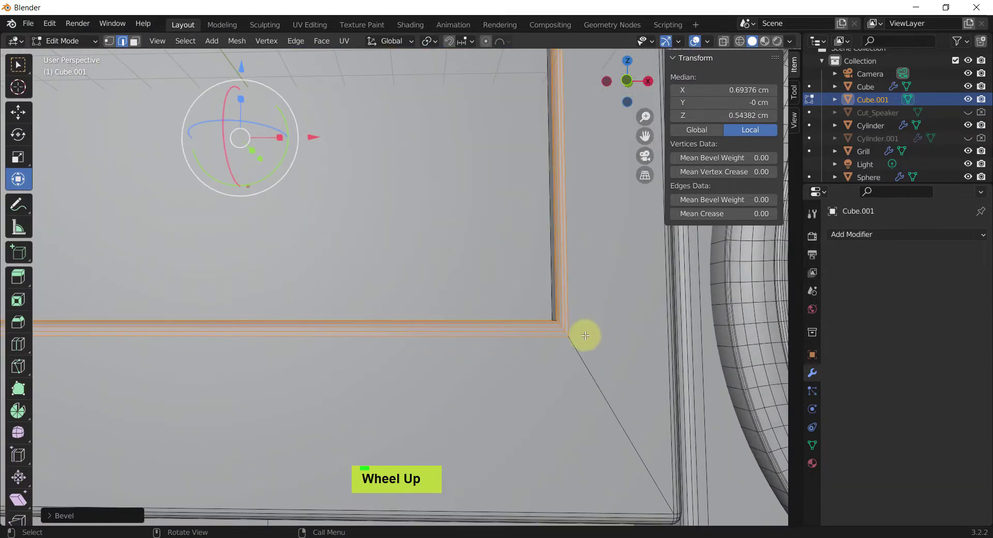
scroll(579, 323, "down", 3)
scroll(574, 310, "down", 1)
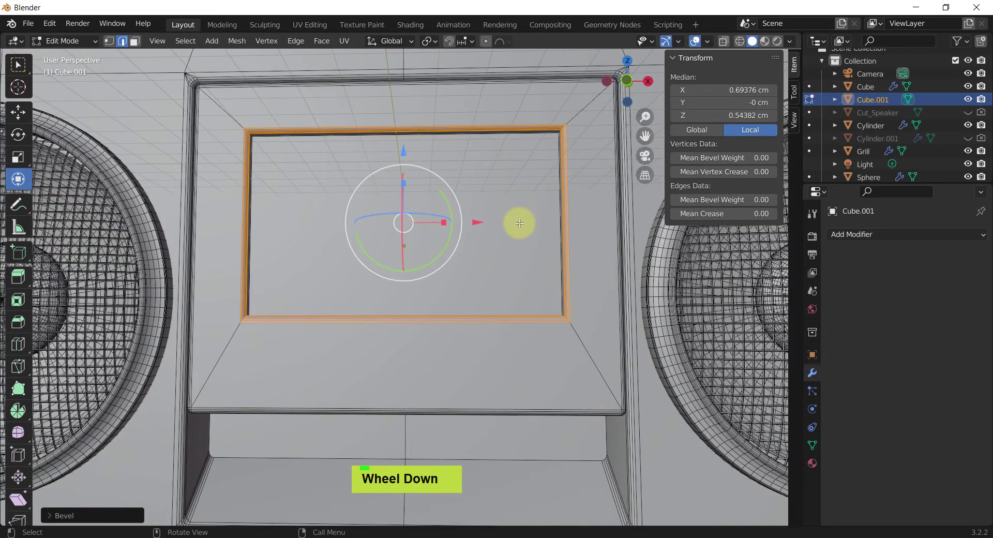
middle_click_drag(450, 230, 439, 275)
middle_click_drag(305, 231, 315, 240, "shift")
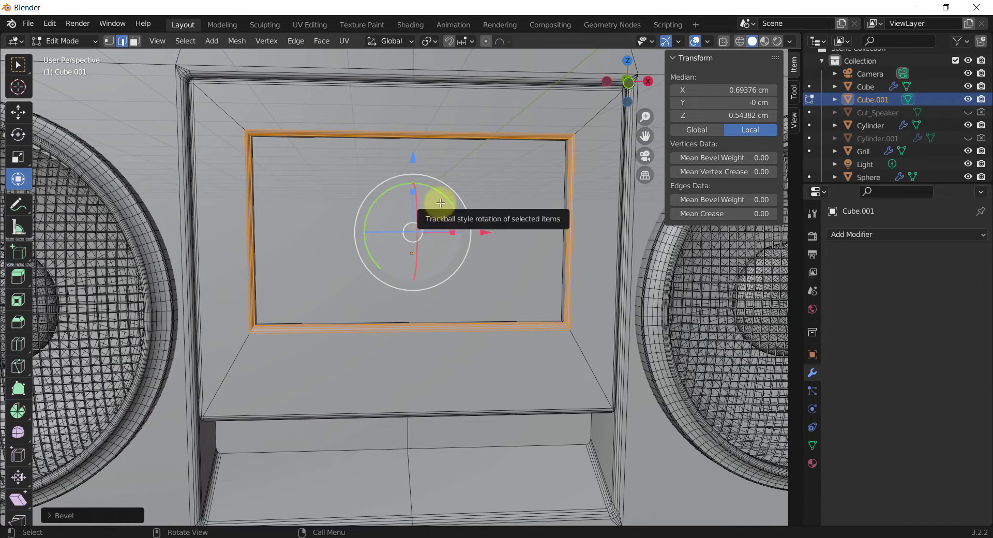
key("ctrl+z")
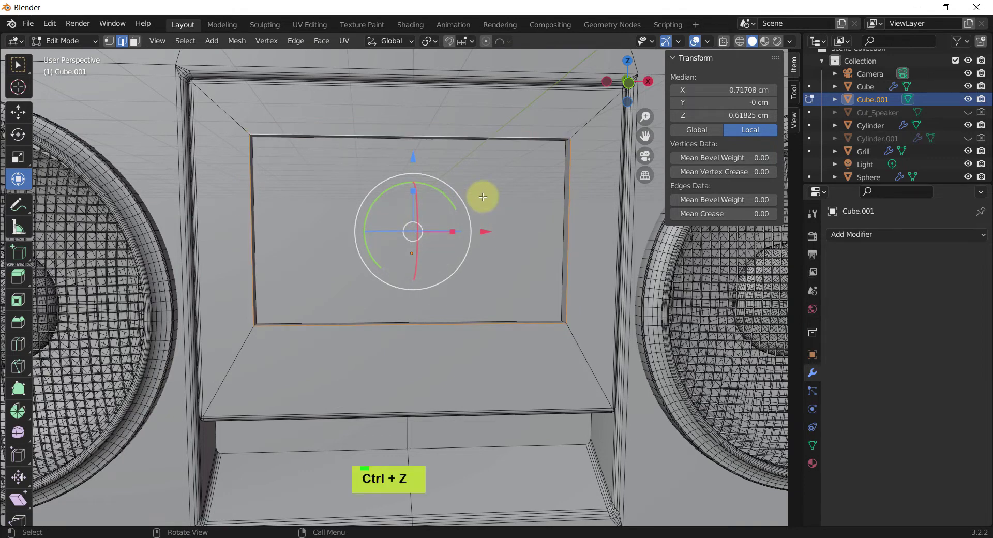
Apply all transforms to the cassette door block in Object Mode
key("Tab")
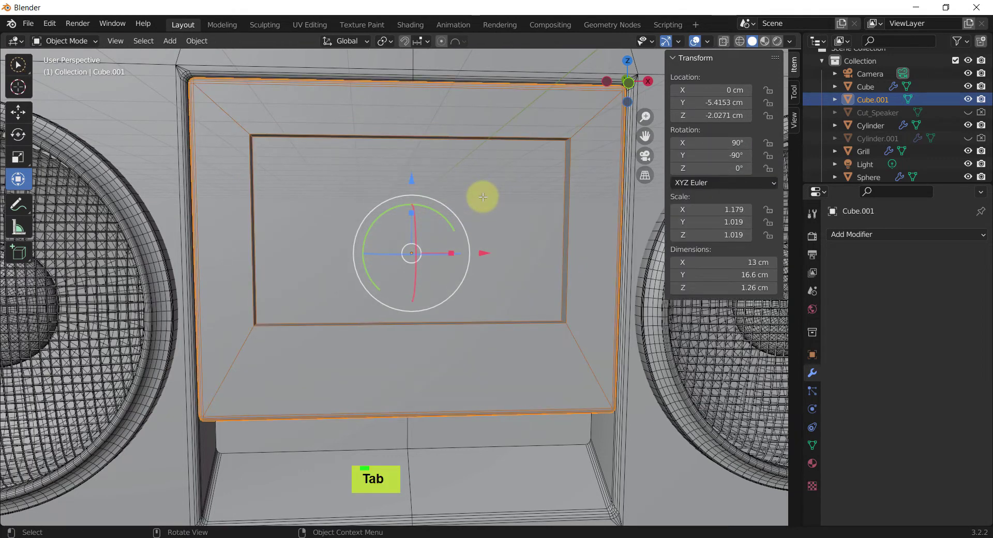
key("ctrl+a")
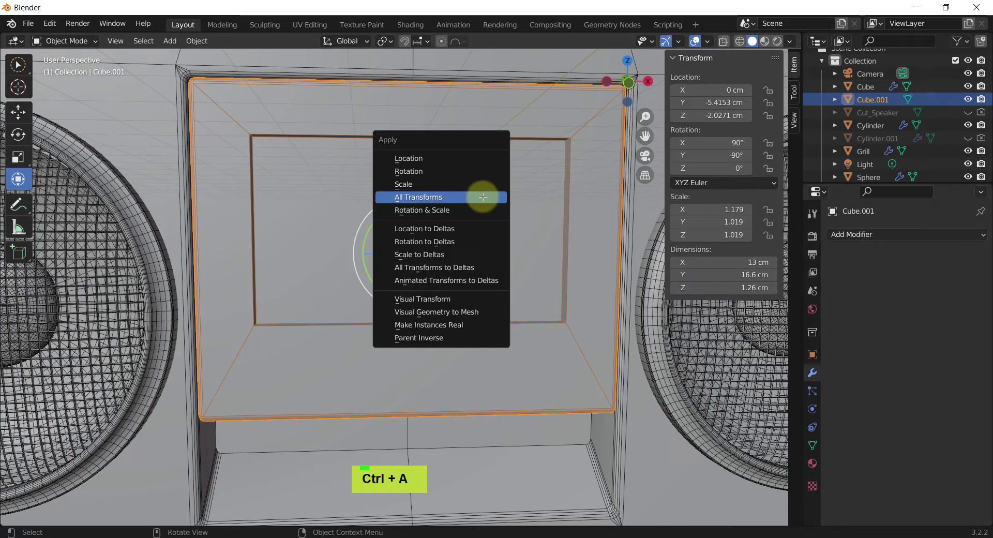
left_click(483, 197)
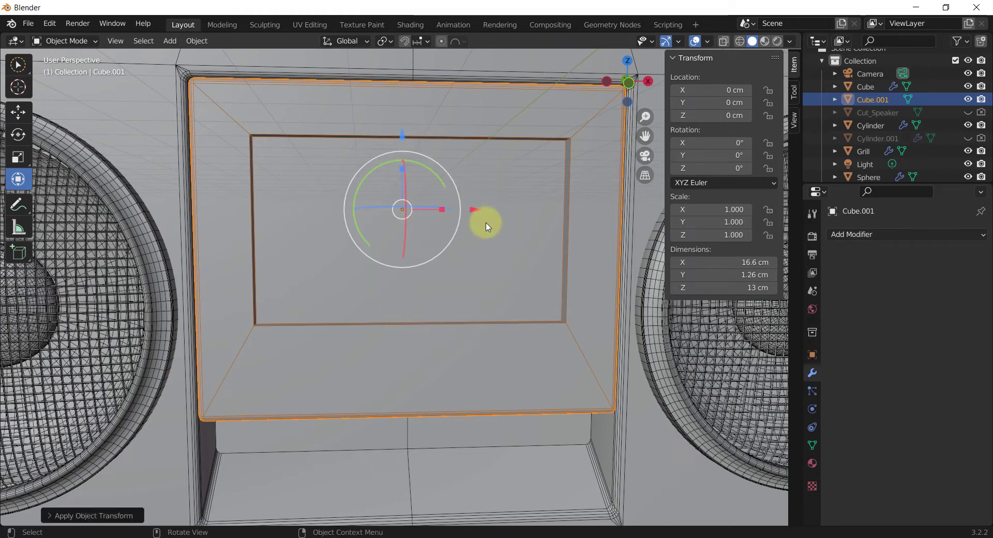
Bevel the selected edge loop around the door's window recess by about 0.24 cm with 5 segments
key("Tab")
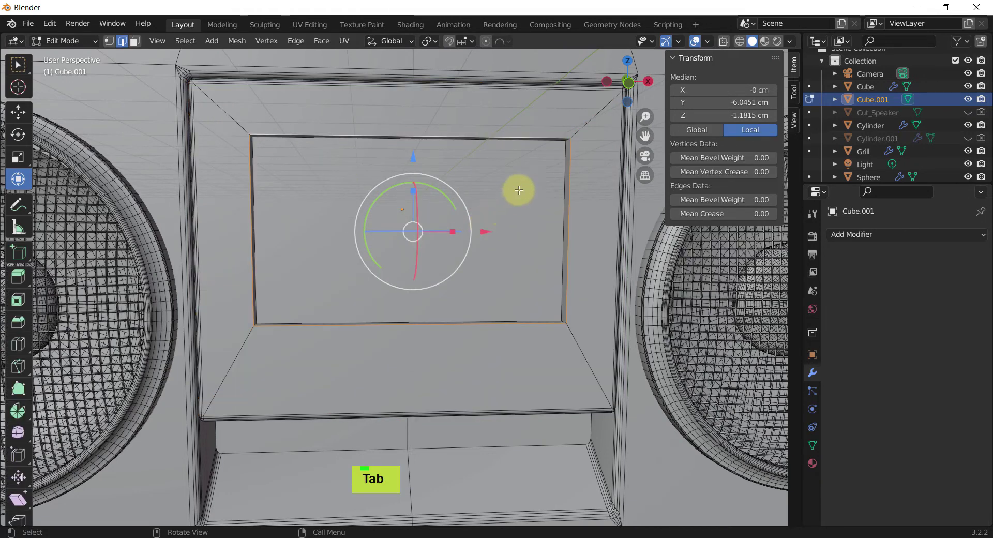
key("ctrl+b")
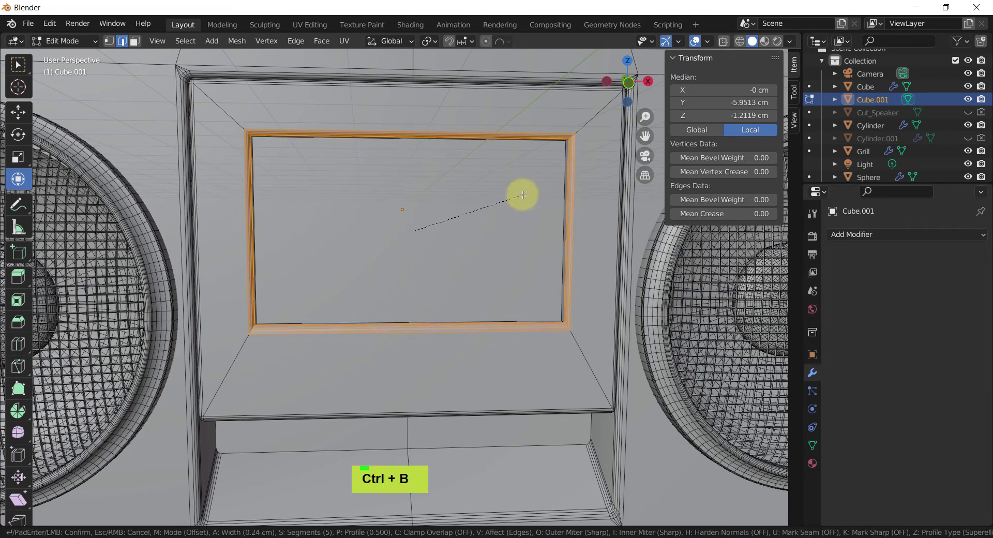
left_click(523, 195)
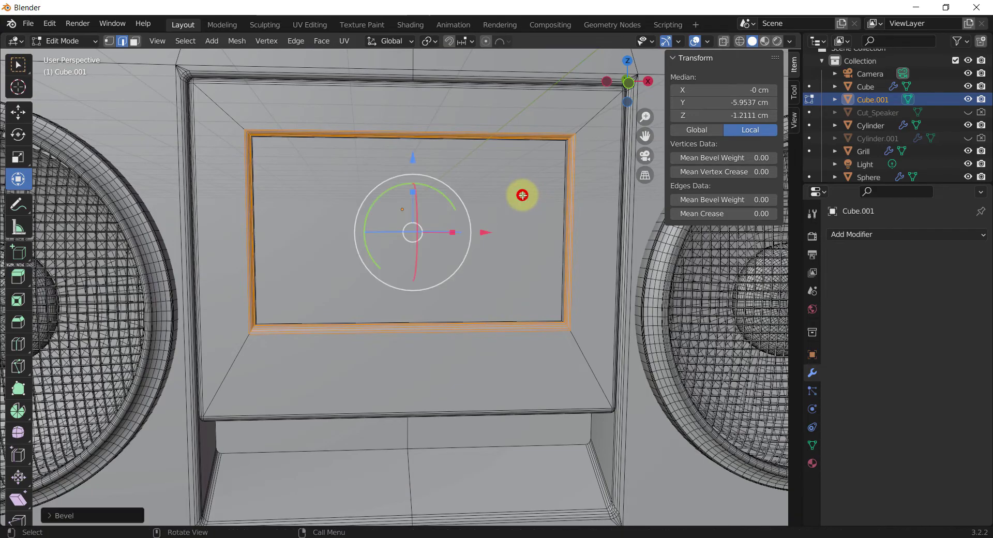
middle_click_drag(523, 195, 540, 161)
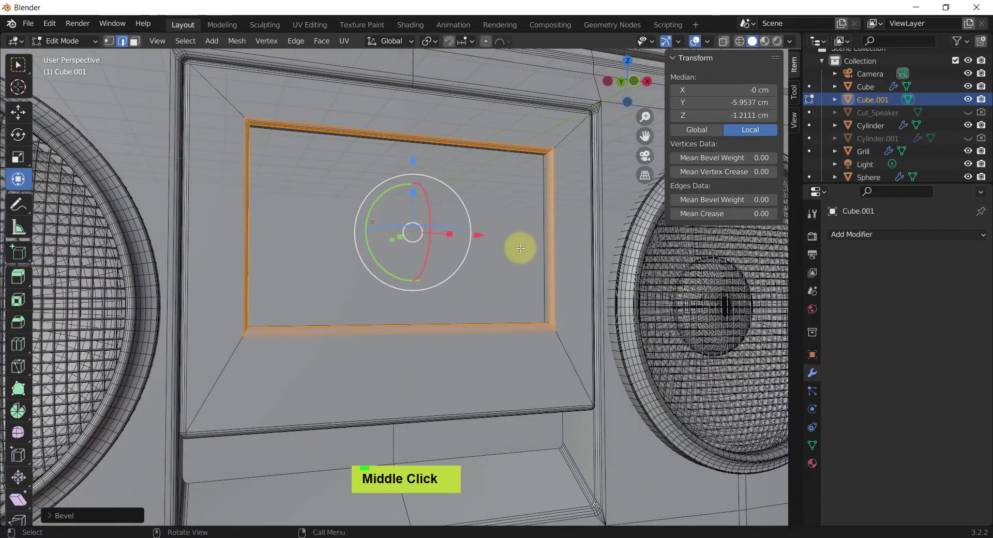
middle_click_drag(492, 268, 497, 246, "shift")
scroll(485, 279, "down", 2)
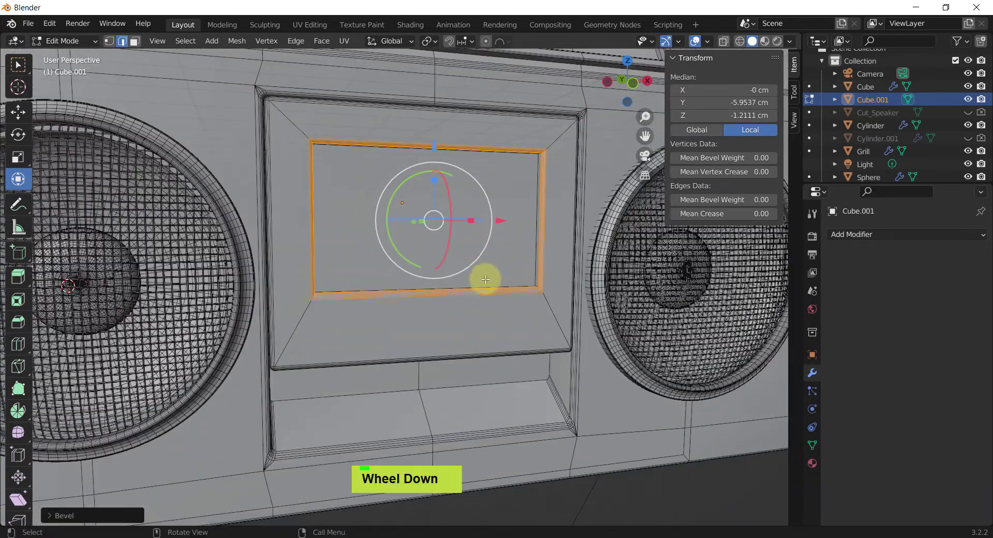
middle_click_drag(485, 279, 473, 295, "shift")
scroll(476, 303, "down", 2)
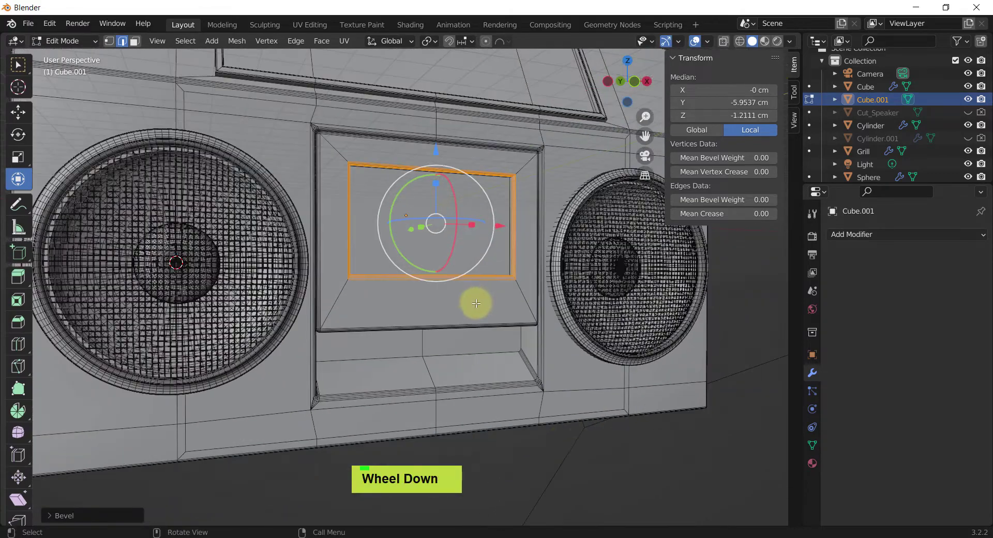
Add a cube about 2.34 × 2.34 × 3.67 cm at the speaker-side corner of the slot below the cassette door and activate the Transform tool
middle_click_drag(601, 457, 517, 401, "shift")
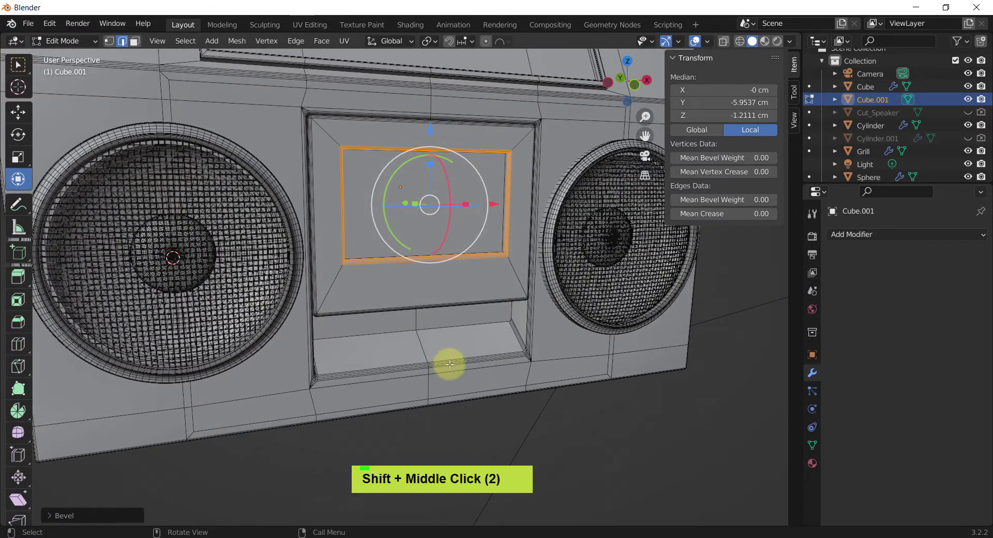
key("Tab")
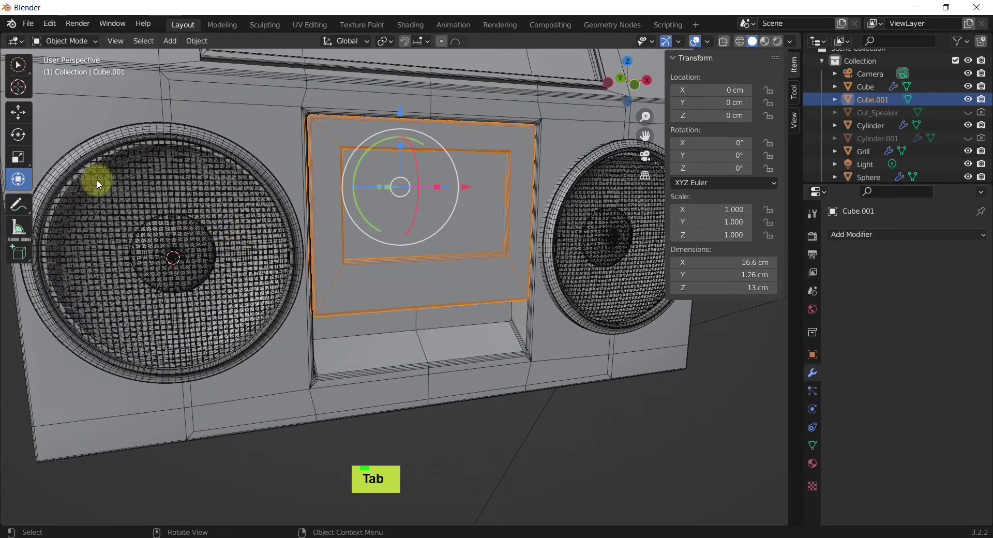
left_click(17, 252)
middle_click_drag(362, 343, 325, 328)
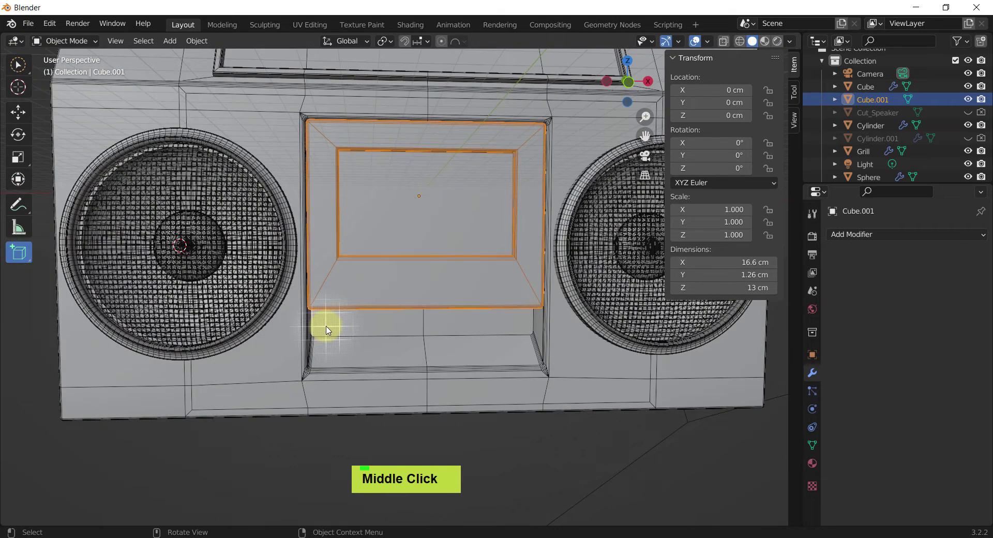
left_click(327, 327)
left_click_drag(328, 328, 353, 351)
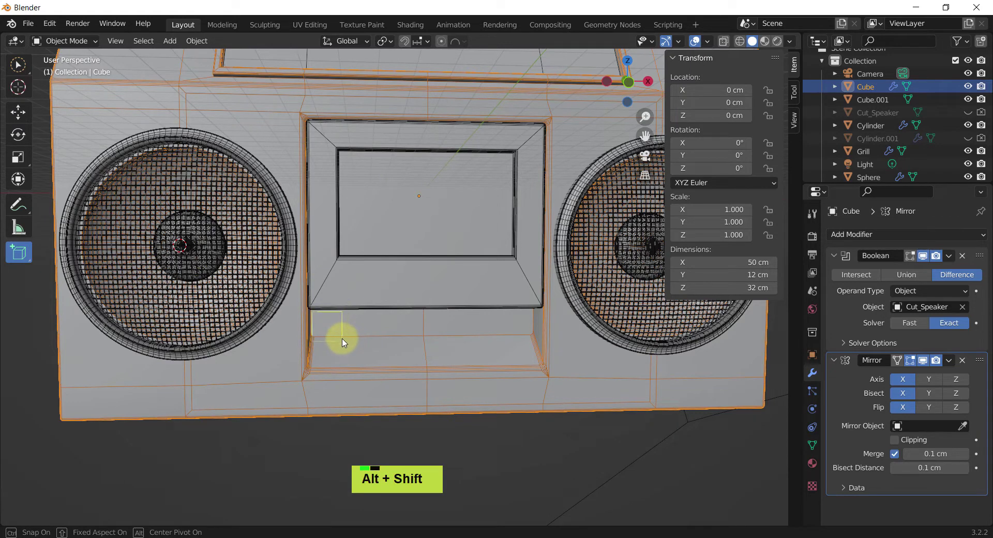
left_click_drag(334, 354, 336, 352, "alt+shift")
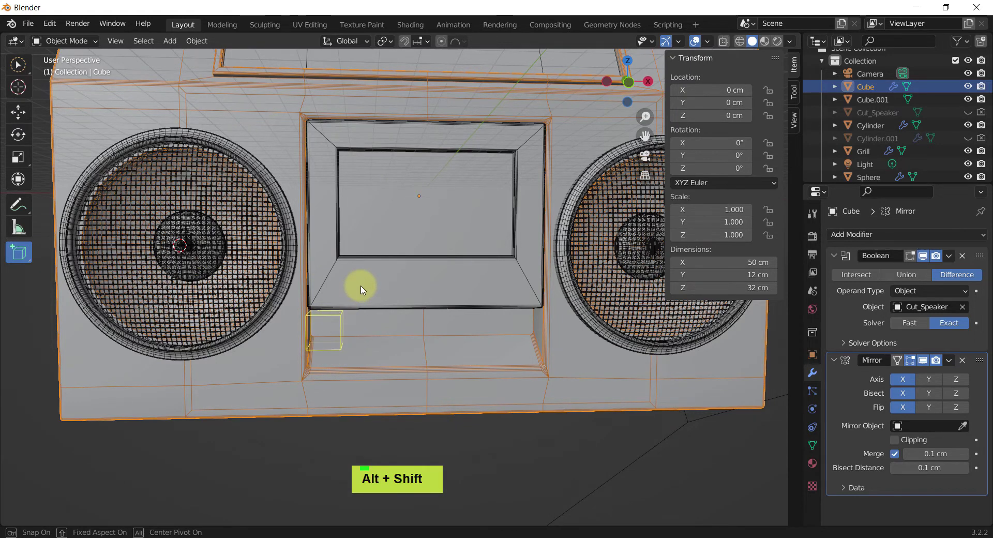
left_click(357, 284)
middle_click_drag(357, 284, 436, 331)
scroll(346, 339, "up", 3)
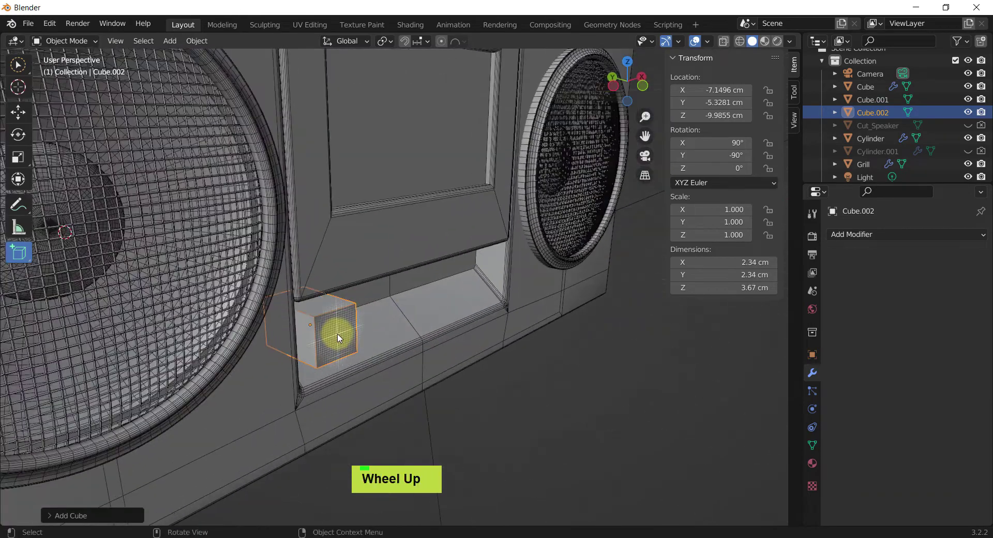
mouse_move(332, 337)
middle_mouse_down()
mouse_move(339, 316)
mouse_move(331, 317)
mouse_move(337, 328)
middle_mouse_up()
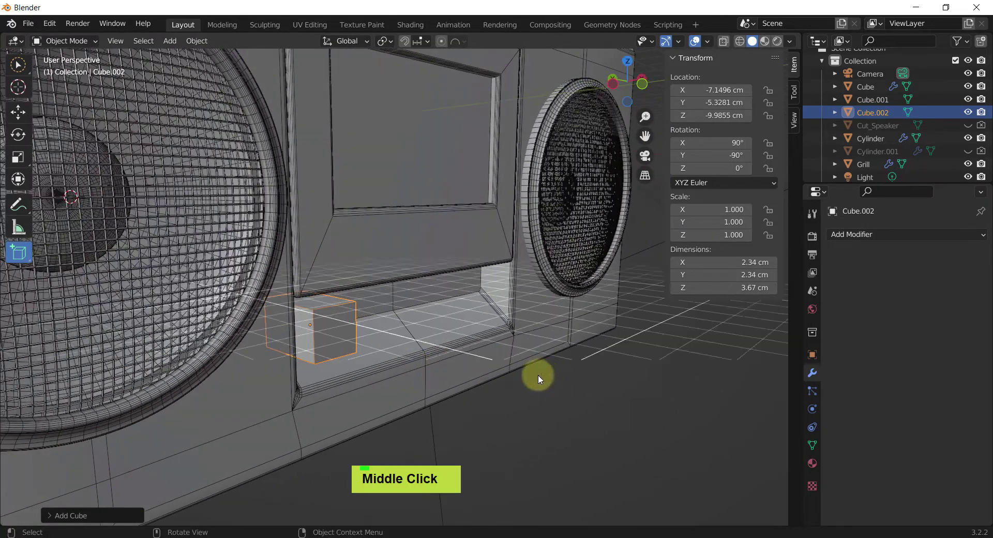
key("shift+space")
key("t")
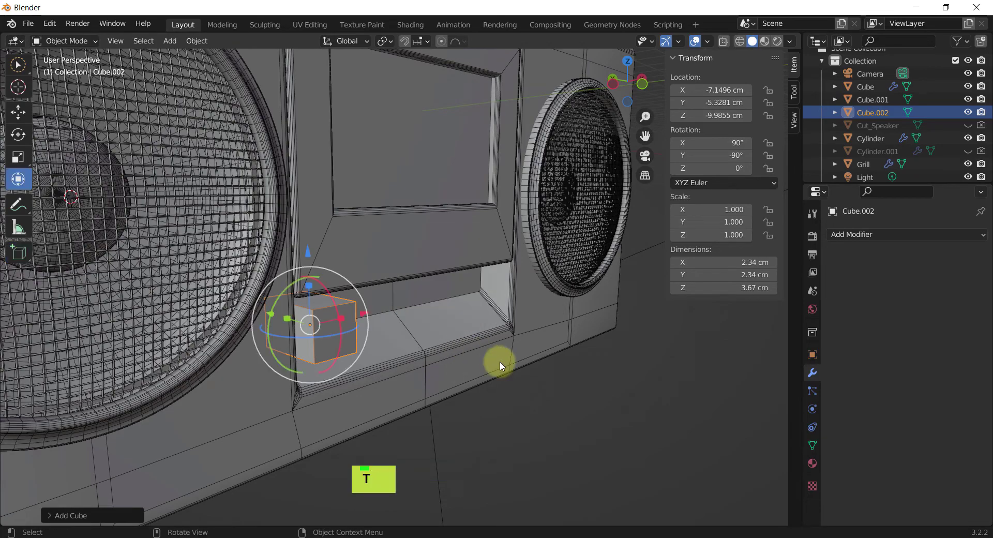
mouse_move(499, 359)
middle_mouse_down()
mouse_move(472, 370)
mouse_move(506, 363)
mouse_move(497, 373)
middle_mouse_up()
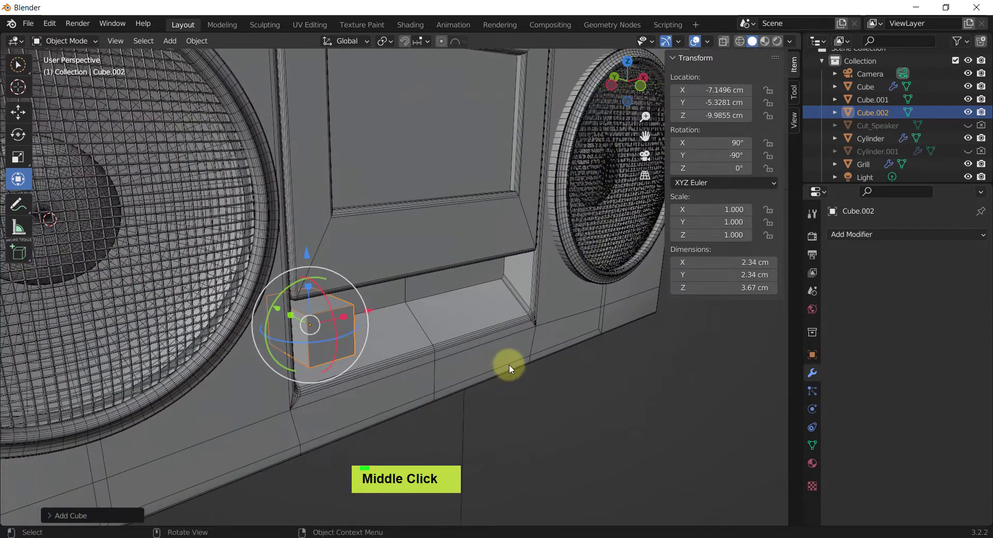
Switch to FastStone Image Viewer and examine the cassette deck keys in the boombox reference photos, then return to Blender
key("alt+Tab")
left_click(535, 359, "alt")
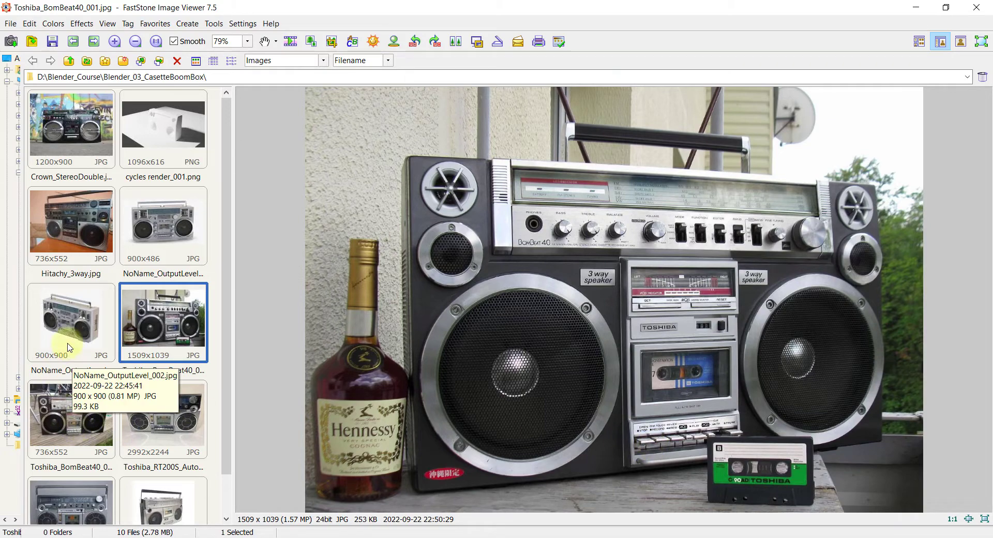
left_click(182, 236)
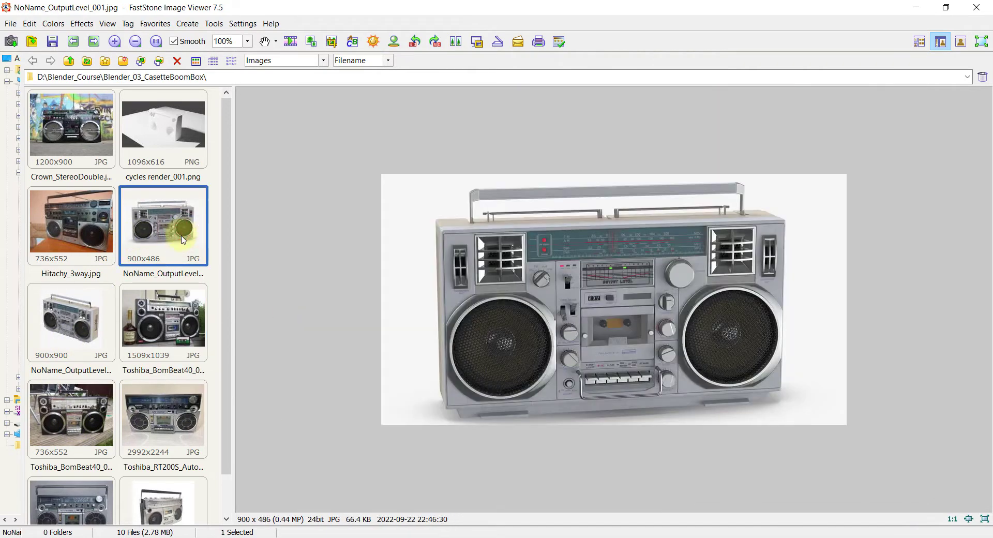
left_click(100, 250)
left_click(153, 317)
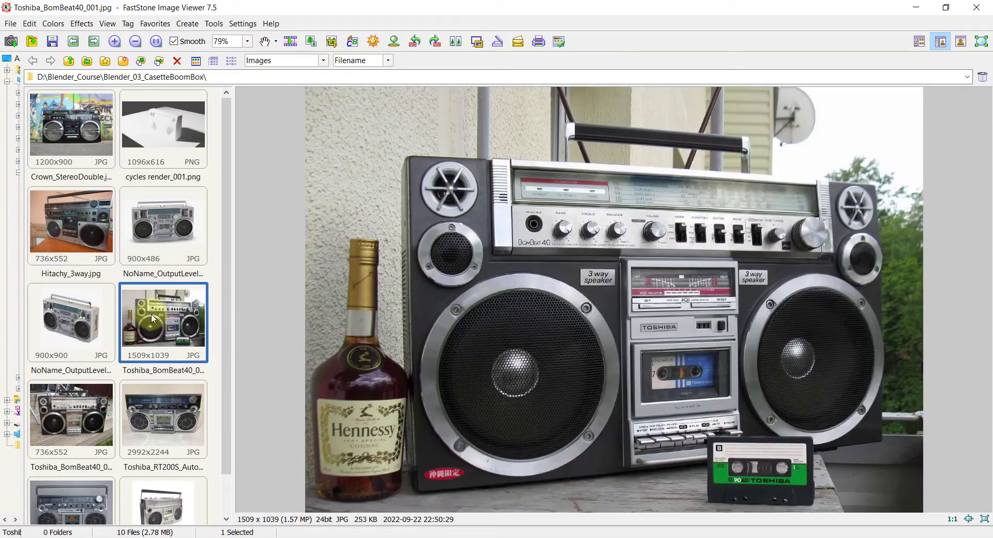
left_click(169, 397)
left_click(618, 405)
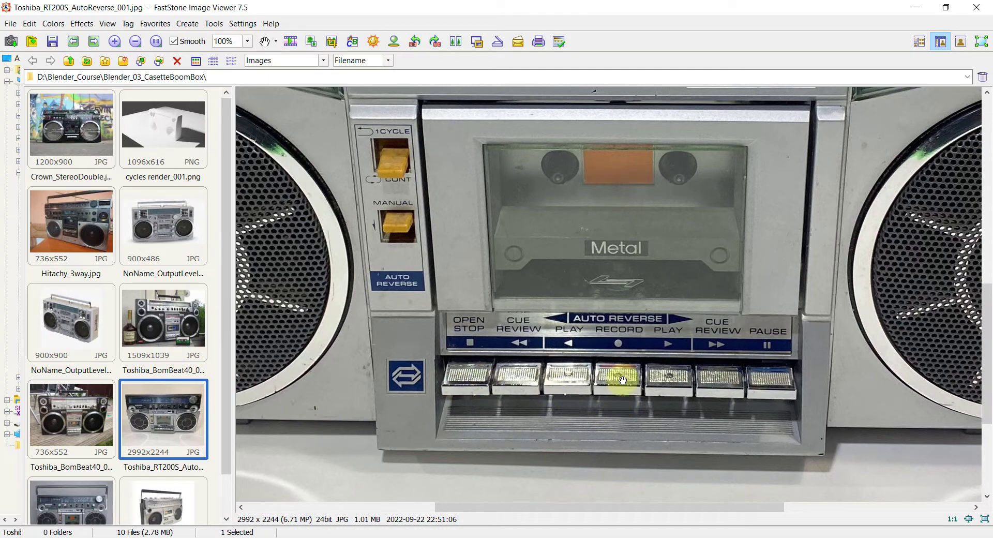
left_click(162, 326)
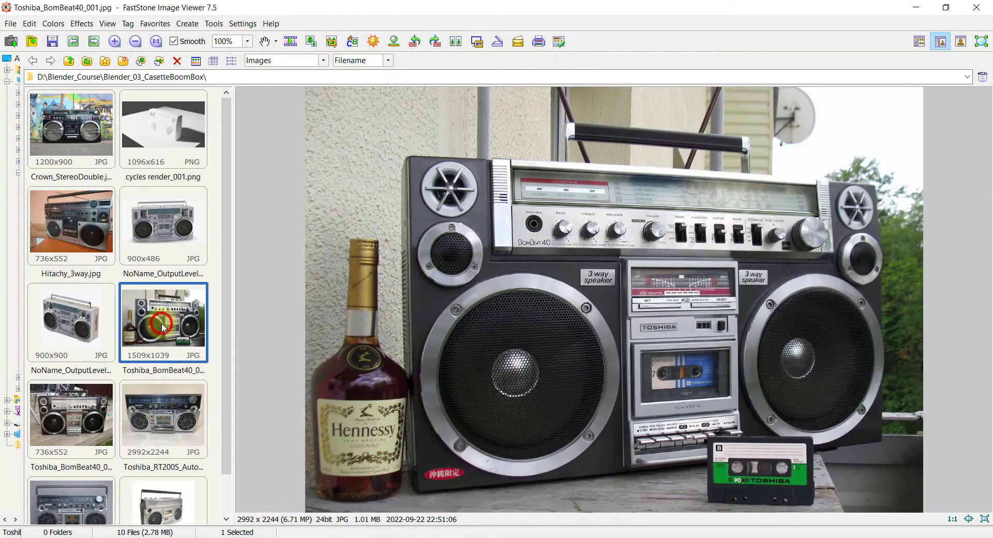
left_click(75, 238)
left_click(57, 308)
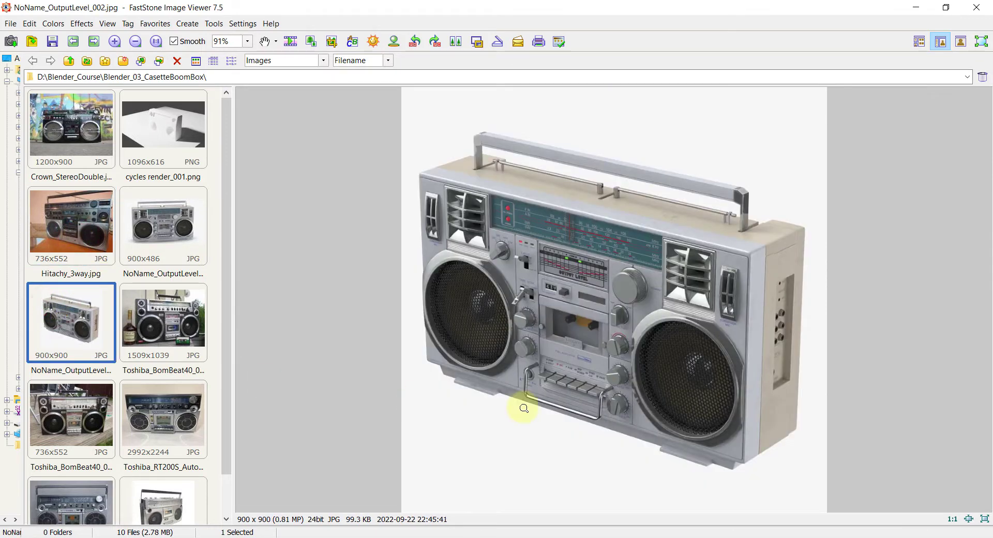
left_click(595, 394)
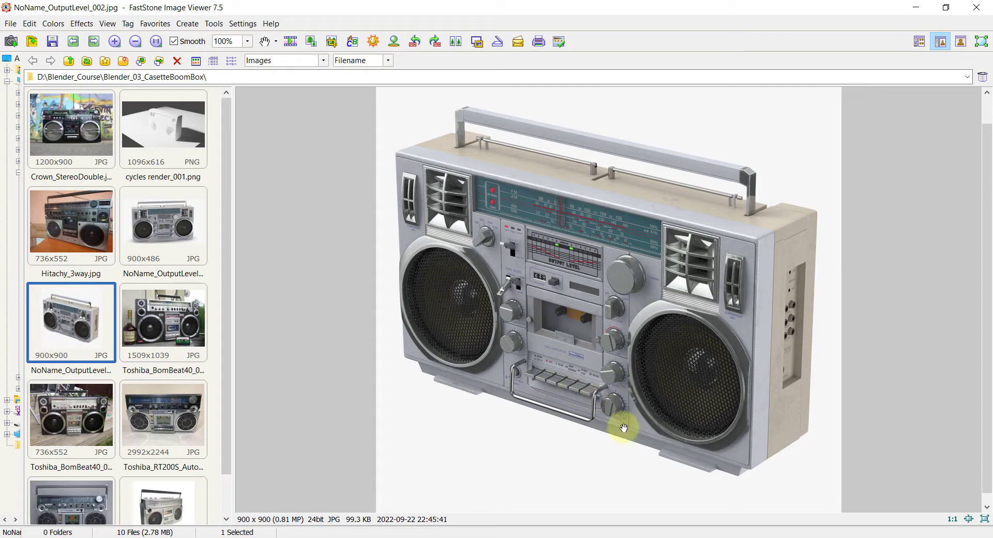
key("alt+Tab")
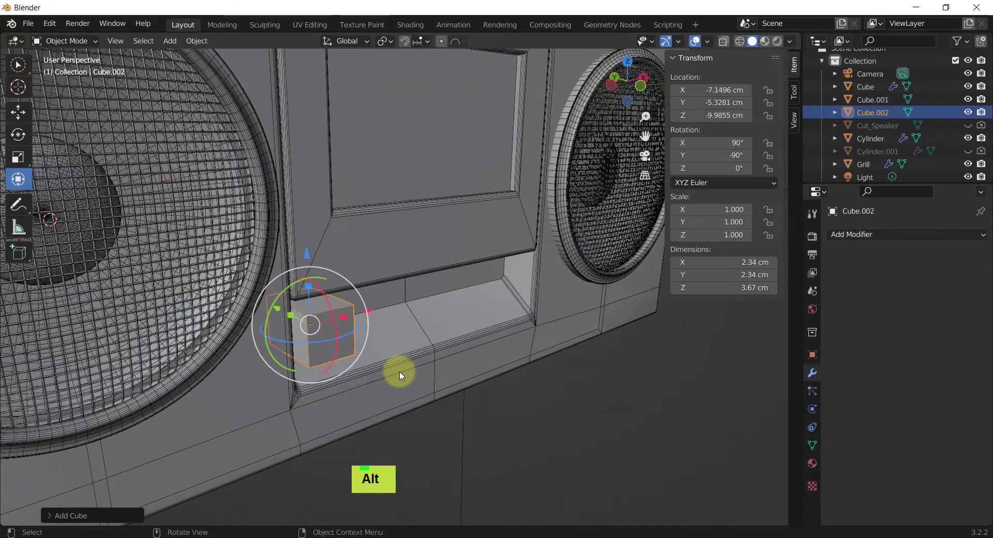
Move the new cube along X to about -7.07 cm so it sits inside the slot beside the recess wall
middle_click_drag(400, 375, 350, 324)
scroll(306, 317, "up", 1)
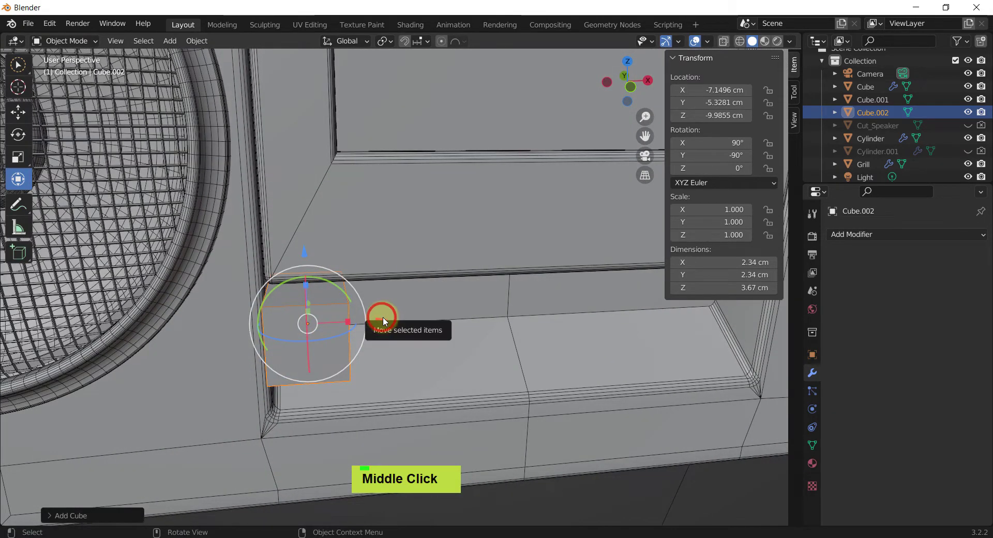
left_click_drag(382, 318, 377, 328)
middle_click_drag(377, 327, 412, 343)
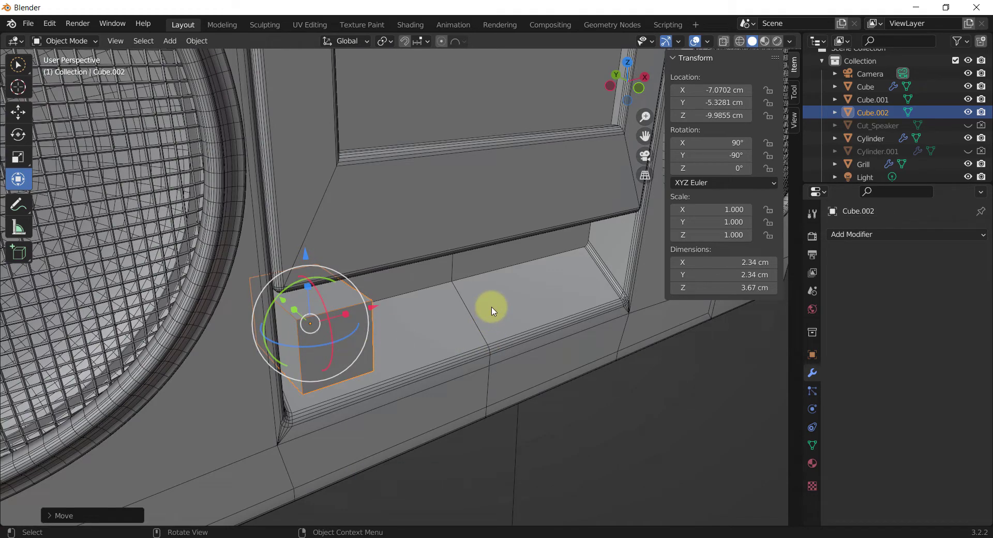
Push the cube's front face back into the slot to about 0.29 cm local Z in Edit Mode
key("Tab")
key("3")
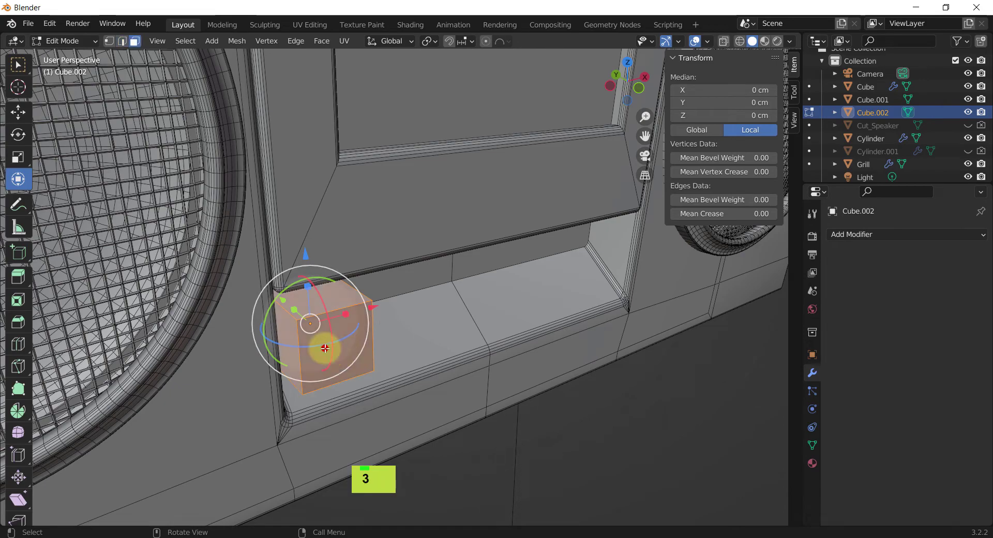
left_click(325, 348)
middle_click_drag(326, 354, 290, 332)
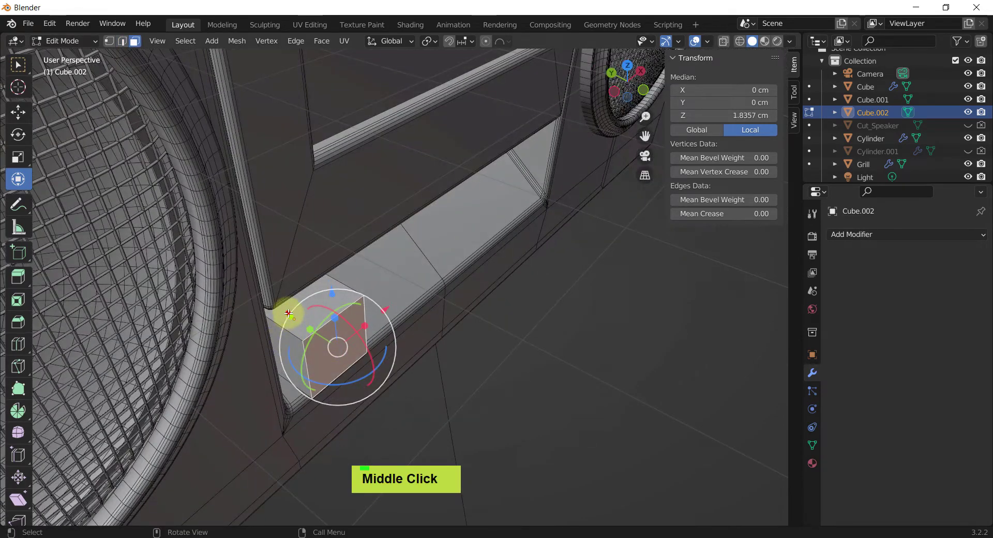
left_click_drag(289, 313, 251, 290)
middle_click_drag(377, 335, 241, 262)
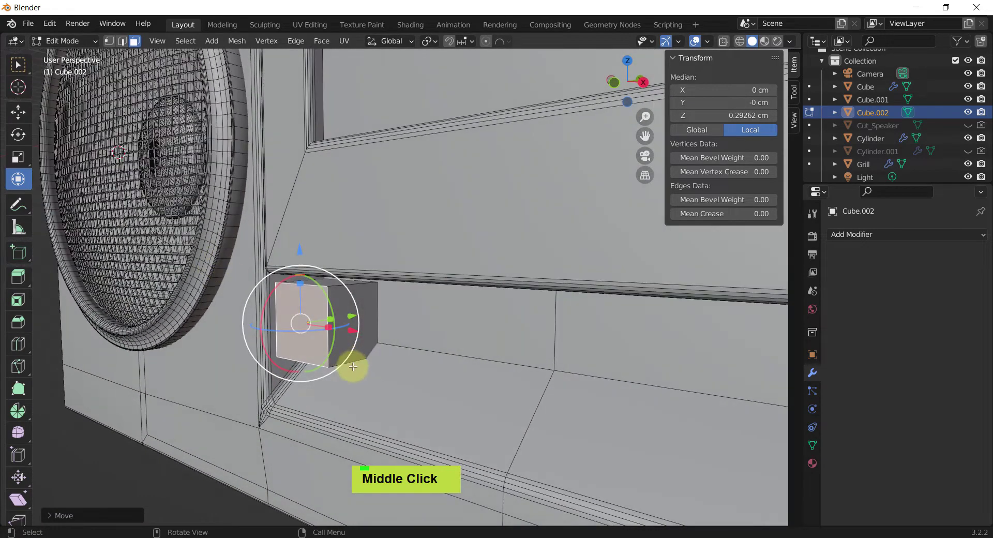
Raise the cube's bottom face to about -0.26 cm local X to make the block shallower
middle_click_drag(353, 367, 332, 363)
left_click(334, 365)
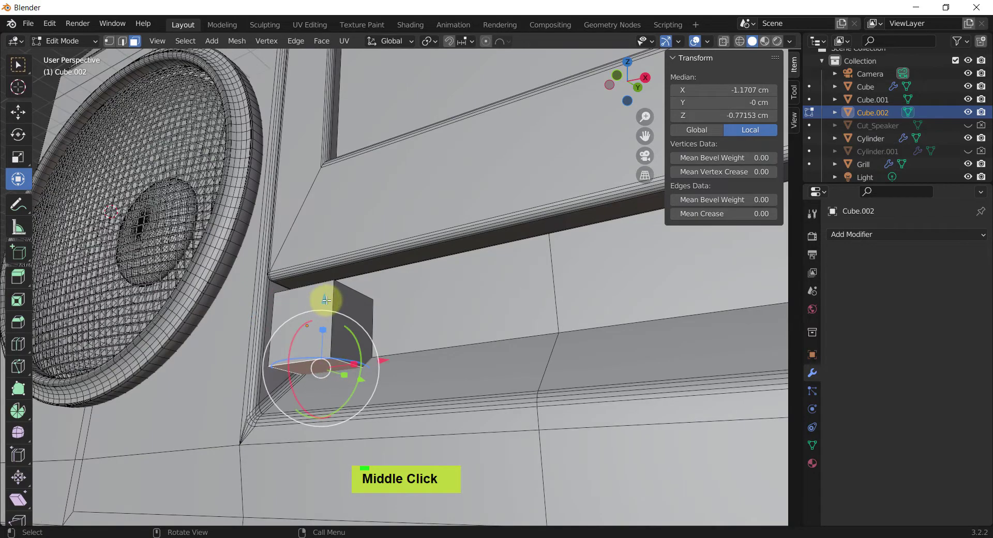
left_click_drag(326, 300, 348, 293)
mouse_move(348, 293)
middle_mouse_down()
mouse_move(299, 328)
mouse_move(361, 347)
mouse_move(428, 346)
mouse_move(355, 340)
mouse_move(360, 305)
middle_mouse_up()
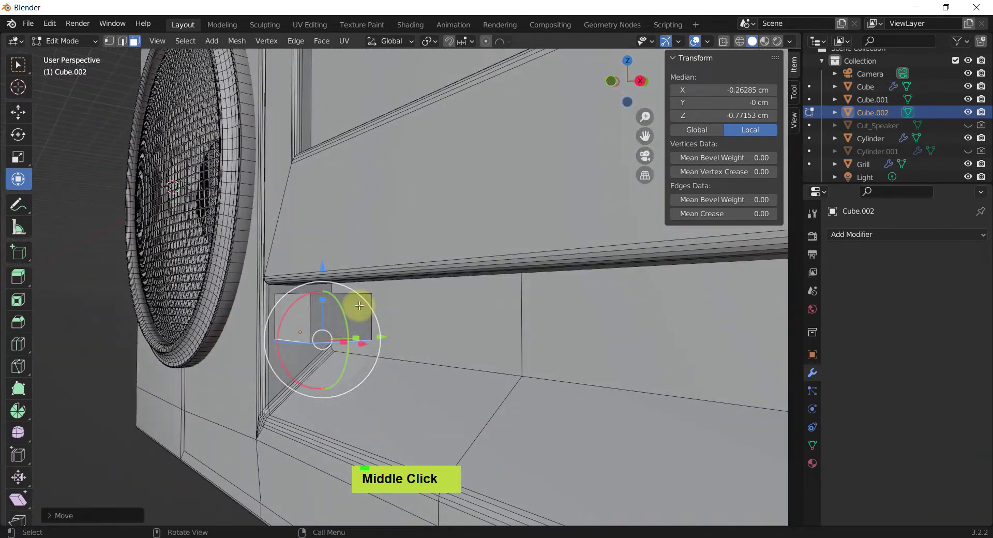
Add a horizontal loop cut around the block, slid up toward its top face, and clear the selection
middle_click_drag(440, 358, 509, 379)
scroll(343, 336, "up", 1)
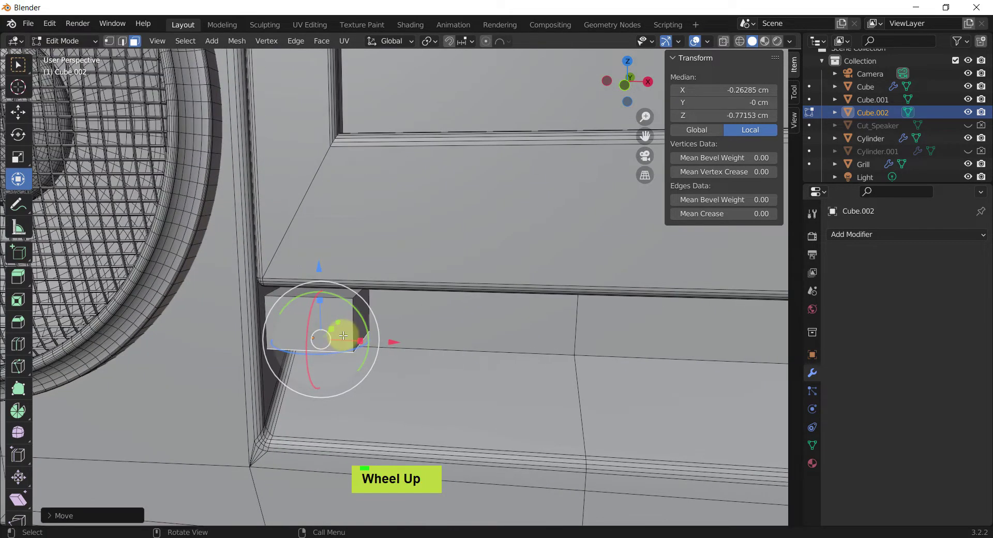
key("ctrl+r")
left_click(353, 316)
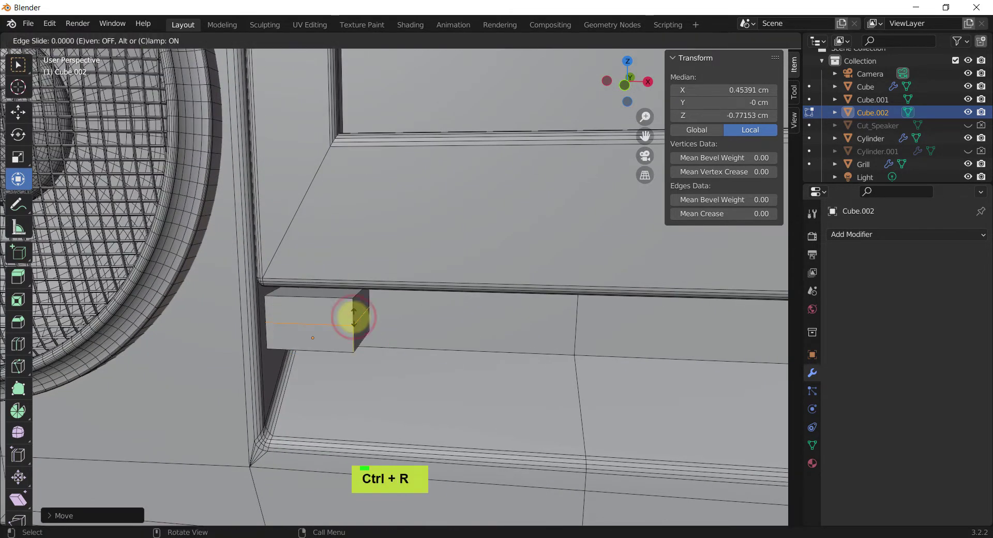
left_click(355, 307)
double_click(439, 348)
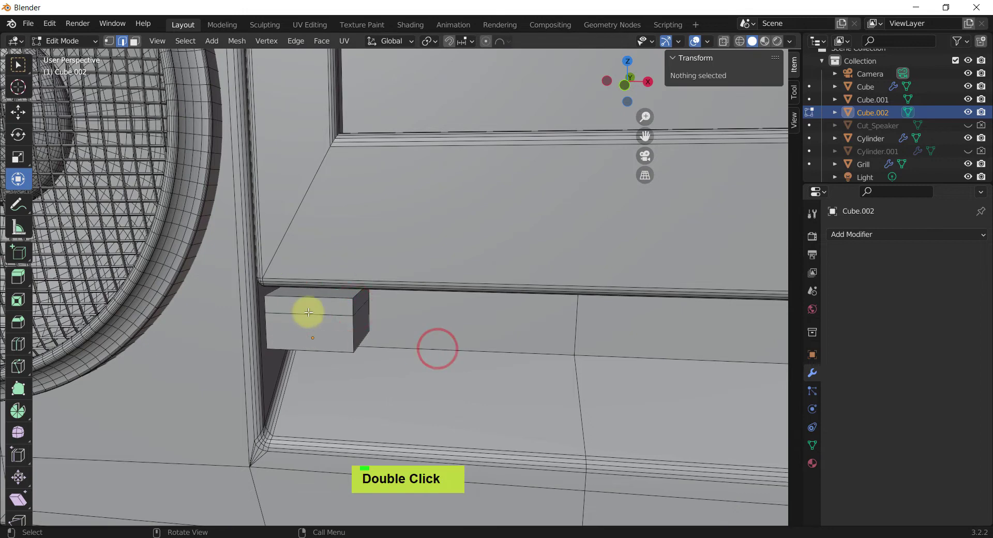
Extrude the block's upper front face forward to about 2.48 cm local Z and lower its end face to about 0.41 cm local X
double_click(311, 304)
key("3")
left_click(311, 305)
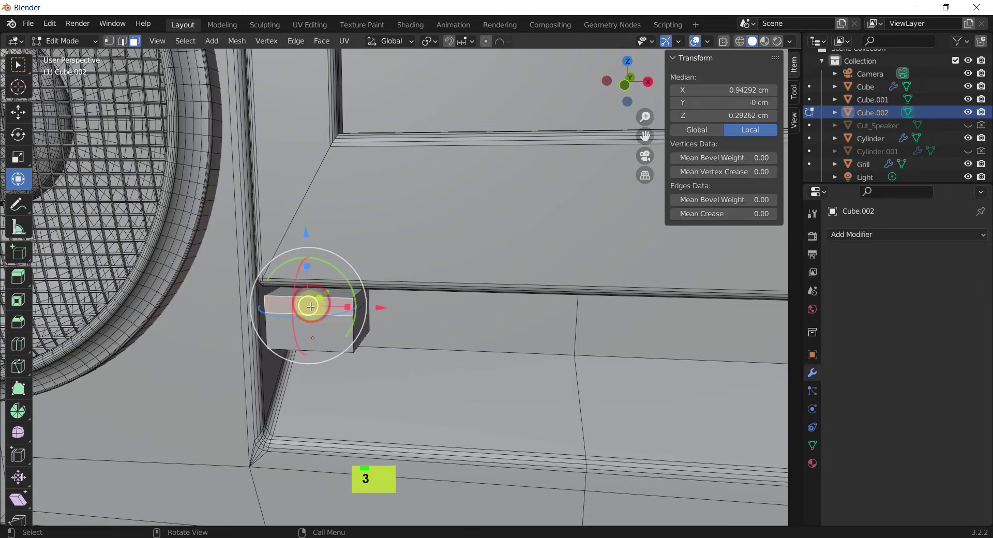
key("e")
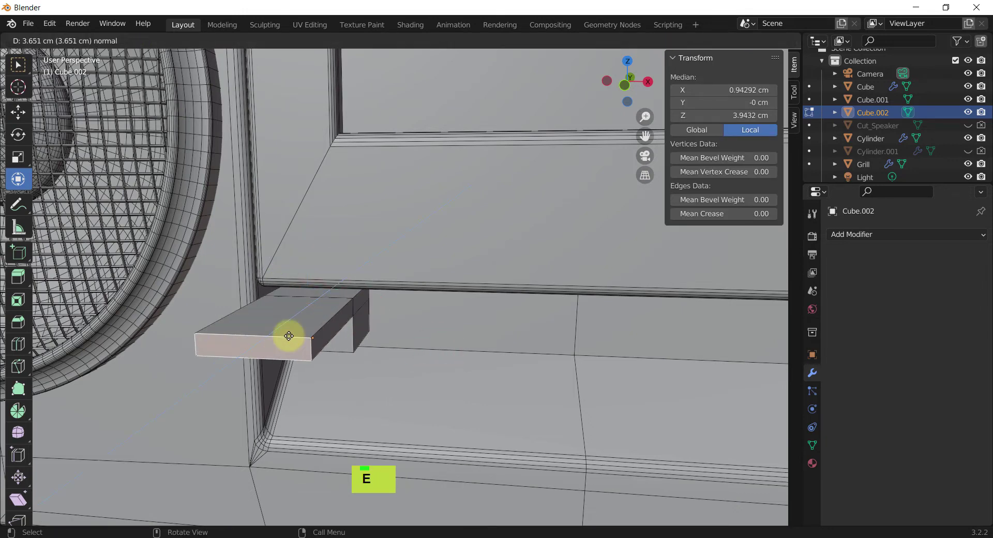
left_click(296, 322)
middle_click_drag(373, 349, 275, 285)
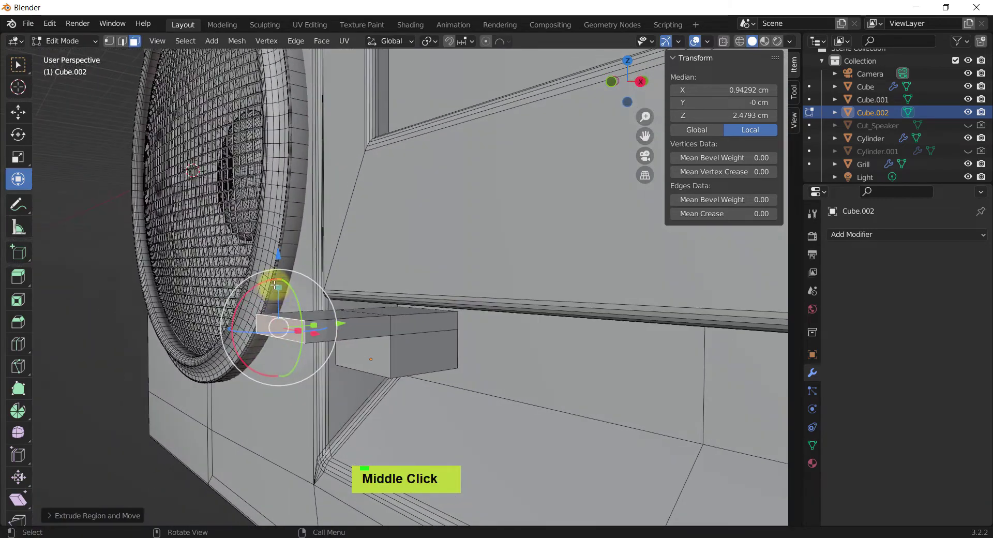
left_click_drag(277, 256, 281, 285)
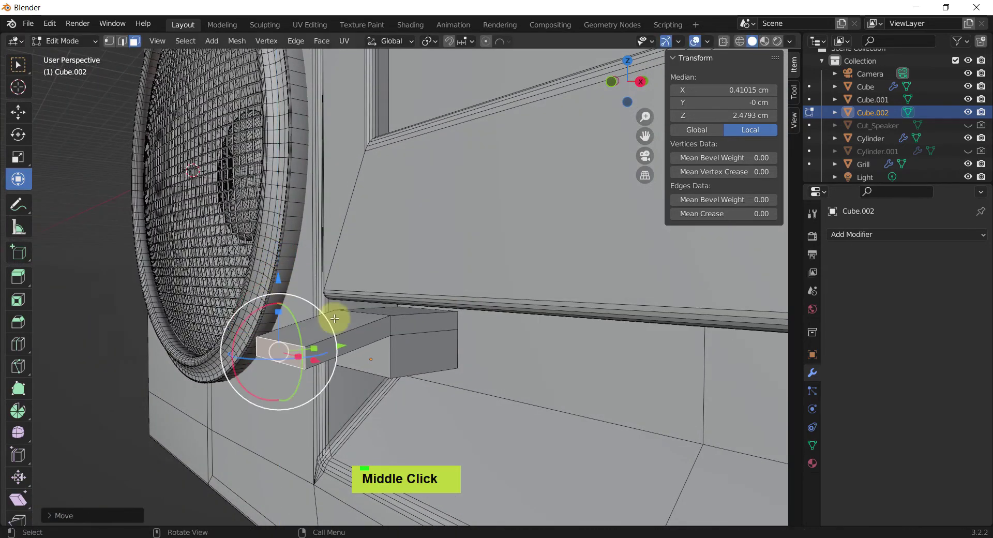
Inset the sloped top face of the cassette key to leave a narrow rim around it
middle_click_drag(338, 328, 252, 324)
scroll(215, 321, "up", 1)
left_click(246, 325)
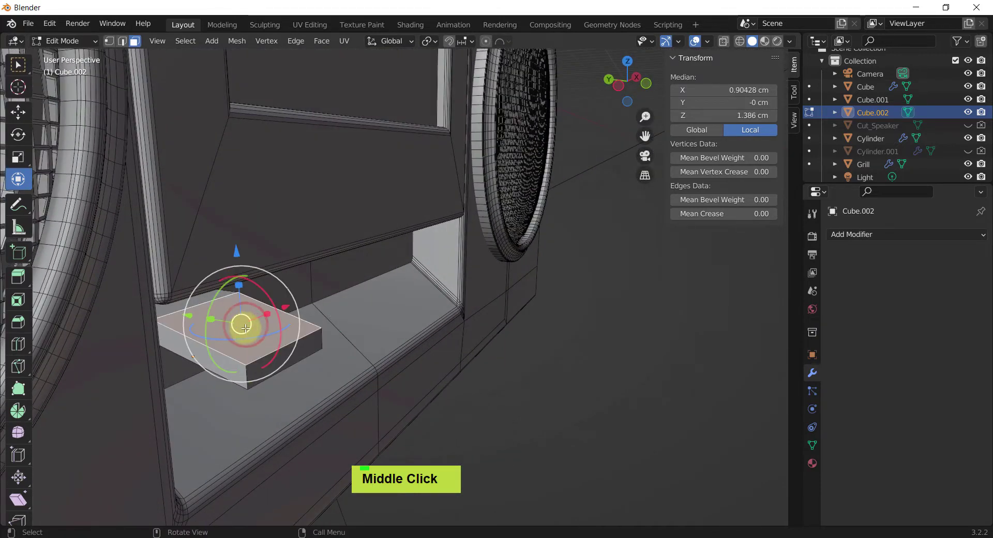
key("i")
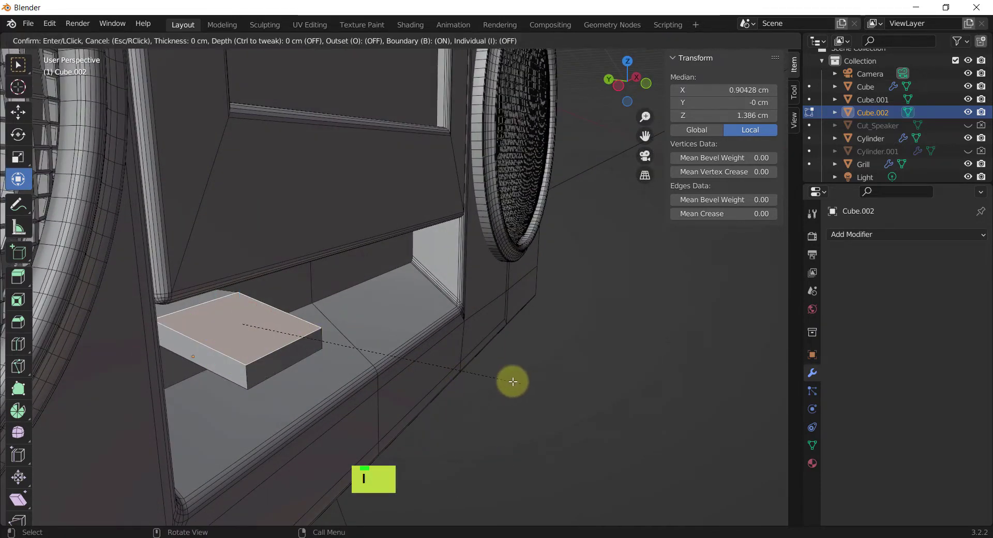
left_click(509, 383)
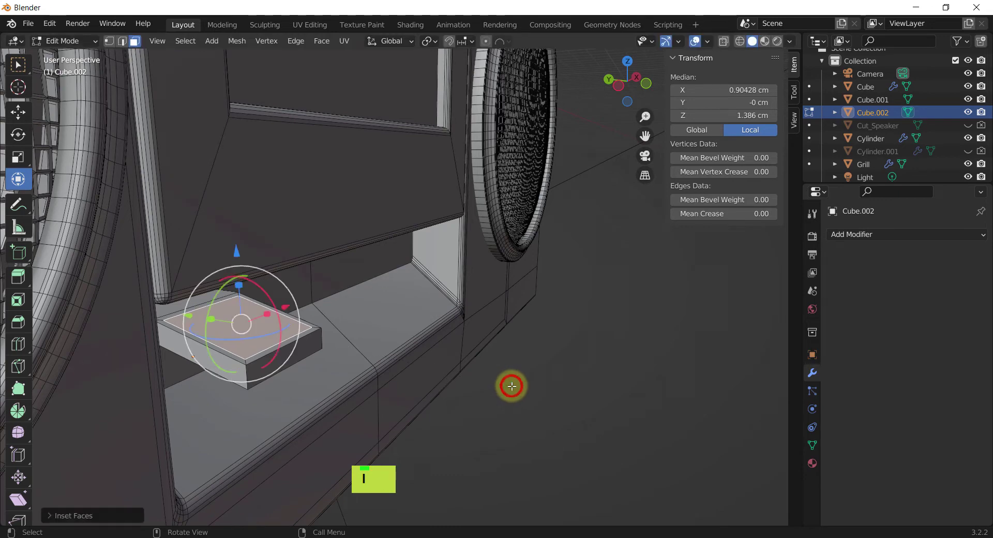
Extrude the inset face about 0.09 cm down into the key, scale it smaller for sloped recess walls, and clear the selection
key("e")
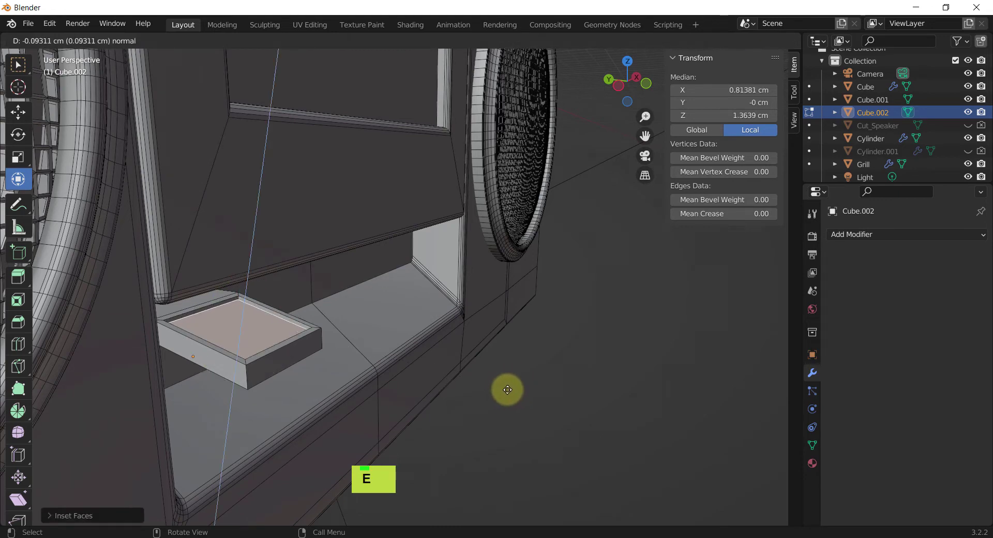
left_click(517, 394)
middle_click_drag(517, 395, 608, 414)
key("s")
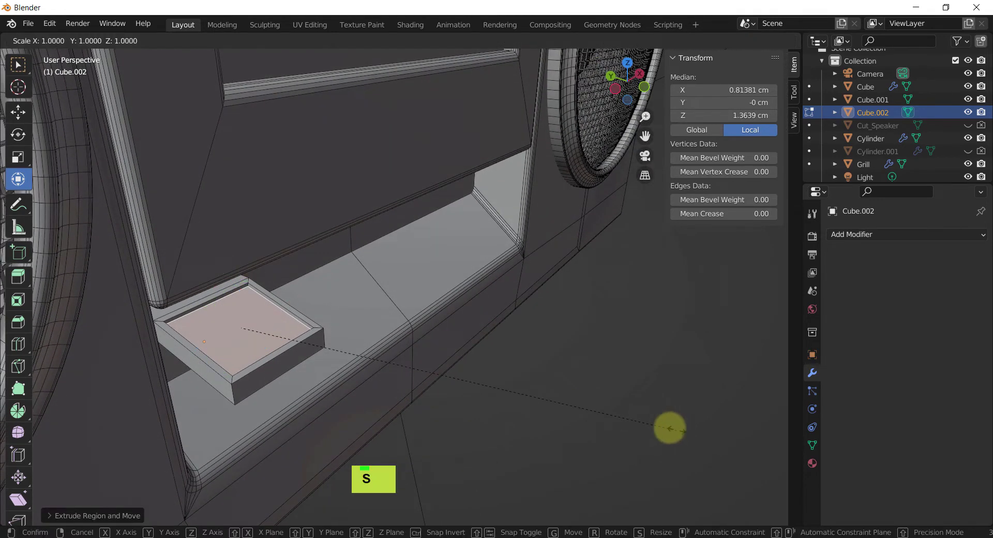
left_click(560, 395)
middle_click_drag(559, 393, 237, 326)
scroll(362, 337, "up", 2)
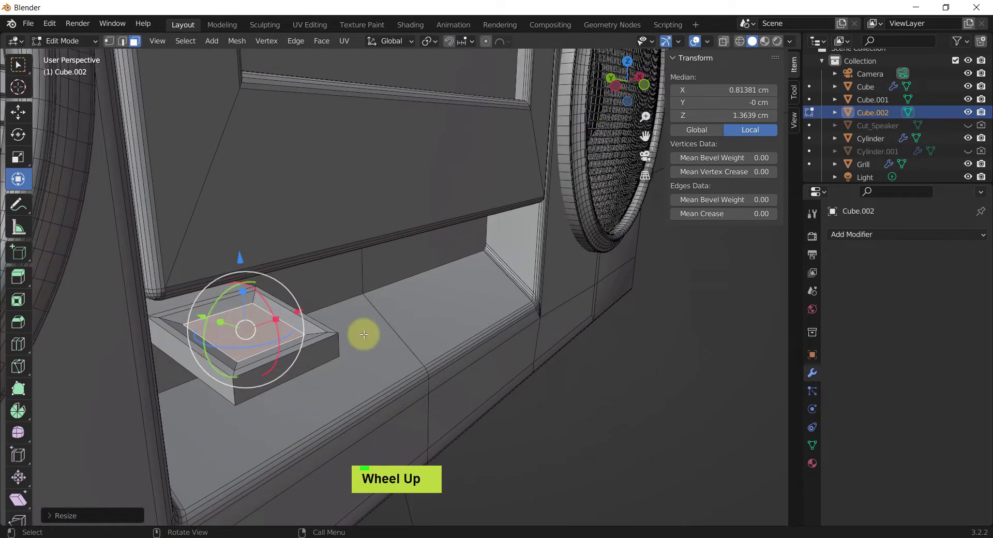
middle_click_drag(361, 337, 273, 333)
scroll(273, 333, "up", 1)
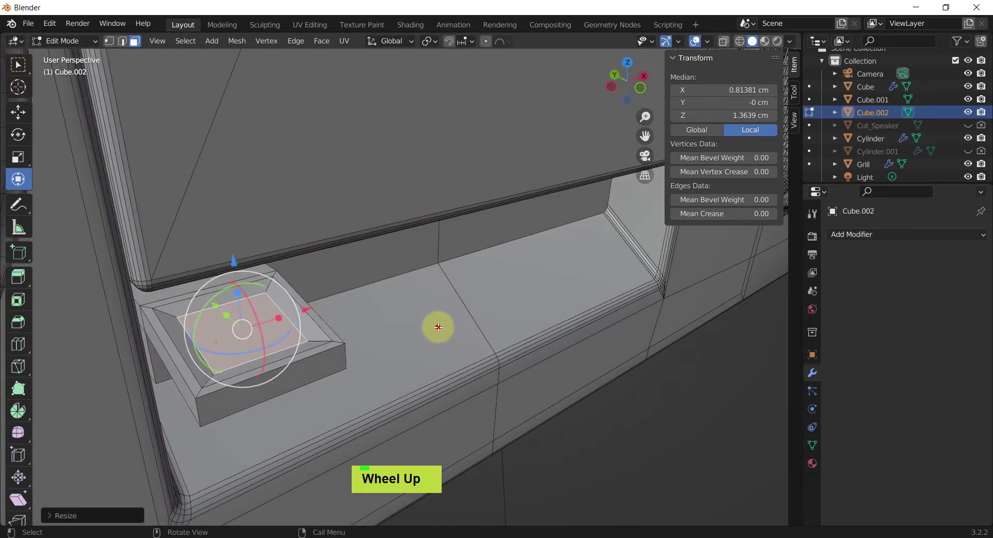
left_click(438, 327)
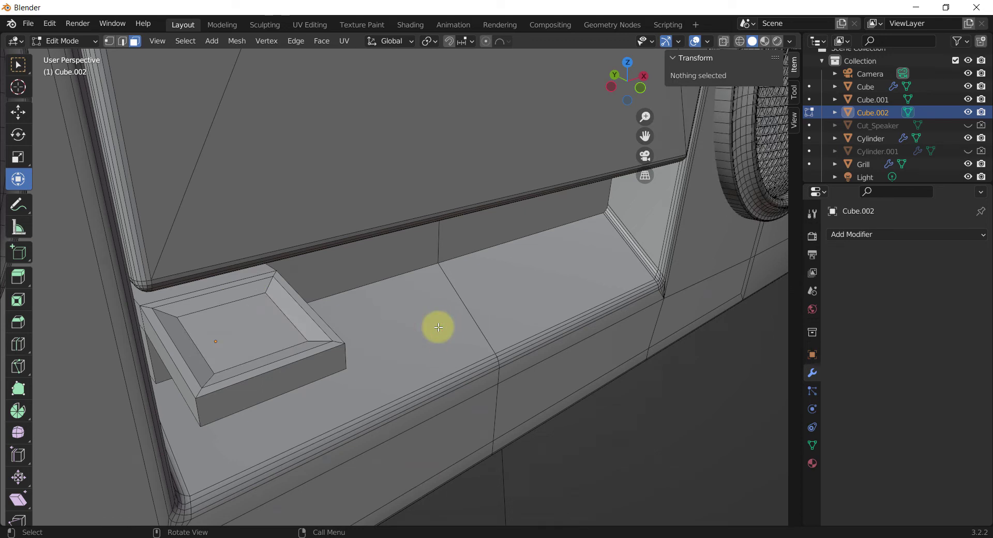
Return to Object Mode and deselect the key
key("alt+e")
left_click(415, 247)
key("Tab")
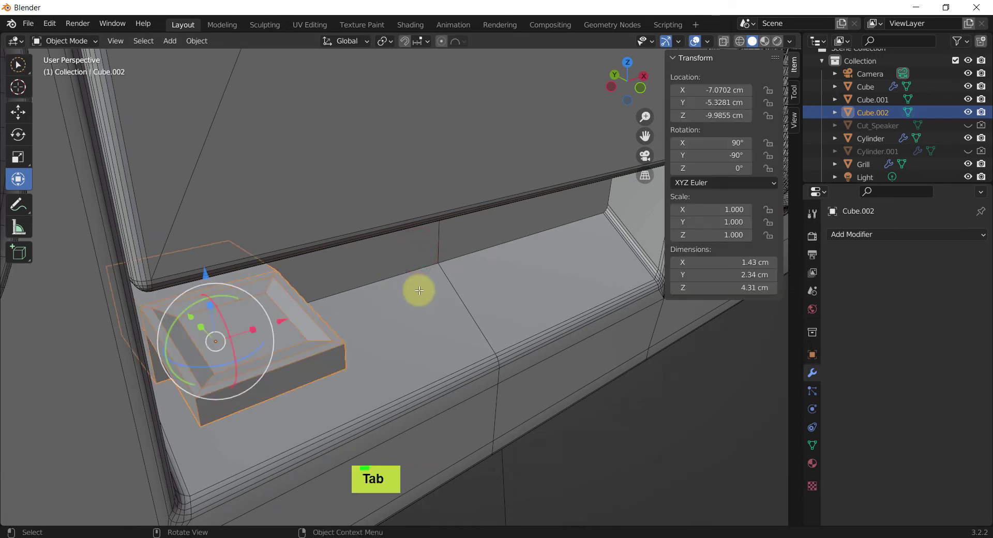
key("alt+e")
left_click(614, 401)
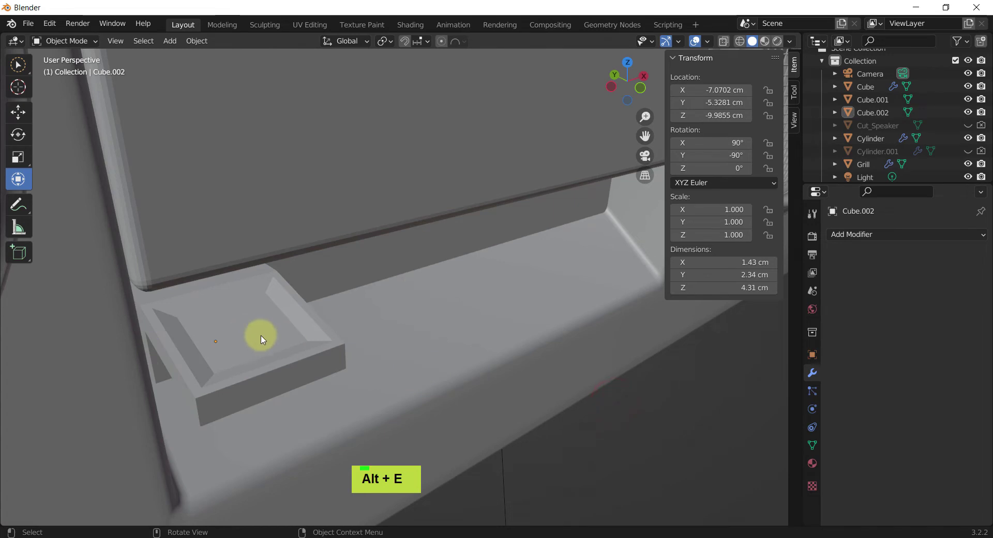
Try to apply smooth shading to the key
right_click(283, 341)
left_click(236, 303)
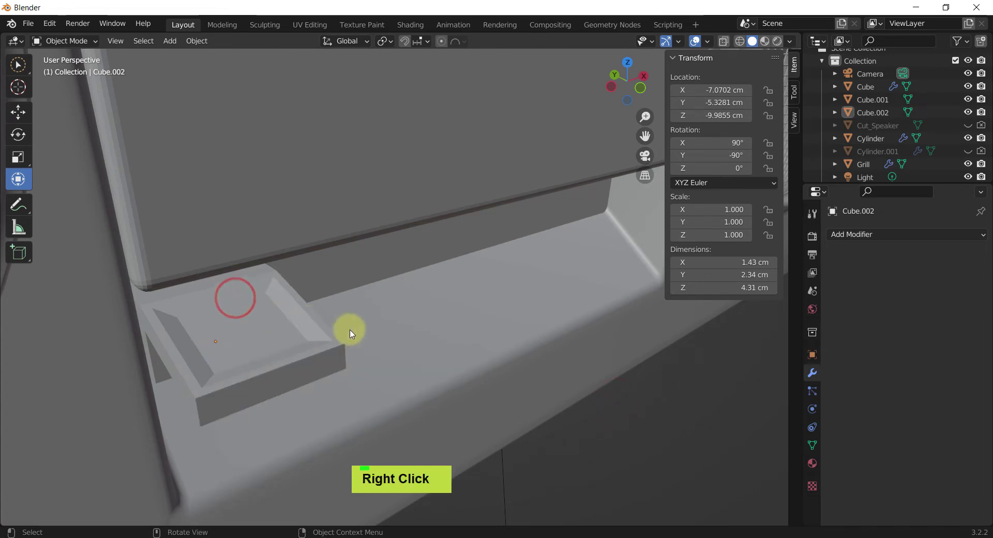
right_click(255, 327)
left_click(216, 304)
Select the key object, enable Auto Smooth for its normals and shade it smooth
middle_click_drag(264, 331, 282, 335)
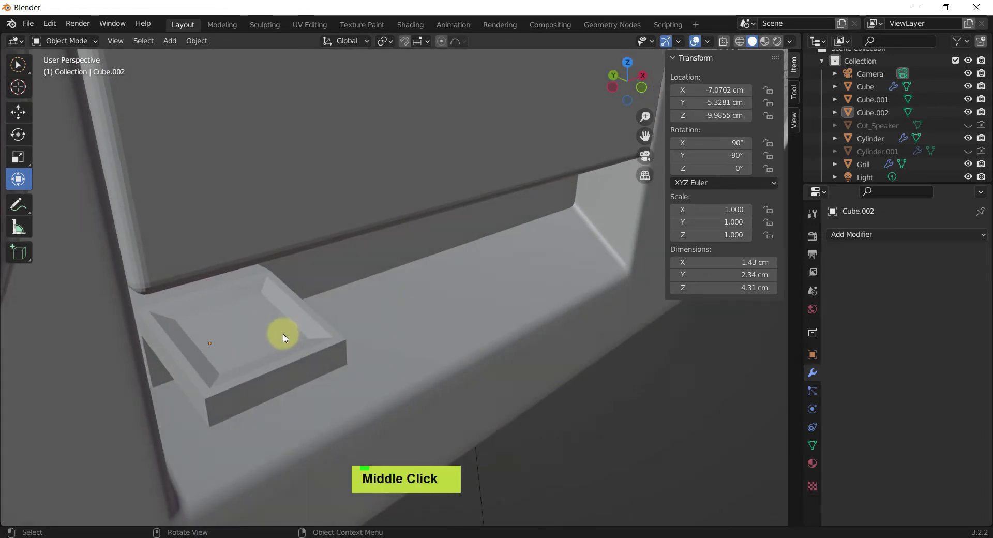
left_click(281, 333)
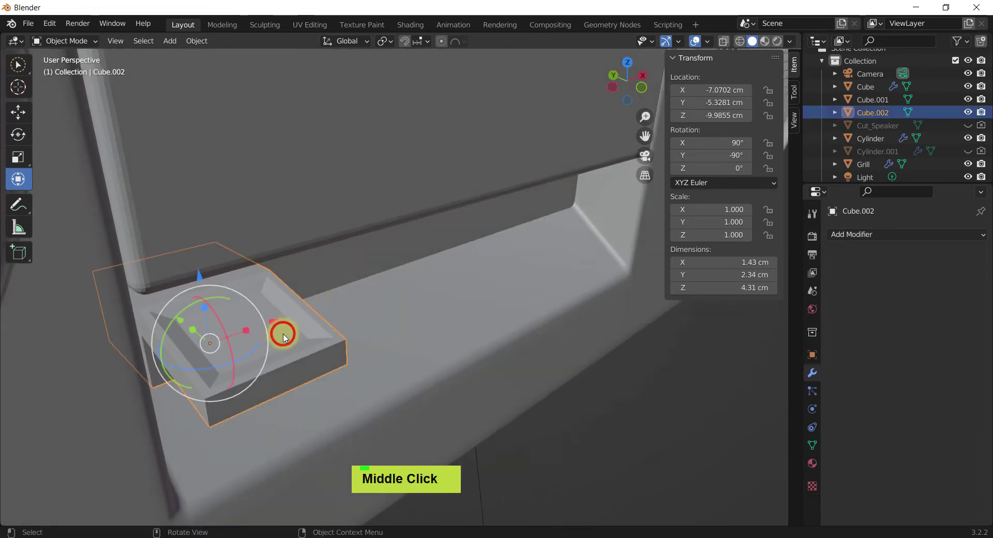
left_click(816, 445)
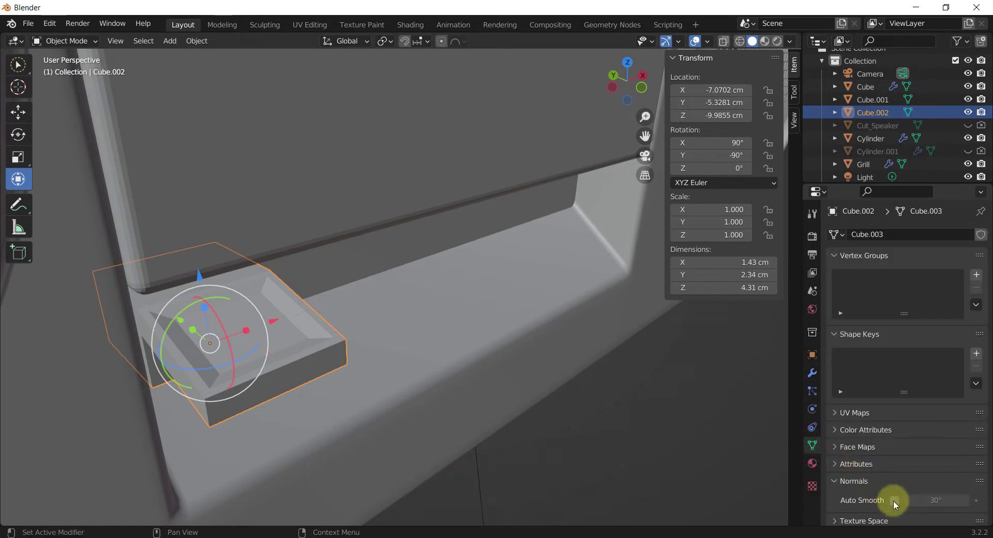
mouse_move(923, 507)
left_mouse_down()
mouse_move(969, 500)
mouse_move(62, 500)
mouse_move(865, 501)
mouse_move(493, 483)
mouse_move(711, 489)
mouse_move(77, 498)
mouse_move(932, 501)
mouse_move(911, 503)
left_mouse_up()
right_click(233, 310)
left_click(202, 301)
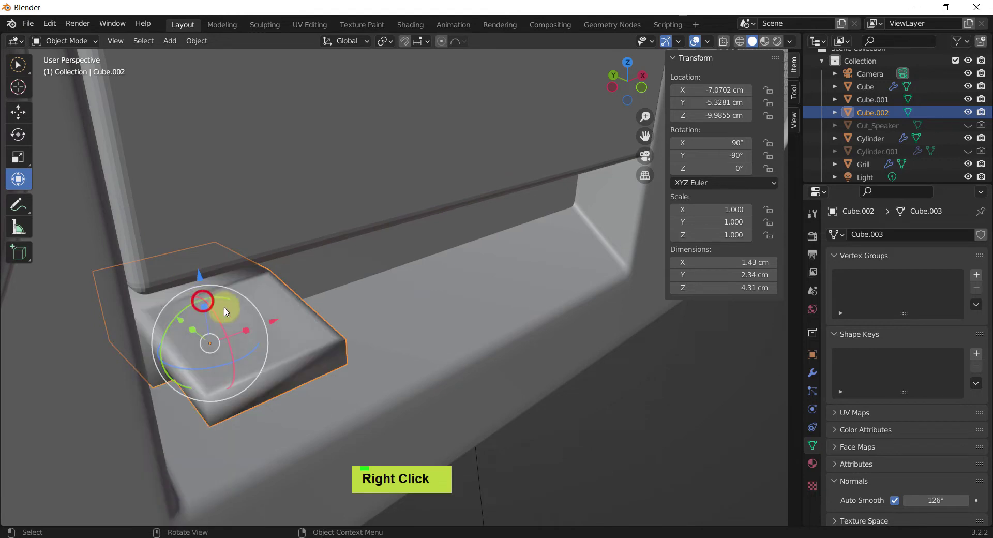
Set the key's Auto Smooth angle to 22.5°
left_click_drag(942, 500, 369, 501)
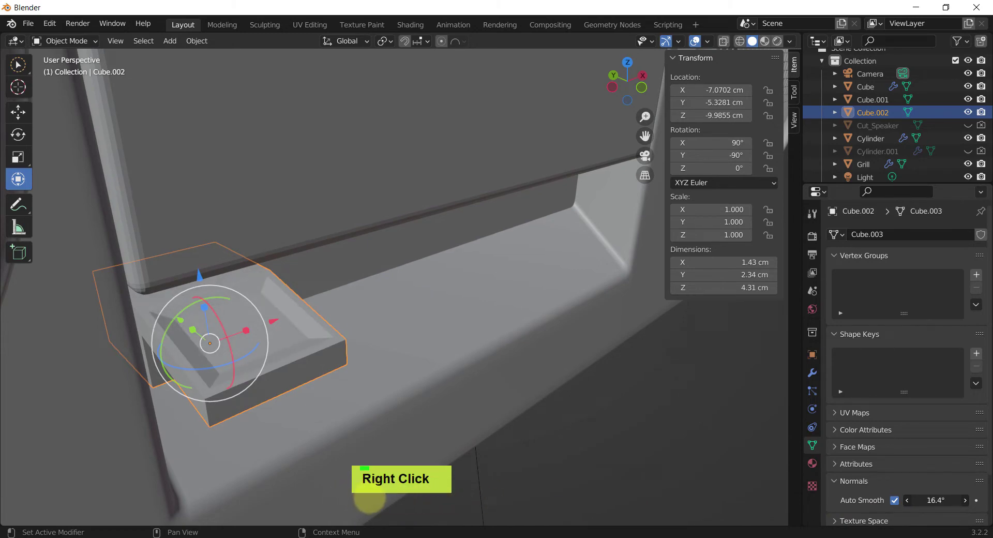
middle_click_drag(435, 344, 216, 316)
middle_click_drag(264, 379, 216, 318)
scroll(115, 337, "down", 3)
scroll(184, 322, "up", 2)
scroll(233, 311, "up", 1)
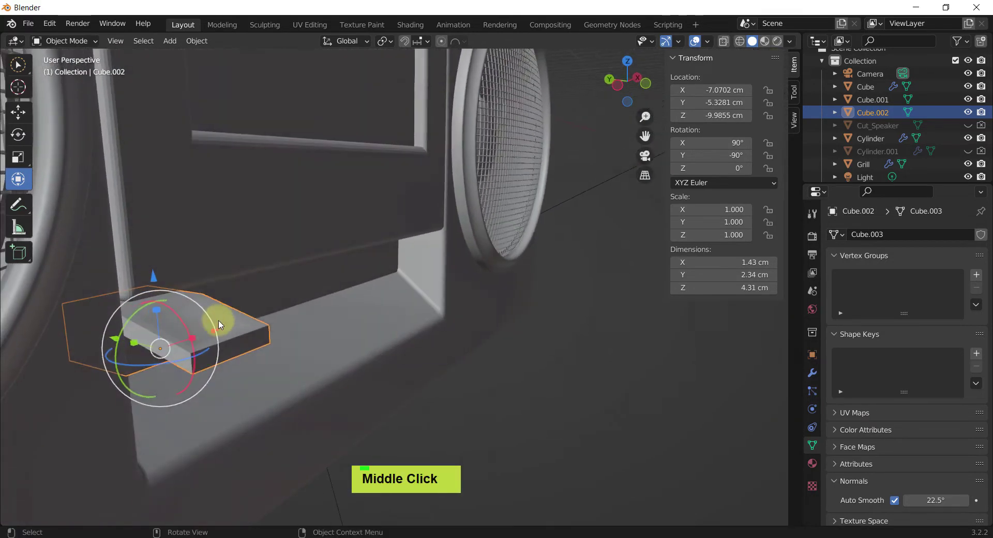
scroll(206, 322, "up", 1)
In Edit Mode, select the edges at the key's two front corners and bevel them with 5 segments to round the corners
key("Tab")
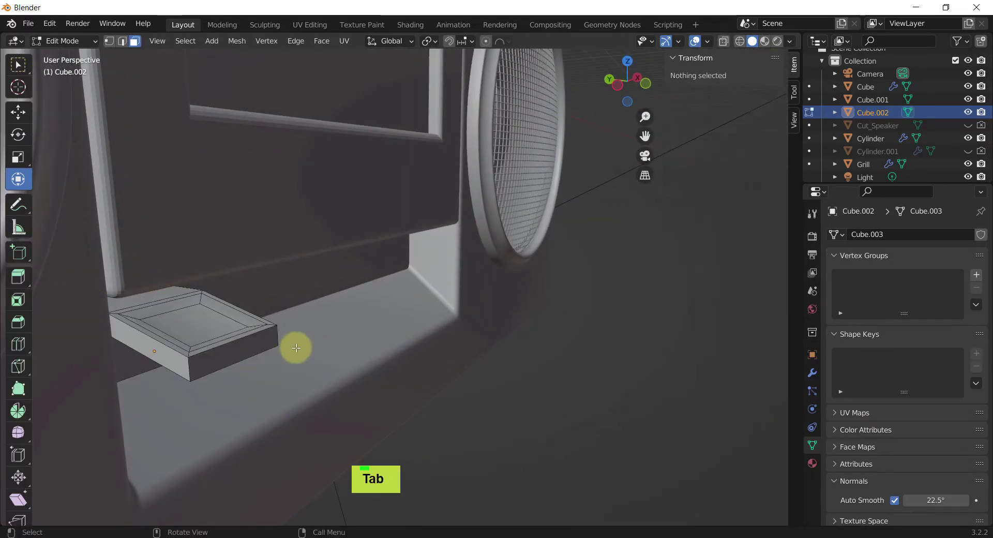
middle_click_drag(179, 368, 284, 381)
scroll(175, 393, "up", 1)
left_click(215, 383)
scroll(215, 385, "up", 1)
key("2")
left_click(329, 342, "shift")
scroll(205, 386, "up", 1)
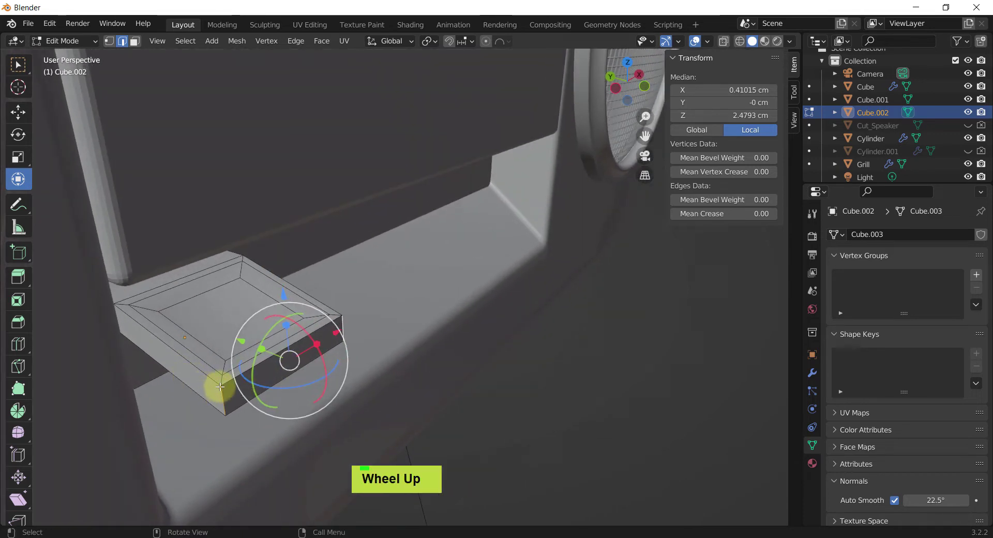
left_click(223, 394, "alt")
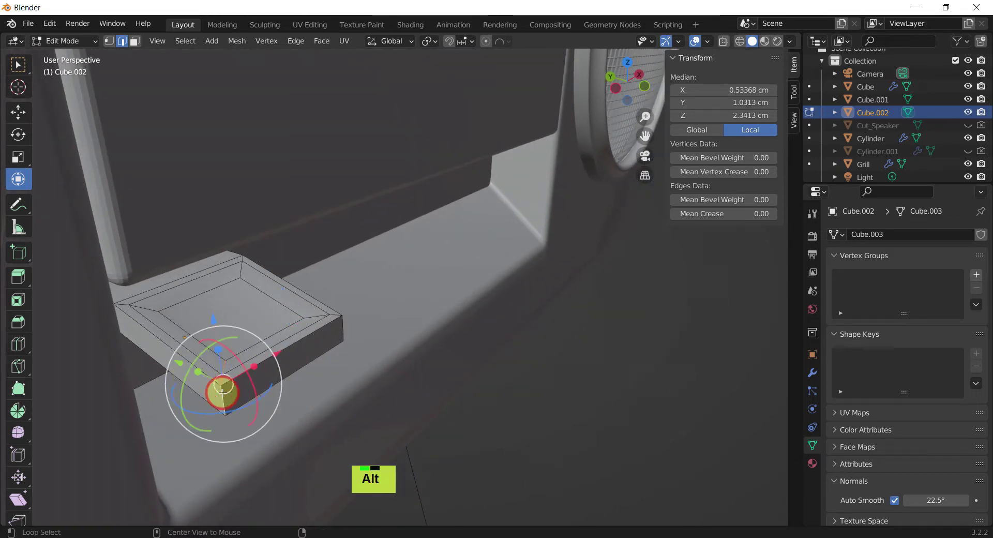
left_click(343, 327, "alt+shift")
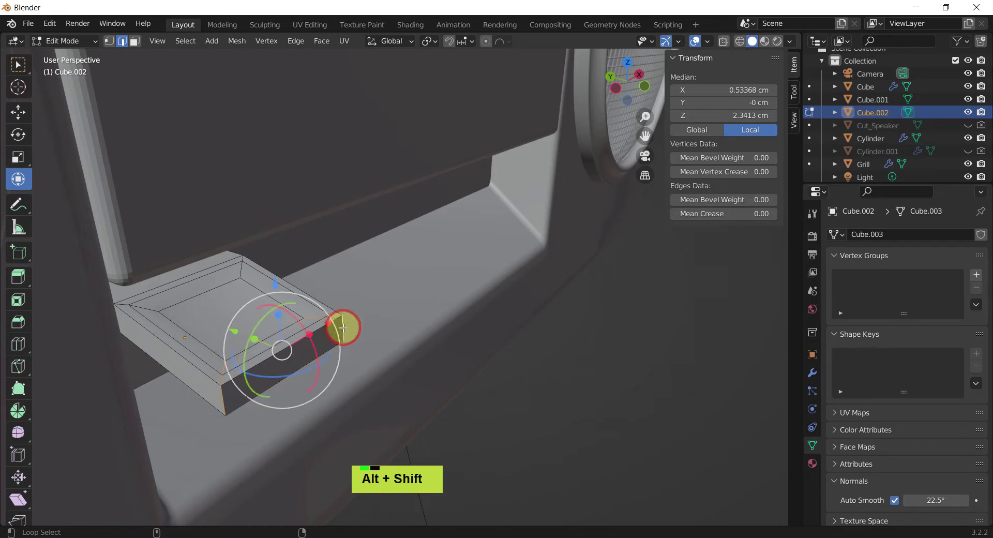
middle_click_drag(343, 328, 448, 384)
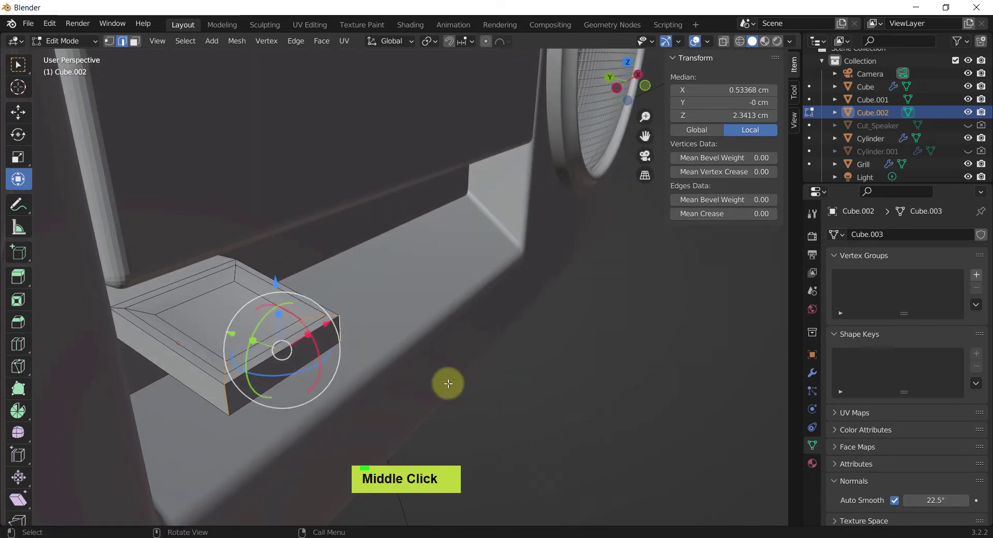
key("ctrl+b")
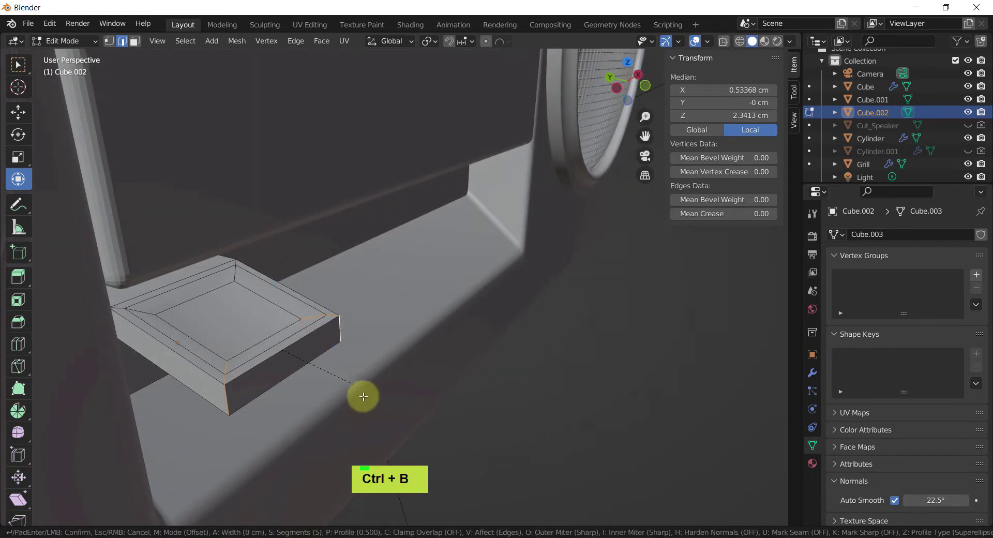
left_click(462, 386)
Bevel the key's outer top edge loop, including the two rear side edges, about 0.06 cm wide with 5 segments
middle_click_drag(333, 400, 281, 381)
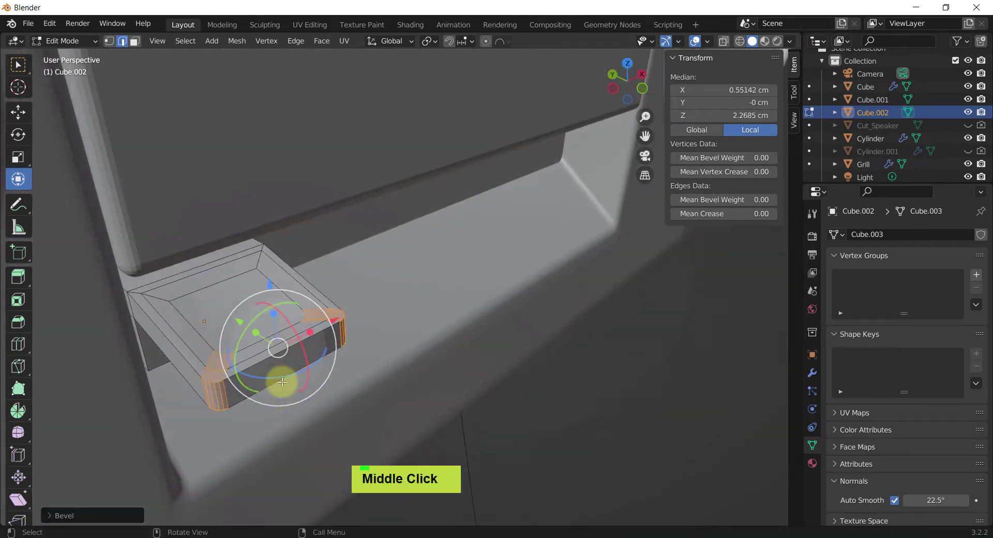
left_click(263, 357, "alt")
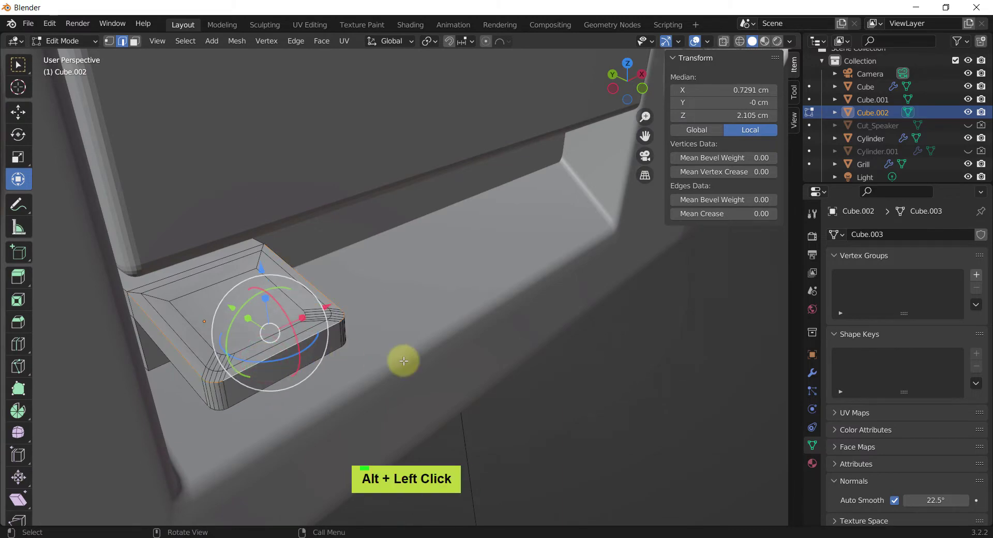
middle_click_drag(402, 362, 389, 306)
left_click(428, 286, "shift")
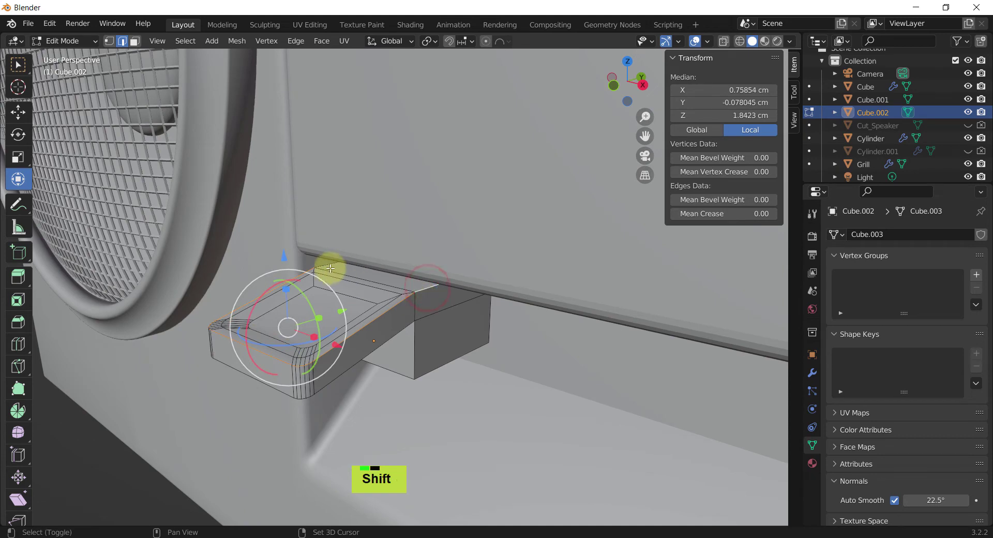
left_click(328, 264, "shift")
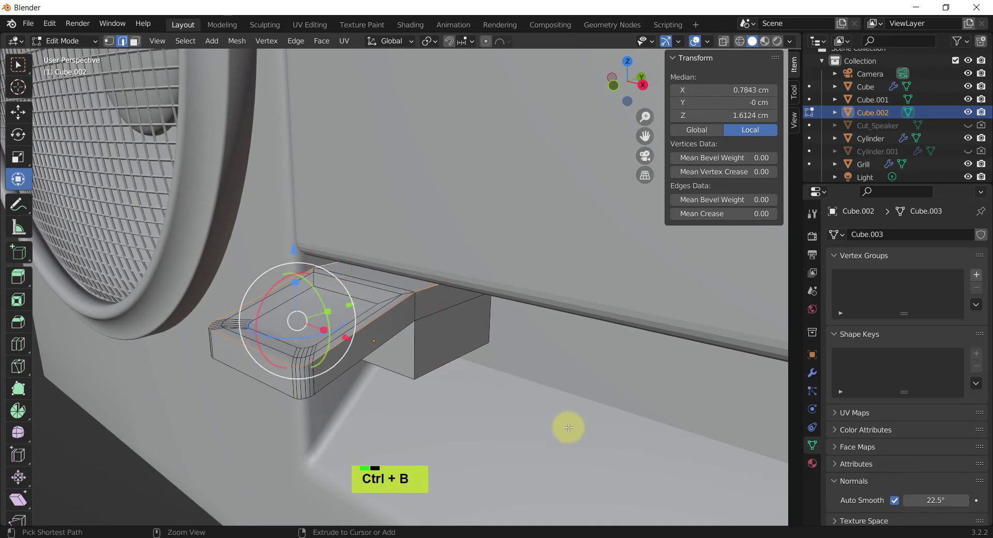
key("ctrl+b")
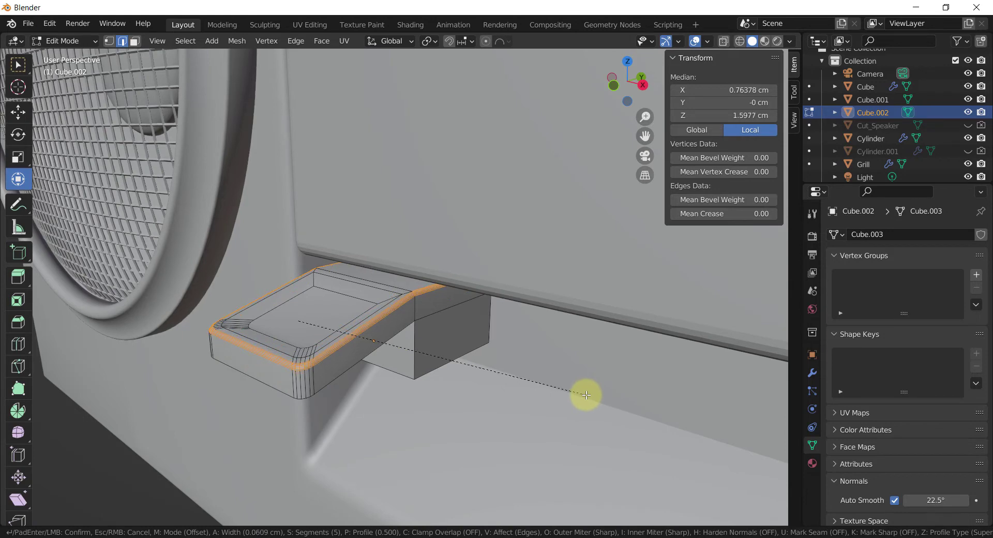
left_click(586, 396)
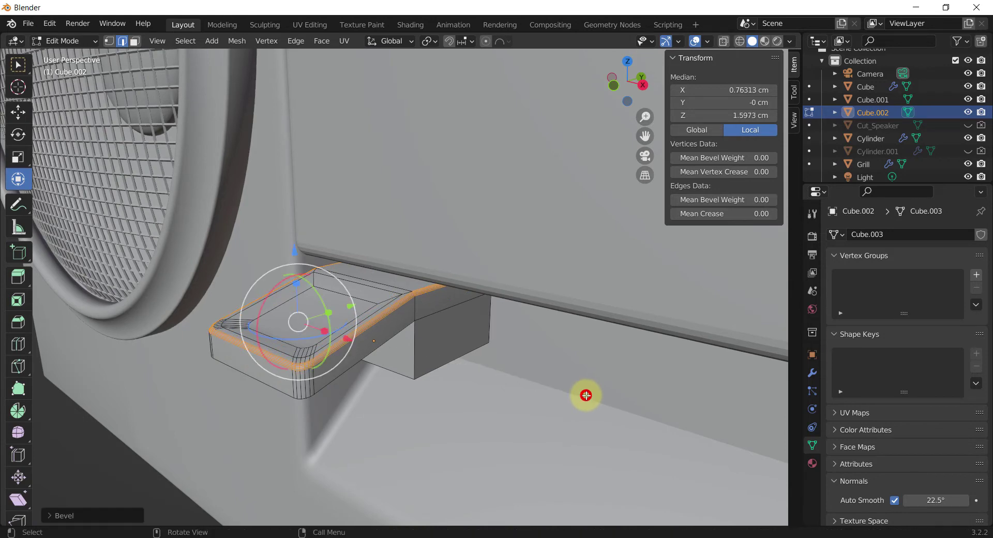
Leave mesh editing and lower the cassette deck button to about Z -10.47 cm in the X-ray front view
middle_click_drag(585, 395, 544, 425)
key("Tab")
scroll(545, 410, "down", 2)
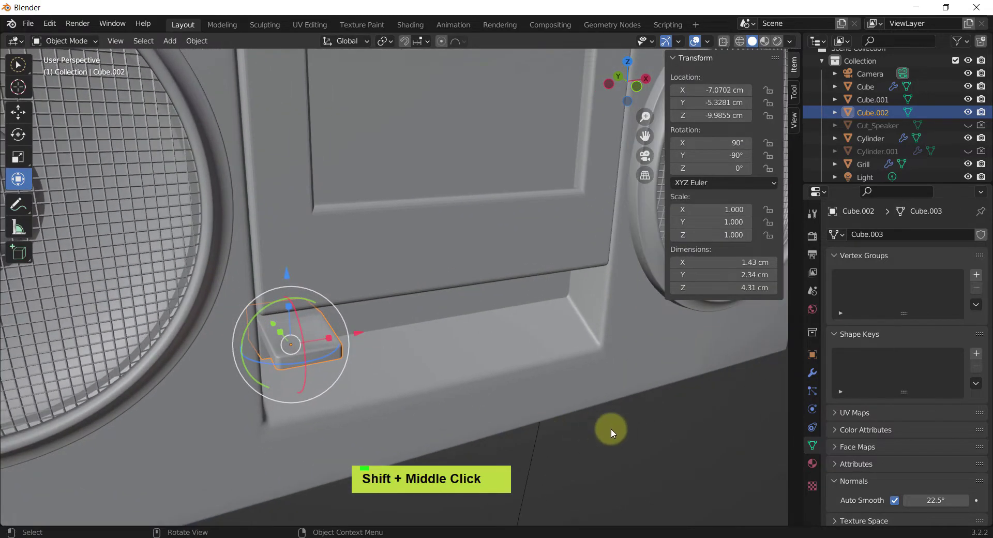
middle_click_drag(636, 429, 624, 428)
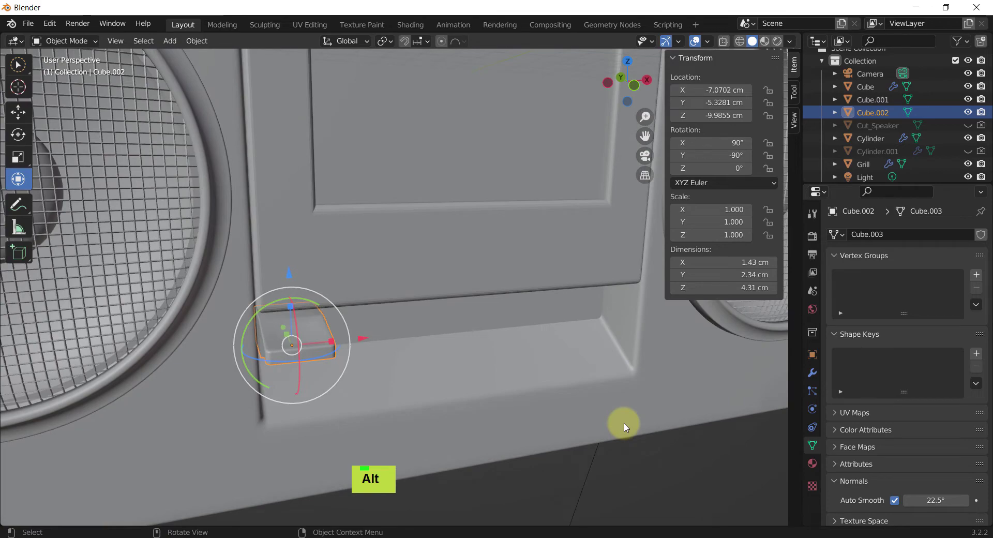
key("KP_1")
scroll(470, 388, "down", 1)
key("alt+z")
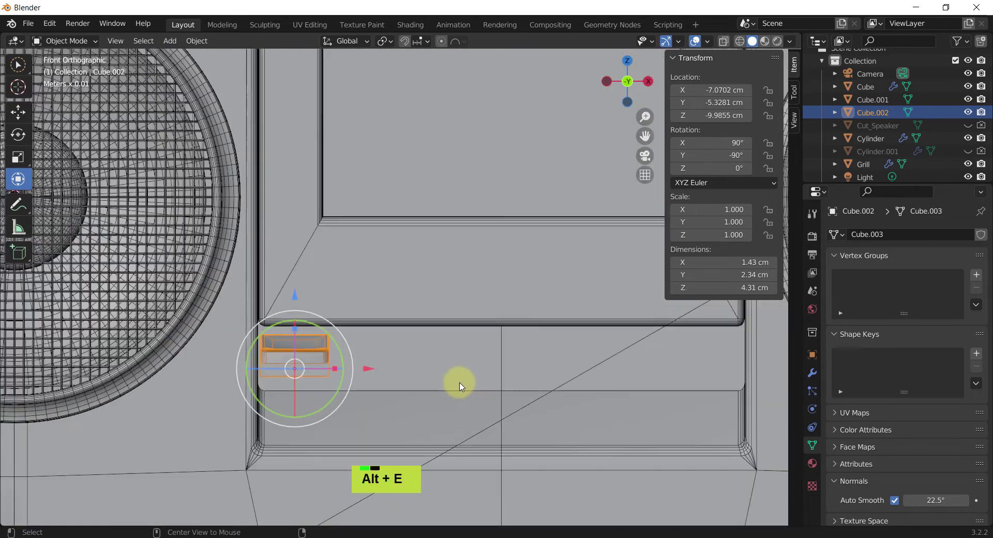
mouse_move(581, 382)
middle_mouse_down("ctrl")
mouse_move(581, 392)
mouse_move(650, 413)
mouse_move(581, 390)
middle_mouse_up("ctrl")
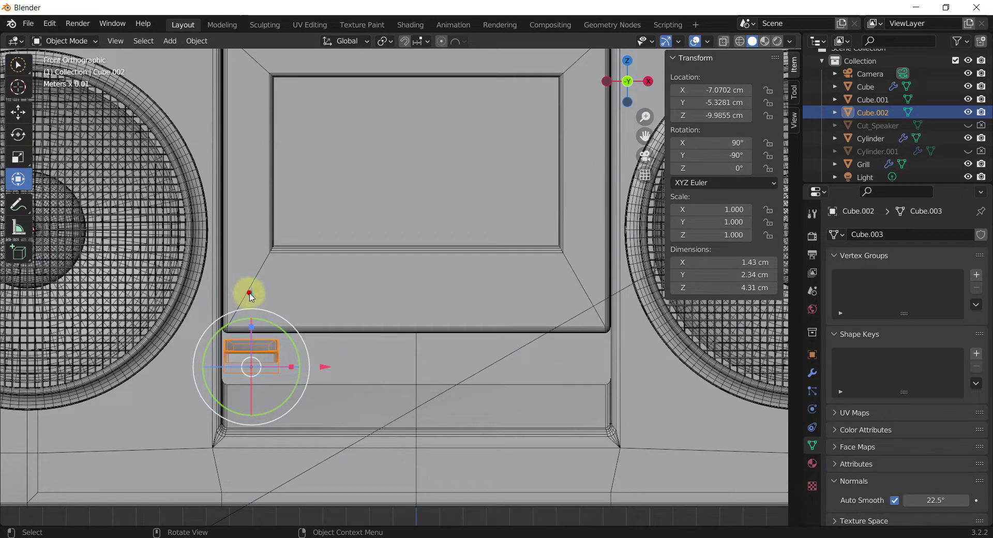
left_click_drag(249, 294, 250, 309)
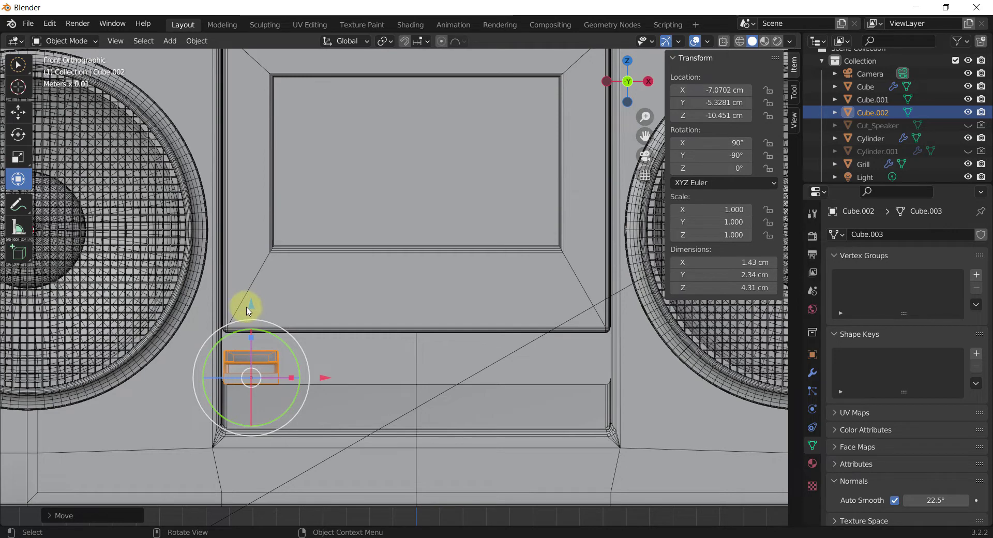
left_click_drag(250, 304, 250, 307)
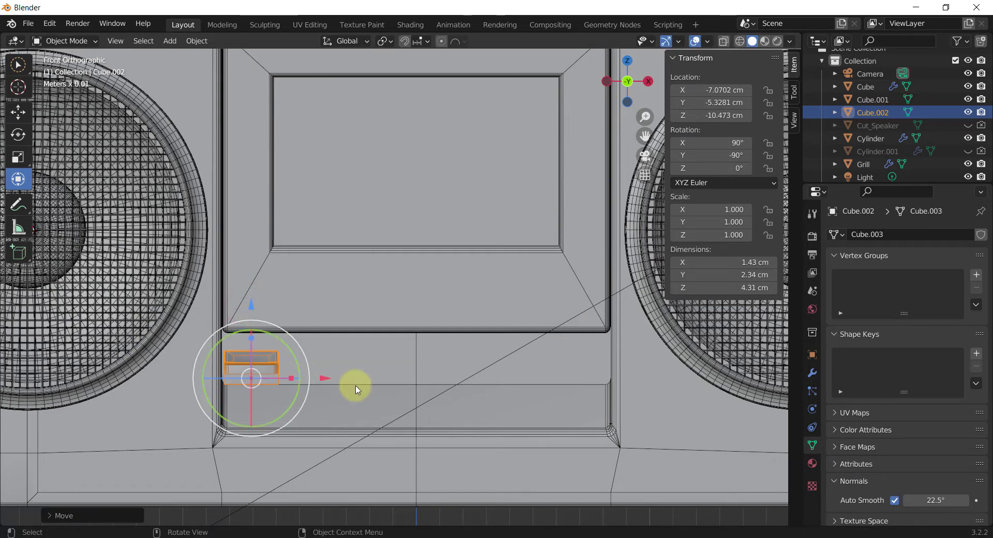
Duplicate the button about 2.75 cm along X and repeat the duplication four times to form a row of six
key("shift")
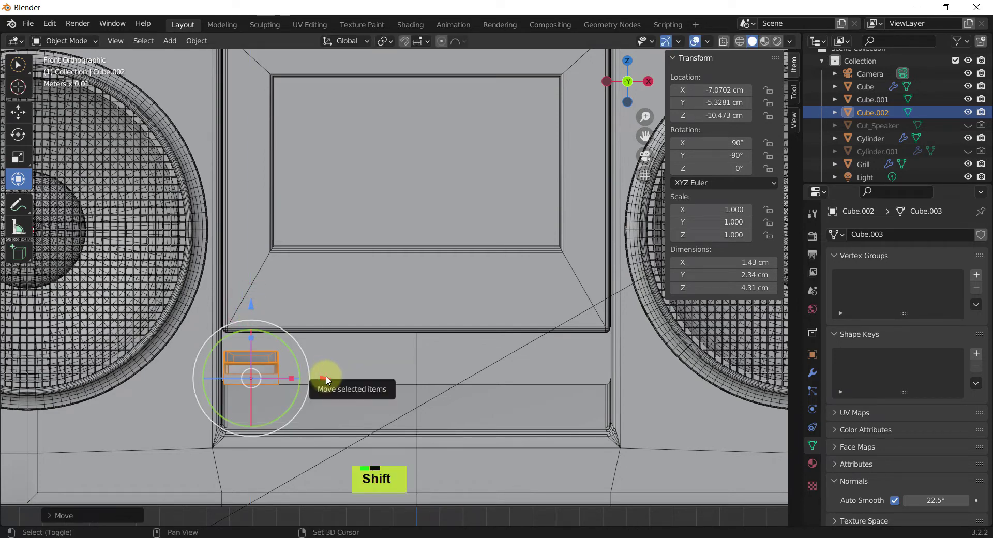
key("shift+d")
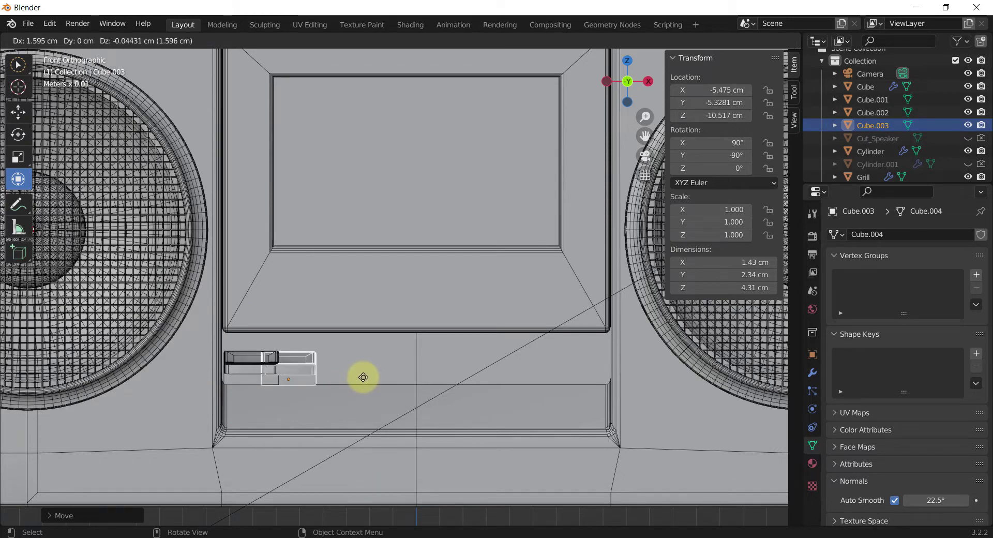
key("x")
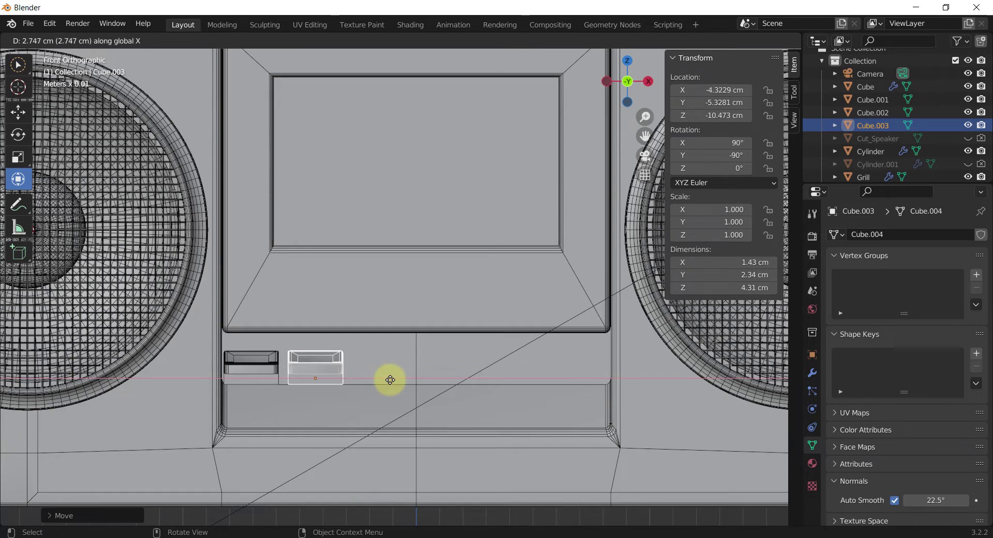
left_click(390, 380)
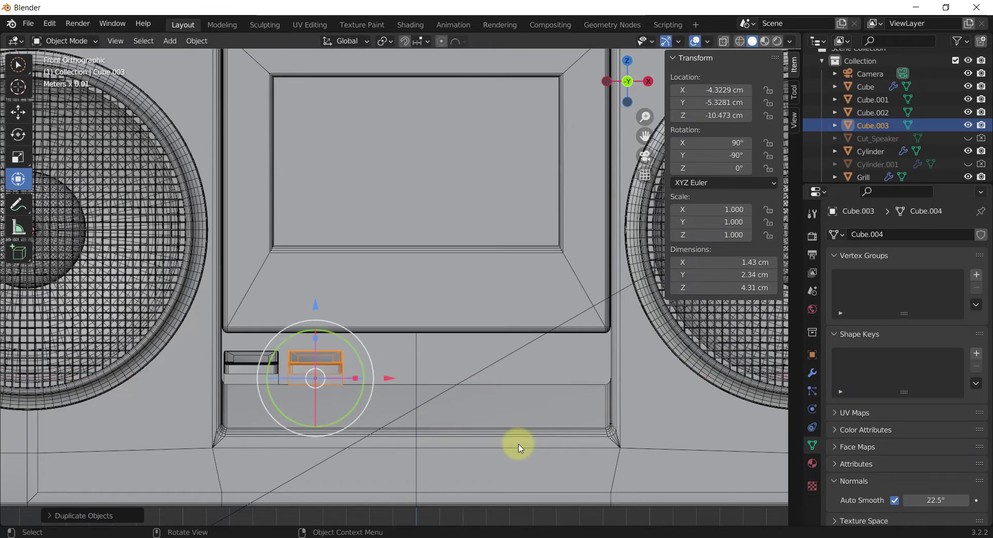
key("shift+r")
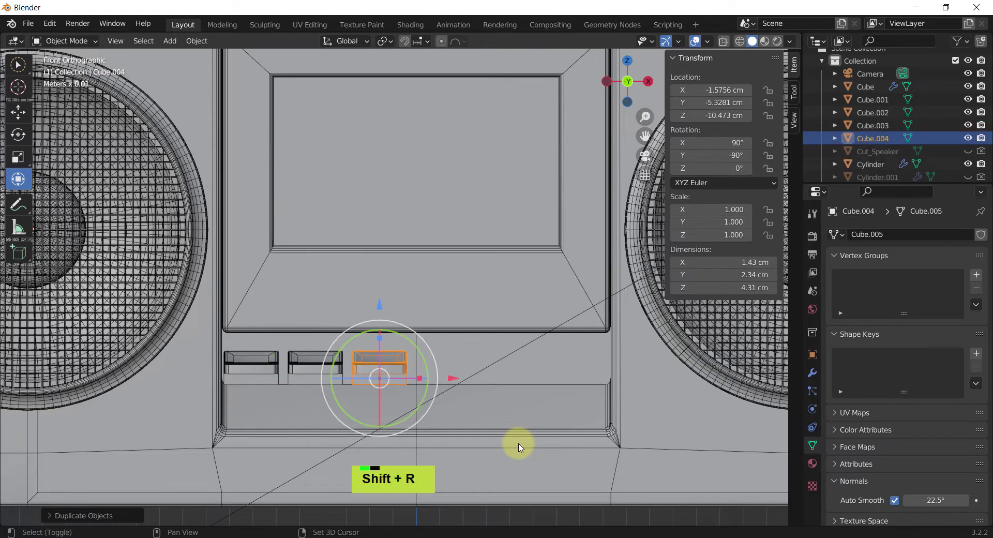
key("shift+r")
key("shift+r")
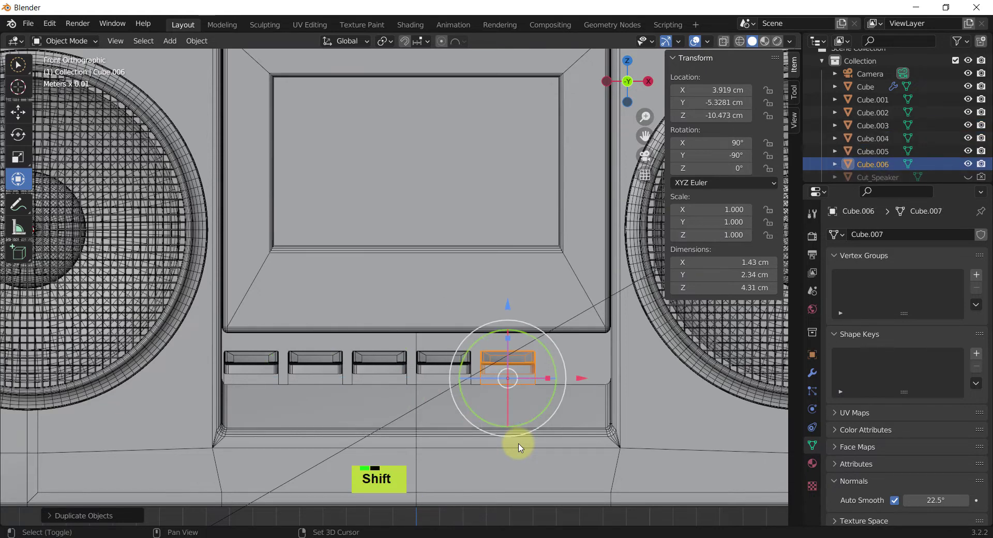
key("shift+r")
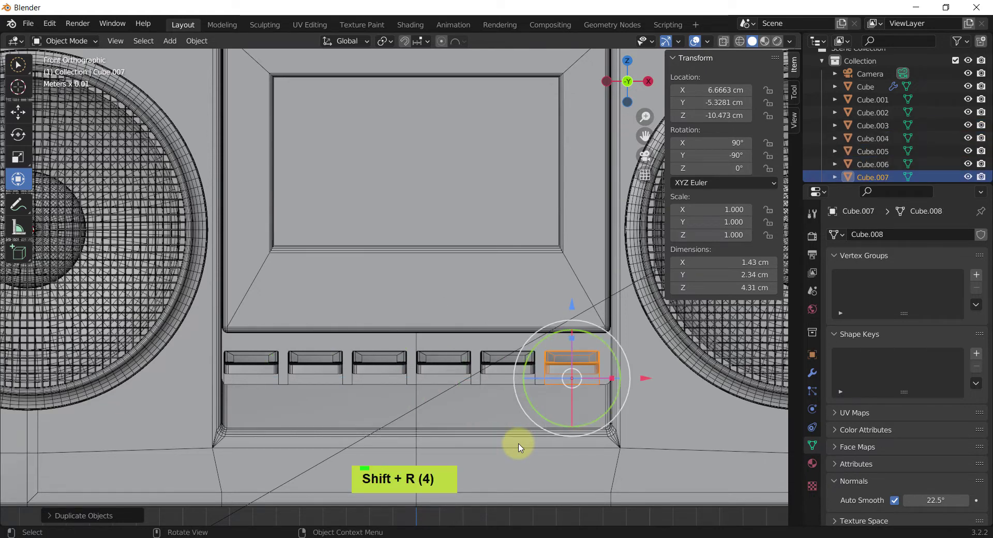
Shift all six buttons together about 0.2 cm along X to centre the row in the recess, then clear the selection
left_click(494, 363, "shift")
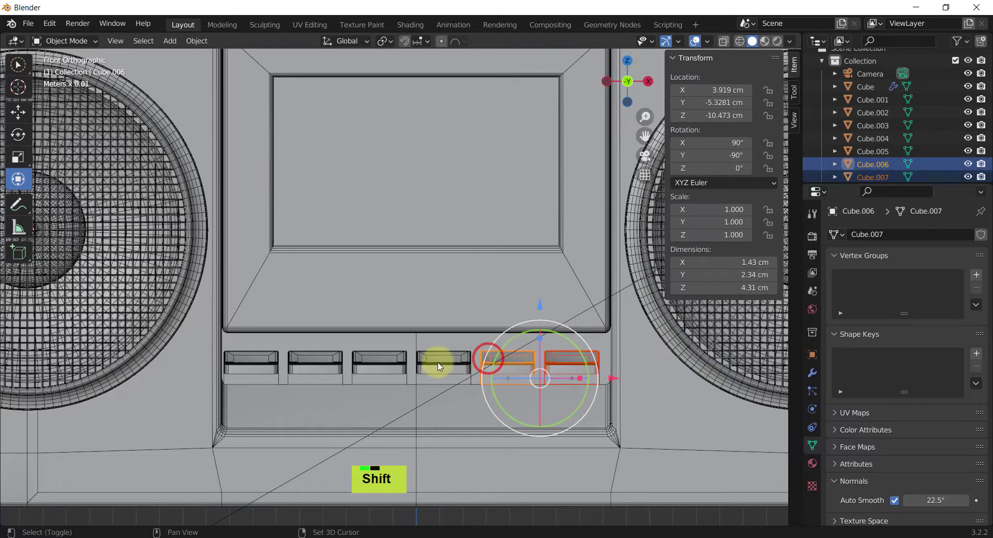
left_click(437, 362, "shift")
left_click(370, 364, "shift")
left_click(312, 364, "shift")
left_click(250, 364, "shift")
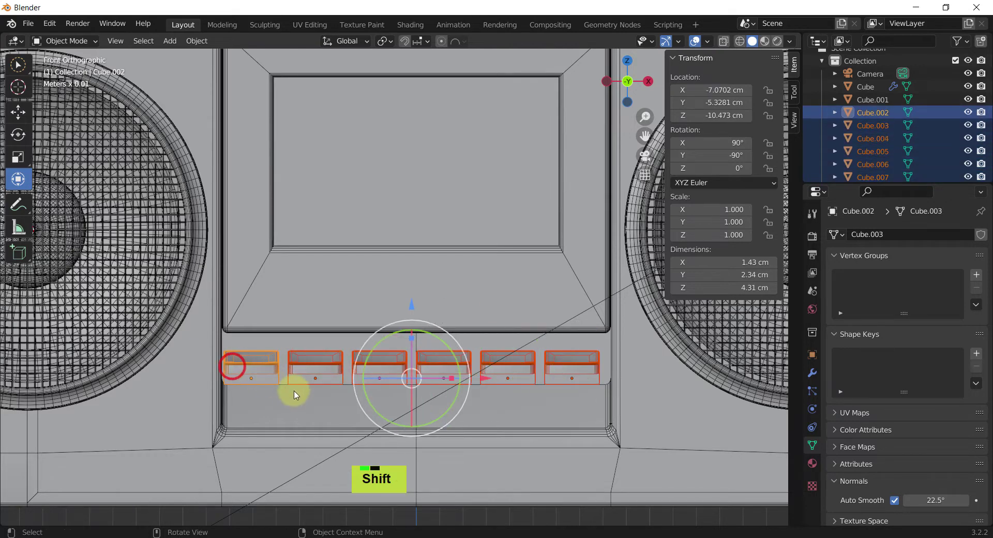
left_click_drag(484, 380, 490, 380)
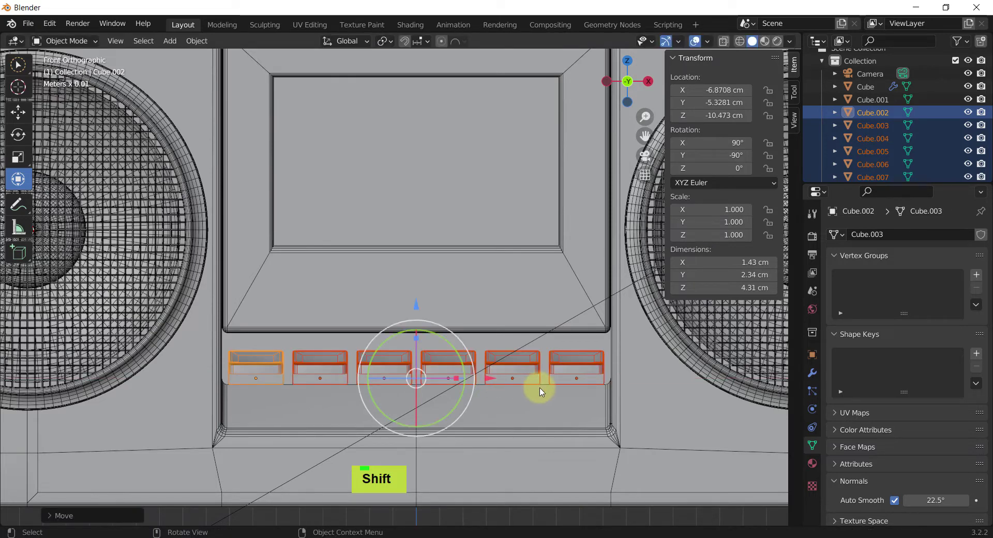
mouse_move(510, 383)
middle_mouse_down()
mouse_move(493, 373)
mouse_move(492, 383)
middle_mouse_up()
scroll(492, 383, "down", 4)
left_click(588, 471)
Join the six cassette deck buttons into one object with the first button of the row as the active one
middle_click_drag(532, 443, 418, 412)
scroll(417, 412, "up", 3)
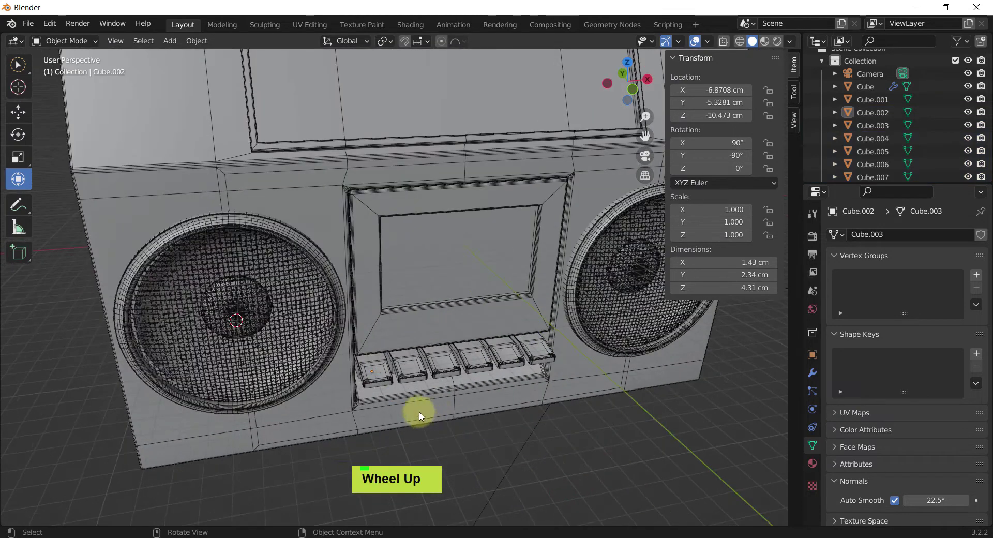
left_click(376, 375)
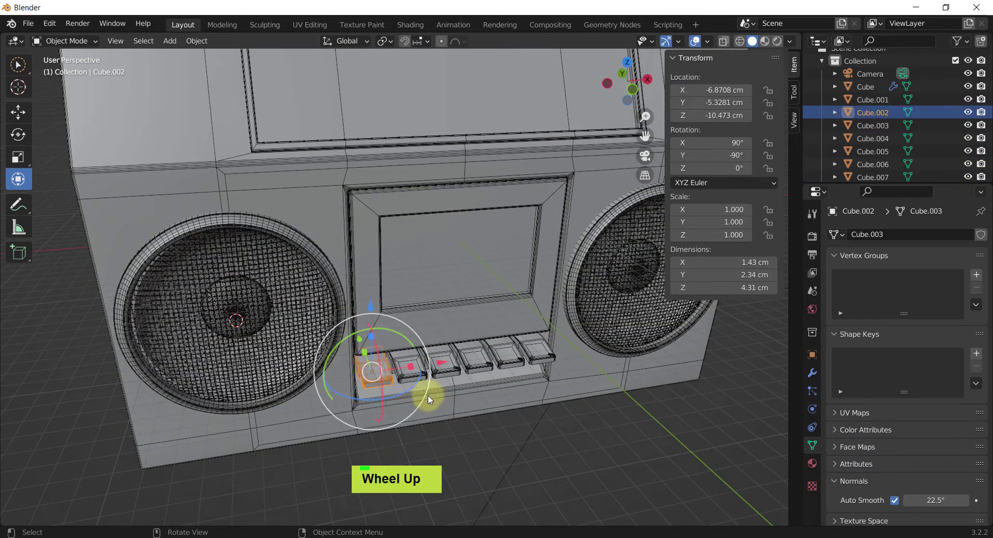
left_click(433, 382)
scroll(517, 393, "up", 3)
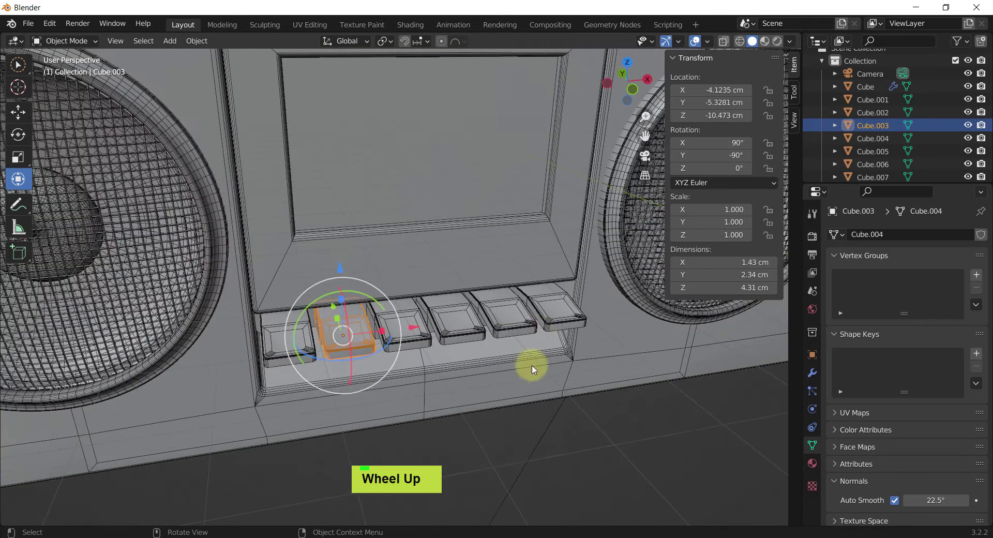
left_click(550, 326)
left_click(504, 323, "shift")
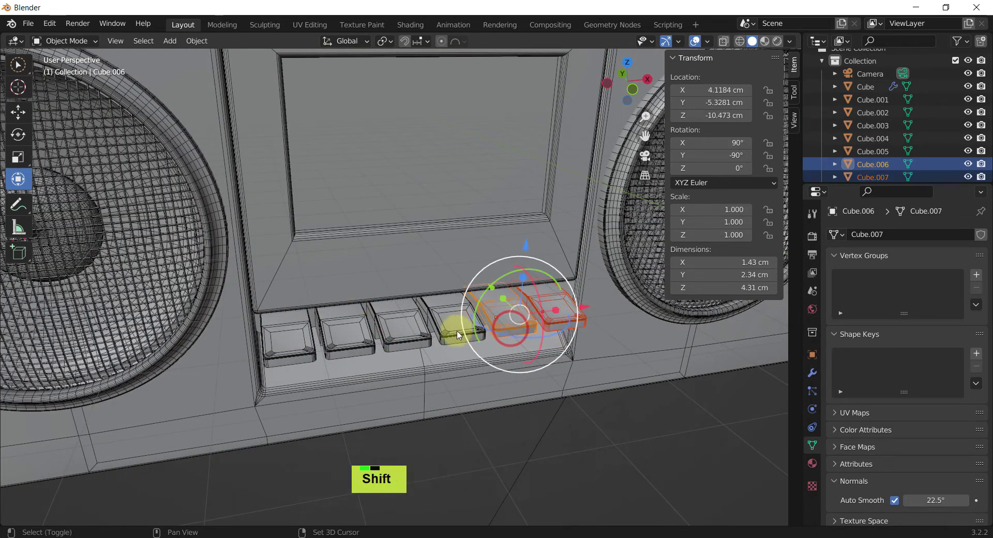
left_click(457, 328, "shift")
left_click(412, 332, "shift")
left_click(345, 344, "shift")
left_click(288, 343, "shift")
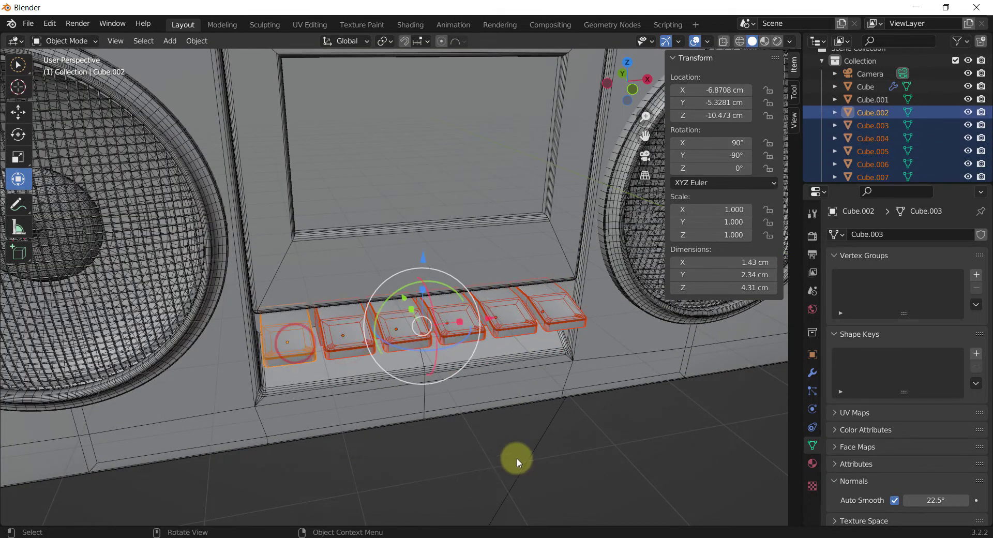
key("ctrl+j")
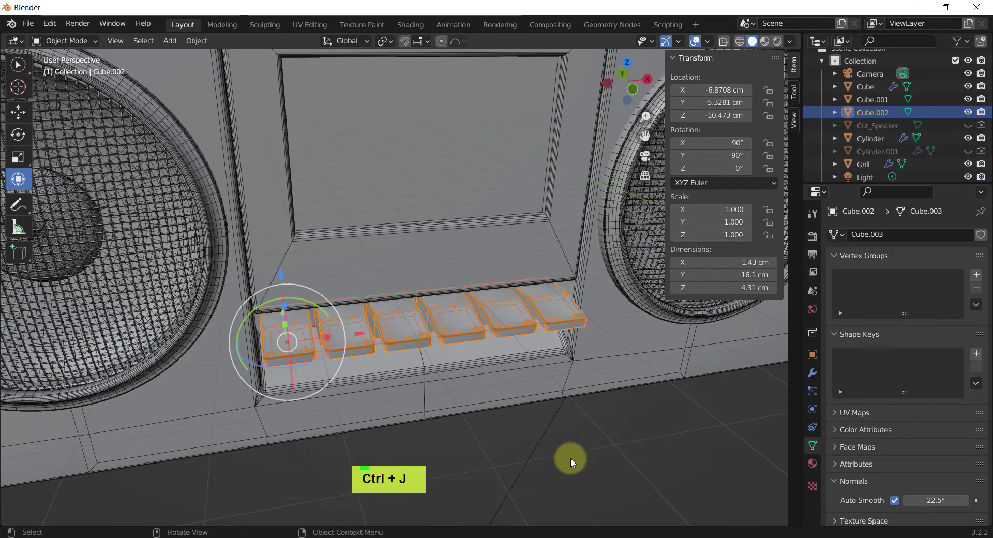
left_click(589, 465)
double_click(510, 306)
left_click(614, 473)
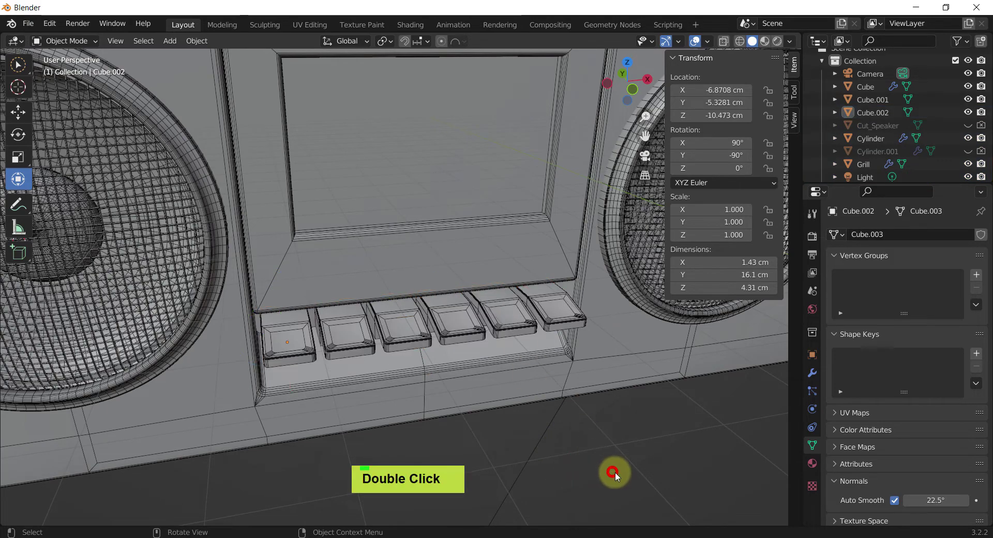
Turn off the X-ray display and review the whole front of the boombox, including its sloped upper panel
scroll(616, 478, "down", 3)
middle_click_drag(616, 479, 384, 369)
key("alt+z")
scroll(626, 457, "down", 2)
middle_click_drag(599, 441, 441, 299)
middle_click_drag(539, 300, 421, 315, "shift")
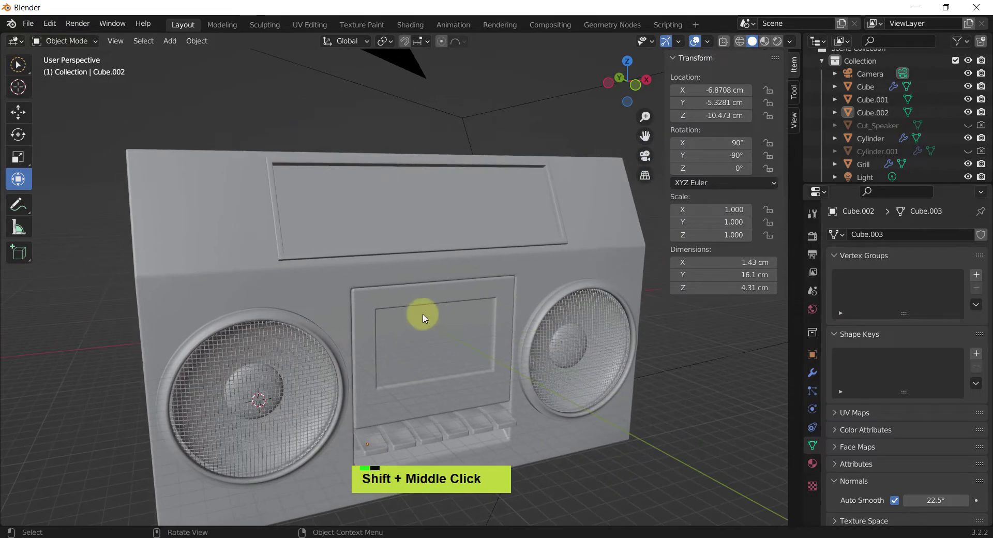
middle_click_drag(474, 287, 518, 256, "shift")
middle_click_drag(443, 276, 474, 324, "shift")
scroll(480, 355, "down", 2)
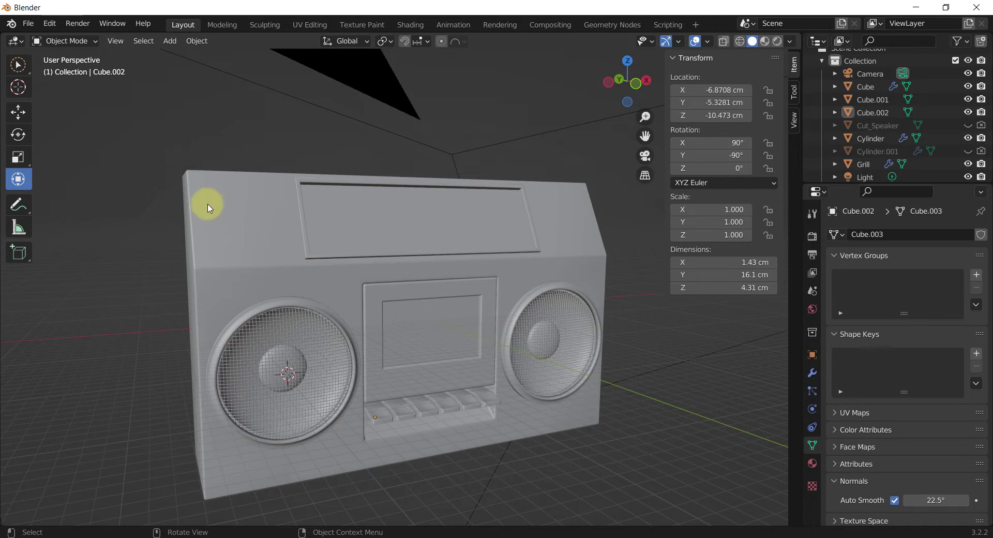
middle_click_drag(258, 218, 239, 275, "shift")
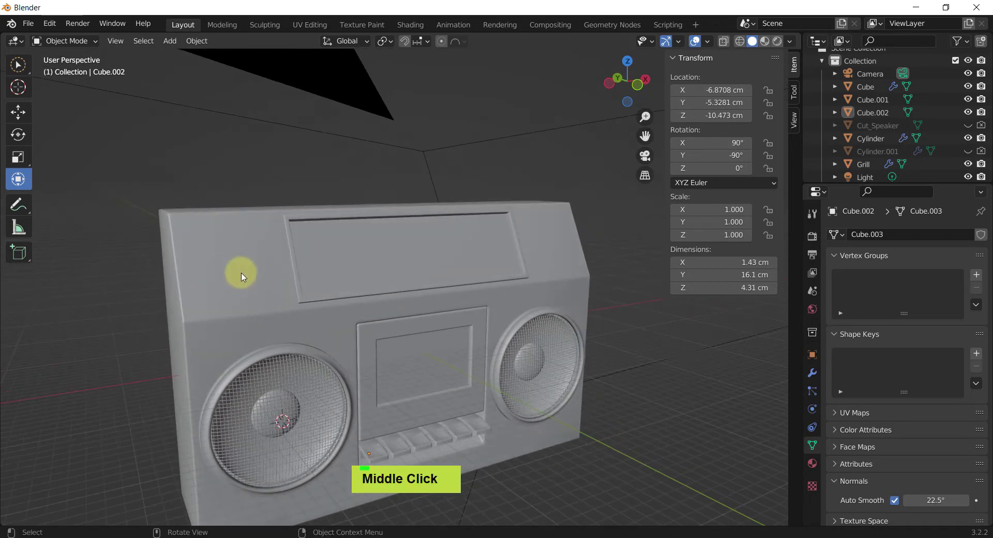
middle_click_drag(412, 270, 423, 233, "shift")
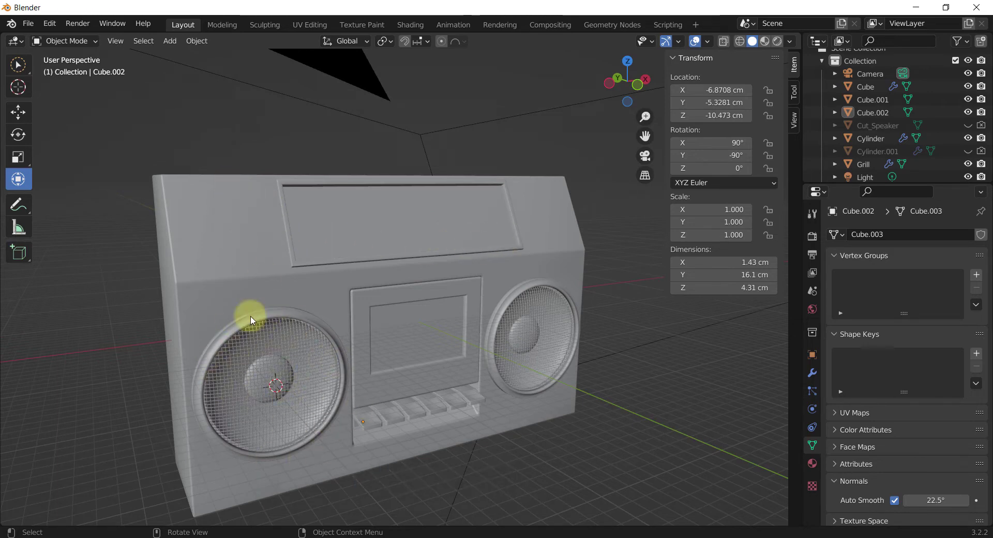
middle_click_drag(237, 236, 208, 229)
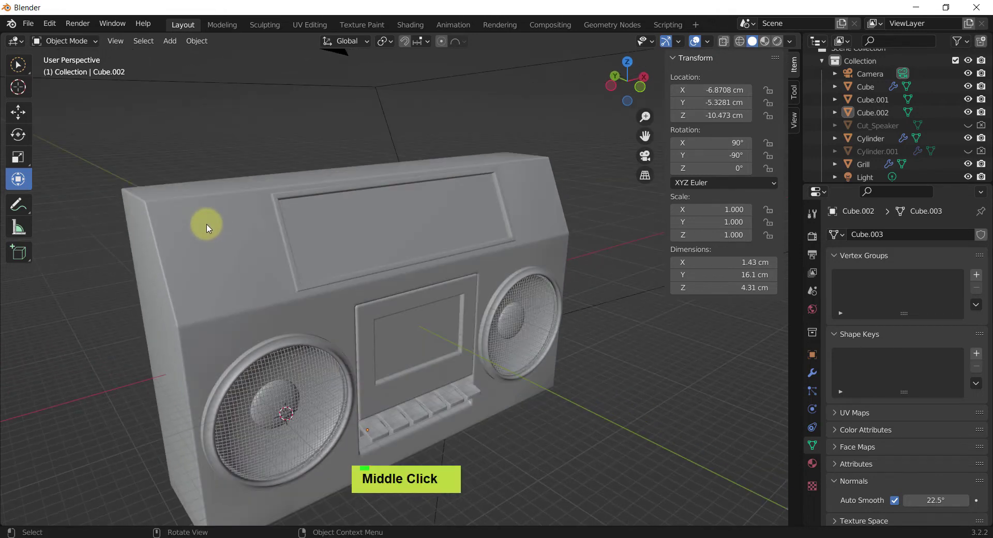
Add a UV sphere about 6.44 cm in diameter on the sloped panel beside the display recess, above the first speaker
left_click(21, 252)
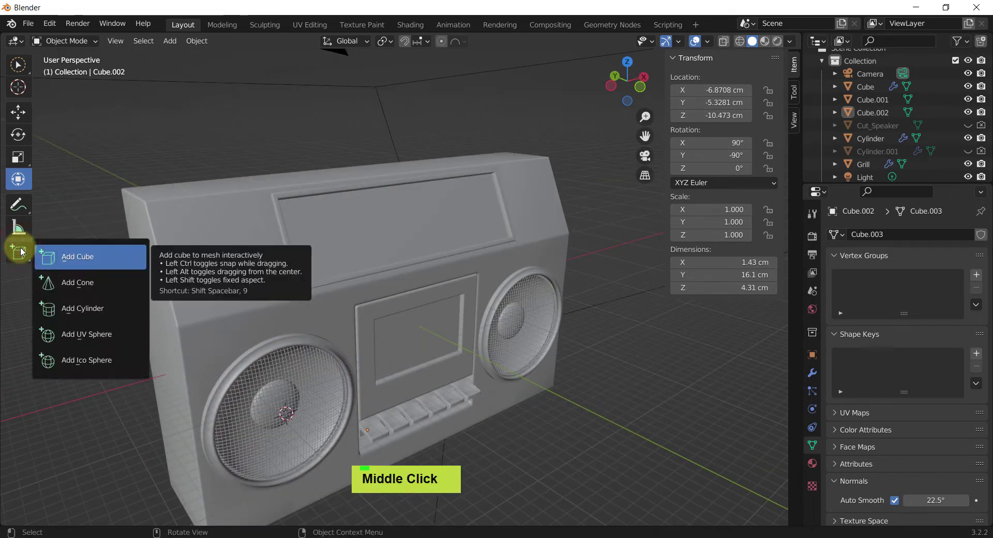
left_click(49, 334)
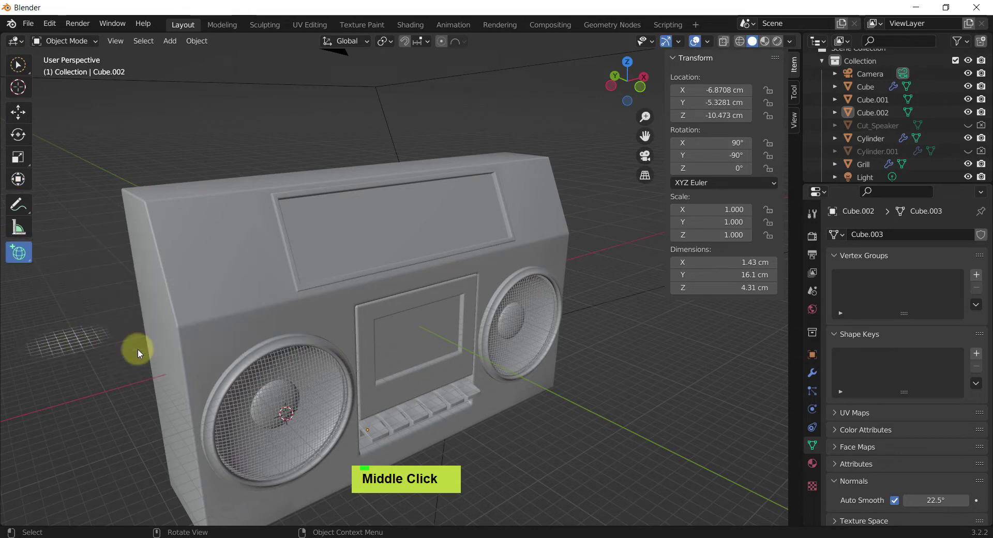
left_click_drag(224, 248, 270, 284)
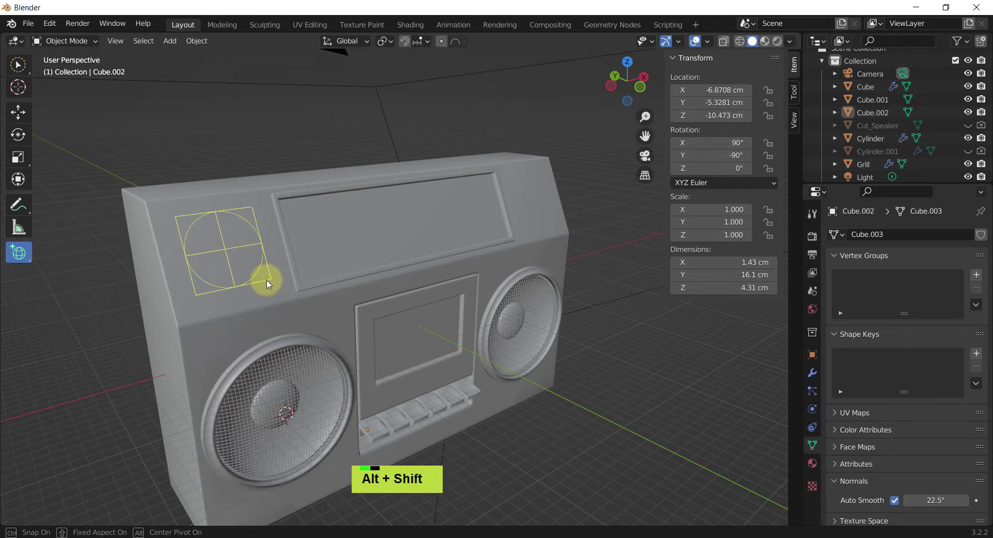
left_click_drag(267, 283, 269, 282, "shift")
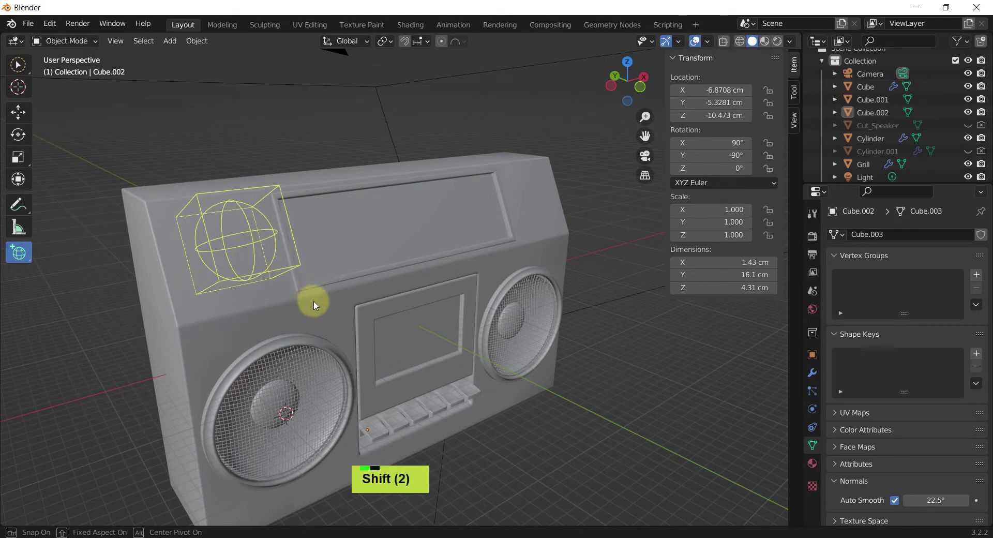
left_click(308, 288, "shift")
Activate the Transform tool for the new sphere and set the transform orientation to Normal
middle_click_drag(308, 288, 300, 334)
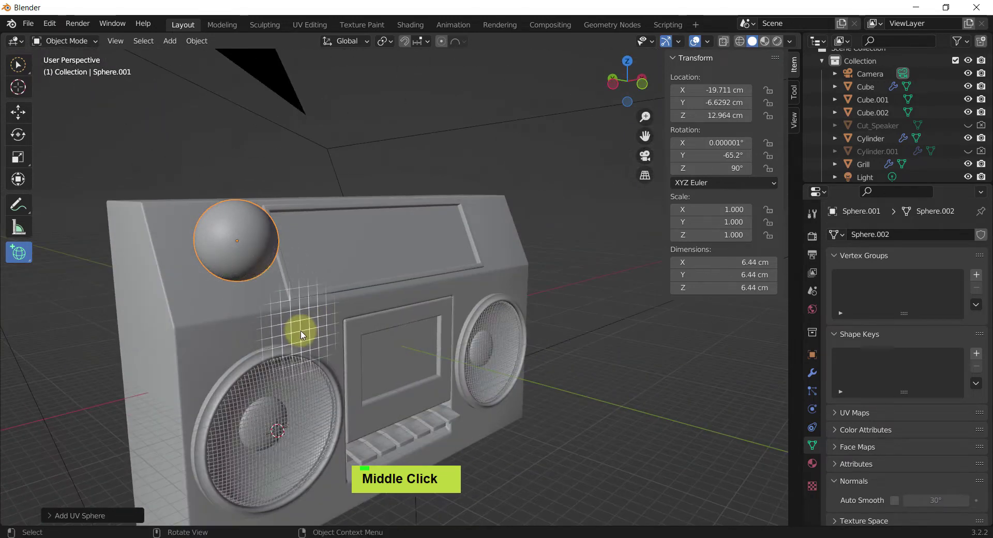
key("shift+space")
key("t")
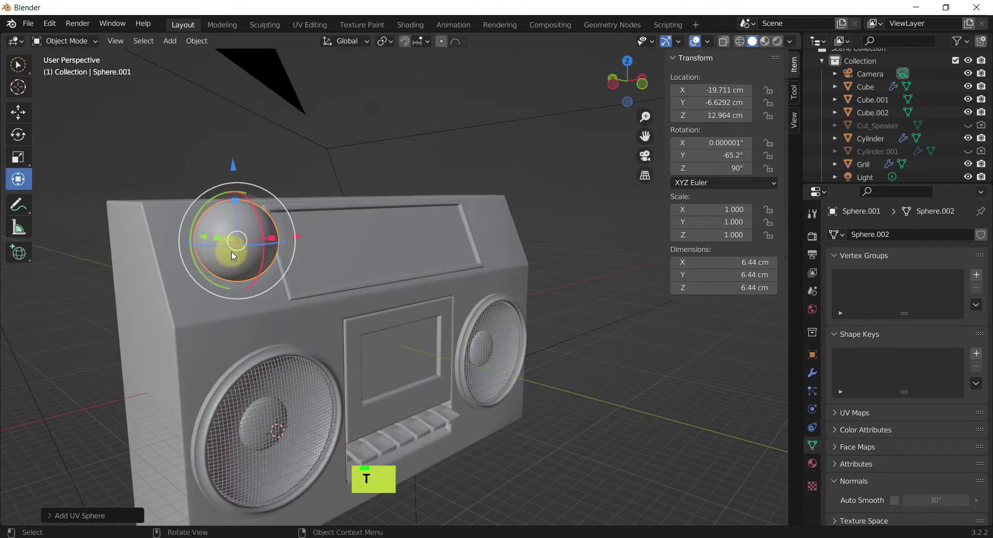
middle_click_drag(236, 246, 274, 264)
left_click(352, 41)
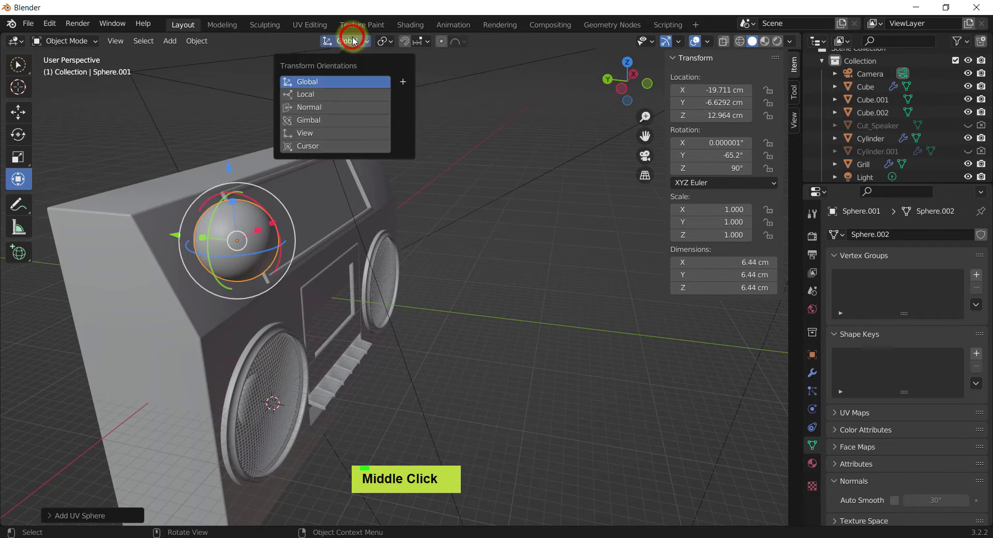
left_click(309, 107)
Sink the sphere about 3.2 cm into the sloped panel along its normal Z axis and clear the selection
middle_click_drag(216, 304, 268, 221)
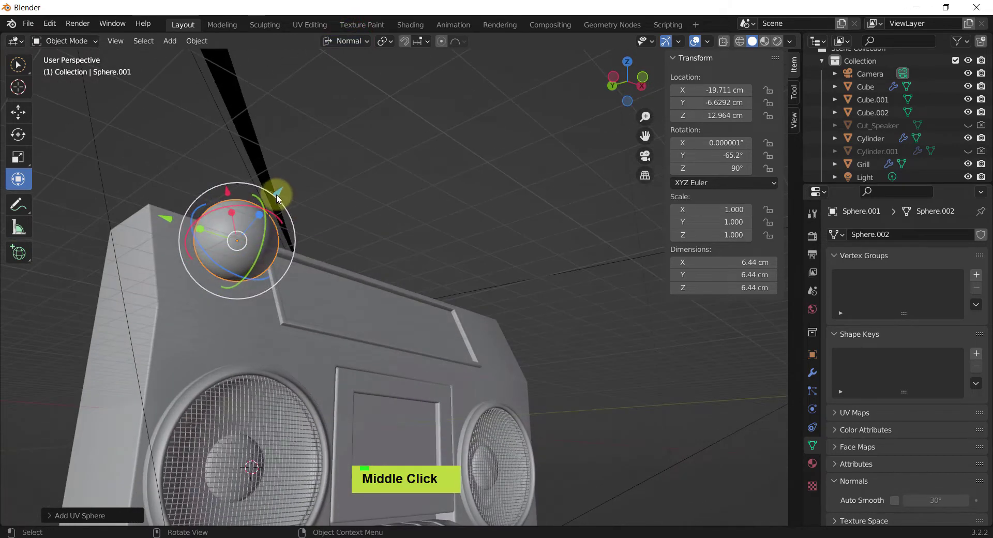
left_click_drag(276, 193, 247, 256)
middle_click_drag(247, 255, 304, 184)
scroll(275, 220, "up", 1)
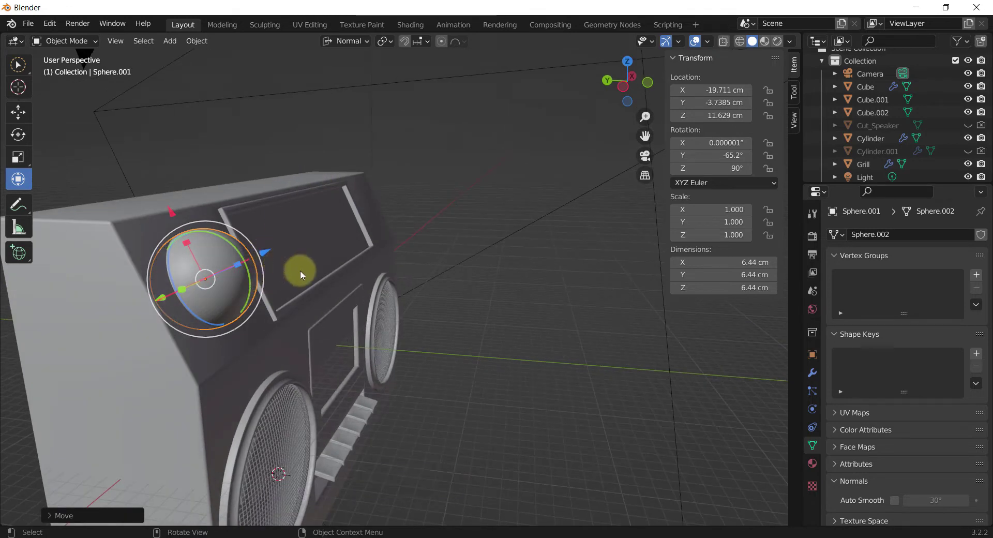
middle_click_drag(494, 292, 516, 288, "shift")
scroll(530, 279, "down", 3)
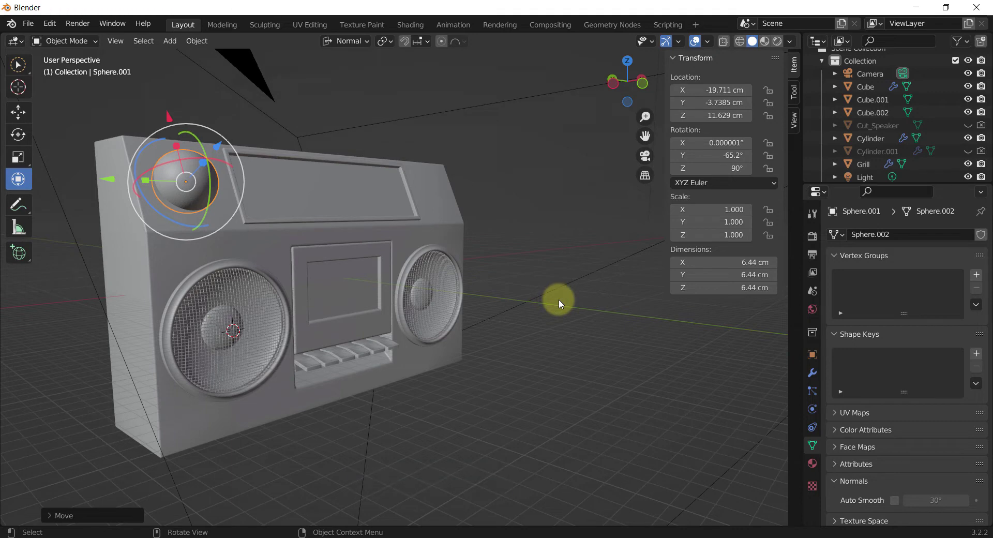
middle_click_drag(559, 299, 587, 317, "shift")
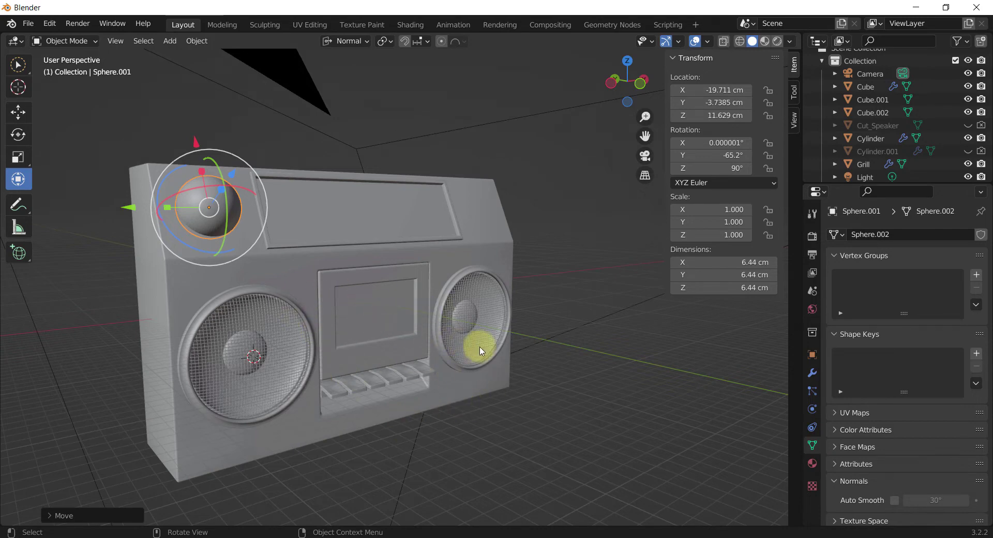
middle_click_drag(561, 393, 308, 291, "shift")
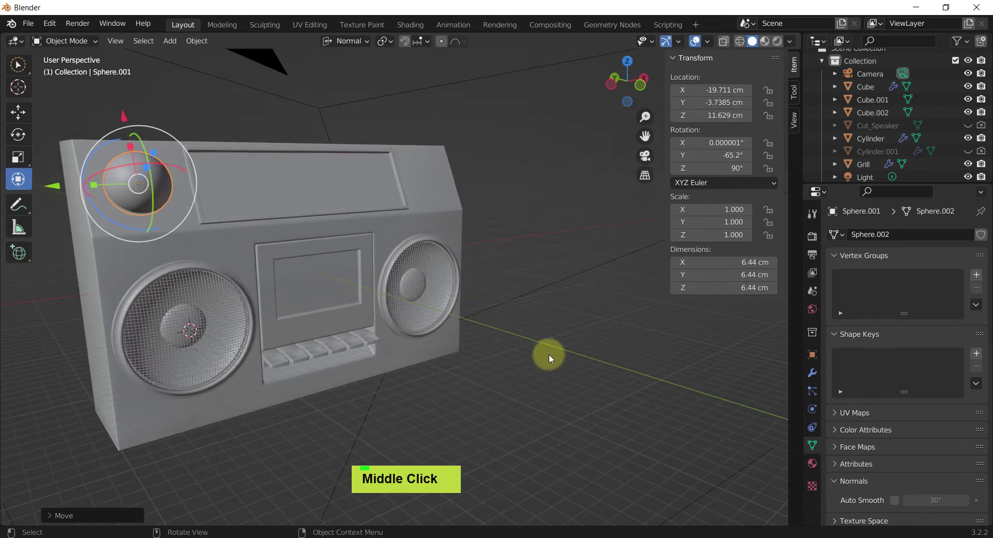
middle_click_drag(507, 291, 539, 312, "shift")
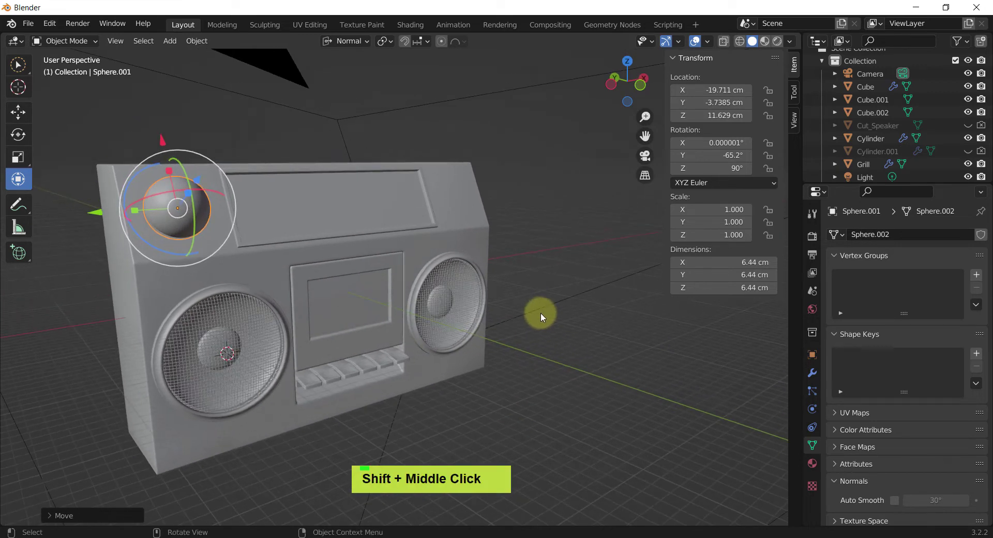
left_click(579, 323)
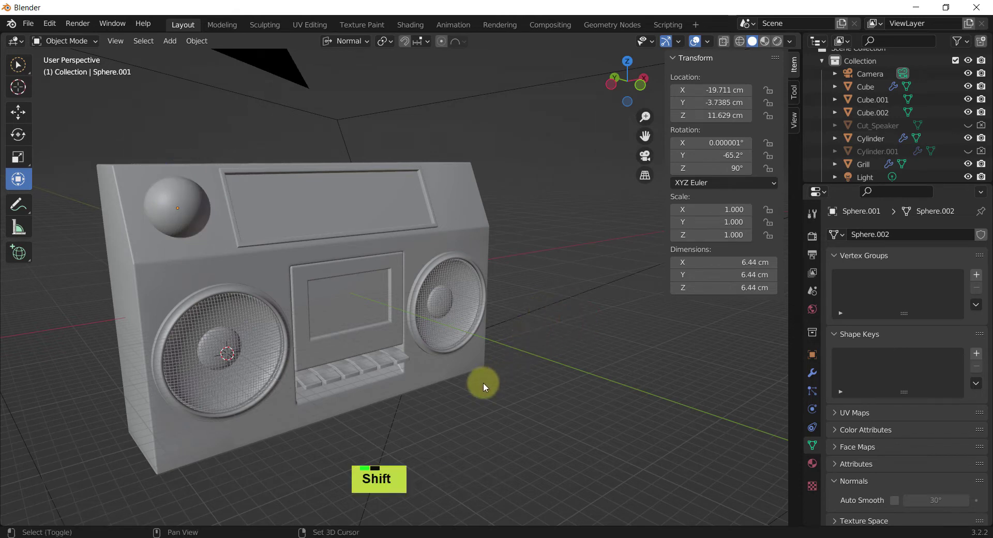
Reset the 3D cursor to the world origin and select the cassette door, bringing the whole boombox back into view
key("shift+s")
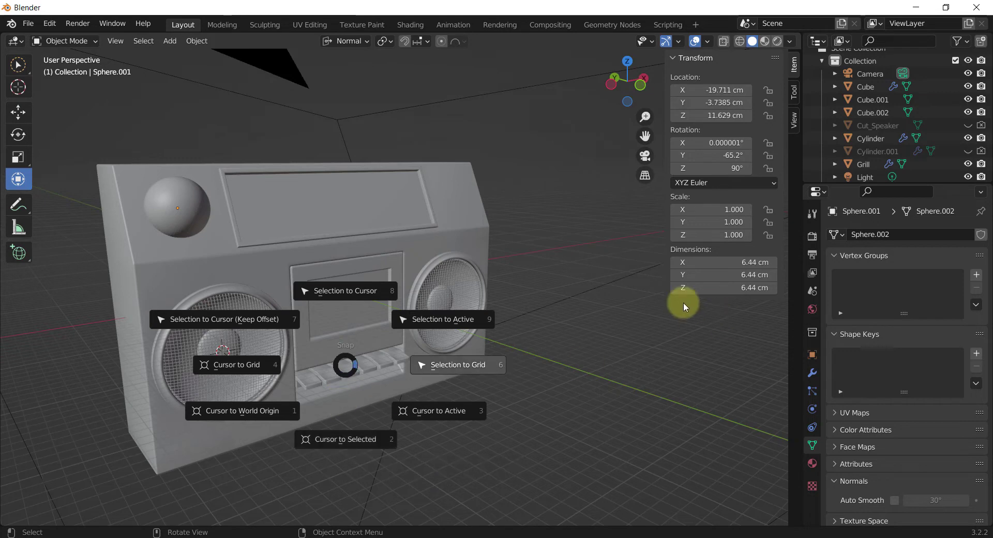
left_click(599, 300)
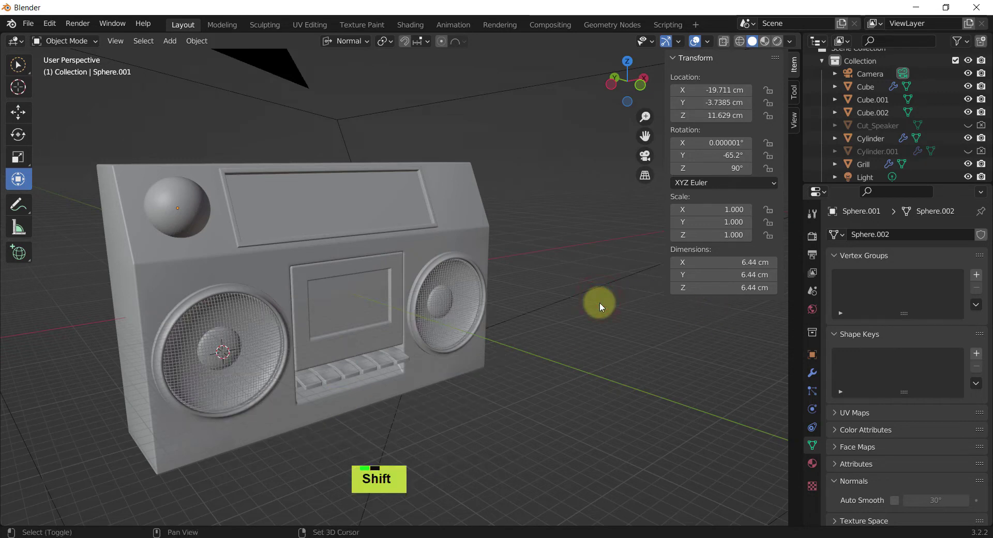
key("shift+c")
scroll(304, 467, "up", 10)
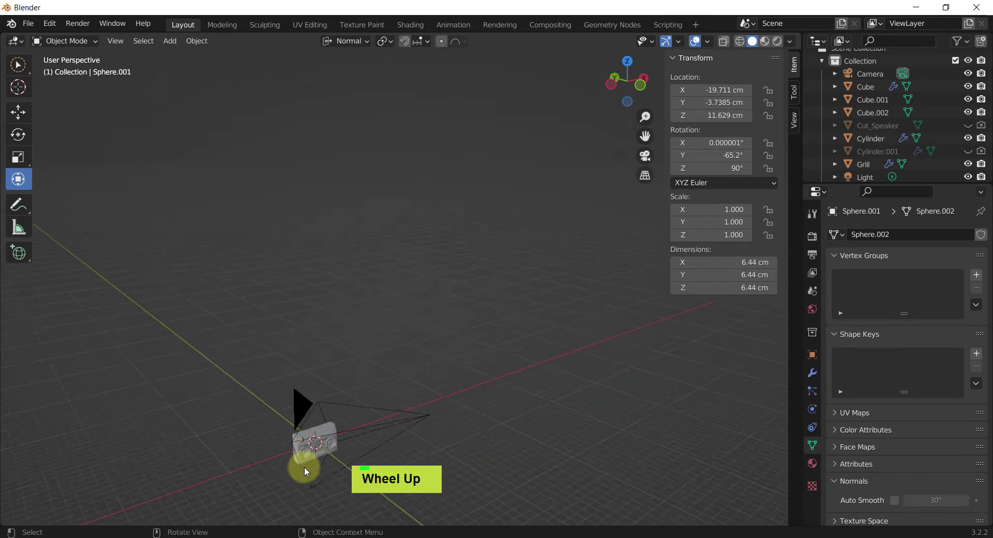
left_click(397, 338)
middle_click_drag(450, 388, 578, 340)
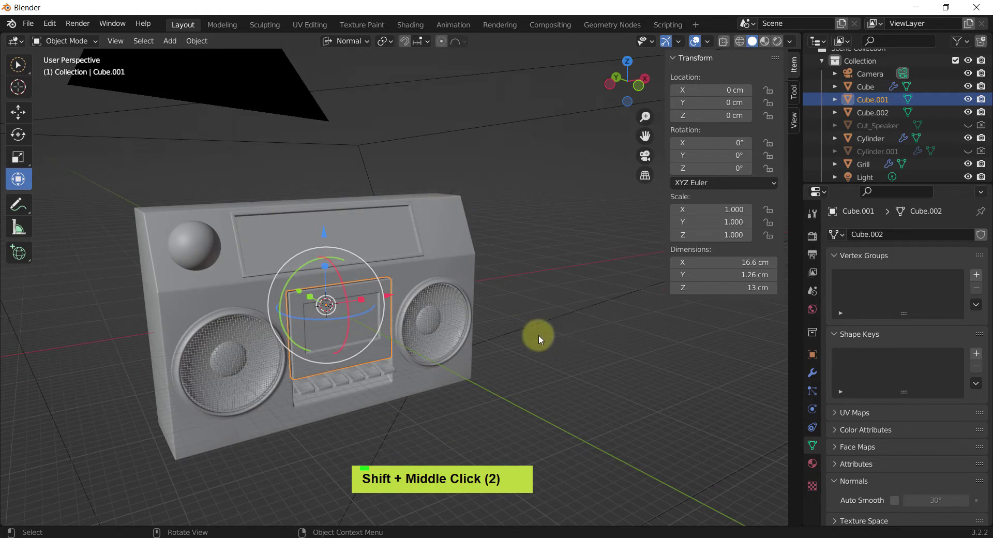
middle_click_drag(570, 373, 592, 396, "shift")
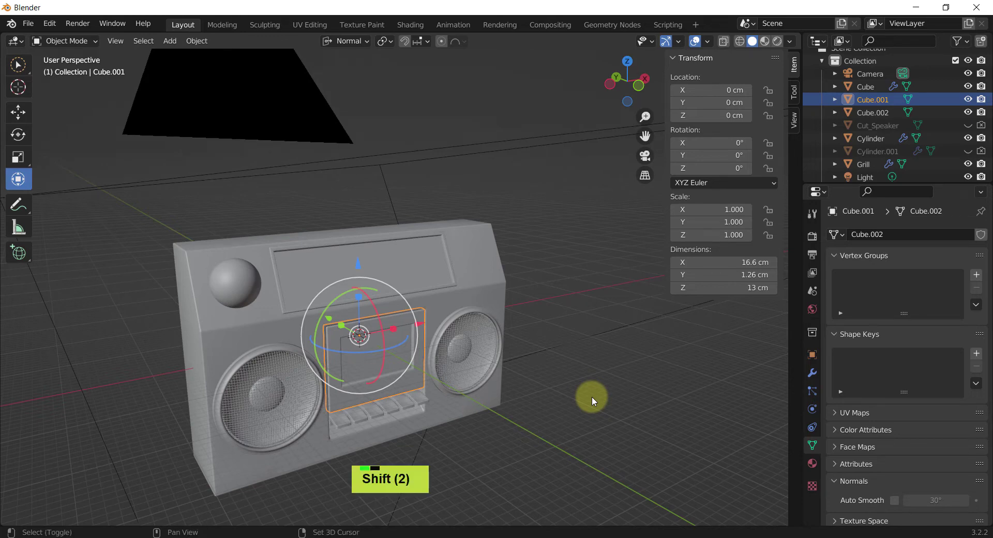
Add a mesh cylinder at the world origin, in front of the cassette door
key("shift+a")
key("m")
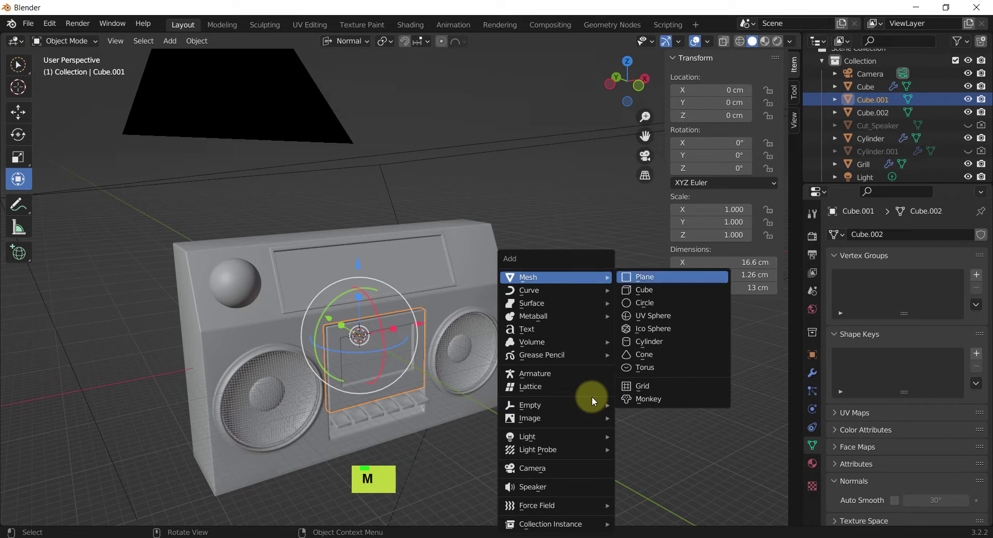
key("y")
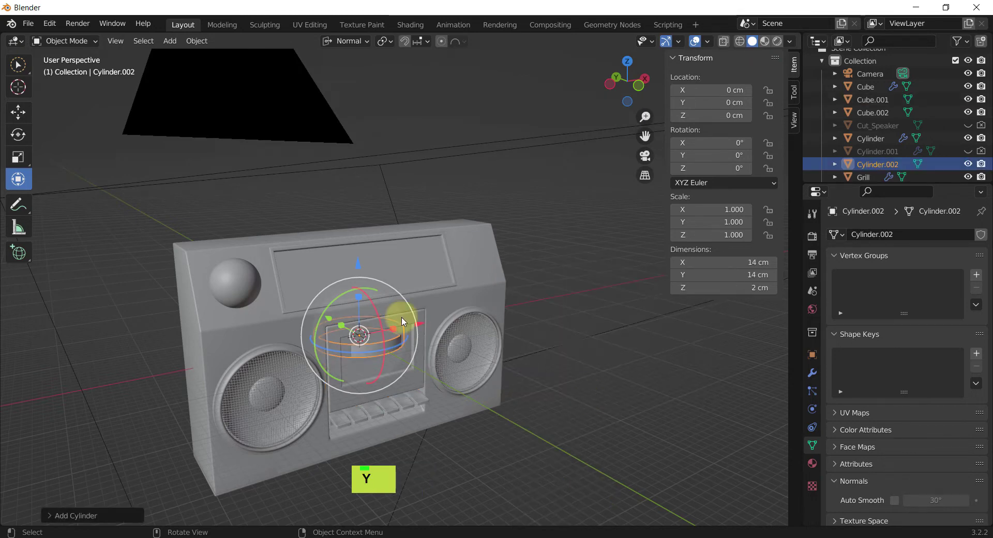
middle_click(399, 333)
scroll(331, 337, "up", 2)
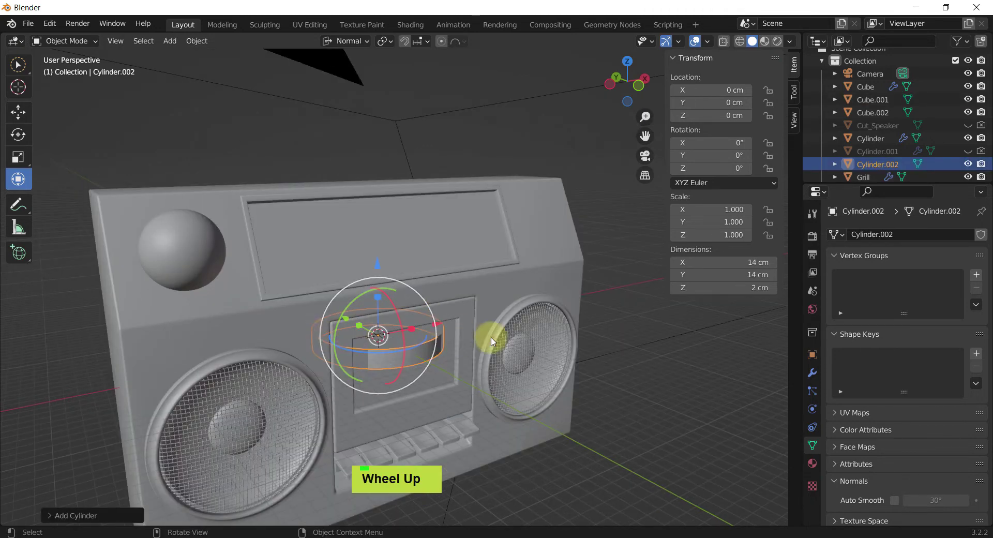
Set the new cylinder's radius to 2.5 cm and its depth to 3 cm
key("F9")
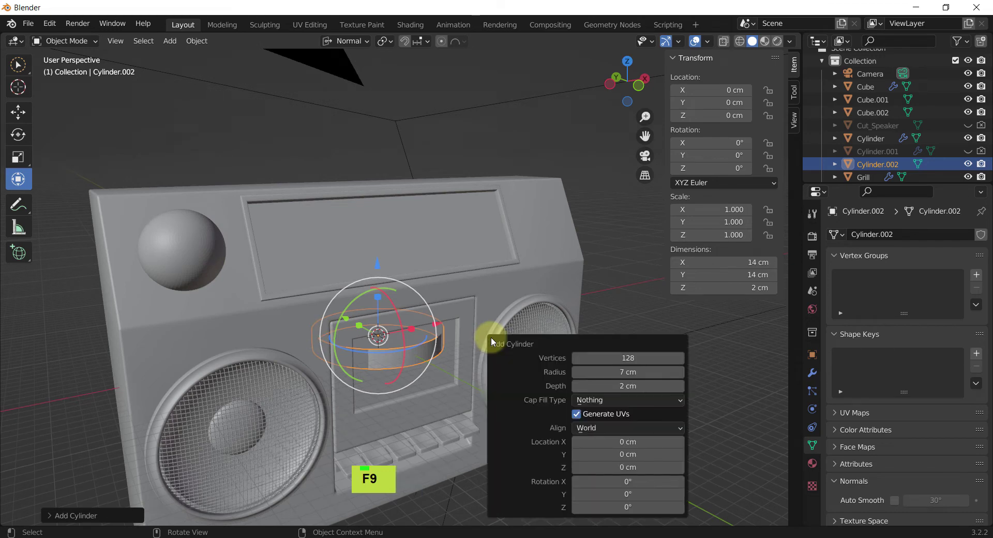
left_click_drag(632, 372, 630, 372)
left_click(632, 372)
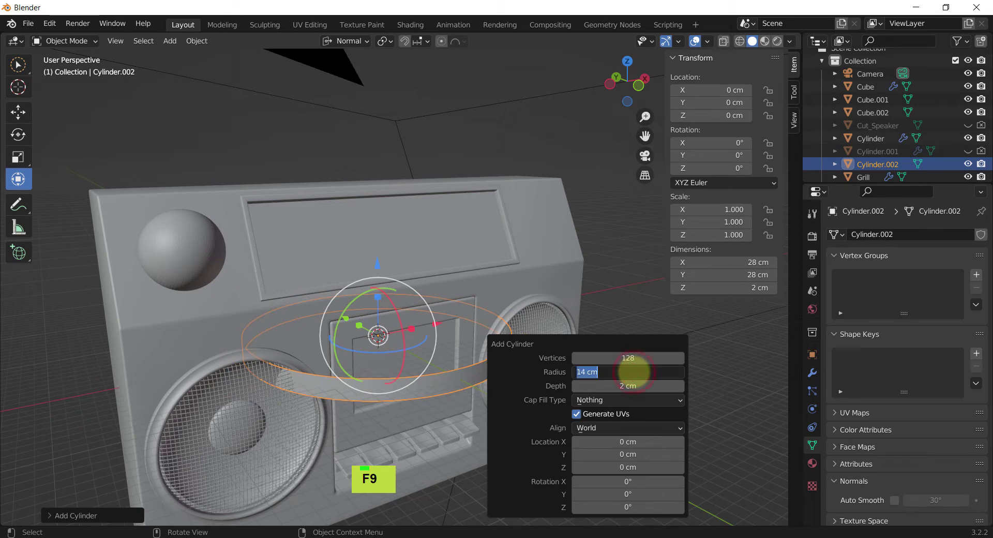
type("2")
key("Return")
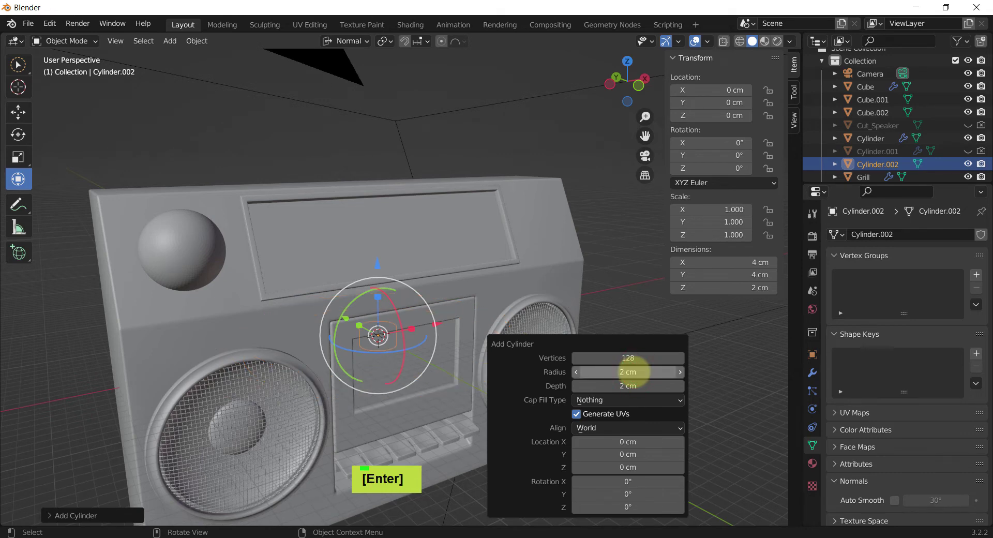
left_click(634, 372)
type("2.5")
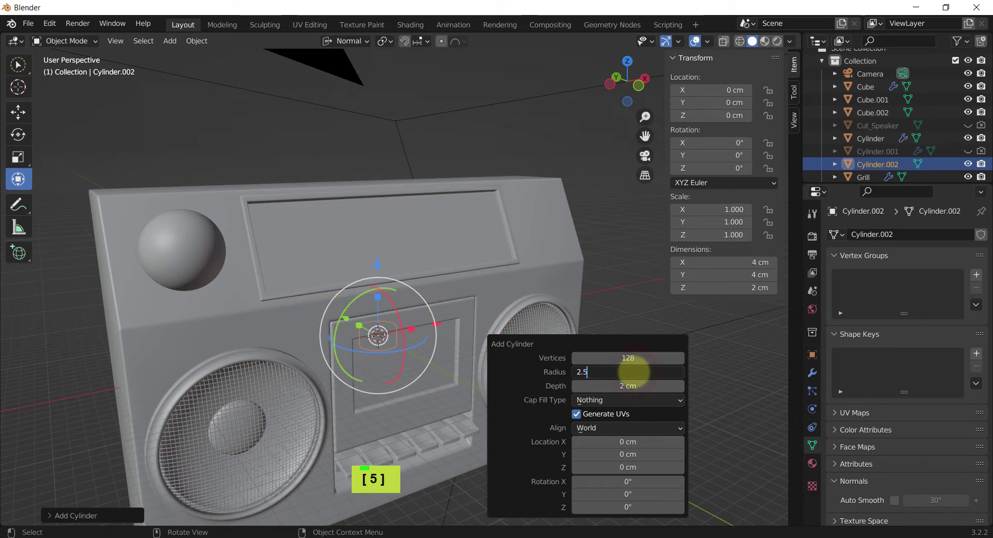
key("Return")
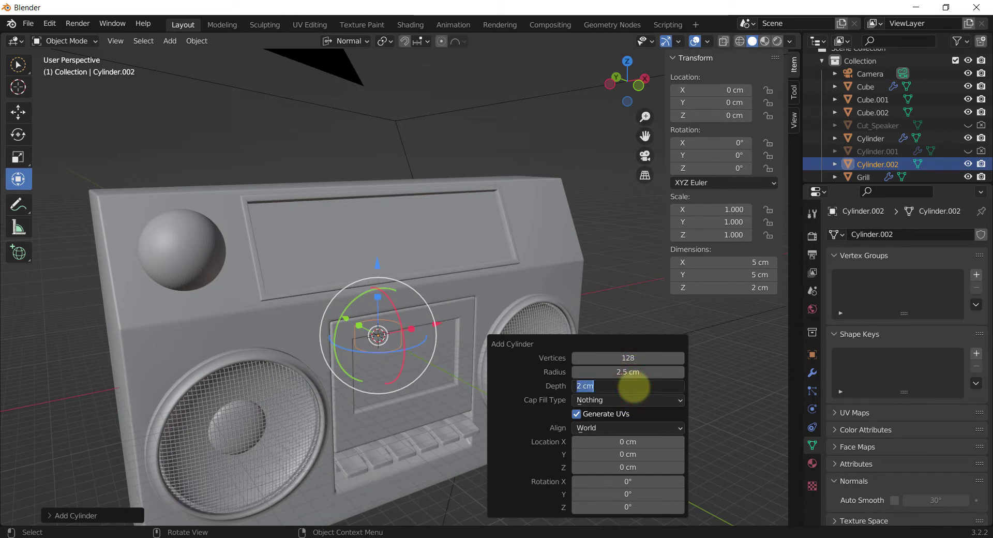
type("3")
key("Return")
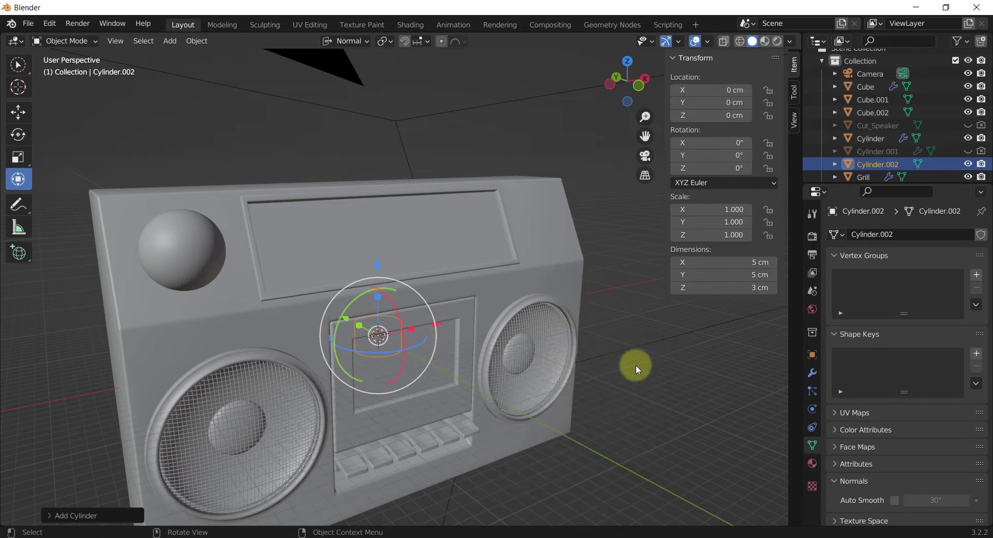
Close the new cylinder's ends by setting its cap fill type to Triangle Fan
key("F9")
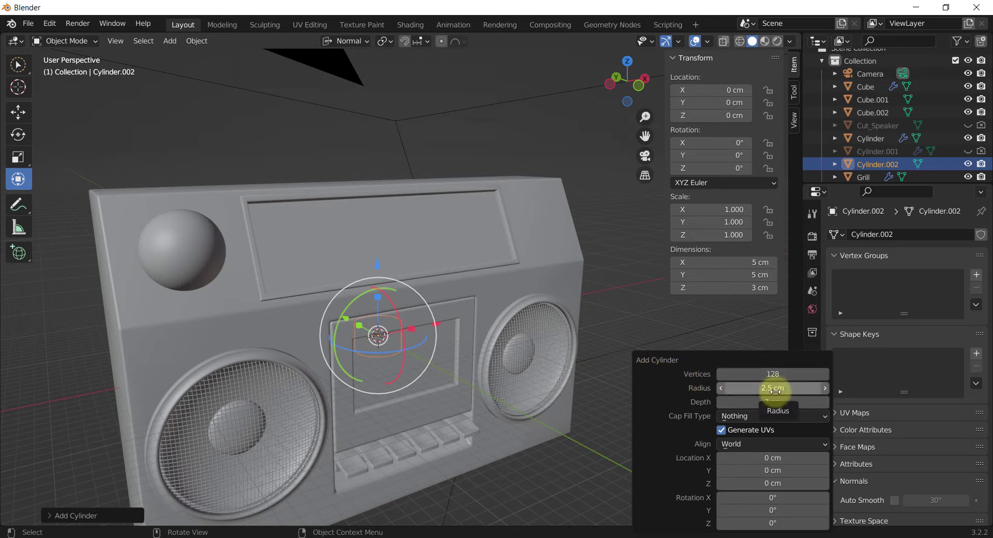
left_click(764, 416)
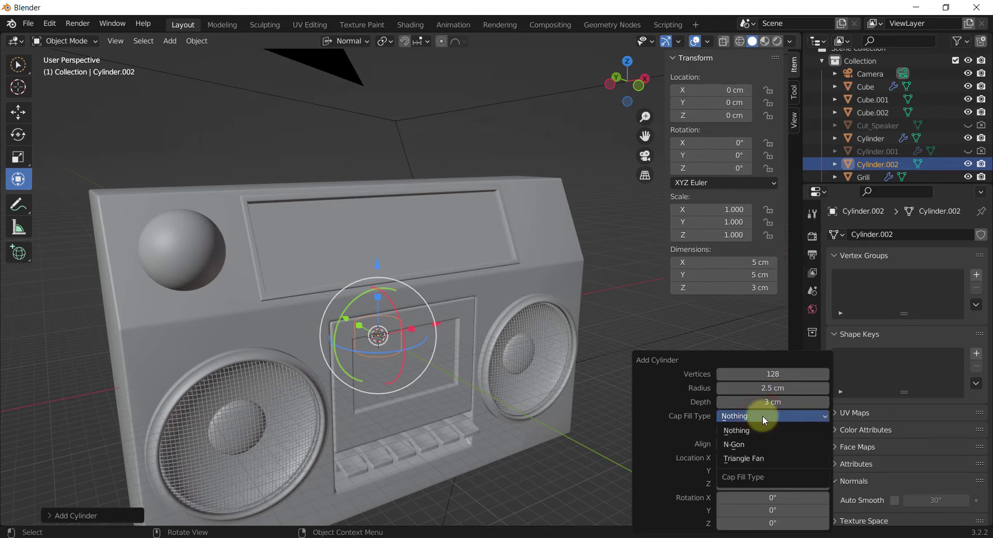
left_click(755, 459)
middle_click_drag(616, 324, 618, 331)
scroll(332, 330, "up", 3)
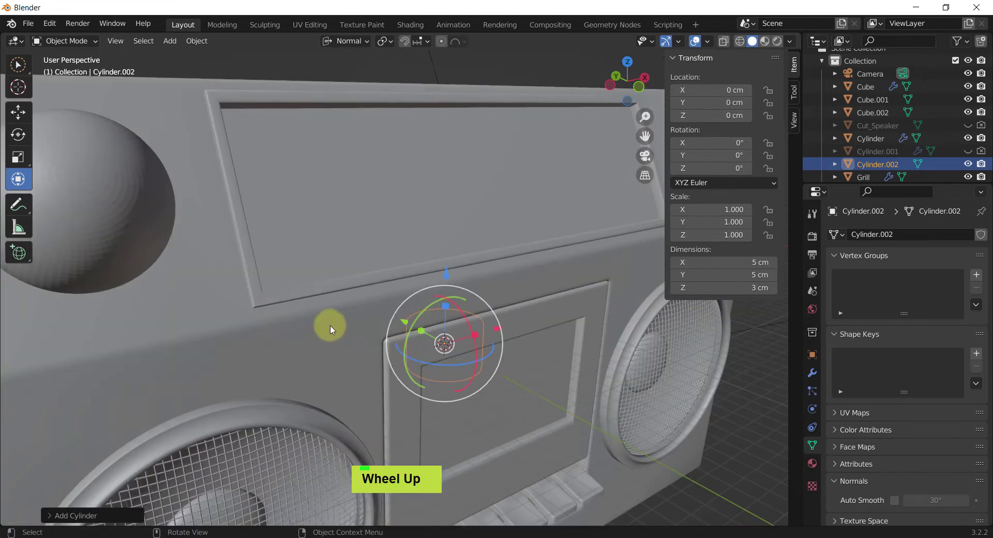
middle_click_drag(332, 330, 366, 348)
scroll(366, 347, "down", 4)
middle_click_drag(426, 333, 414, 310)
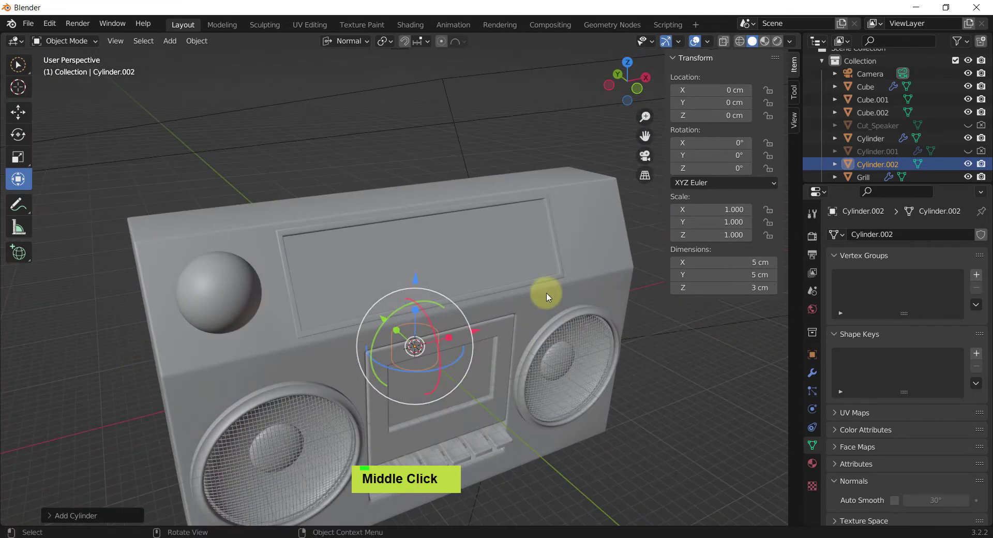
Isolate the new cylinder by hiding every other object in the scene
key("shift+h")
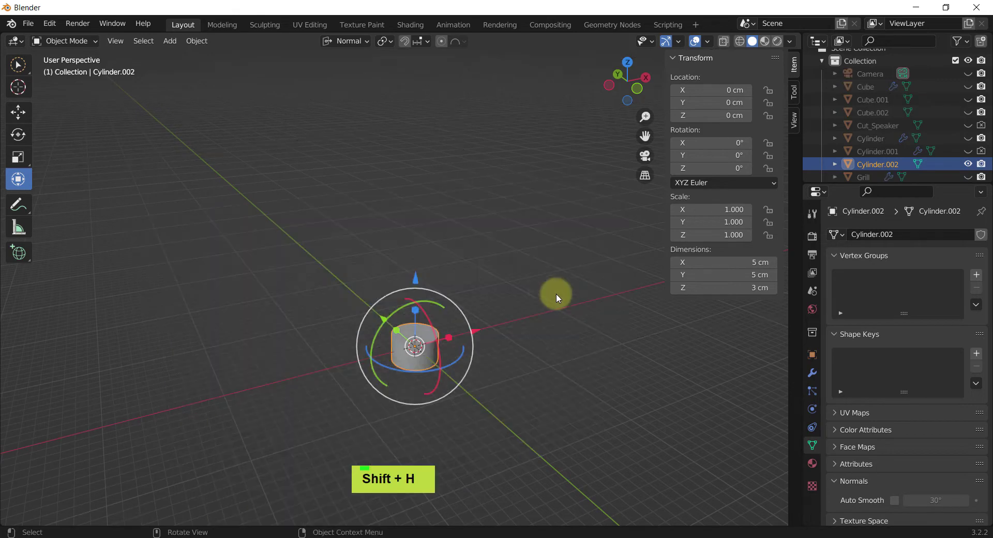
scroll(421, 370, "up", 6)
scroll(406, 323, "down", 5)
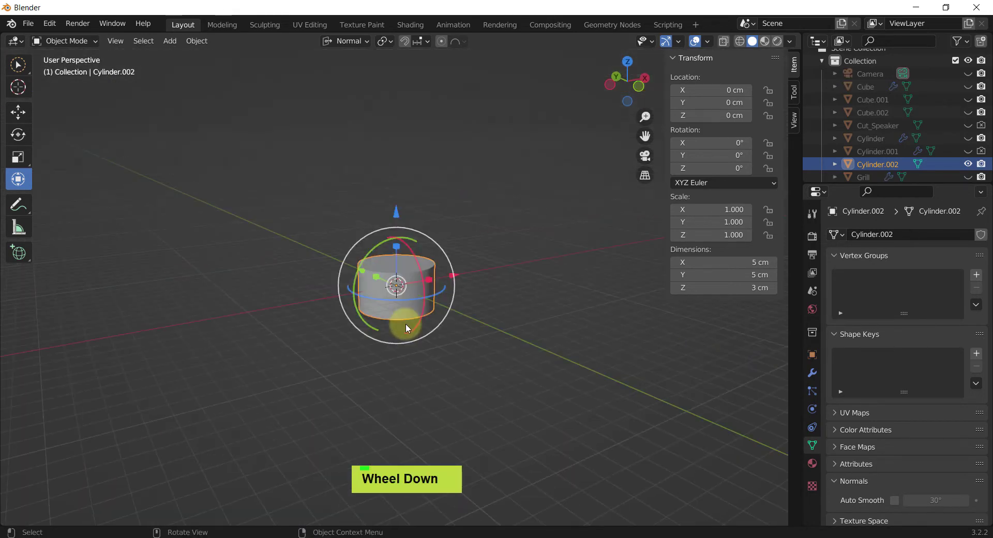
middle_click_drag(405, 324, 399, 350)
scroll(383, 284, "up", 12)
scroll(383, 284, "down", 8)
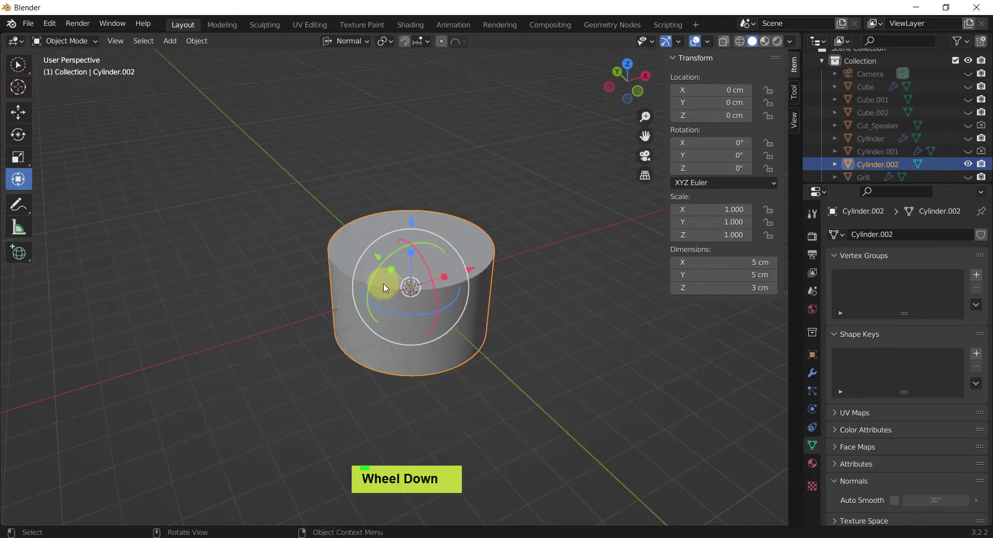
Frame the isolated cylinder in the viewport and leave it selected
key("shift+f")
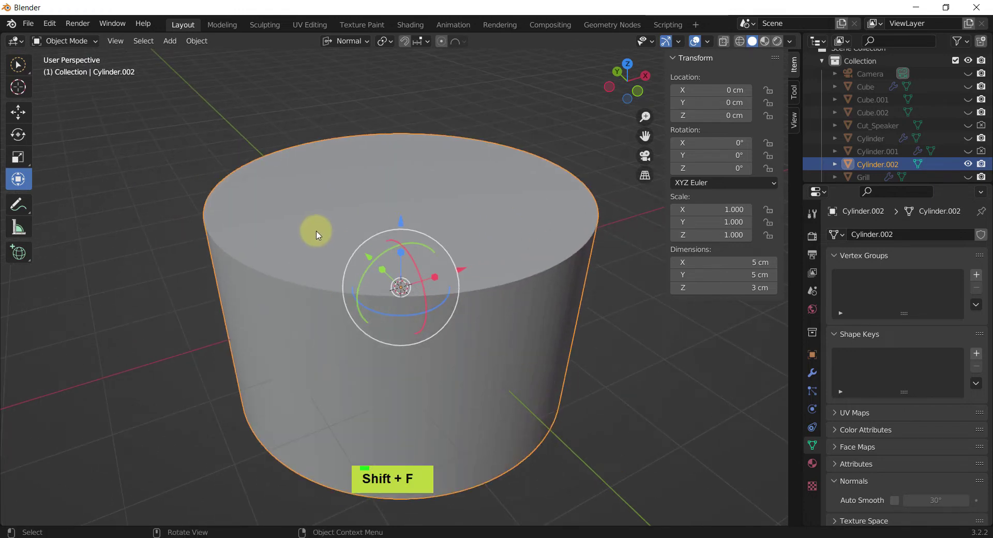
left_click(115, 41)
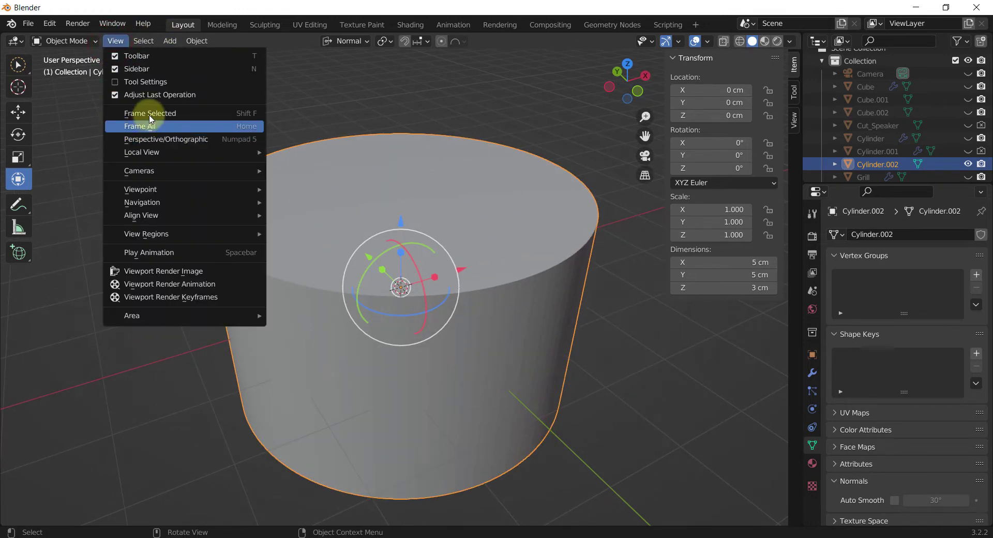
scroll(113, 417, "down", 2)
scroll(275, 366, "down", 1)
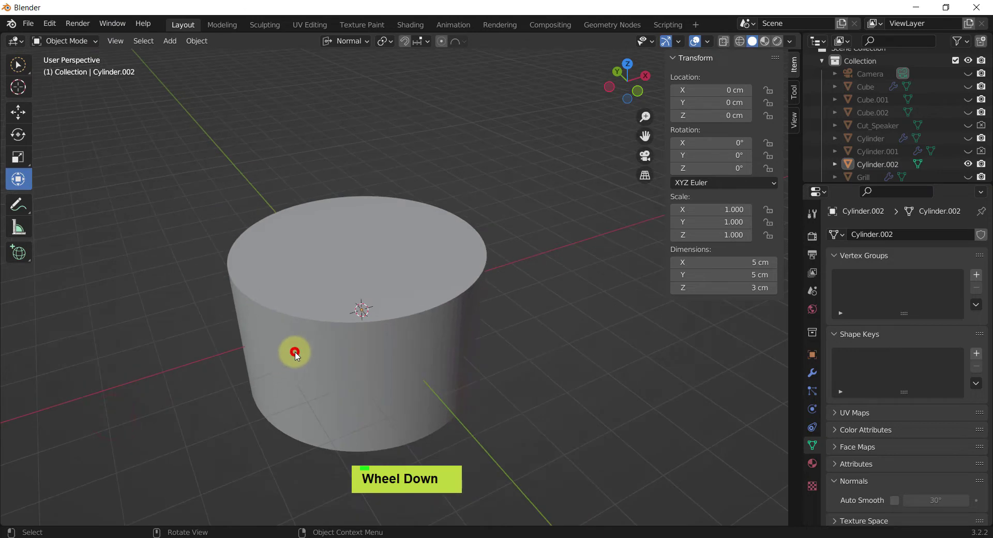
left_click(288, 352)
scroll(536, 359, "down", 4)
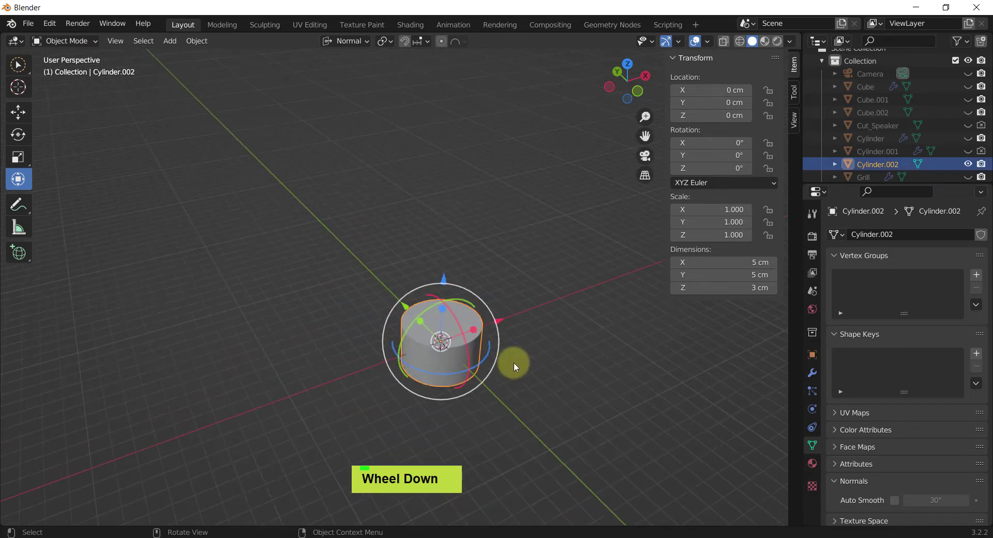
middle_click_drag(514, 362, 420, 352)
scroll(455, 364, "up", 1)
scroll(455, 364, "up", 3)
key("shift+f")
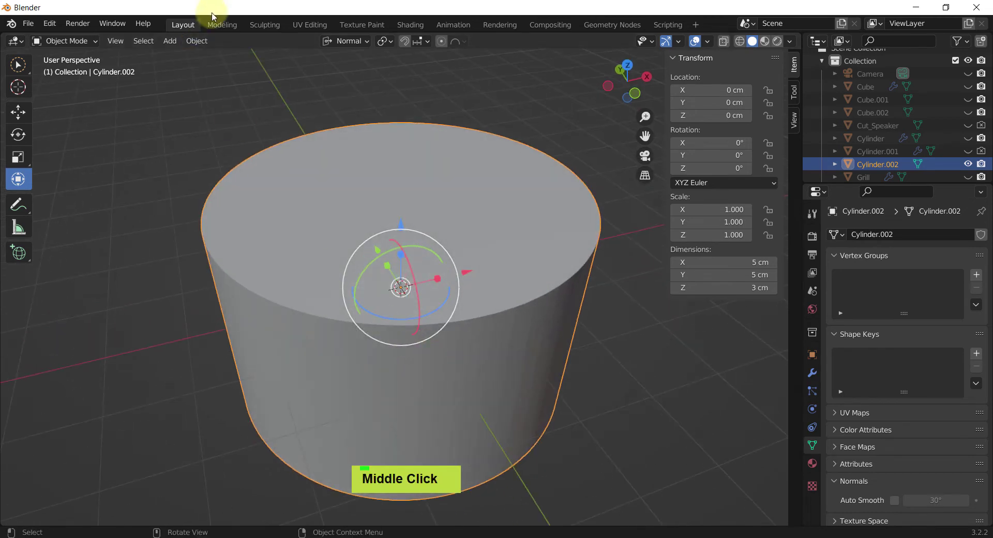
left_click(112, 40)
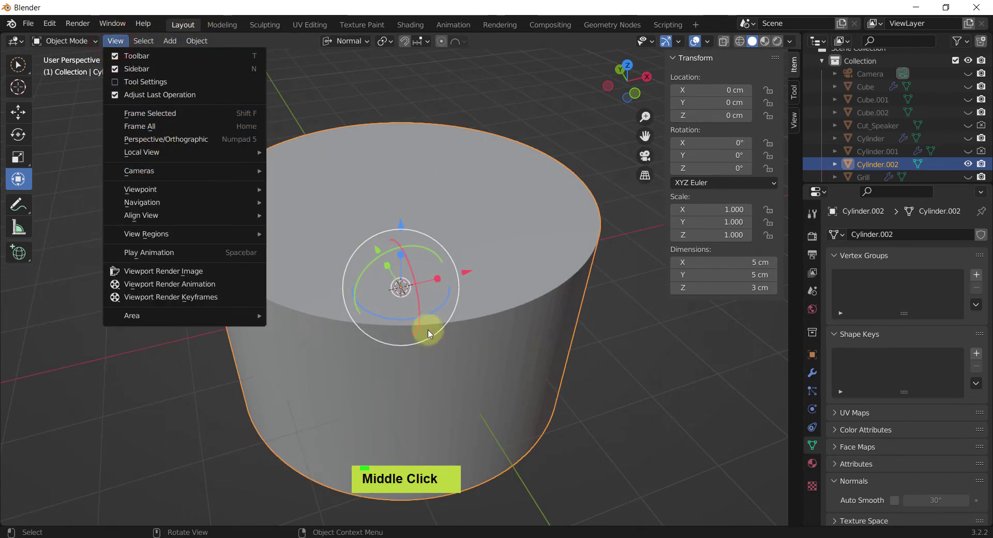
left_click(637, 371)
scroll(637, 371, "down", 2)
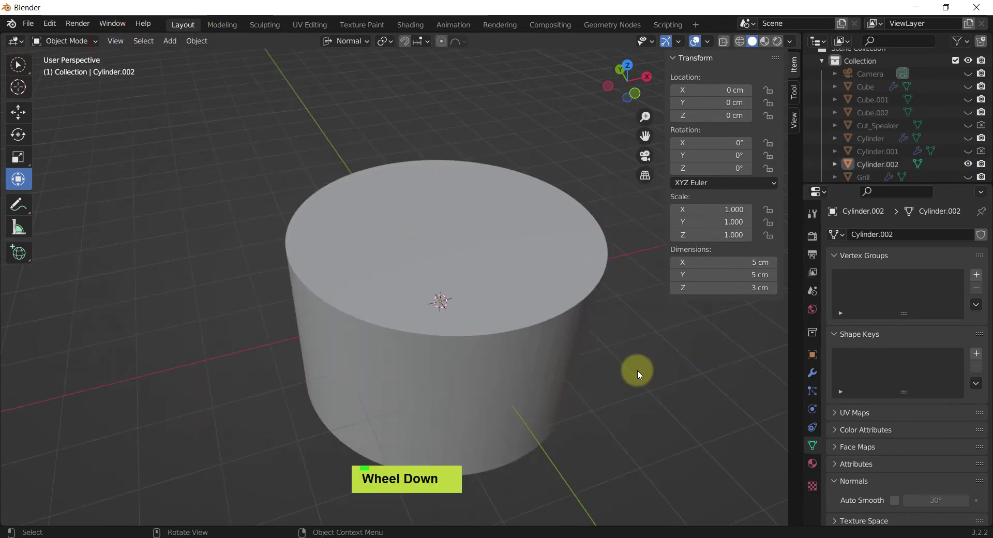
scroll(507, 333, "down", 1)
In Edit Mode, select only the cylinder's top cap faces and scale them inward so the body tapers upward
left_click(507, 333)
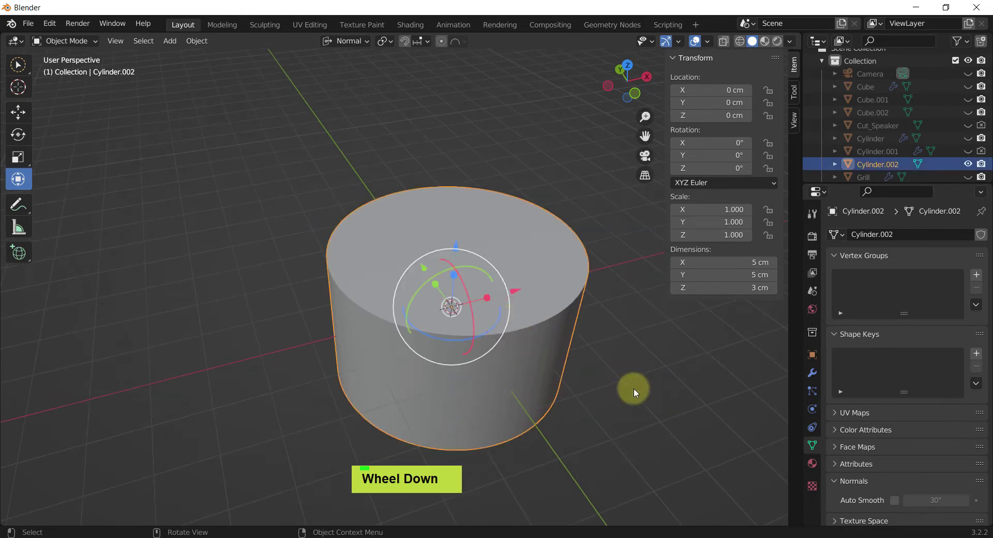
key("Tab")
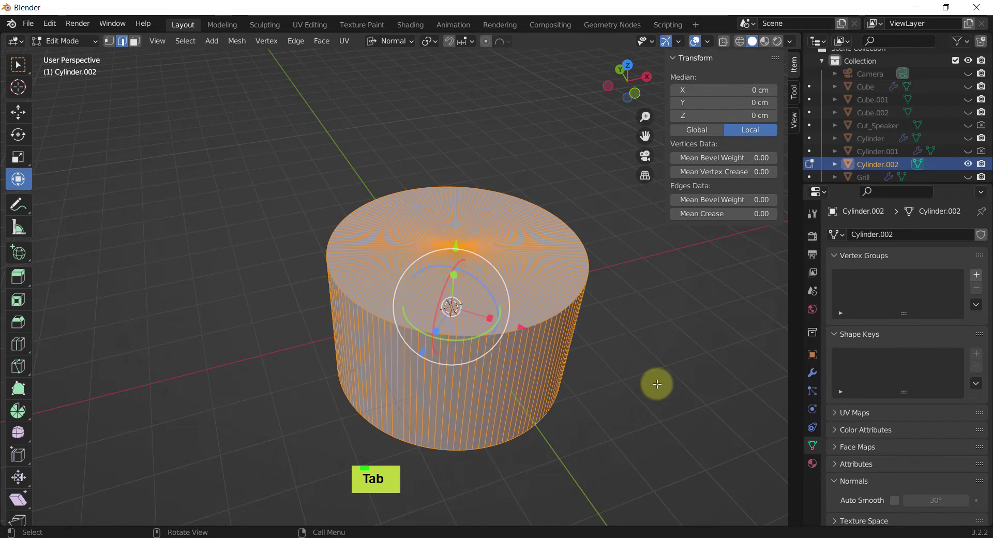
left_click(656, 384)
middle_click_drag(635, 372, 619, 213)
key("alt+z")
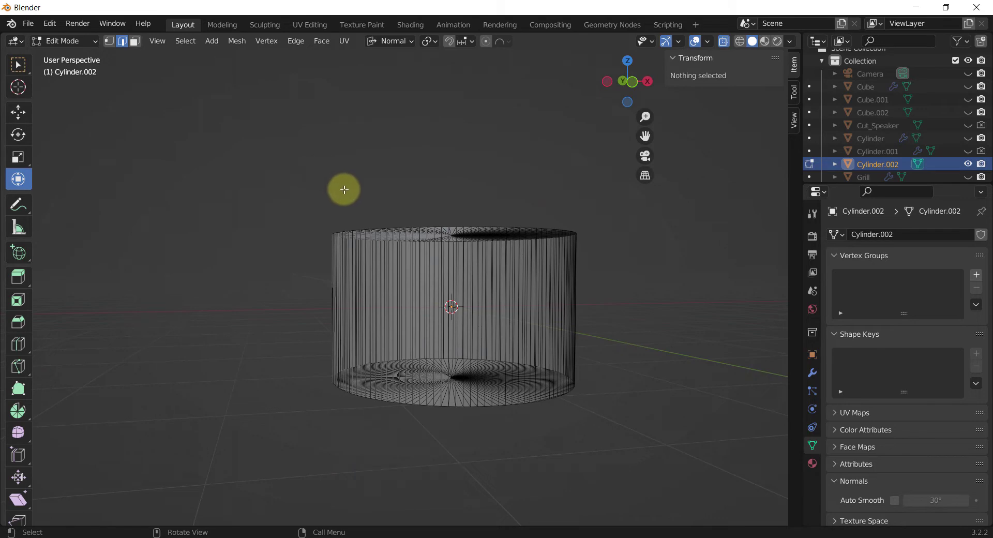
key("3")
left_click_drag(271, 167, 642, 269)
middle_click_drag(654, 301, 657, 315)
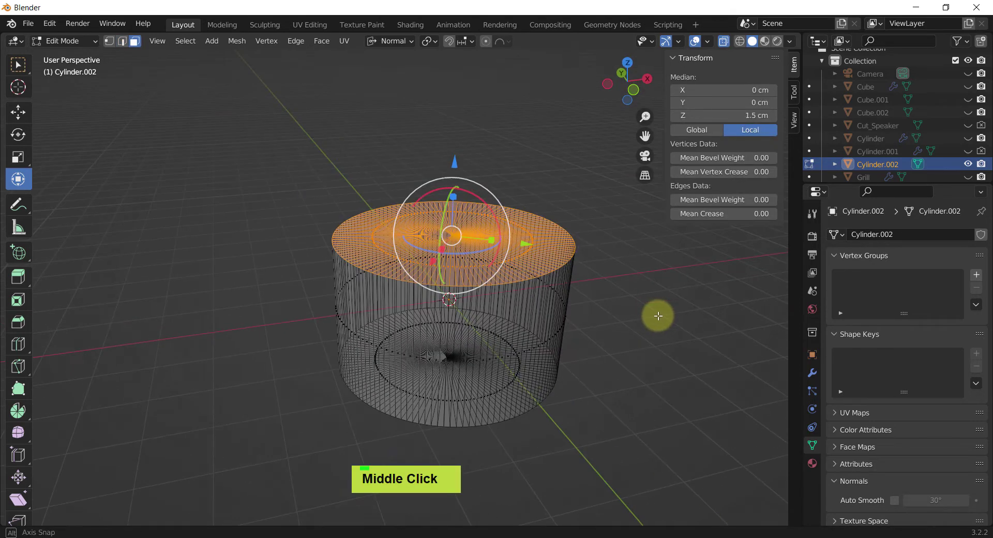
key("s")
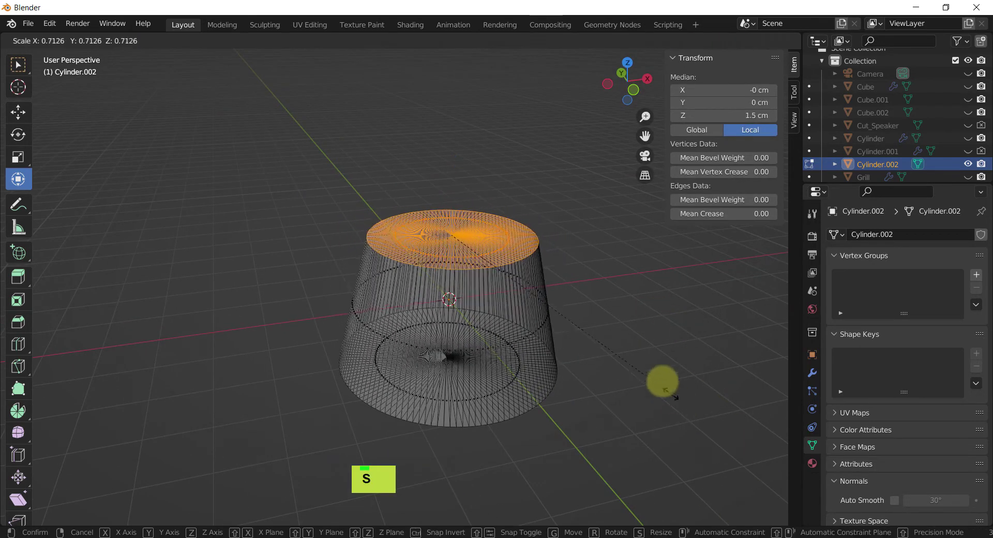
left_click(650, 367)
middle_click_drag(621, 339, 608, 288)
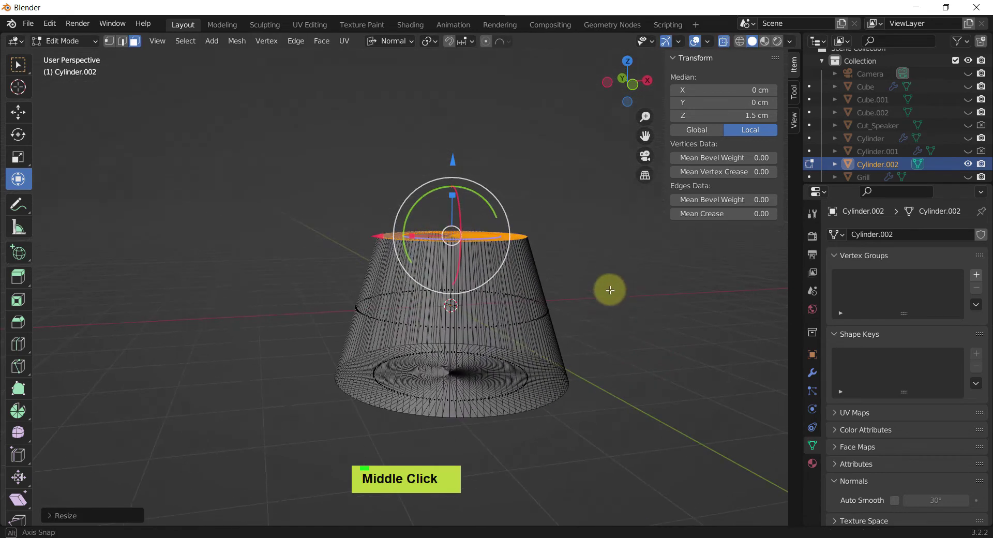
Lower the top cap to a height of about Z 0.13 cm and scale it slightly wider
key("g")
middle_click(454, 162)
left_click(456, 230)
middle_click_drag(456, 230, 605, 332)
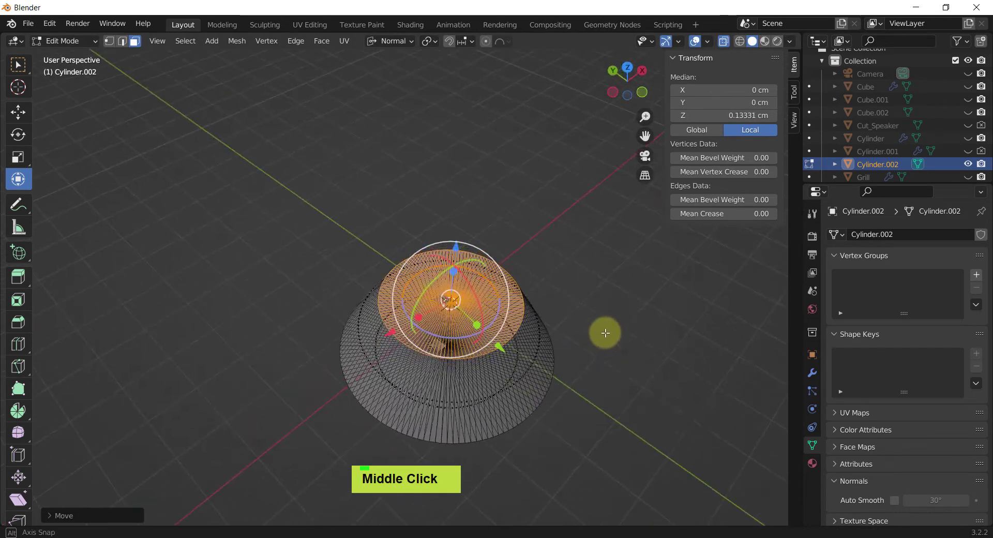
key("s")
left_click(691, 412)
middle_click_drag(619, 390, 576, 355)
key("alt+z")
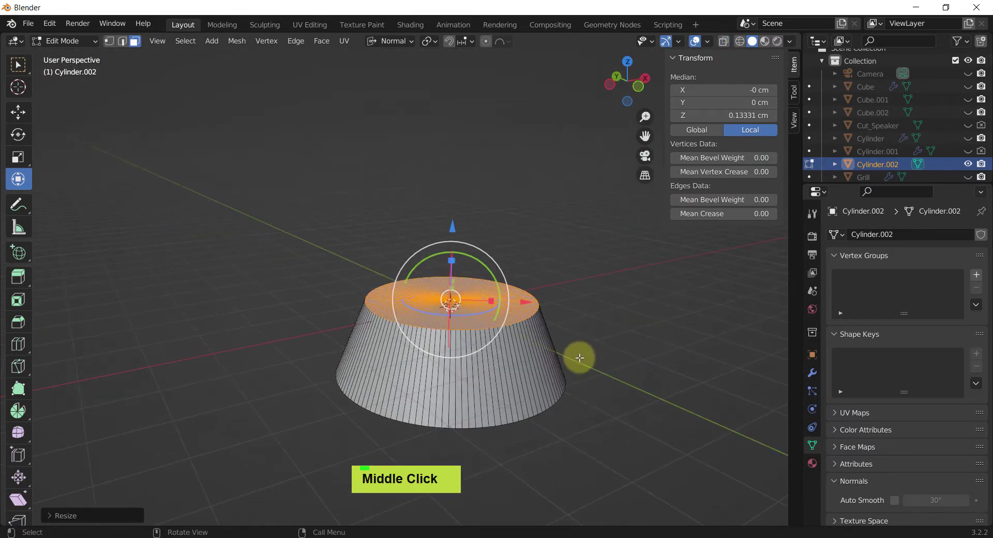
Add a loop cut around the tapered side and slide it down near the base, to about Z -1.17 cm
scroll(527, 387, "up", 2)
key("ctrl+r")
left_click(508, 408)
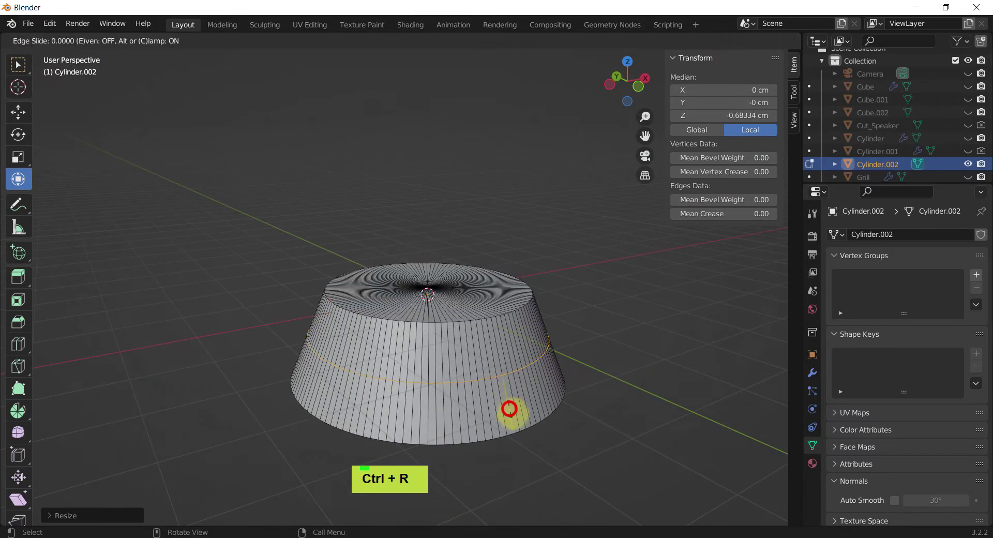
middle_click(497, 455)
scroll(484, 442, "up", 2)
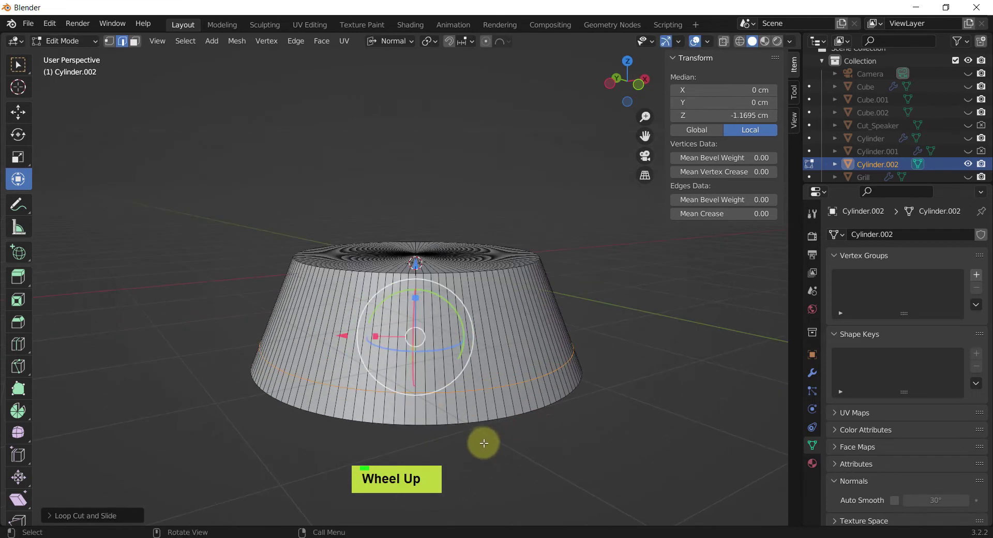
Extrude the face band below the new loop outward along its normals by about 0.6 cm to form a flange
key("3")
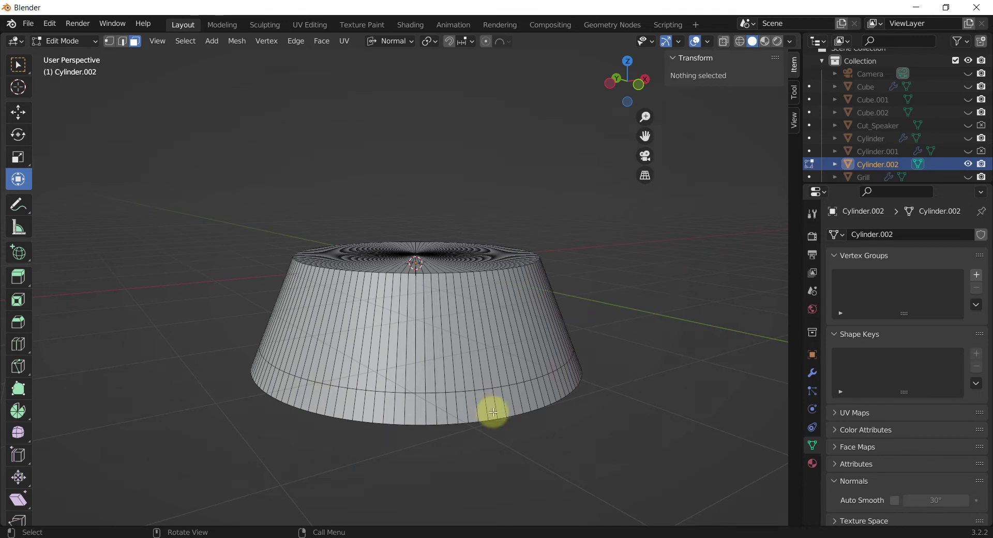
left_click(488, 404, "alt")
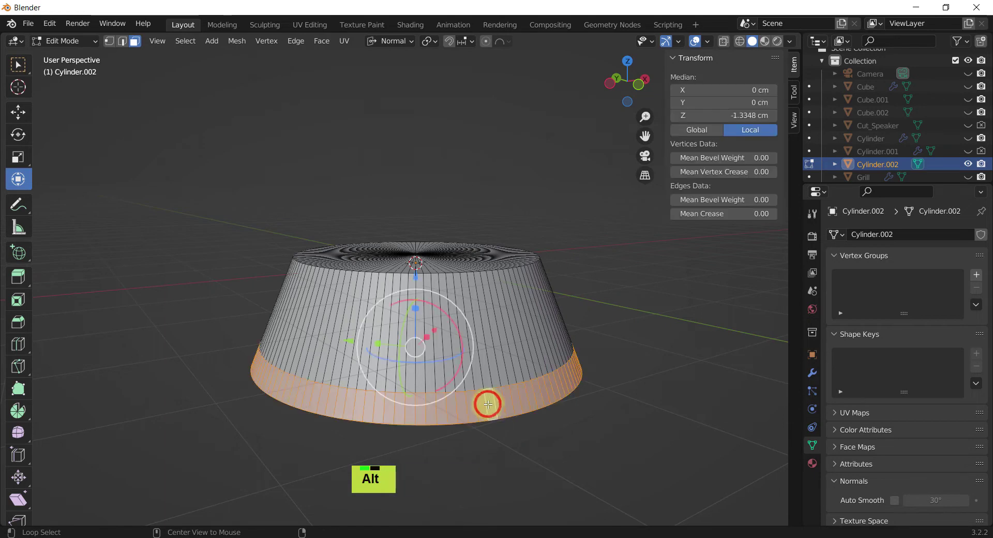
key("alt+e")
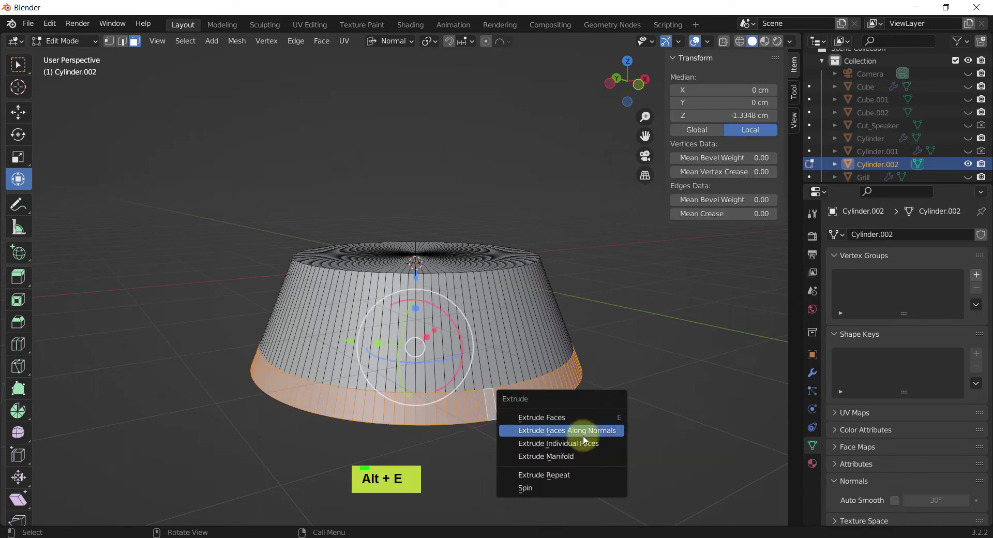
left_click(583, 431)
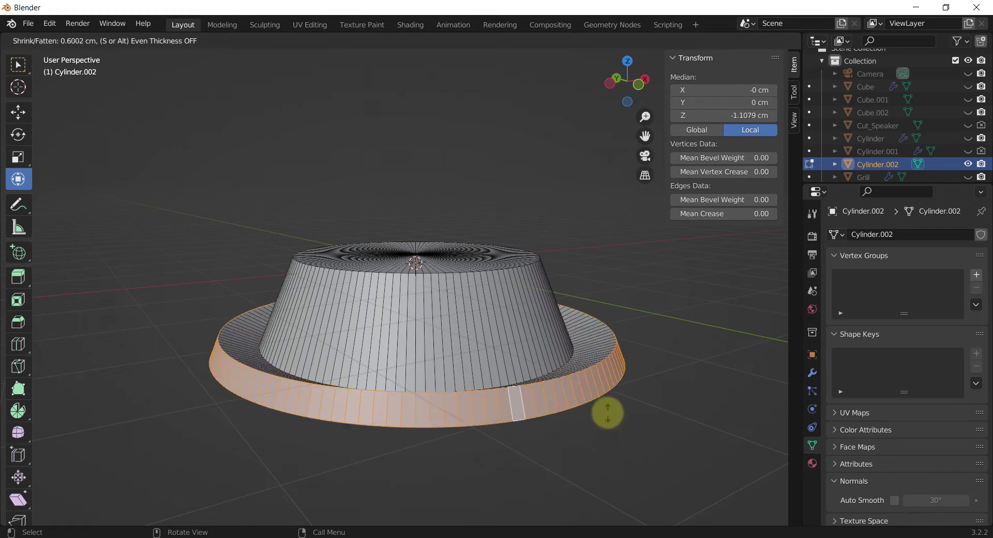
left_click(610, 414)
Move the flange's outer faces down along Z to a median height of about -1.3 cm
middle_click_drag(610, 411, 412, 275)
key("g")
key("z")
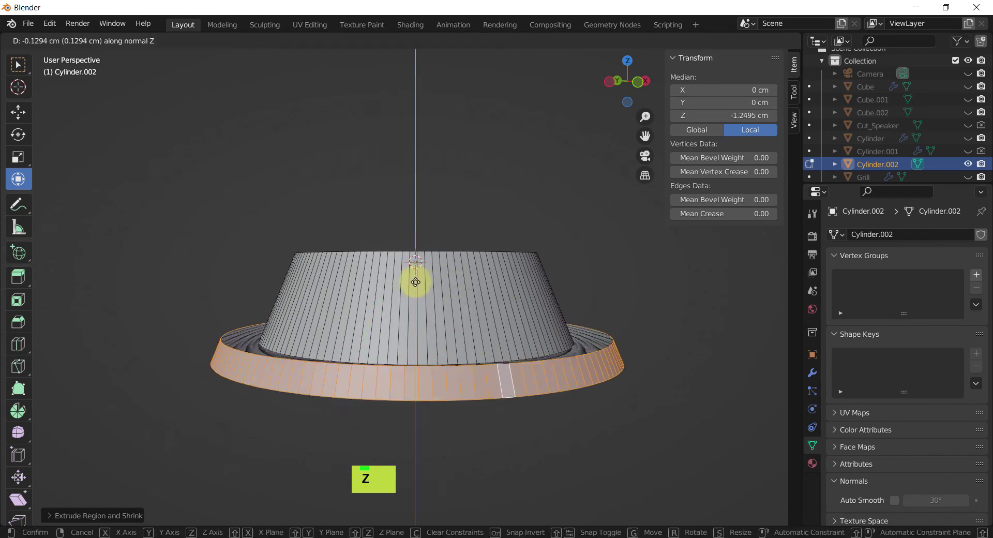
left_click(415, 285)
middle_click_drag(424, 302, 538, 417)
scroll(538, 417, "up", 2)
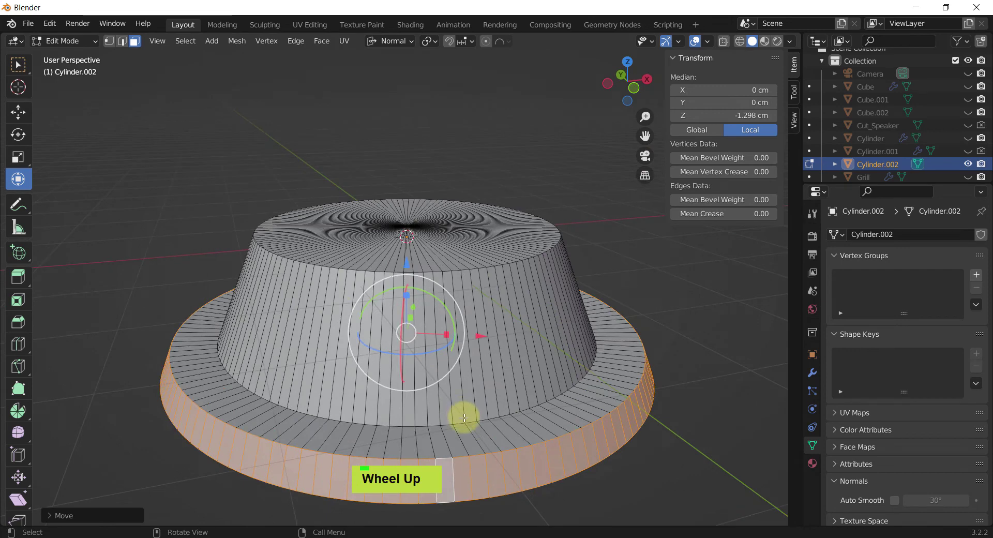
Bevel the inner edge loop where the body meets the flange, about 0.26 cm wide with 6 segments
key("2")
left_click(395, 423)
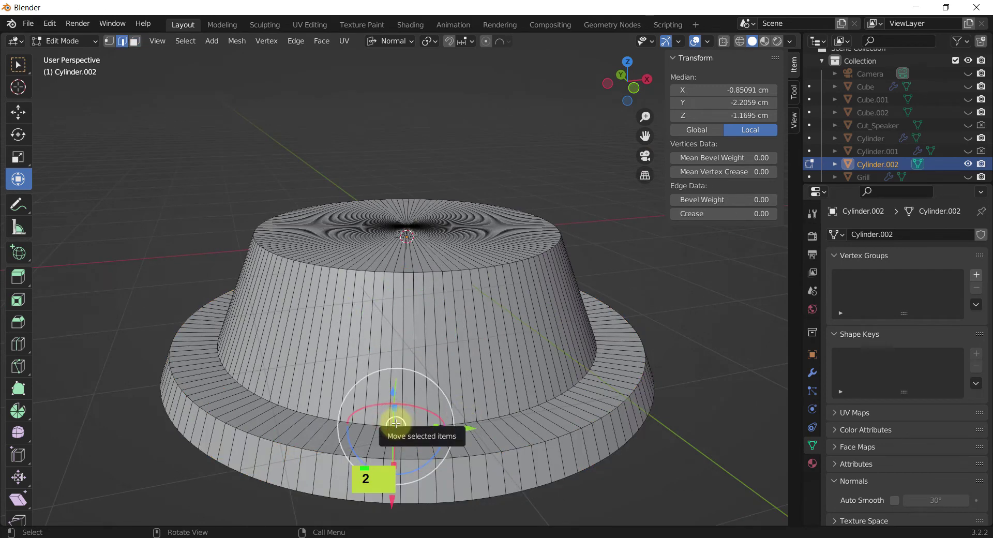
left_click(396, 423, "alt")
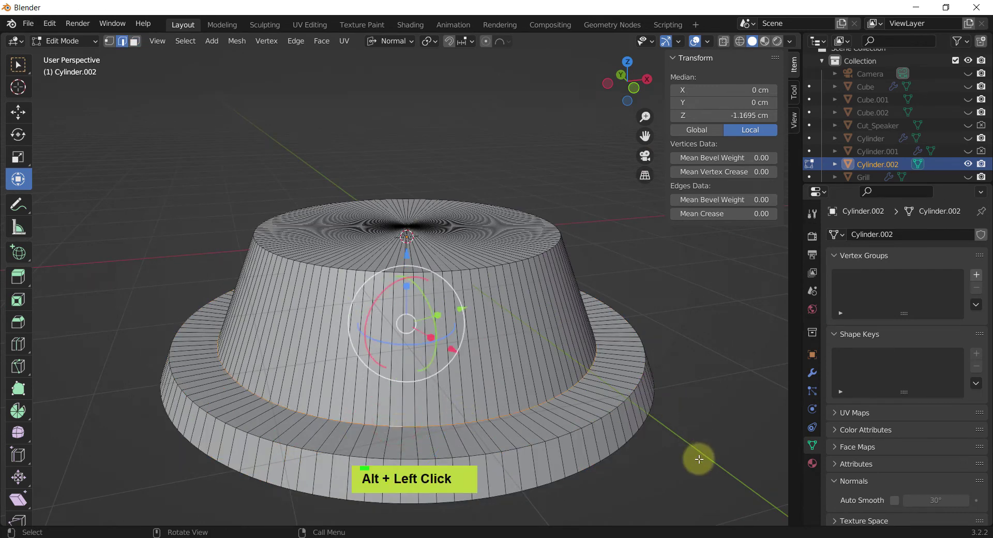
key("ctrl+b")
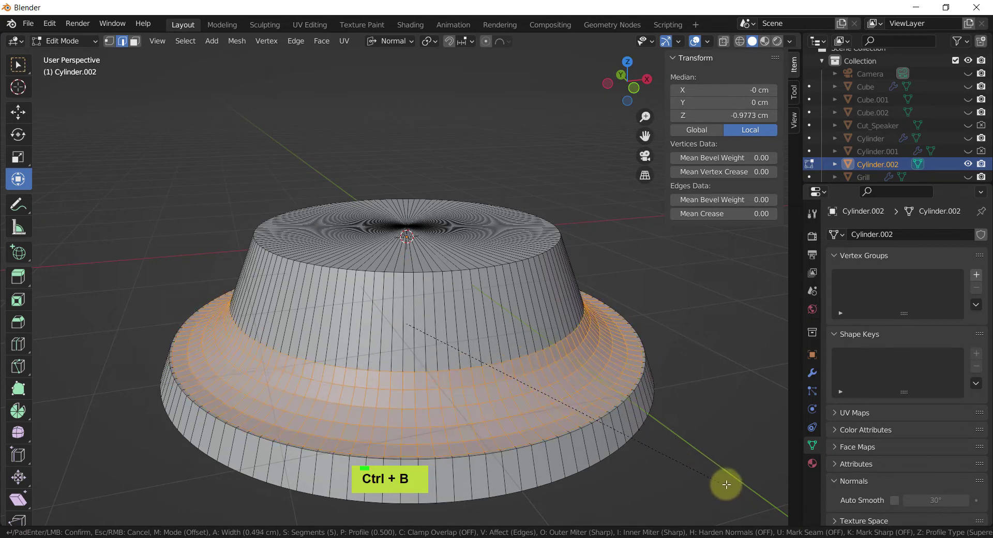
scroll(717, 473, "up", 1)
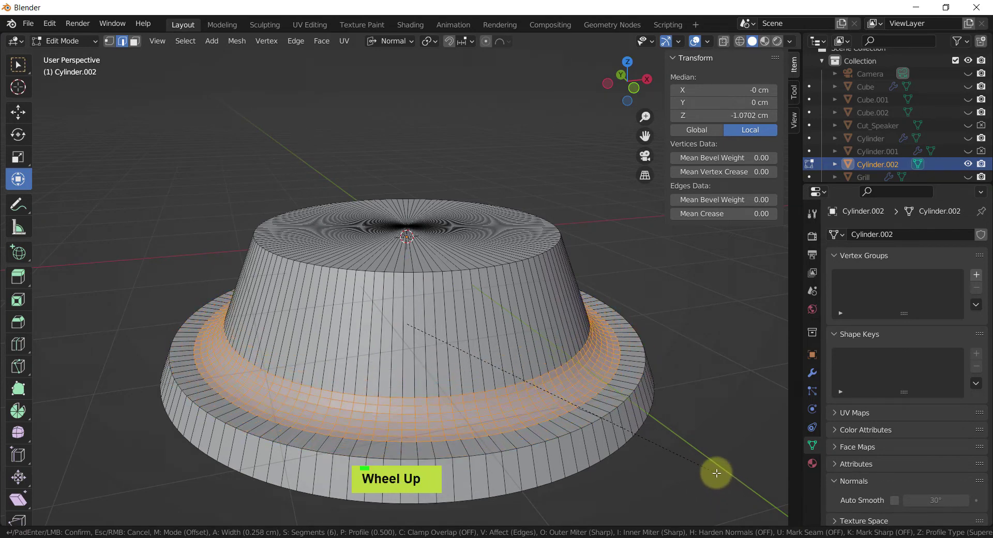
left_click(716, 473)
middle_click_drag(688, 384, 691, 399)
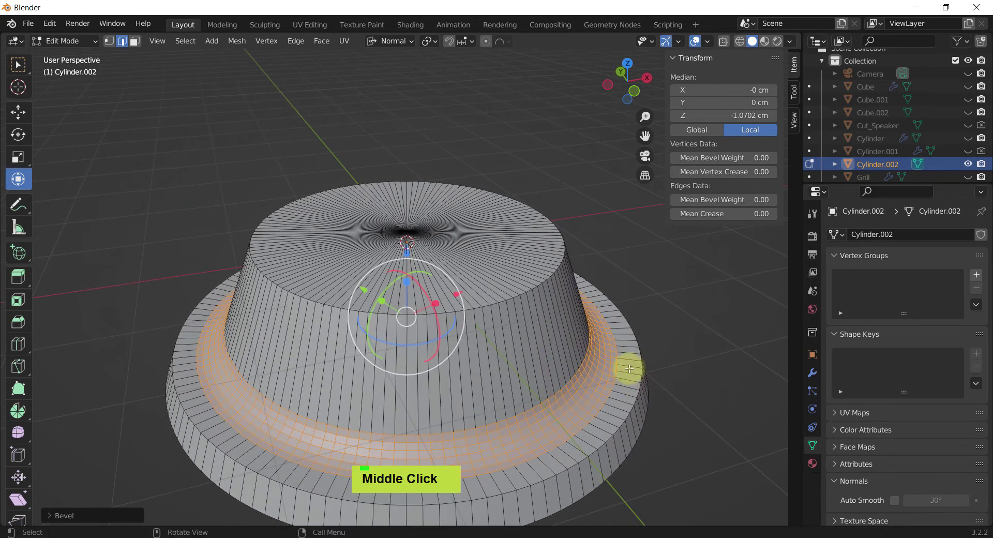
Bevel the flange's upper outer edge loop with 6 segments to round the rim
left_click(581, 440)
left_click(595, 446, "alt")
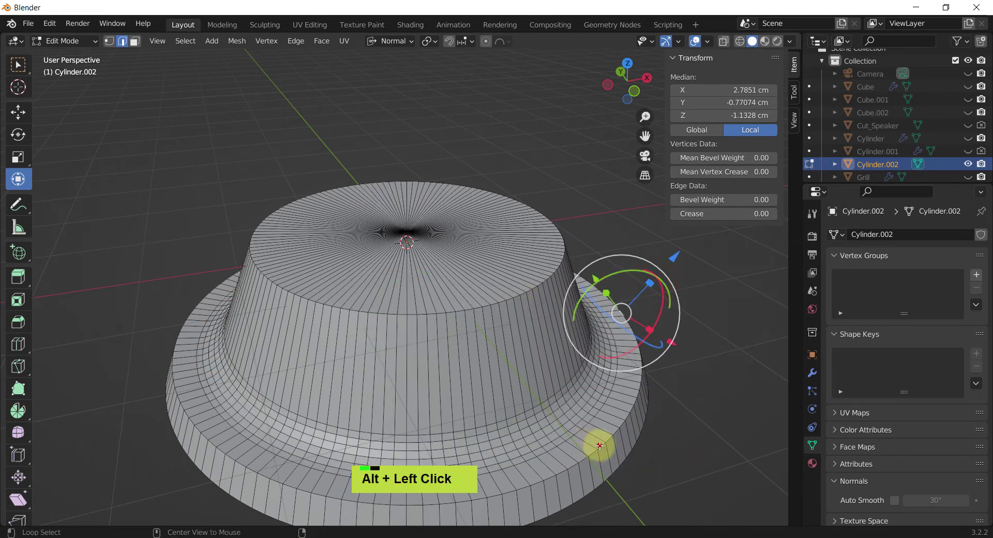
key("ctrl+b")
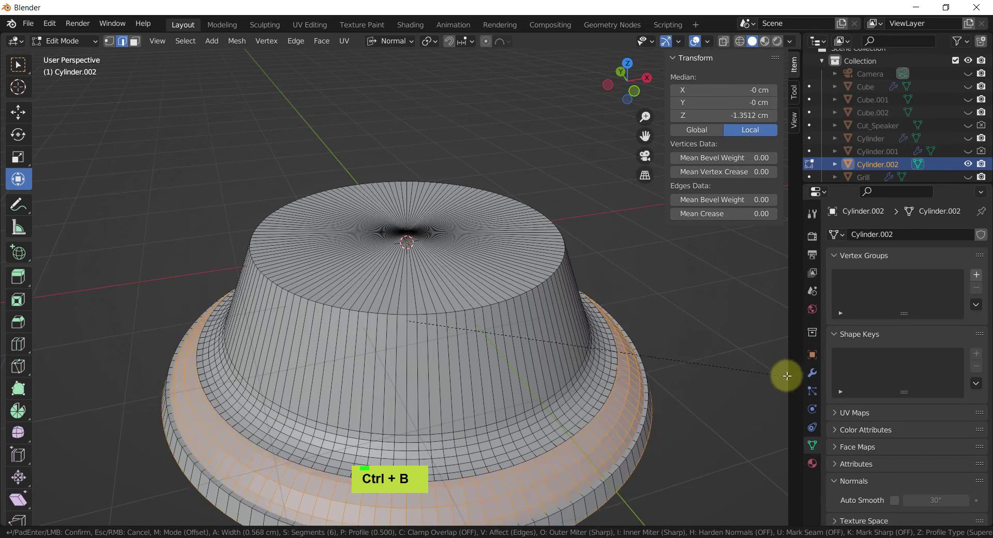
left_click(761, 375)
Bevel the flange's bottom outer edge loop about 0.08 cm wide with 6 segments
middle_click_drag(665, 354, 574, 286)
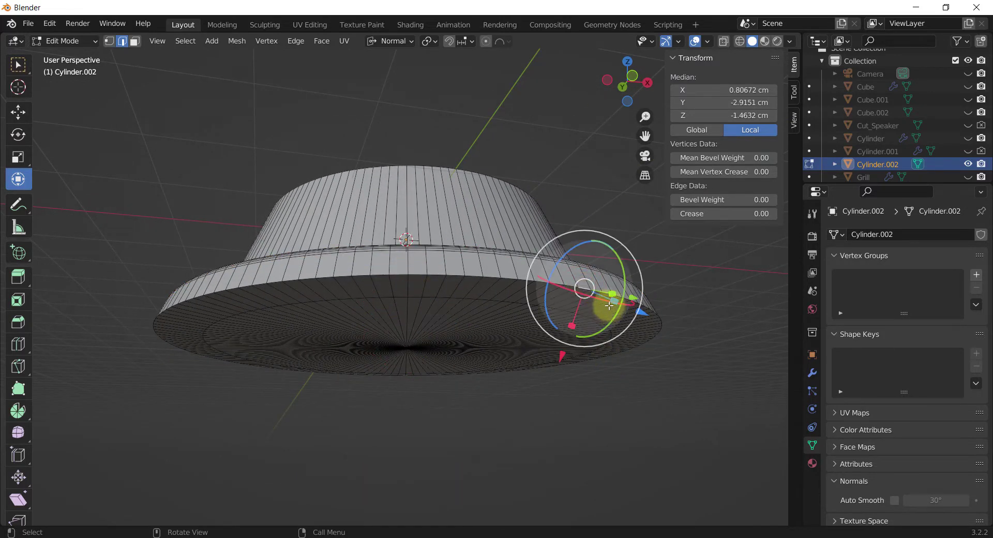
left_click(523, 279, "alt")
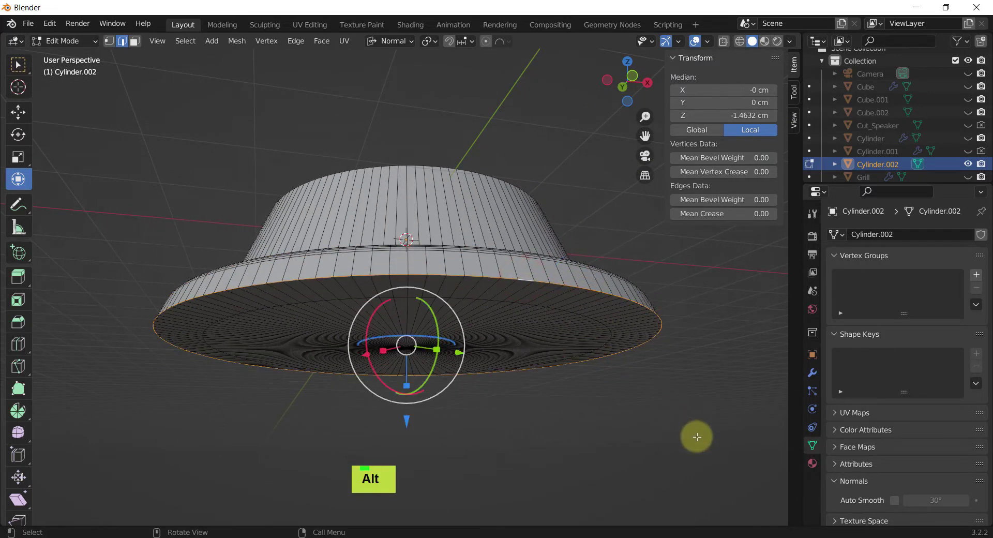
key("ctrl+b")
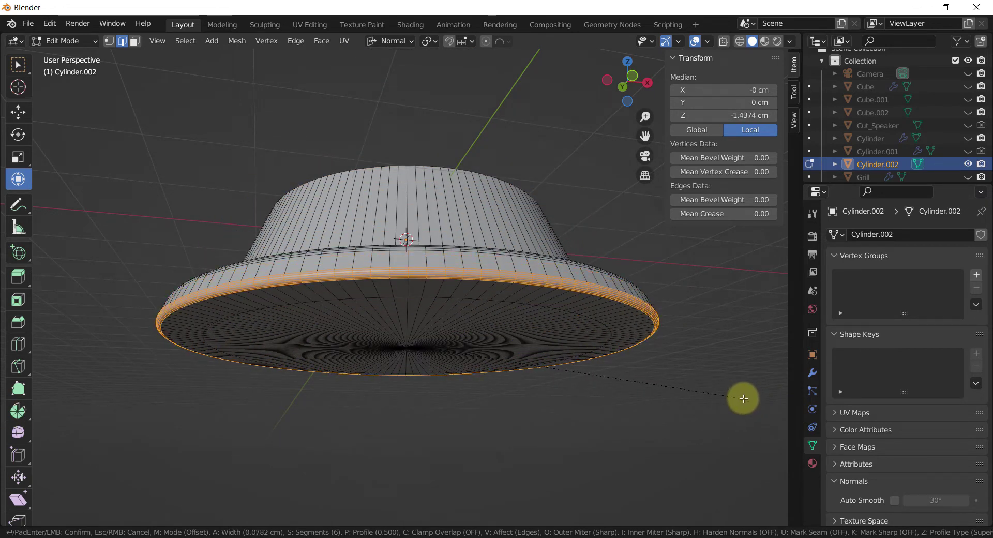
left_click(744, 399)
middle_click_drag(739, 399, 653, 397)
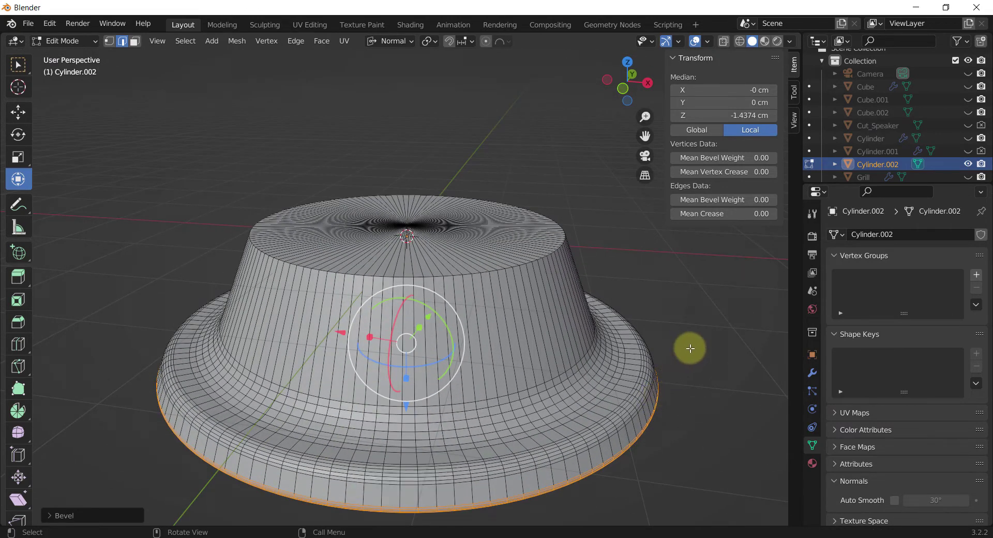
middle_click_drag(696, 335, 647, 330)
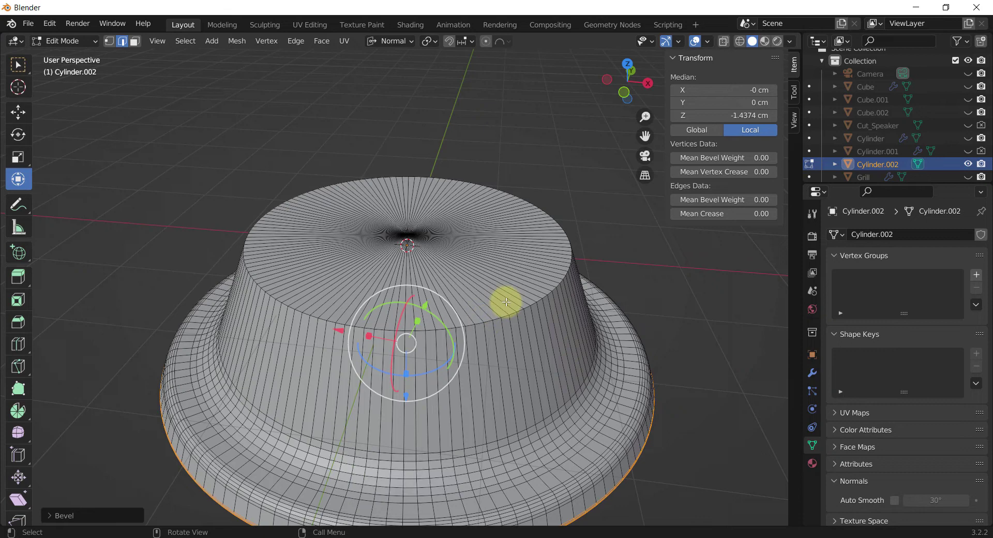
key("ctrl+r")
scroll(487, 287, "up", 1)
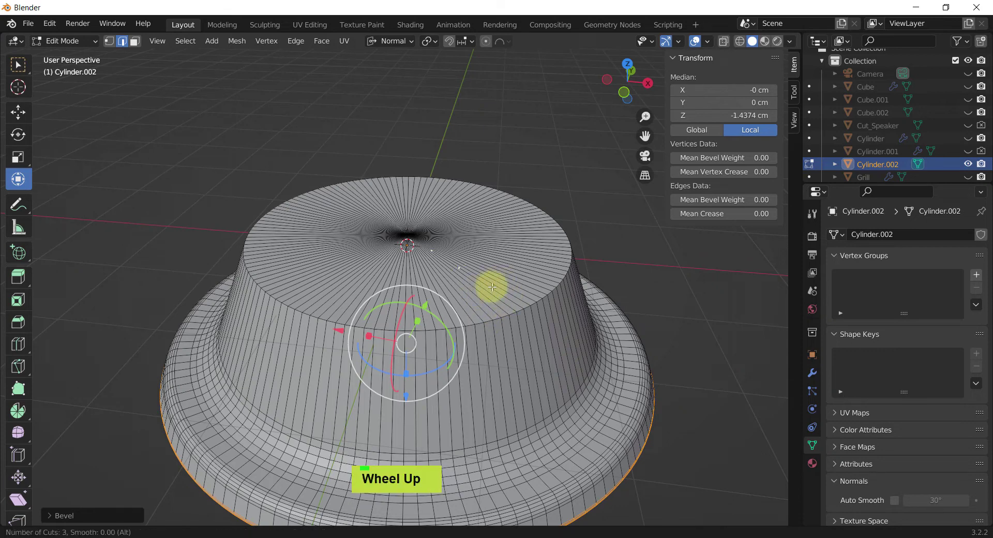
right_click(492, 284)
Select all the faces of the knob's flat top cap and inset them to leave a narrow outer rim
scroll(507, 298, "up", 2)
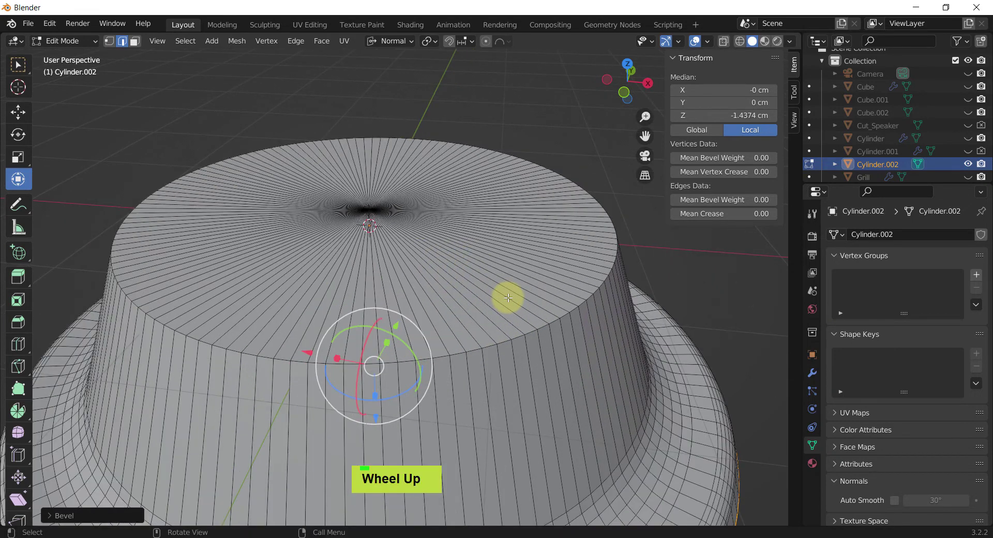
scroll(509, 298, "down", 4)
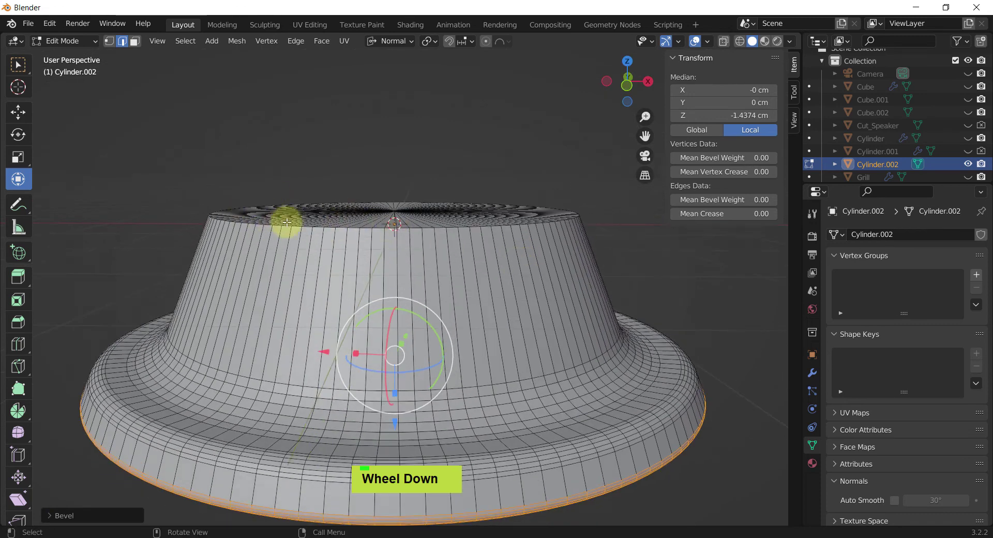
key("3")
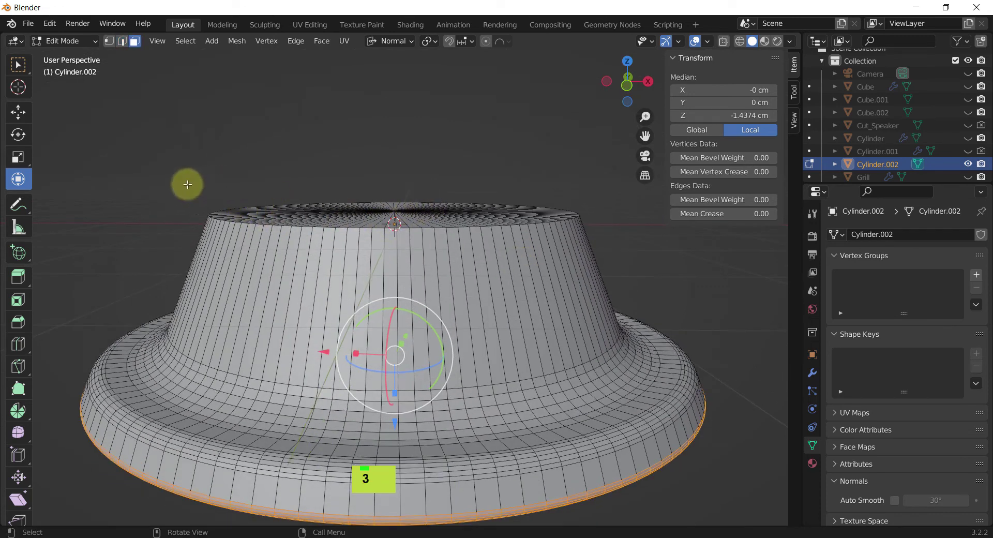
left_click(140, 169)
middle_click_drag(106, 133, 71, 172)
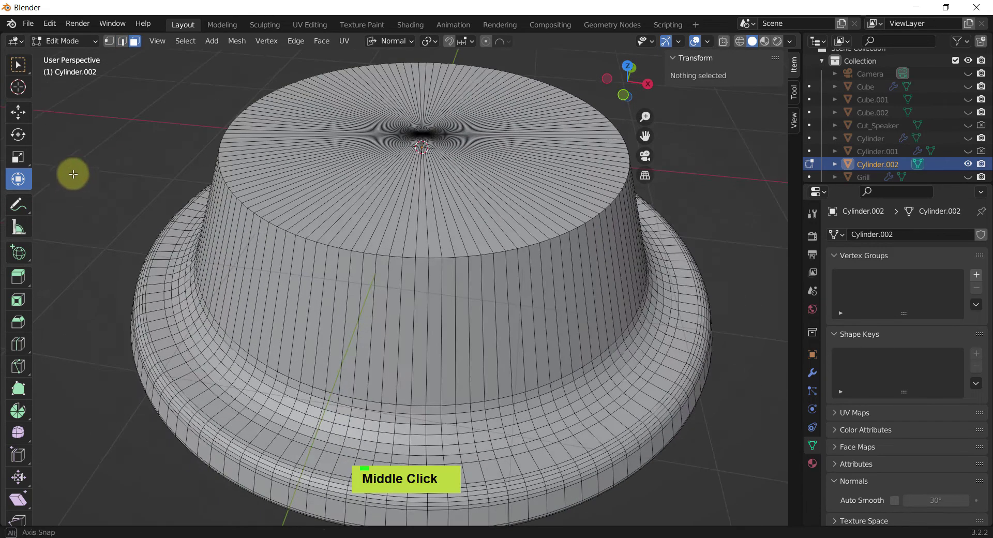
left_click_drag(14, 62, 80, 122)
middle_click_drag(200, 227, 444, 266)
mouse_move(443, 266)
left_mouse_down()
mouse_move(402, 217)
mouse_move(470, 280)
mouse_move(423, 289)
left_mouse_up()
middle_click_drag(423, 290, 583, 275)
key("i")
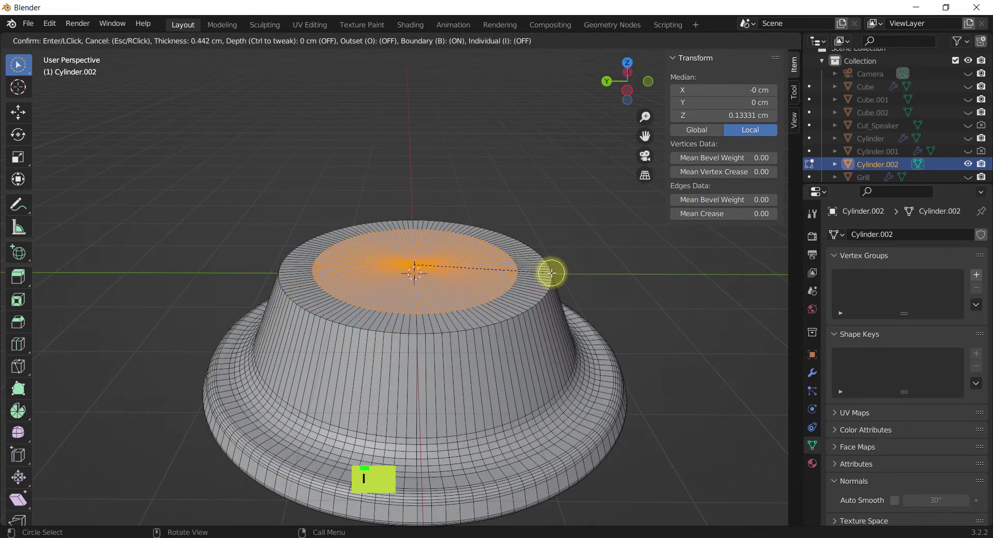
left_click(563, 273)
Extrude the inset top faces about 0.21 cm downward and scale them inward to form a recess with sloped walls
key("e")
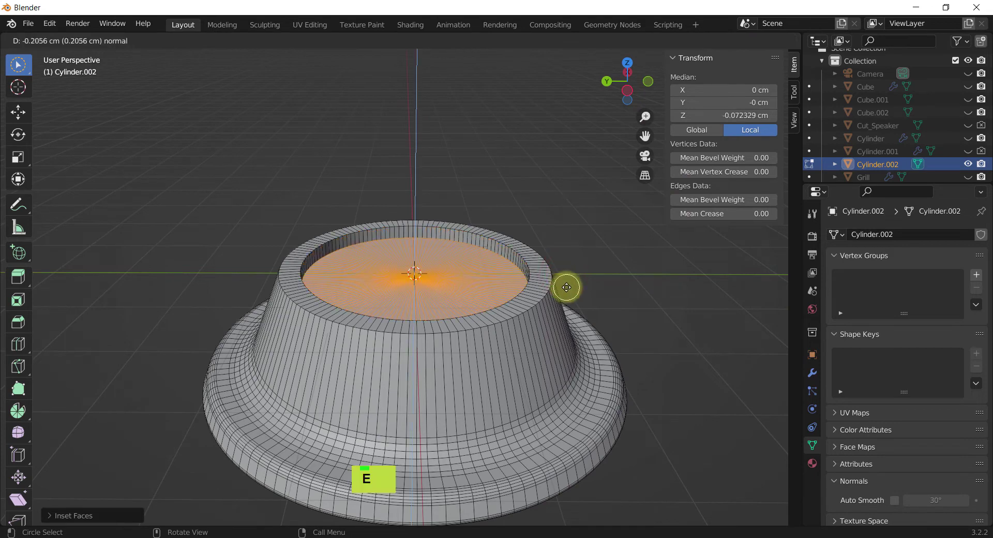
left_click(569, 288)
key("s")
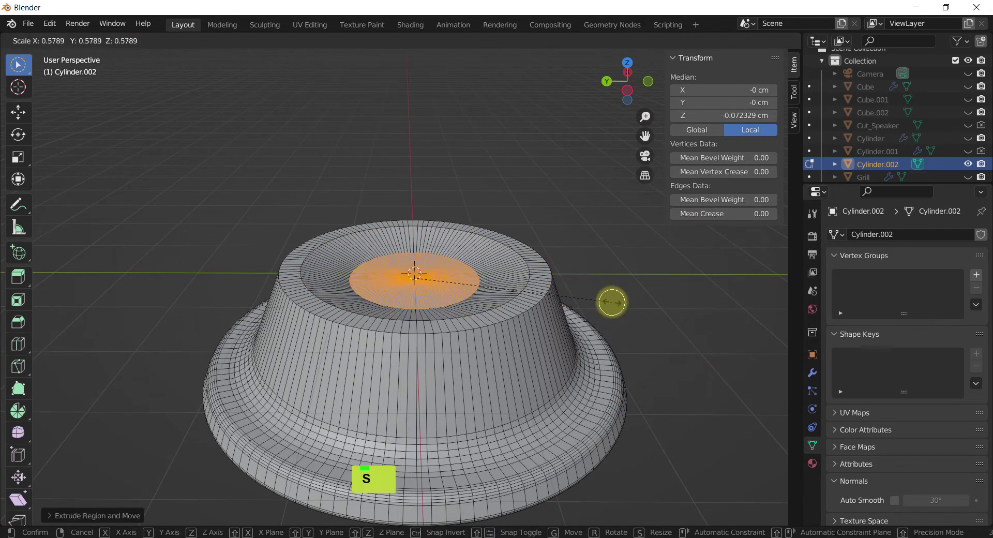
left_click(644, 321)
middle_click_drag(579, 266, 466, 273)
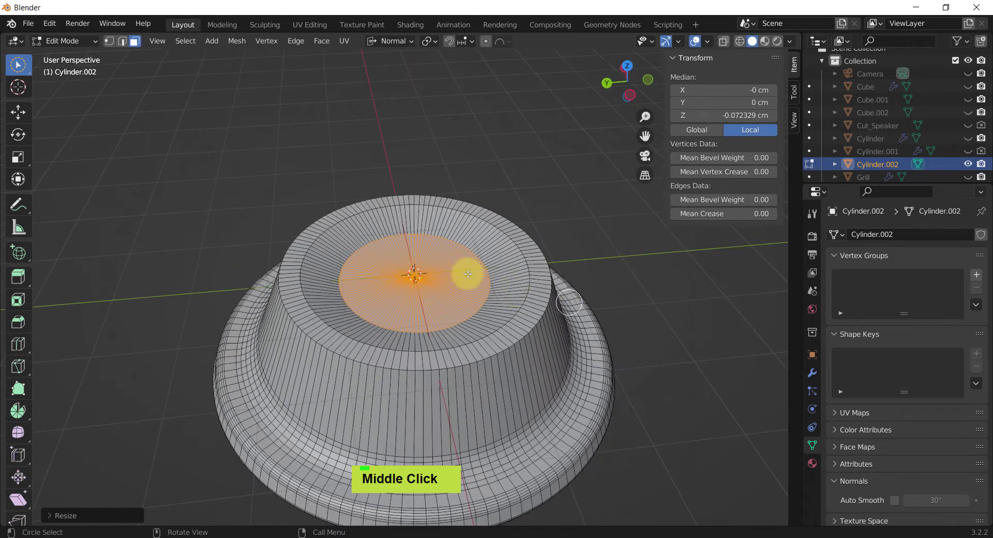
left_click(522, 123)
Bevel the outer and inner edge loops of the knob's top rim together, about 0.057 cm wide with 6 segments
middle_click_drag(512, 219, 373, 337)
scroll(366, 350, "up", 3)
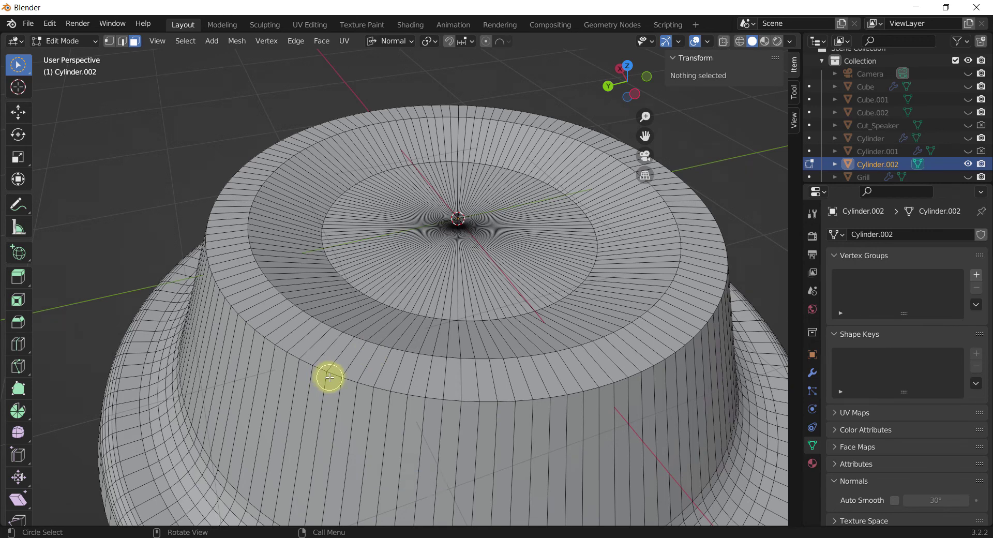
key("alt+w")
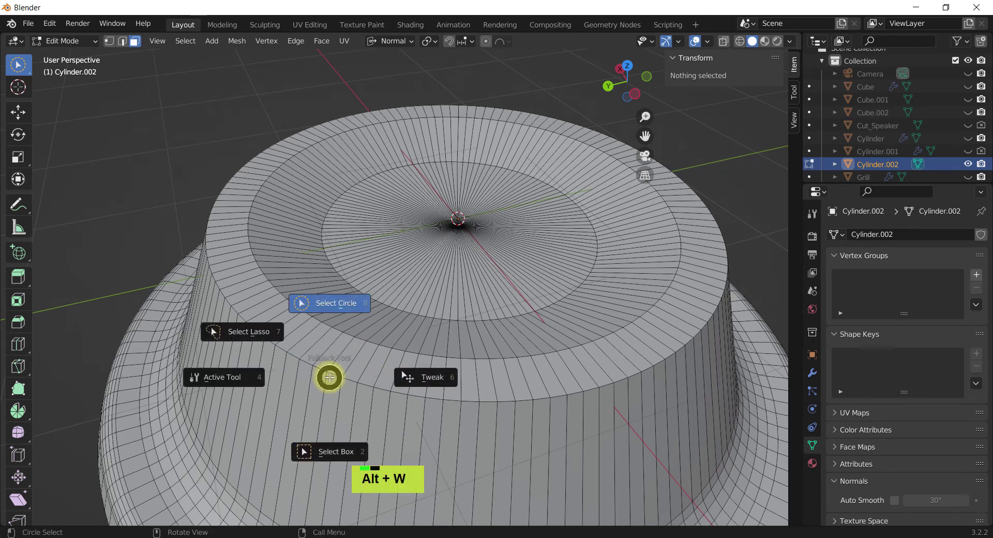
left_click(330, 458)
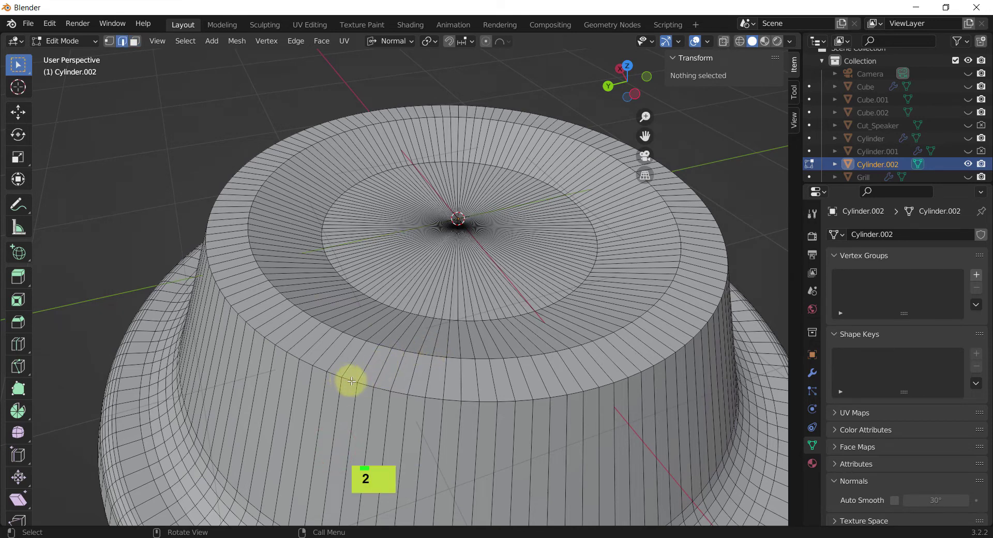
left_click(351, 382, "alt")
left_click(370, 344, "alt+shift")
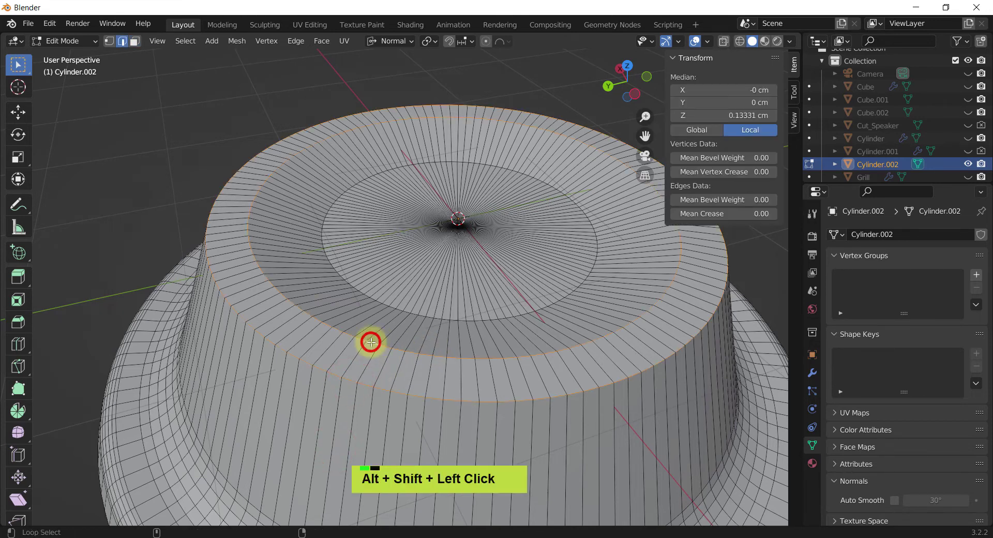
key("ctrl+b")
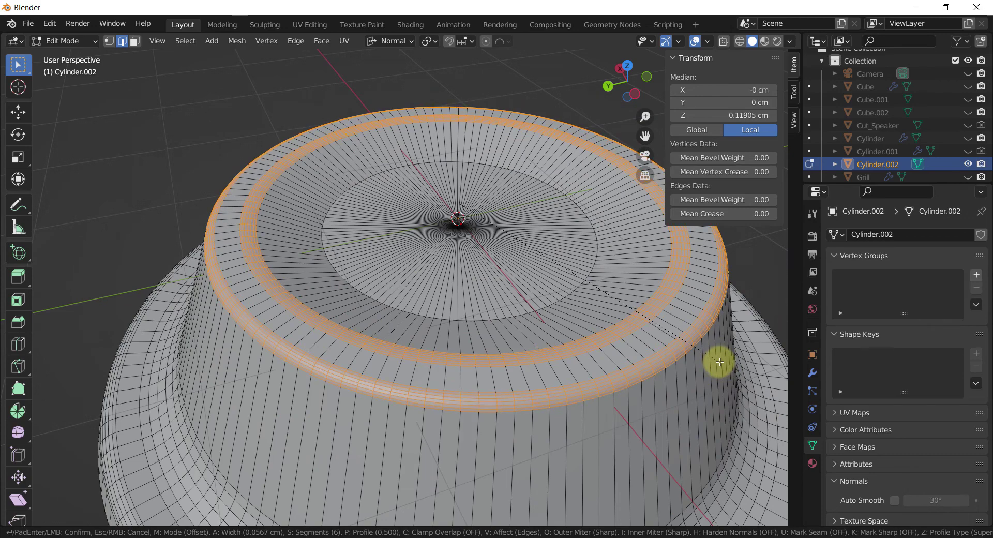
left_click(720, 362)
scroll(510, 393, "down", 3)
scroll(587, 388, "down", 2)
middle_click_drag(587, 388, 507, 390, "shift")
scroll(514, 366, "down", 2)
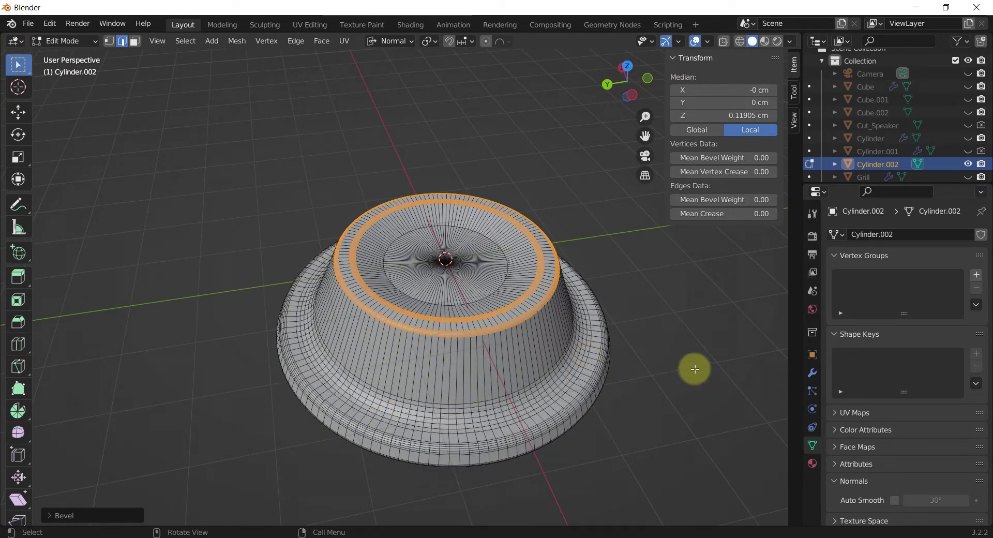
middle_click_drag(695, 369, 611, 362, "shift")
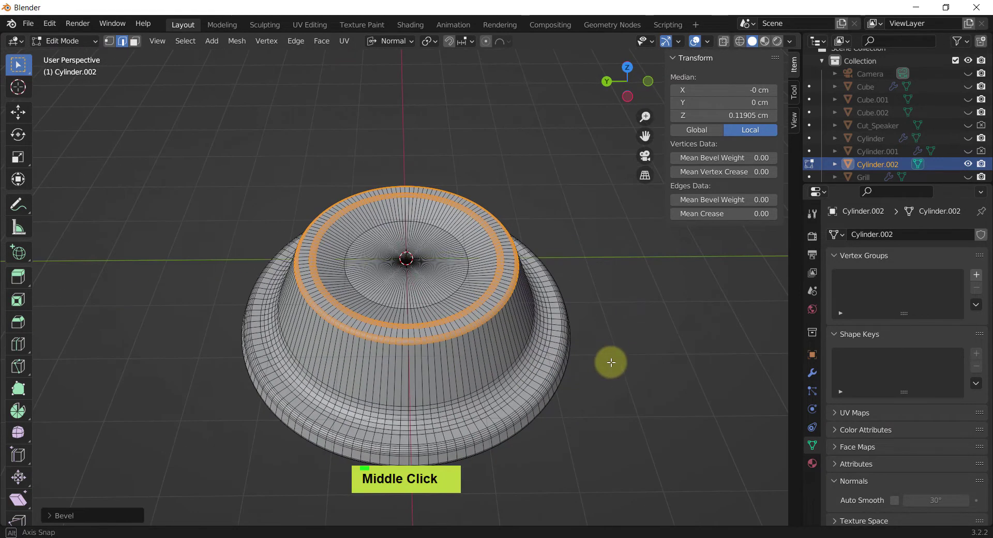
left_click(213, 228)
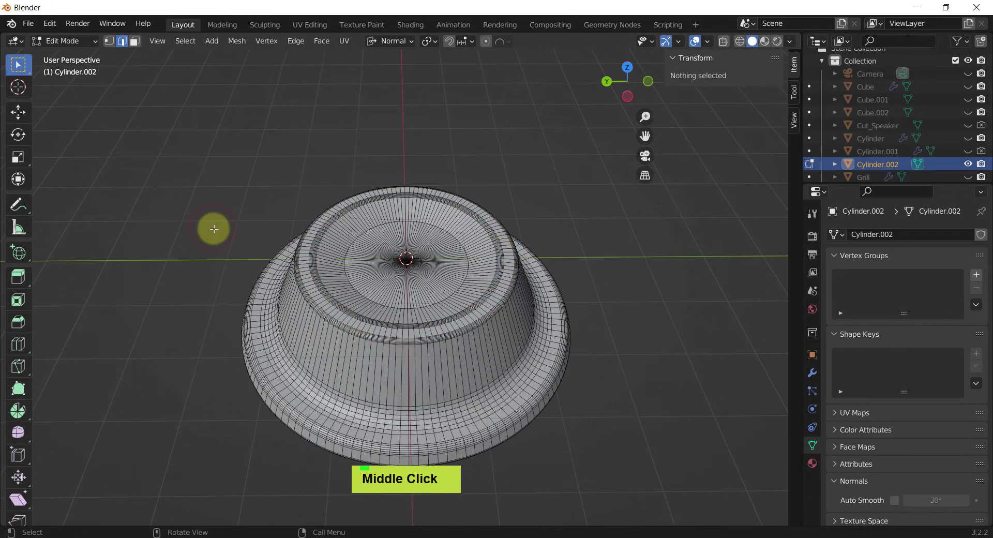
Return to Object Mode, deselect the knob, and add a new mesh cylinder 5 cm wide and 3 cm tall at the origin
key("shift+a")
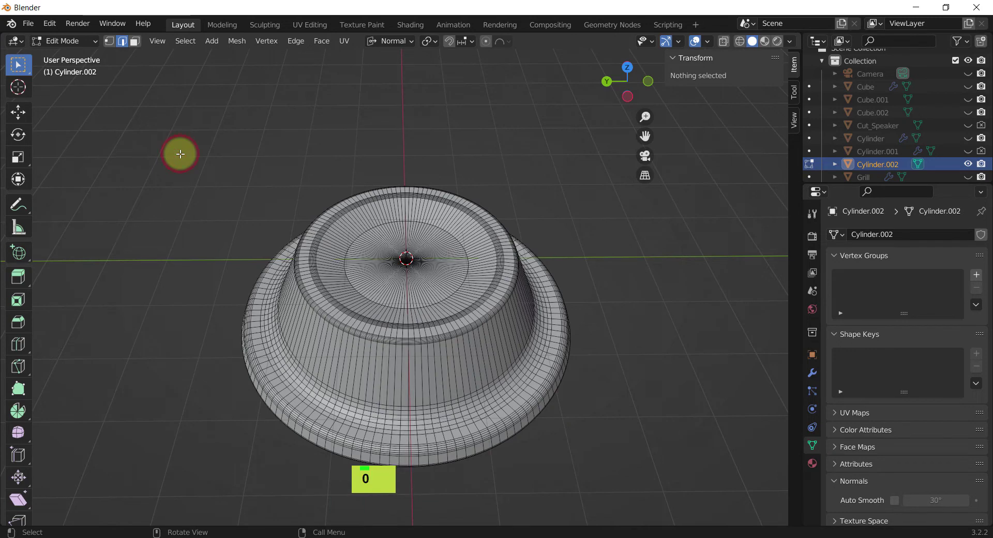
key("Tab")
left_click(206, 194)
mouse_move(235, 262)
middle_mouse_down()
mouse_move(224, 343)
mouse_move(241, 270)
mouse_move(384, 358)
mouse_move(580, 206)
middle_mouse_up()
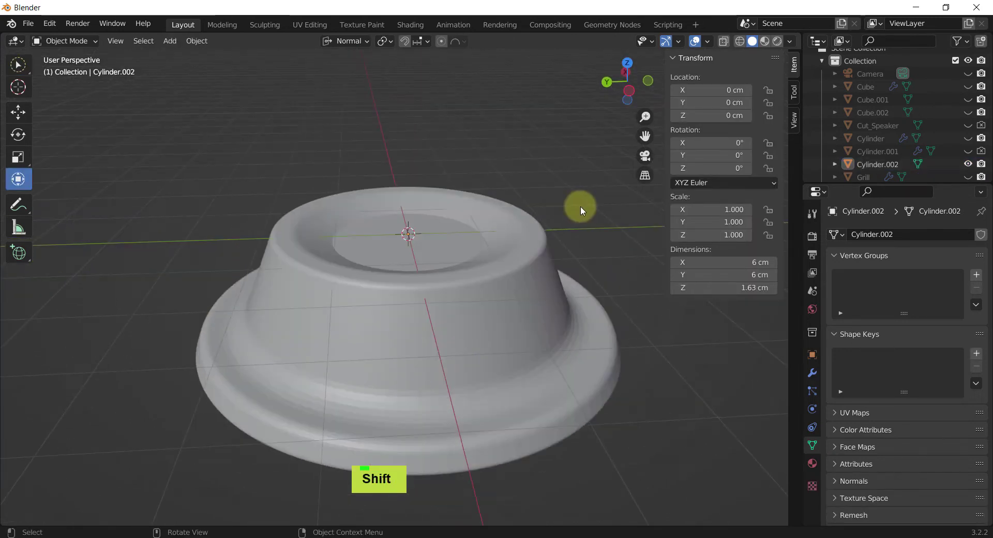
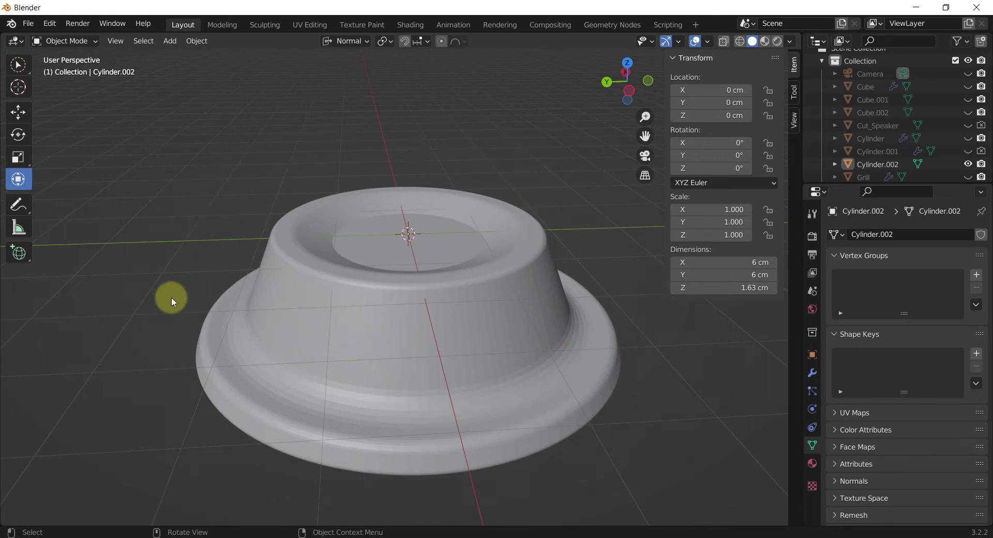
key("shift+a")
key("m")
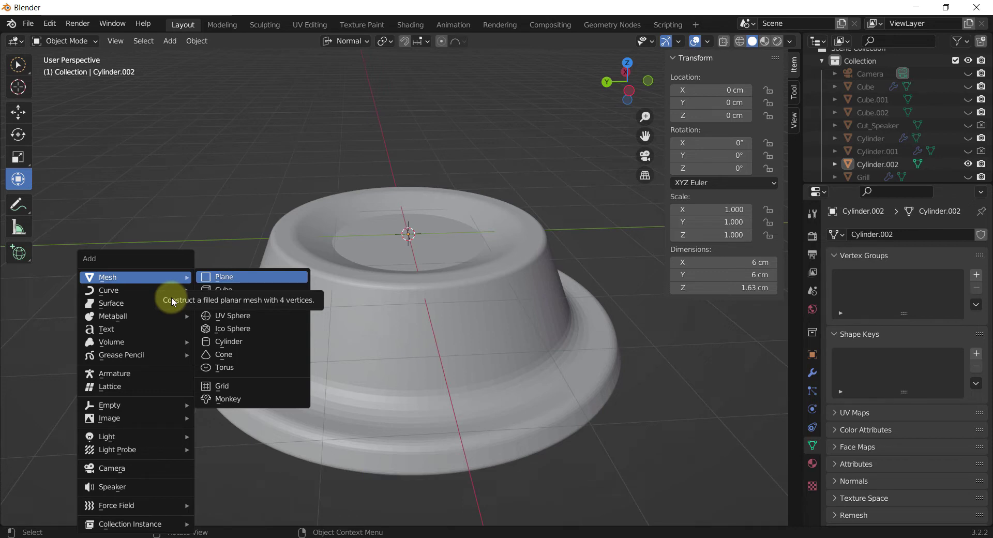
key("y")
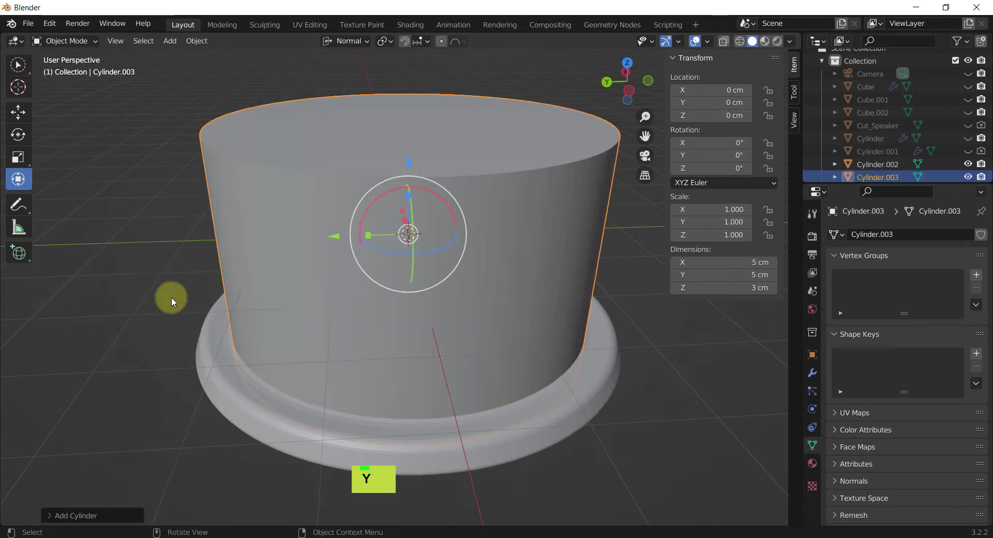
middle_click_drag(348, 288, 432, 323)
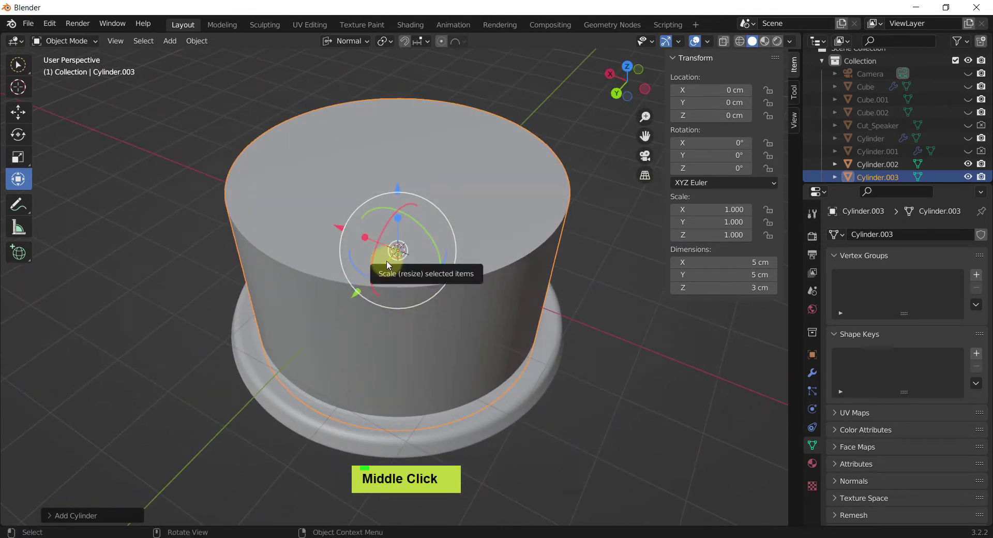
Set the transform orientation to Global and move the new cylinder's entire mesh along X to about -3.1 cm in Edit Mode
key("Tab")
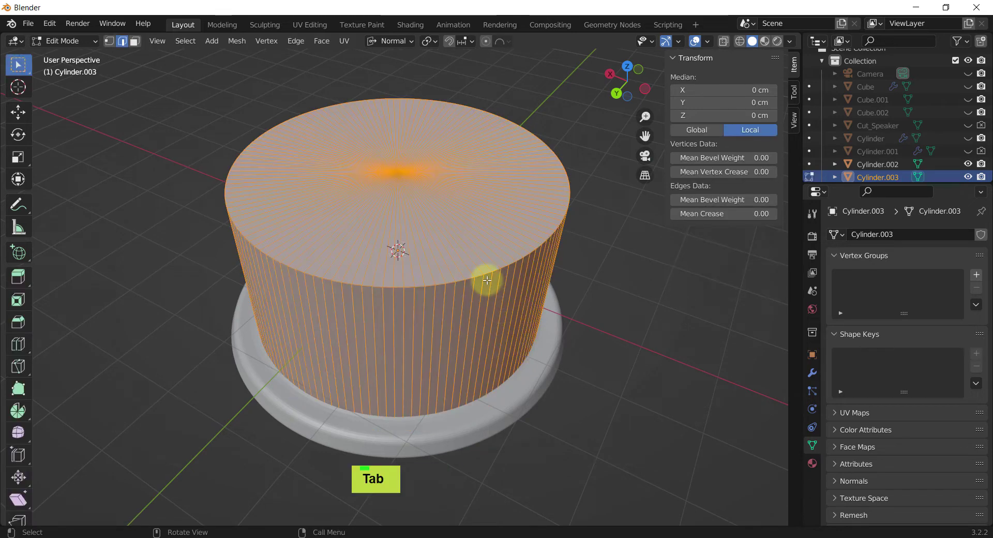
scroll(430, 279, "down", 2)
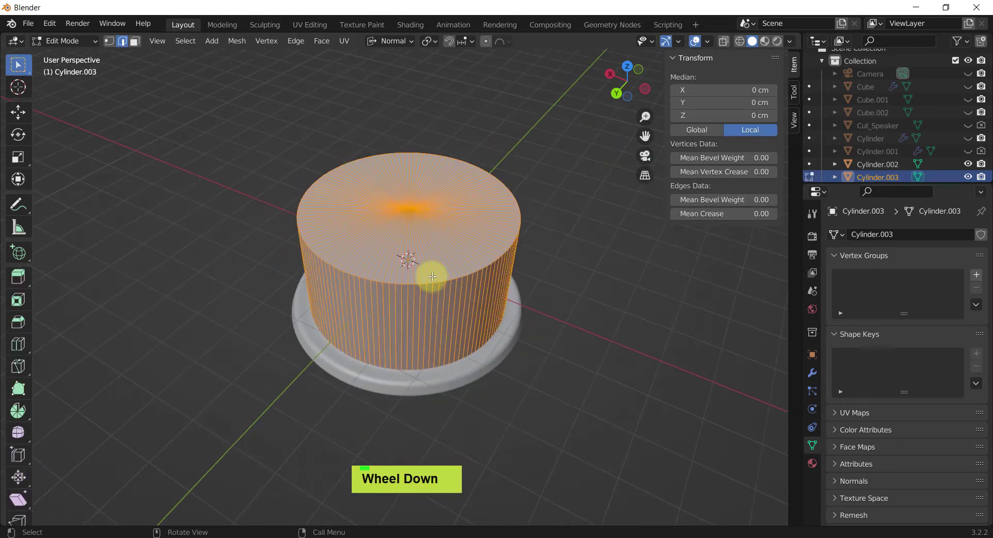
key("3")
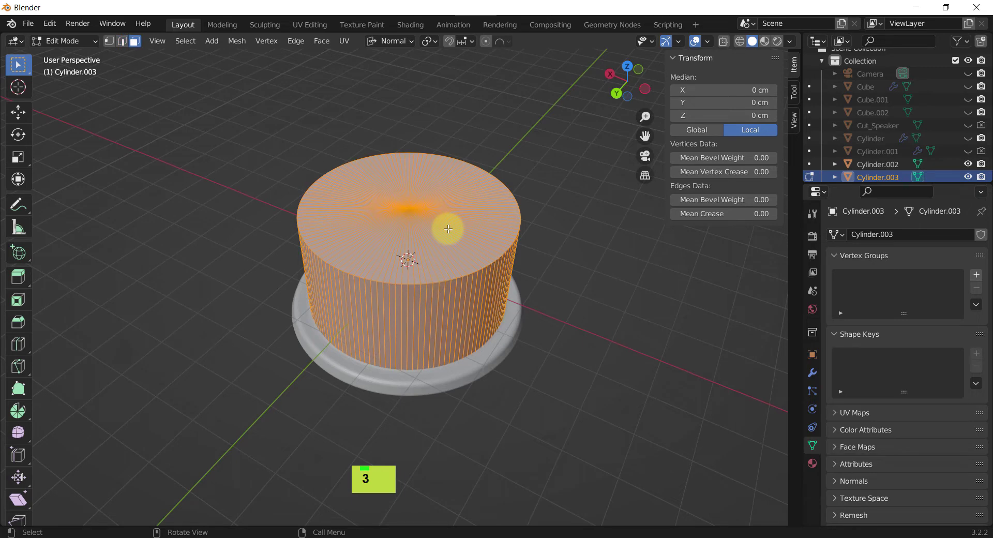
key("shift+space")
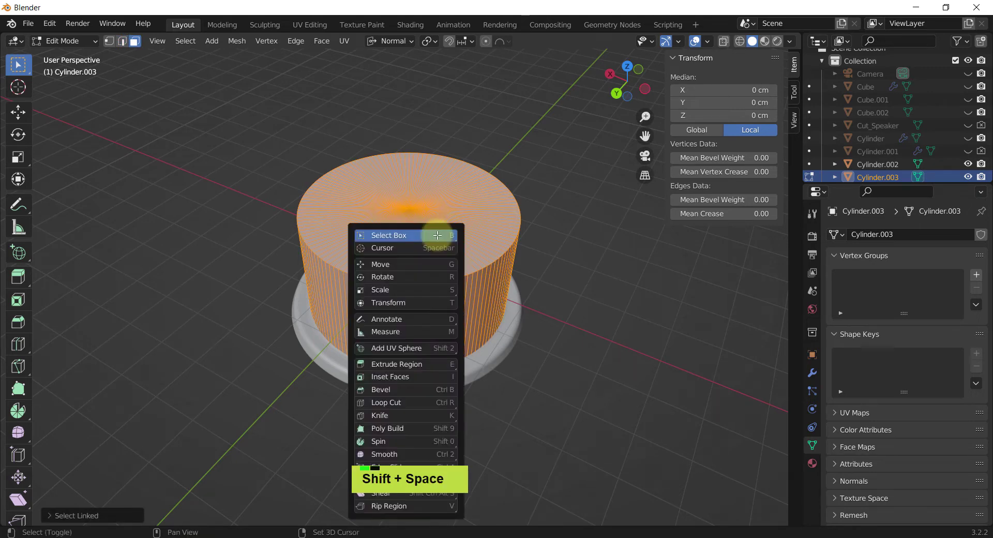
key("t")
middle_click(389, 241)
middle_click_drag(391, 241, 238, 275)
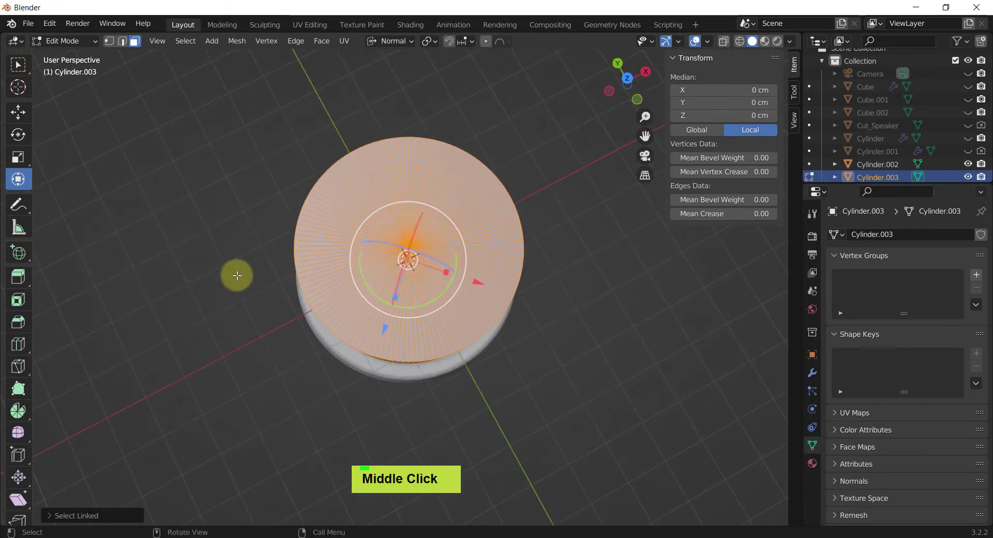
left_click(402, 41)
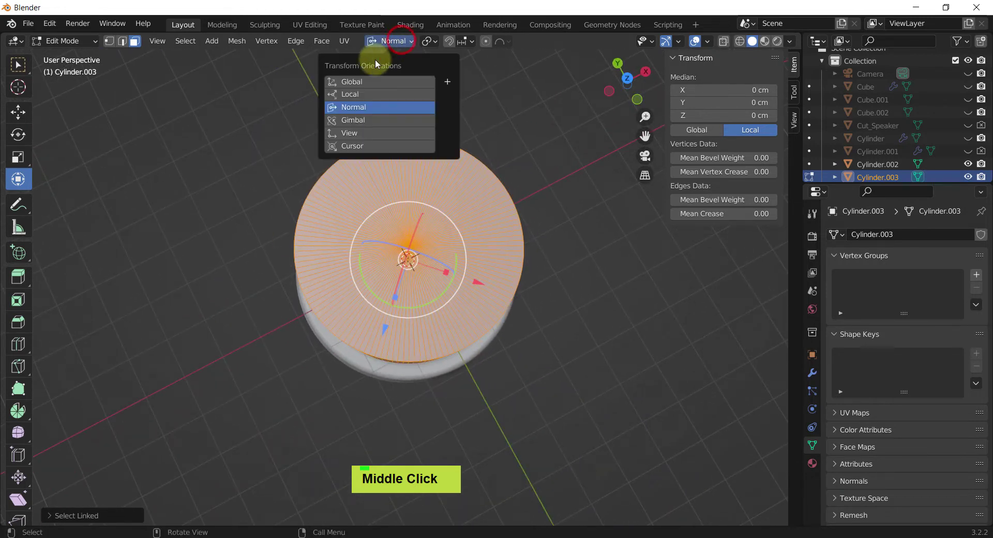
left_click(359, 81)
left_click_drag(473, 224, 347, 282)
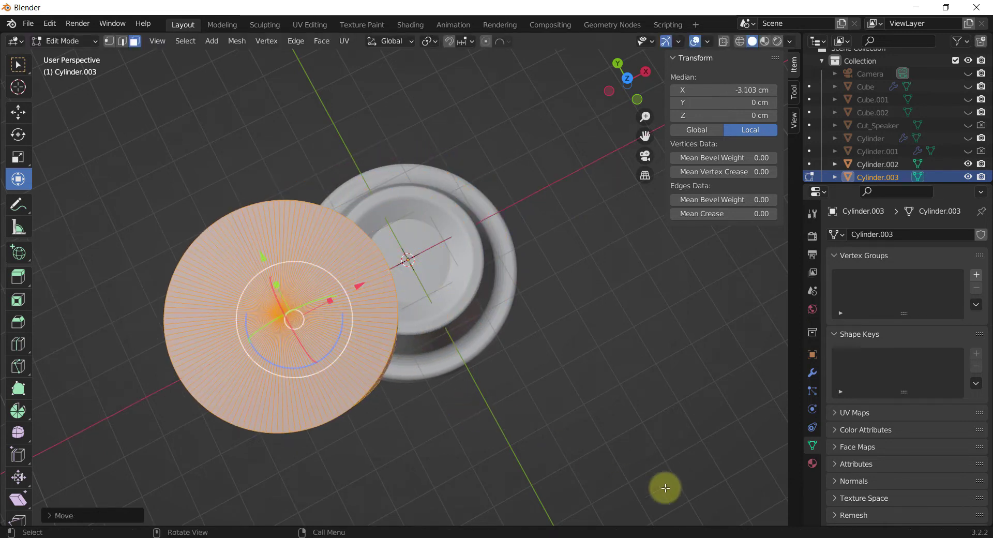
Scale the cylinder's mesh down uniformly to a small peg and move it along X to about -2.34 cm, over the knob's flange
key("s")
left_click(515, 407)
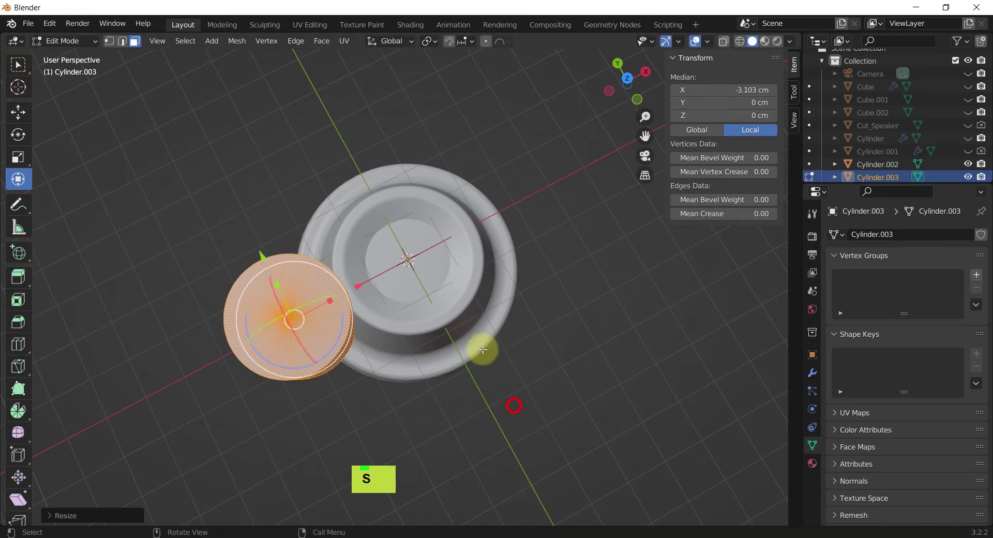
scroll(408, 268, "up", 4)
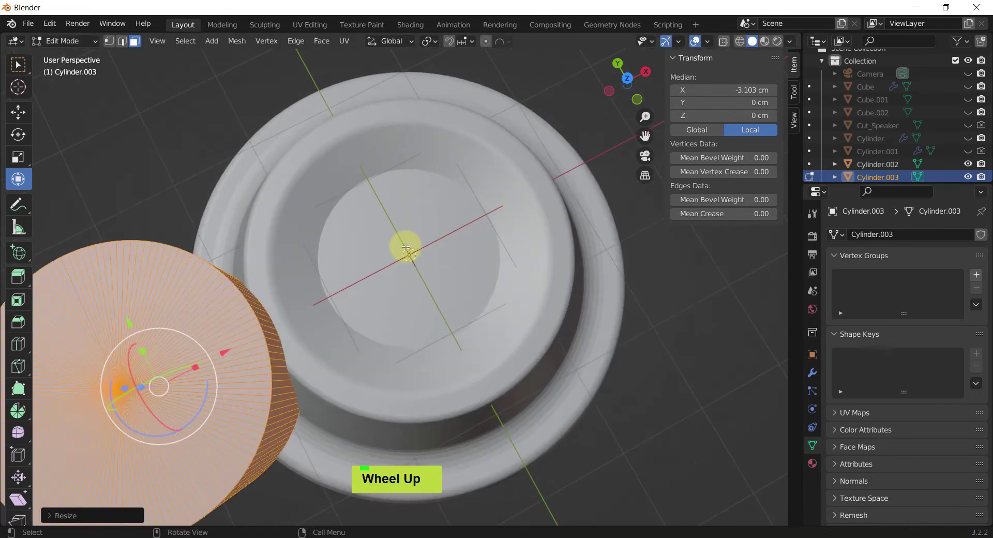
scroll(510, 353, "down", 2)
key("s")
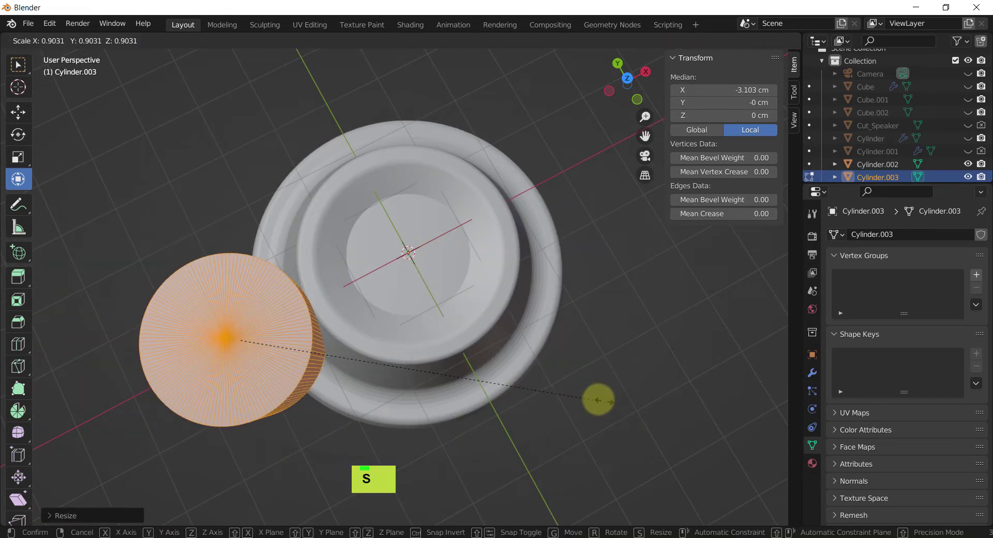
left_click(403, 348)
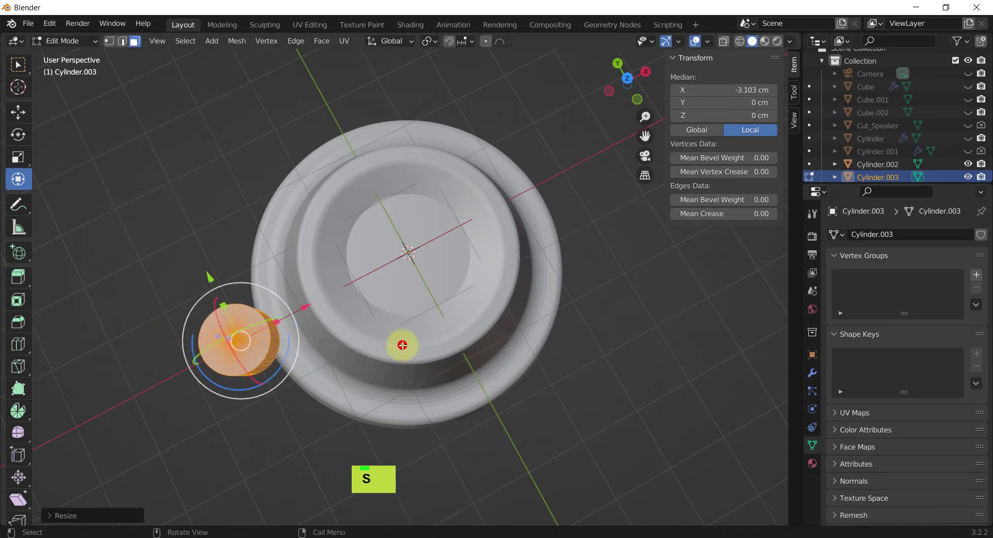
middle_click_drag(401, 348, 307, 342)
left_click_drag(307, 343, 355, 332)
middle_click_drag(333, 347, 605, 421)
Scale the peg's mesh down uniformly to make it slimmer, and stretch it along Z to about 1.4 cm tall
key("s")
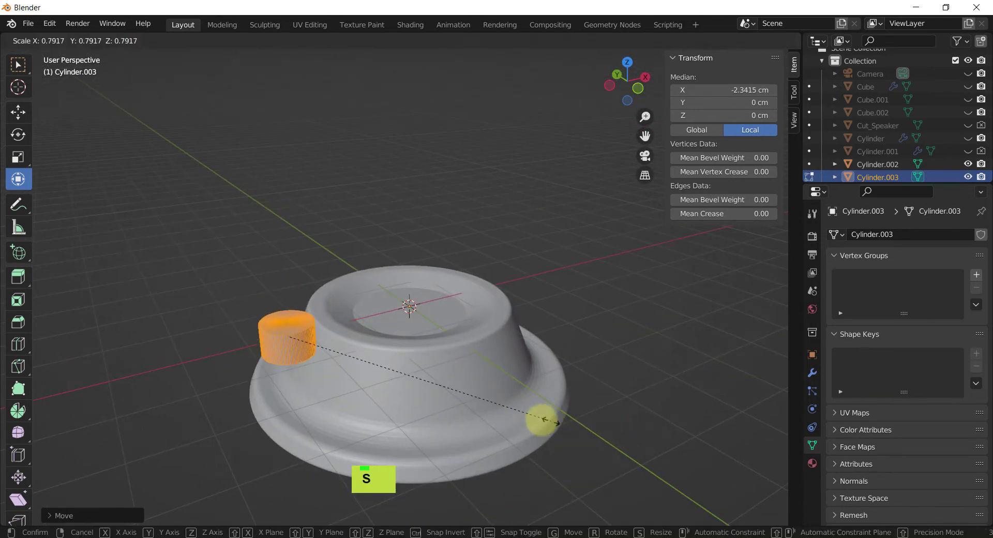
left_click(494, 411)
left_click_drag(281, 301, 282, 300)
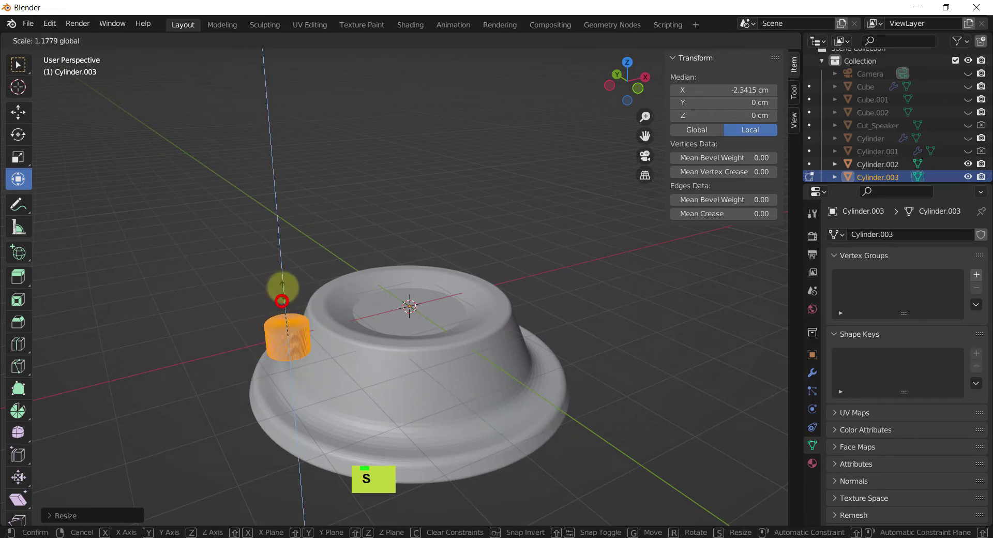
left_click_drag(283, 216, 283, 217)
middle_click_drag(287, 305, 295, 297)
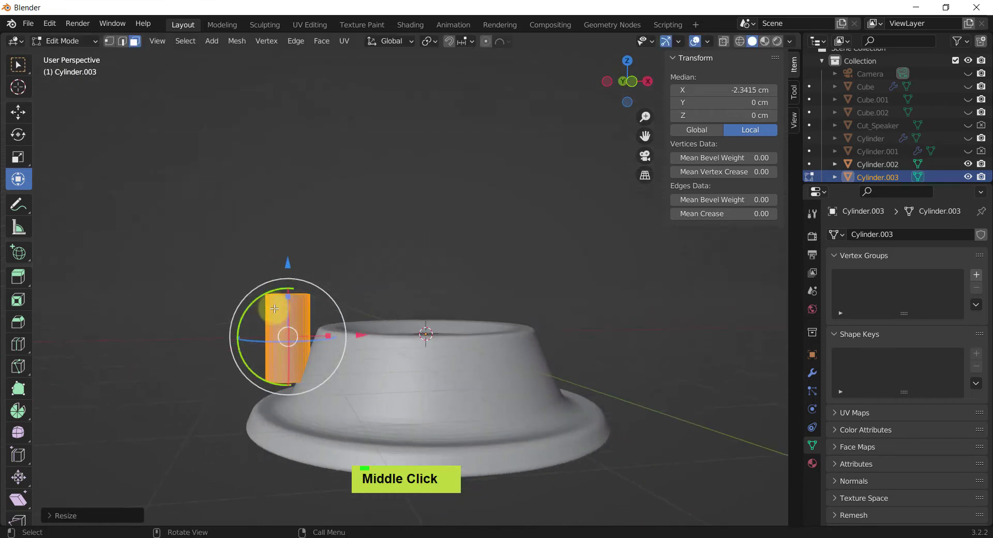
Lower the peg's mesh along Z to about -0.4 cm and shift it along X to about -2.26 cm, against the knob's side
scroll(296, 296, "up", 2)
left_click_drag(292, 265, 291, 292)
mouse_move(304, 281)
middle_mouse_down()
mouse_move(298, 321)
mouse_move(283, 311)
mouse_move(272, 262)
mouse_move(278, 314)
mouse_move(259, 273)
mouse_move(268, 259)
mouse_move(289, 293)
middle_mouse_up()
scroll(289, 326, "up", 2)
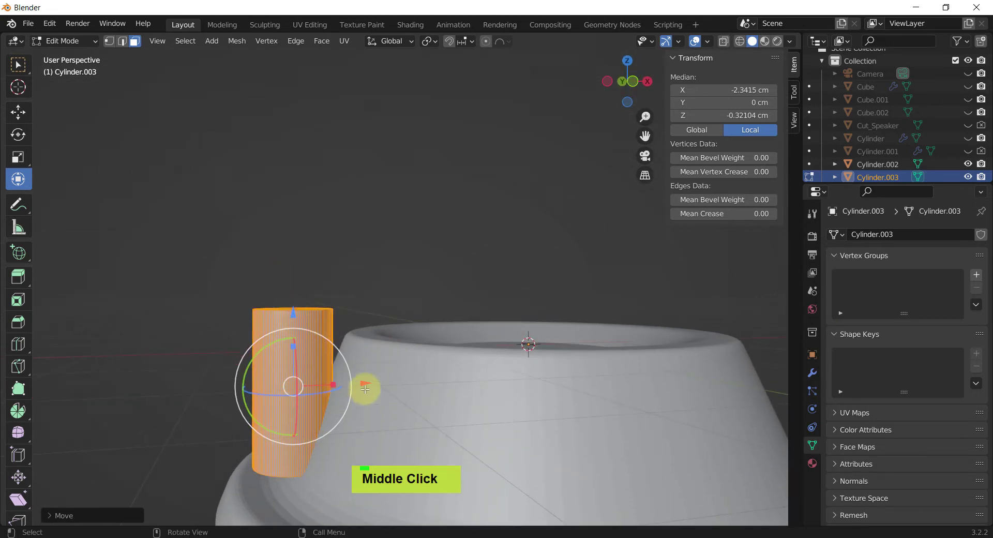
left_click_drag(365, 389, 375, 380)
left_click_drag(303, 315, 306, 324)
Select only the peg's top face and scale it down uniformly to about 0.6 so the peg tapers upward
middle_click_drag(316, 348, 339, 426)
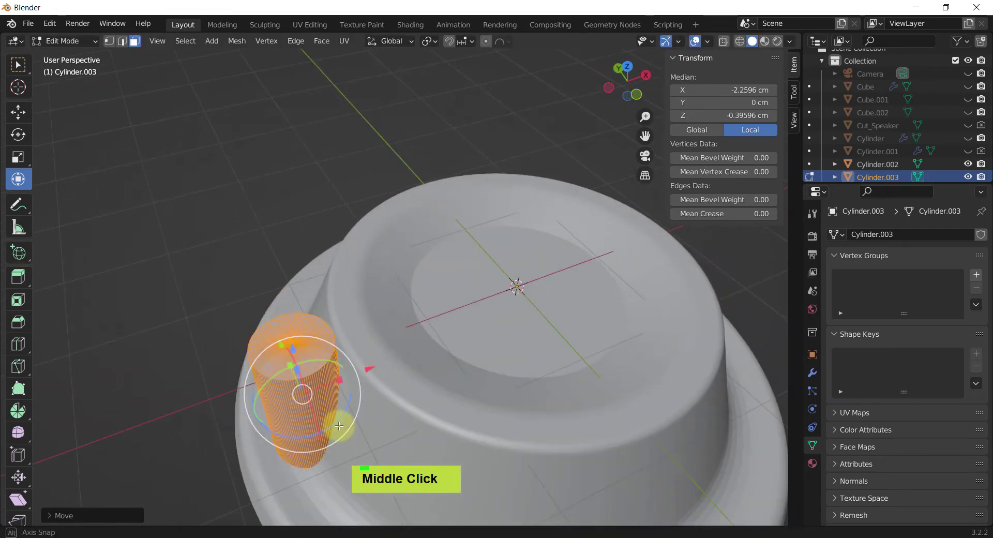
middle_click_drag(308, 352, 303, 328)
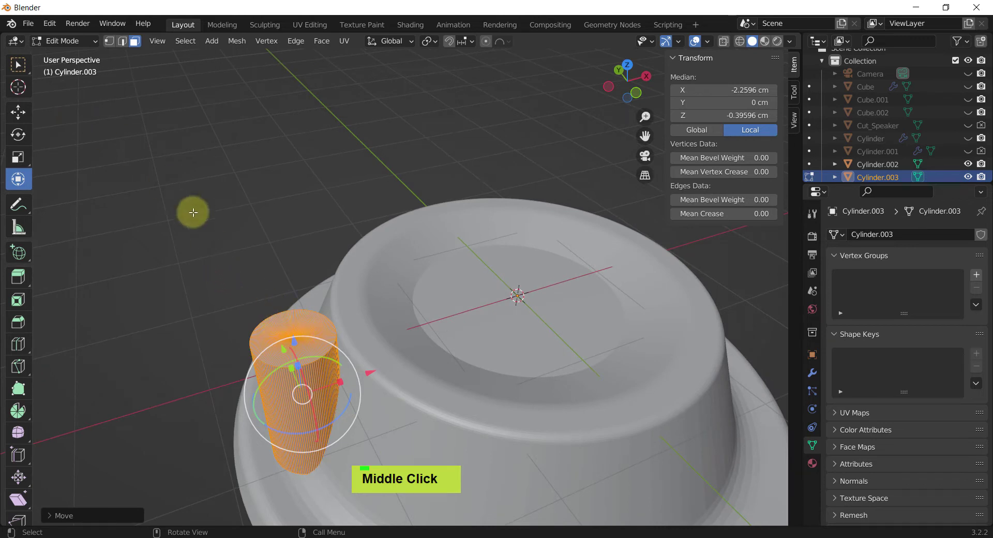
key("alt+w")
left_click(190, 137)
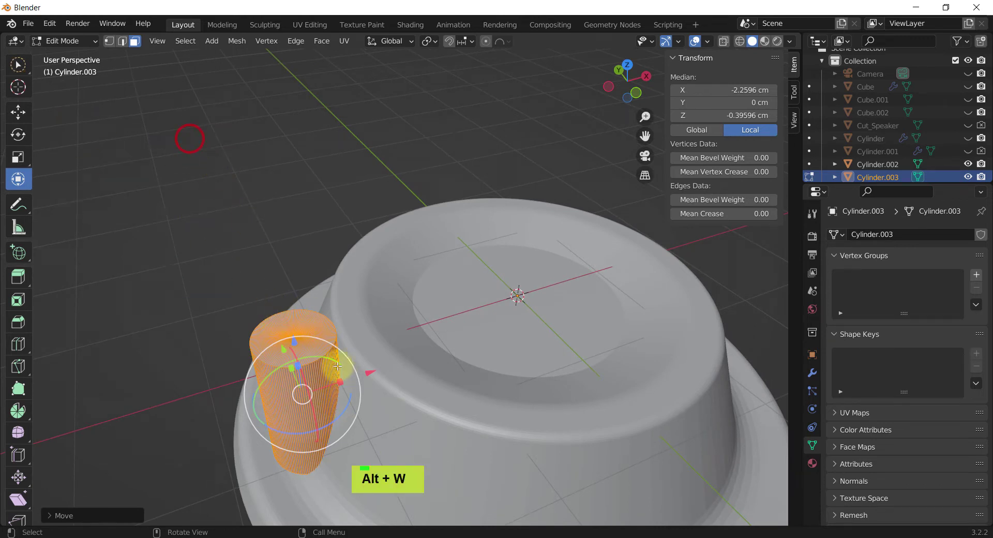
mouse_move(301, 321)
left_mouse_down()
mouse_move(284, 337)
mouse_move(308, 345)
left_mouse_up()
key("ctrl+z")
key("ctrl+z")
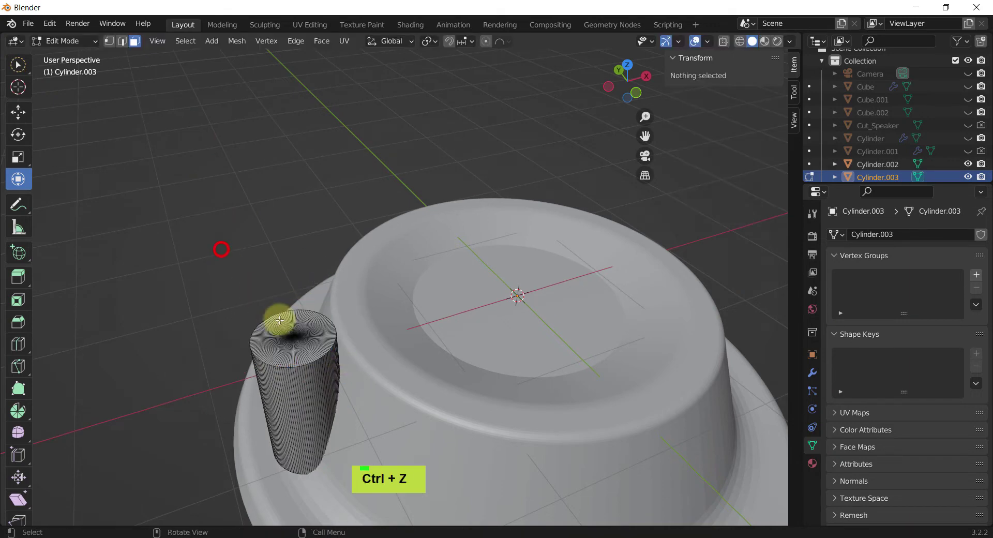
key("ctrl+z")
middle_click_drag(189, 332, 646, 448)
key("s")
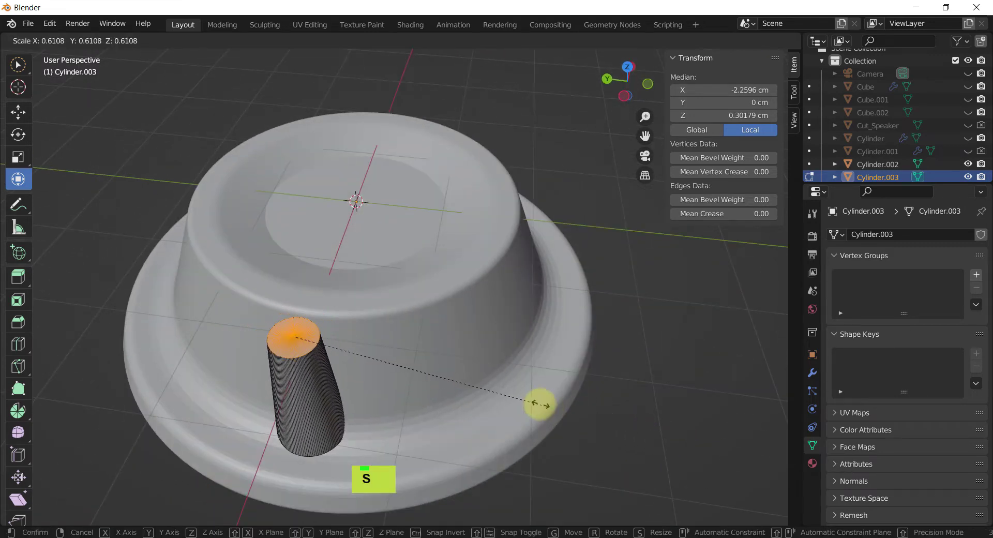
left_click(530, 401)
Move the peg's top face along X to about -1.88 cm so the peg leans along the knob's sloped wall
middle_click_drag(485, 398, 318, 371)
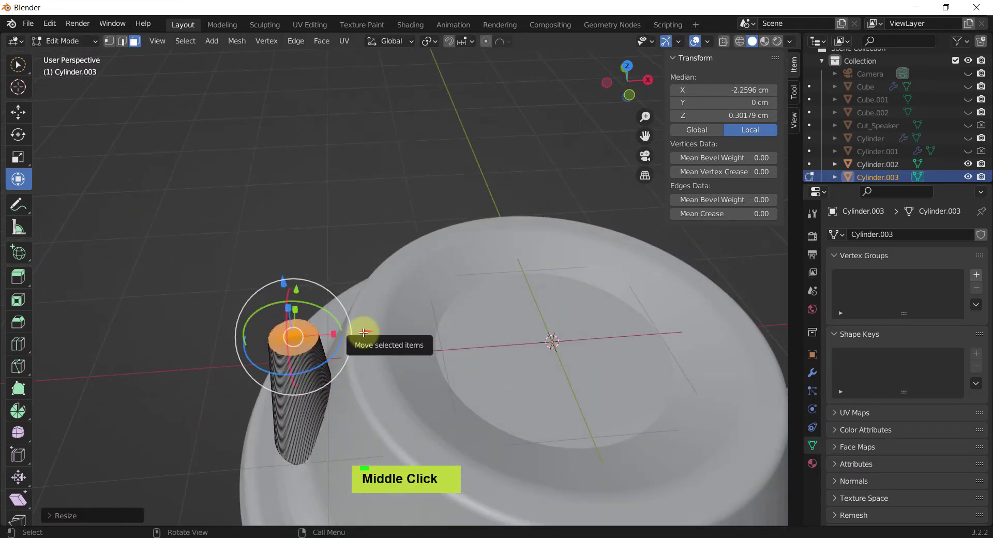
left_click_drag(363, 332, 388, 337)
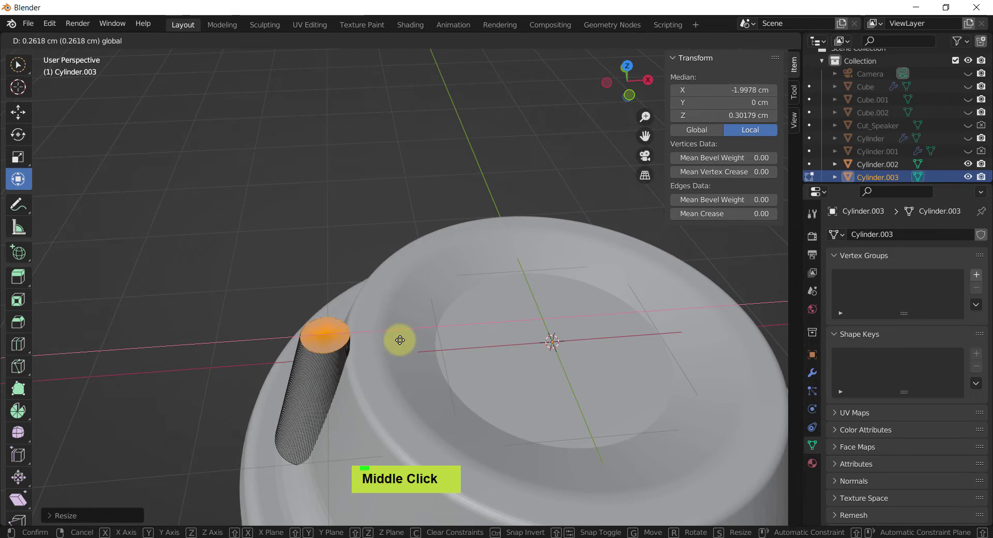
left_click(411, 341)
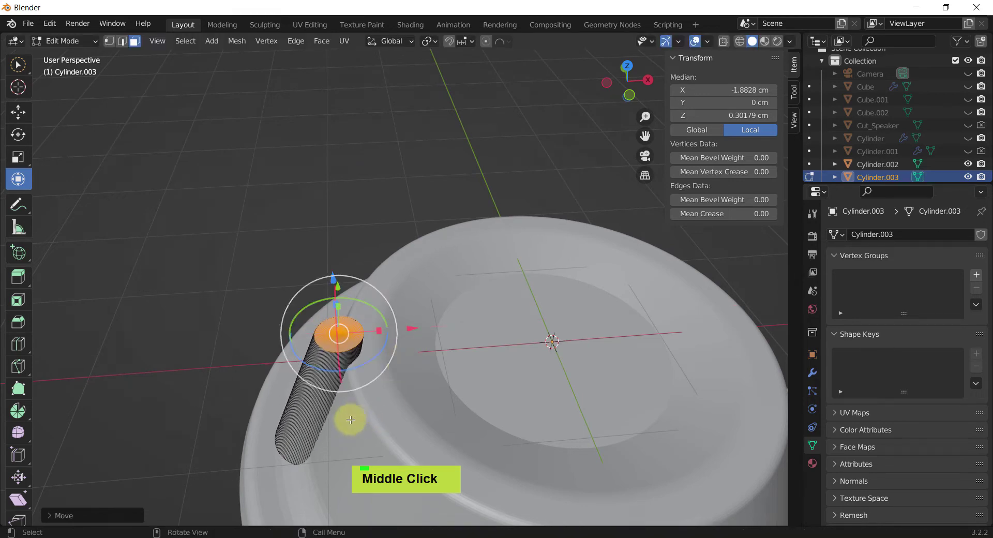
Bevel the edge loop around the peg's bottom end about 0.21 cm wide, with enough segments for a smooth rounding
middle_click_drag(348, 419, 323, 386)
scroll(289, 442, "up", 6)
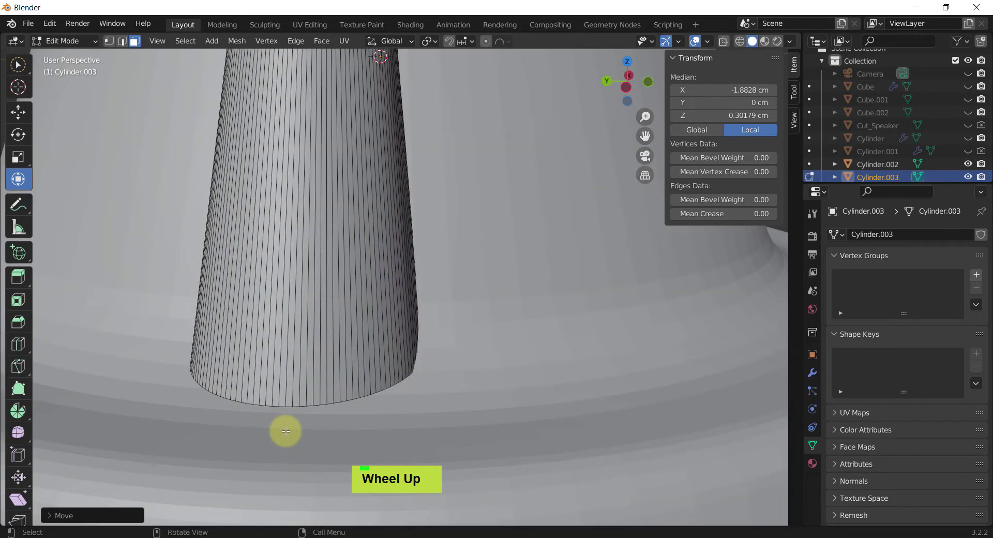
middle_click_drag(284, 429, 332, 388)
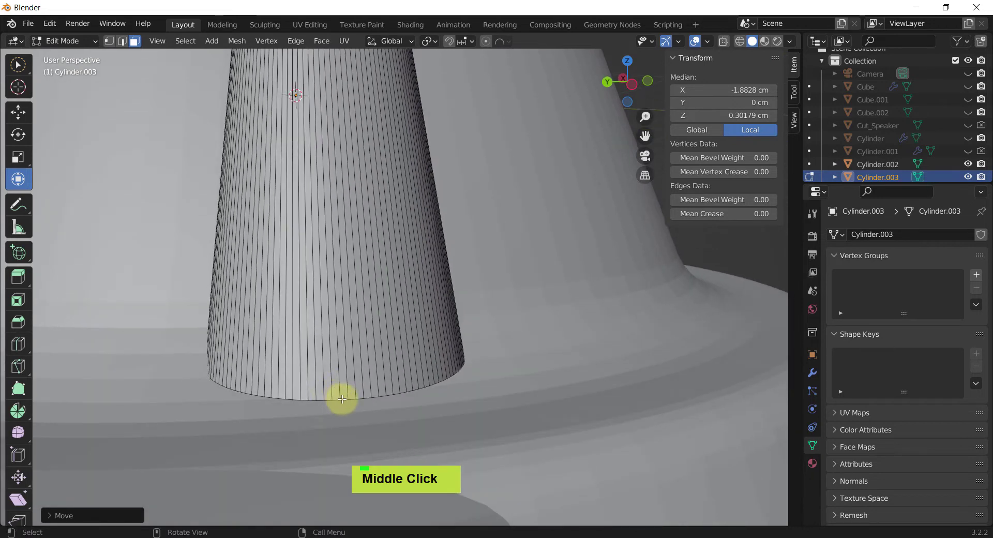
left_click(121, 41)
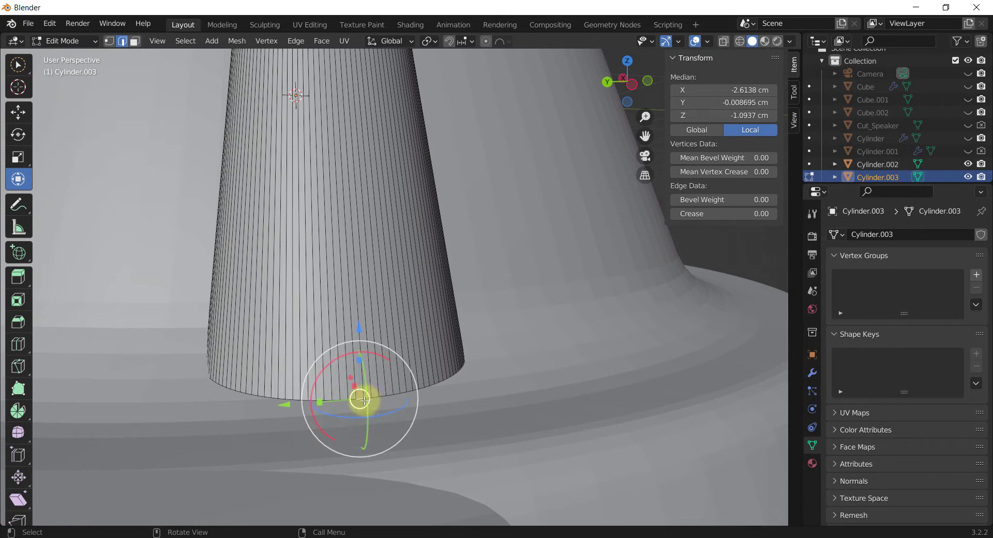
left_click(362, 399, "alt")
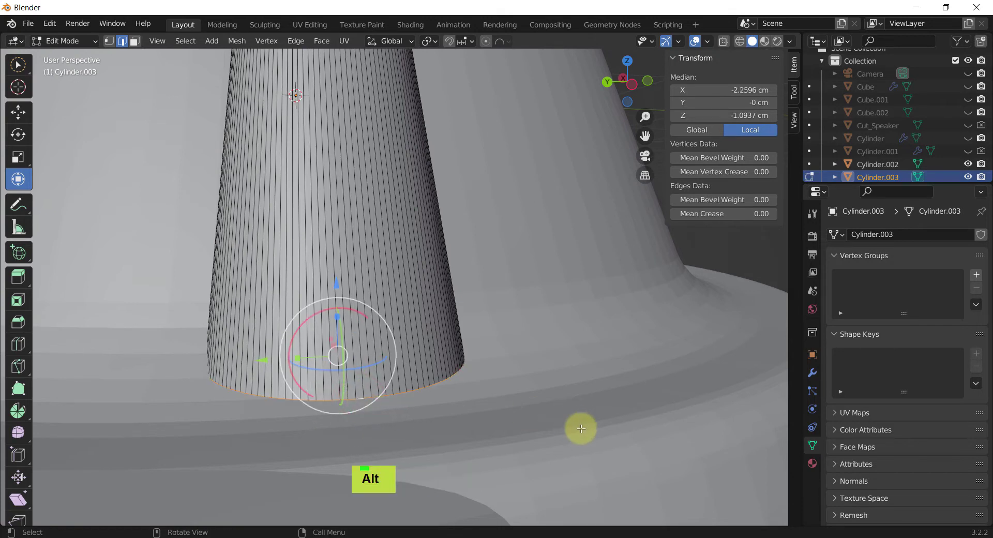
key("ctrl+b")
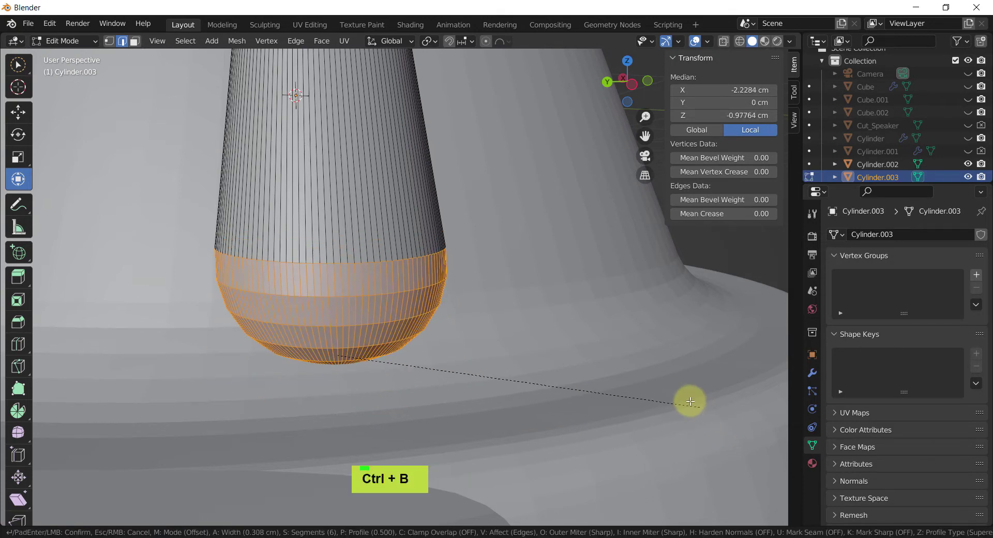
scroll(667, 386, "up", 2)
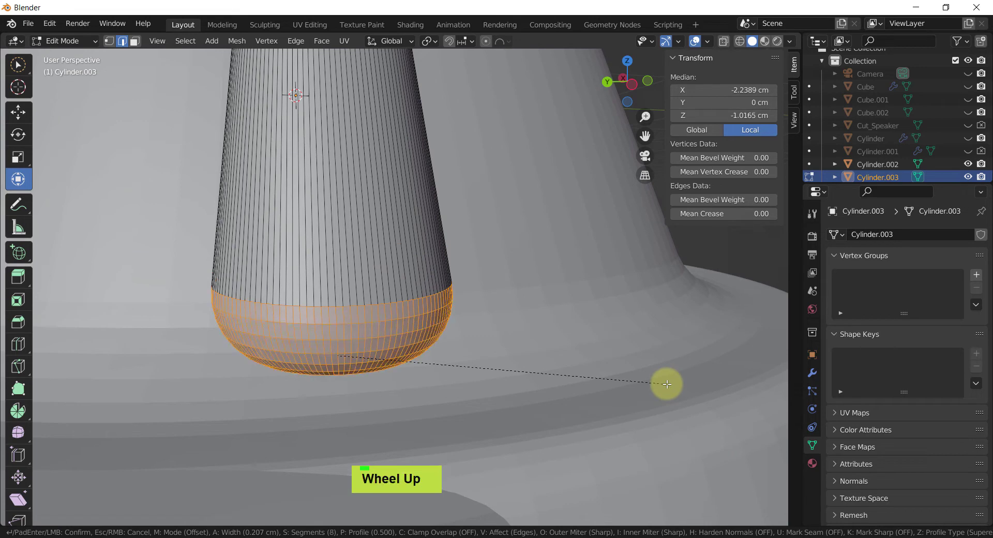
scroll(668, 384, "up", 1)
left_click(667, 383)
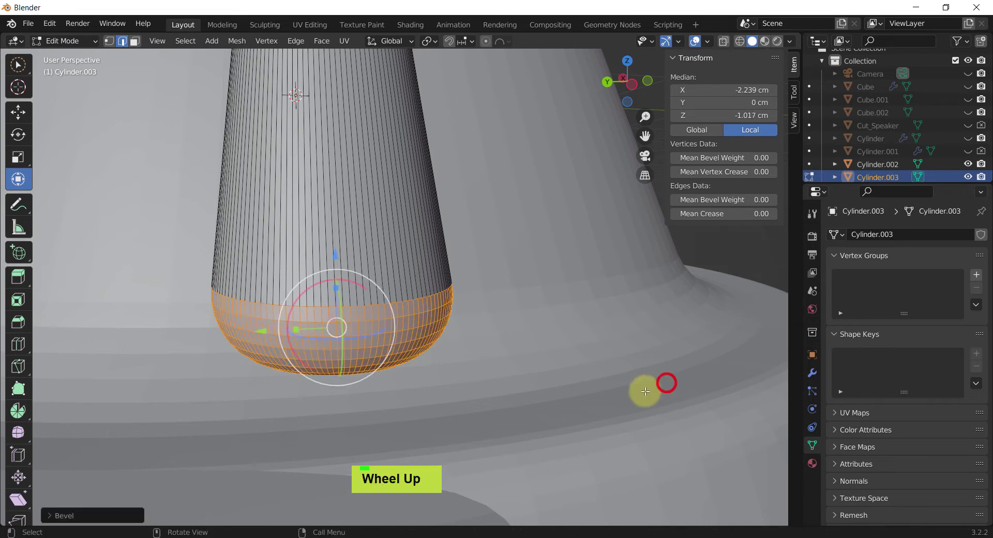
Deselect the peg's beveled end, return to Object Mode, and deselect the peg
scroll(610, 389, "down", 3)
middle_click_drag(576, 389, 421, 365, "shift")
middle_click_drag(417, 321, 155, 191)
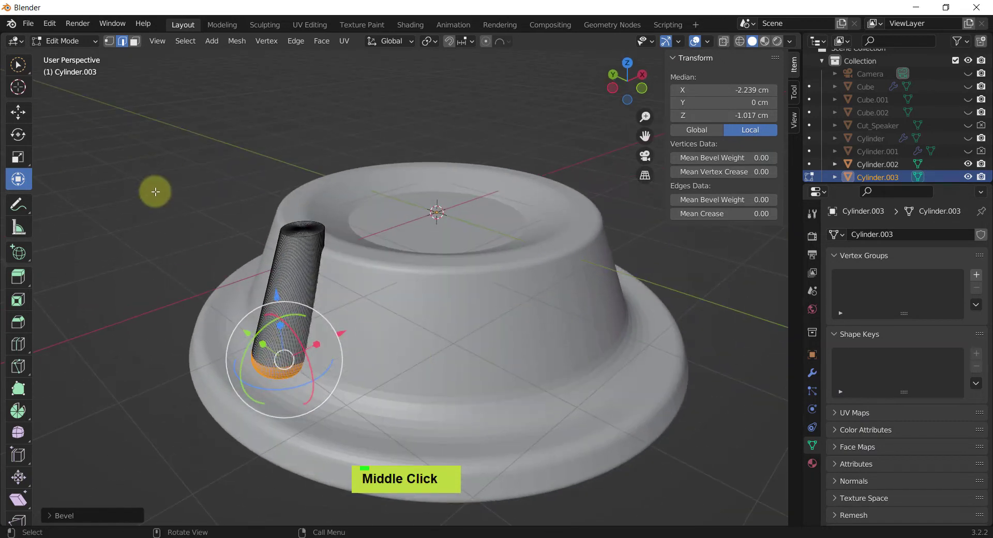
left_click(166, 190)
key("Tab")
middle_click_drag(457, 278, 402, 315, "shift")
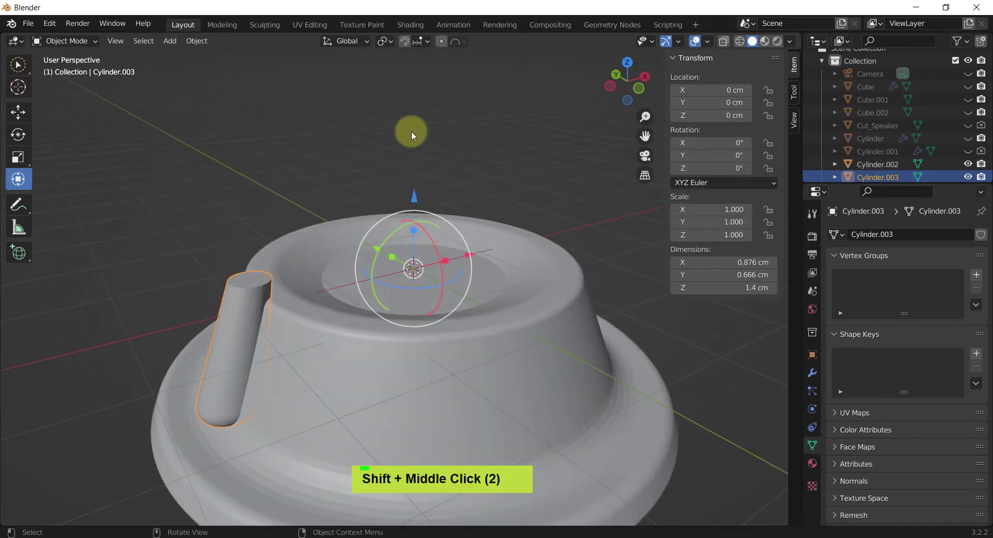
left_click(412, 132)
scroll(416, 220, "down", 2)
middle_click_drag(479, 254, 262, 326, "shift")
left_click(275, 335)
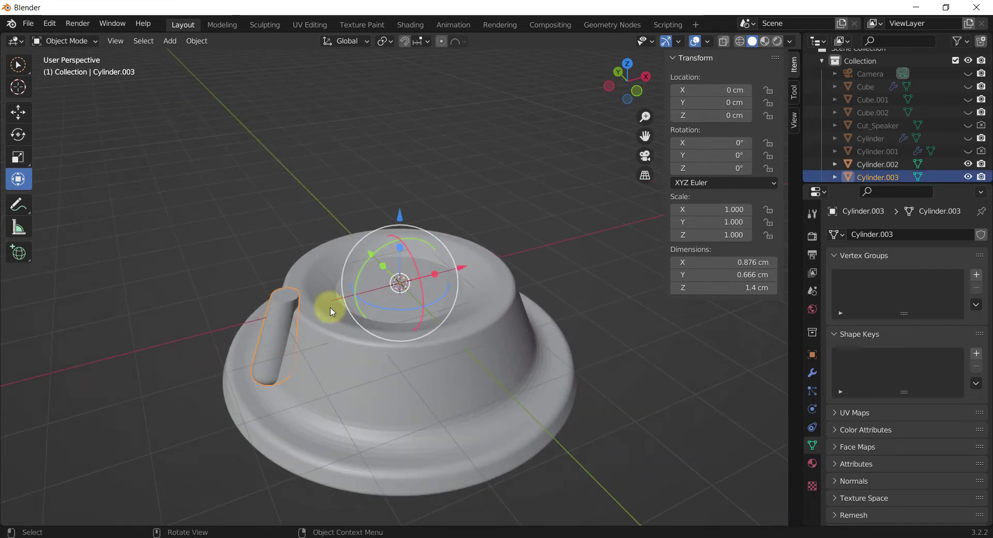
key("Tab")
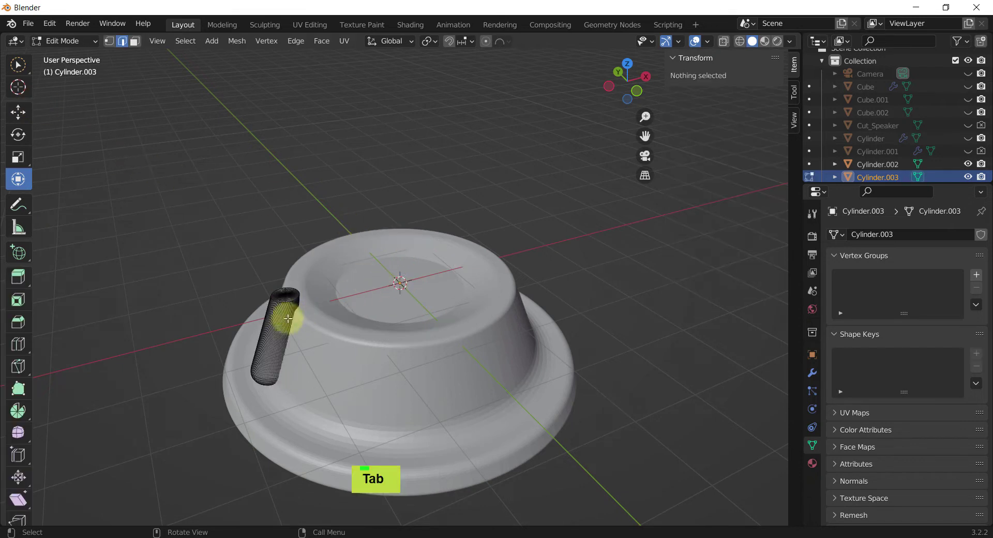
key("Tab")
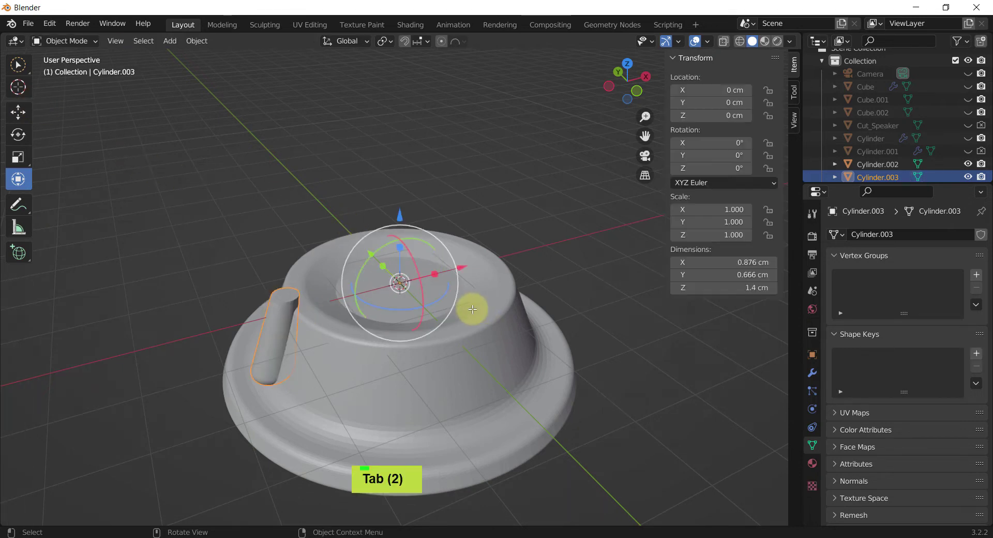
left_click(547, 217)
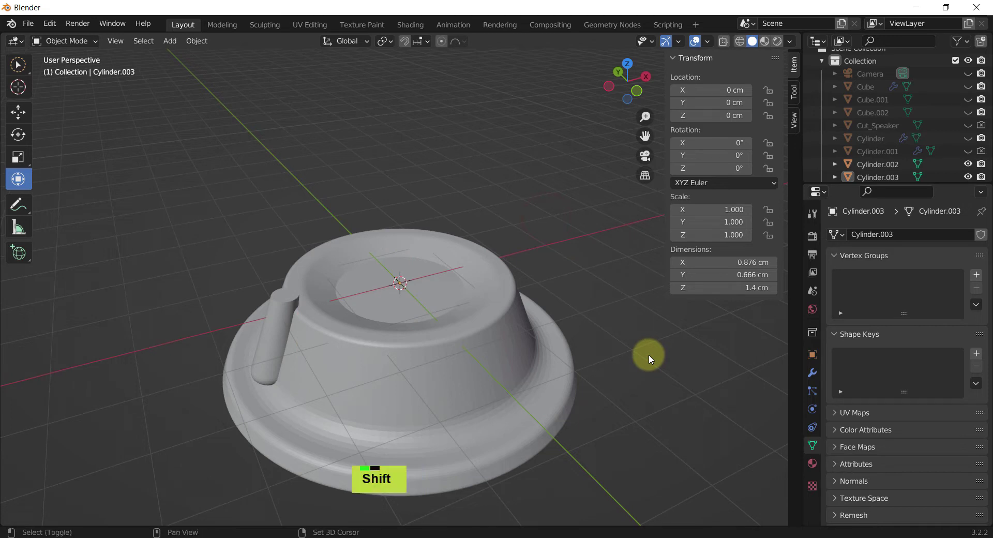
Add a Plain Axes empty at the origin, in the center of the knob
key("shift+a")
key("e")
key("p")
key("Return")
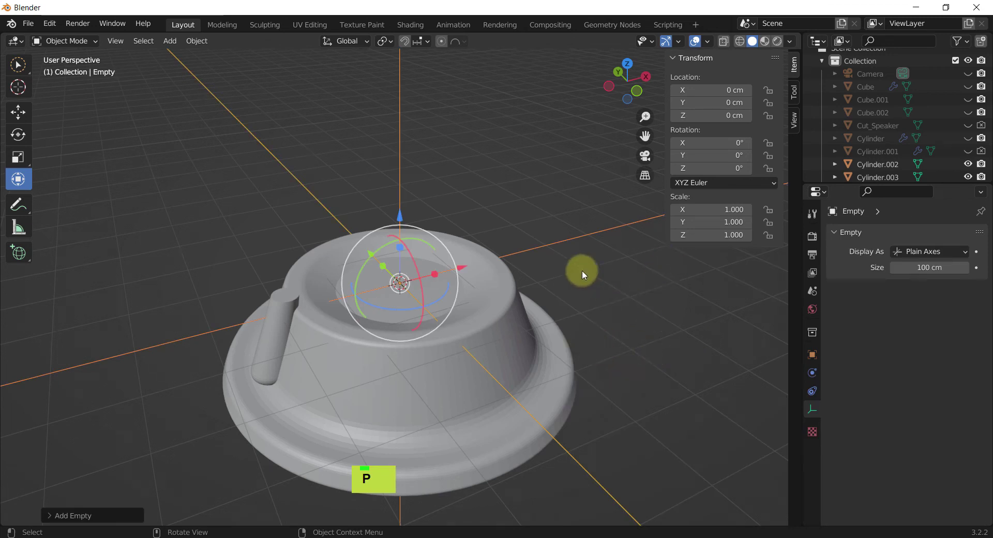
key("shift+a")
mouse_move(526, 243)
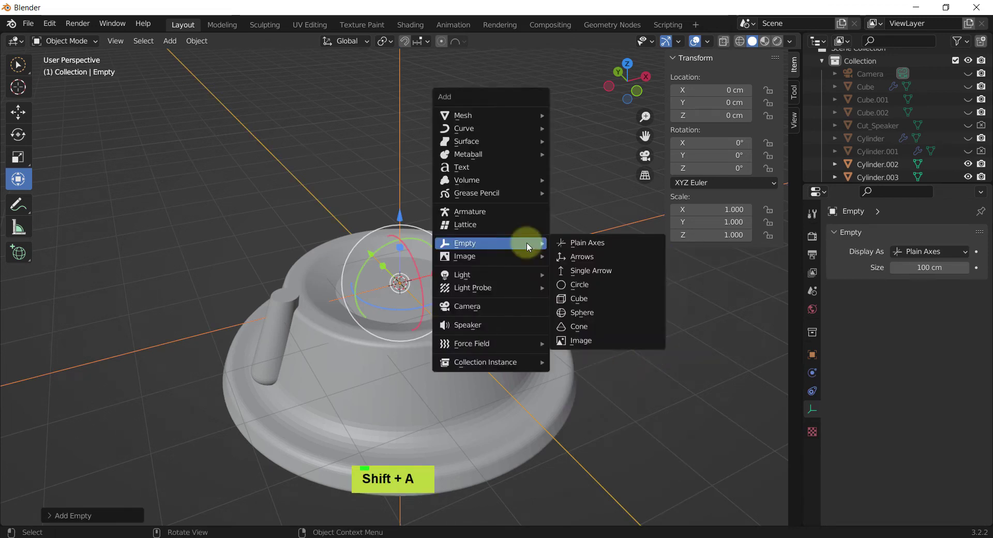
mouse_move(548, 179)
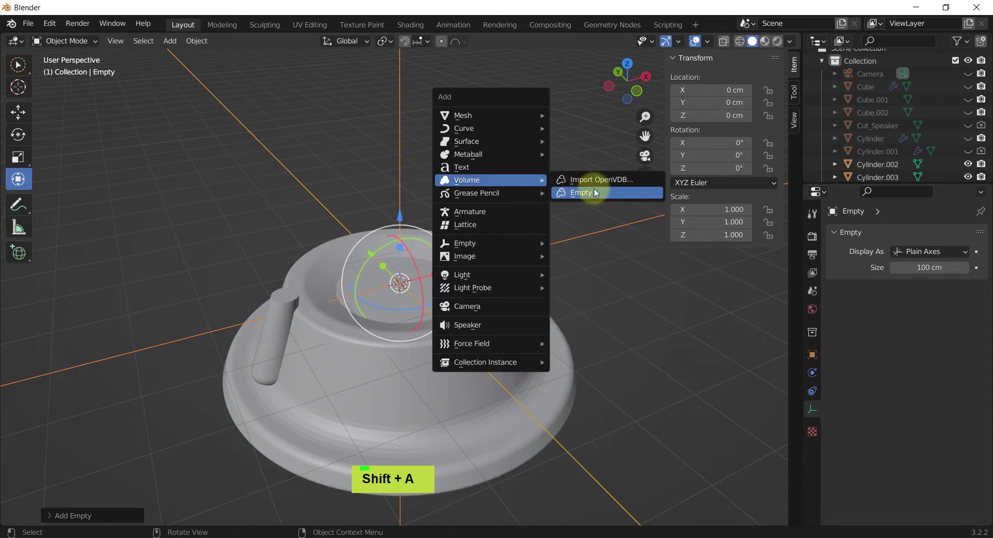
left_click(669, 380)
left_click(563, 238)
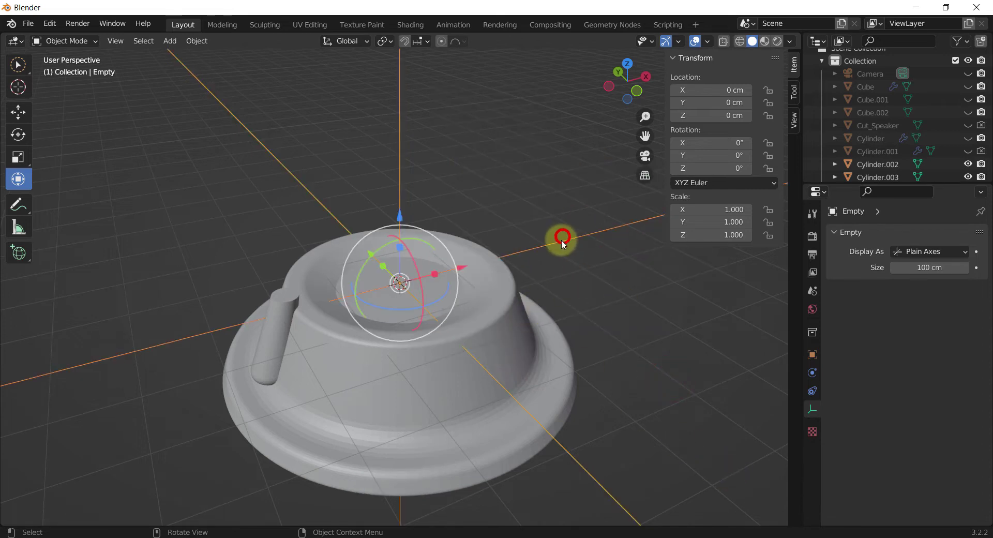
key("s")
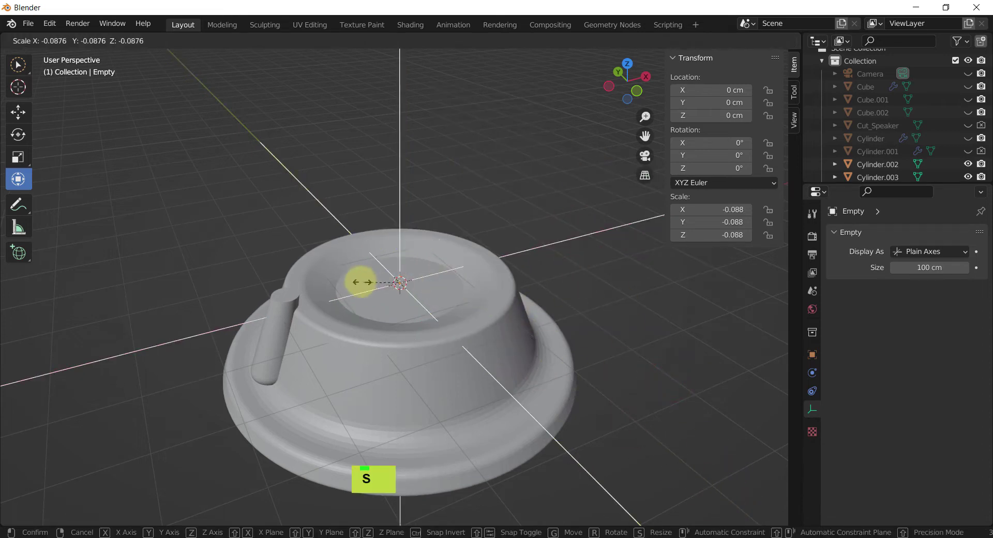
left_click(425, 295)
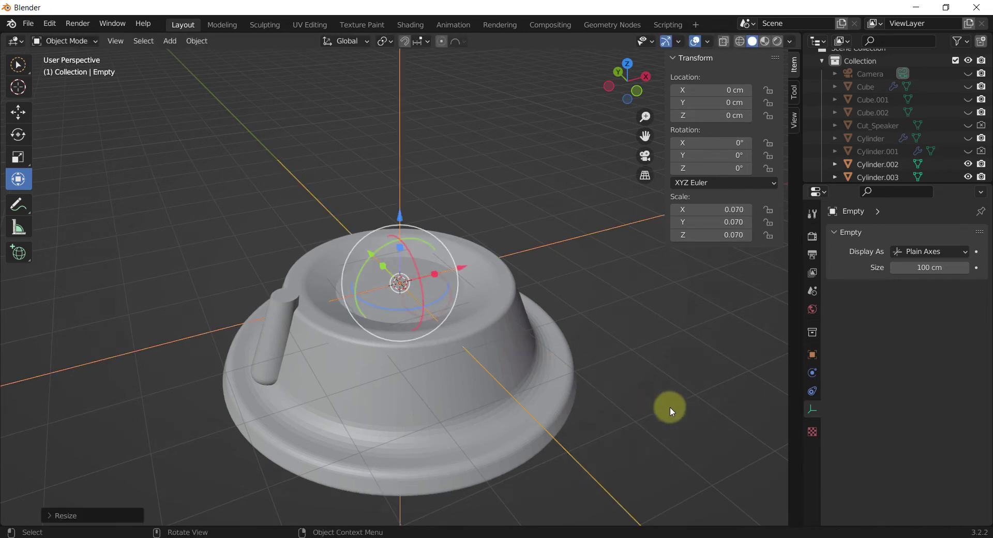
key("ctrl+z")
Scale the empty down uniformly to about 0.061
key("s")
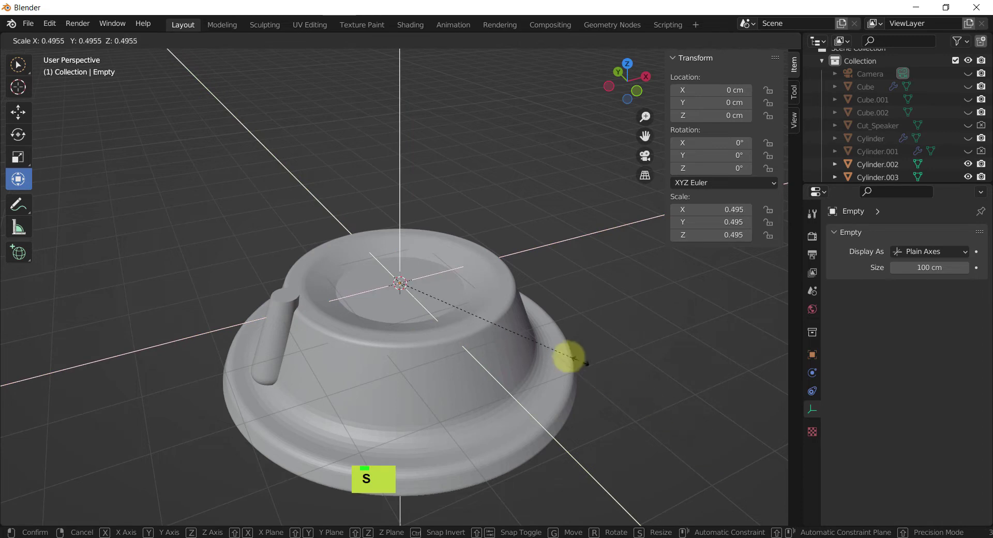
left_click(439, 284)
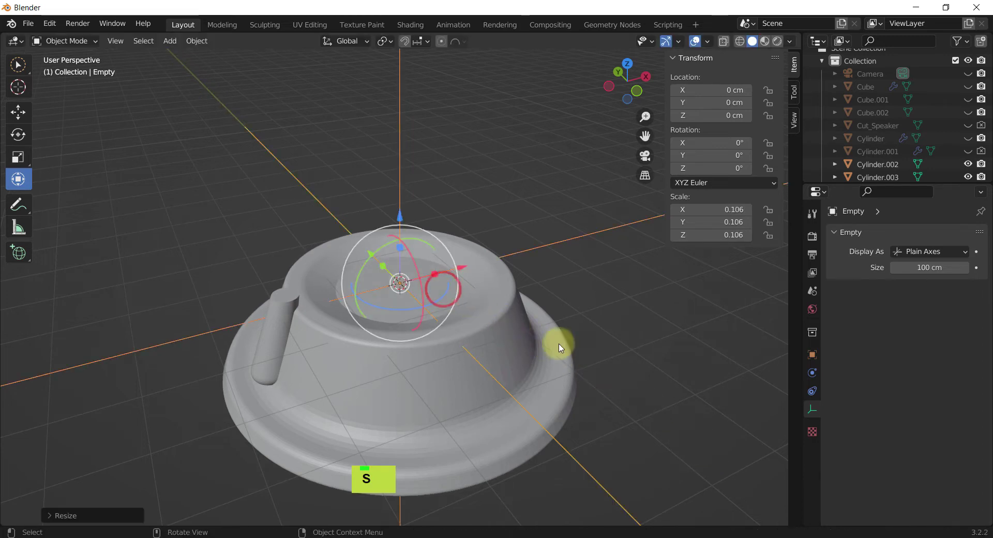
middle_click_drag(565, 343, 558, 355)
scroll(648, 400, "up", 2)
key("s")
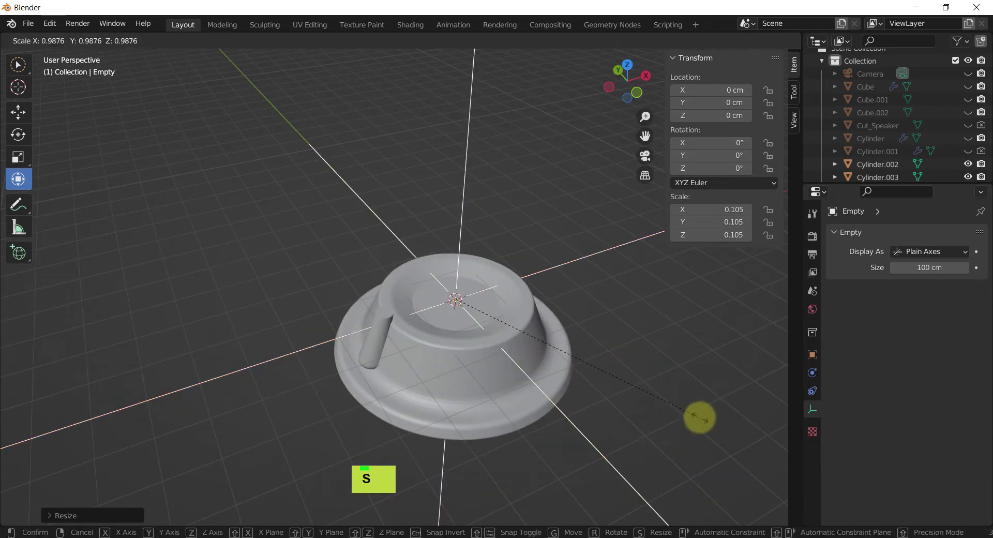
left_click(602, 361)
middle_click_drag(622, 363, 630, 362)
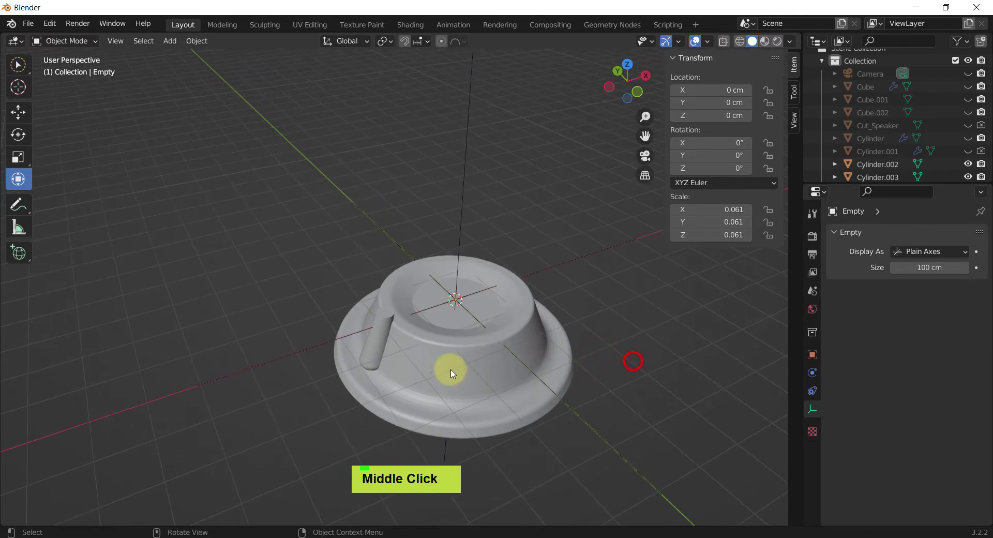
Apply all transforms to the central empty and the slanted peg, leaving both deselected
left_click(373, 344)
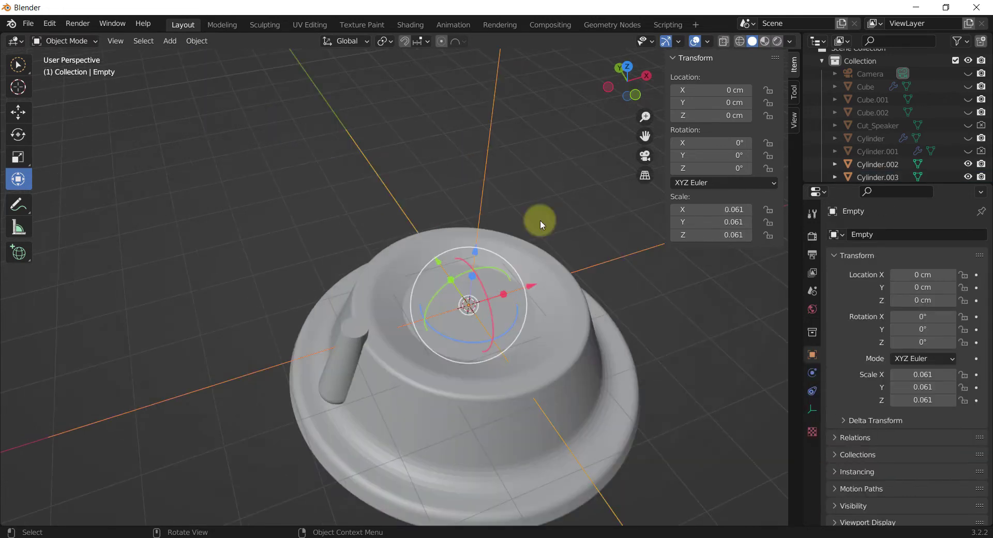
key("ctrl+a")
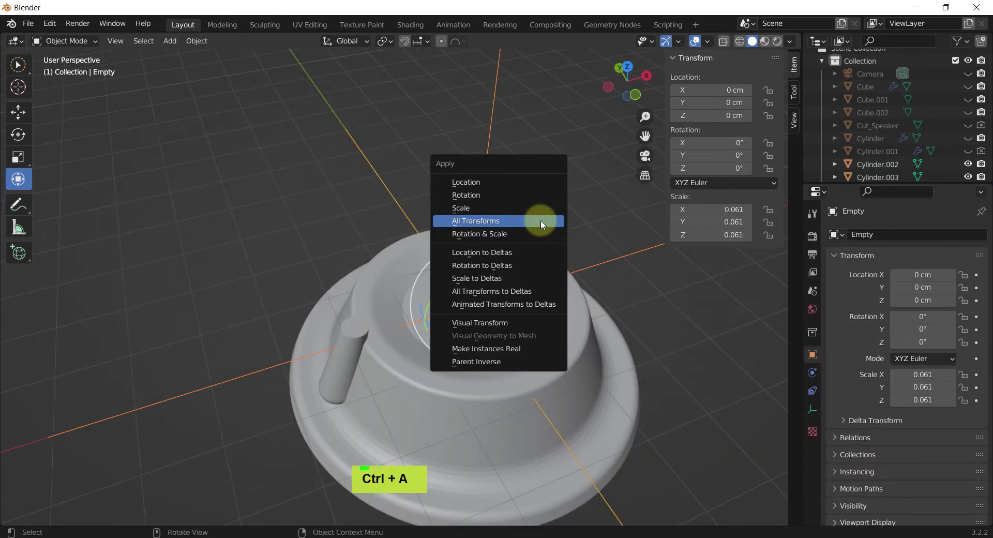
left_click(542, 220)
left_click(351, 360)
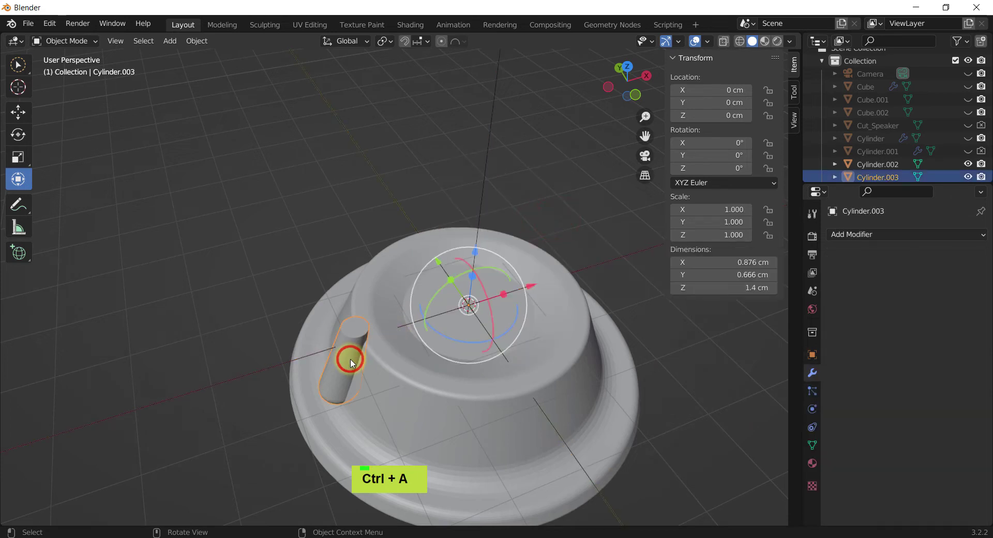
key("ctrl+a")
left_click(333, 357)
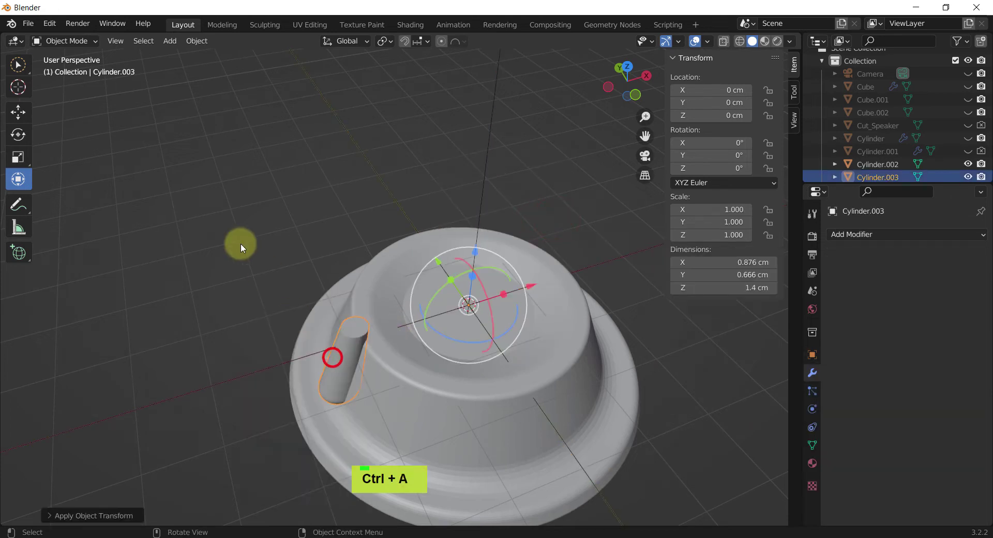
double_click(240, 243)
left_click(344, 355)
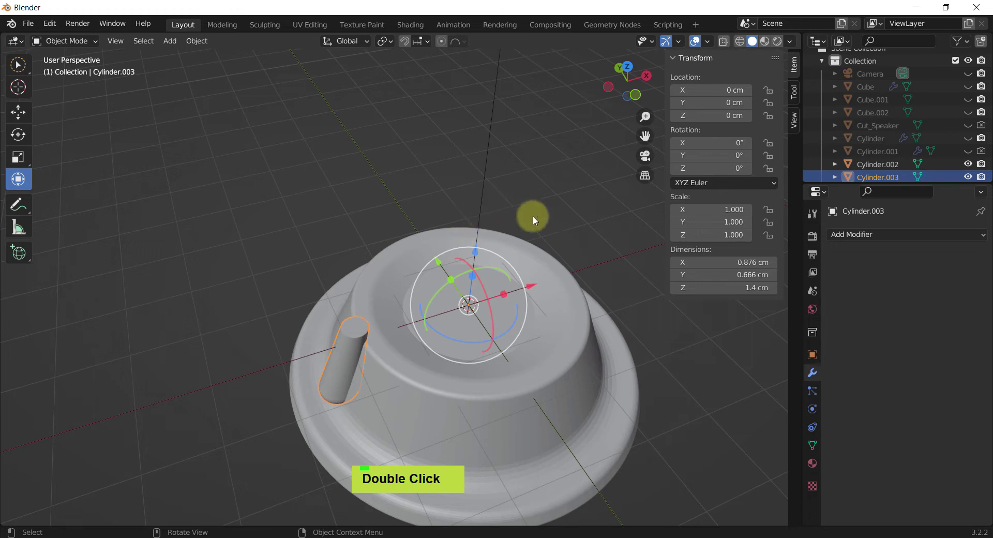
left_click(598, 235)
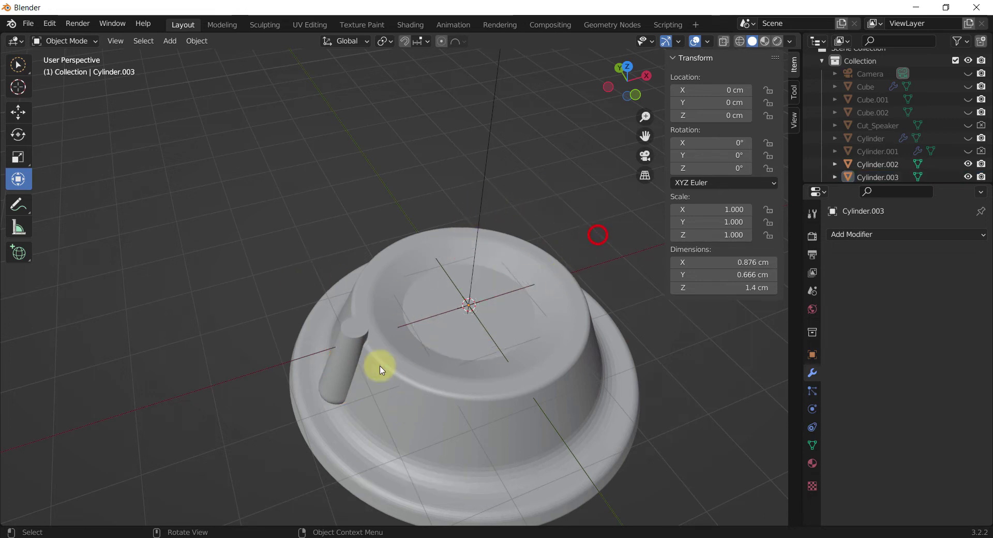
Add an Array modifier to the slanted peg and use the central empty as its object offset
left_click(337, 365)
left_click(888, 235)
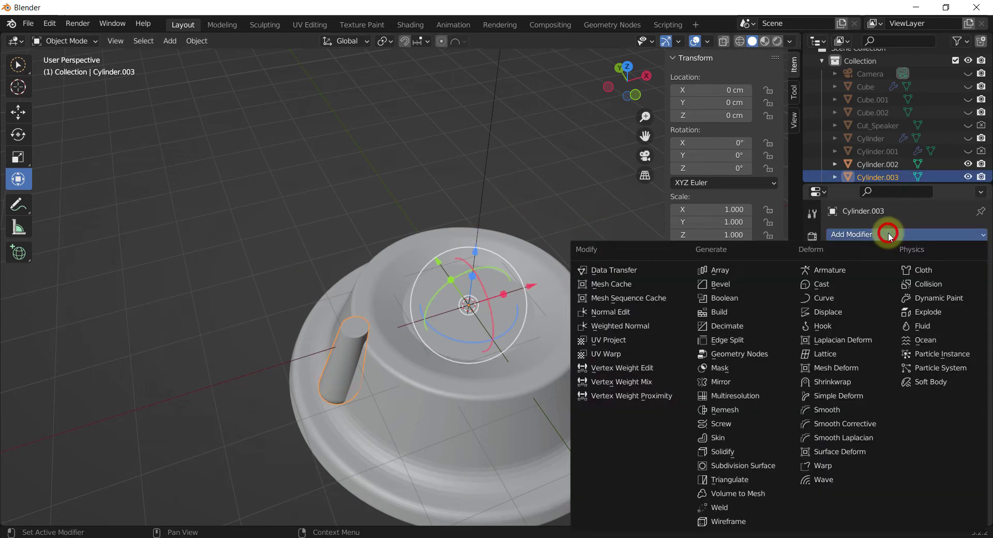
left_click(727, 269)
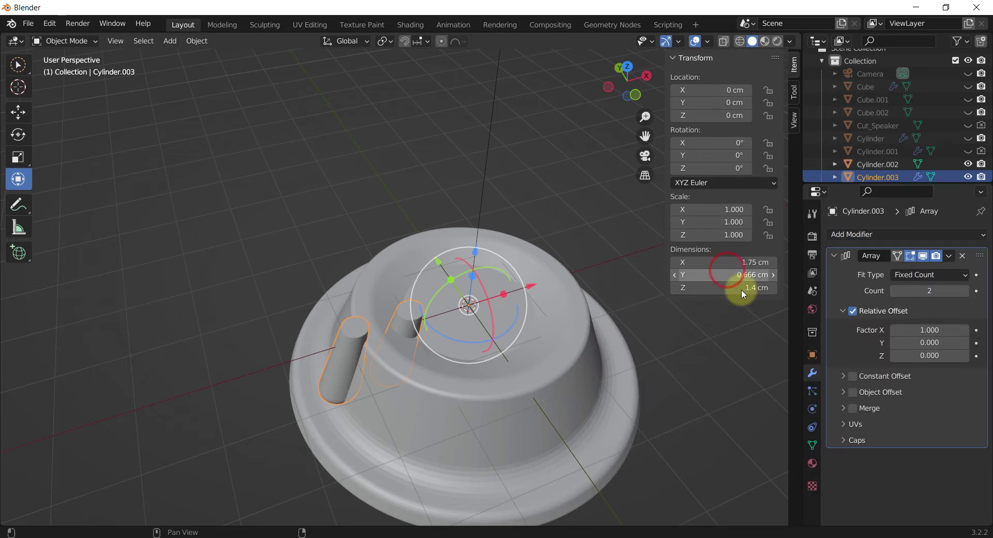
left_click(842, 392)
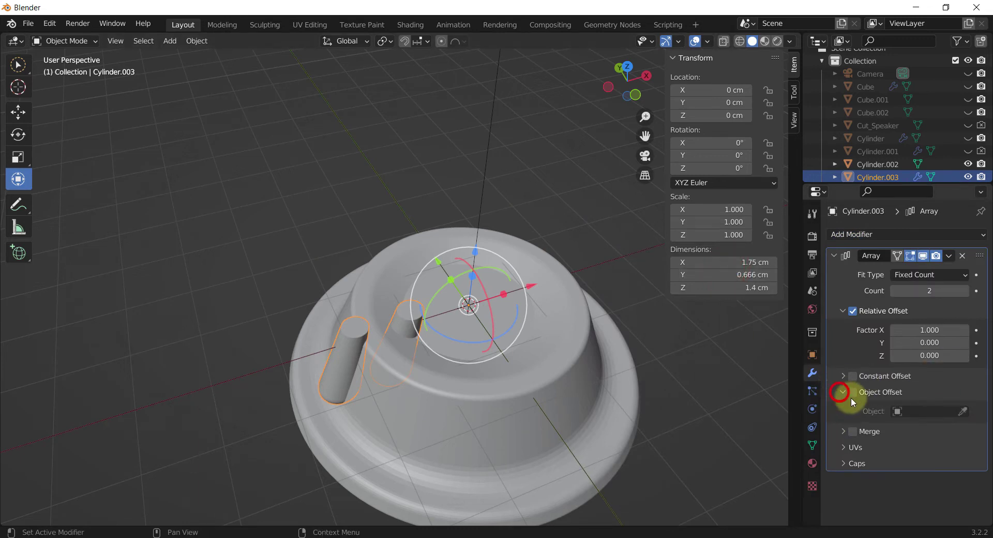
left_click(963, 411)
left_click(484, 193)
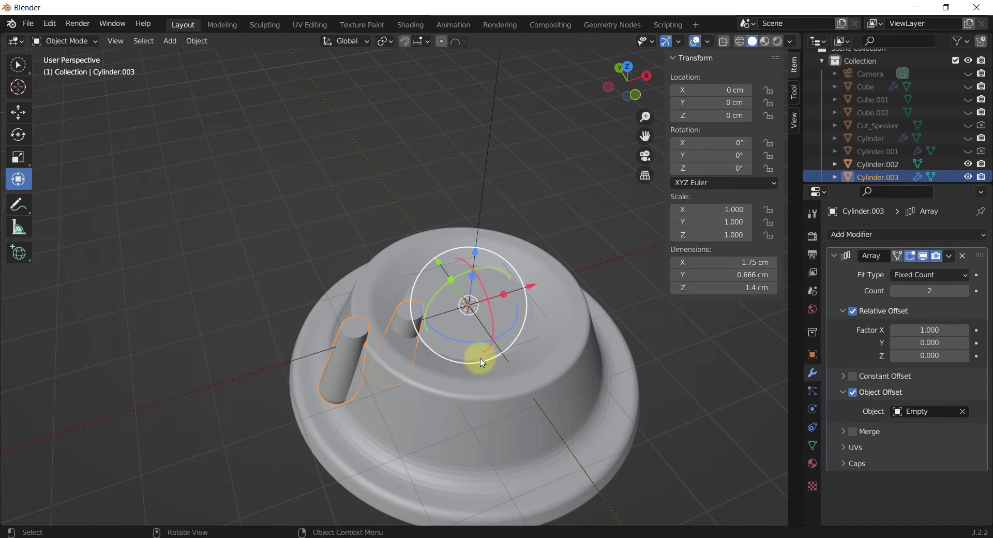
mouse_move(472, 344)
left_mouse_down()
mouse_move(612, 333)
mouse_move(517, 346)
mouse_move(392, 337)
mouse_move(455, 352)
left_mouse_up()
key("ctrl+z")
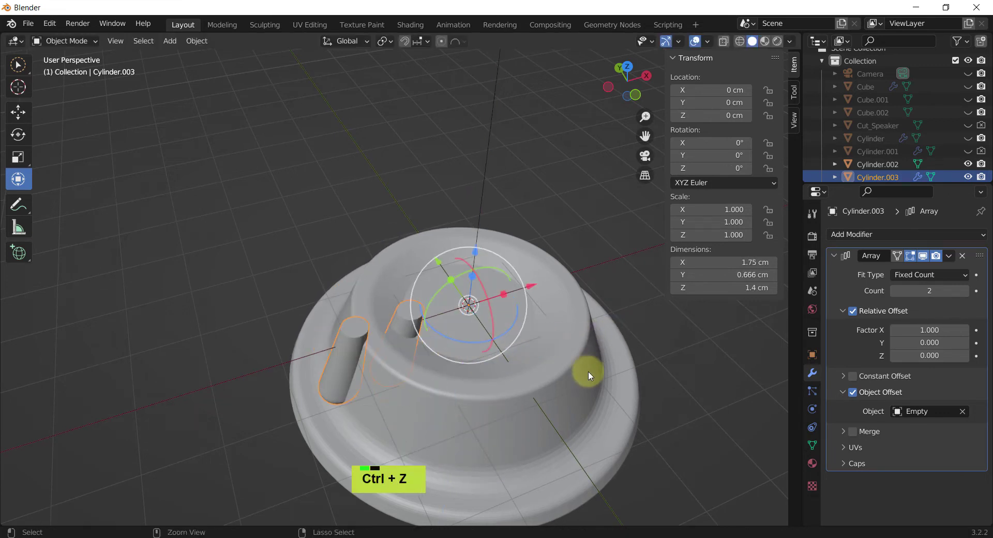
Set the peg array's relative offset X factor to 0 and its count to 5
left_click(929, 328)
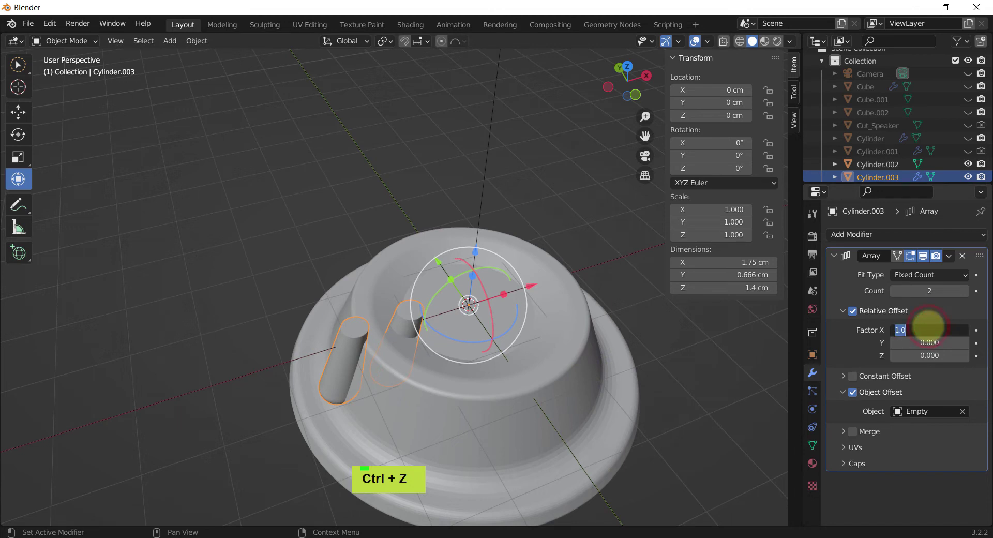
type("0")
key("Return")
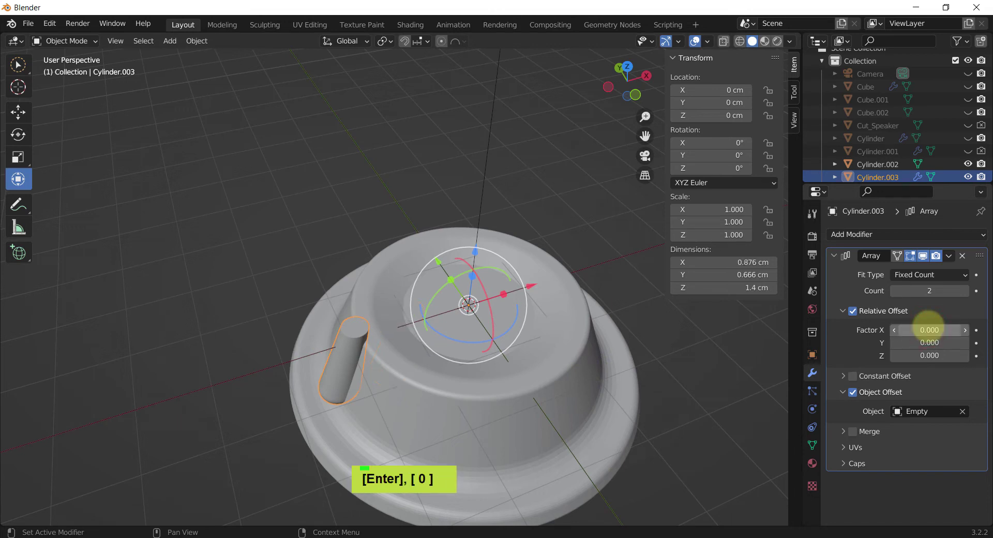
left_click(963, 290)
double_click(964, 291)
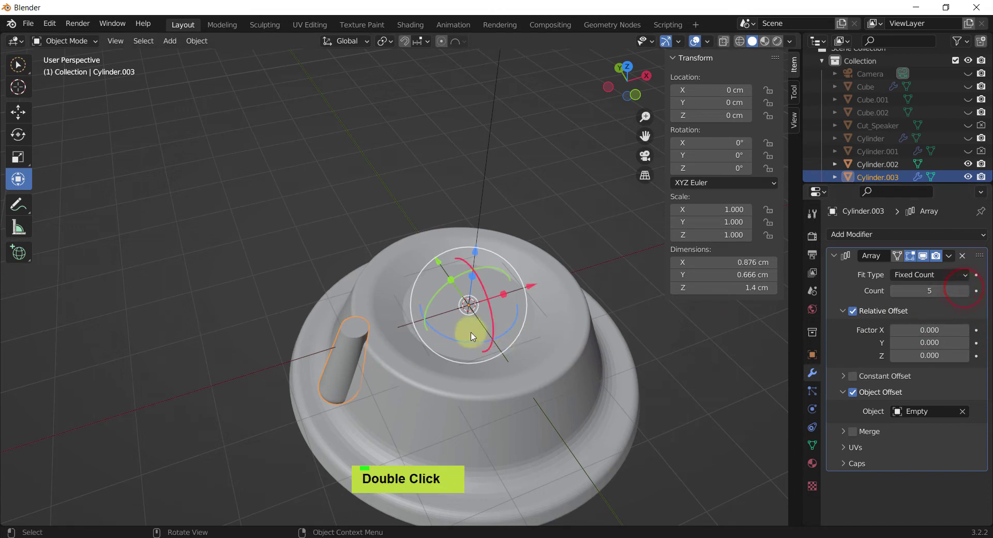
Rotate the peg about 69.9° around Z and set the array count to 14
left_click_drag(454, 343, 510, 345)
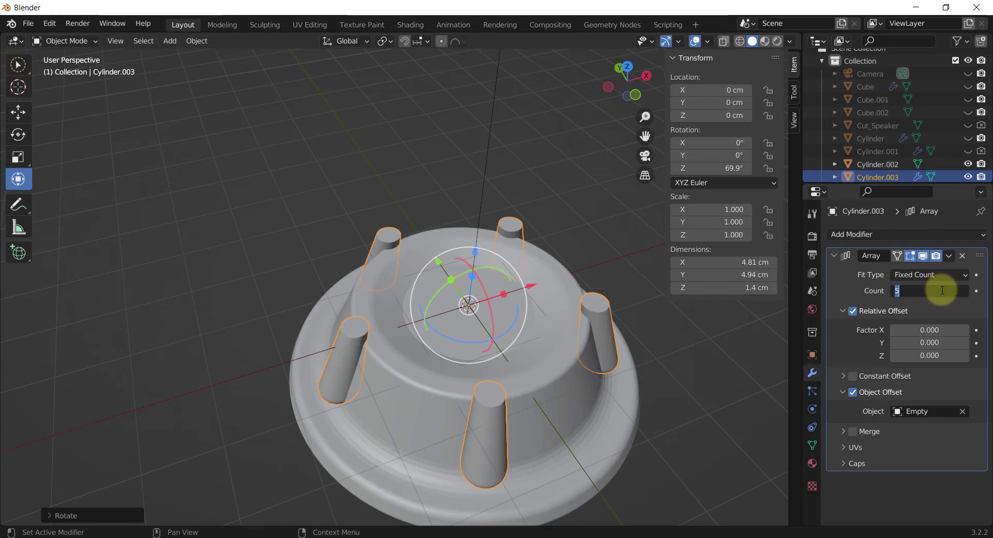
type("14")
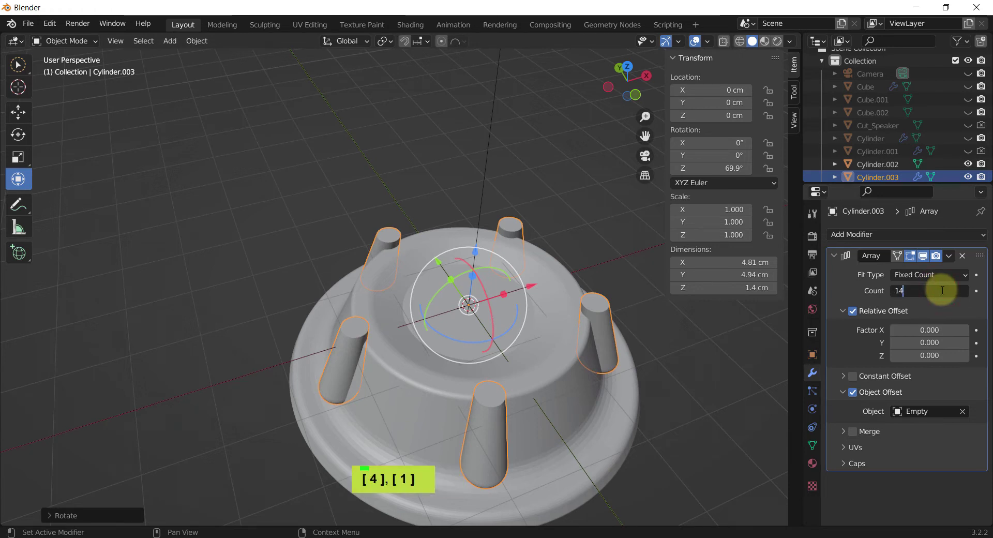
key("Return")
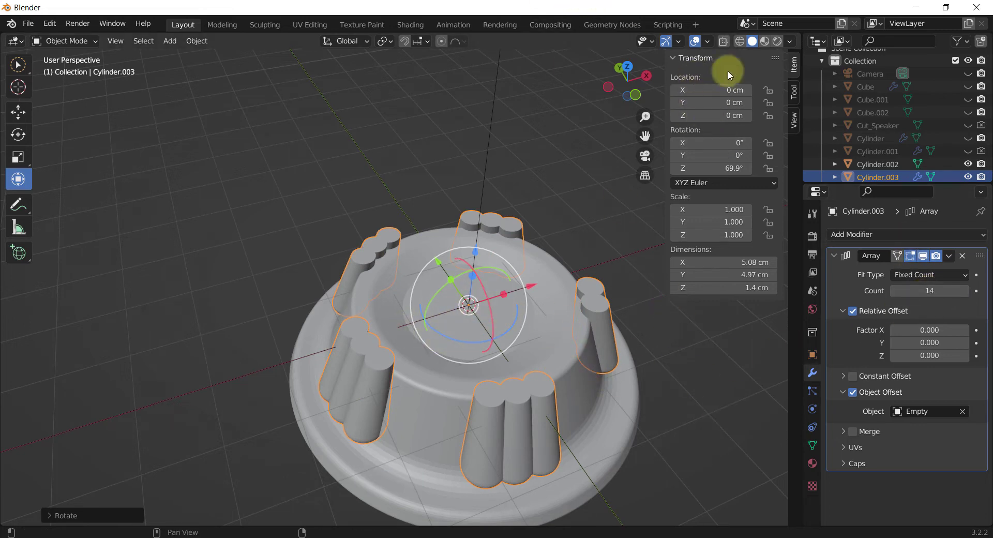
left_click(706, 368)
key("n")
key("n")
key("n")
key("n")
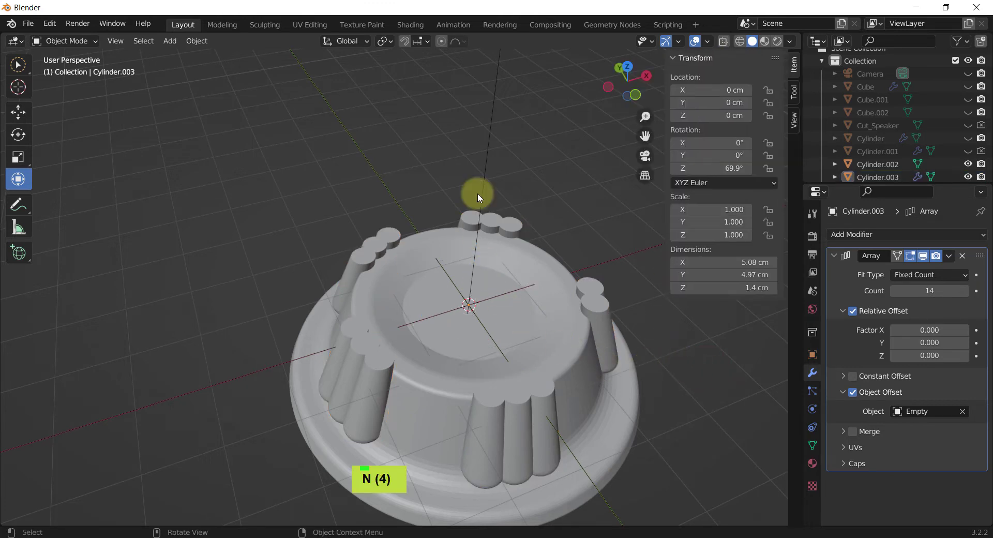
left_click(486, 155)
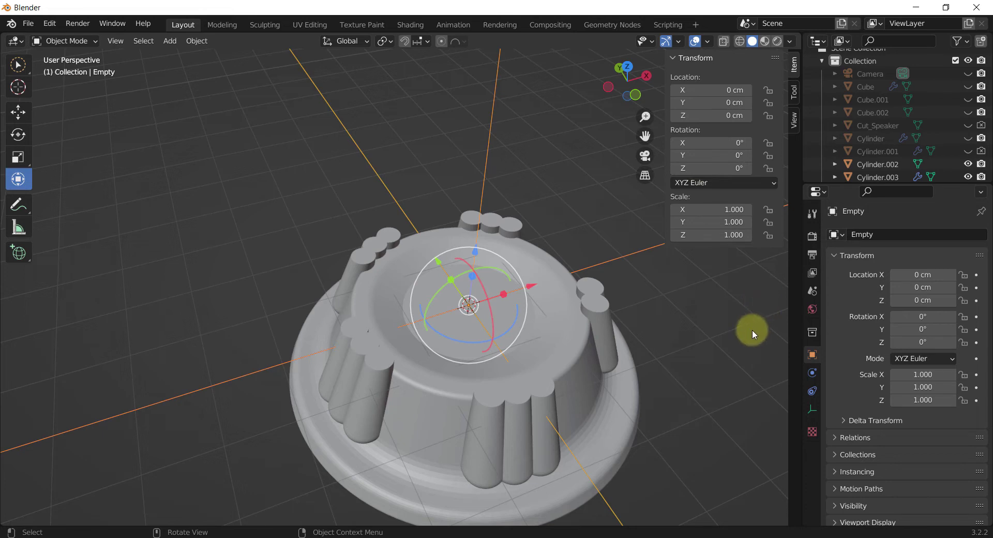
left_click(665, 314)
left_click(620, 255)
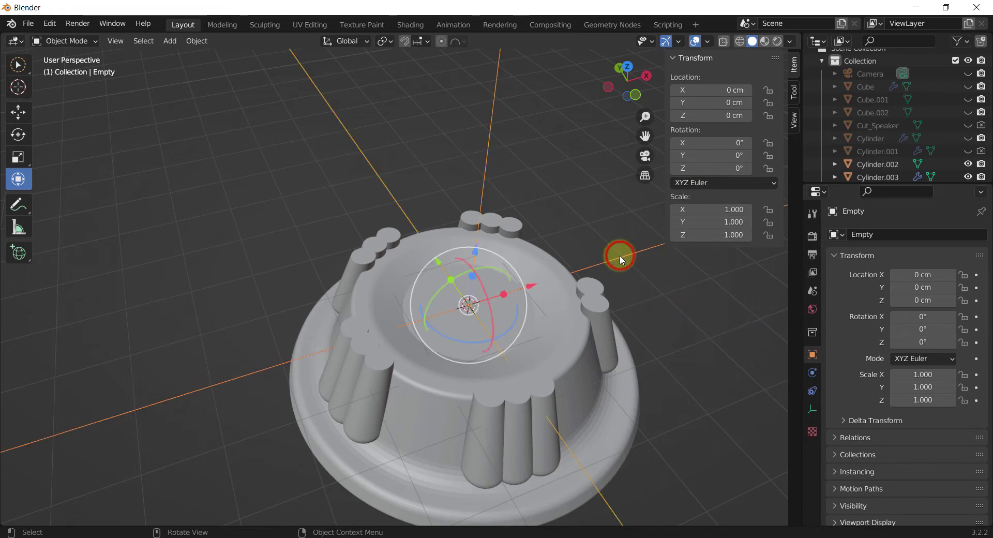
key("ctrl+z")
key("ctrl+z")
key("ctrl+z")
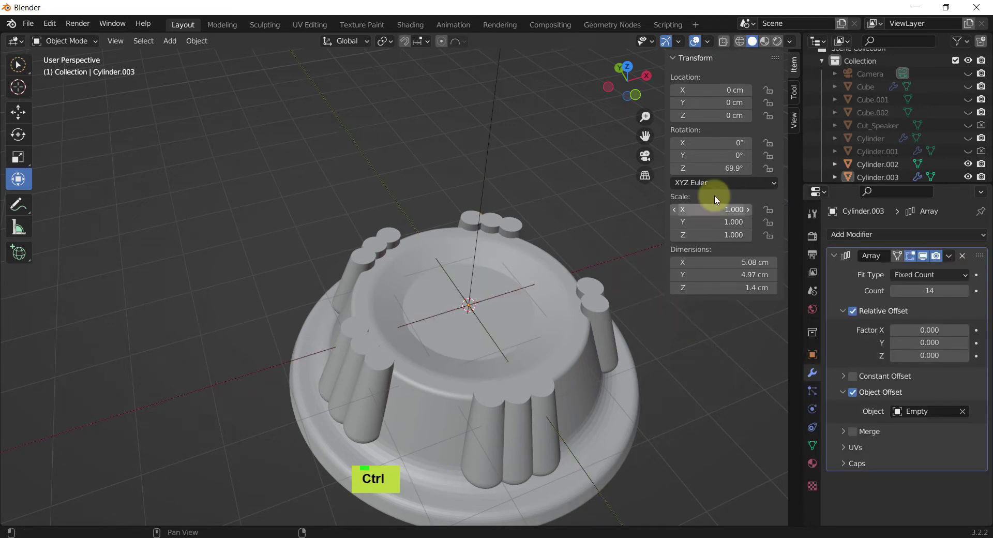
Set the peg's Z rotation to 360/14 degrees to spread the array copies around the knob
left_click(724, 169)
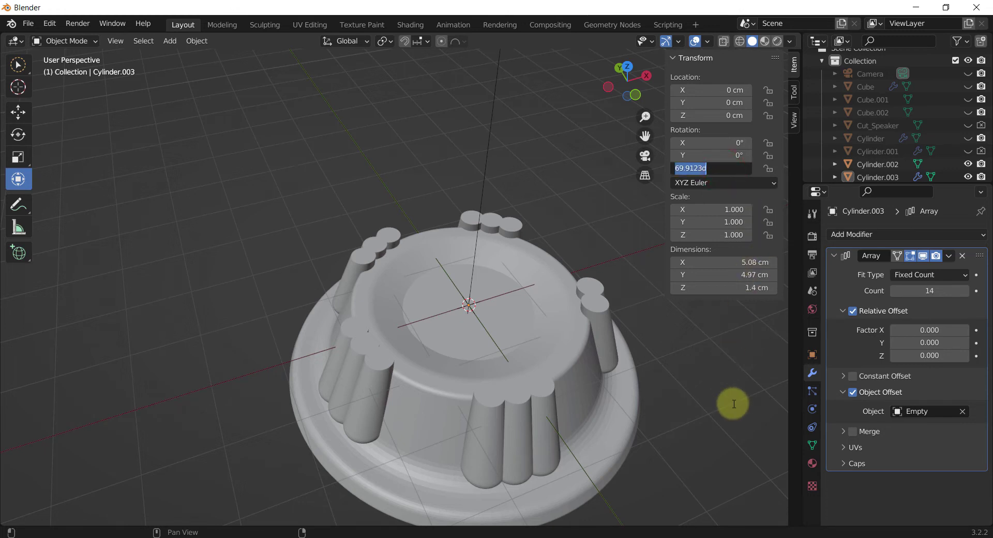
type("36")
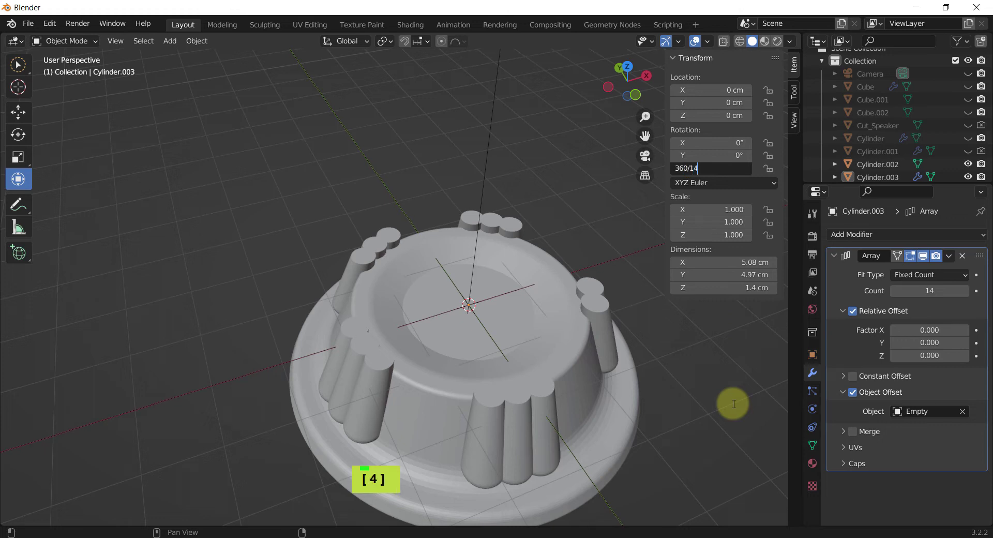
type("0/14")
key("Return")
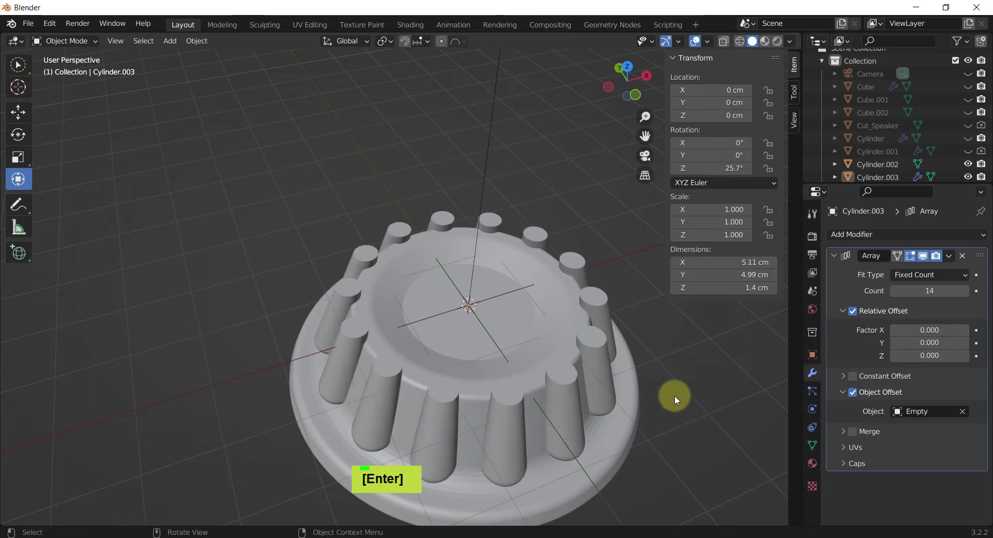
middle_click_drag(660, 414, 656, 359)
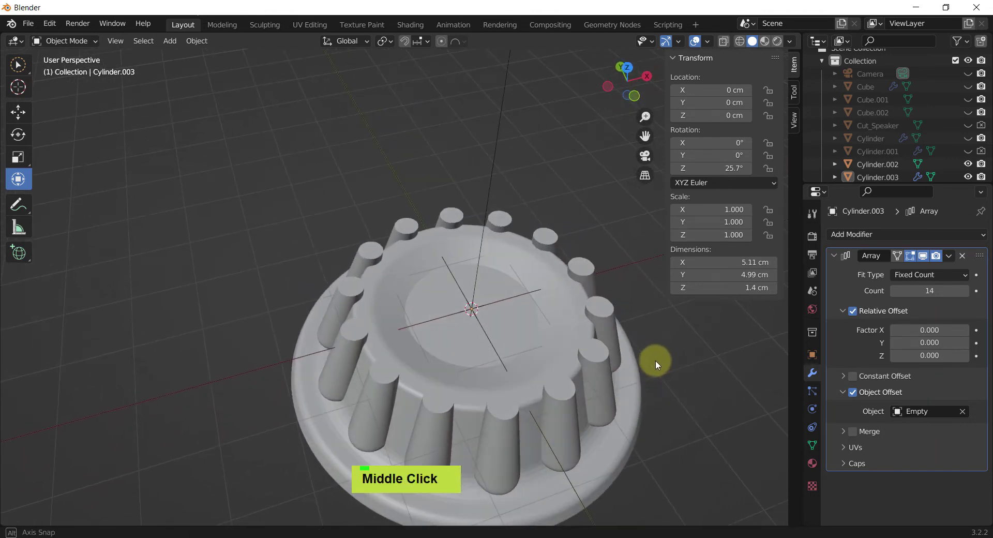
Try an array count of 20 with the peg's Z rotation set to 360/20 degrees
left_click(931, 290)
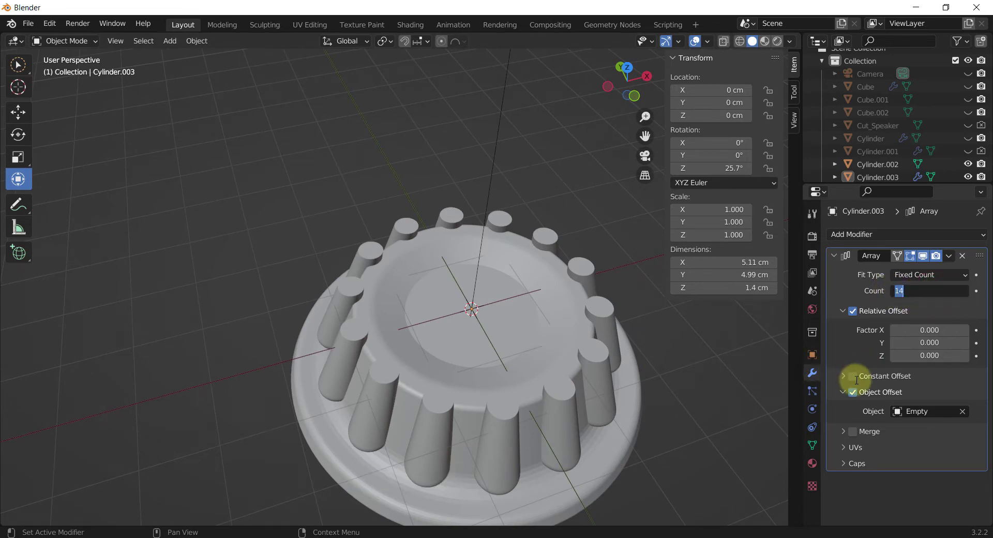
type("18")
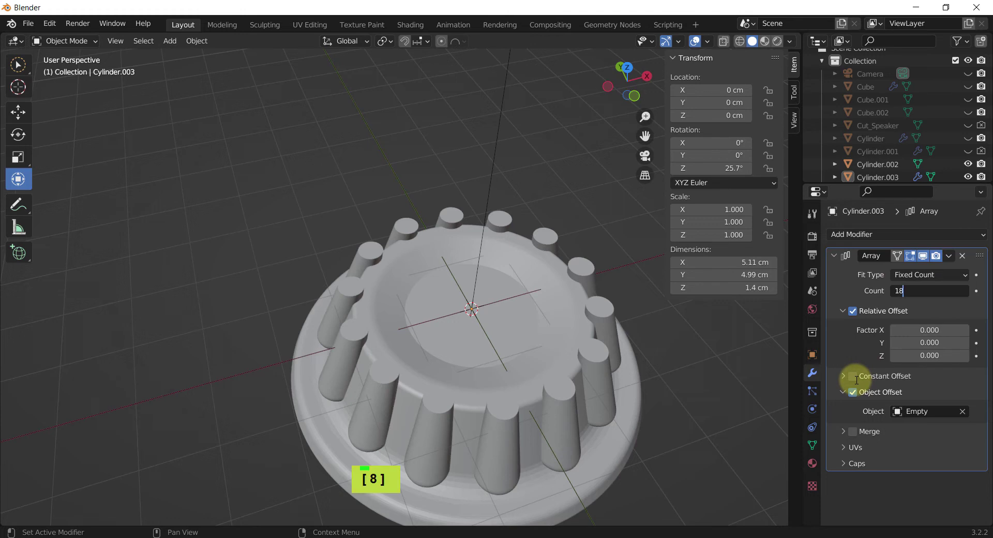
key("BackSpace")
key("BackSpace")
type("20")
key("Return")
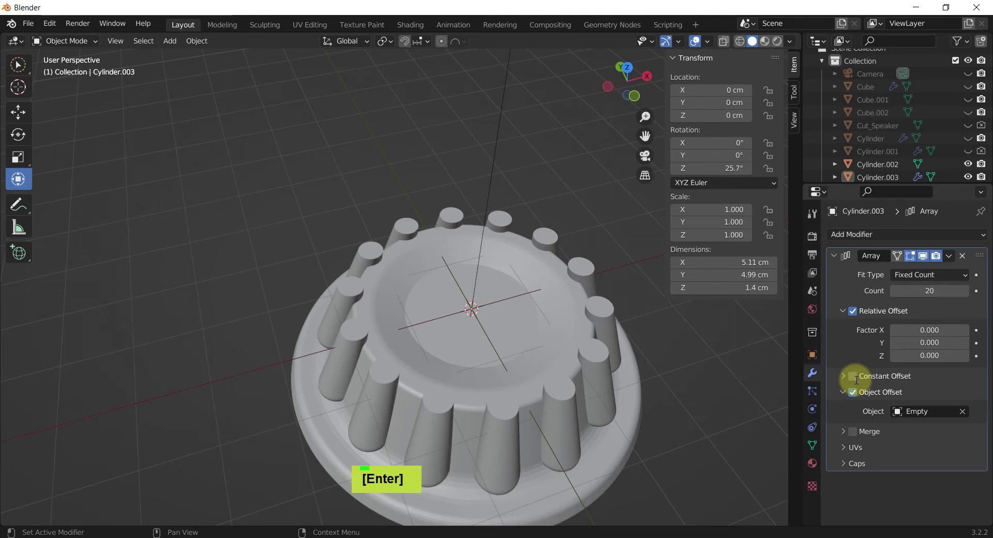
left_click(731, 170)
type("3")
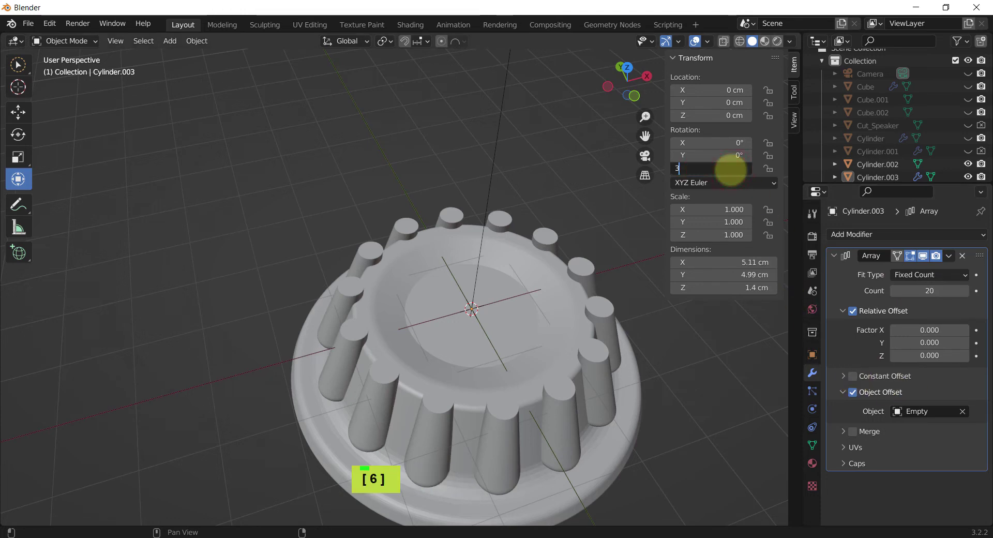
type("60/20")
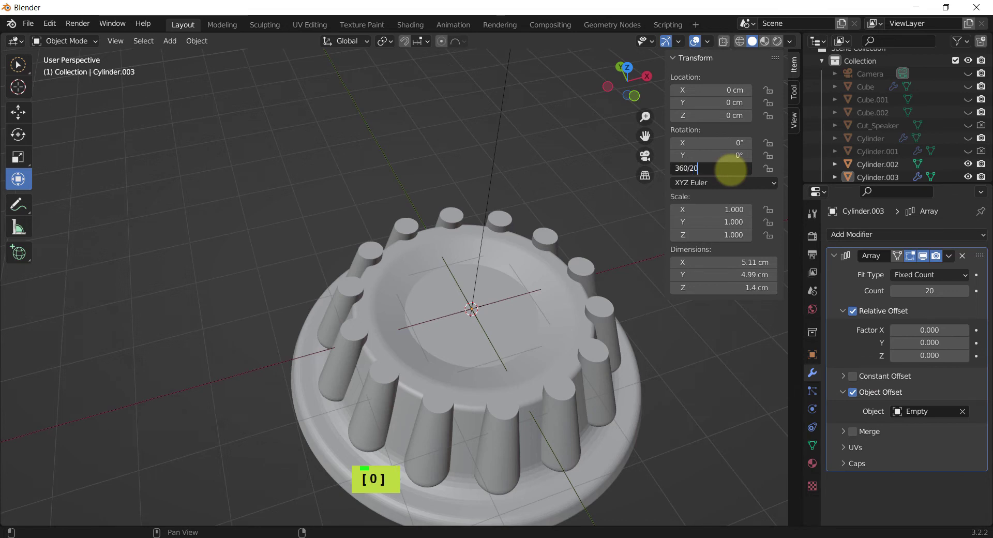
key("Return")
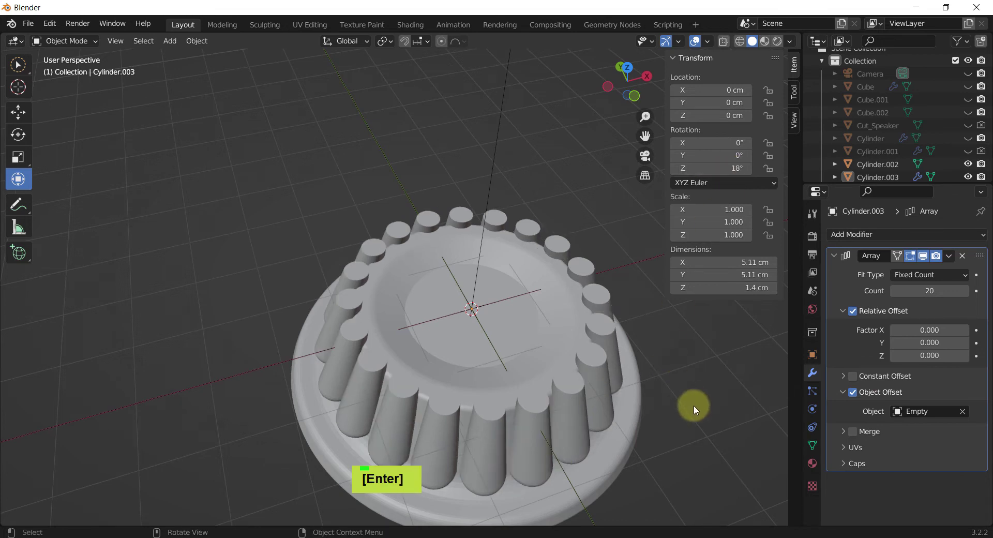
Set the array count to 18 and the peg's Z rotation to 360/18 degrees for even spacing around the knob
left_click(932, 291)
type("18")
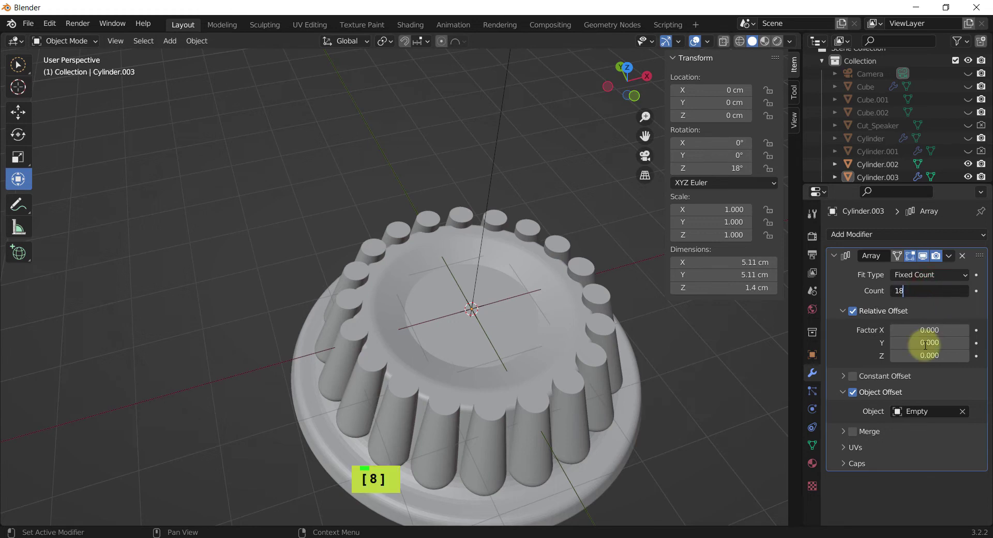
key("Return")
left_click(741, 172)
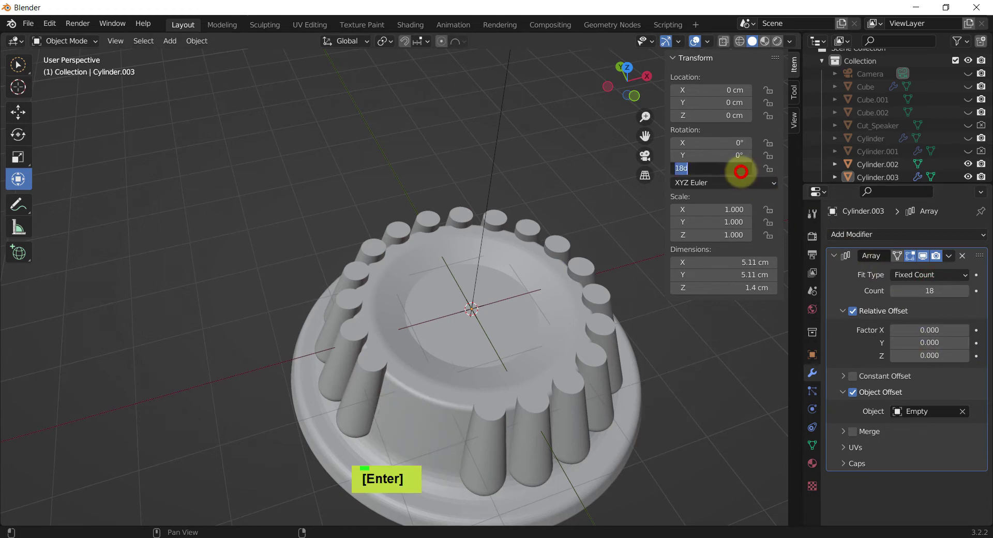
type("360")
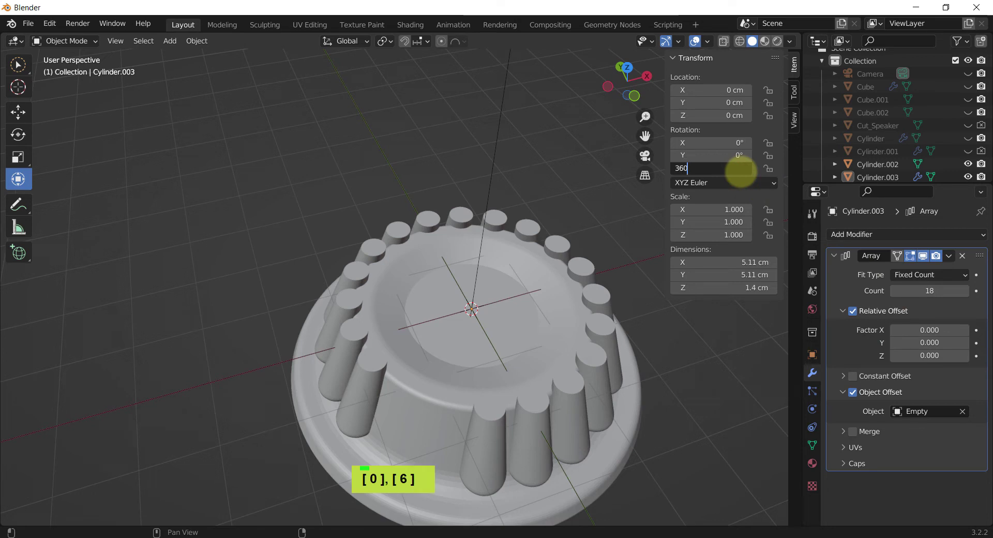
type("/18")
key("Return")
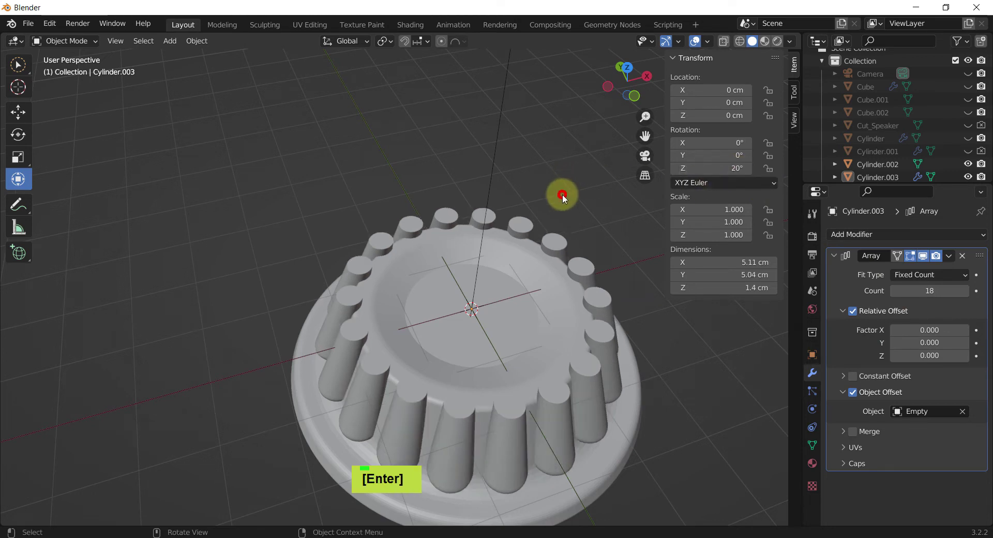
Apply the Array modifier on the ring of pegs
left_click(577, 258)
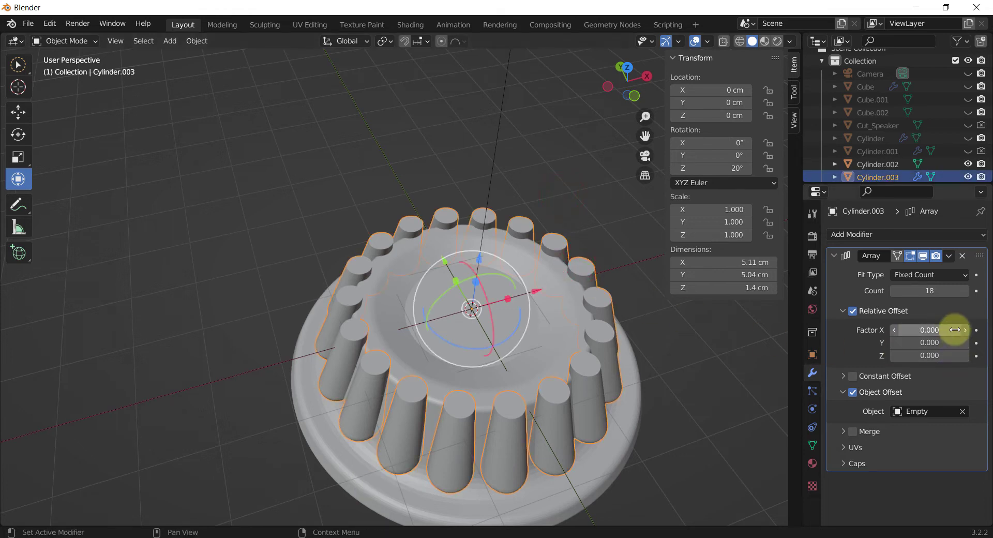
key("ctrl")
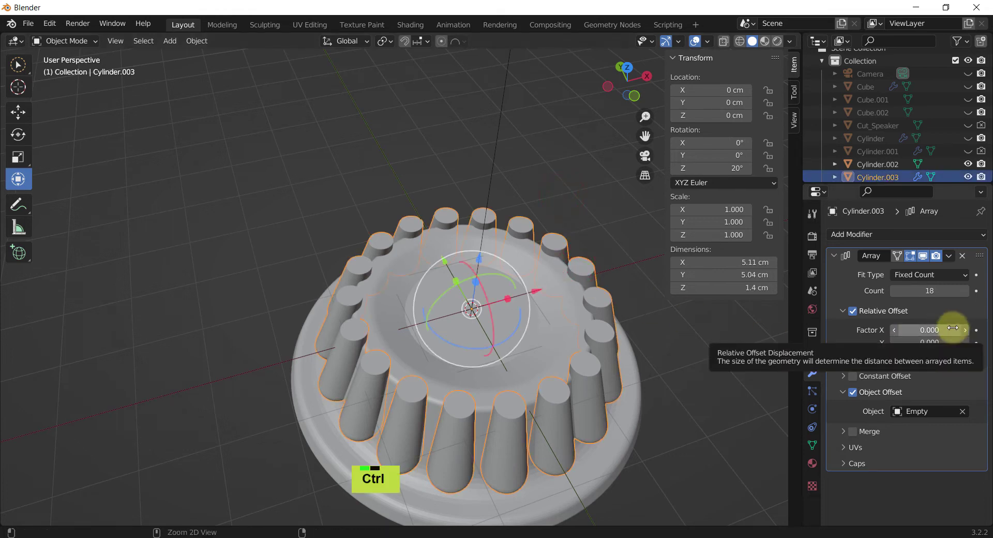
key("ctrl+a")
left_click(612, 244)
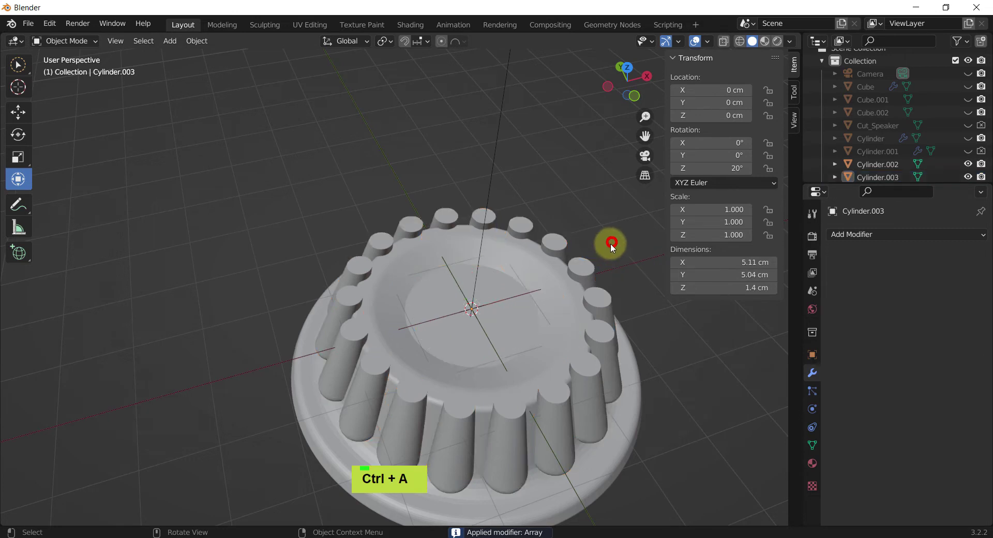
Add a Boolean Difference modifier to the knob with the peg ring Cylinder.003 as cutter, and hide the pegs
double_click(554, 291)
left_click(851, 235)
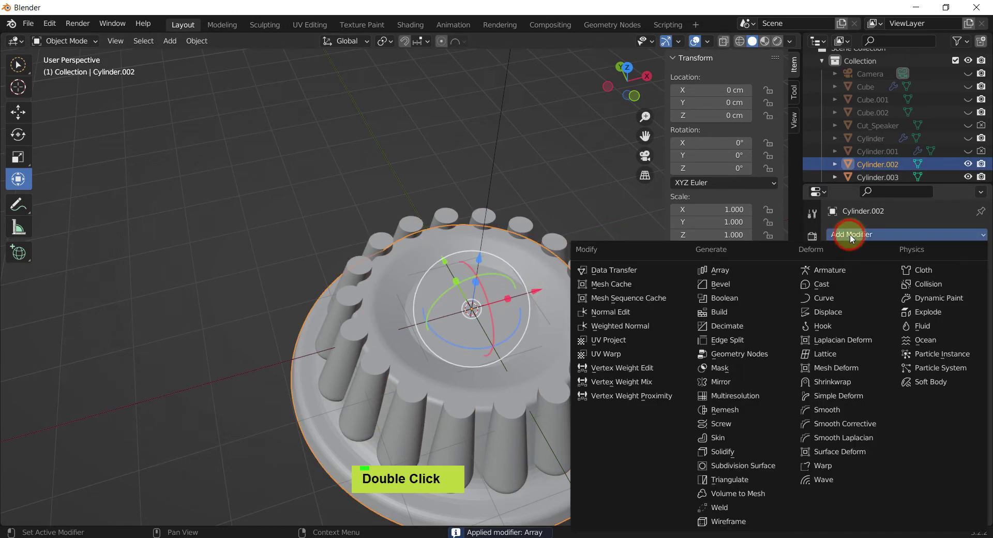
left_click(727, 299)
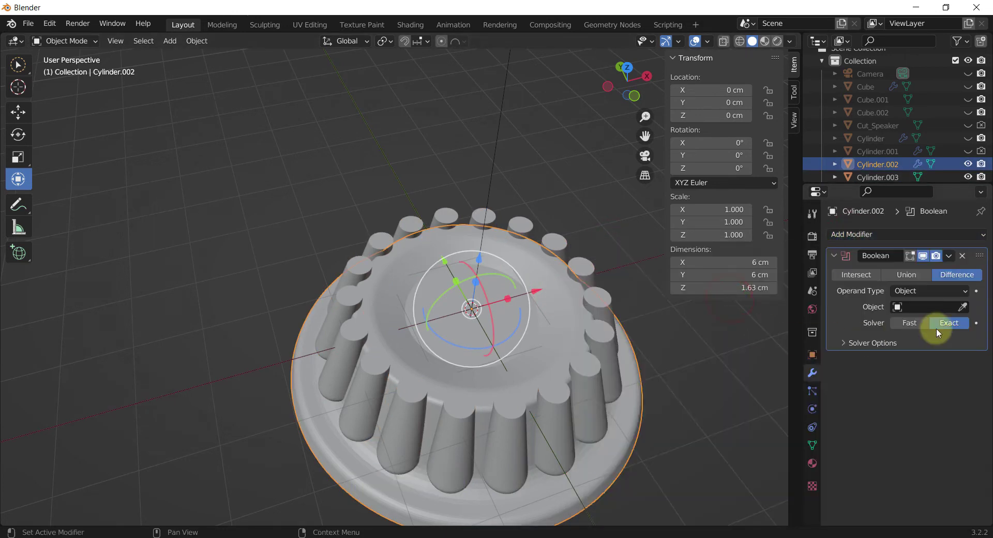
left_click(964, 308)
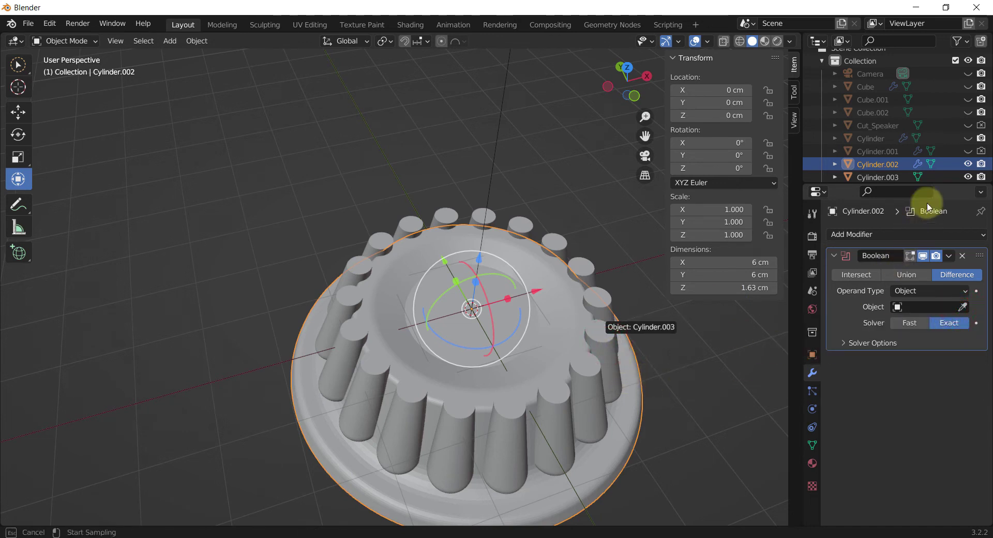
left_click(967, 164)
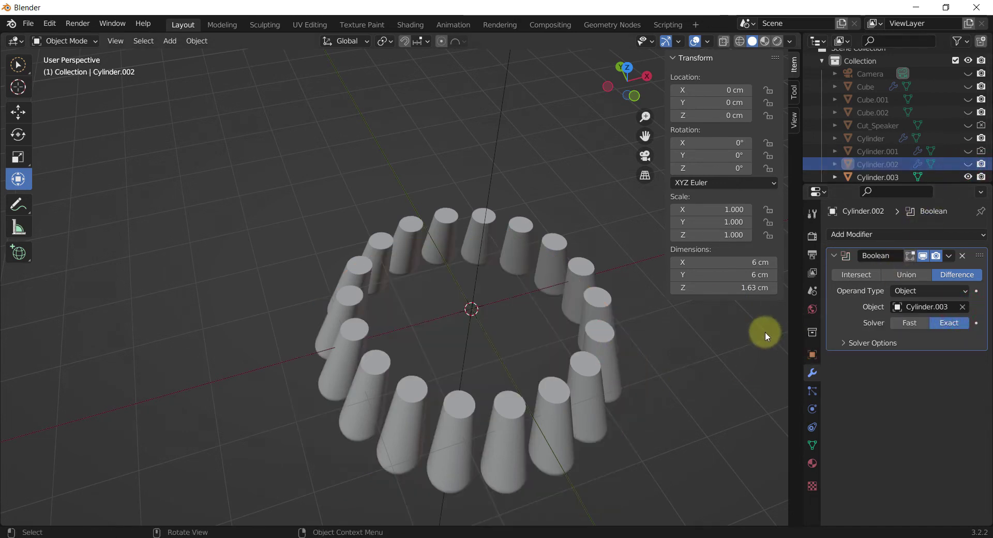
middle_click_drag(692, 359, 622, 347, "shift")
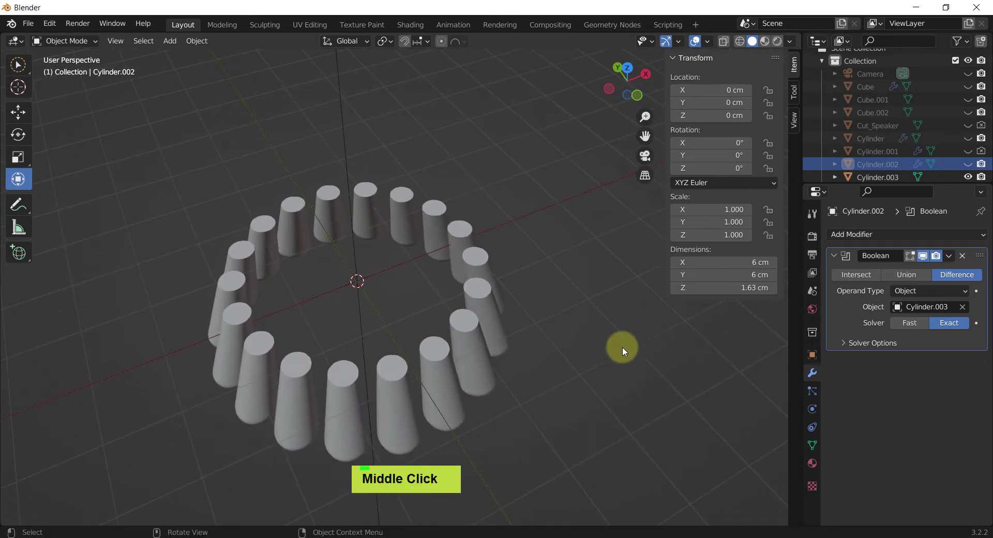
left_click(968, 164)
left_click(968, 177)
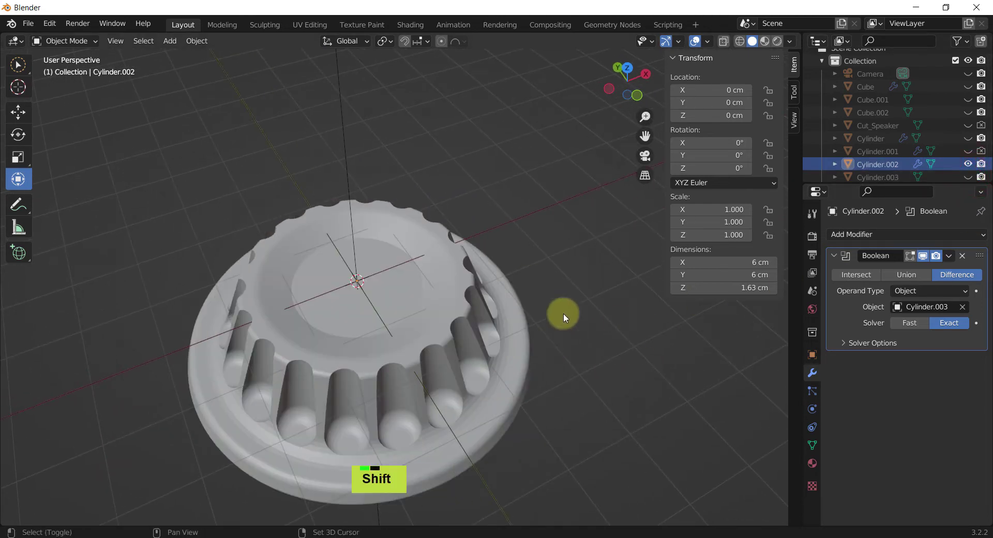
Examine the grooves cut around the knob's side from several angles and distances
middle_click_drag(564, 314, 554, 281)
scroll(593, 391, "down", 3)
scroll(417, 289, "down", 3)
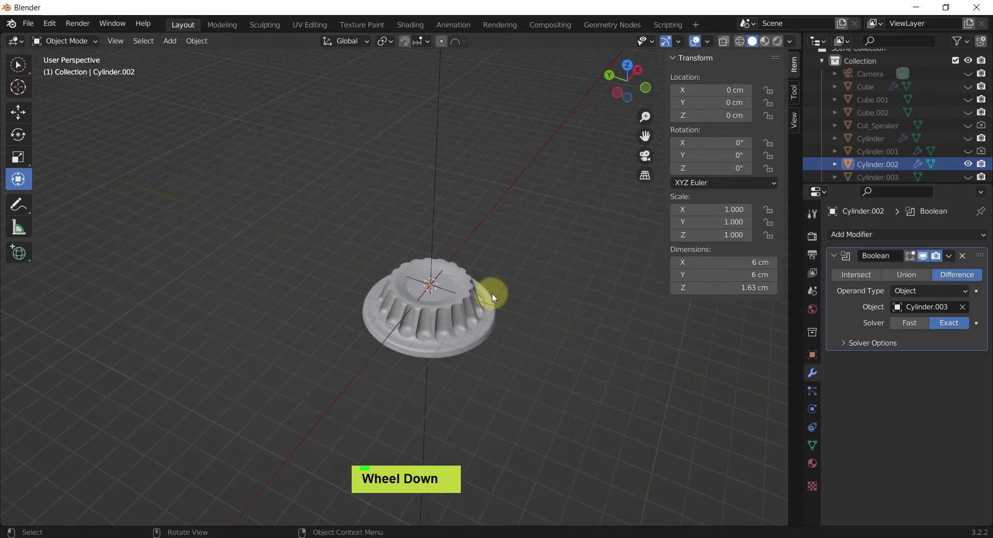
middle_click_drag(494, 298, 471, 268)
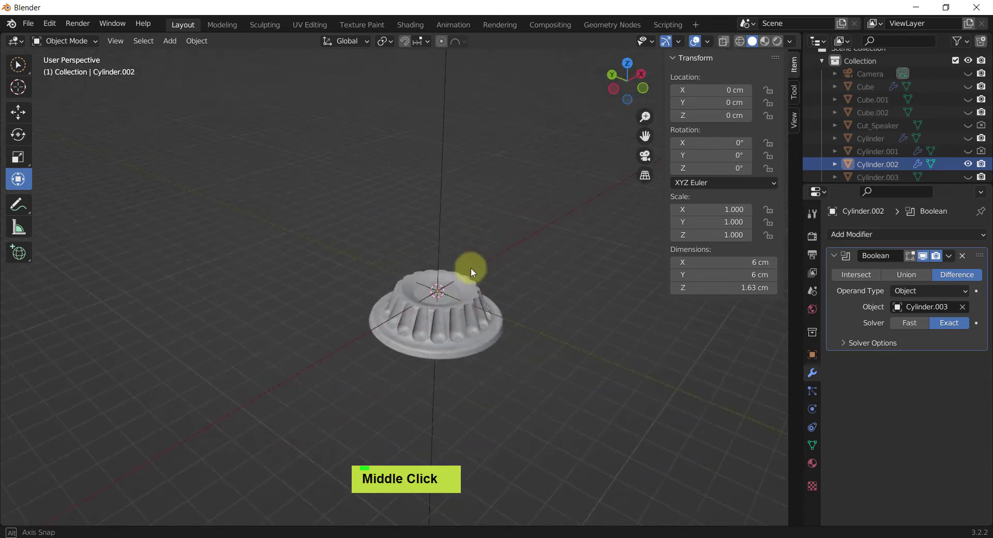
scroll(453, 339, "up", 5)
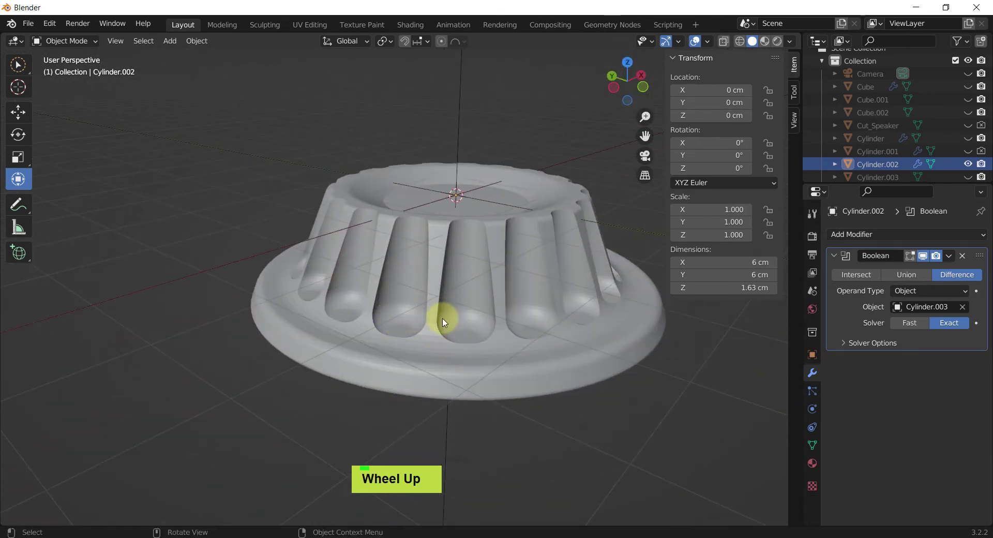
scroll(505, 349, "down", 4)
middle_click_drag(517, 346, 502, 411)
scroll(531, 405, "down", 3)
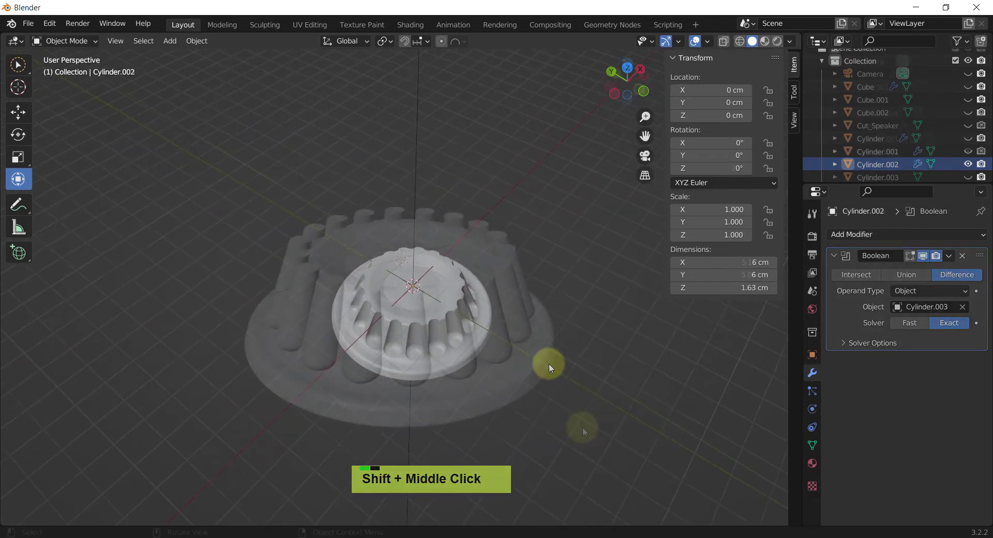
Hide the peg ring again and apply the knob's Boolean modifier
left_click(511, 389)
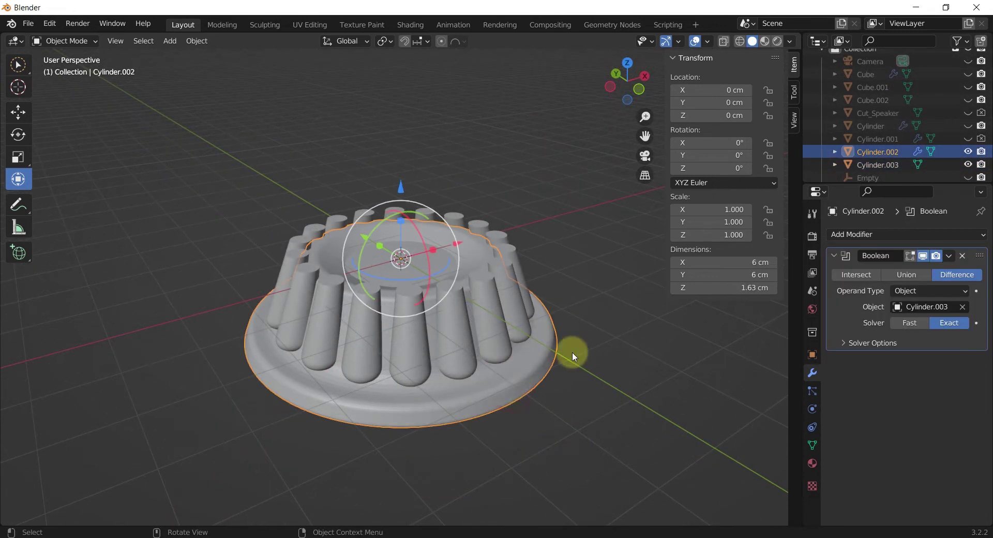
left_click(968, 165)
middle_click_drag(558, 291, 598, 316)
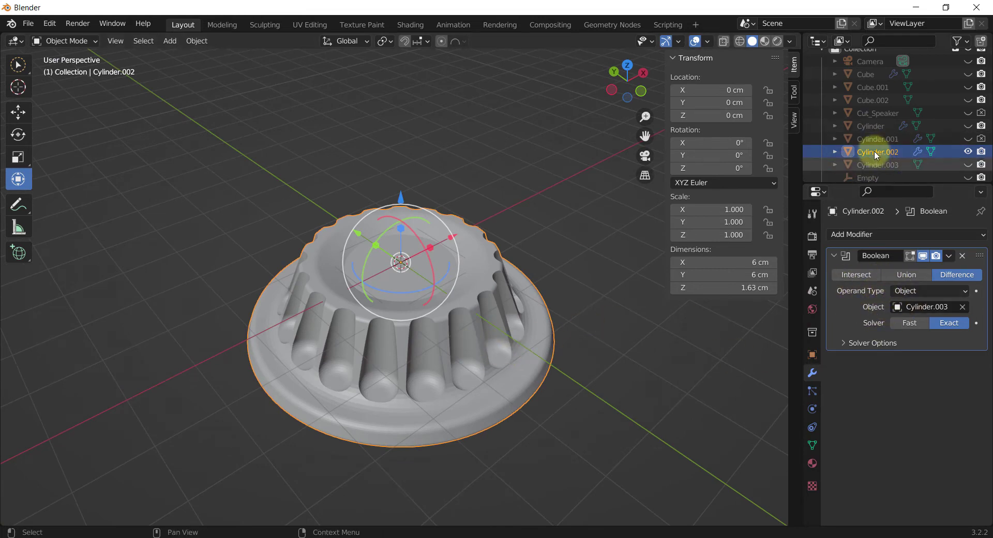
key("ctrl")
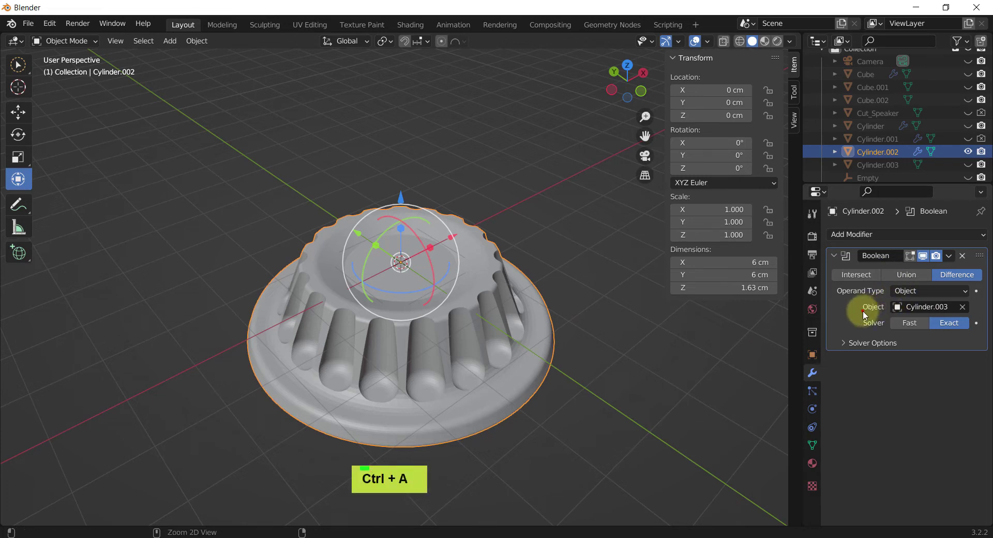
middle_click_drag(550, 353, 545, 366)
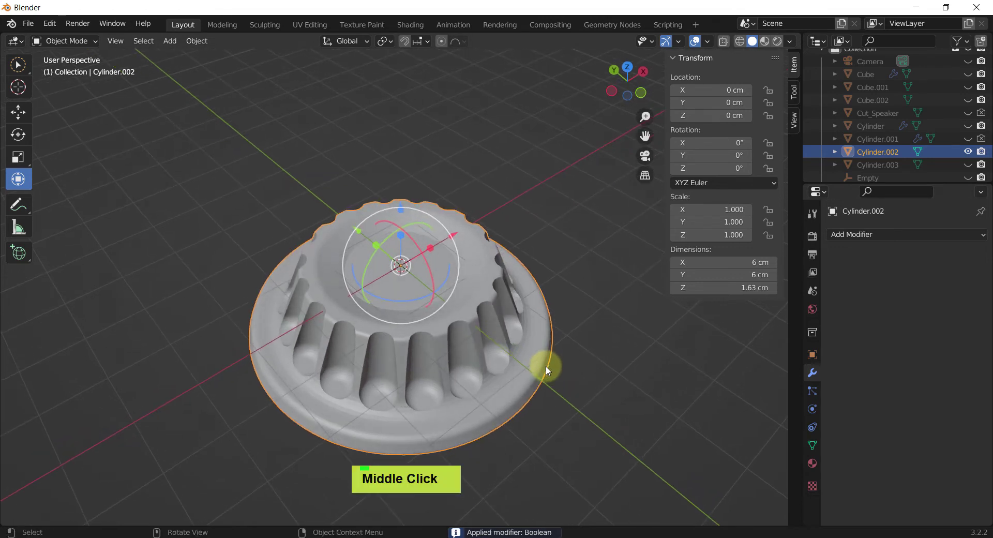
Rename the grooved cylinder object as Knob
scroll(569, 360, "down", 2)
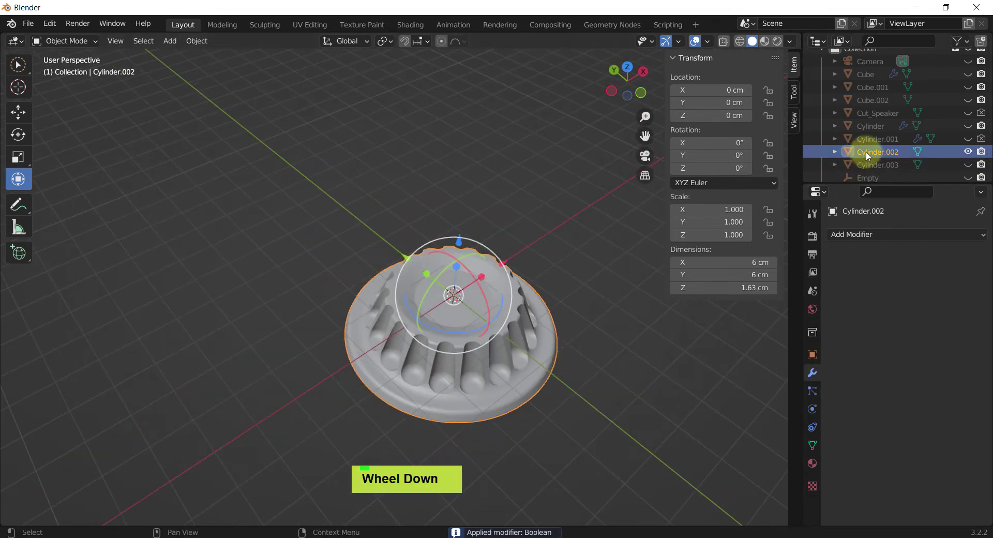
scroll(867, 151, "down", 2)
key("F2")
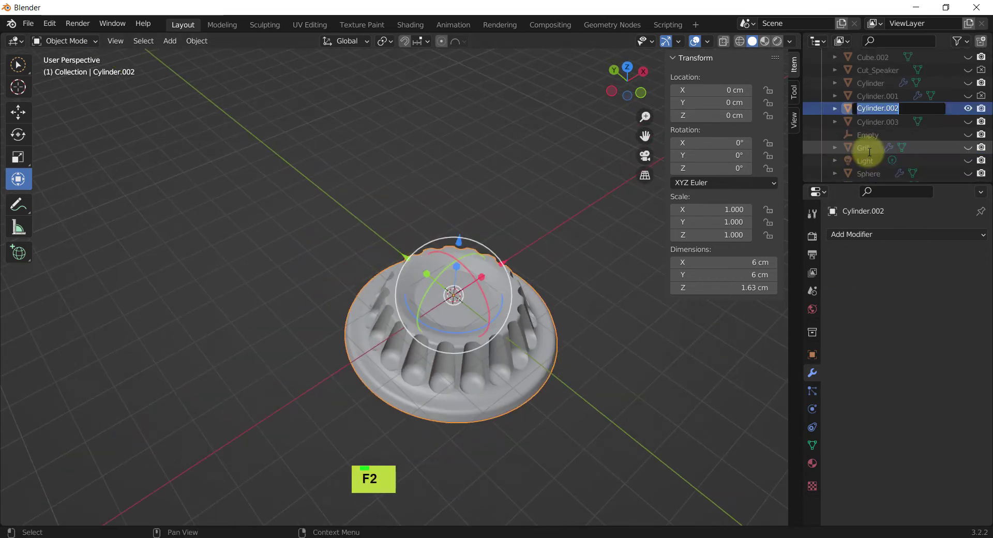
type("Knob")
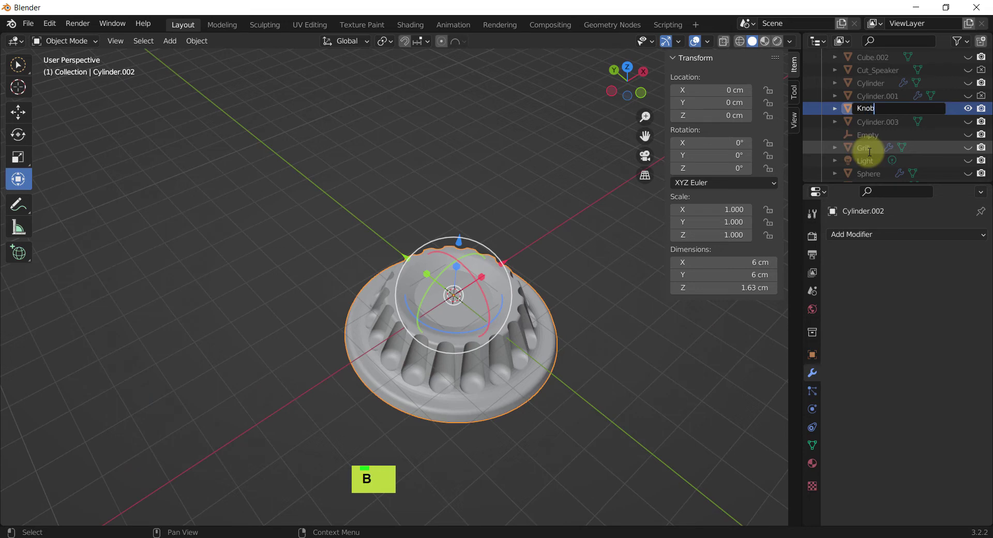
key("Return")
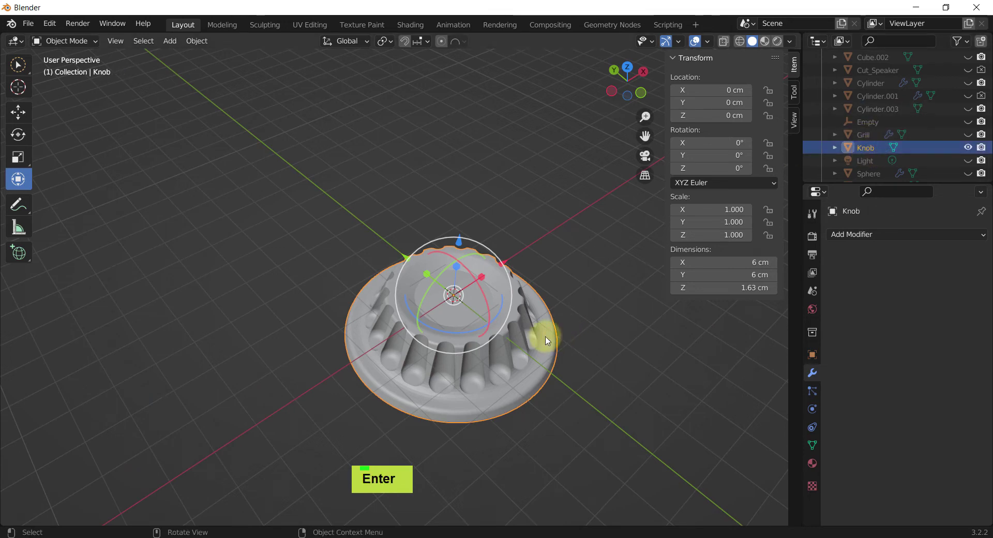
Unhide all objects and move the knob along Y to about -15.077 cm, in front of the boombox
key("alt+h")
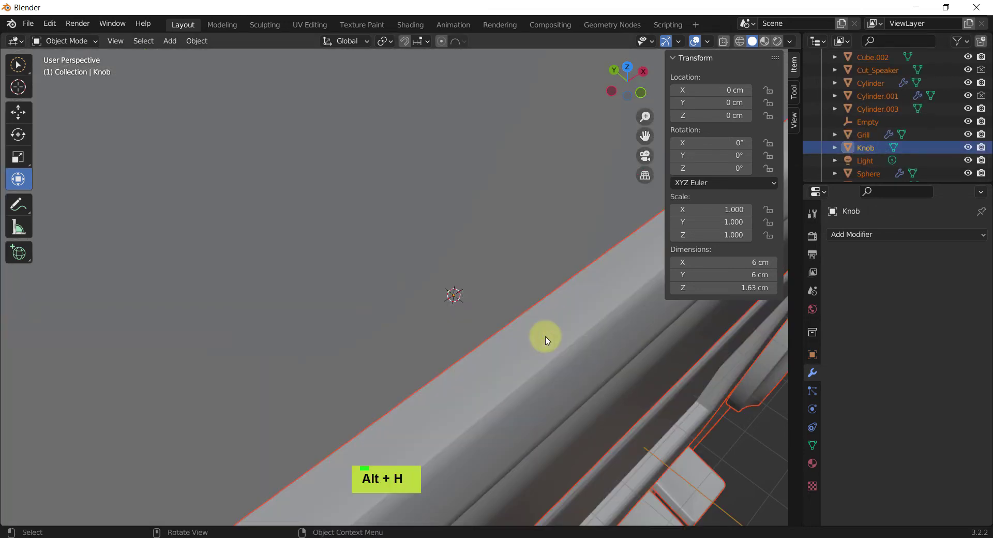
scroll(507, 326, "down", 8)
left_click(288, 312)
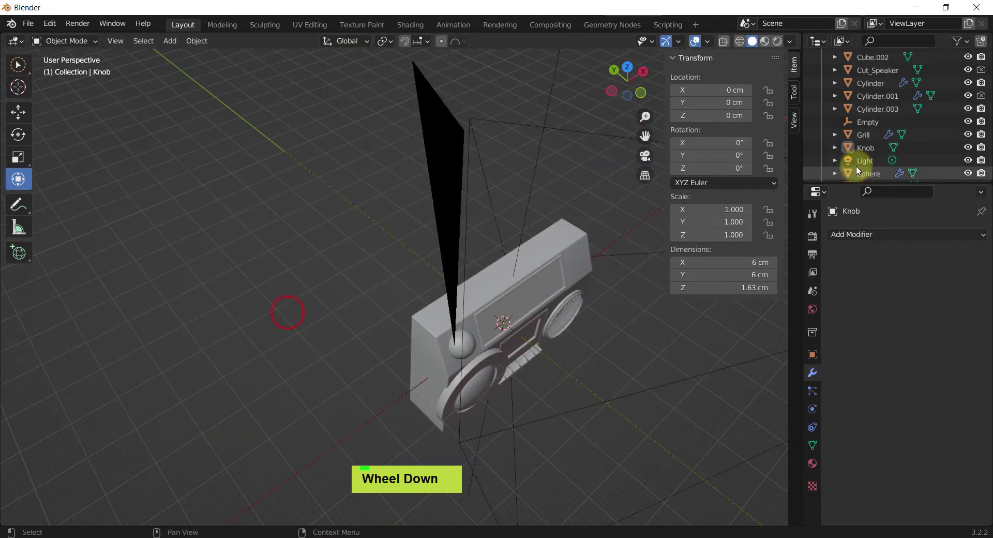
left_click(855, 148)
left_click_drag(453, 286, 581, 395)
Delete the sphere on the boombox's slanted upper front, beside the display recess
scroll(566, 381, "up", 3)
left_click(439, 311)
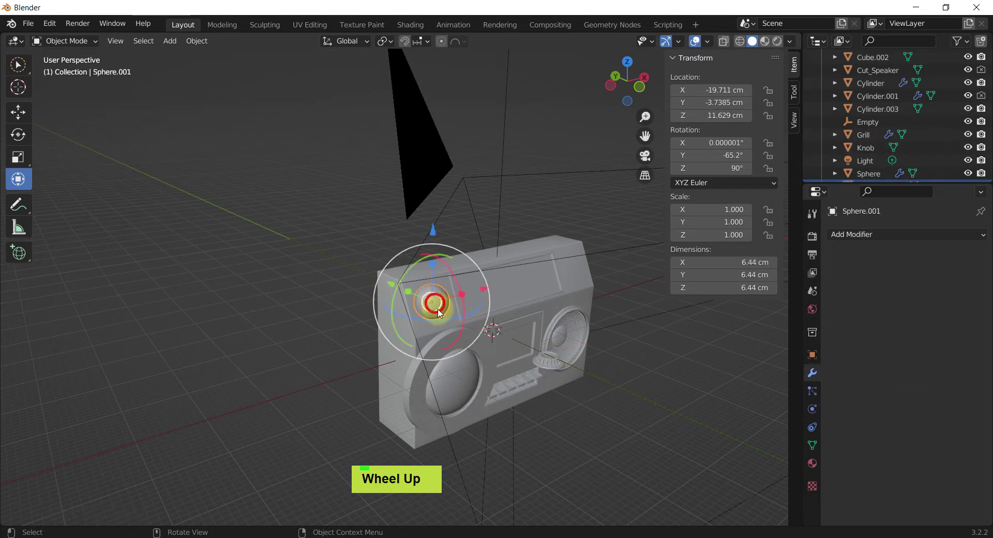
scroll(439, 312, "up", 4)
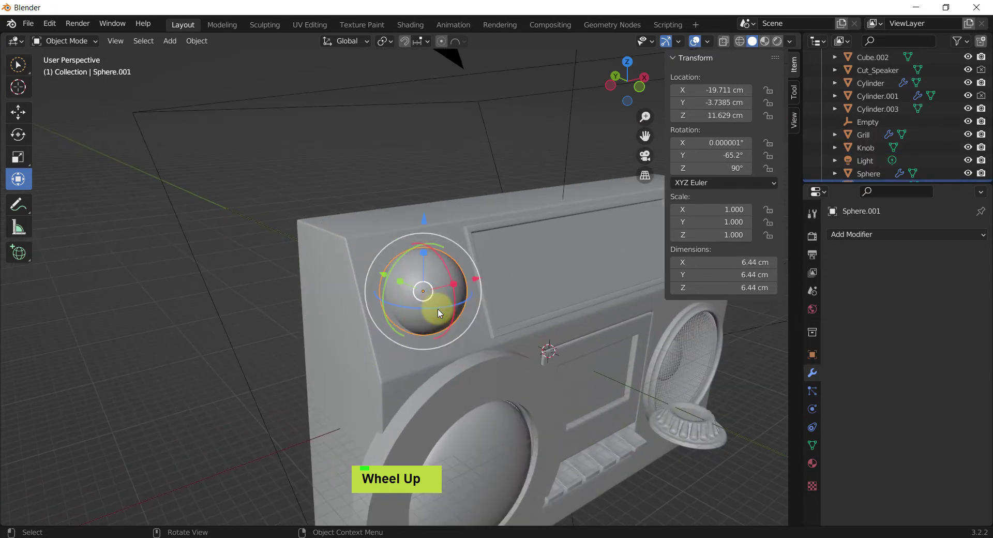
key("x")
key("Return")
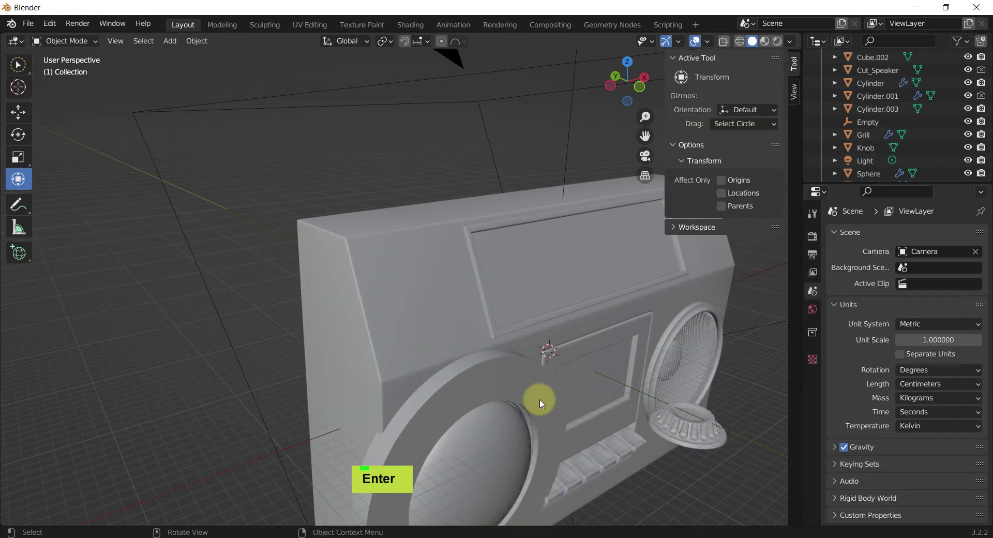
Duplicate the knob, place the copy beside the boombox past the far speaker, and reselect the original
left_click(703, 448)
middle_click_drag(729, 445, 541, 432, "shift")
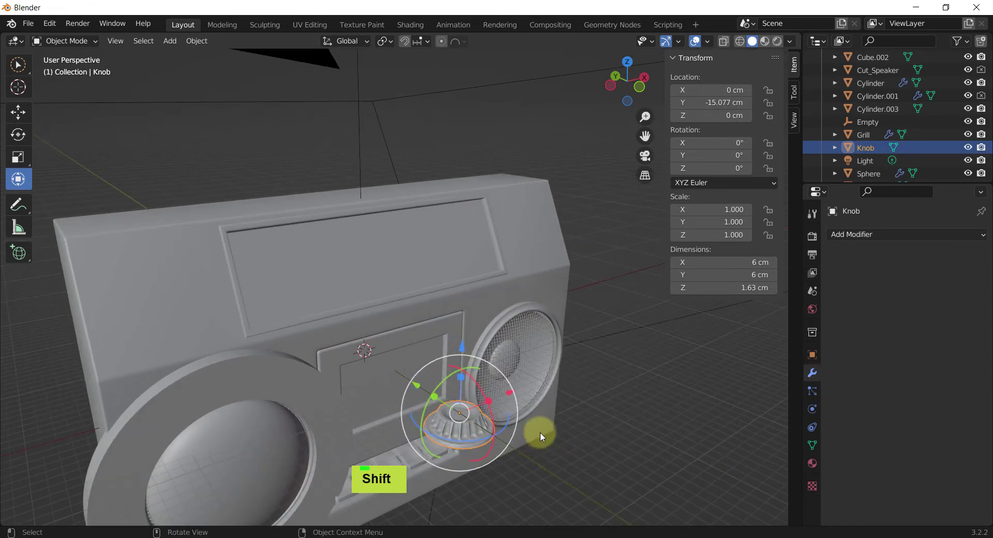
key("shift+d")
left_click(674, 402)
left_click(461, 428)
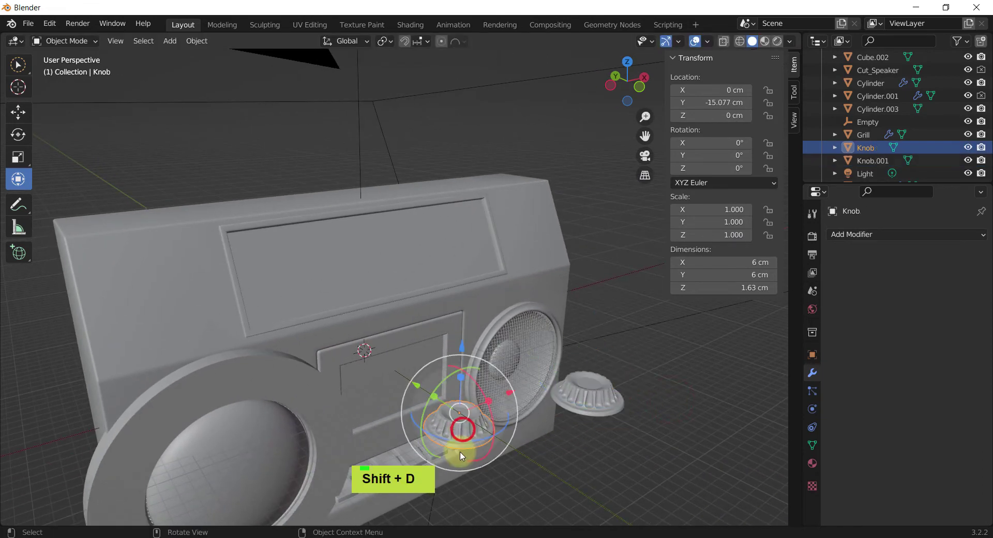
Hide the large ring Cylinder.001 and the Cut_Speaker cutter covering the near speaker
middle_click_drag(461, 428, 222, 315)
left_click(241, 407)
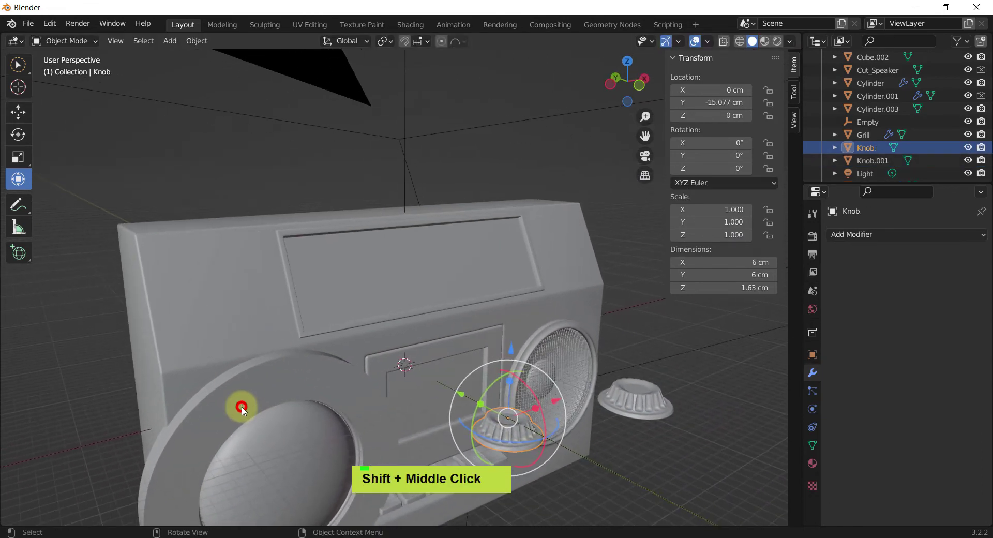
left_click(968, 96)
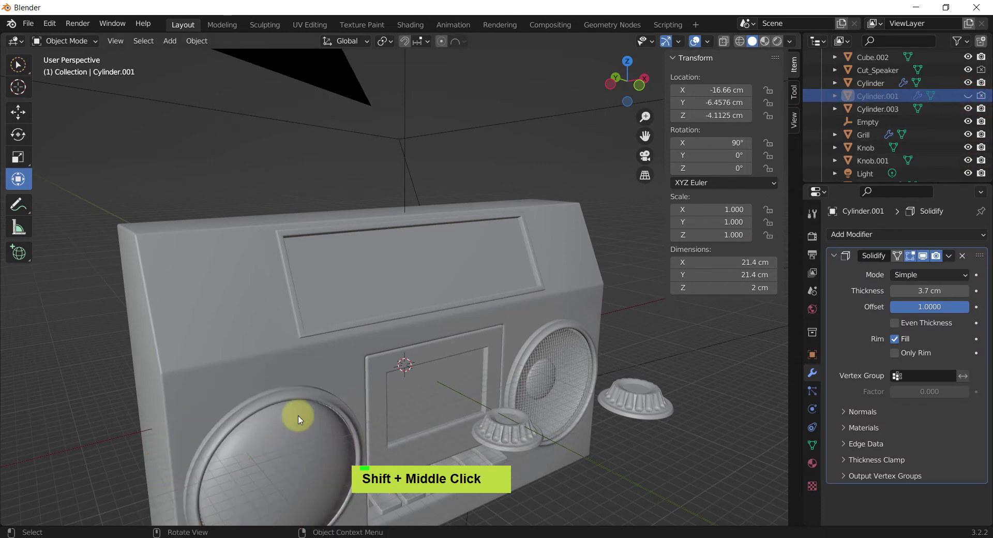
left_click(337, 440)
left_click(968, 69)
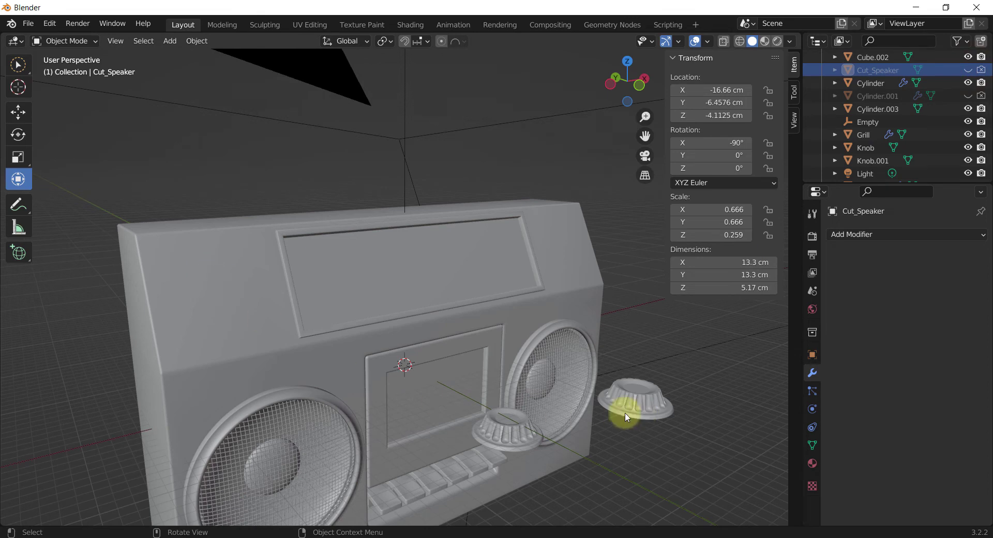
Enable snapping and set it to snap to Face with Center
left_click(520, 438)
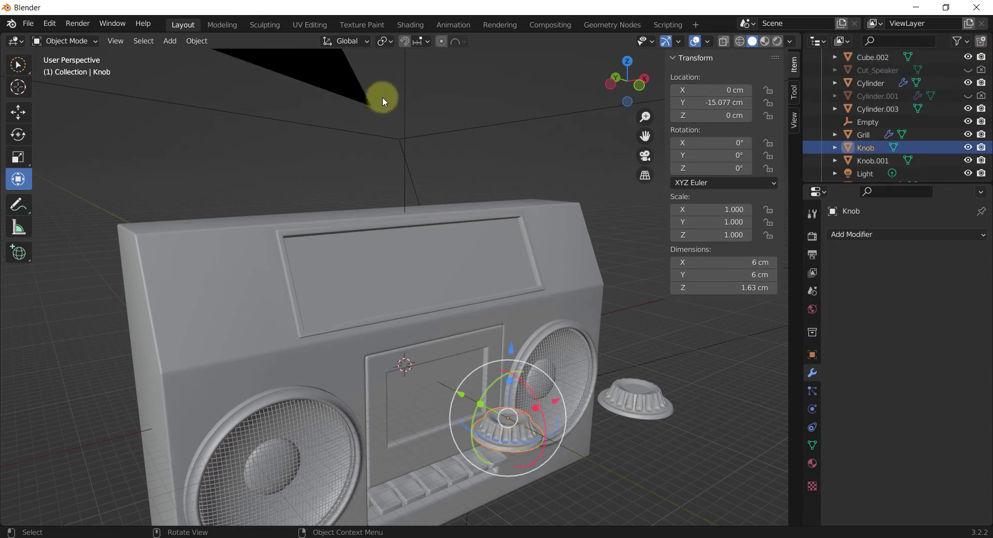
key("shift")
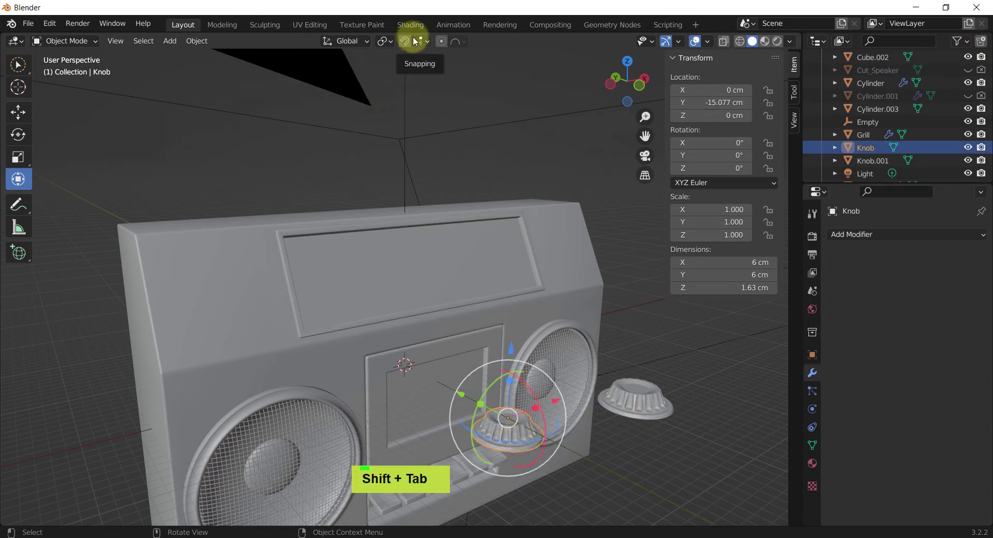
left_click(411, 172)
key("shift+Tab")
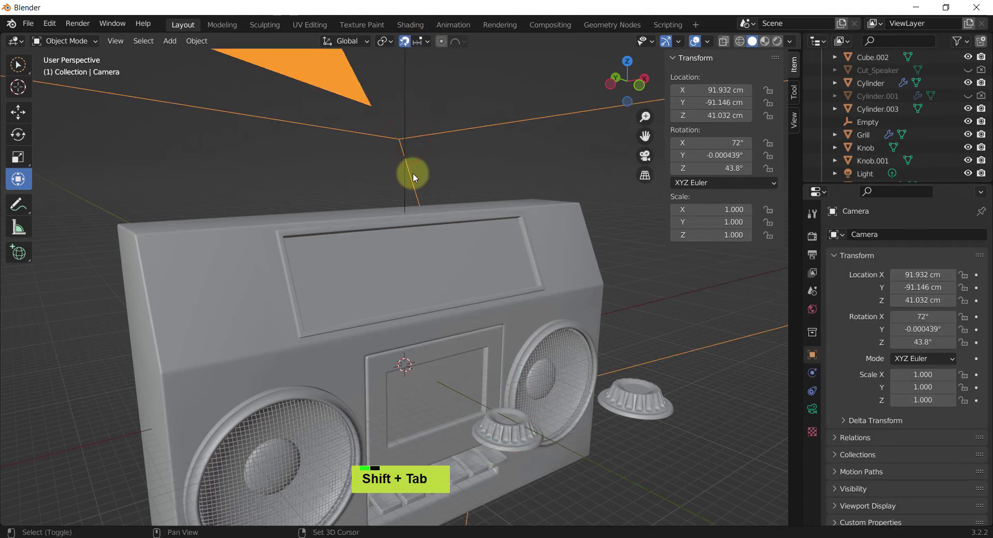
left_click(422, 41)
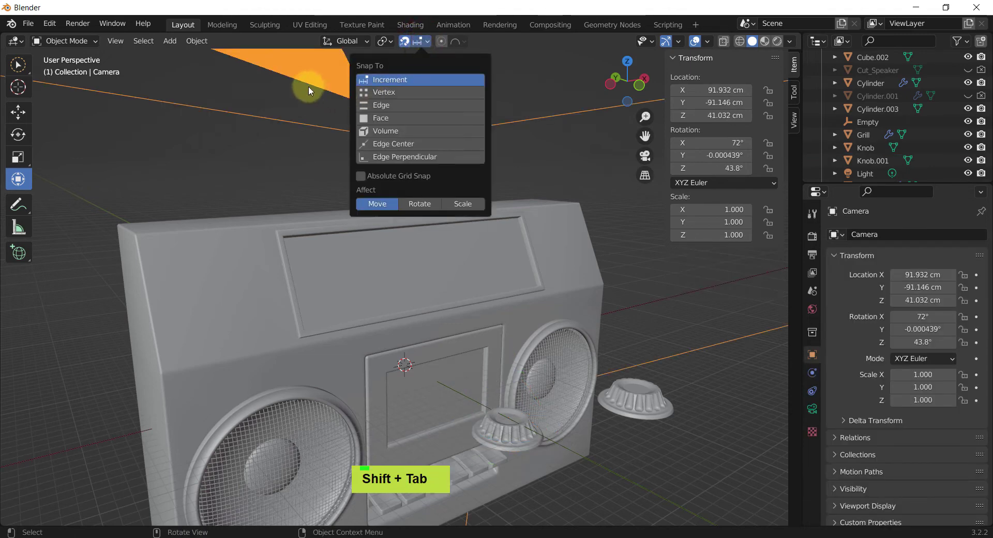
left_click(410, 42)
left_click(390, 119)
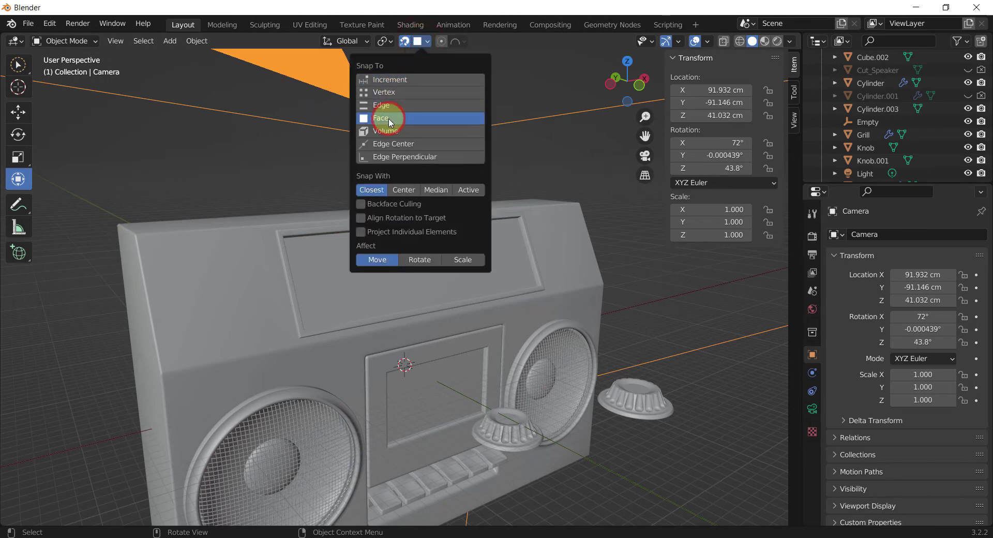
left_click(403, 190)
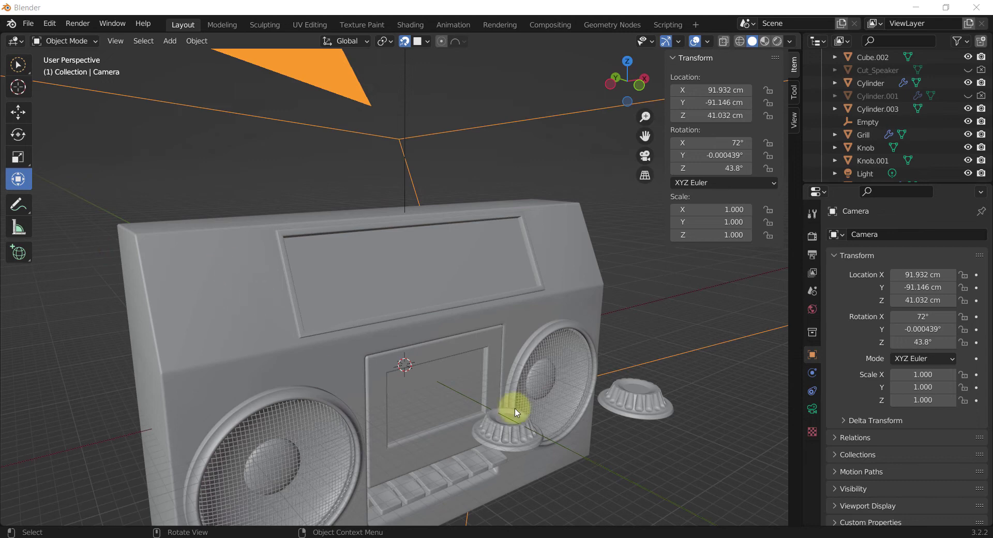
Snap the knob onto the boombox's slanted upper front, beside the display recess and above the near speaker
left_click(509, 432)
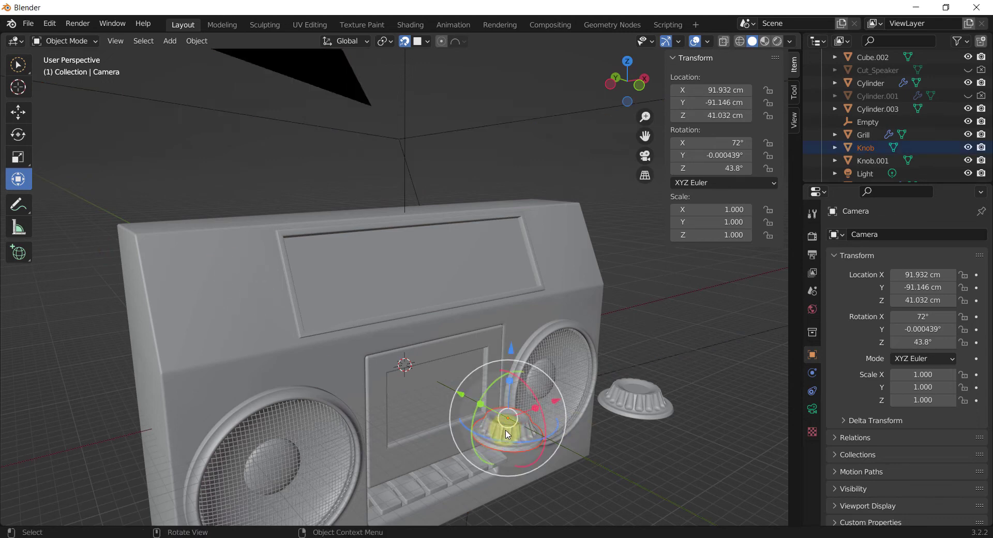
key("shift+space")
key("t")
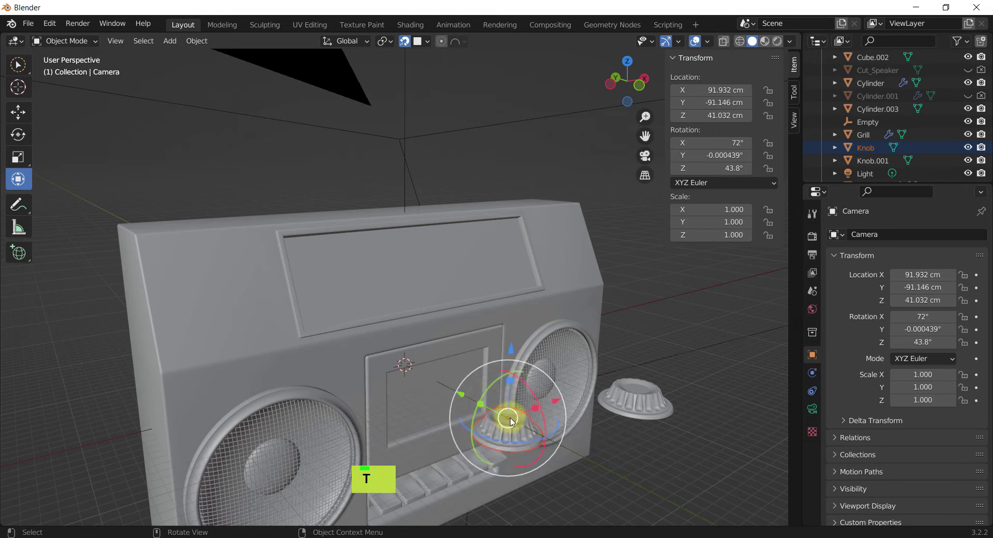
left_click_drag(511, 422, 214, 286)
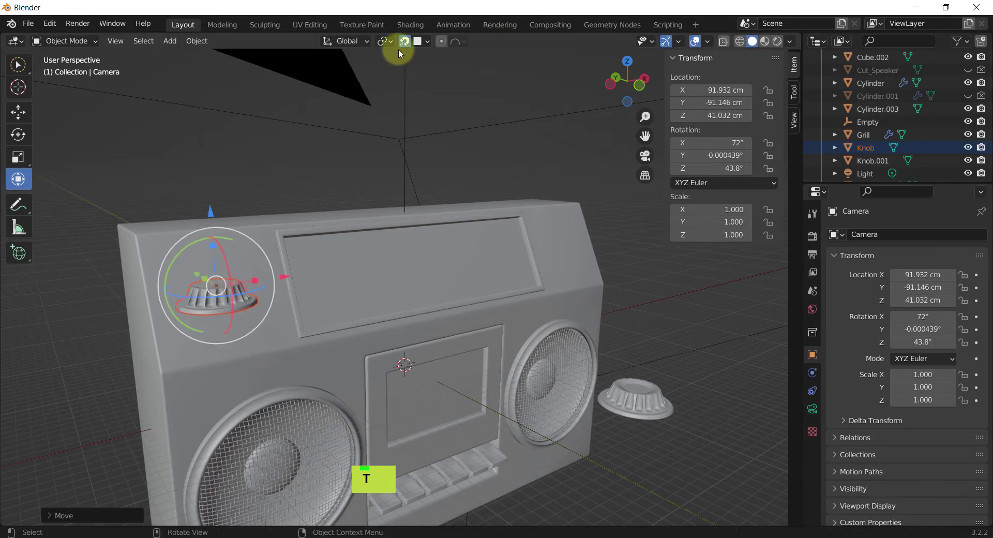
Enable Align Rotation to Target for snapping and re-snap the knob so it tilts with the slanted face
left_click(427, 42)
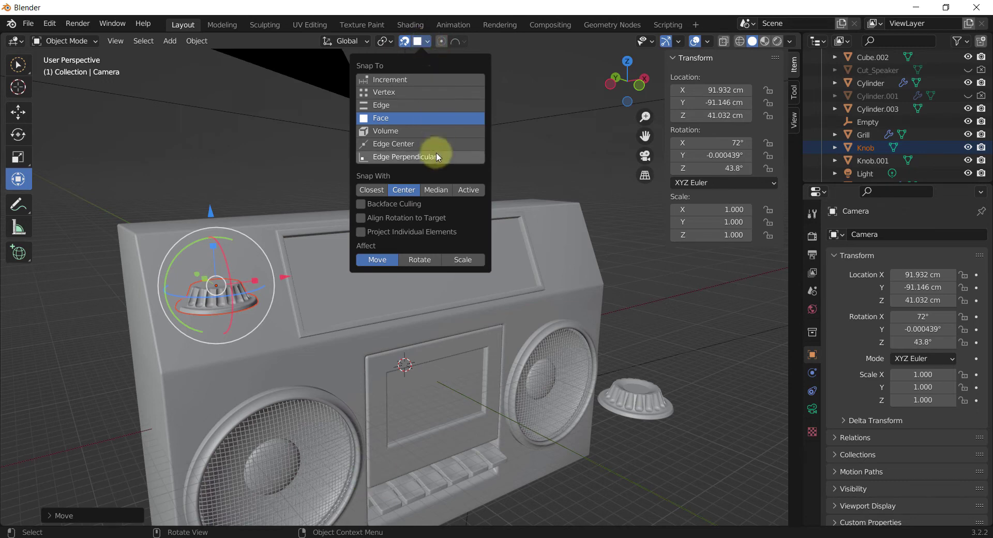
left_click(361, 220)
left_click(209, 304)
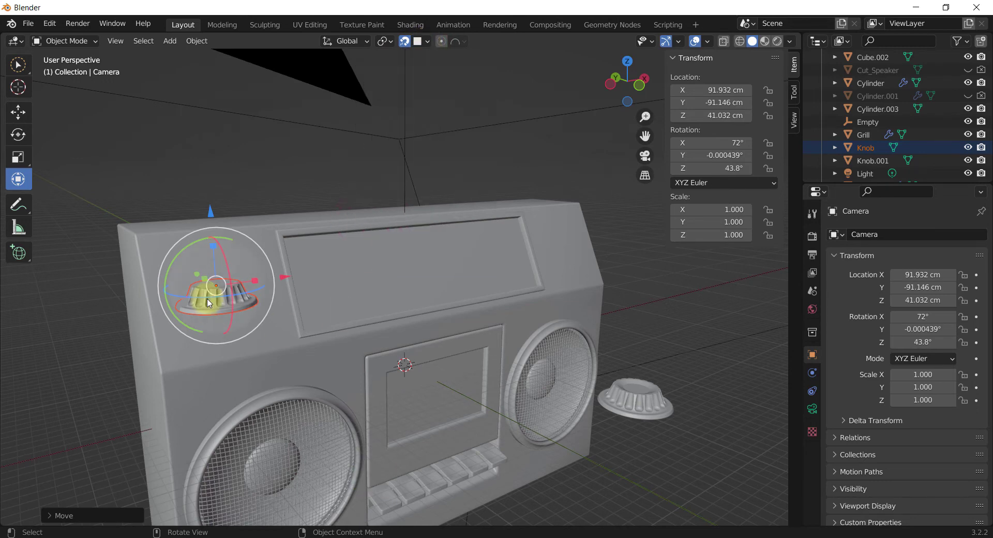
left_click_drag(215, 286, 224, 287)
left_click_drag(224, 287, 224, 288)
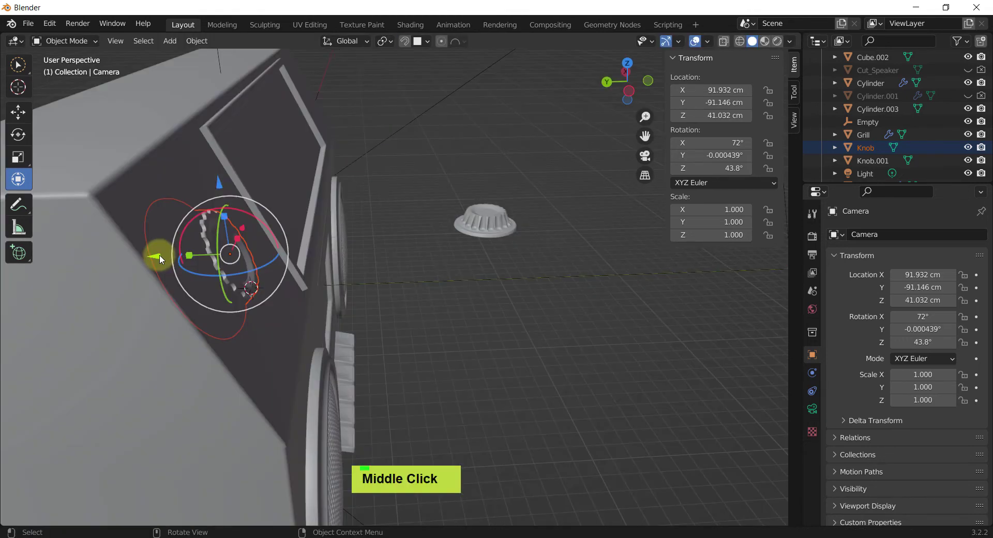
With snapping off, seat the knob on the slanted face along Y and shift it along X to about -19.812 cm
left_click_drag(163, 257, 203, 261)
middle_click_drag(174, 282, 303, 262)
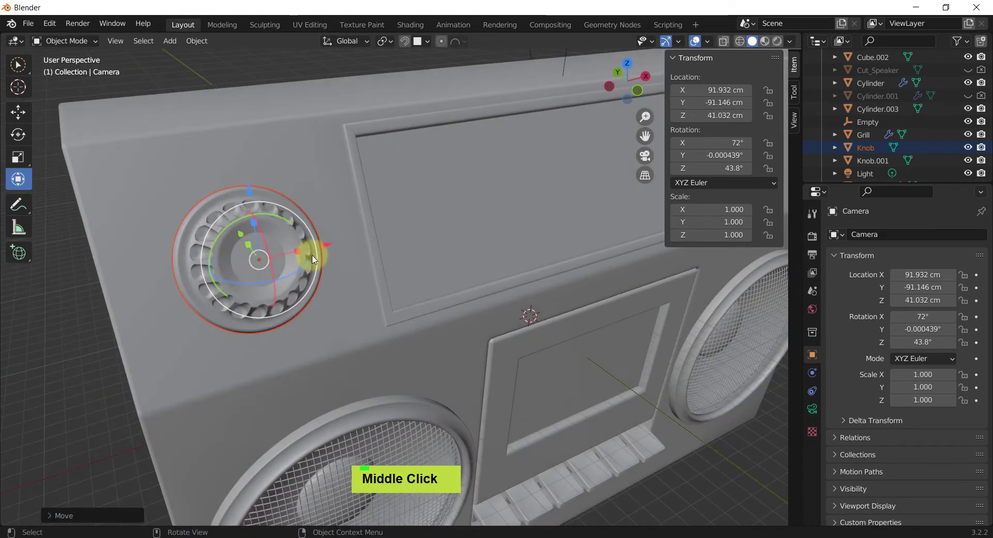
left_click_drag(328, 248, 319, 247)
scroll(287, 308, "down", 2)
middle_click_drag(287, 308, 259, 328)
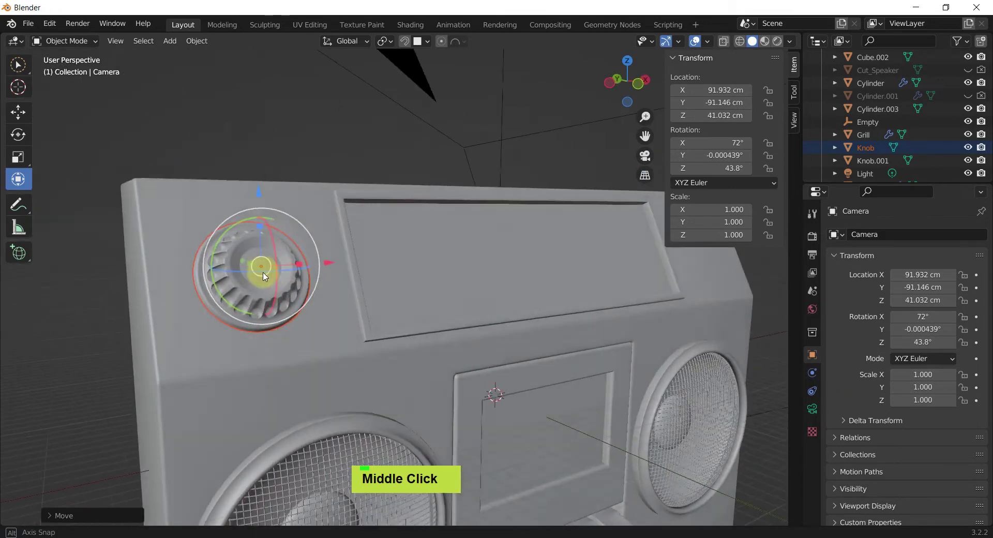
scroll(288, 321, "down", 3)
mouse_move(445, 373)
middle_mouse_down("shift")
mouse_move(371, 339)
mouse_move(428, 337)
mouse_move(437, 357)
middle_mouse_up("shift")
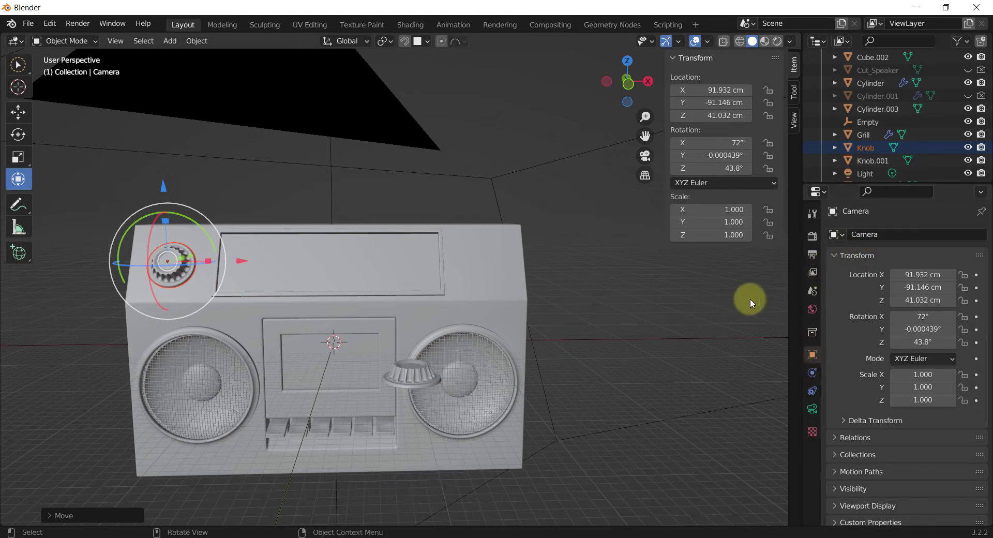
Add a Mirror modifier on the X axis to the placed knob, using the boombox body Cube as mirror object
left_click(651, 303)
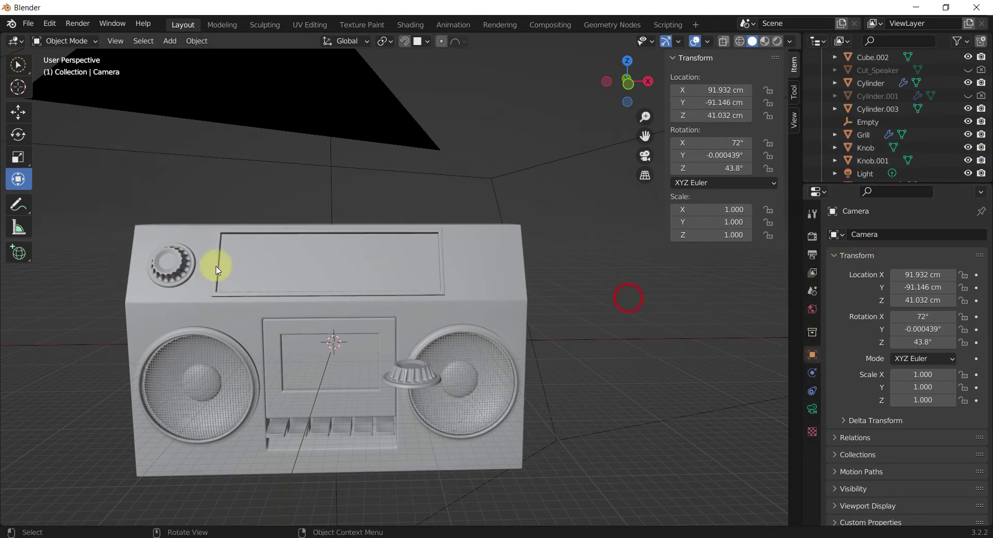
left_click(176, 268)
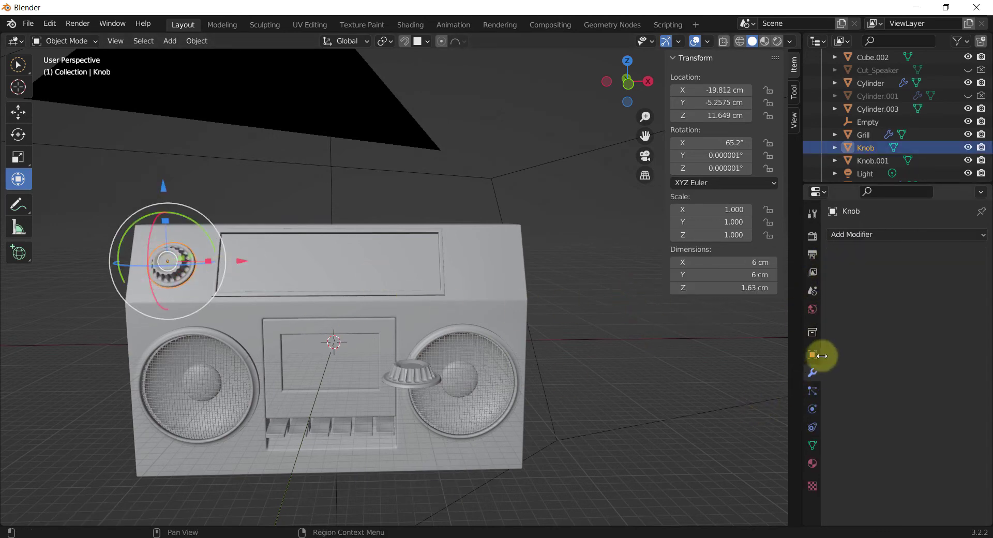
left_click(859, 236)
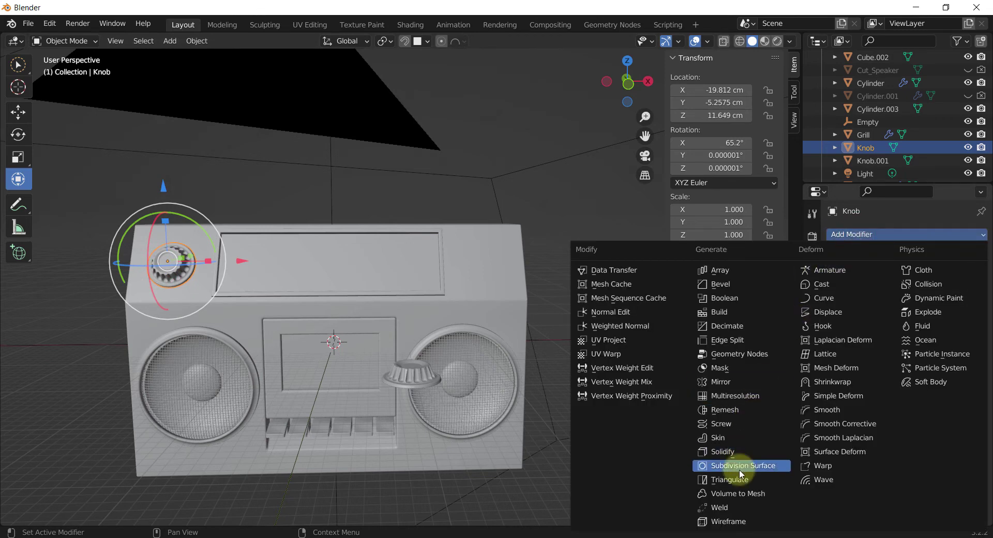
left_click(750, 381)
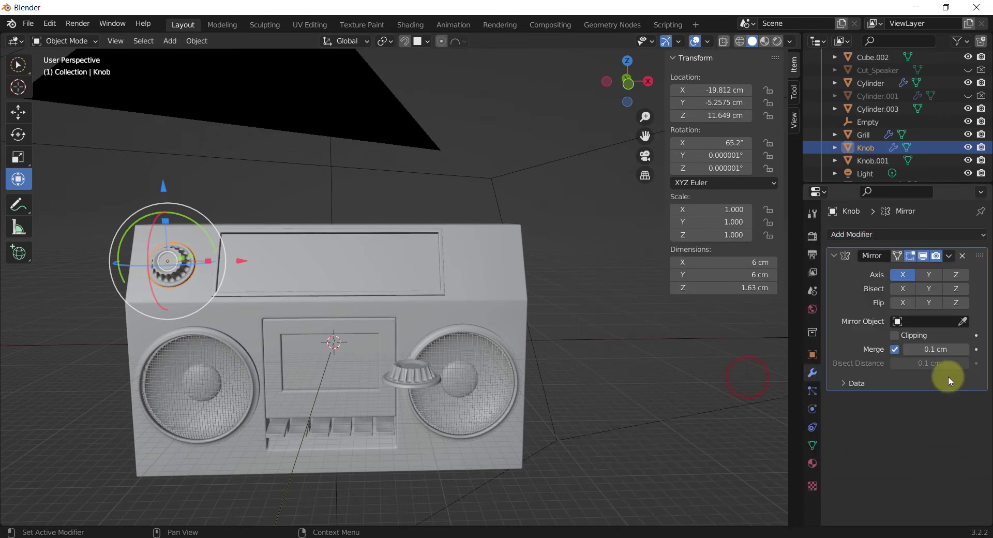
left_click(962, 323)
left_click(452, 305)
middle_click_drag(472, 337, 453, 392)
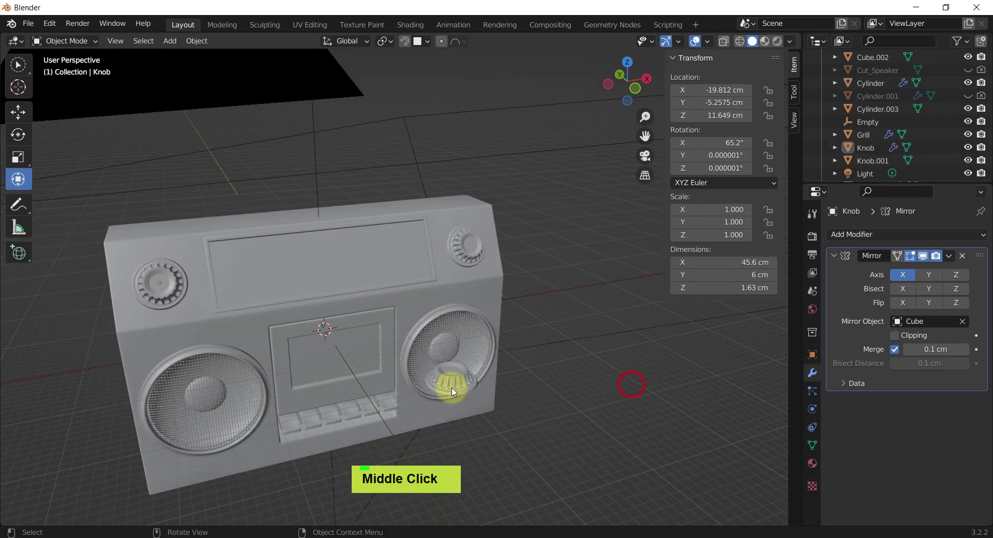
Hide the spare knob copy Knob.001 in both the viewport and renders
double_click(453, 392)
left_click(968, 161)
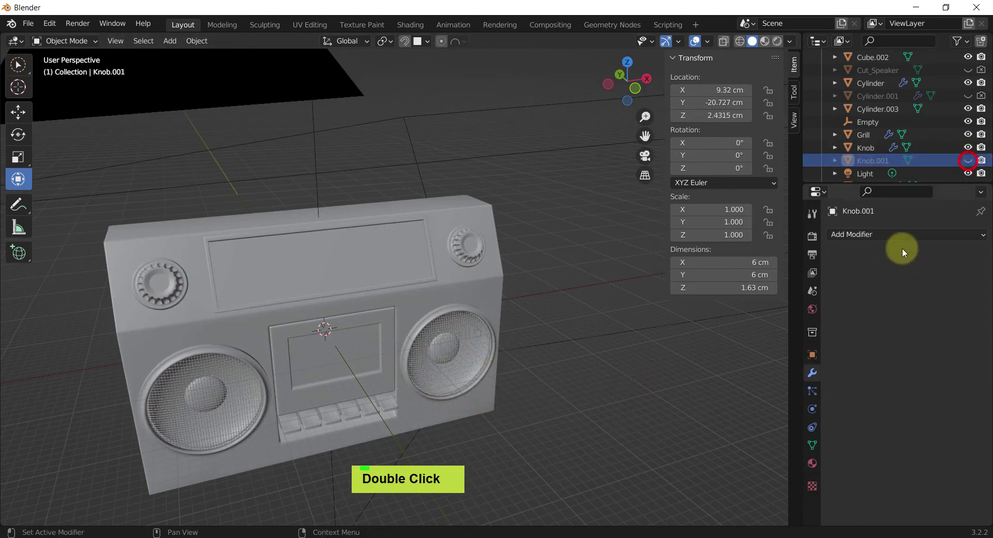
left_click(981, 163)
Examine the boombox with its mirrored knobs from the front and side
middle_click_drag(624, 468, 538, 357)
scroll(573, 396, "down", 2)
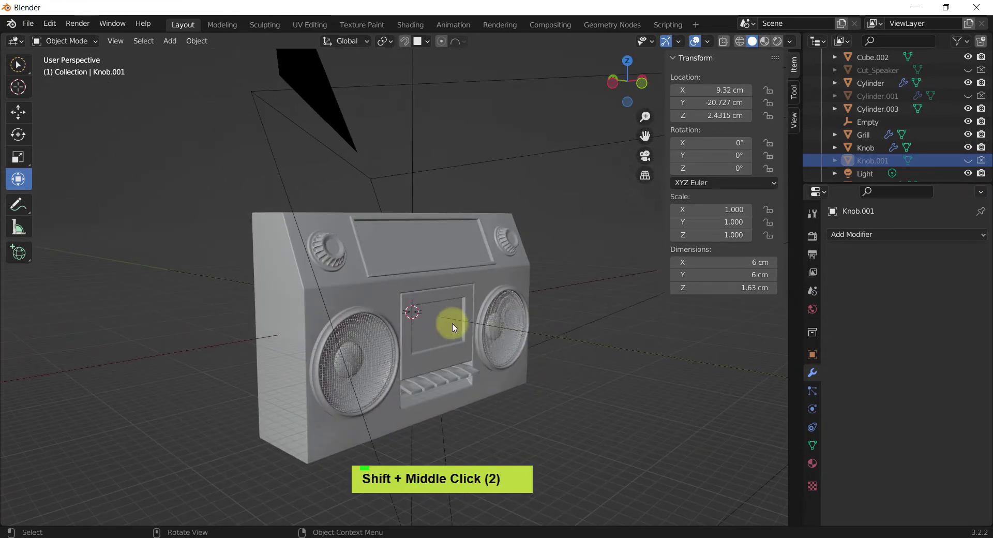
middle_click_drag(453, 328, 484, 348, "shift")
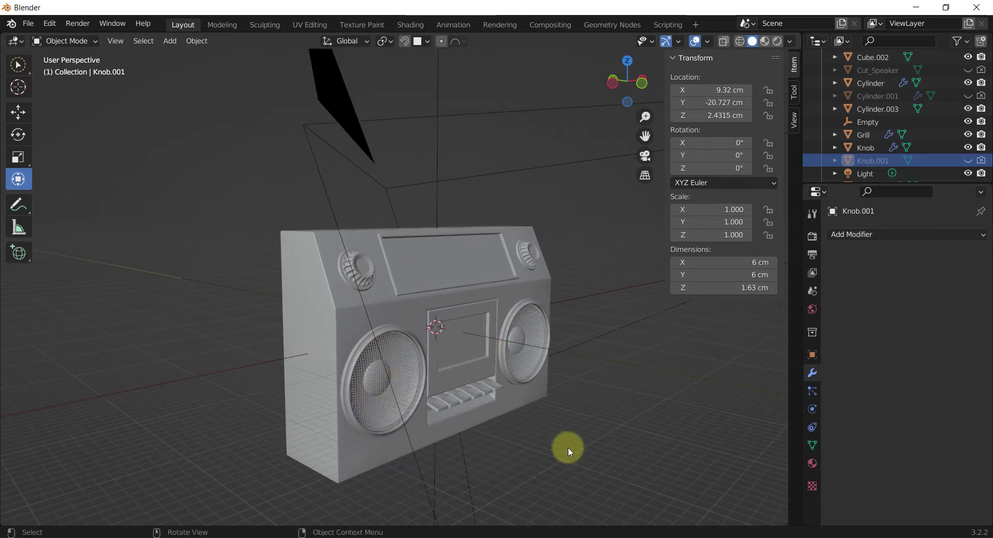
middle_click_drag(569, 450, 442, 433)
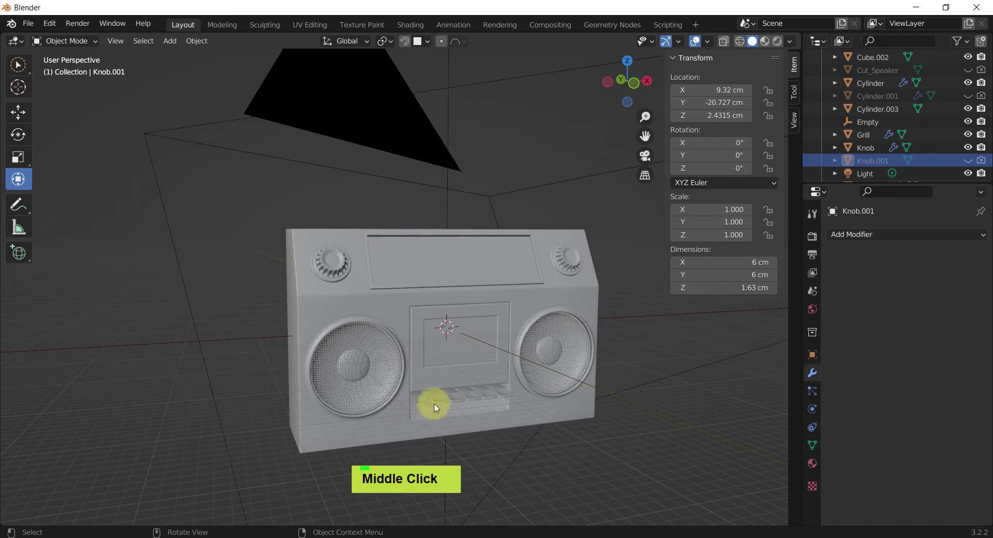
middle_click_drag(535, 427, 505, 467, "shift")
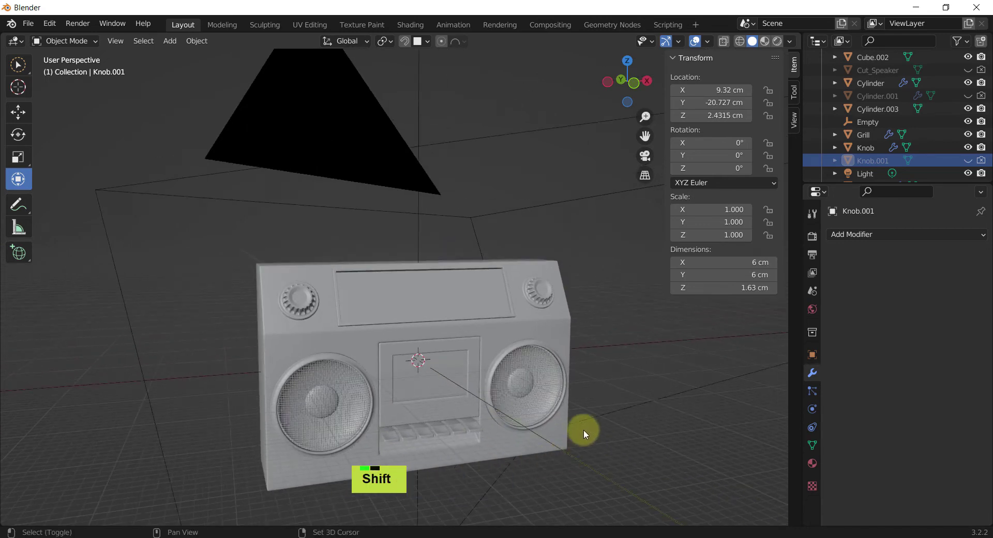
middle_click_drag(584, 432, 645, 414, "shift")
middle_click_drag(555, 361, 594, 371, "shift")
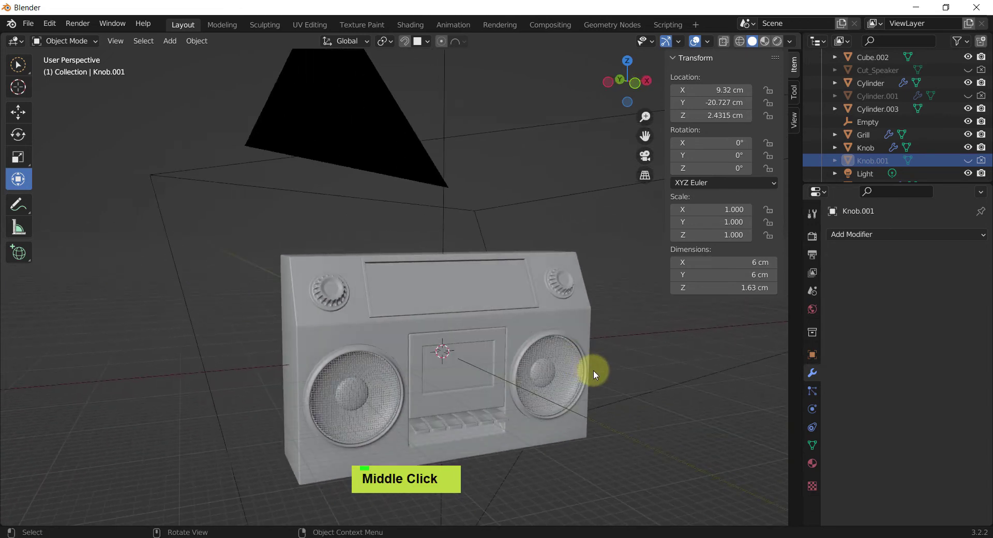
Add a cube at the origin and scale it down uniformly to about 7.1 cm
key("shift+a")
mouse_move(594, 370)
key("m")
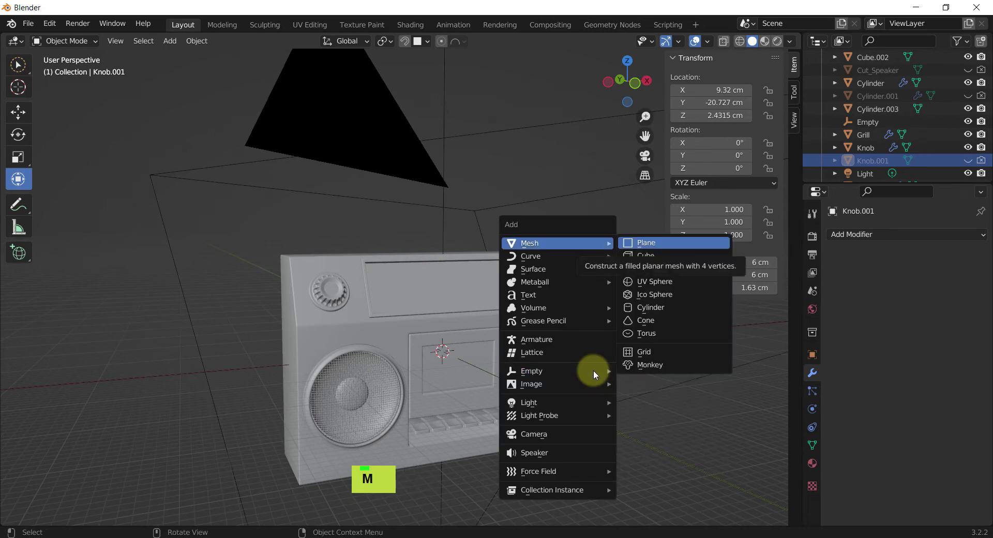
key("c")
scroll(594, 372, "down", 3)
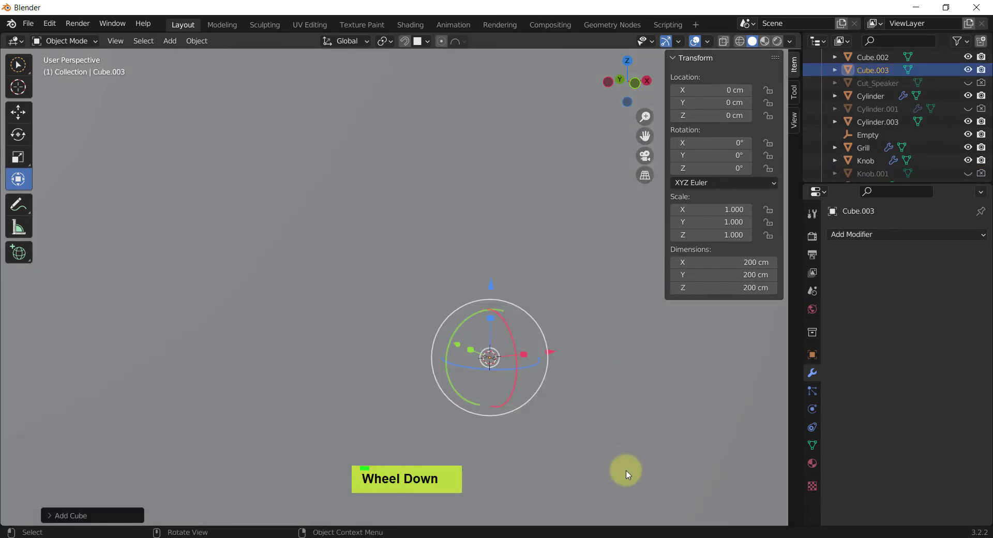
key("s")
left_click(466, 363)
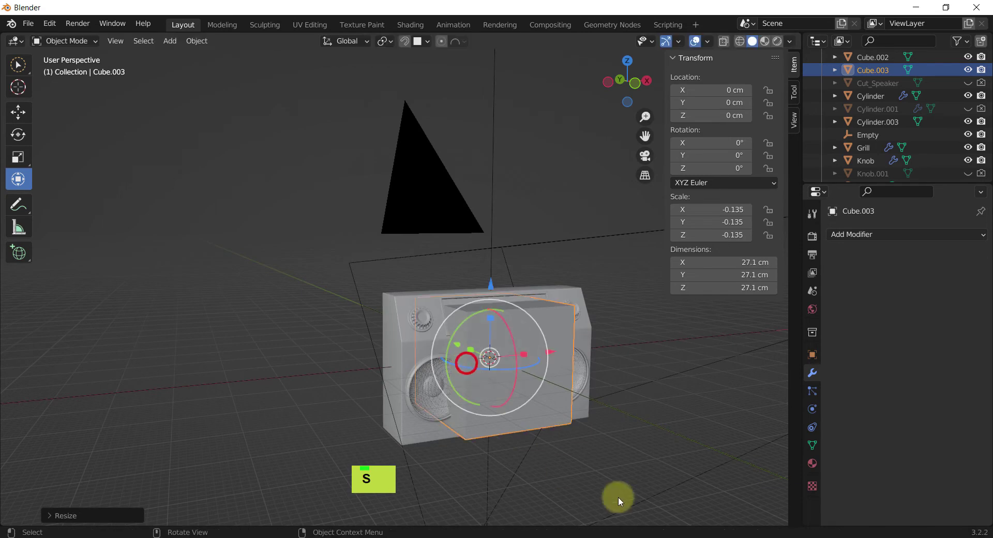
key("s")
left_click(535, 395)
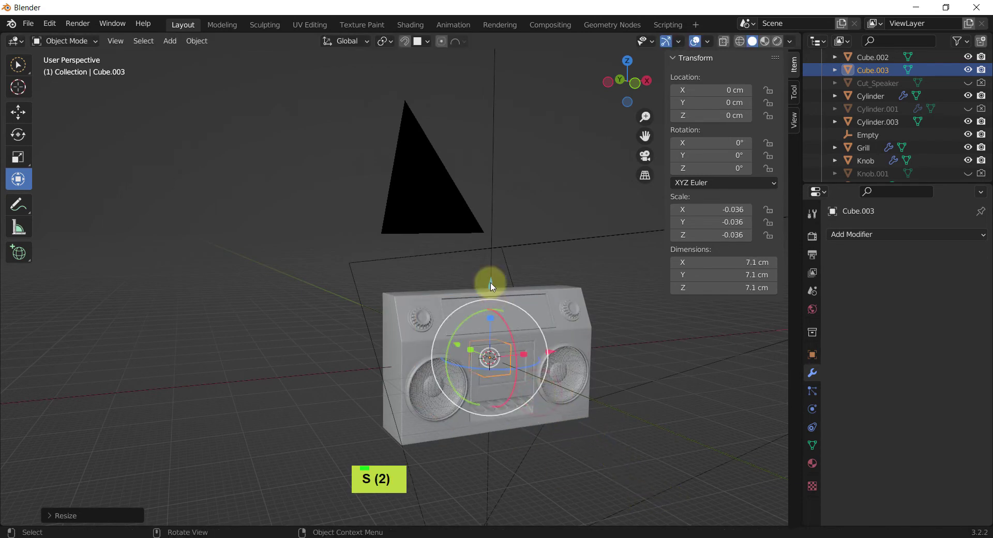
Raise the cube along Z to about 21.189 cm, above the boombox's top, and scale it down to about 2.8 cm
left_click_drag(491, 286, 492, 210)
scroll(497, 264, "up", 3)
middle_click_drag(501, 273, 619, 315)
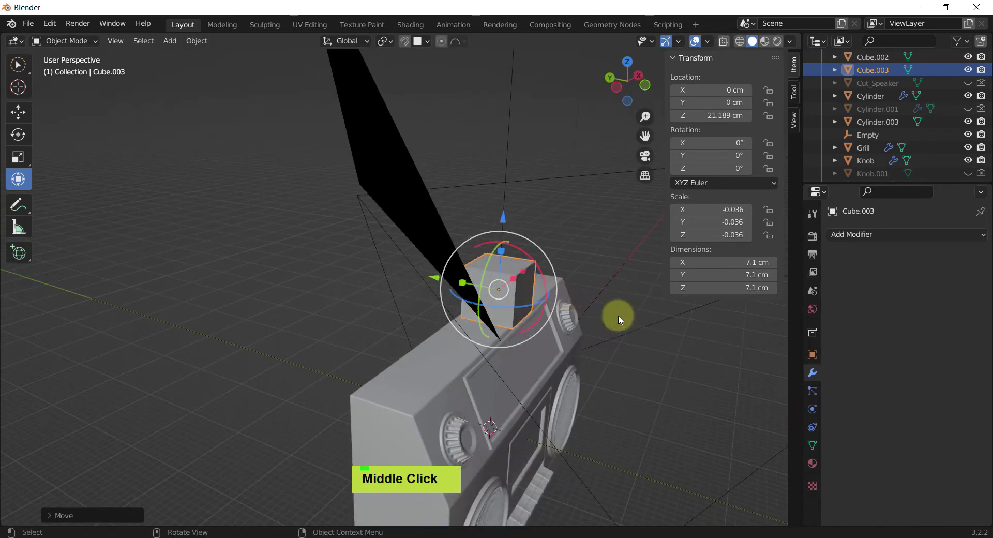
key("s")
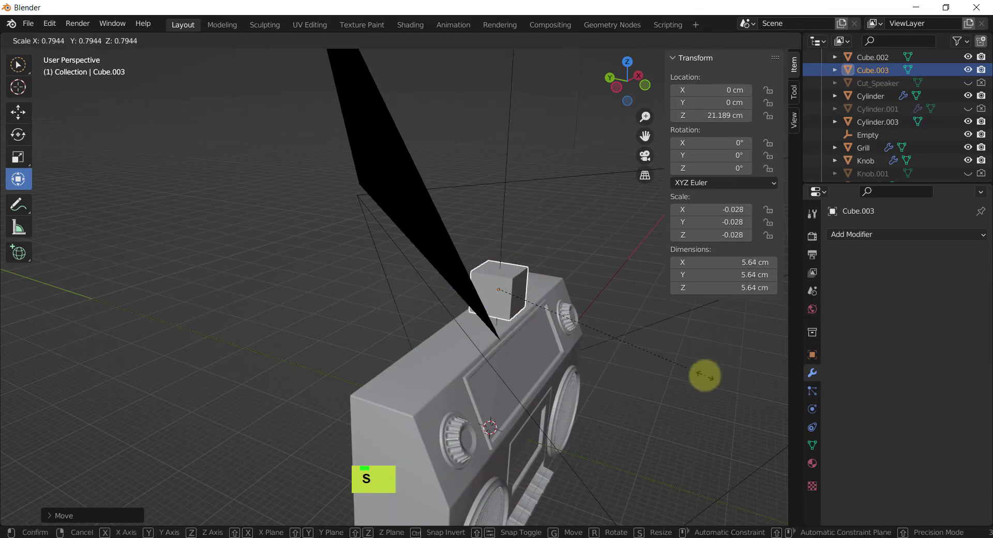
left_click(601, 331)
middle_click_drag(595, 326, 532, 328)
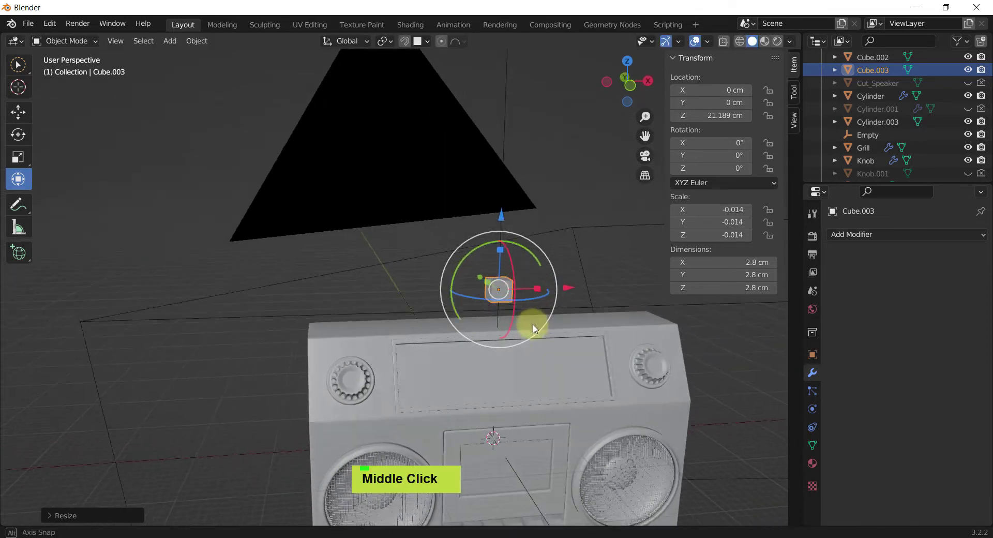
Stretch the small cube above the boombox along X into a bar about 52.1 cm long
scroll(504, 317, "up", 3)
key("s")
key("x")
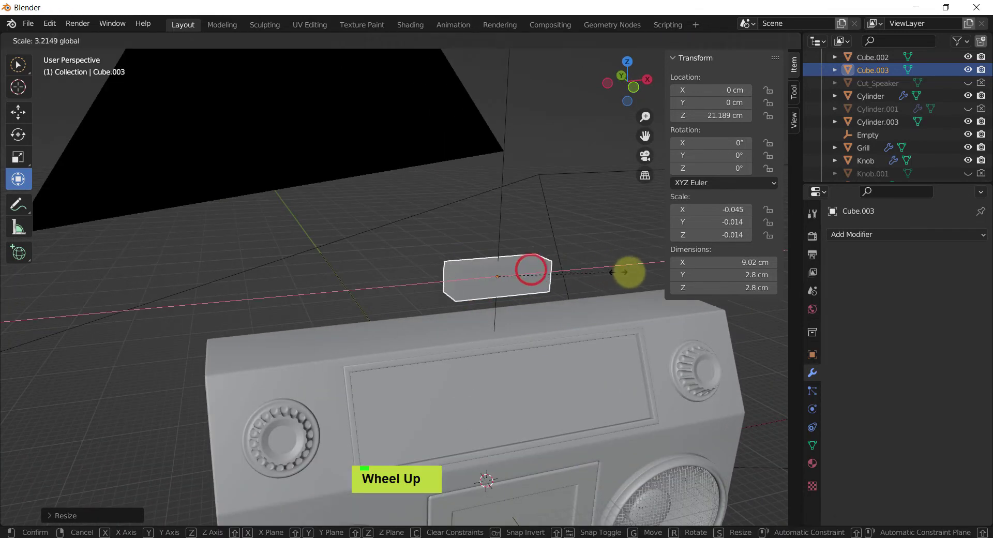
left_click(328, 281)
scroll(379, 319, "down", 2)
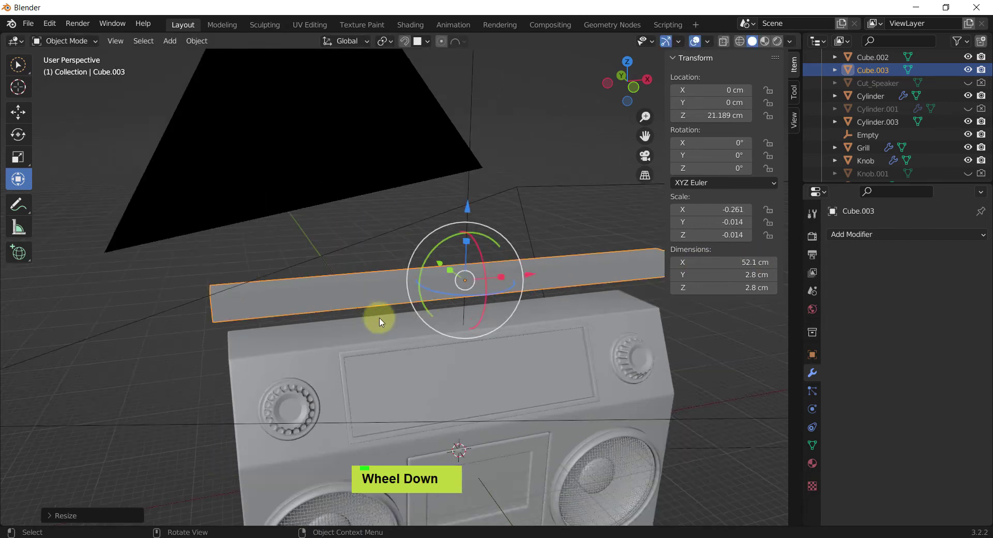
Scale the bar above the boombox down to about 2.08 cm thick and stretch it along X to about 54.6 cm
middle_click_drag(379, 319, 575, 373)
key("s")
left_click(621, 363)
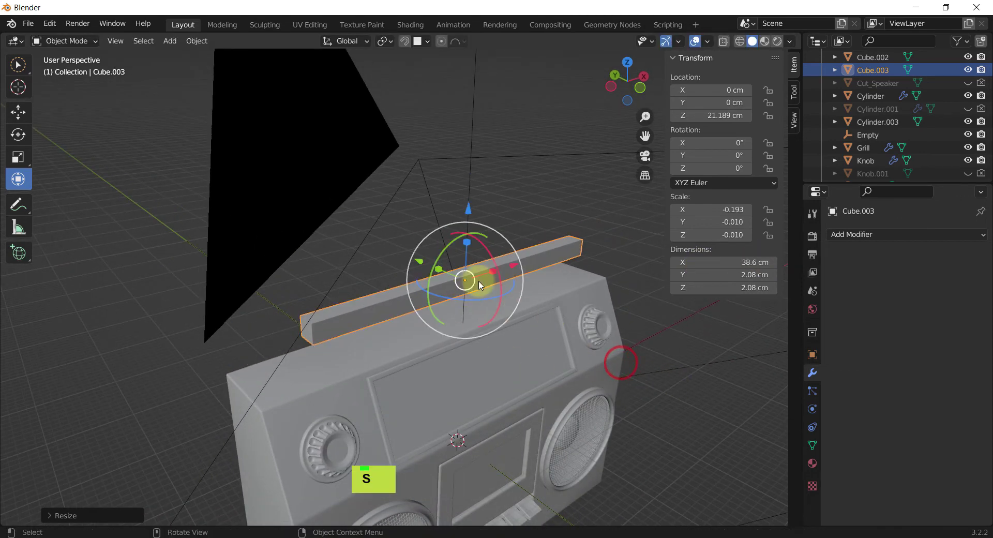
left_click_drag(494, 274, 511, 262)
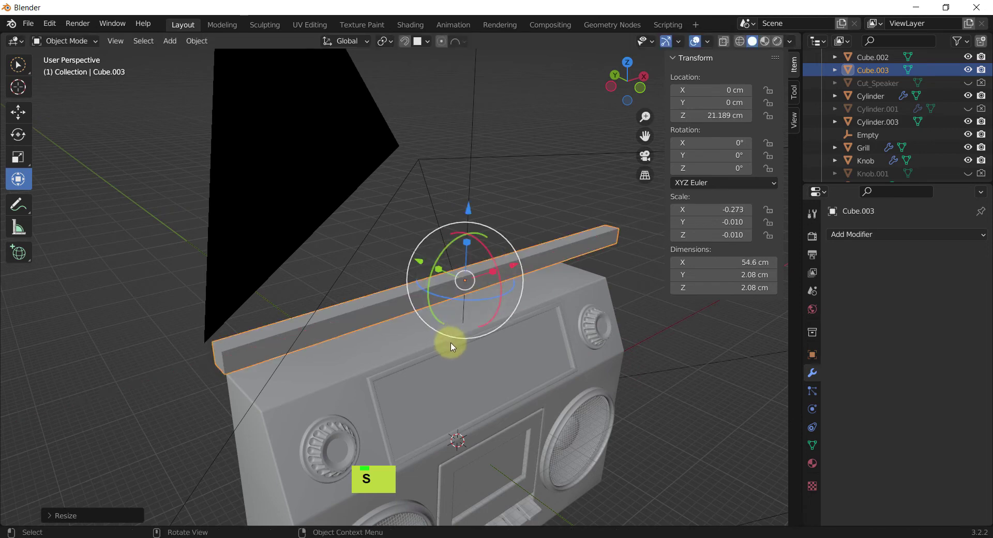
middle_click_drag(454, 344, 381, 323)
scroll(322, 330, "down", 2)
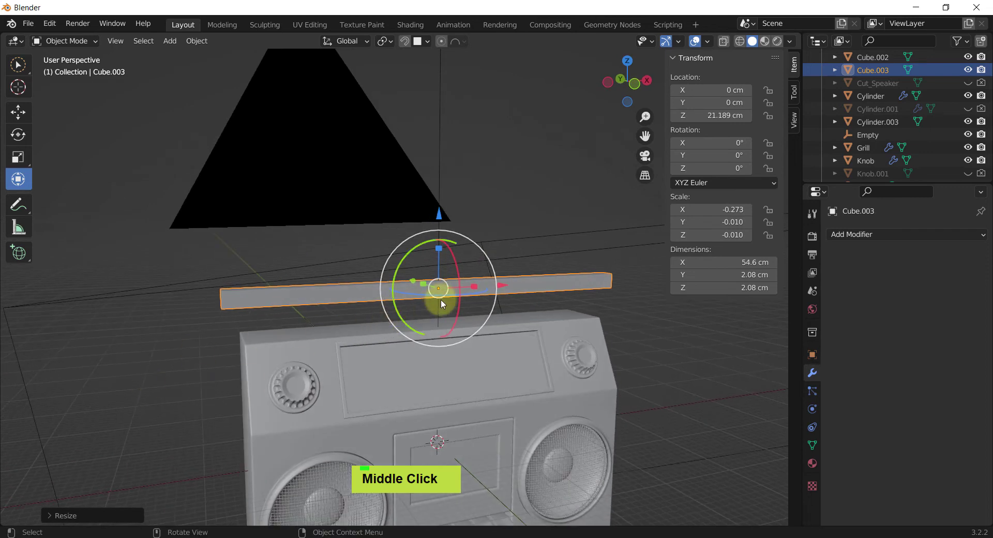
Duplicate the bar and shift the copy along the X axis to about -38.337 cm
key("shift+d")
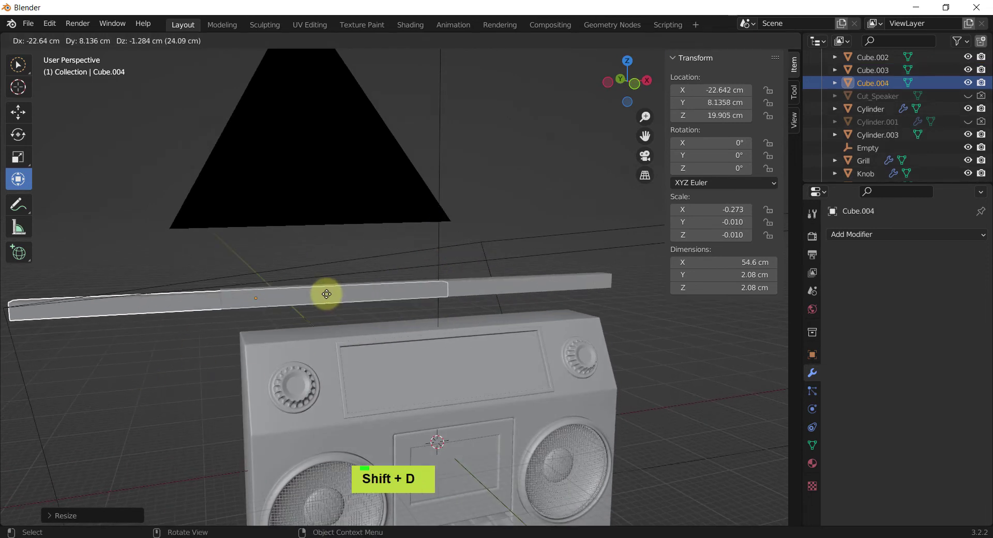
key("y")
key("x")
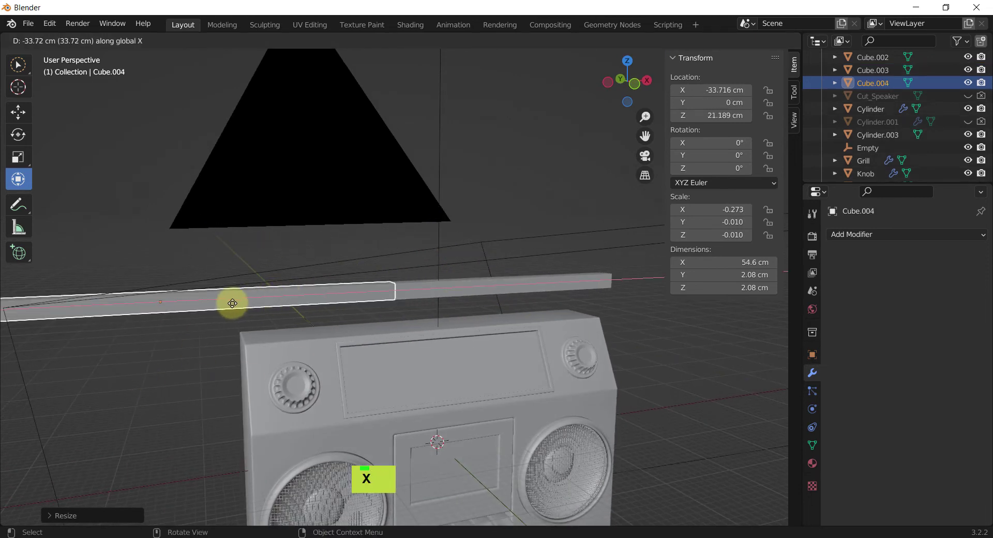
left_click(201, 307)
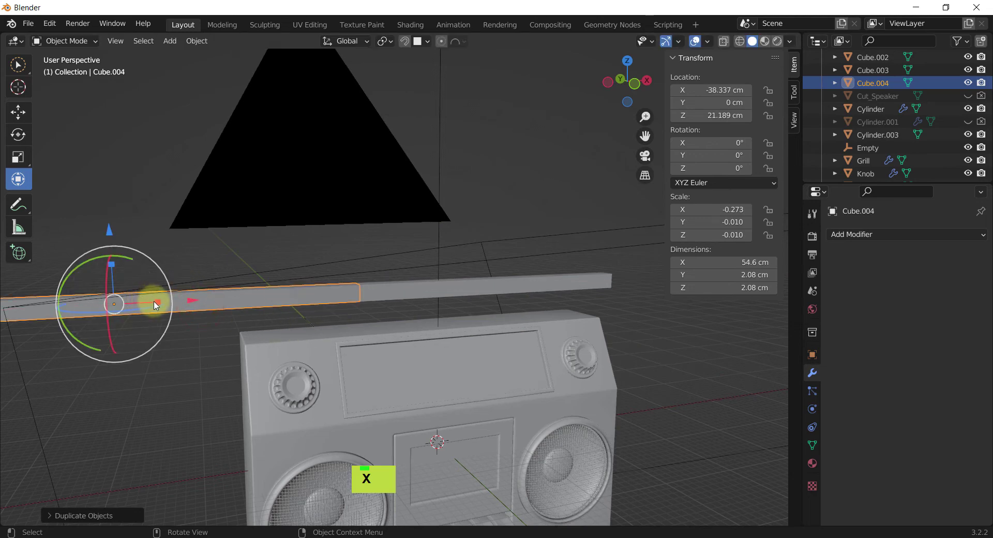
mouse_move(156, 303)
left_mouse_down()
mouse_move(104, 309)
mouse_move(155, 307)
left_mouse_up()
key("ctrl+z")
key("ctrl+z")
middle_click_drag(158, 309, 161, 310)
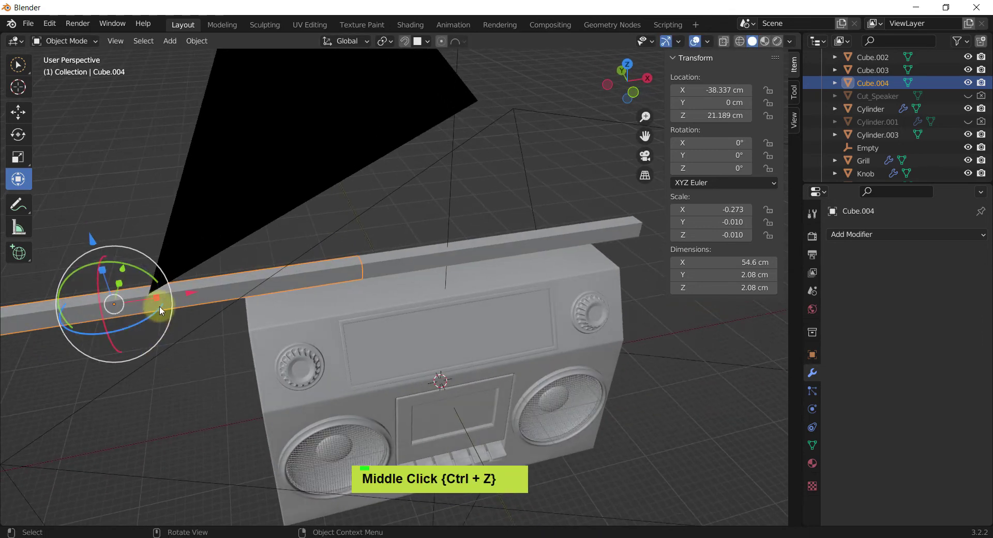
Resize the copied bar to about 11.9 × 2.77 × 2.77 cm and move it along X to about -26.857 cm
left_click_drag(159, 303, 121, 305)
key("s")
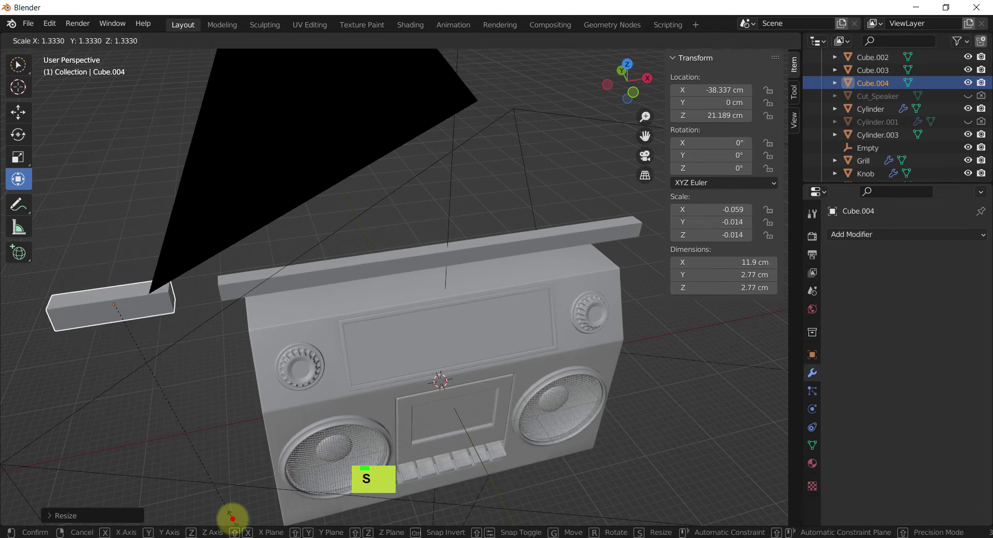
left_click(231, 519)
left_click_drag(187, 291, 337, 334)
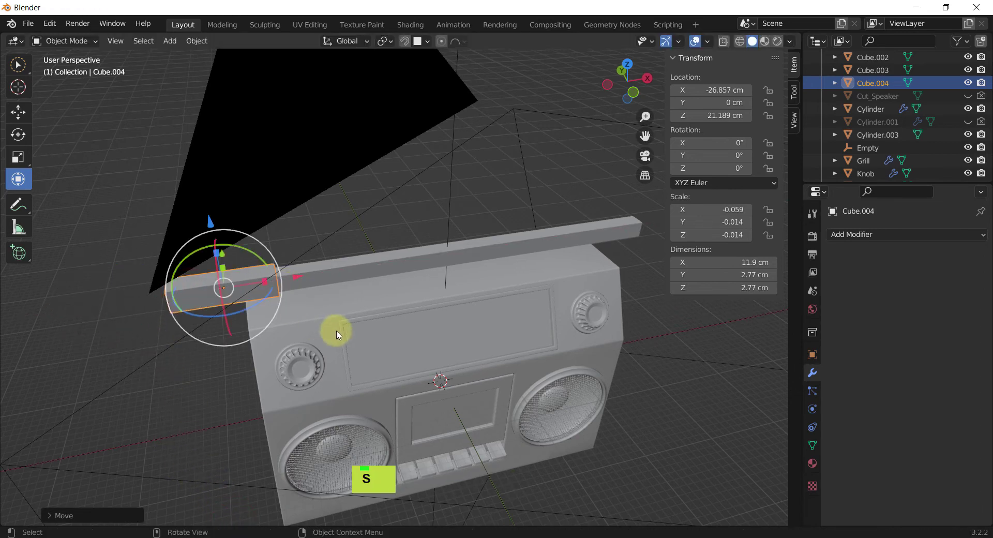
Shorten the copied block along X to about 2.4 cm and place it over the bar's end at about X -26.509 cm
scroll(237, 288, "up", 2)
middle_click_drag(237, 288, 290, 293)
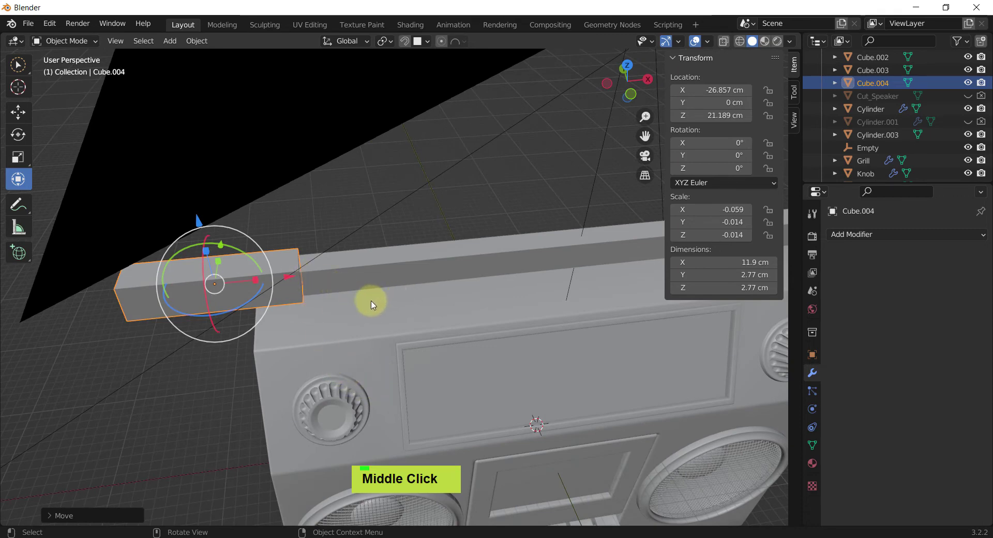
left_click_drag(255, 284, 223, 282)
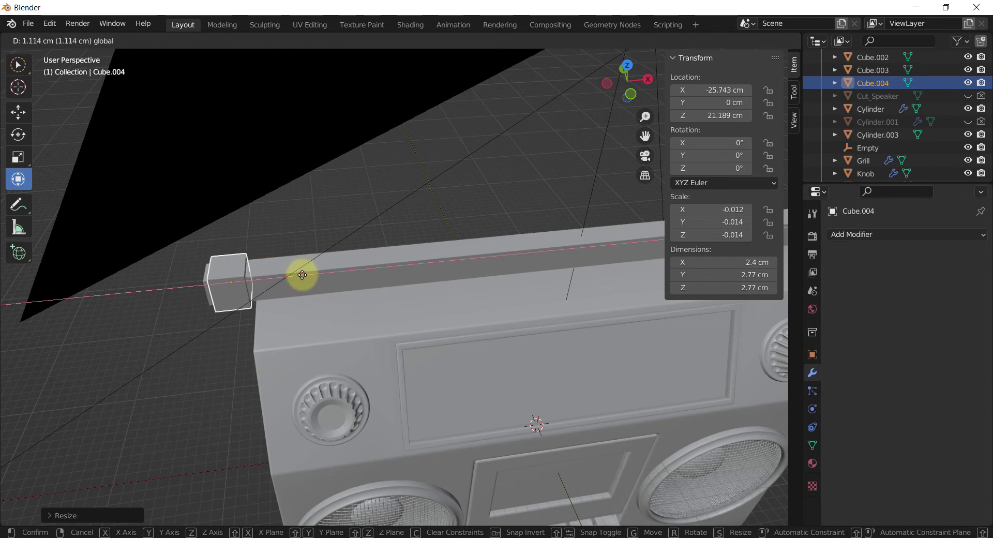
left_click(300, 277)
middle_click_drag(300, 277, 360, 299)
left_click_drag(354, 288, 342, 285)
Inset the end block's bottom face slightly and extrude it downward about 2 cm
middle_click_drag(209, 350, 281, 268)
scroll(200, 288, "up", 2)
middle_click_drag(200, 289, 207, 301)
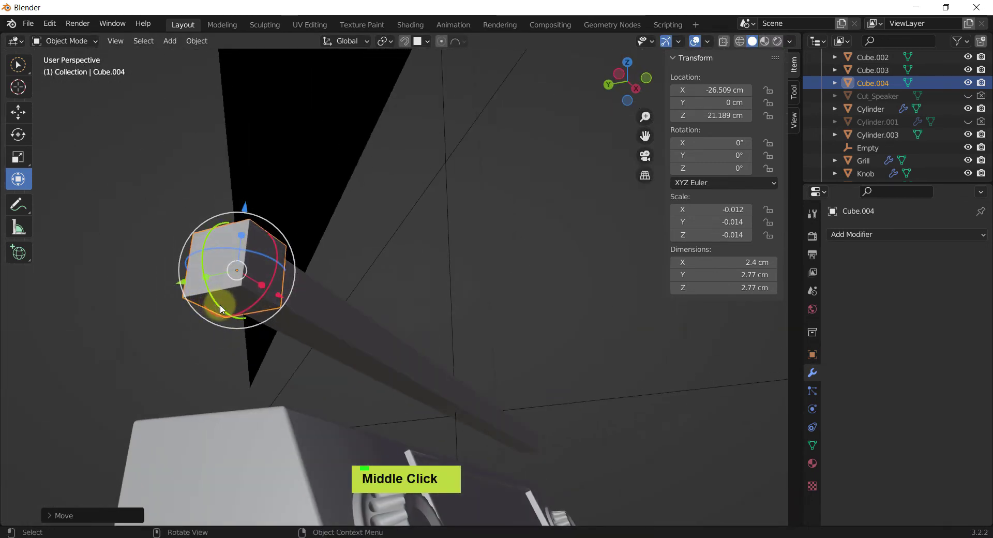
key("Tab")
scroll(230, 310, "up", 2)
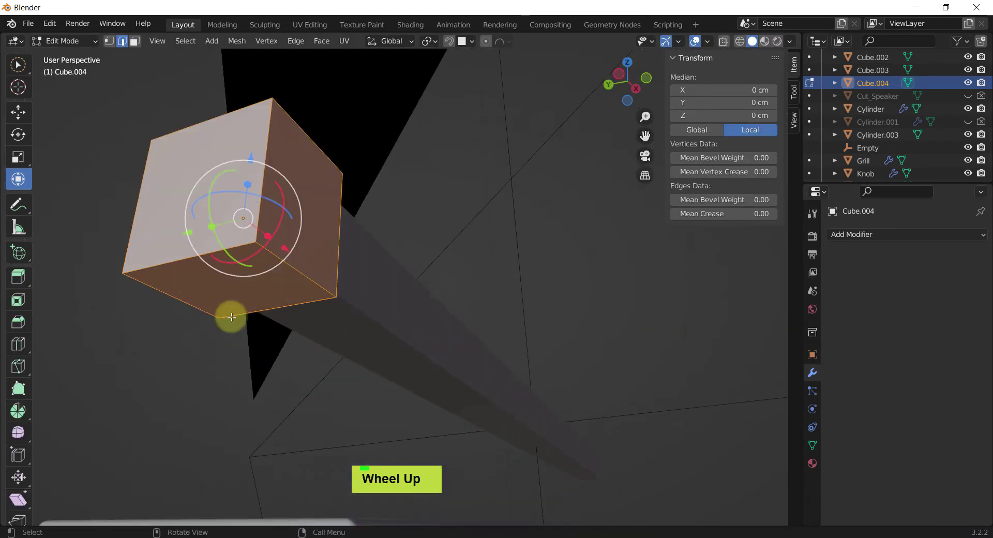
key("3")
left_click(253, 297)
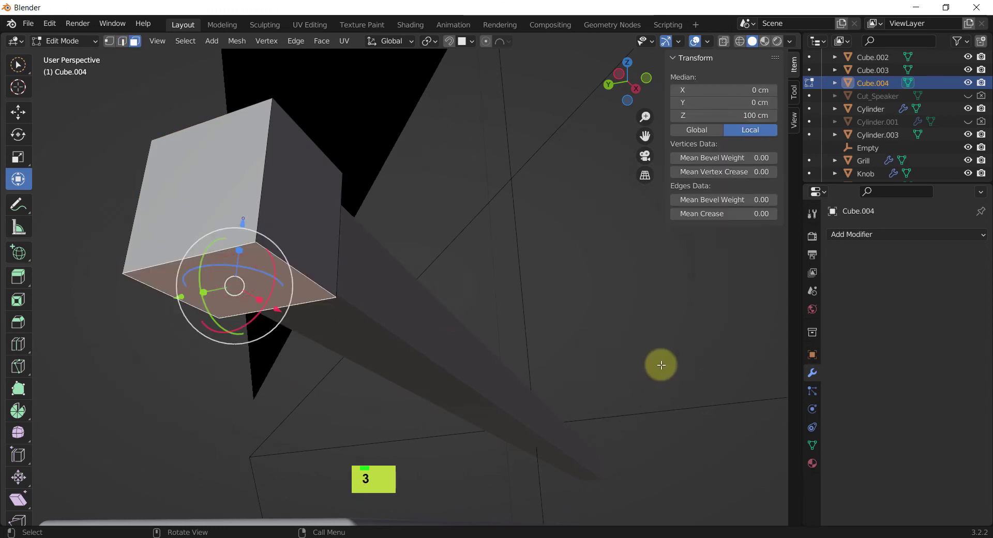
key("i")
left_click(645, 358)
key("e")
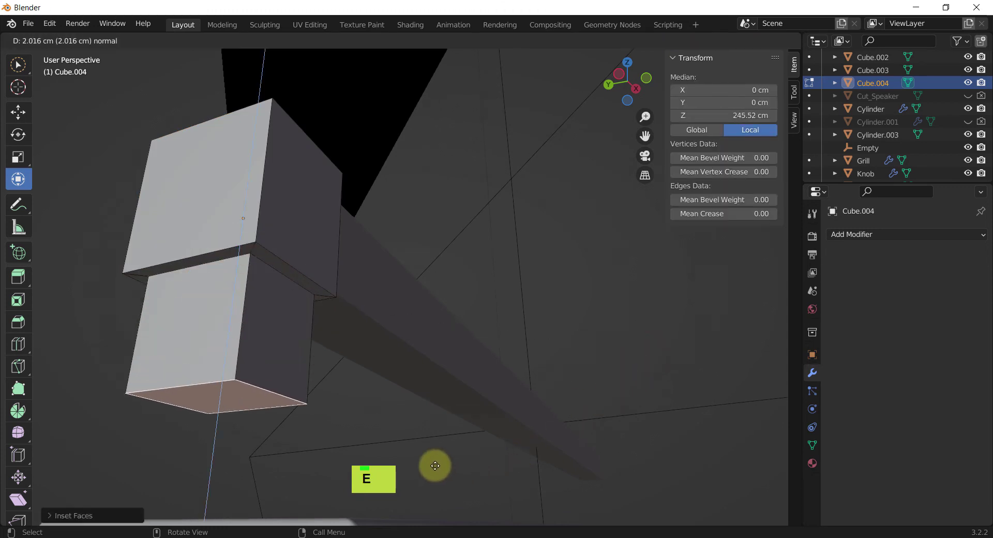
left_click(429, 466)
Lower the extruded bottom face beside the boombox to form a post about 12.1 cm tall, and return to Object Mode
scroll(430, 466, "down", 7)
middle_click_drag(450, 444, 448, 392)
middle_click_drag(492, 368, 465, 282)
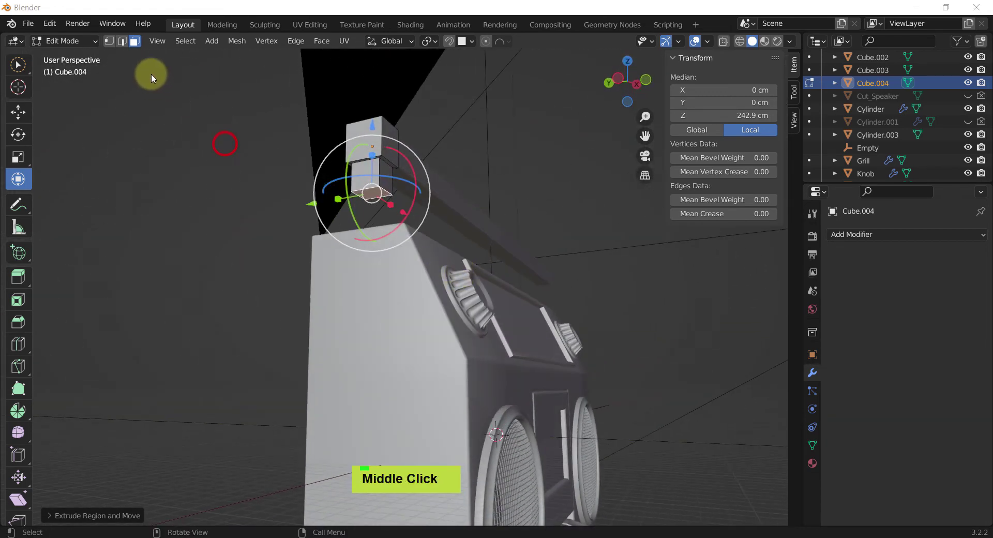
left_click_drag(370, 129, 351, 281)
middle_click_drag(352, 280, 287, 347)
scroll(362, 377, "down", 2)
left_click(165, 227)
mouse_move(186, 239)
middle_mouse_down()
mouse_move(164, 231)
mouse_move(184, 236)
middle_mouse_up()
key("Tab")
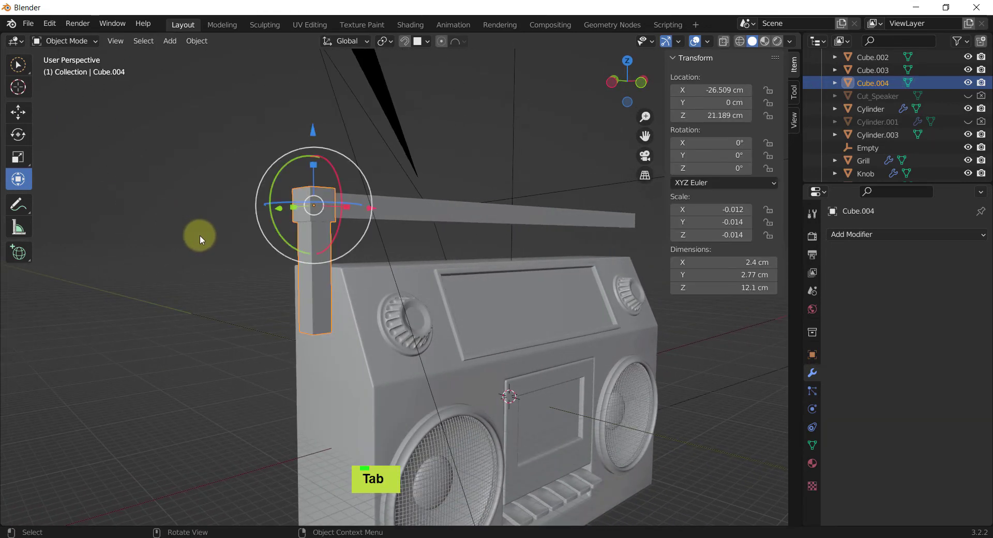
Add a cylinder about 5.73 cm in diameter and 2.8 cm deep on the boombox's side face at the post's lower end
left_click(12, 260)
left_click(89, 315)
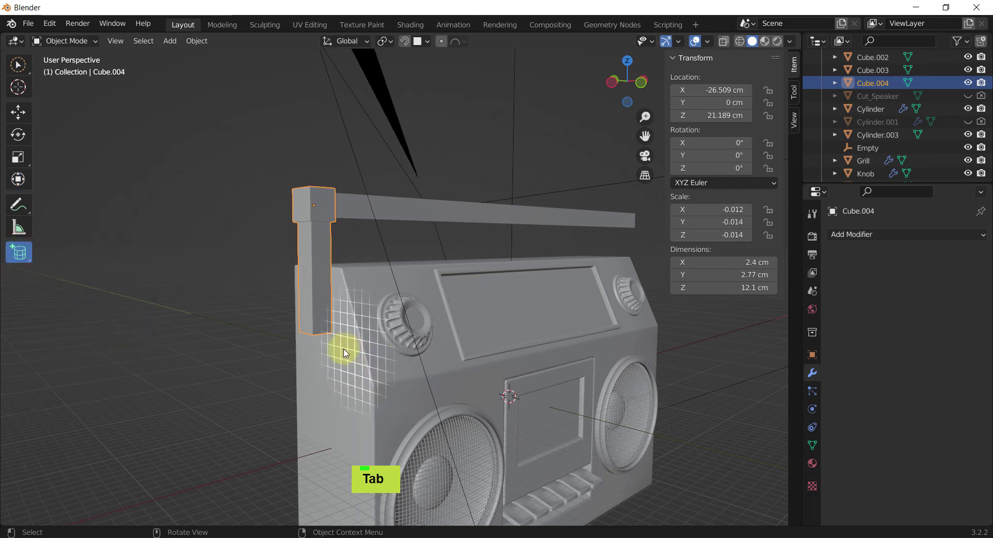
mouse_move(324, 356)
left_mouse_down()
mouse_move(343, 402)
mouse_move(365, 409)
mouse_move(342, 352)
left_mouse_up()
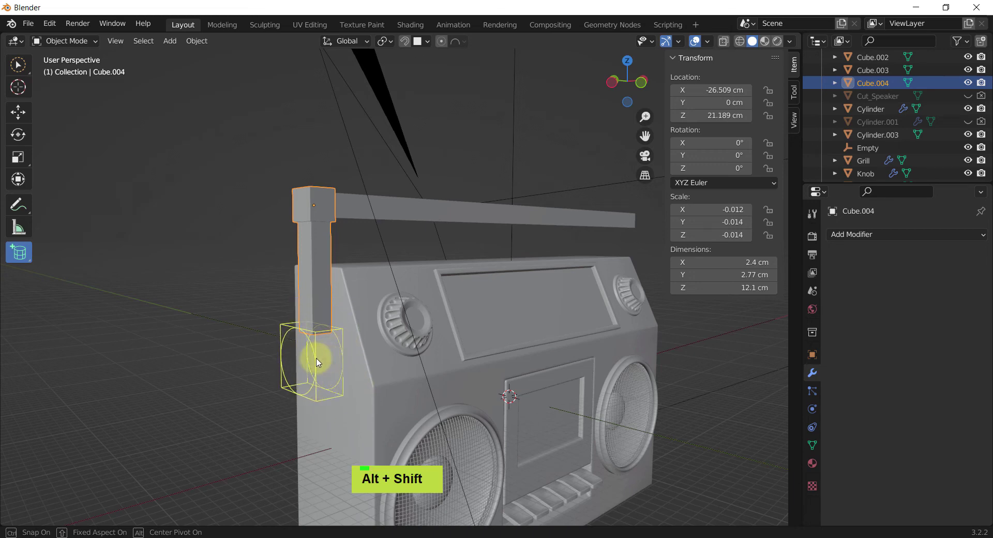
left_click(317, 360, "alt+shift")
In left view, center the cylinder under the post at about Y -0.03 cm, Z 9.49 cm and scale it down to about 3.81 cm in diameter
middle_click_drag(315, 359, 336, 362)
key("shift+space")
key("t")
scroll(298, 345, "up", 3)
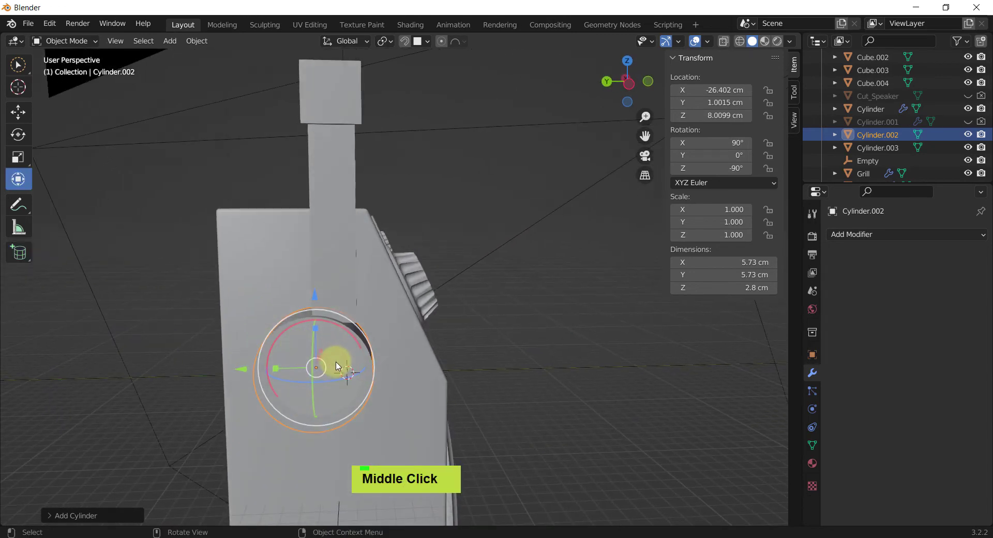
middle_click_drag(413, 391, 424, 382, "alt")
key("alt+e")
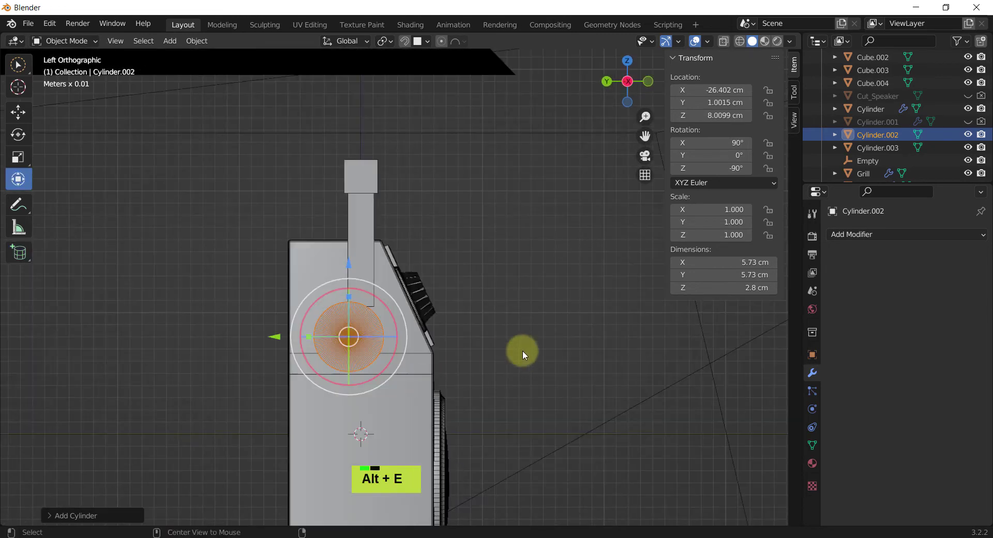
scroll(410, 330, "up", 2)
left_click_drag(249, 341, 266, 343)
mouse_move(339, 276)
left_mouse_down()
mouse_move(337, 228)
mouse_move(343, 265)
left_mouse_up()
key("s")
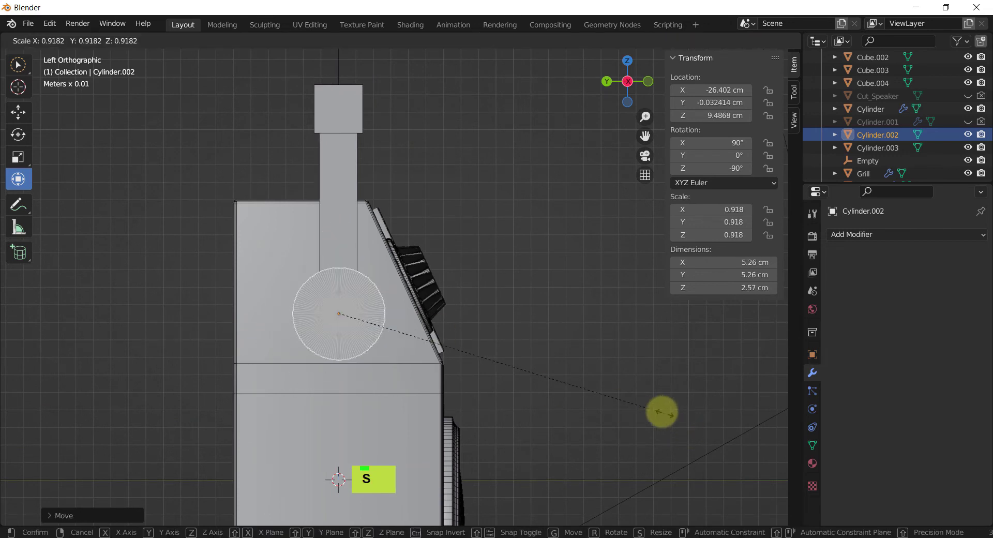
left_click(576, 380)
Adjust the cylinder's depth to about 3.05 cm and its X position to about -26.533 cm
middle_click_drag(572, 403, 334, 357)
left_click_drag(304, 346, 325, 340)
scroll(288, 358, "down", 5)
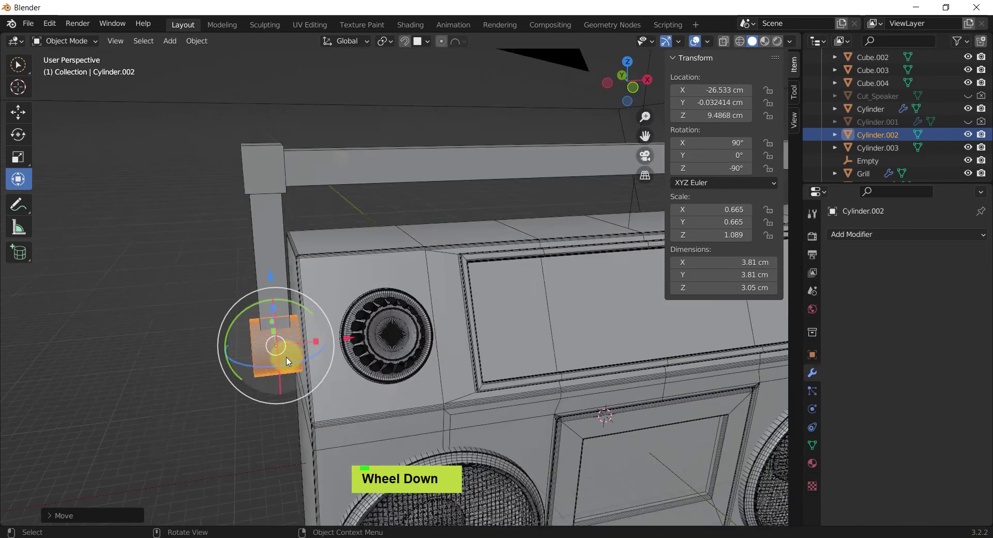
middle_click_drag(288, 360, 330, 334)
scroll(357, 337, "down", 2)
middle_click_drag(637, 324, 588, 346, "shift")
left_click(557, 334)
Snap the 3D cursor to the center of the cylinder at the post's base
scroll(282, 317, "up", 6)
left_click(293, 286)
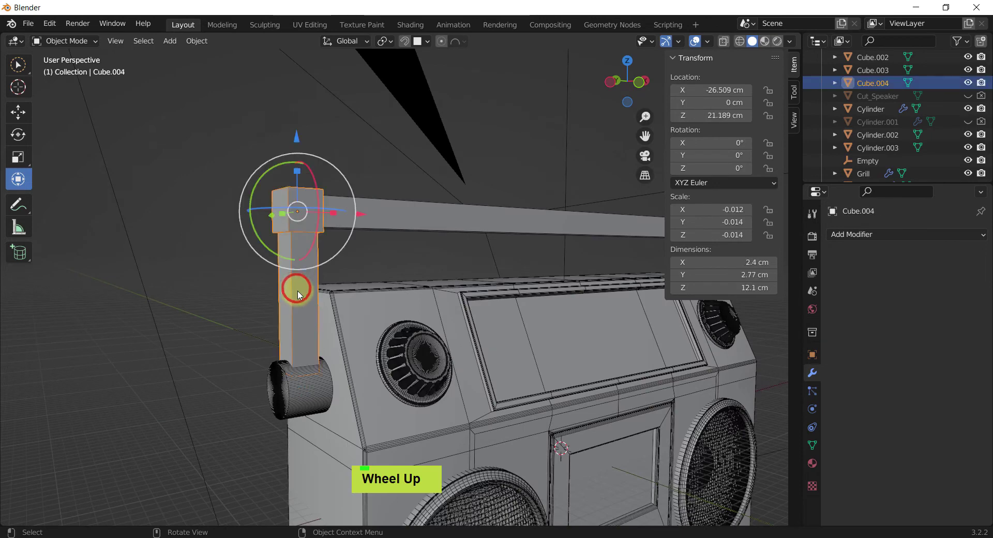
left_click(291, 387, "shift")
middle_click_drag(312, 384, 259, 330)
middle_click_drag(259, 329, 107, 382, "shift")
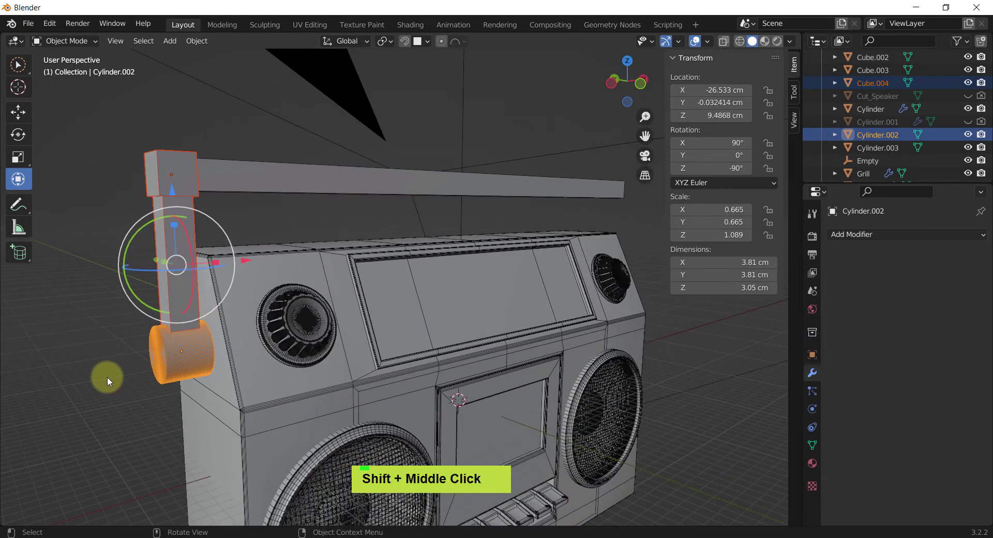
double_click(168, 371)
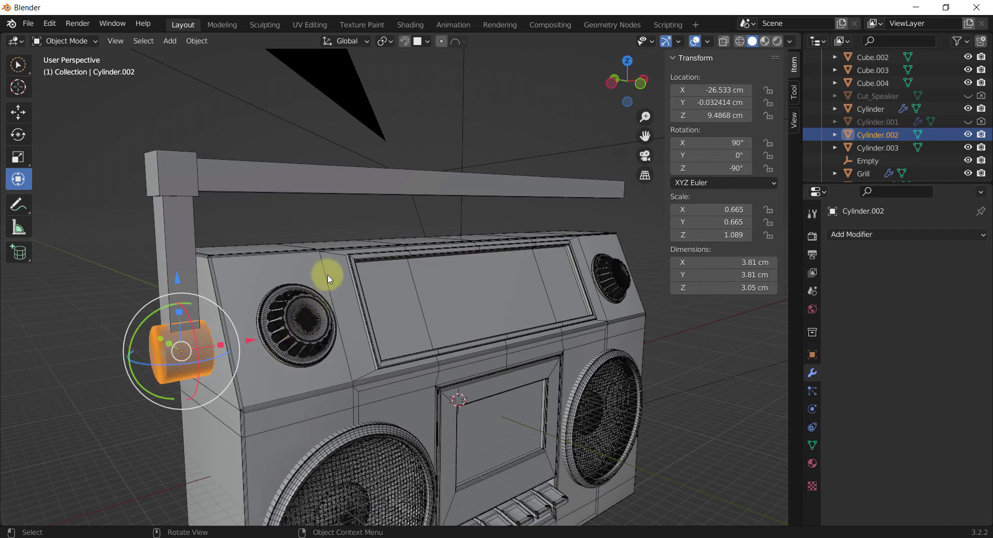
key("shift+s")
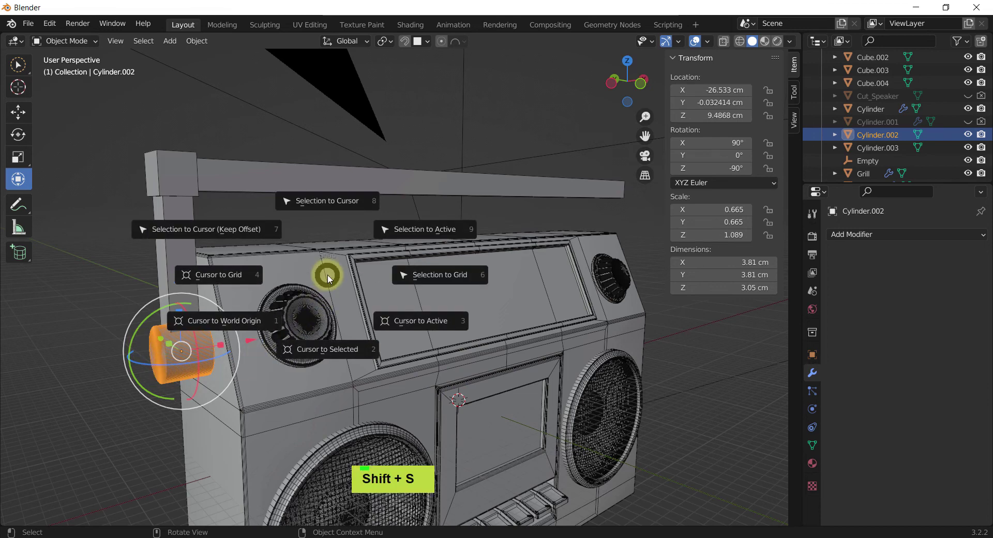
left_click(342, 354)
left_click(285, 223)
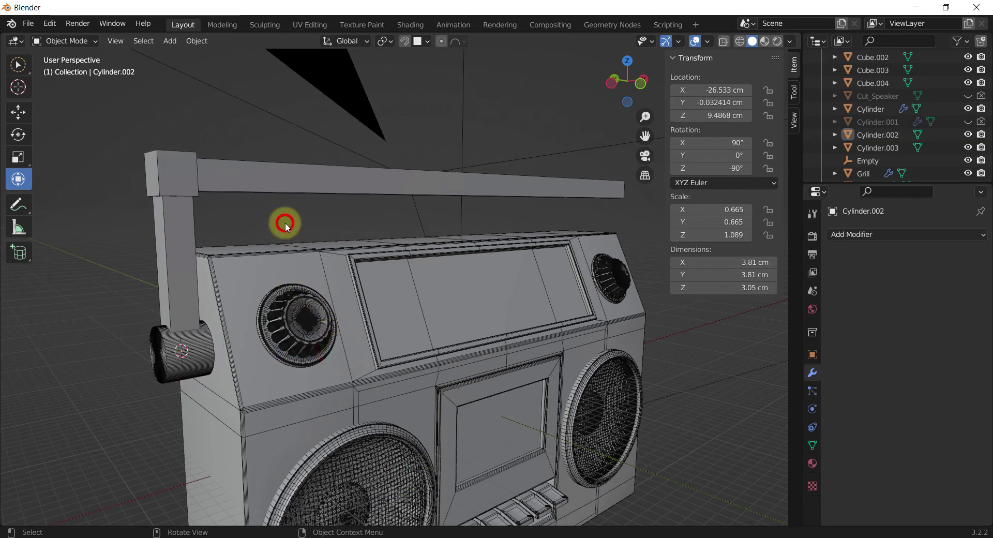
Try joining the cylinder and the upright post into one object, and undo the join
left_click(206, 339)
left_click(177, 228, "shift")
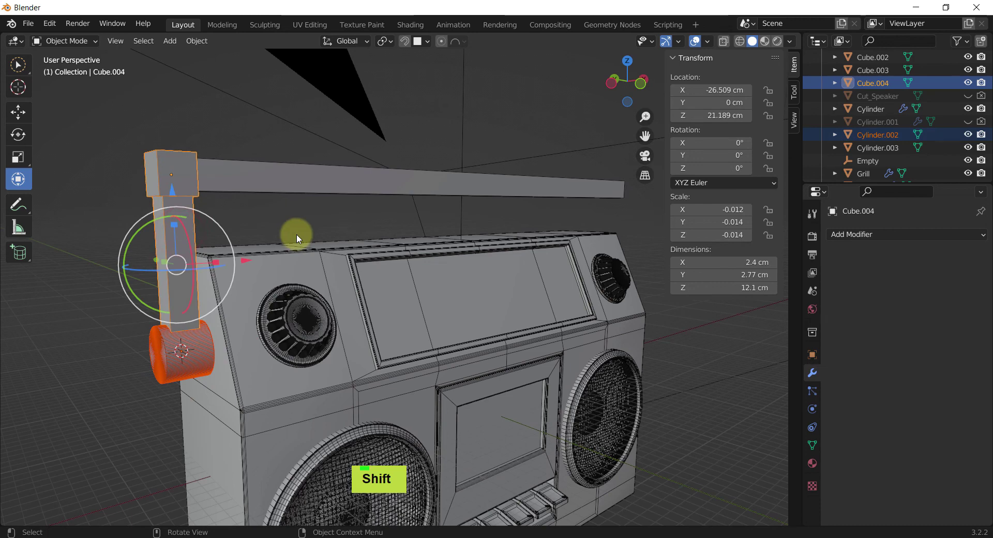
key("ctrl+j")
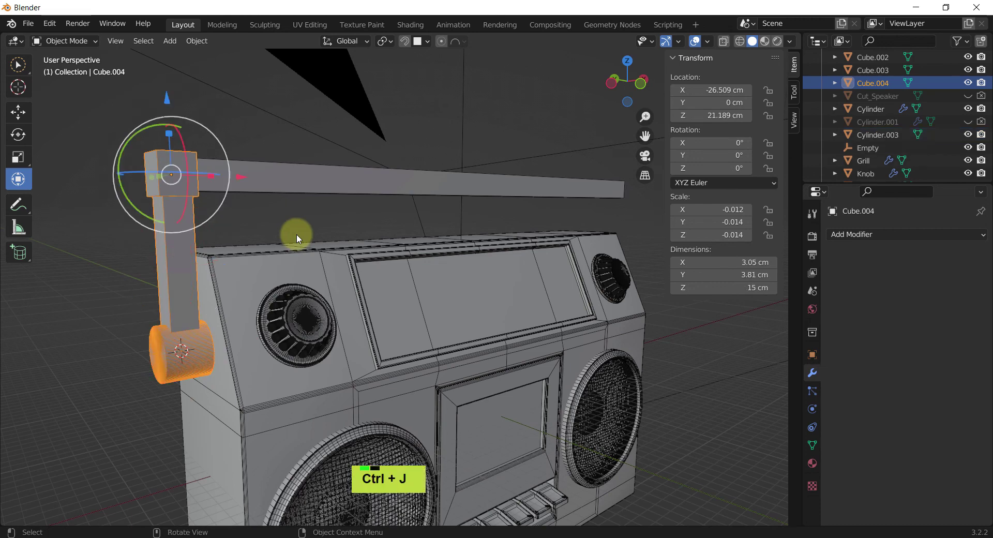
left_click(296, 233)
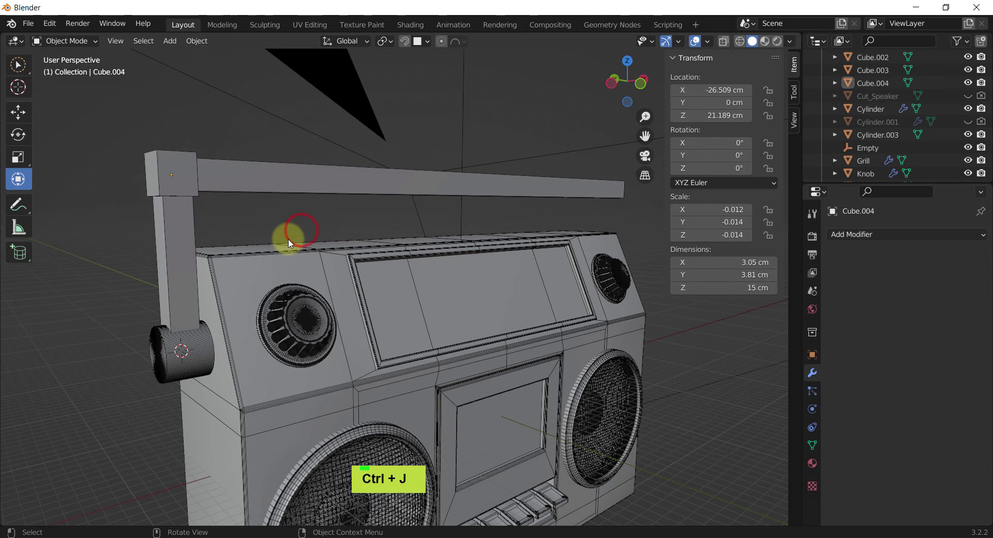
left_click(186, 219)
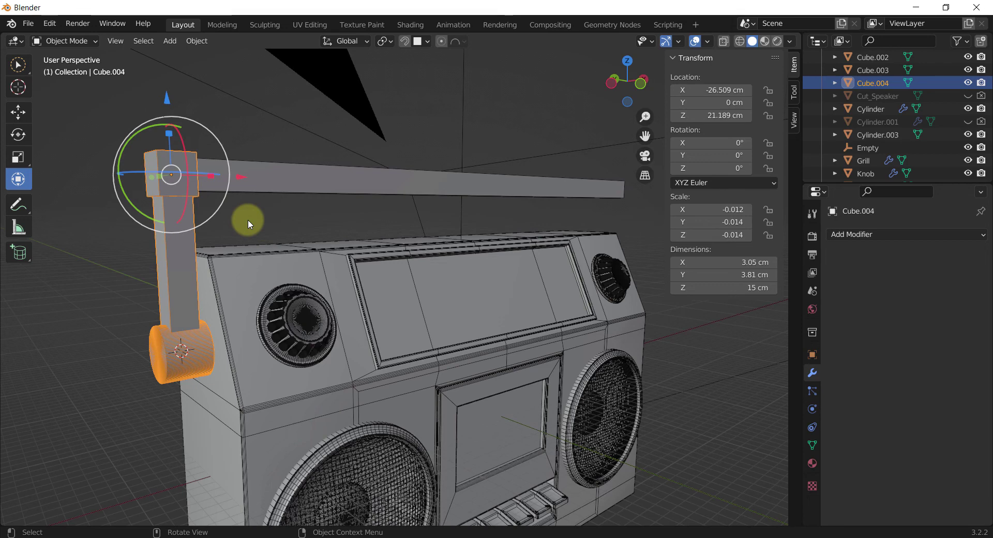
key("ctrl+z")
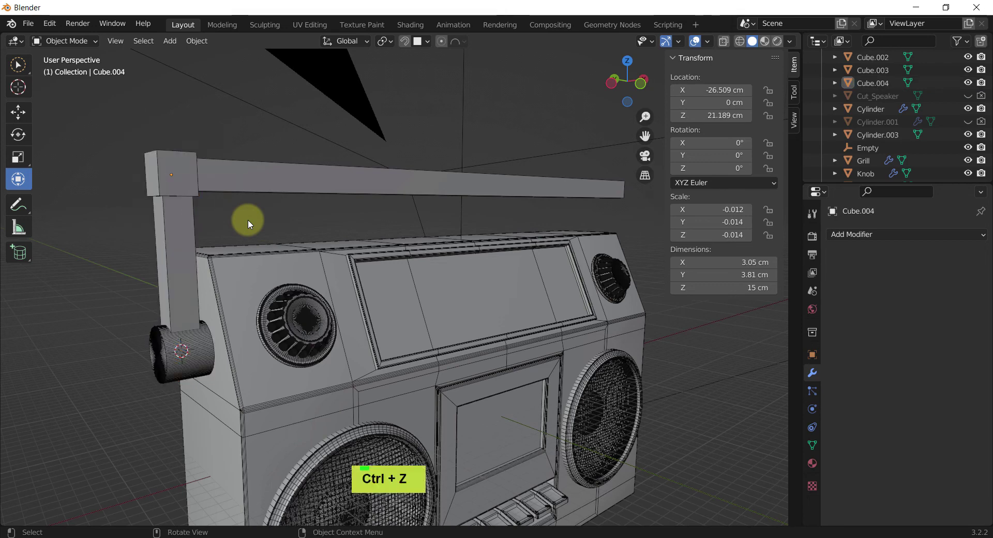
left_click(182, 226)
key("ctrl+z")
key("ctrl+z")
key("ctrl+z")
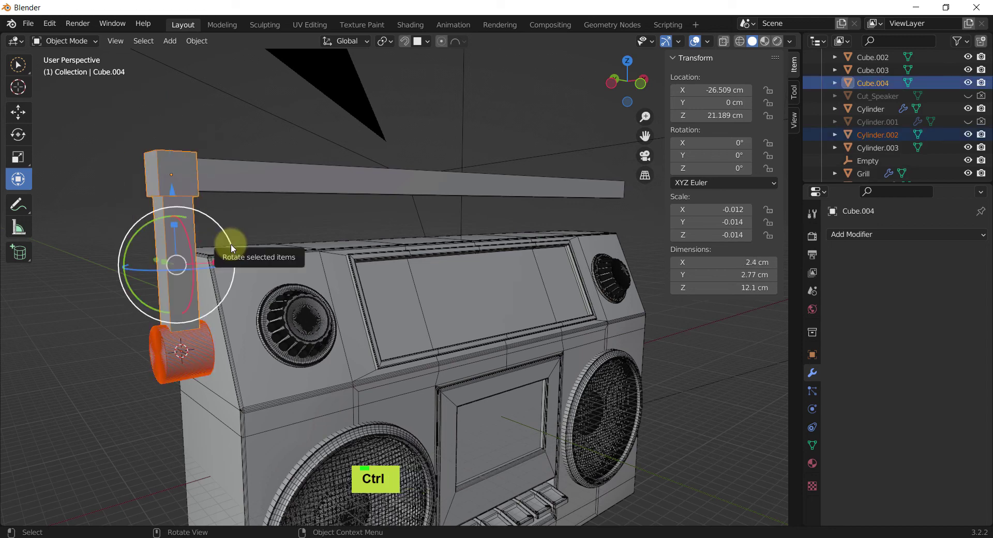
Join the upright post into the pivot cylinder, keeping the cylinder as the active object
left_click(289, 213)
left_click(184, 187)
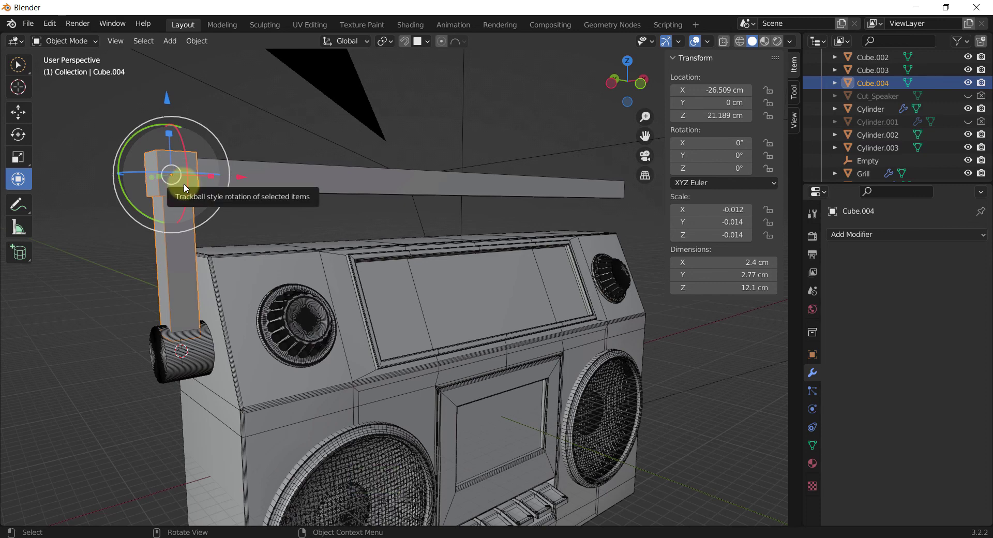
left_click(204, 374, "shift")
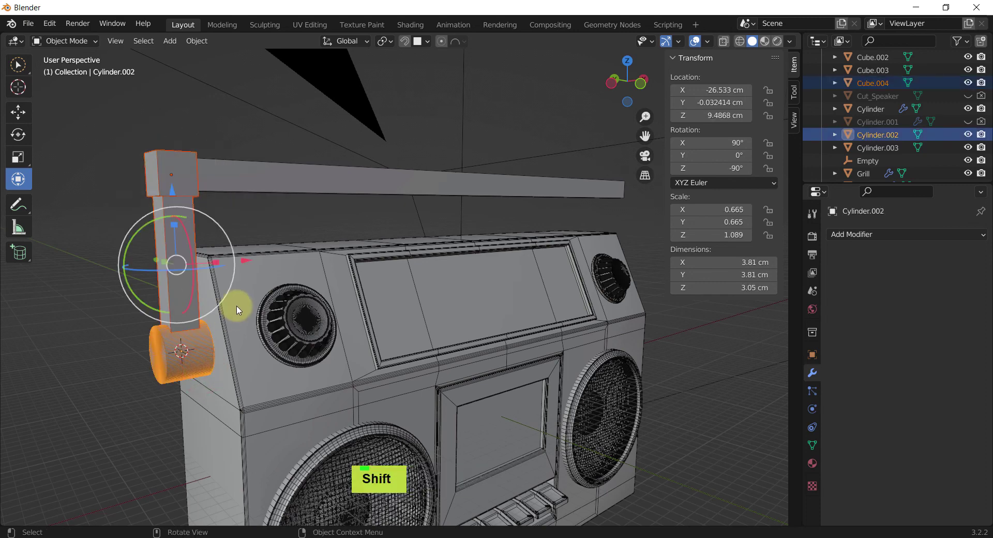
key("ctrl+j")
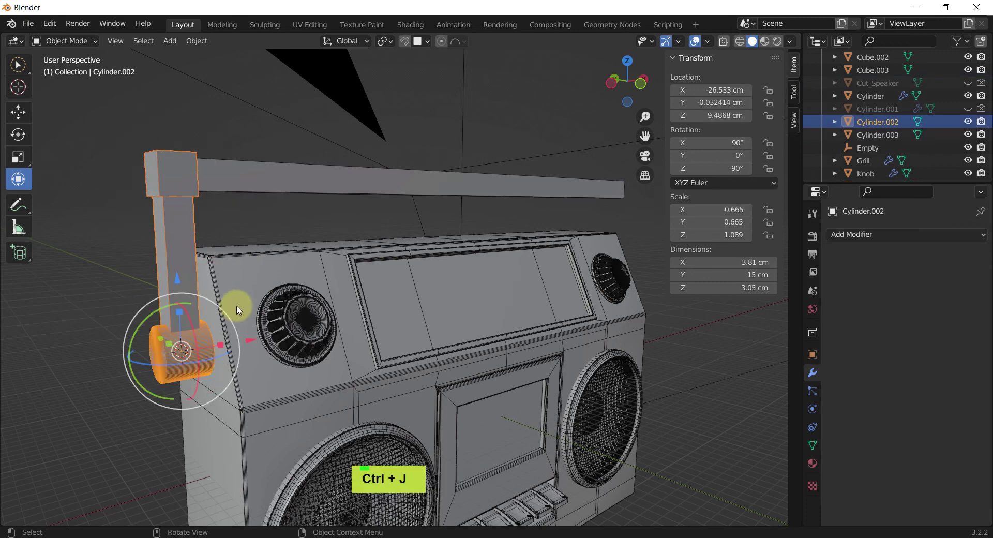
Try rotating the joined post about its pivot cylinder, and undo the rotation
left_click(317, 228)
left_click(201, 363)
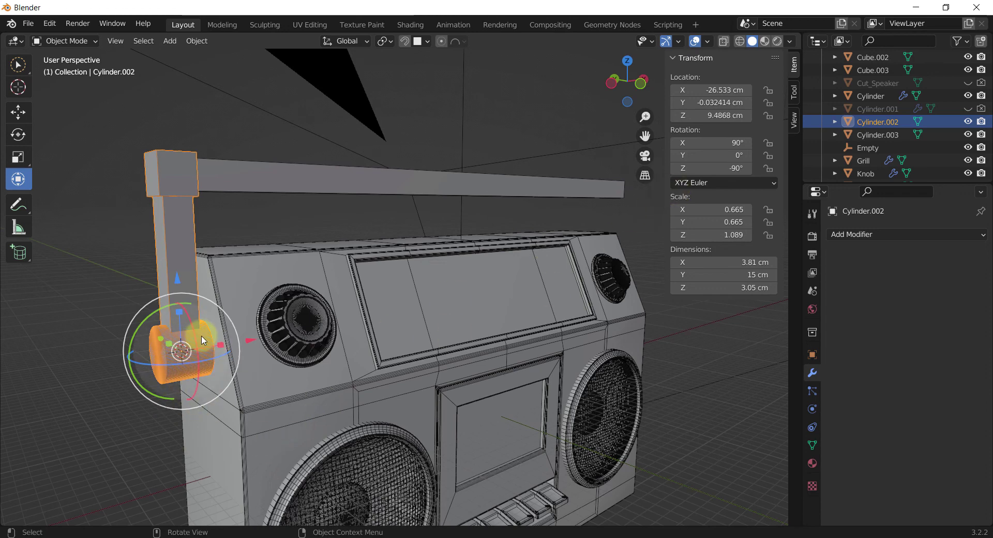
left_click_drag(193, 339, 202, 308)
key("ctrl+z")
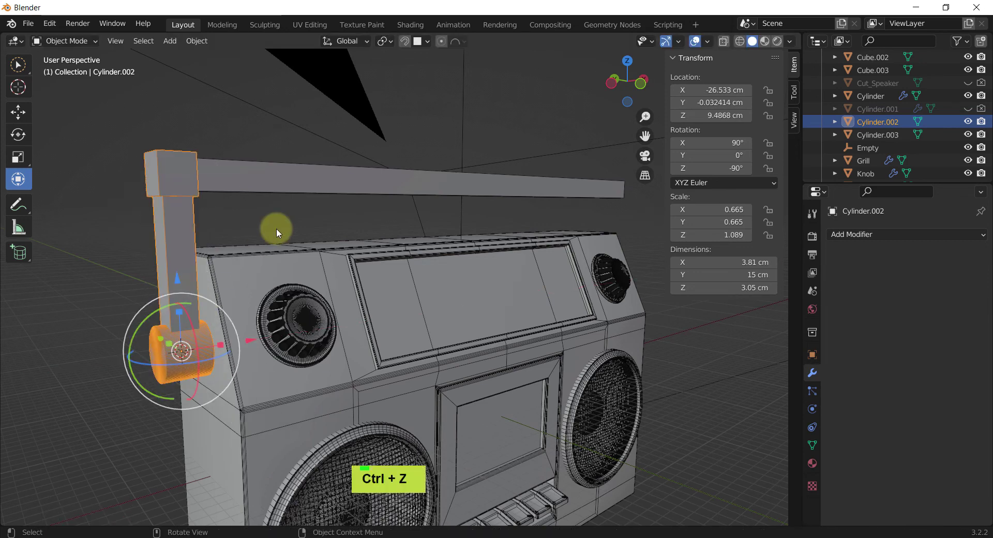
key("ctrl+z")
Add a Mirror modifier on the X axis to the joined post and cylinder, using the Window object as mirror object
scroll(276, 229, "down", 2)
mouse_move(271, 225)
middle_mouse_down("shift")
mouse_move(230, 237)
mouse_move(279, 238)
middle_mouse_up("shift")
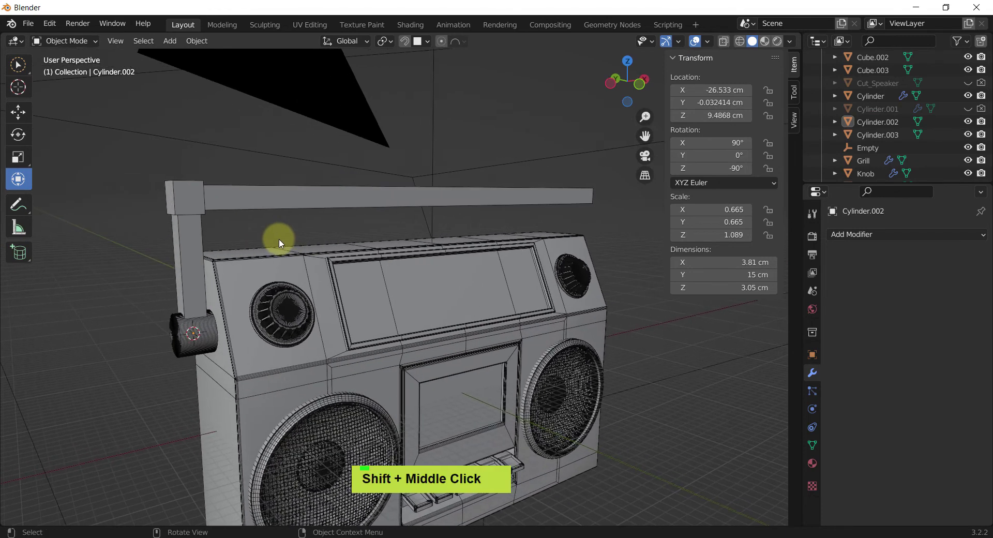
left_click(201, 231)
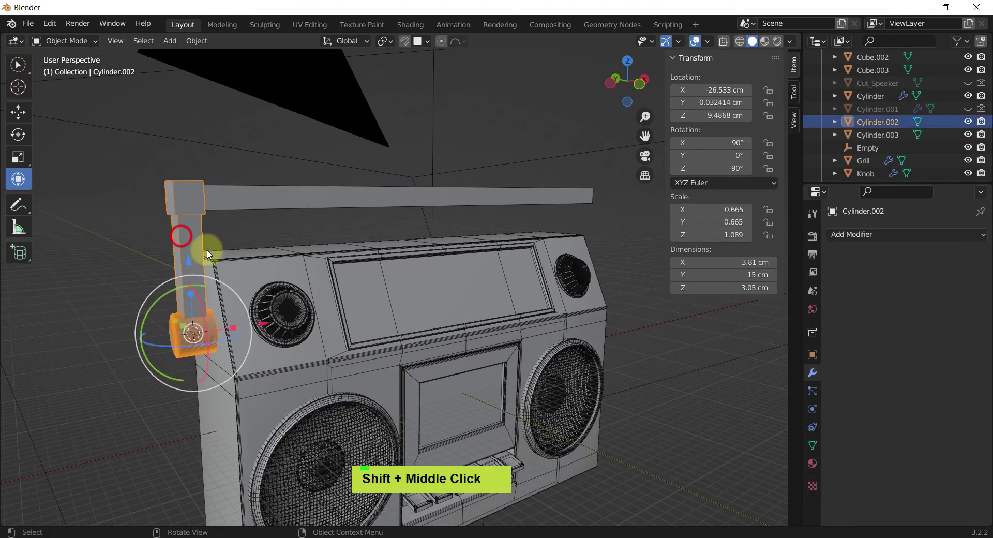
left_click(861, 234)
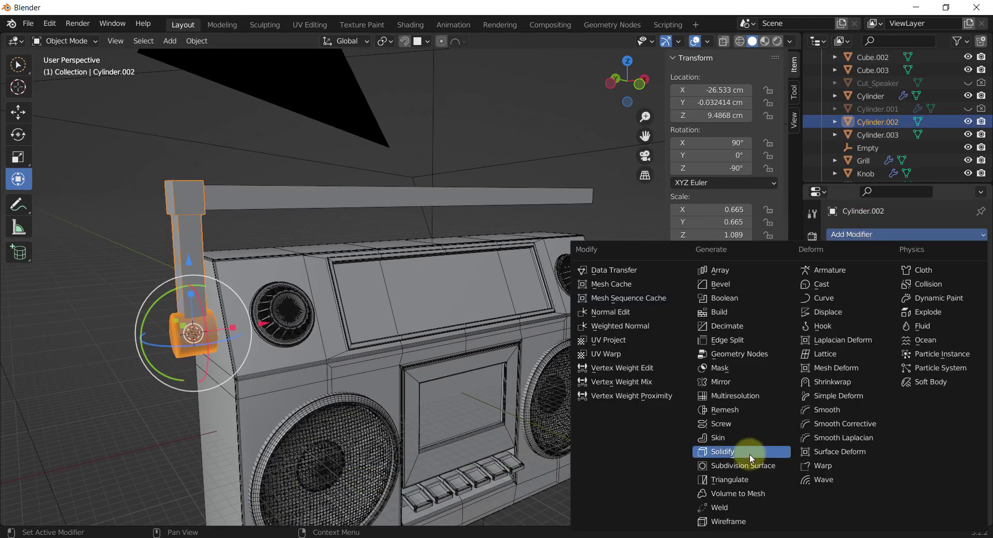
left_click(719, 382)
left_click(963, 324)
left_click(477, 306)
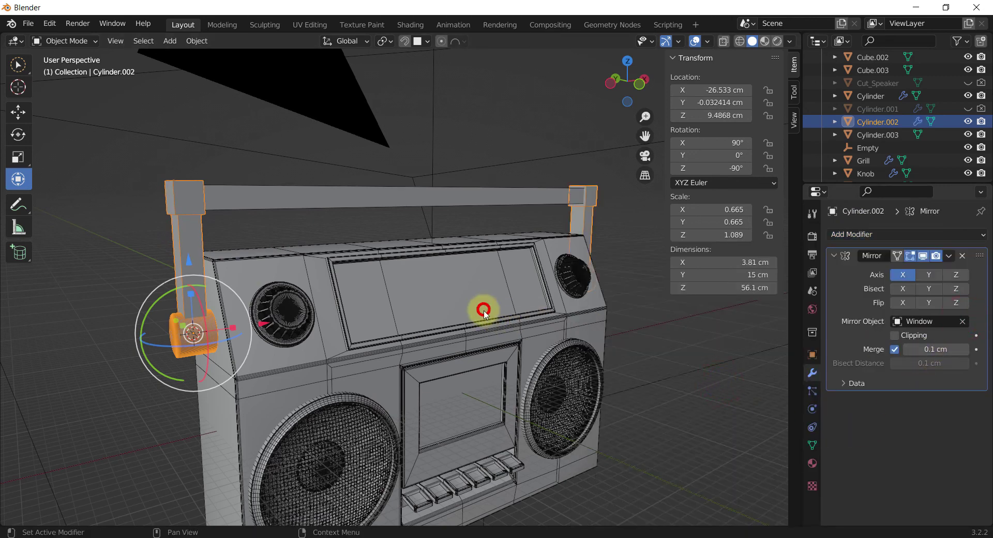
Try rotating the mirrored handle posts about the pivot cylinder, and undo the rotation
left_click_drag(216, 335, 314, 230)
key("ctrl+z")
key("ctrl+z")
key("ctrl+z")
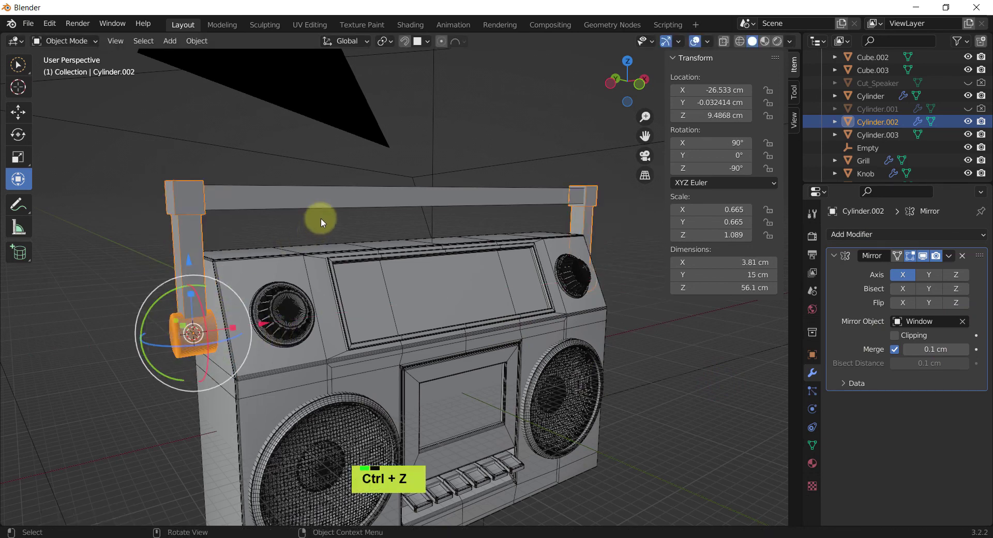
Parent the long handle bar to the mirrored post object with the Object option
left_click(327, 203)
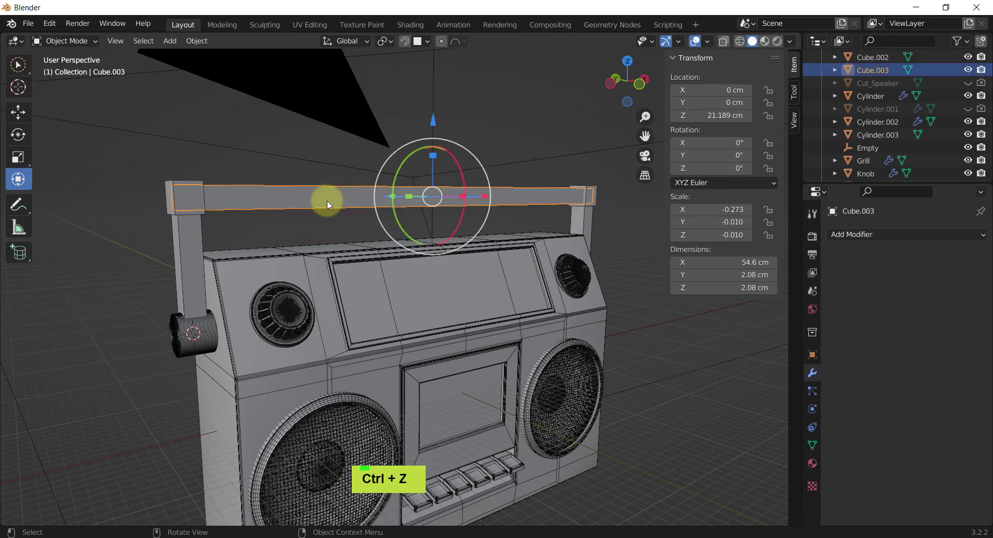
double_click(307, 197)
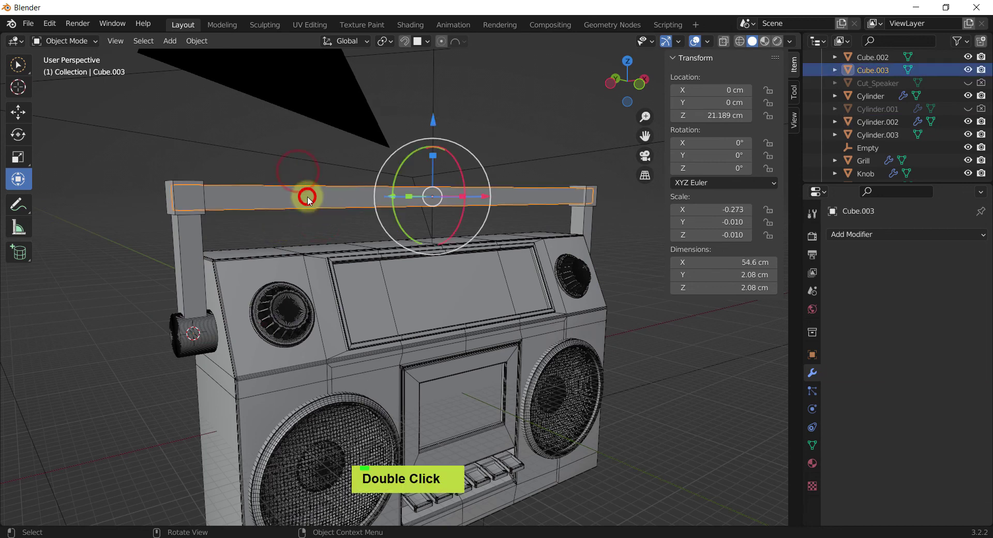
left_click(188, 244, "shift")
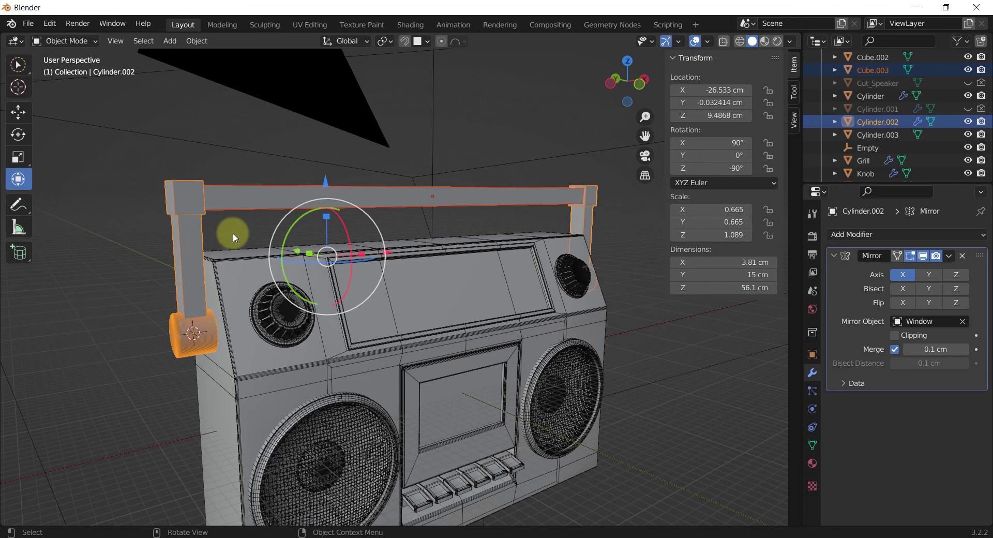
key("ctrl+p")
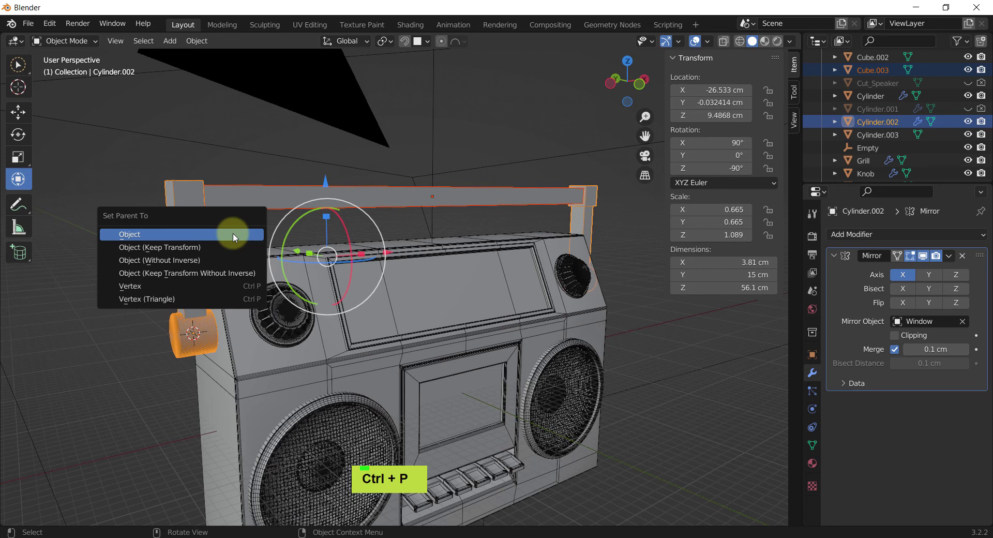
left_click(234, 238)
left_click(264, 136)
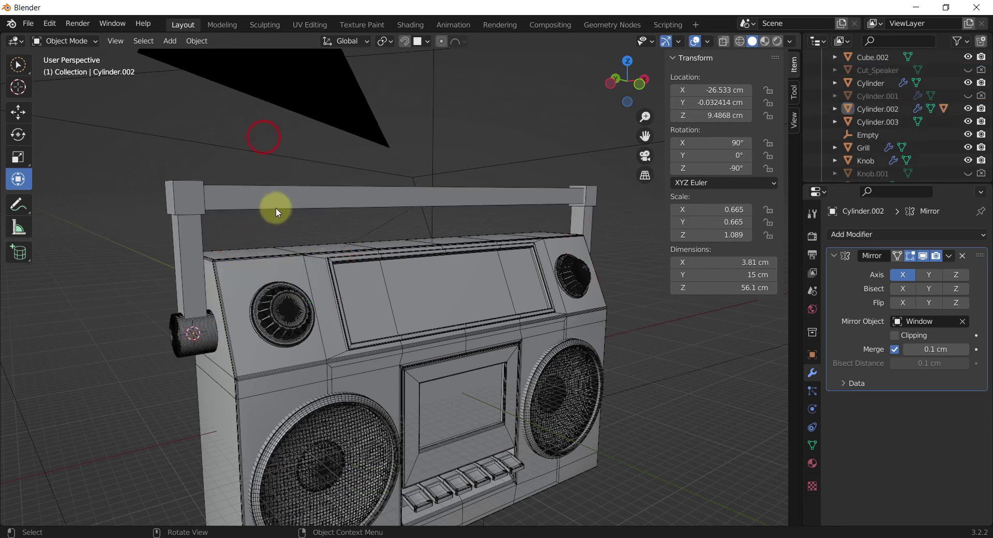
Try a free rotation of the handle bar on its own, and undo it
left_click(276, 201)
left_click_drag(425, 169, 371, 190)
right_click(421, 175)
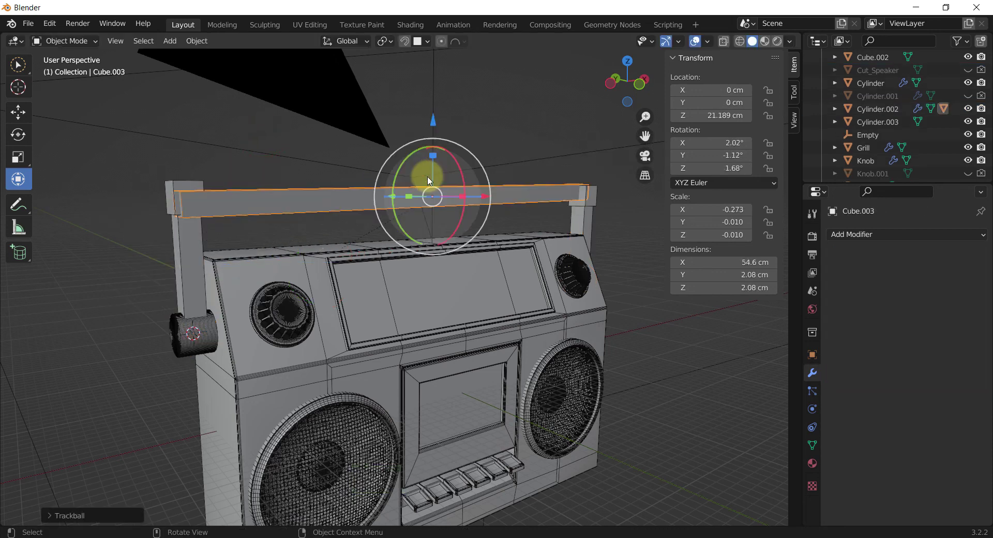
left_click(217, 144, "ctrl")
Swing the handle about its pivot to about -38.6° in Y rotation, and bring it back nearly upright at about -3.81°
left_click(188, 252)
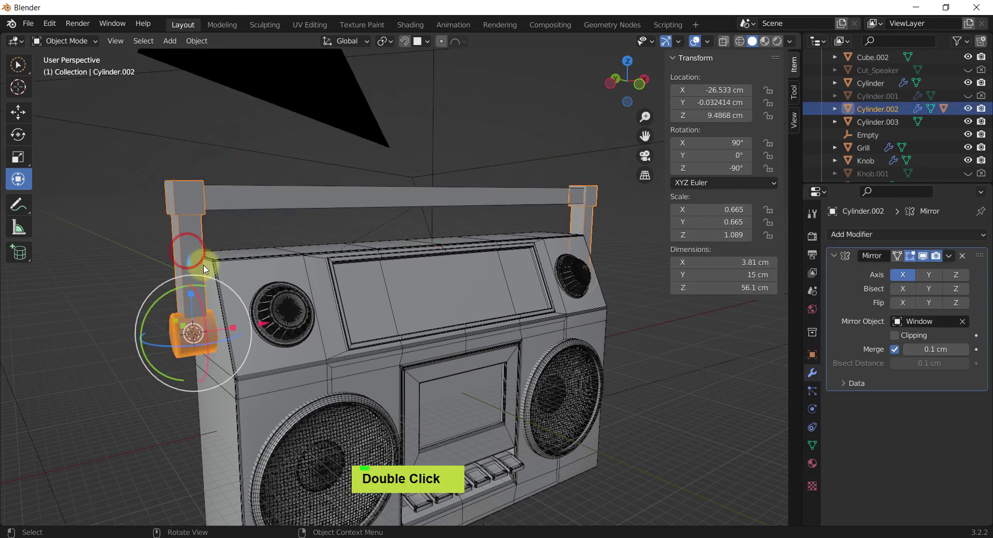
left_click_drag(198, 302, 267, 284)
middle_click_drag(267, 284, 328, 277)
scroll(306, 295, "down", 3)
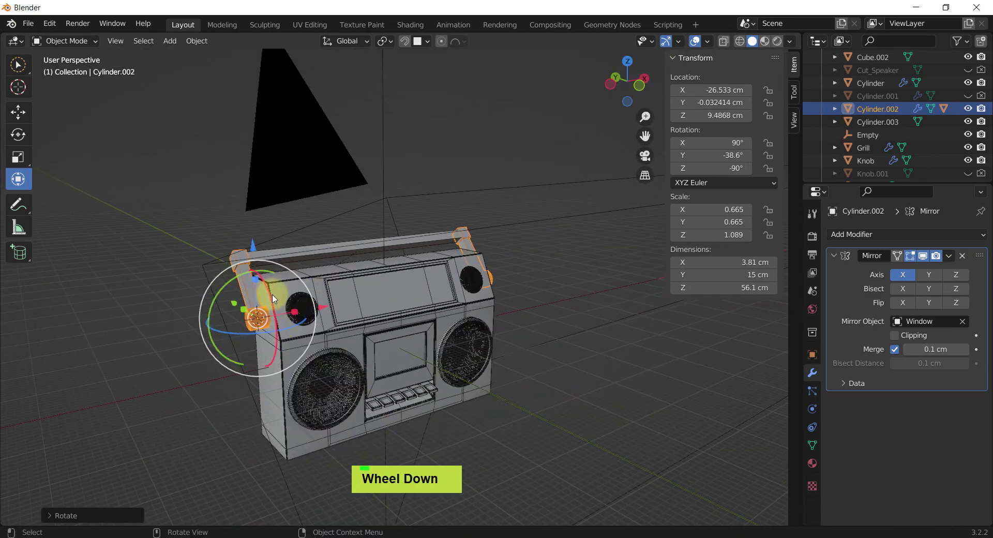
left_click_drag(267, 308, 373, 346)
middle_click_drag(373, 347, 462, 163, "shift")
scroll(370, 281, "up", 1)
scroll(373, 287, "down", 1)
left_click(386, 190, "shift")
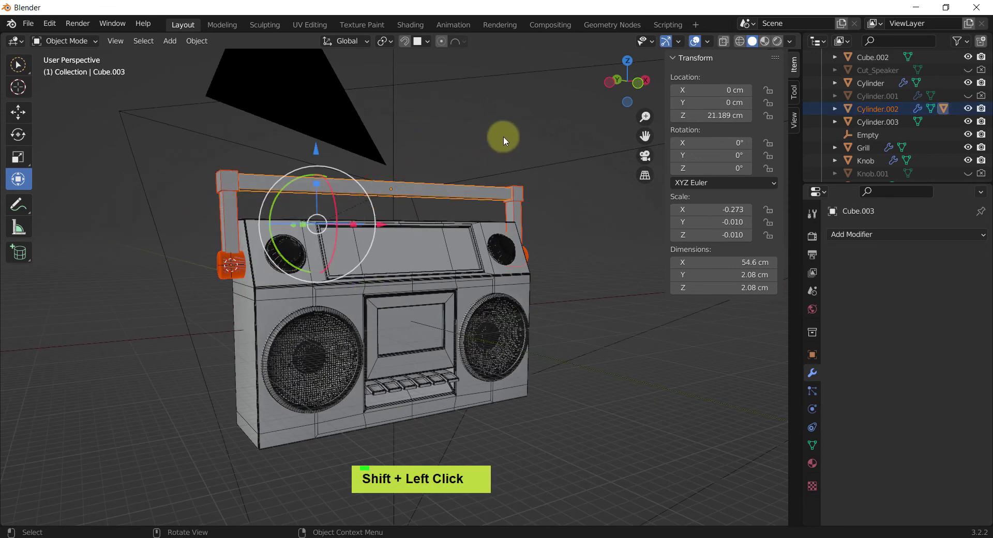
key("alt+p")
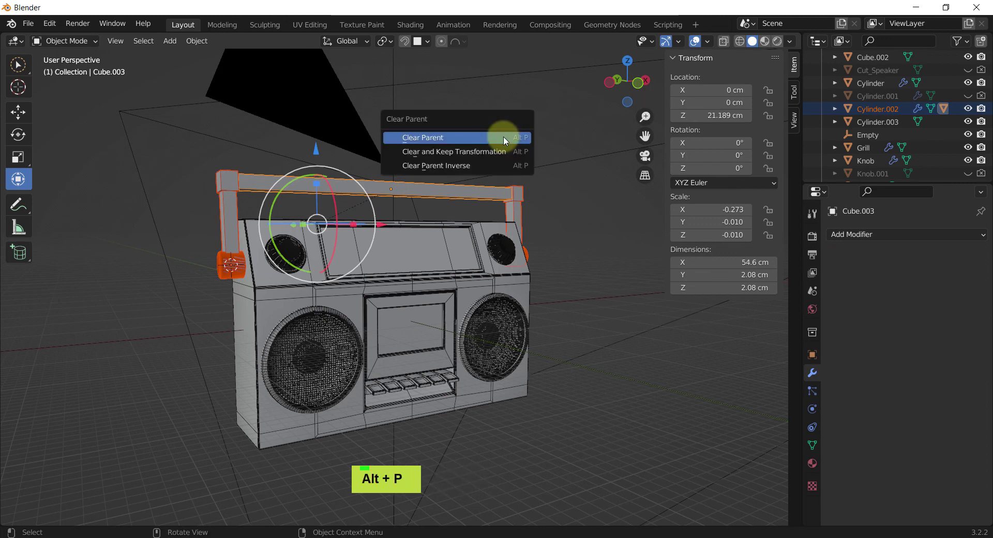
left_click(511, 95)
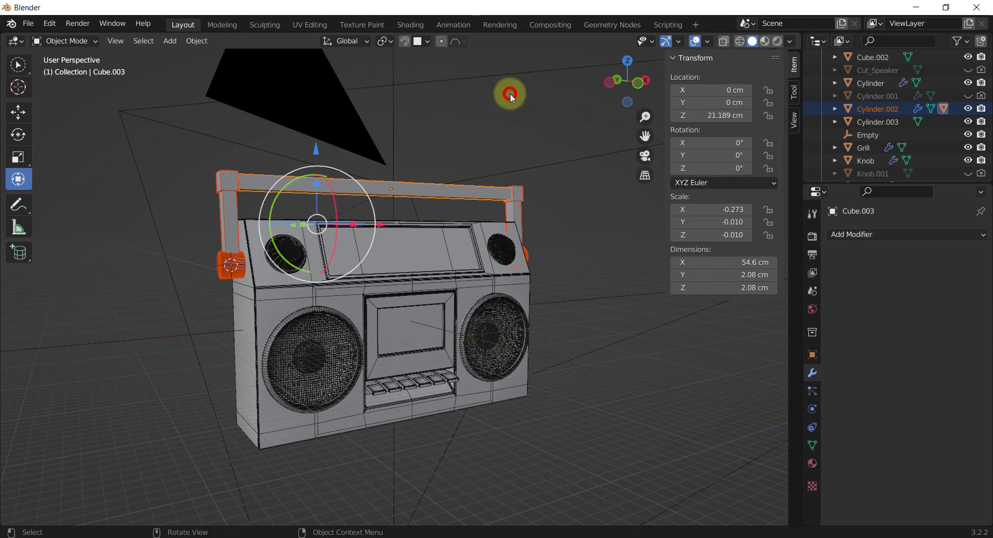
left_click(571, 242)
Reset the 3D cursor to the world origin, and select the speaker grill
left_click(239, 246)
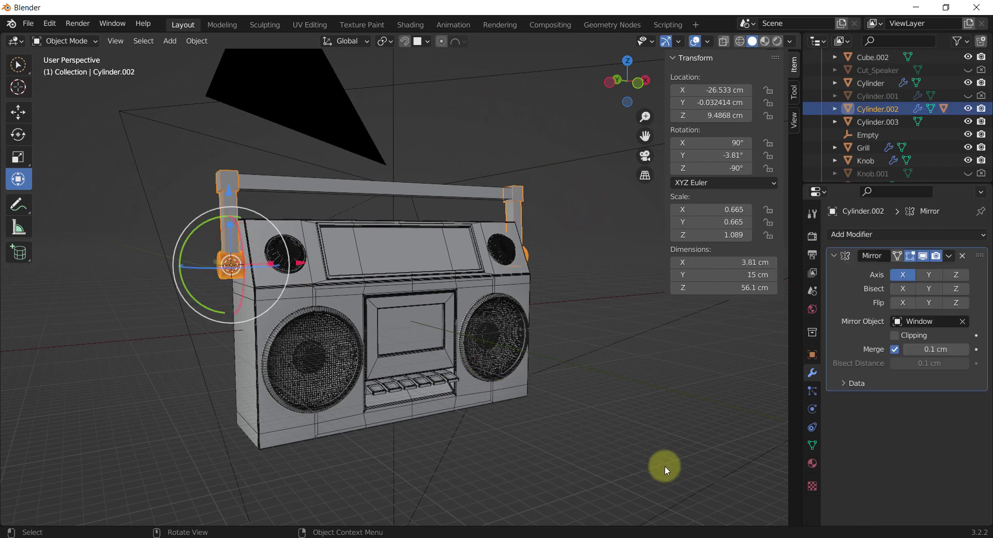
key("shift+c")
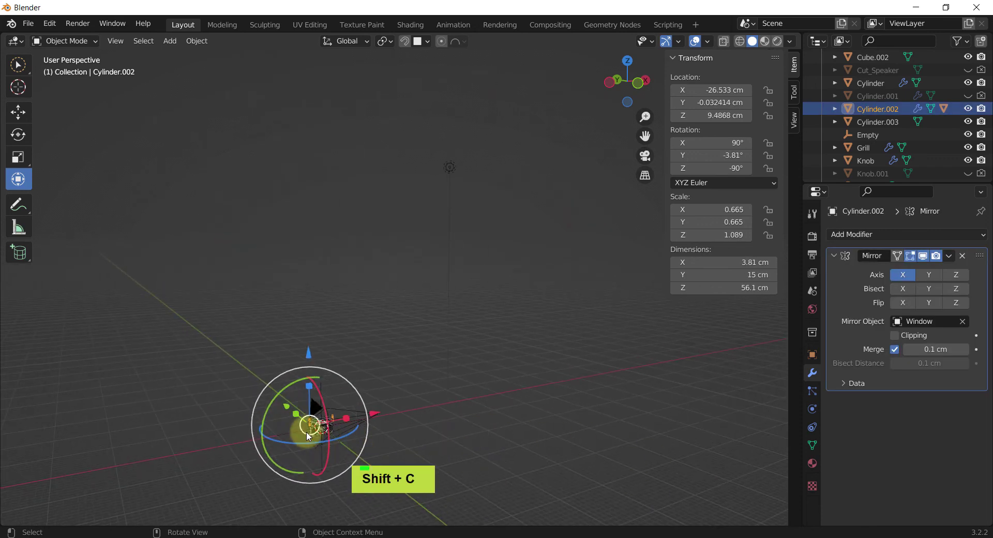
scroll(309, 436, "up", 5)
middle_click_drag(628, 468, 481, 344, "shift")
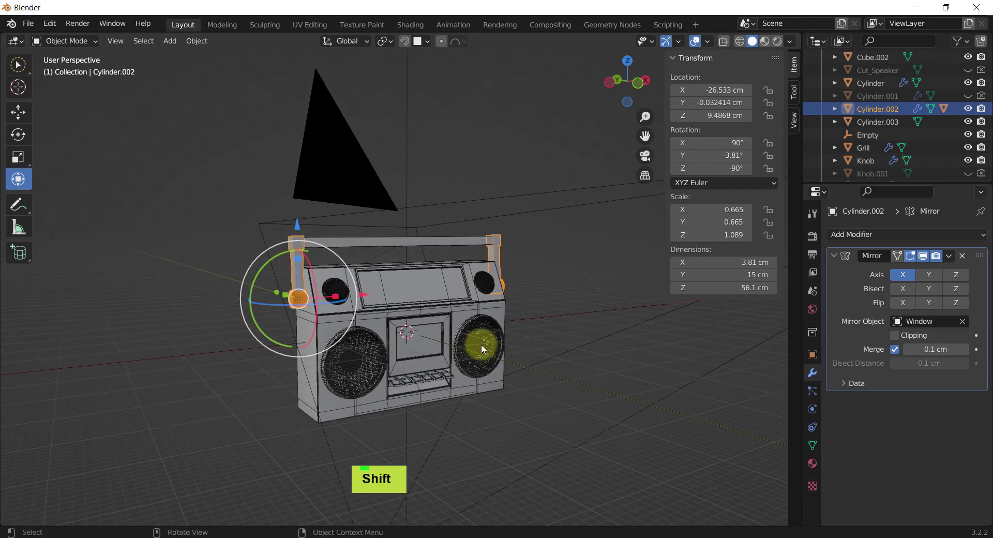
left_click(481, 344)
scroll(481, 343, "up", 2)
middle_click_drag(478, 348, 496, 362, "shift")
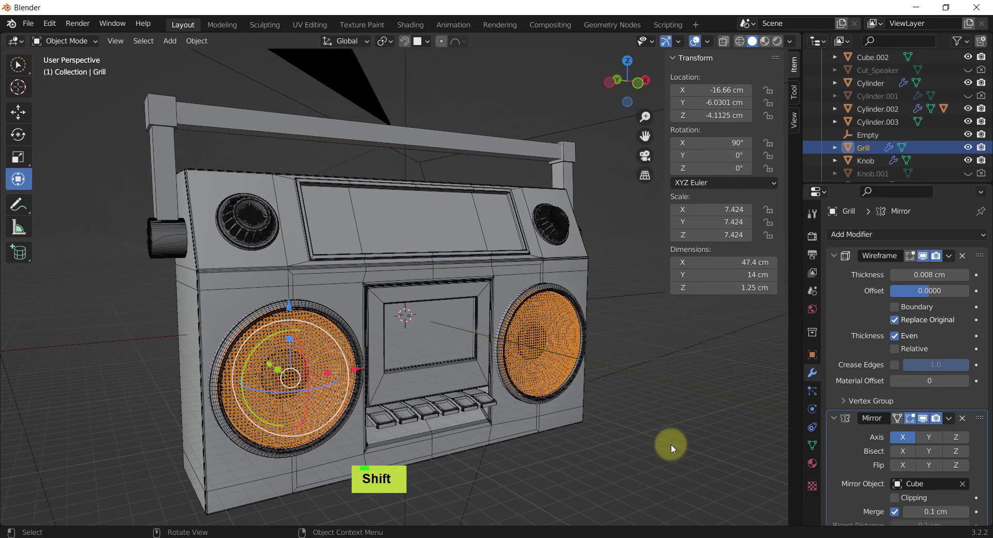